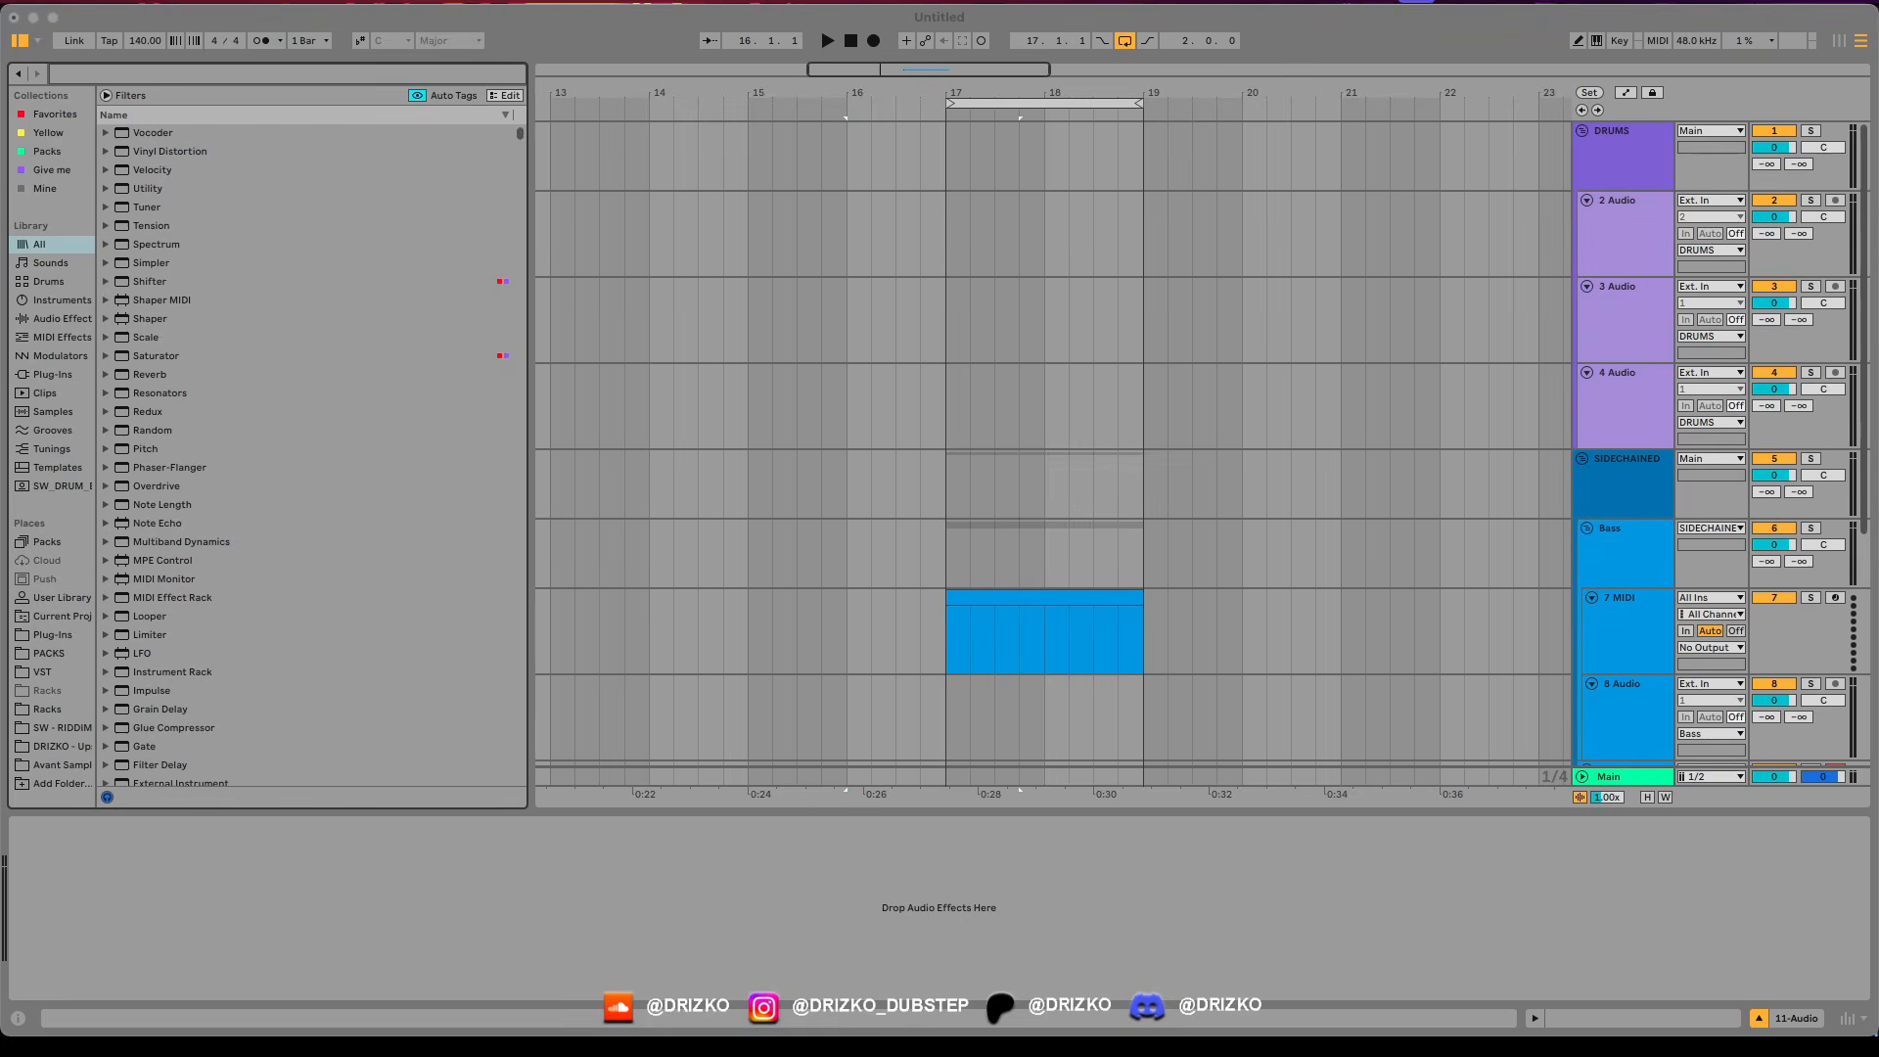
Move the two-bar clip on the 7 MIDI track to start at bar 15 and loop that range.
{"action": "left_click", "coordinate": [1149, 614]}
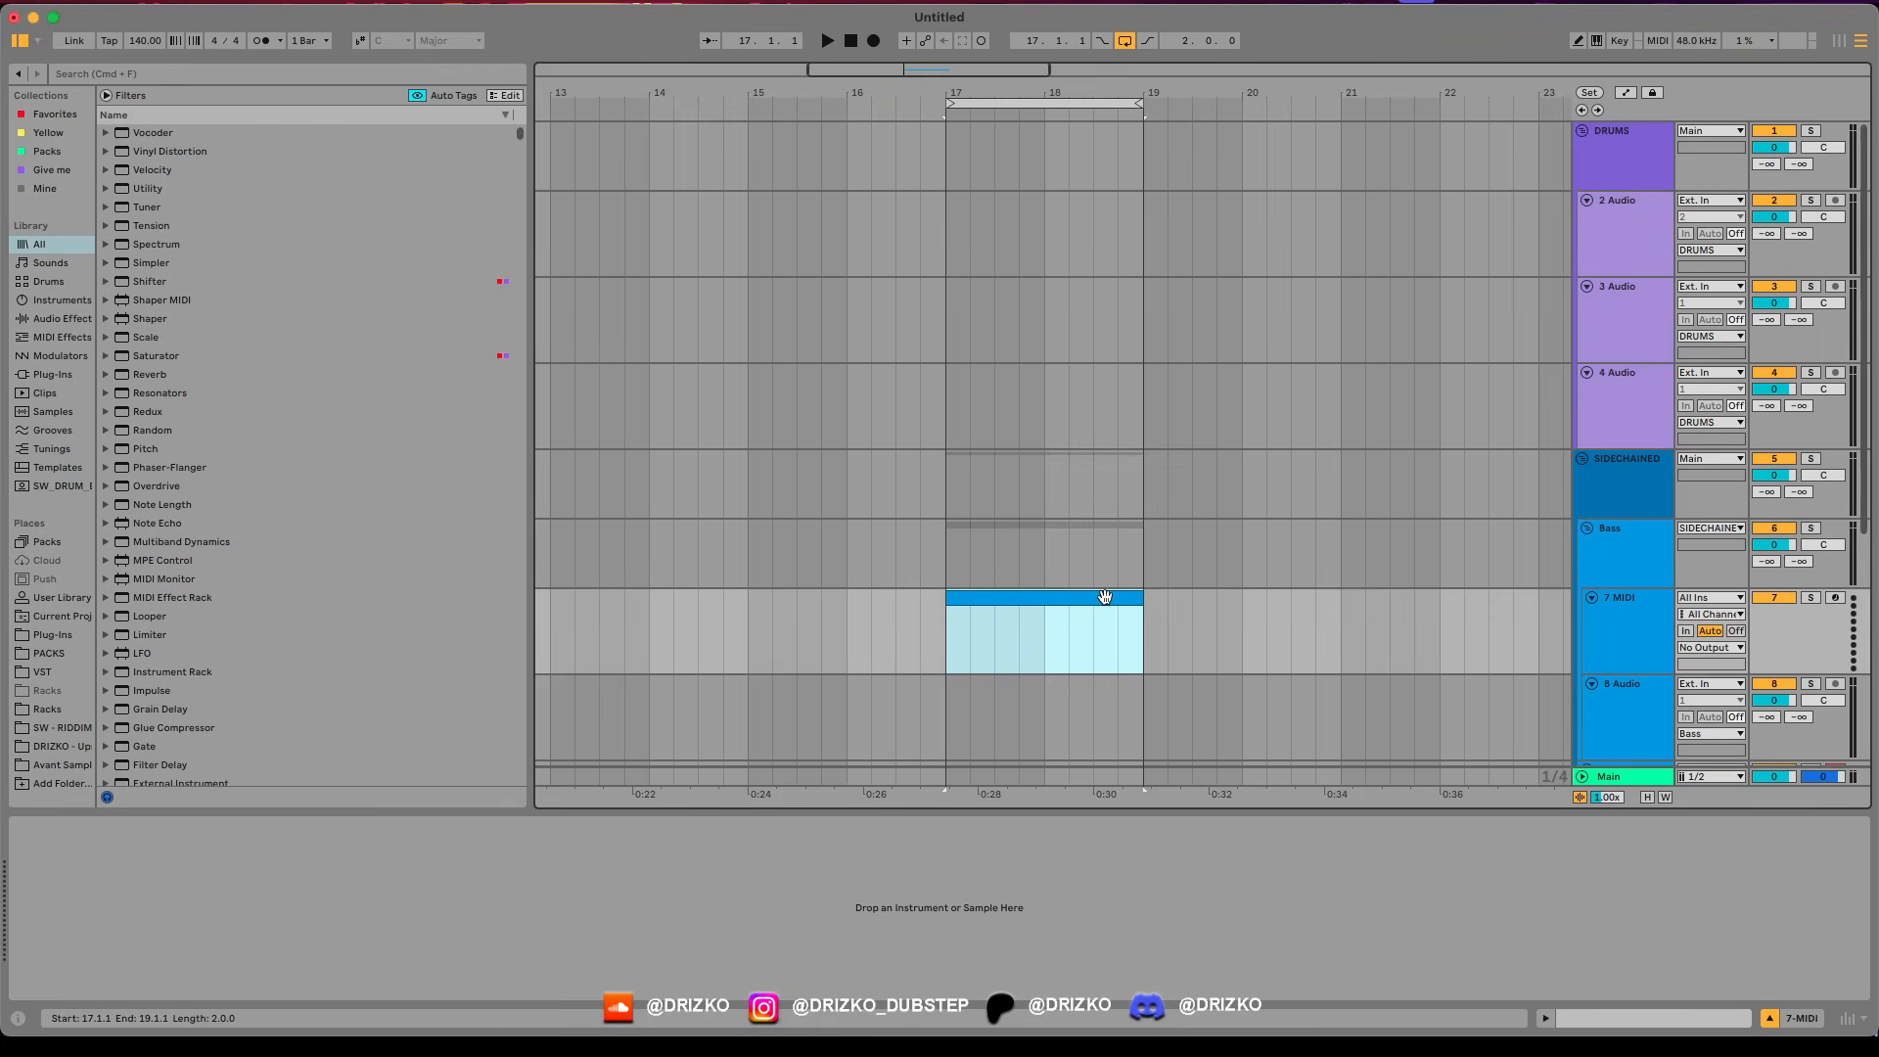
{"action": "left_click_drag", "start_coordinate": [1074, 592], "coordinate": [863, 599]}
{"action": "key", "text": "super+l"}
Search the browser for serum, load Serum 2 on the 7 MIDI track, and move its window clear of the clip.
{"action": "key", "text": "super+f"}
{"action": "type", "text": "serum"}
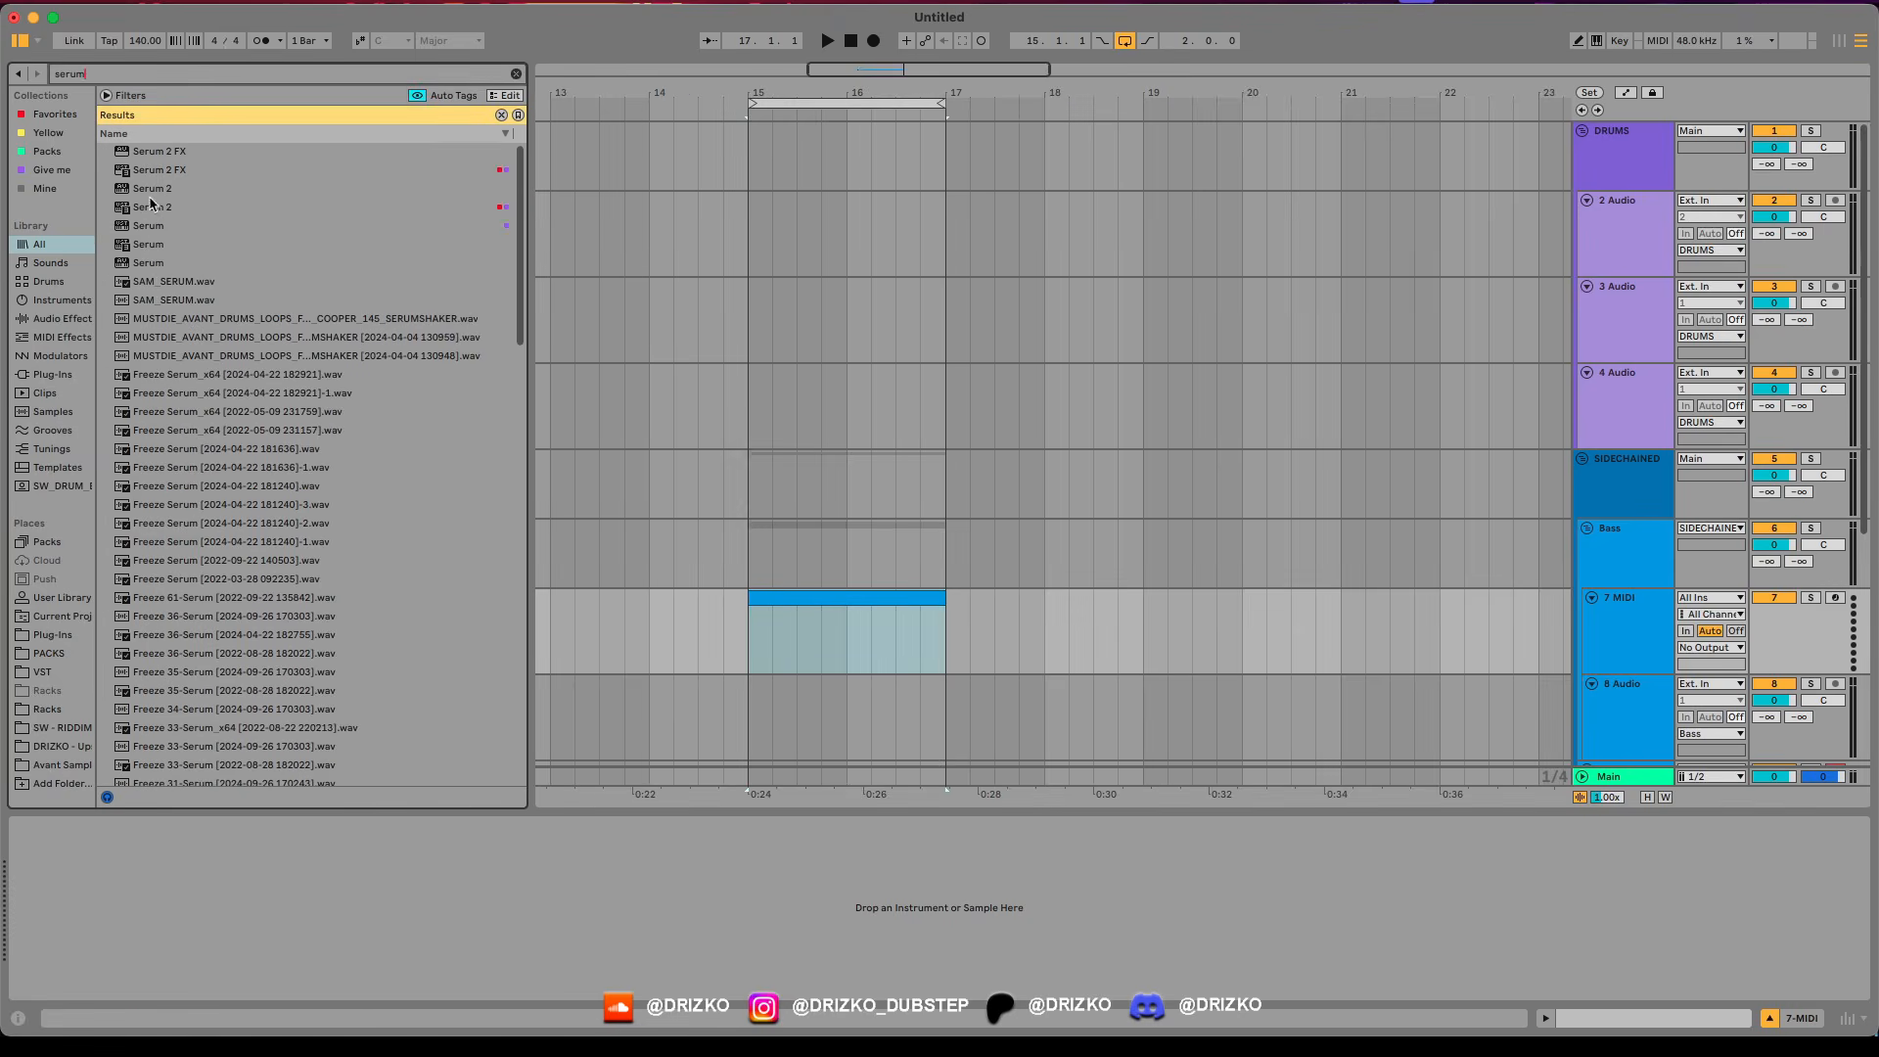
{"action": "left_click", "coordinate": [166, 208]}
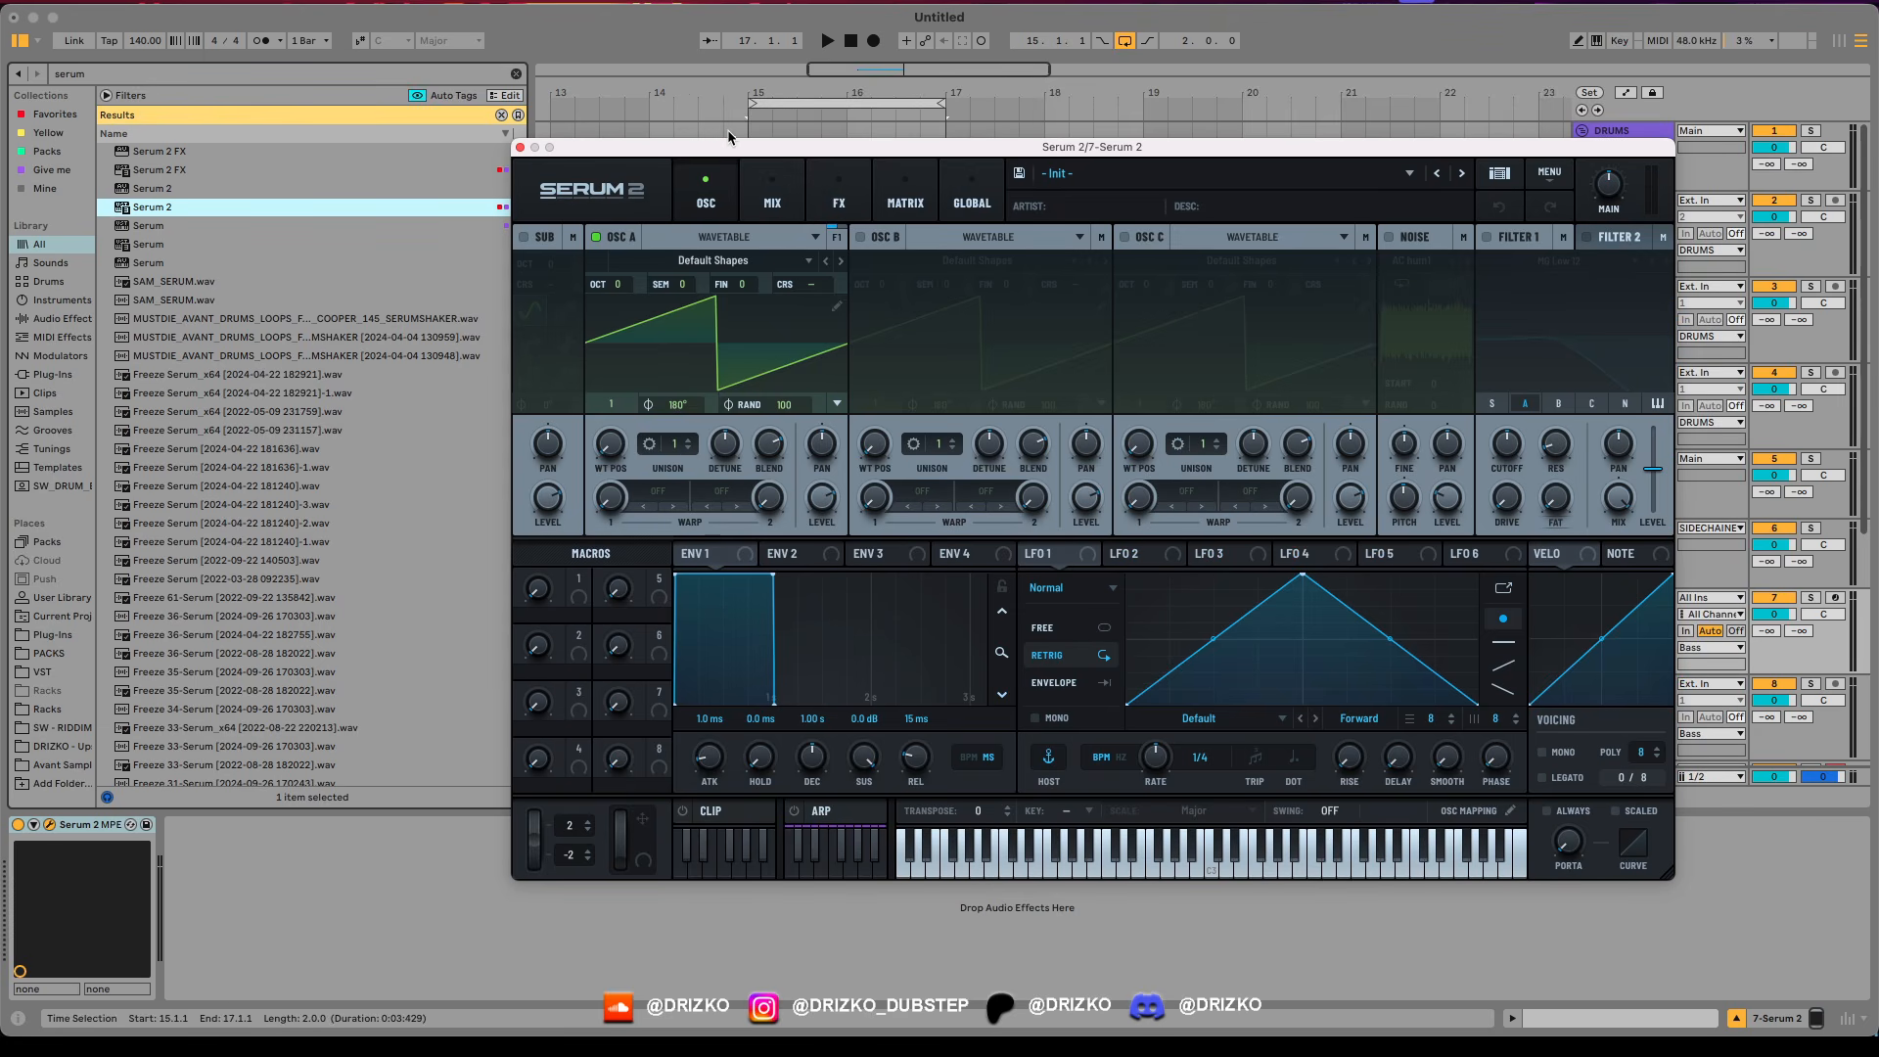
{"action": "left_click_drag", "start_coordinate": [696, 148], "coordinate": [1106, 157]}
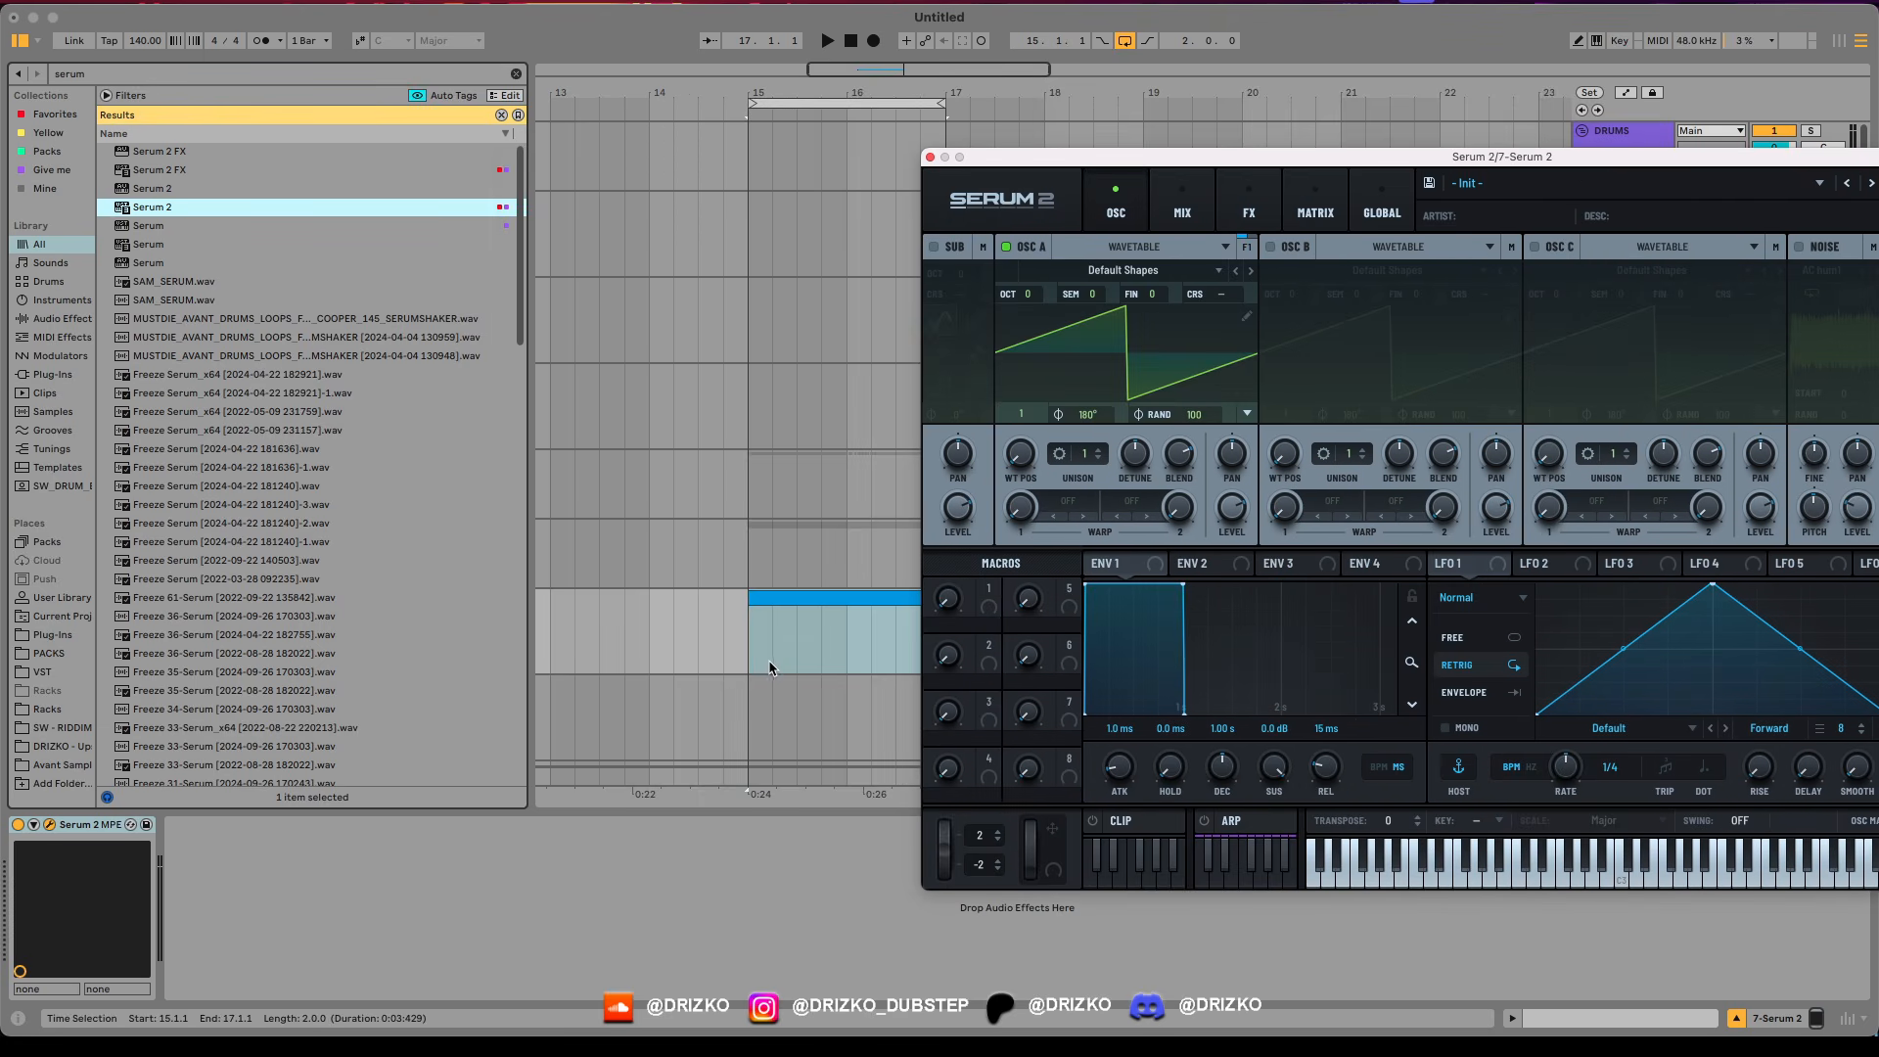
Add an E0 note at the start of the MIDI clip and duplicate it repeatedly to fill both bars.
{"action": "double_click", "coordinate": [814, 599]}
{"action": "scroll", "coordinate": [490, 803], "scroll_direction": "down", "scroll_amount": 10}
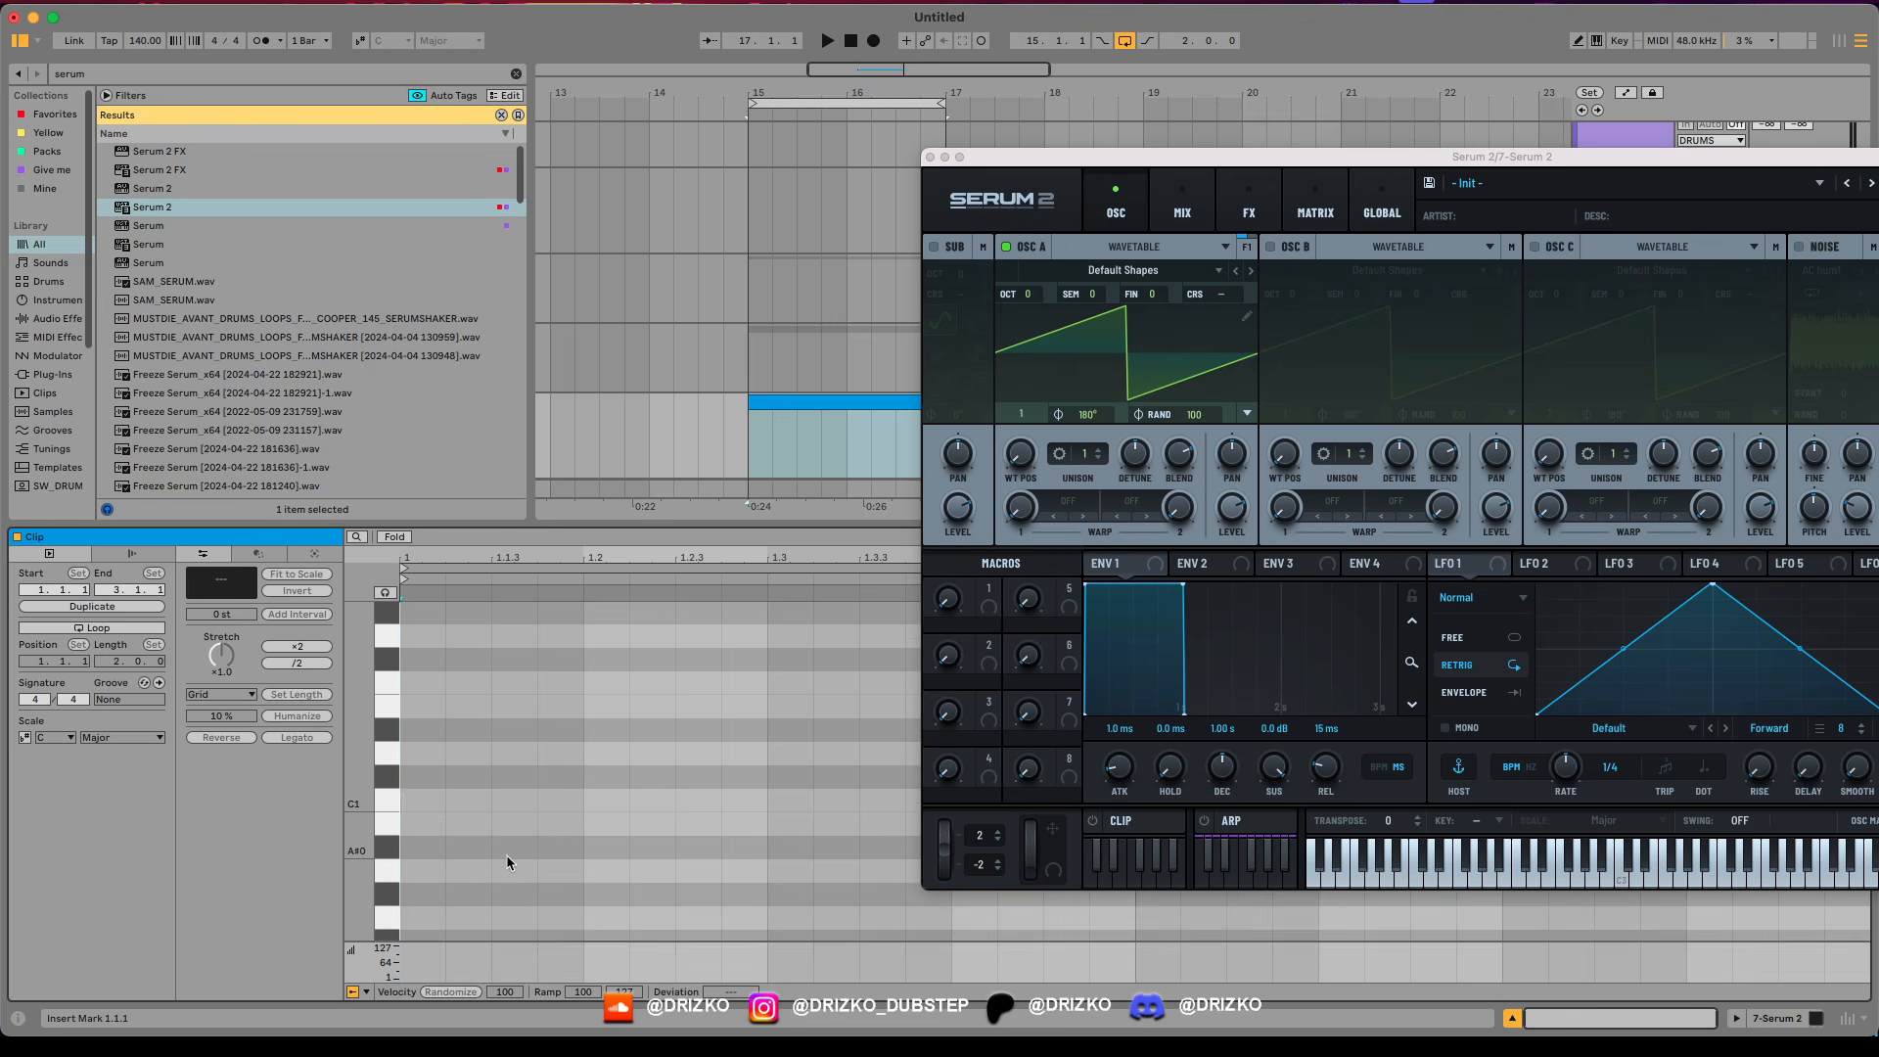
{"action": "double_click", "coordinate": [411, 675]}
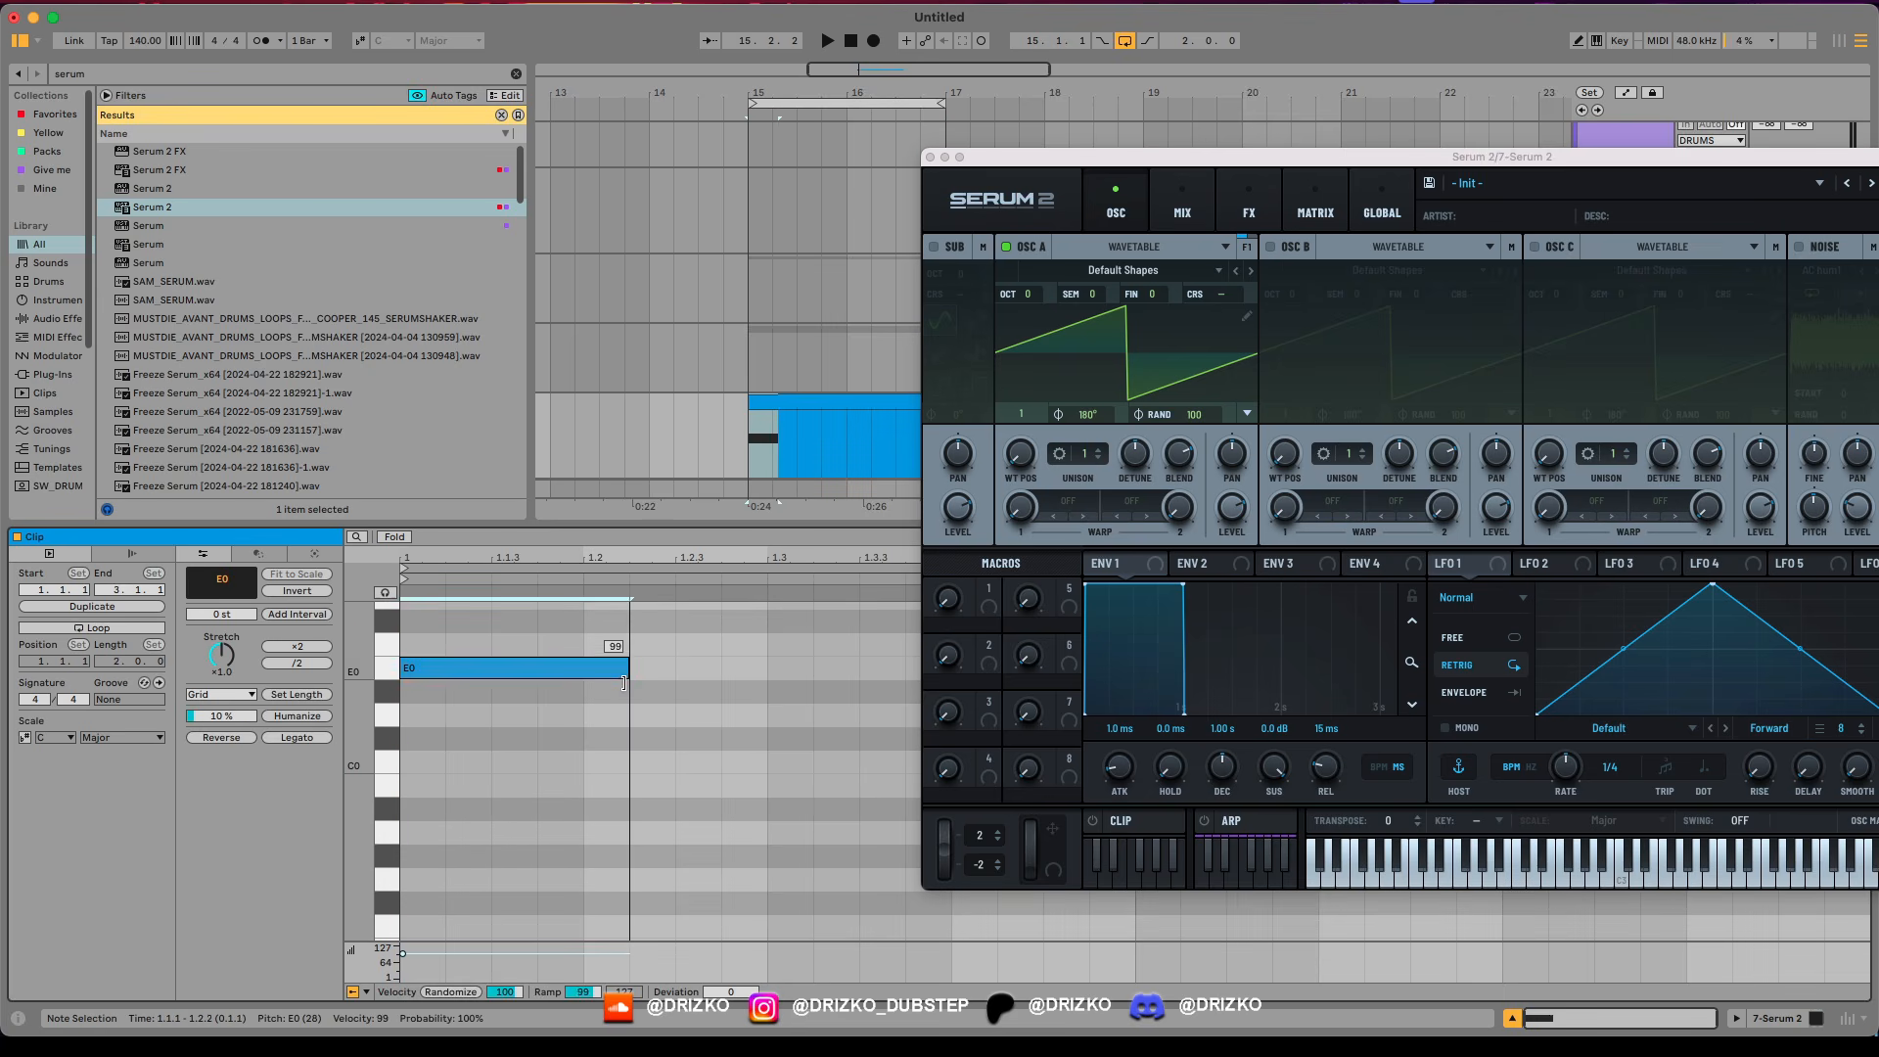
{"action": "key", "text": "ctrl+d"}
{"action": "key", "text": "ctrl+d"}
{"action": "key", "text": "ctrl+d"}
{"action": "key", "text": "ctrl+d"}
{"action": "key", "text": "ctrl+d"}
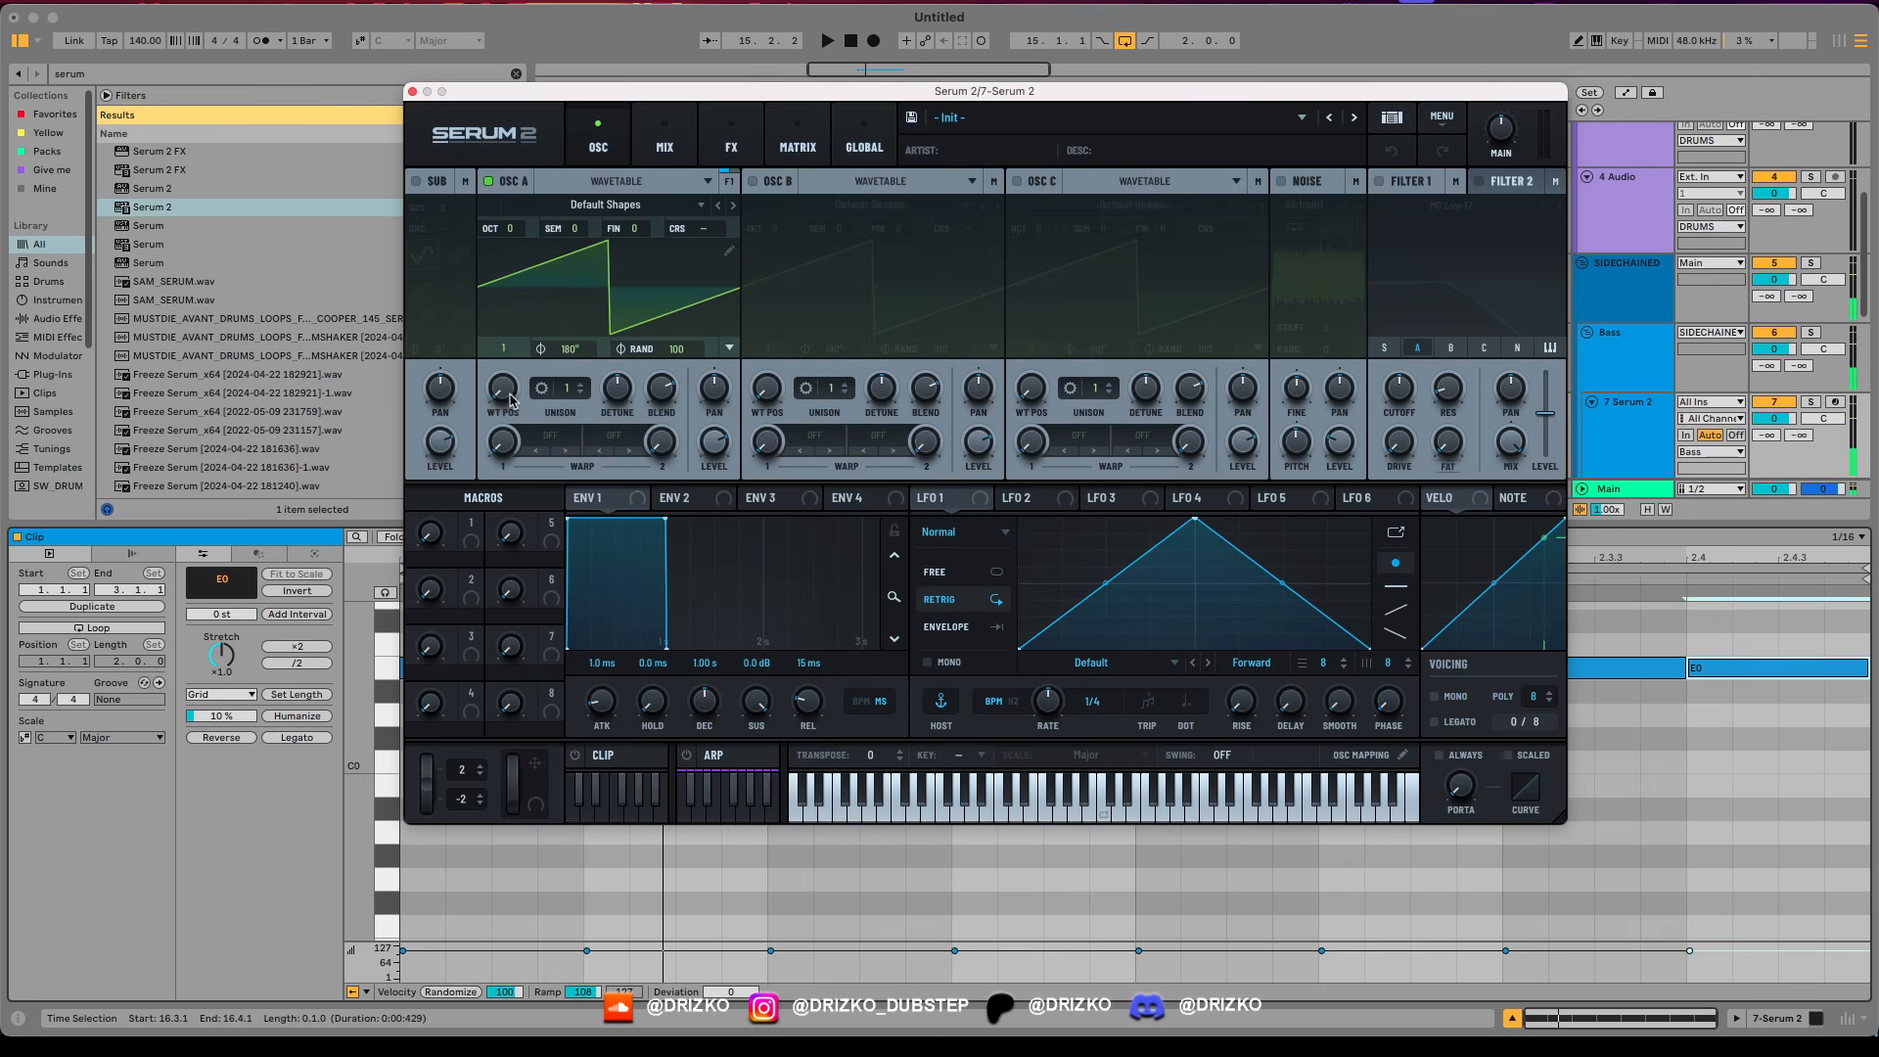
Set oscillator A to wavetable frame 5 and modulate its level with LFO 1, shaped with an earlier peak and a short silent tail.
{"action": "left_click_drag", "start_coordinate": [503, 390], "coordinate": [516, 297]}
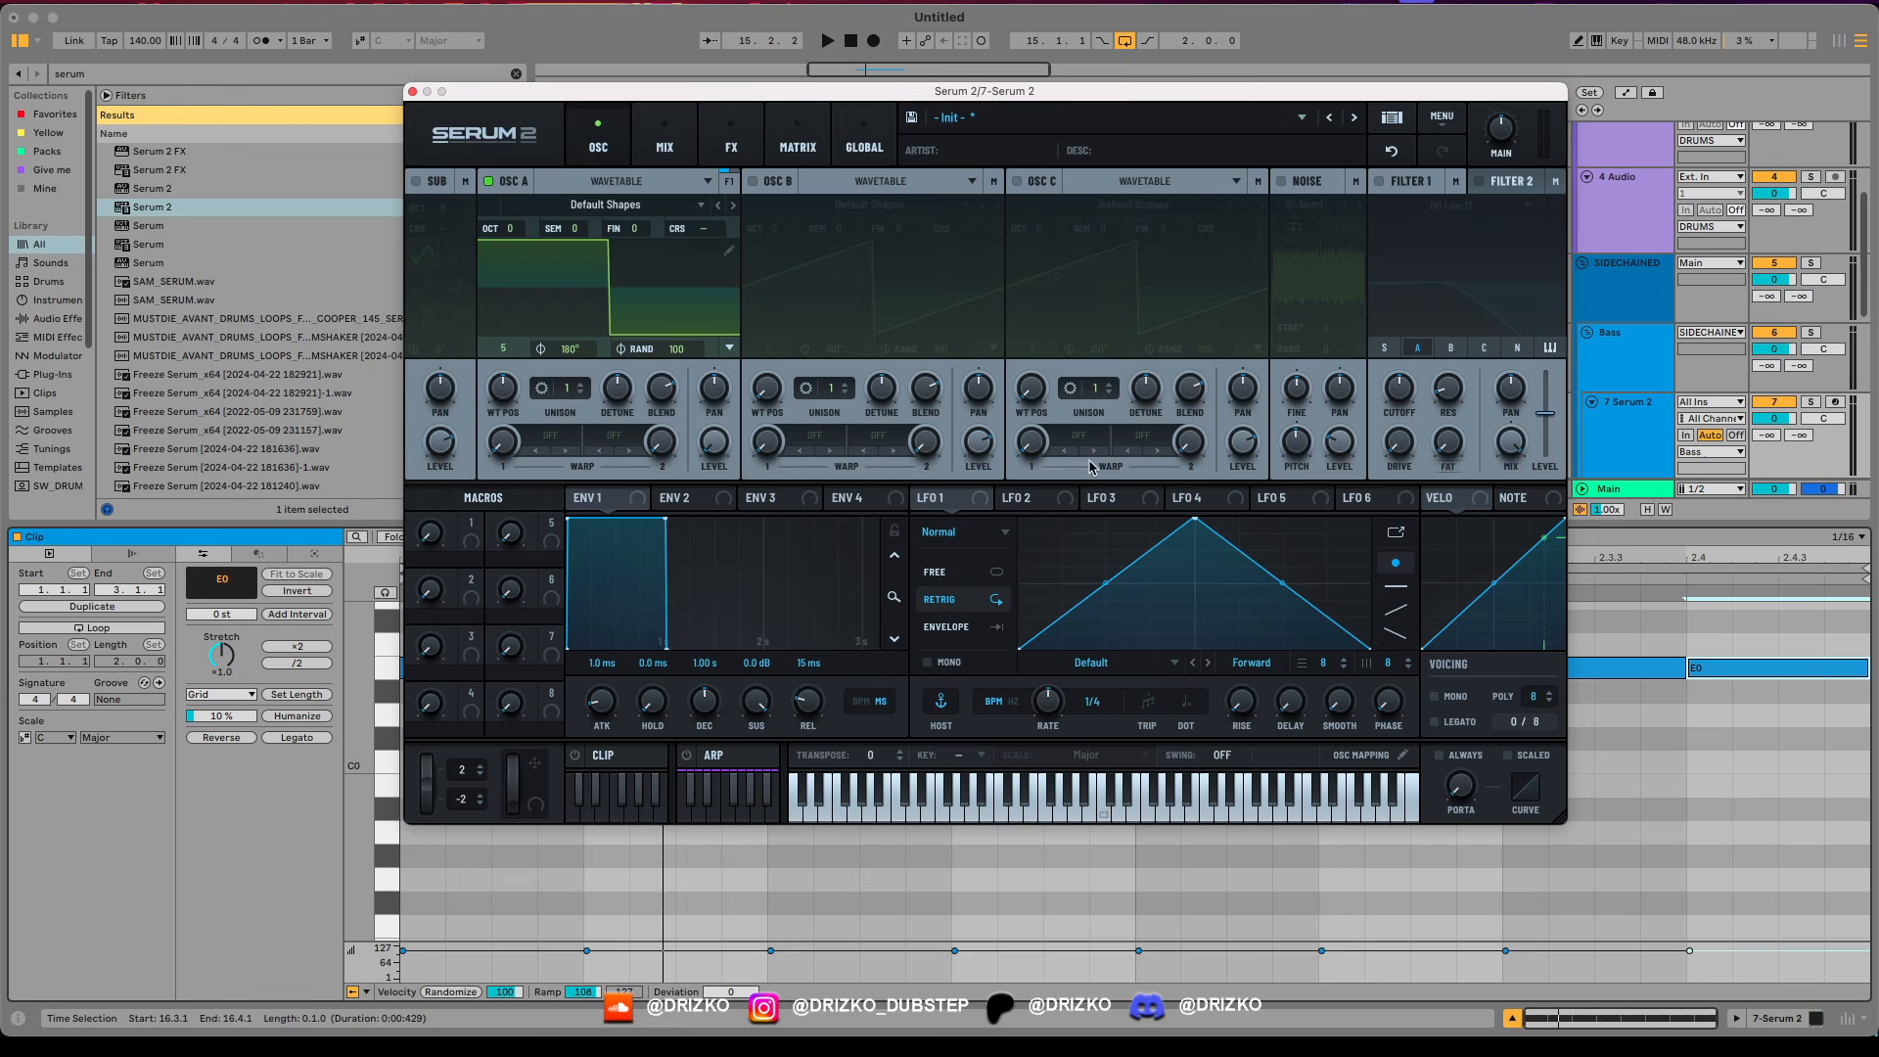
{"action": "left_click_drag", "start_coordinate": [976, 507], "coordinate": [715, 443]}
{"action": "left_click_drag", "start_coordinate": [1189, 519], "coordinate": [1160, 519]}
{"action": "key", "text": "space"}
{"action": "double_click", "coordinate": [1333, 641]}
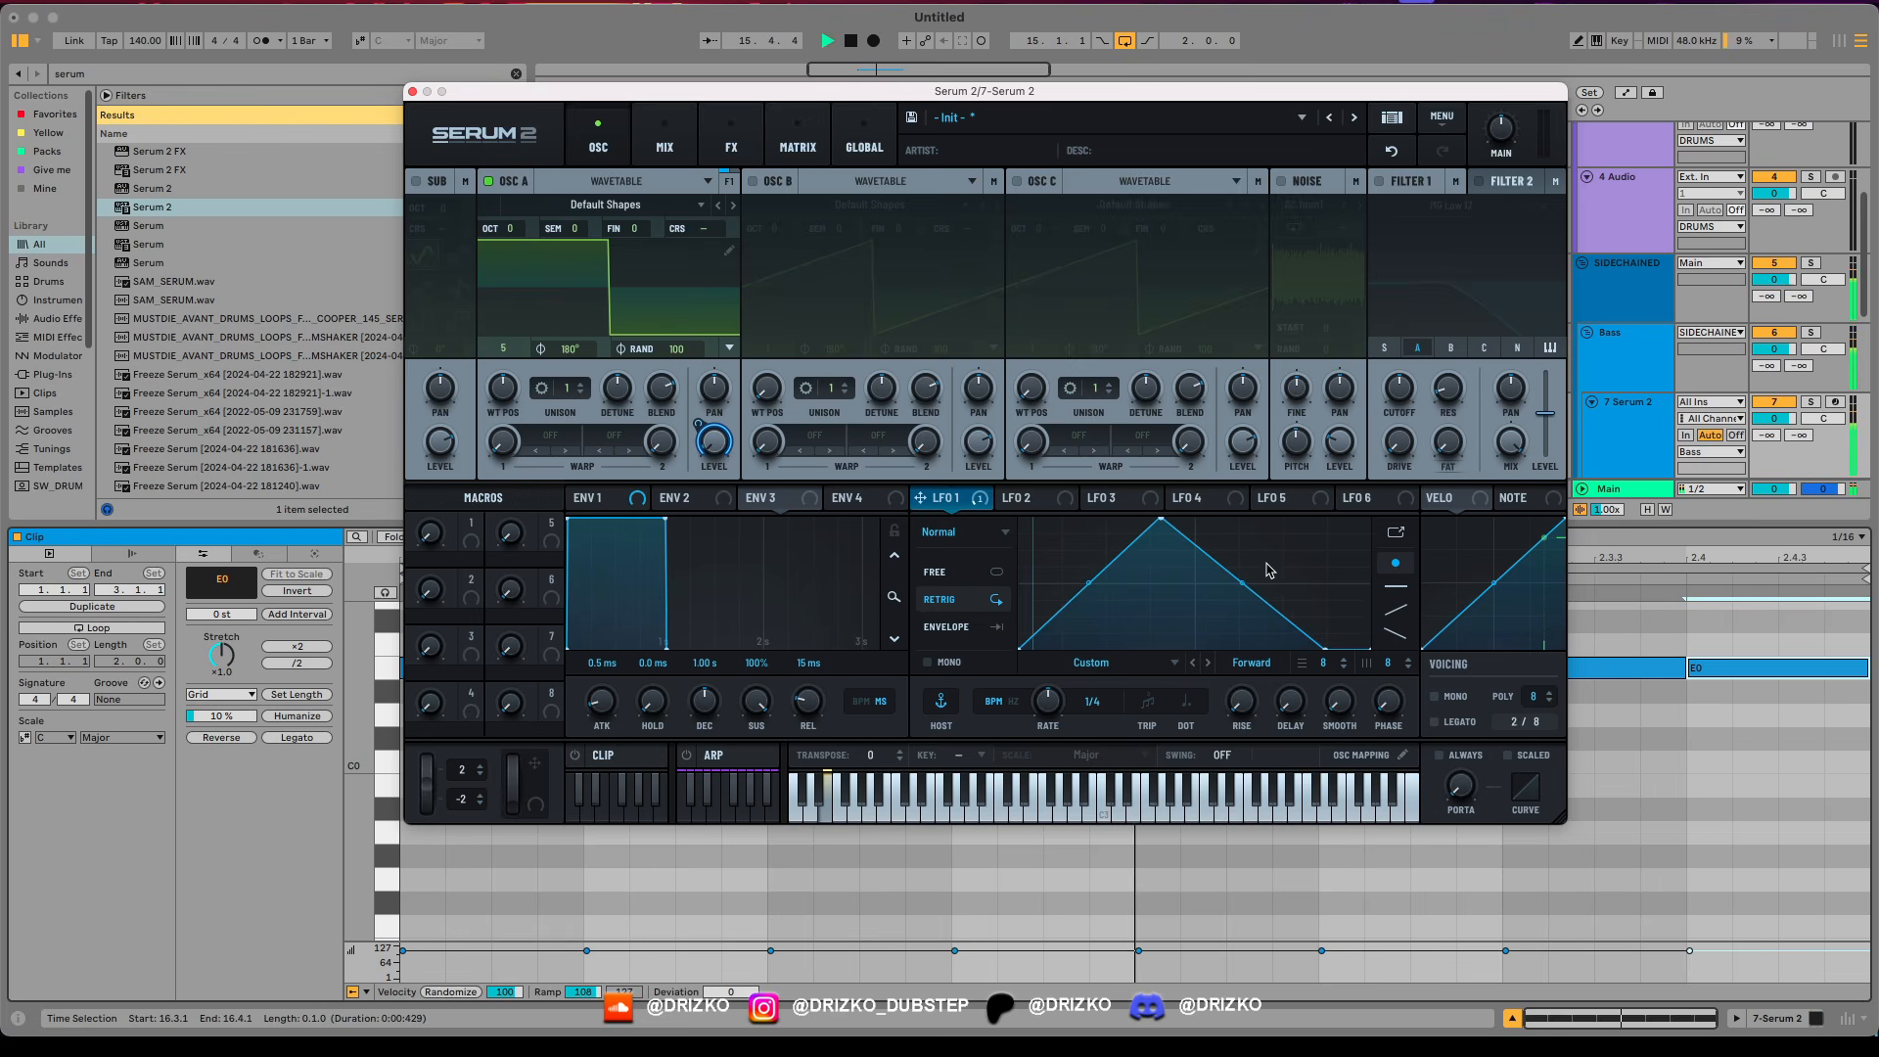
{"action": "key", "text": "space"}
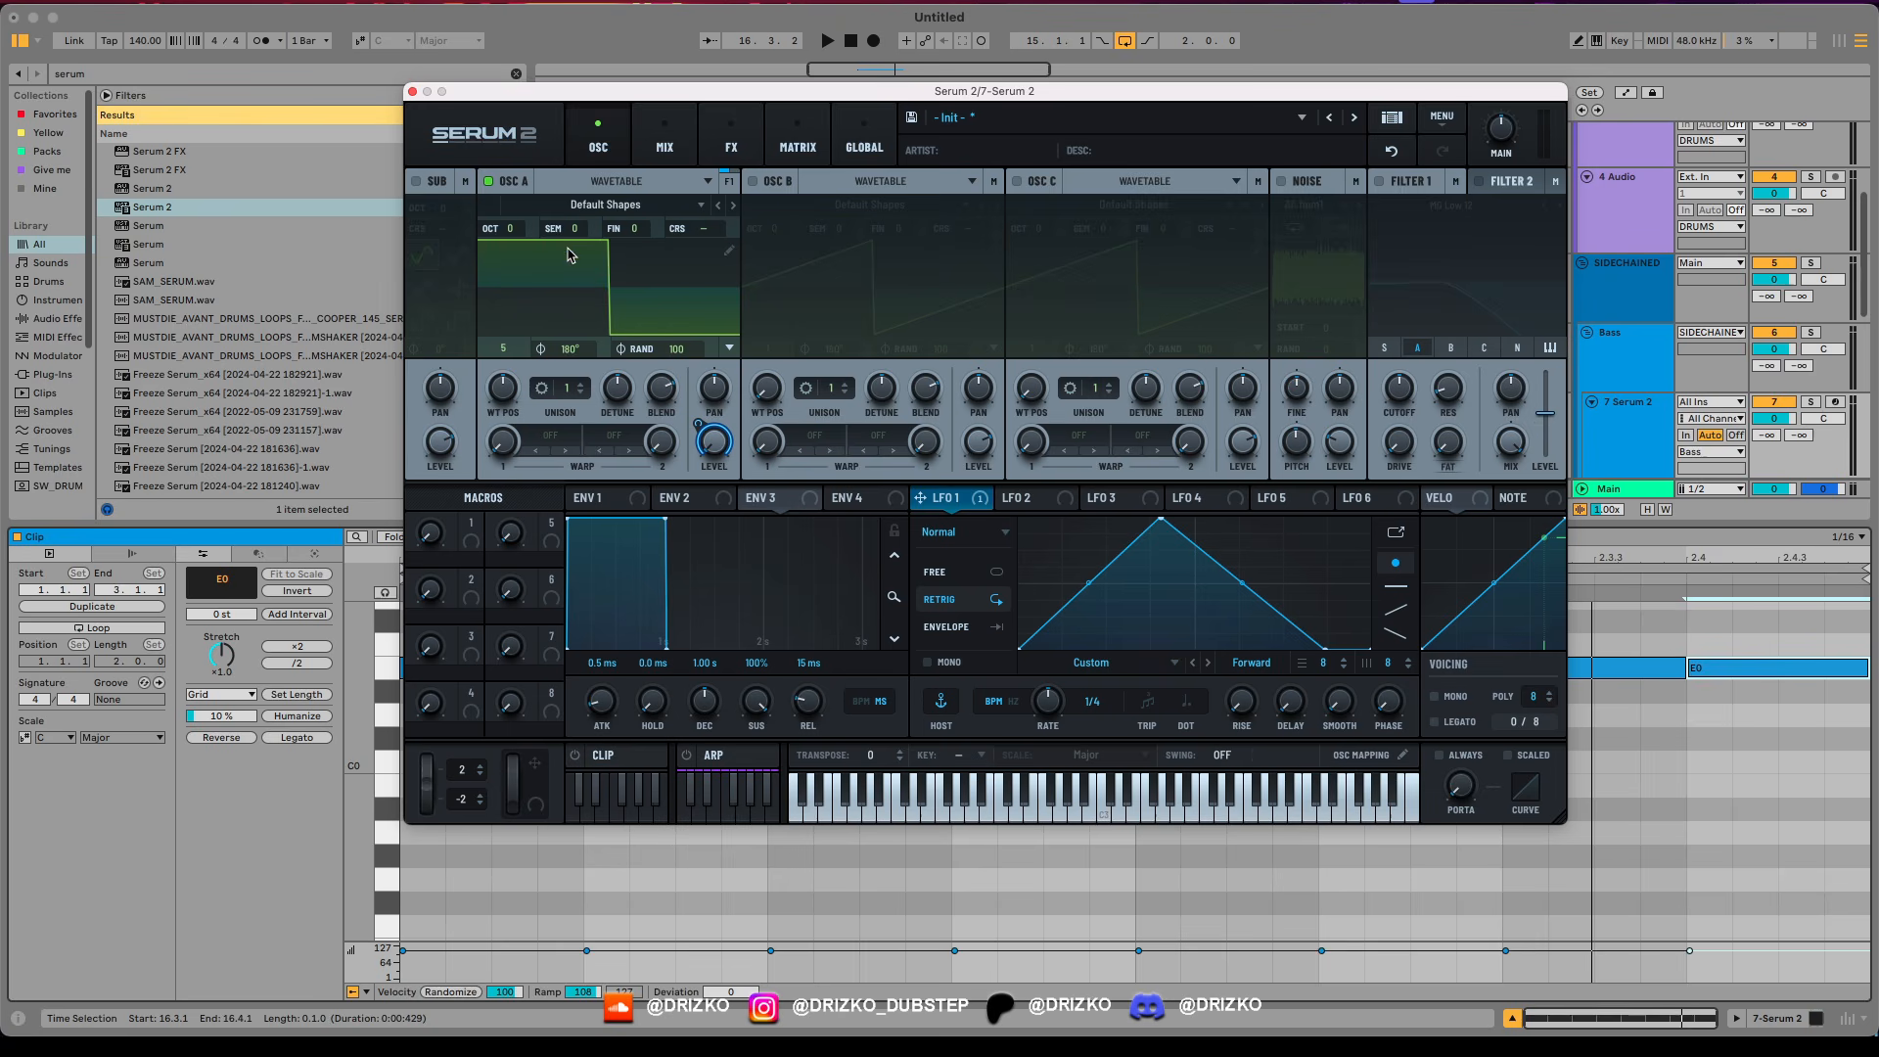
Enable Filter 1 and set its type to Cmb HL6- from the Flanges category.
{"action": "left_click_drag", "start_coordinate": [724, 91], "coordinate": [860, 109]}
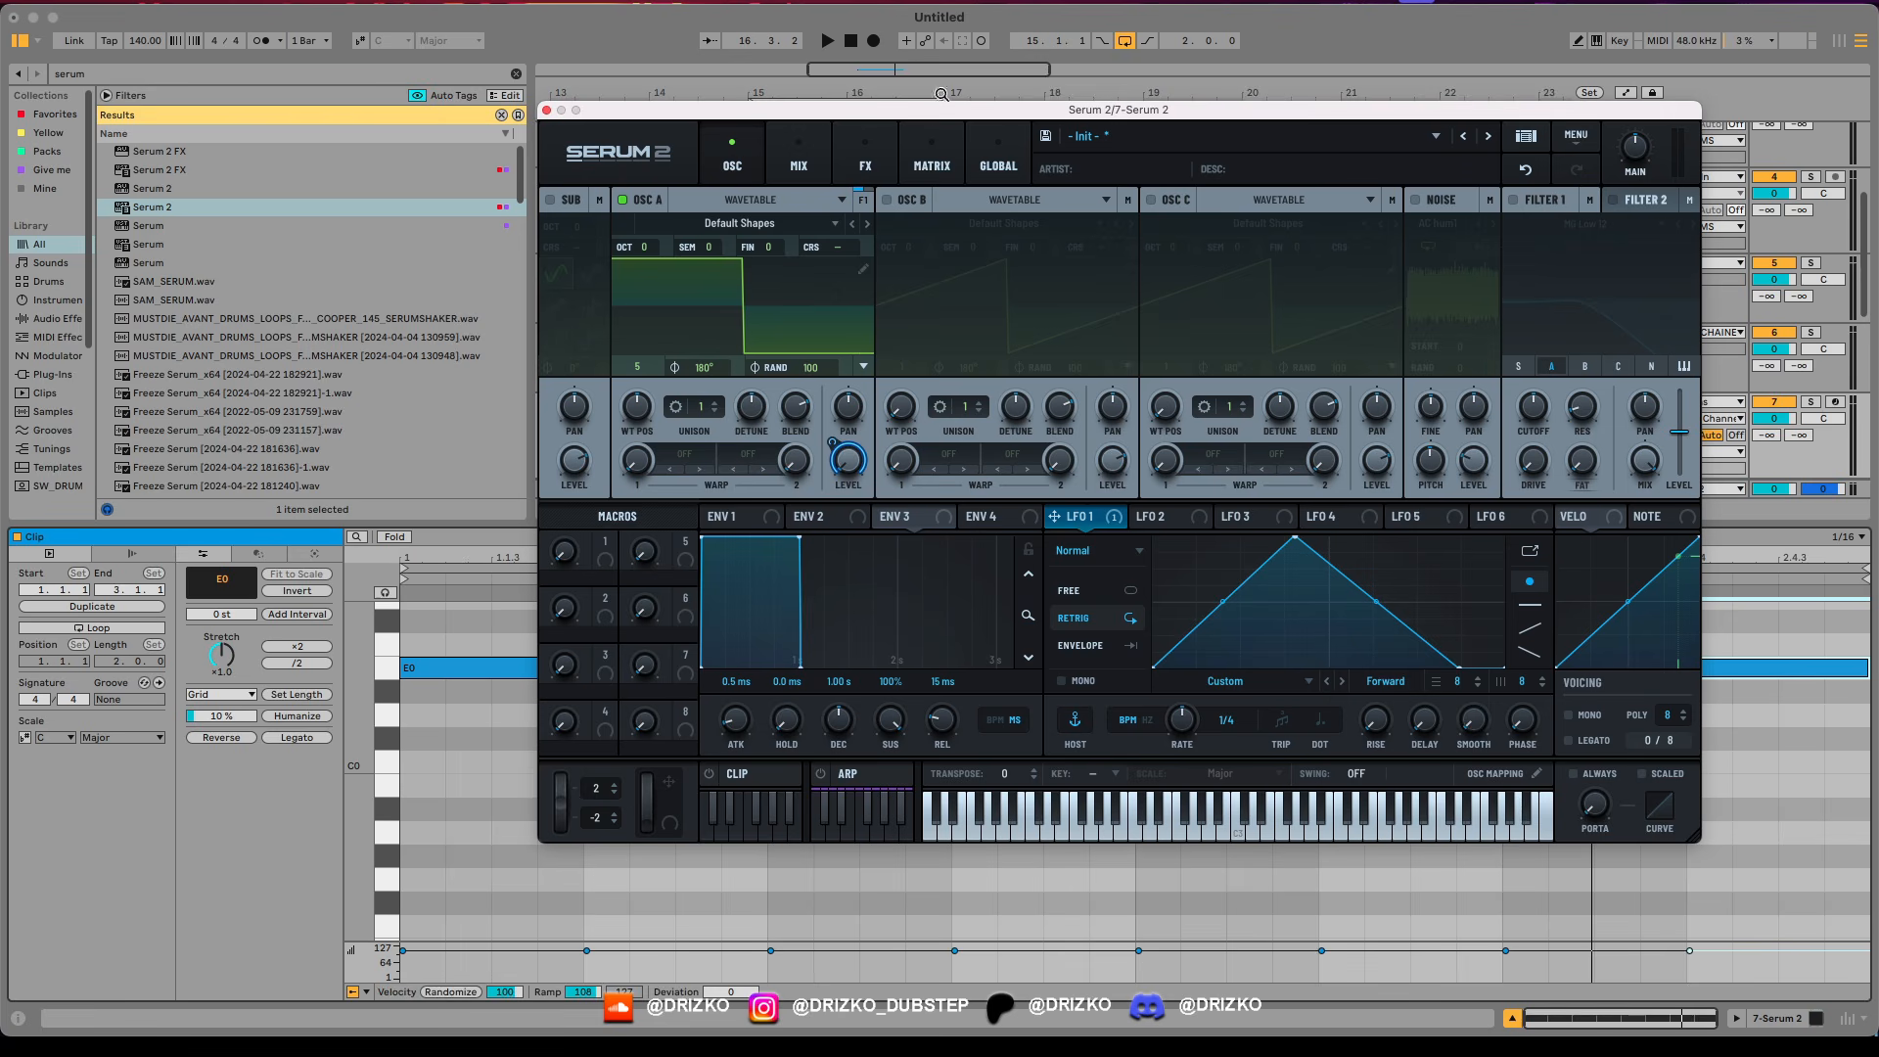
{"action": "left_click_drag", "start_coordinate": [1174, 108], "coordinate": [976, 94]}
{"action": "left_click", "coordinate": [1314, 185]}
{"action": "left_click", "coordinate": [1439, 208]}
{"action": "mouse_move", "coordinate": [1390, 296]}
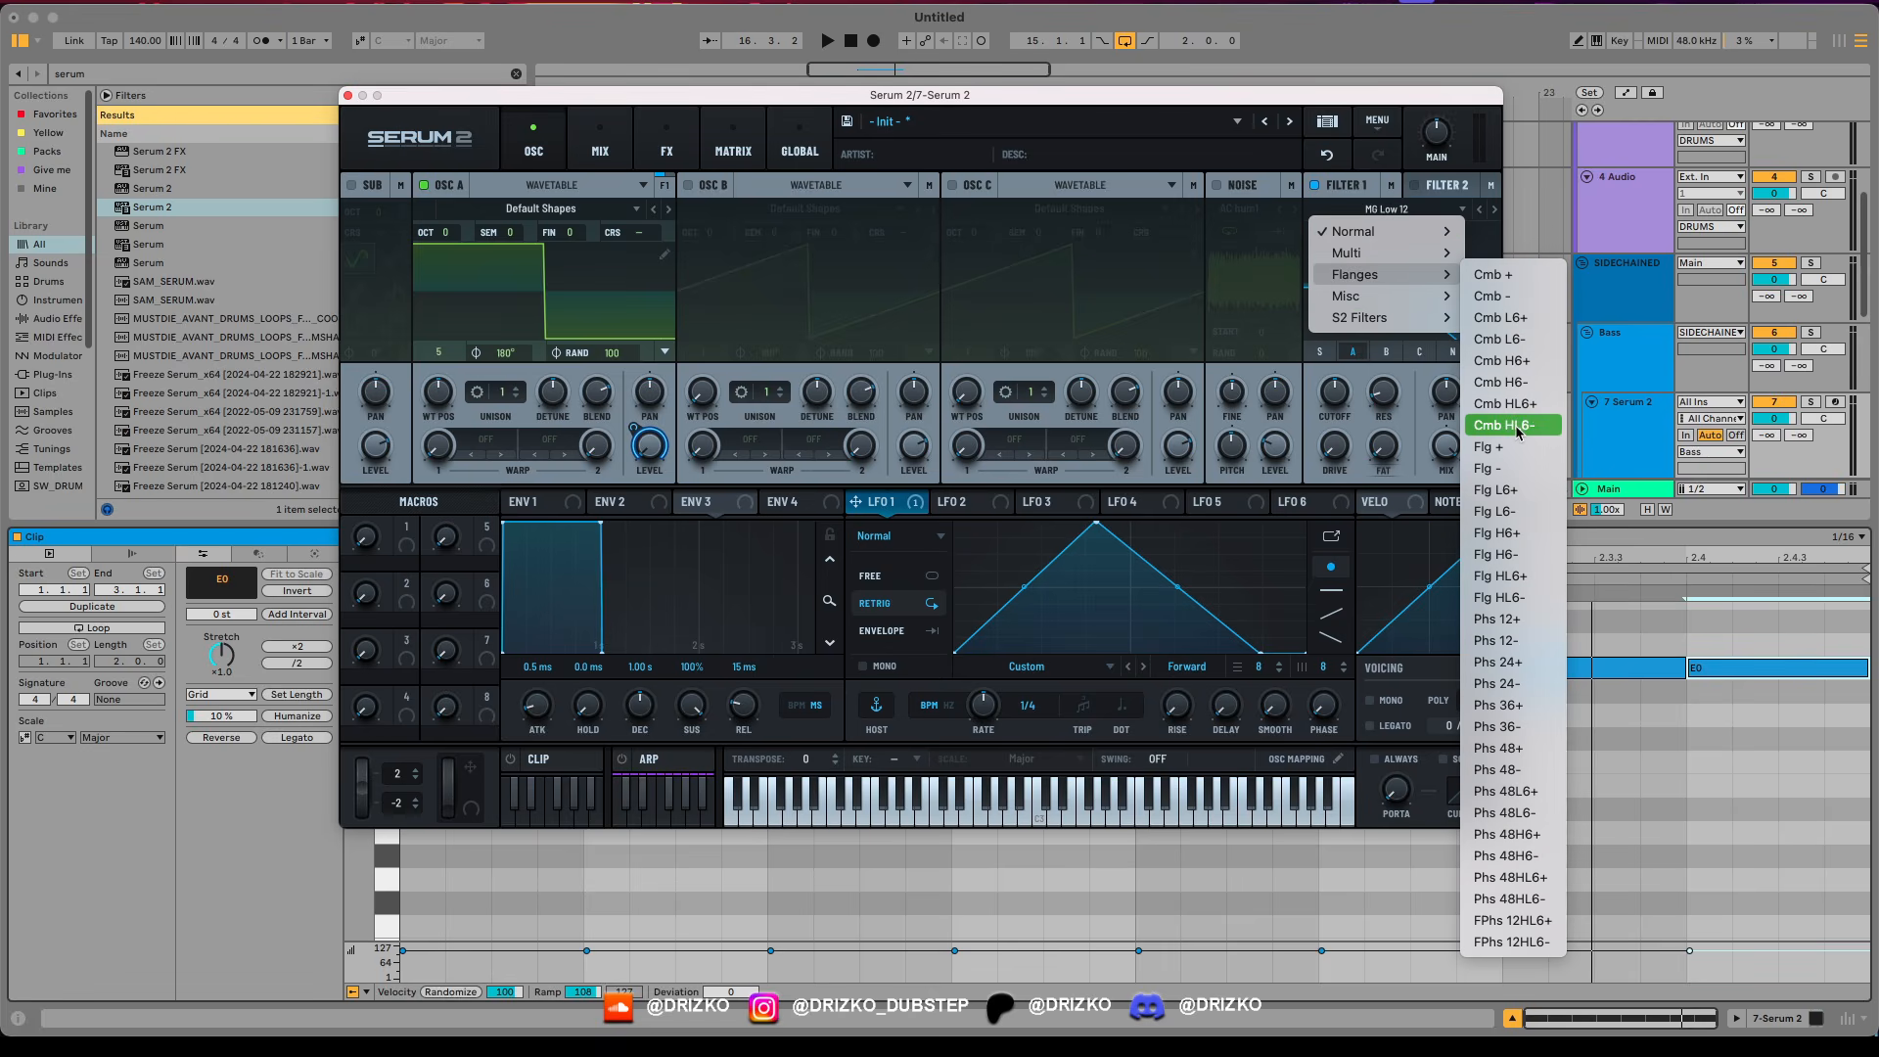
{"action": "left_click", "coordinate": [1529, 427]}
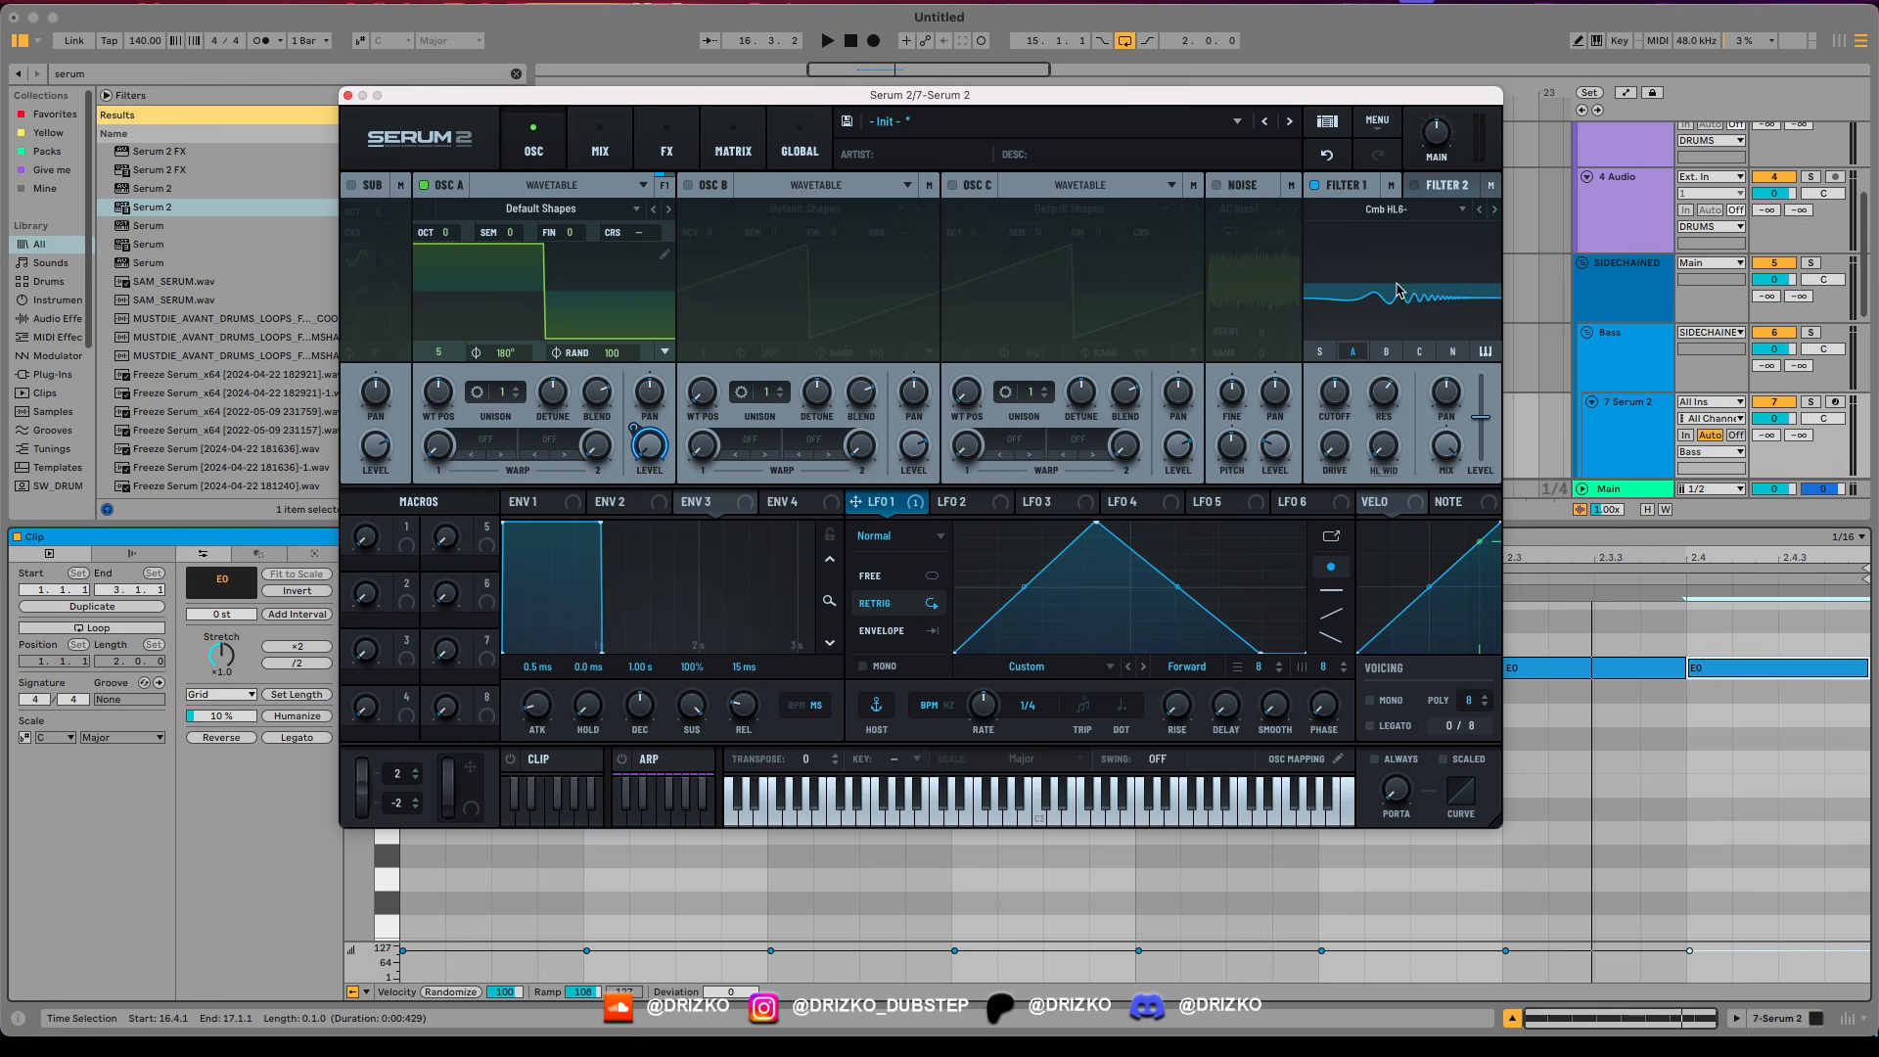
Raise Filter 1's HL width and lower its cutoff to about 164 Hz.
{"action": "left_click_drag", "start_coordinate": [1386, 447], "coordinate": [1400, 341]}
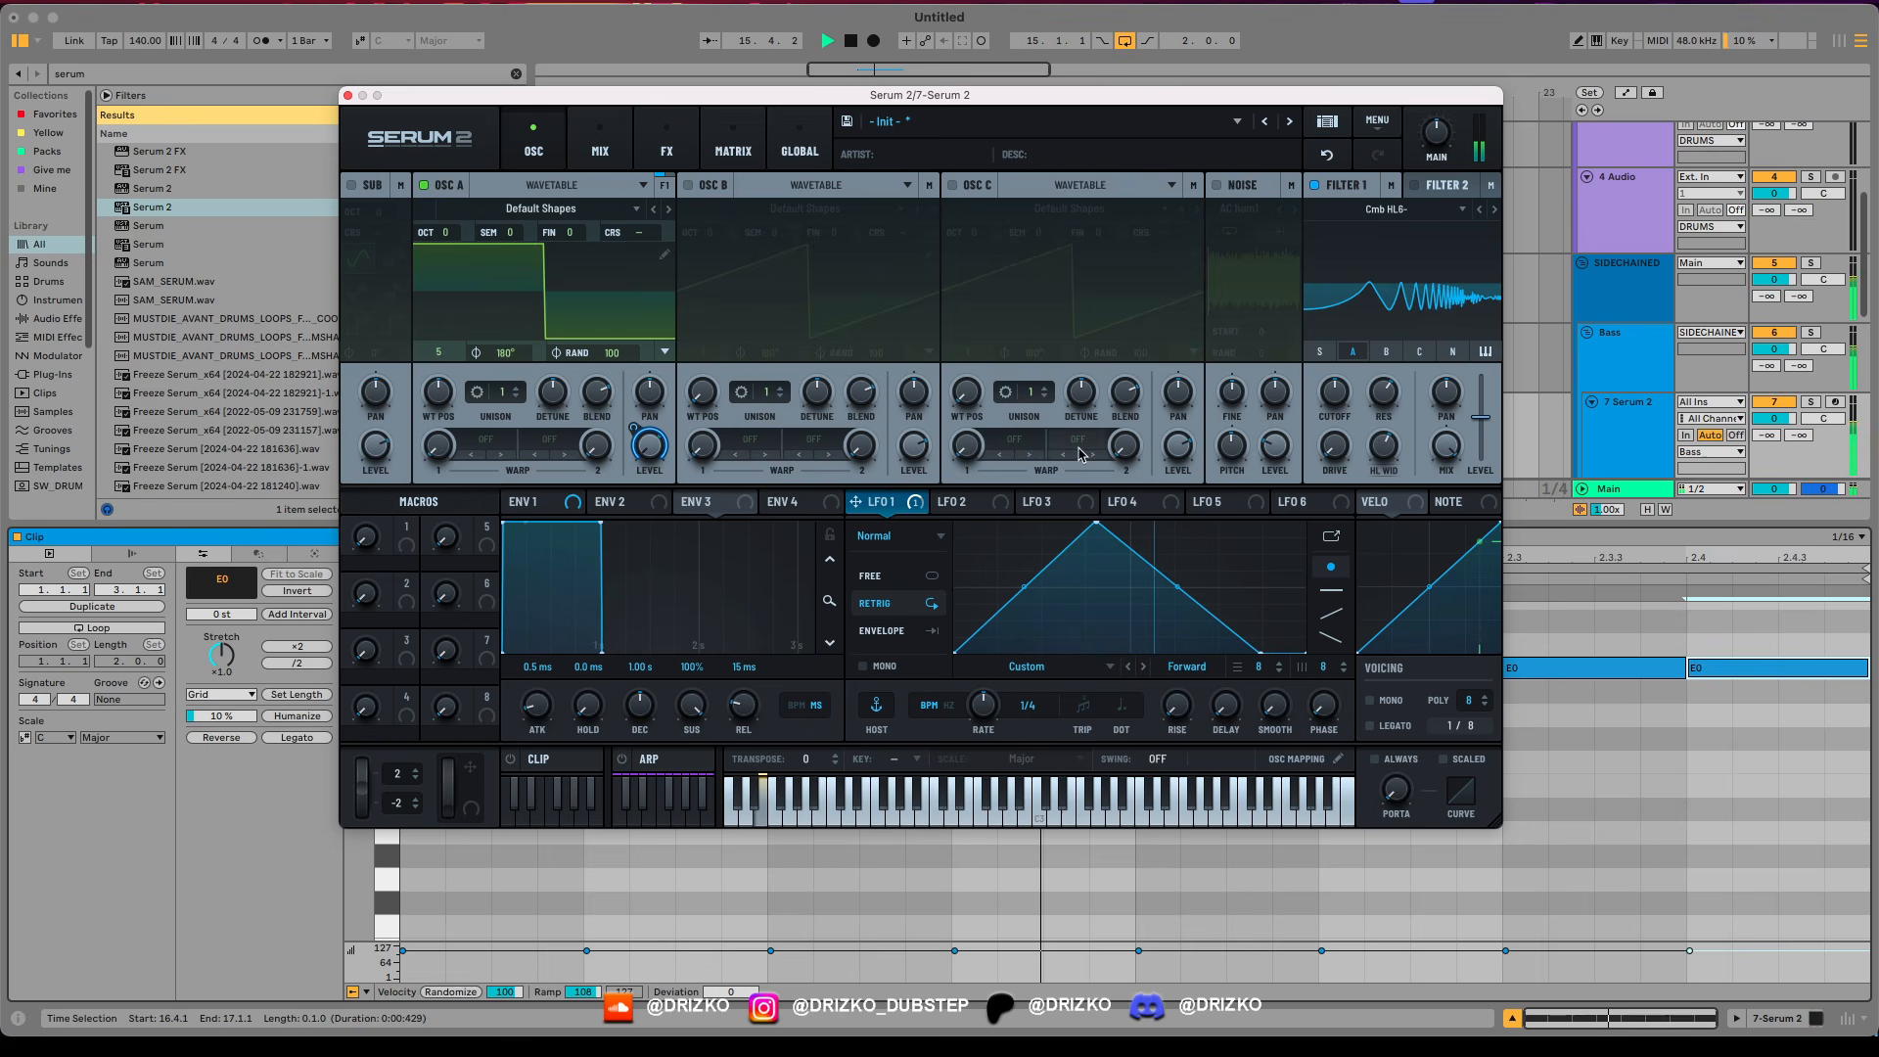
{"action": "left_click_drag", "start_coordinate": [1334, 396], "coordinate": [1323, 423]}
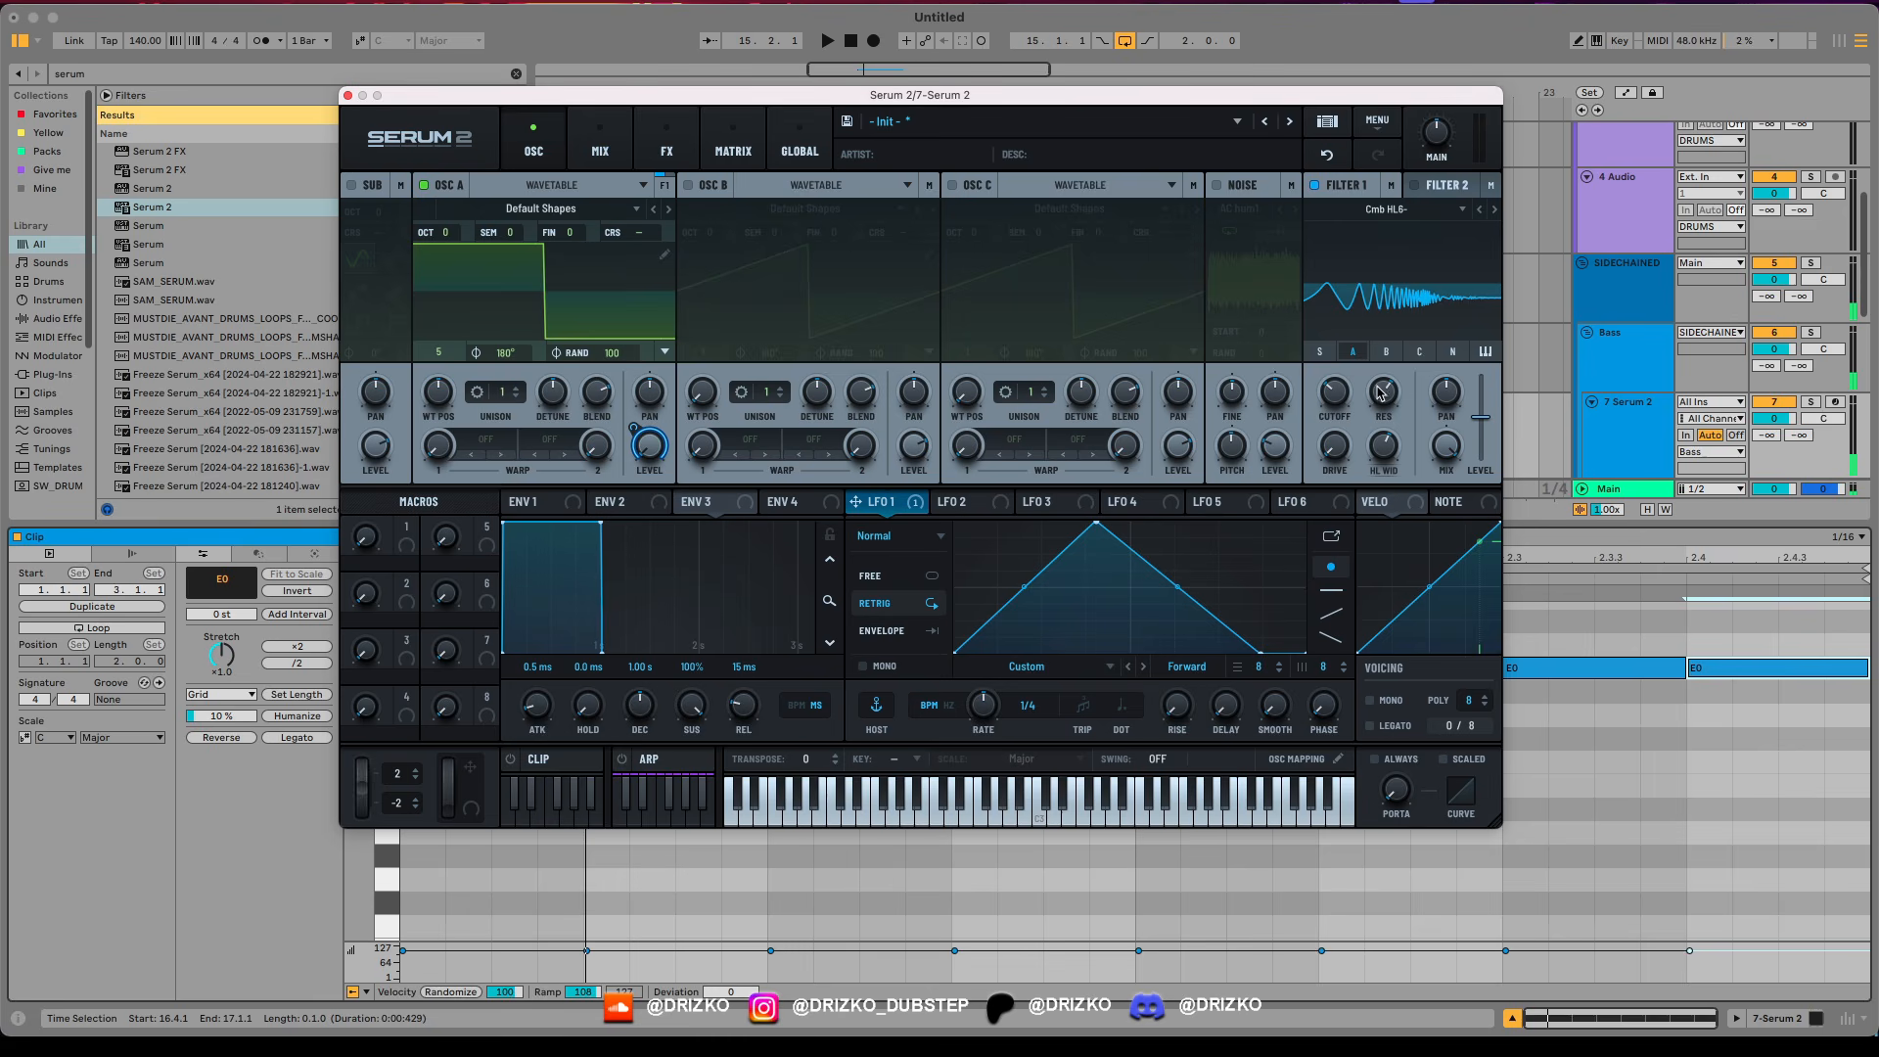
{"action": "left_click", "coordinate": [1412, 210]}
{"action": "mouse_move", "coordinate": [1385, 279]}
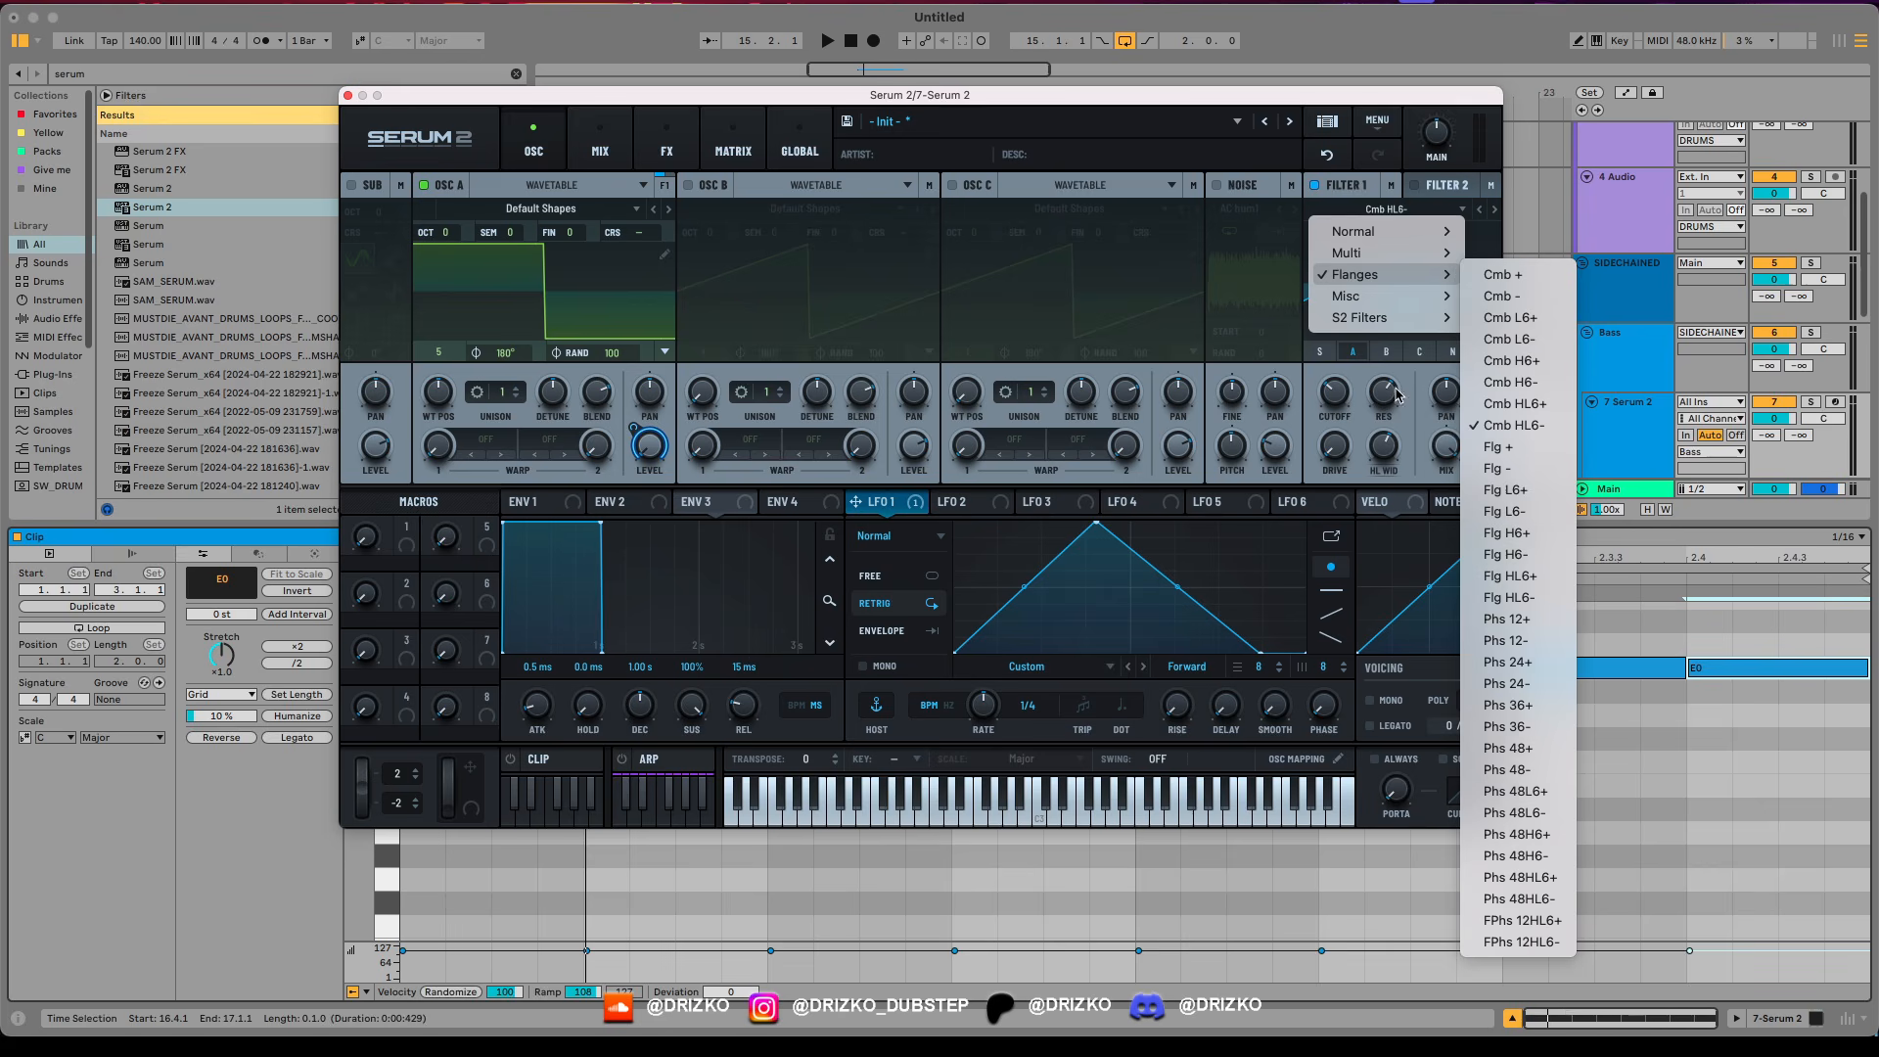
{"action": "left_click", "coordinate": [1431, 210]}
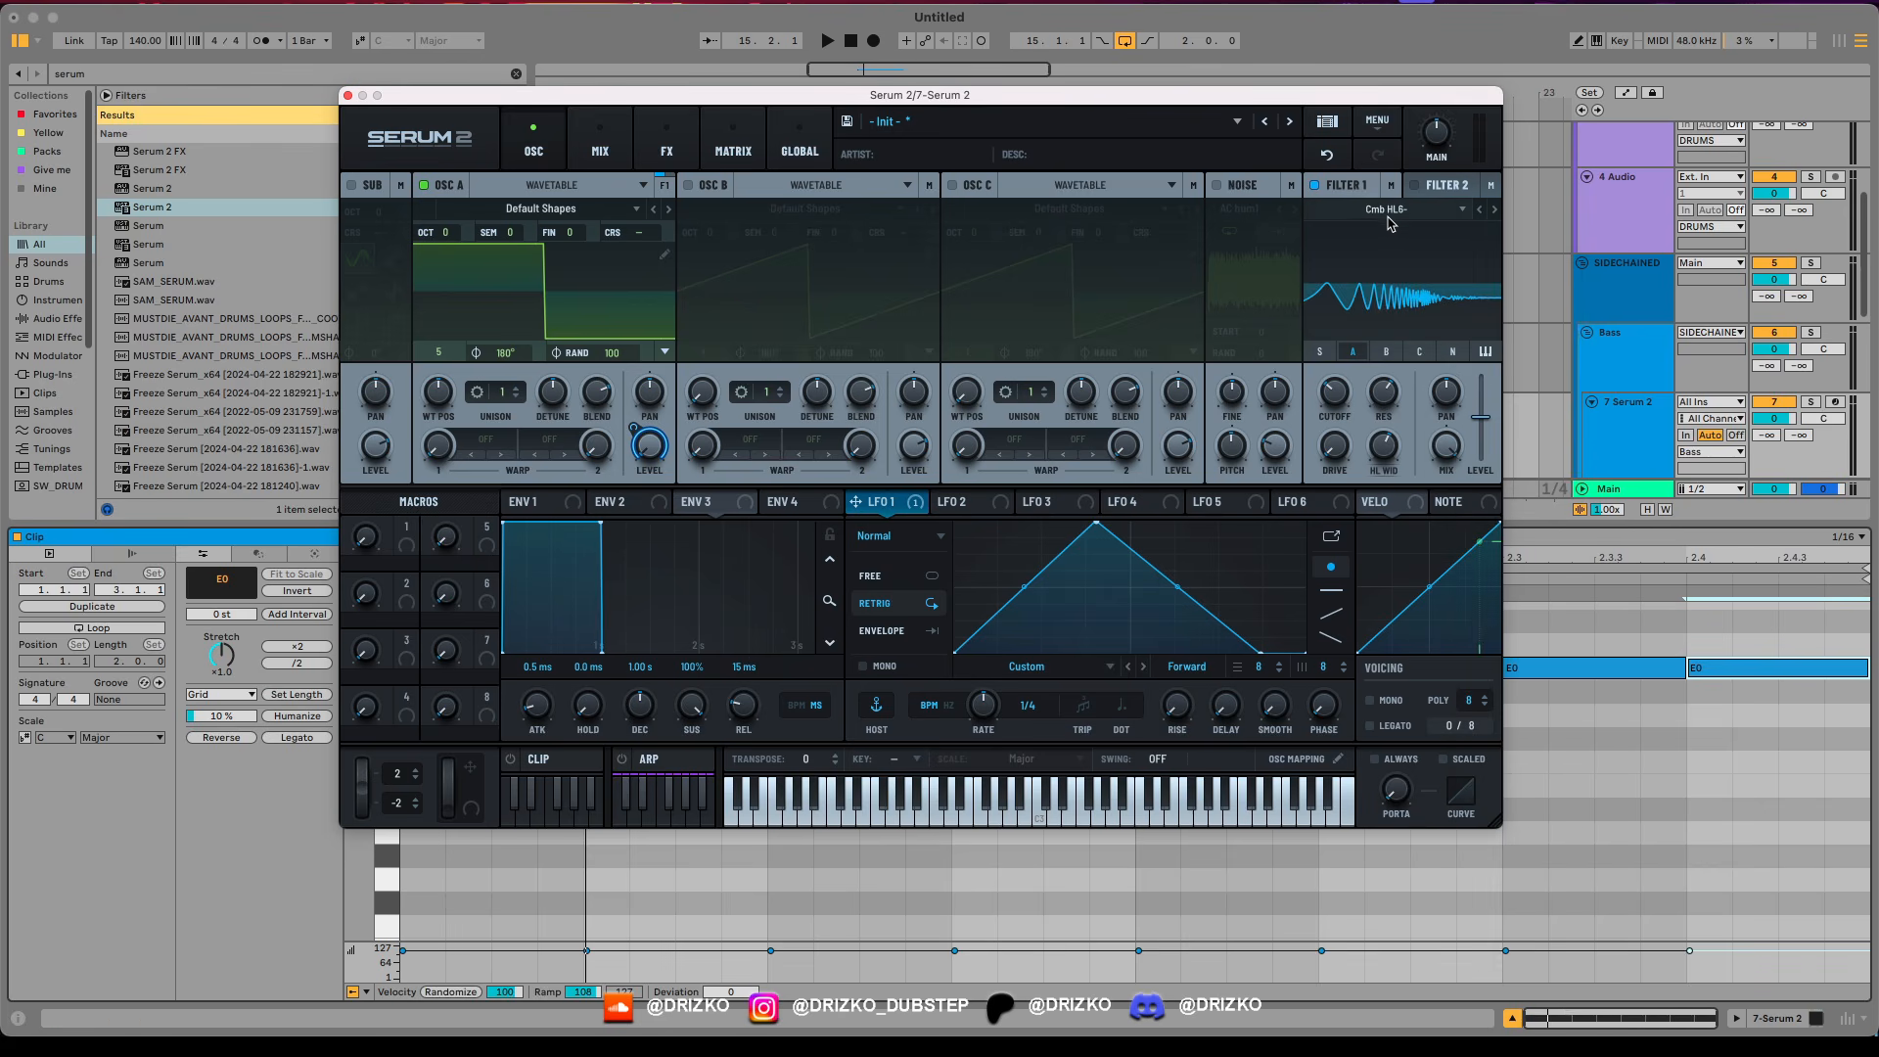
Modulate Filter 1's cutoff with a rising-ramp LFO 2 at 54% depth, auditioning the sweep.
{"action": "left_click_drag", "start_coordinate": [1138, 95], "coordinate": [1131, 125]}
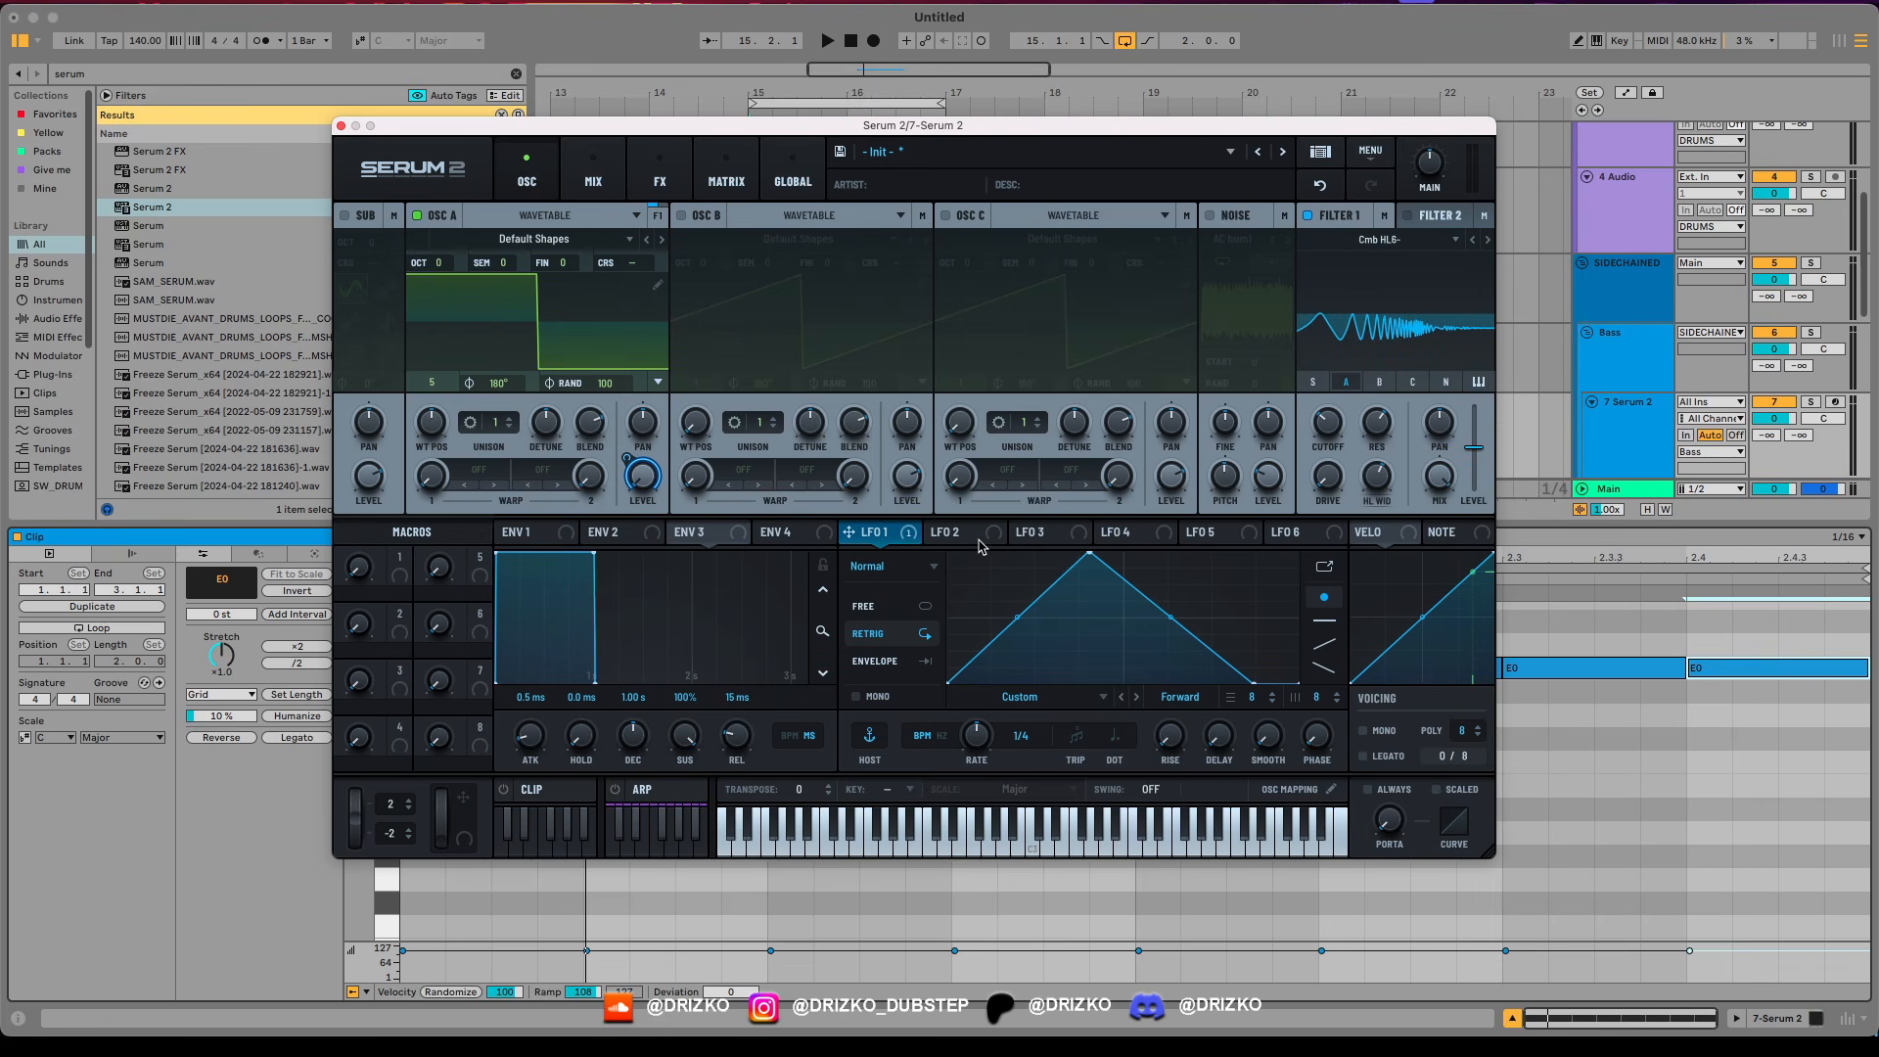
{"action": "left_click", "coordinate": [969, 534]}
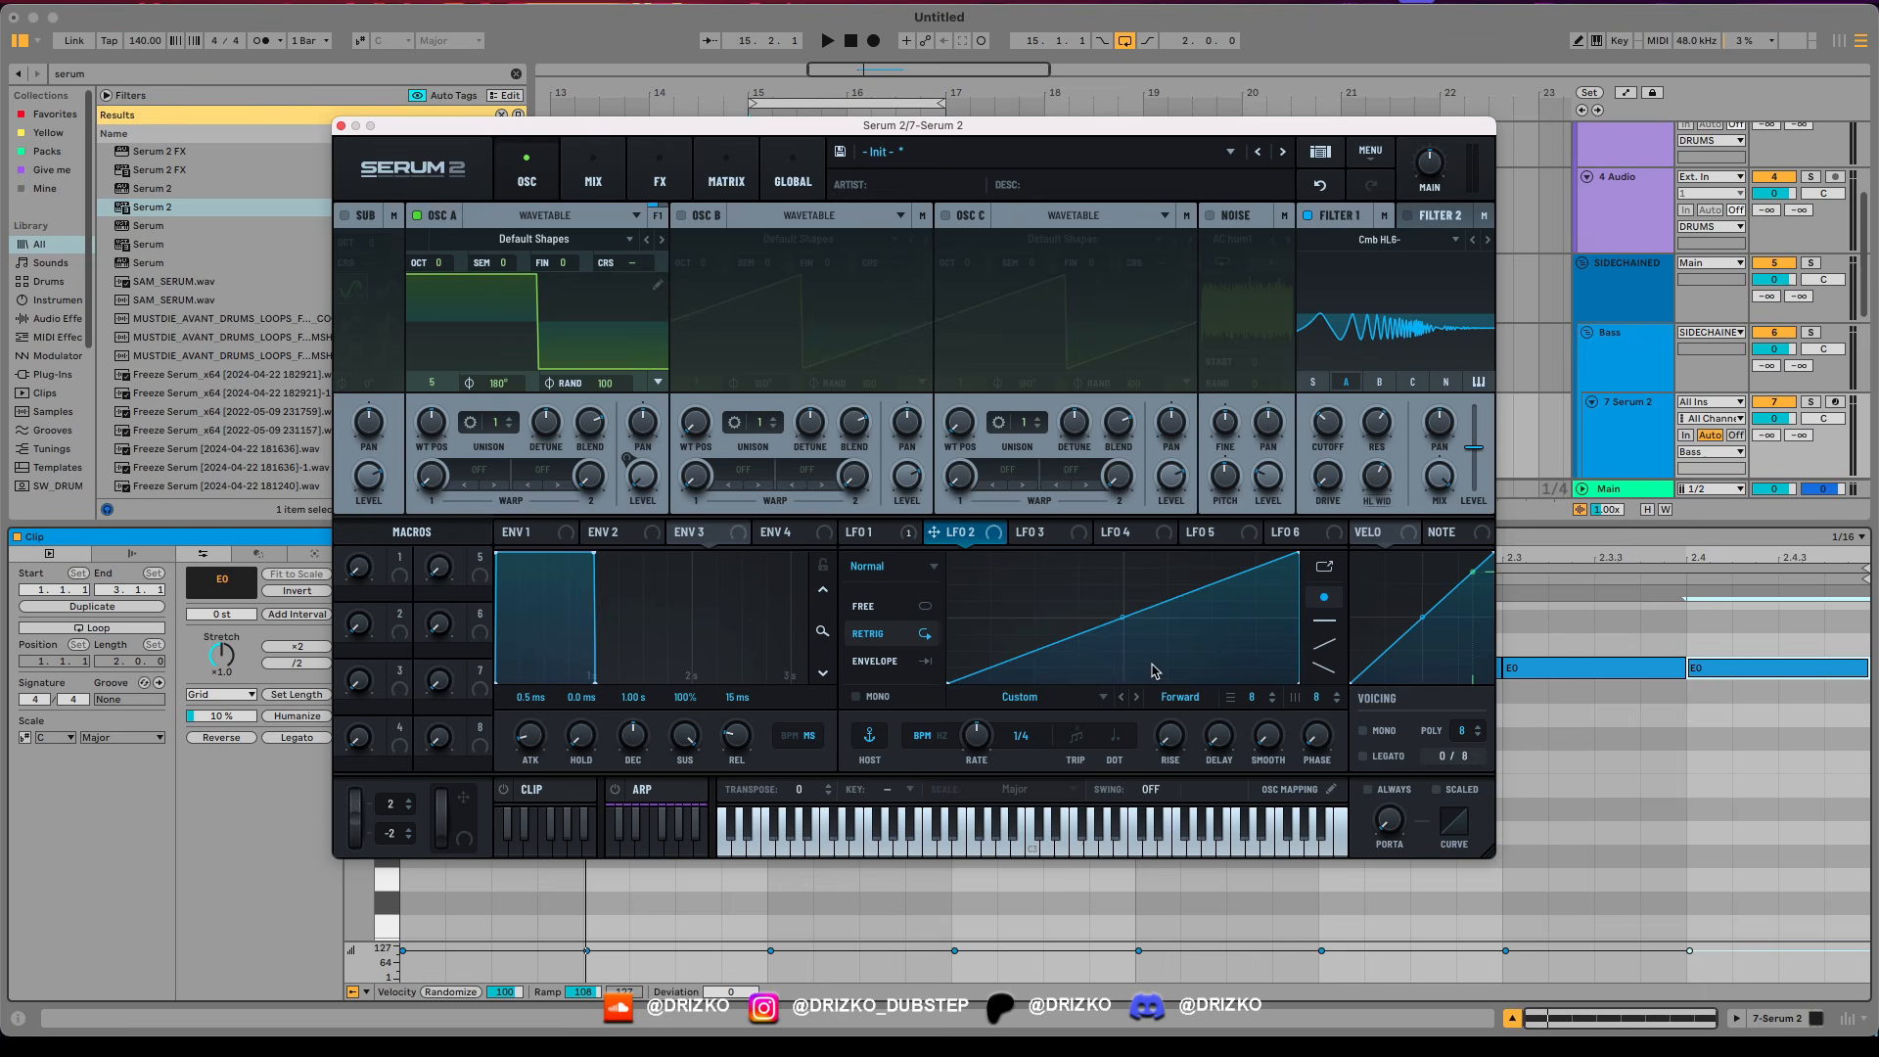
{"action": "left_click_drag", "start_coordinate": [984, 539], "coordinate": [1327, 422]}
{"action": "key", "text": "space"}
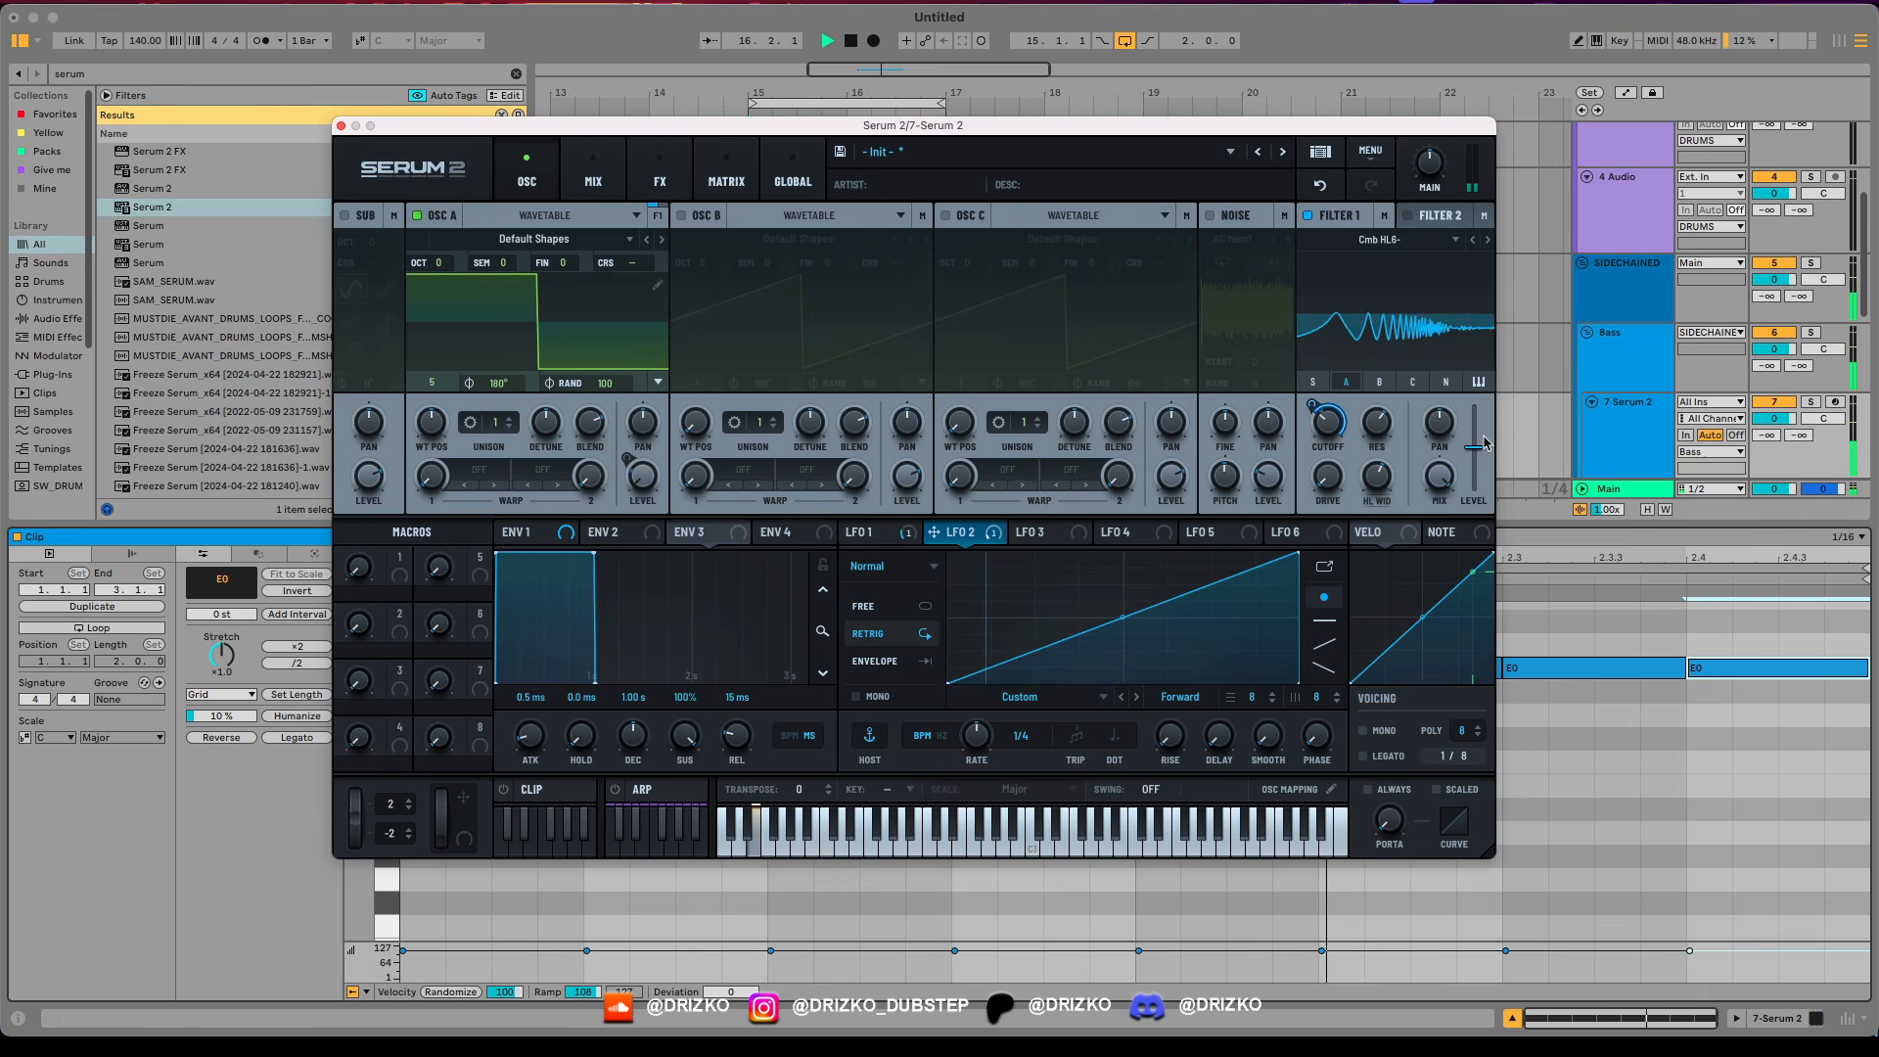
{"action": "key", "text": "space"}
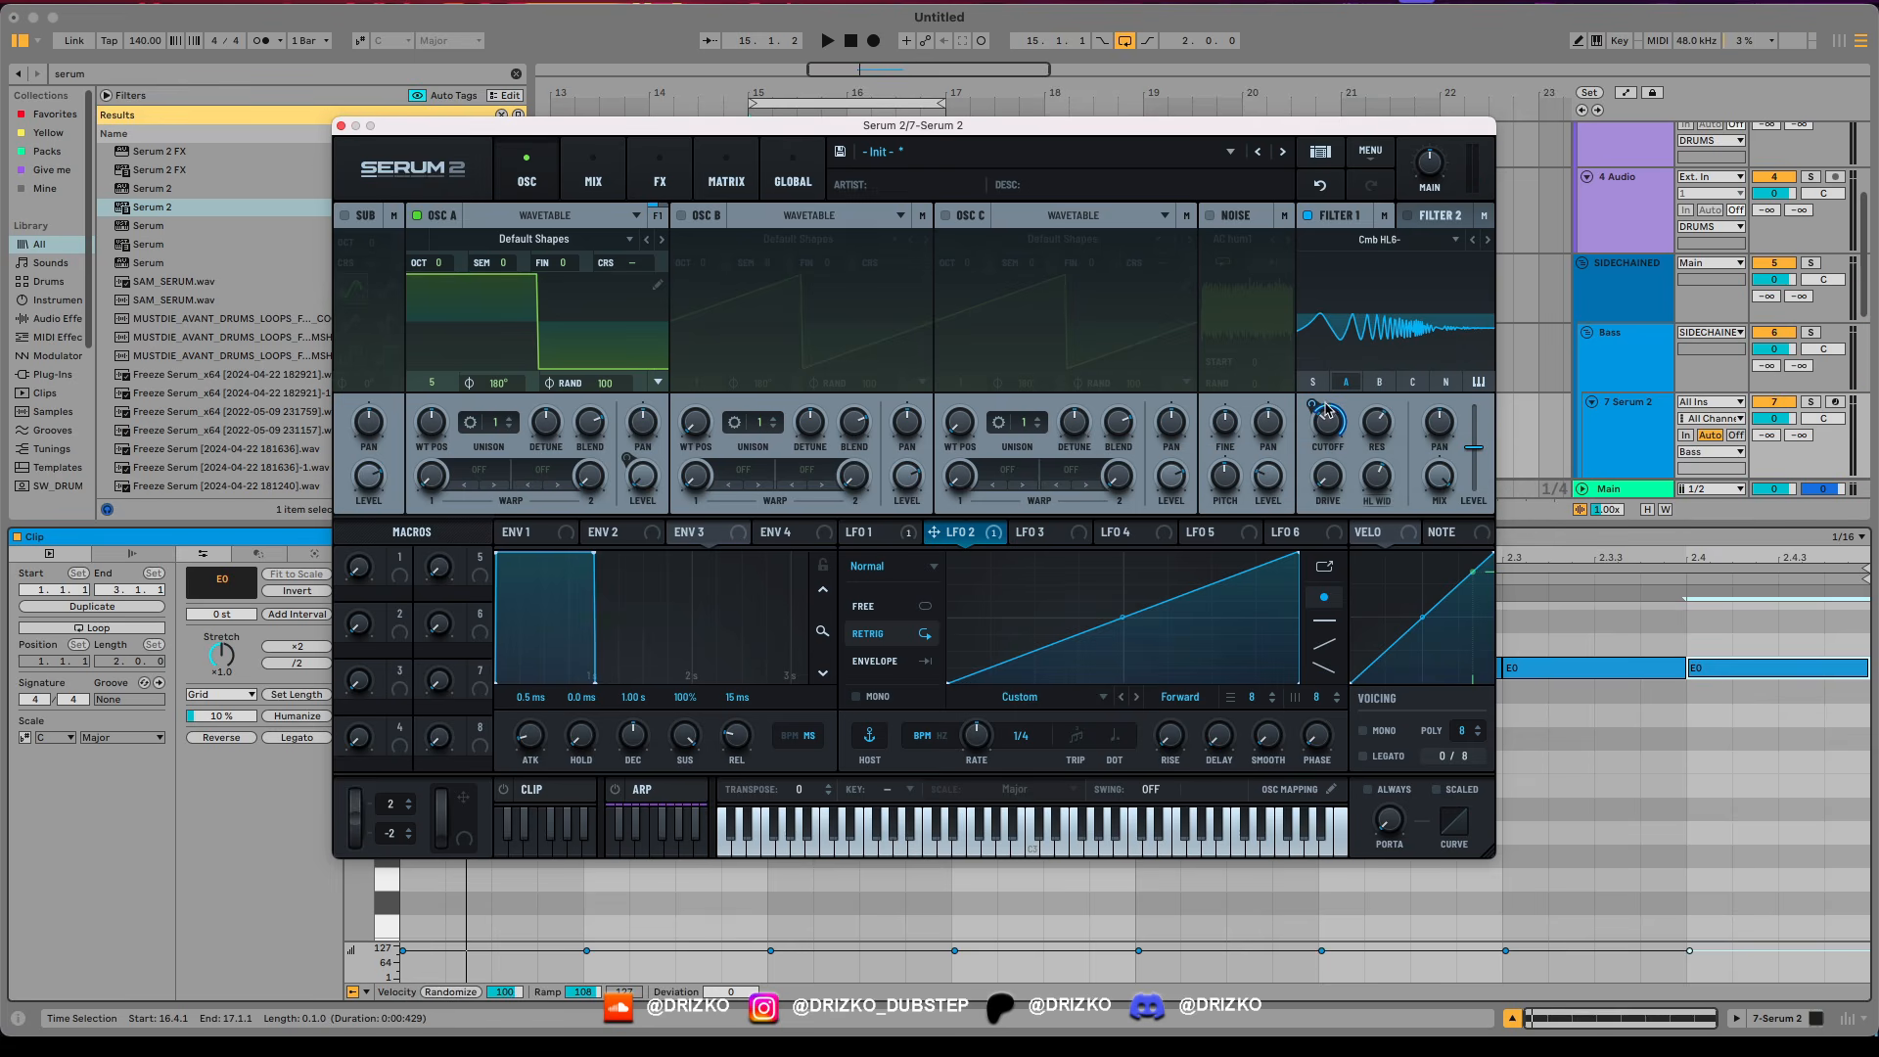
{"action": "key", "text": "space"}
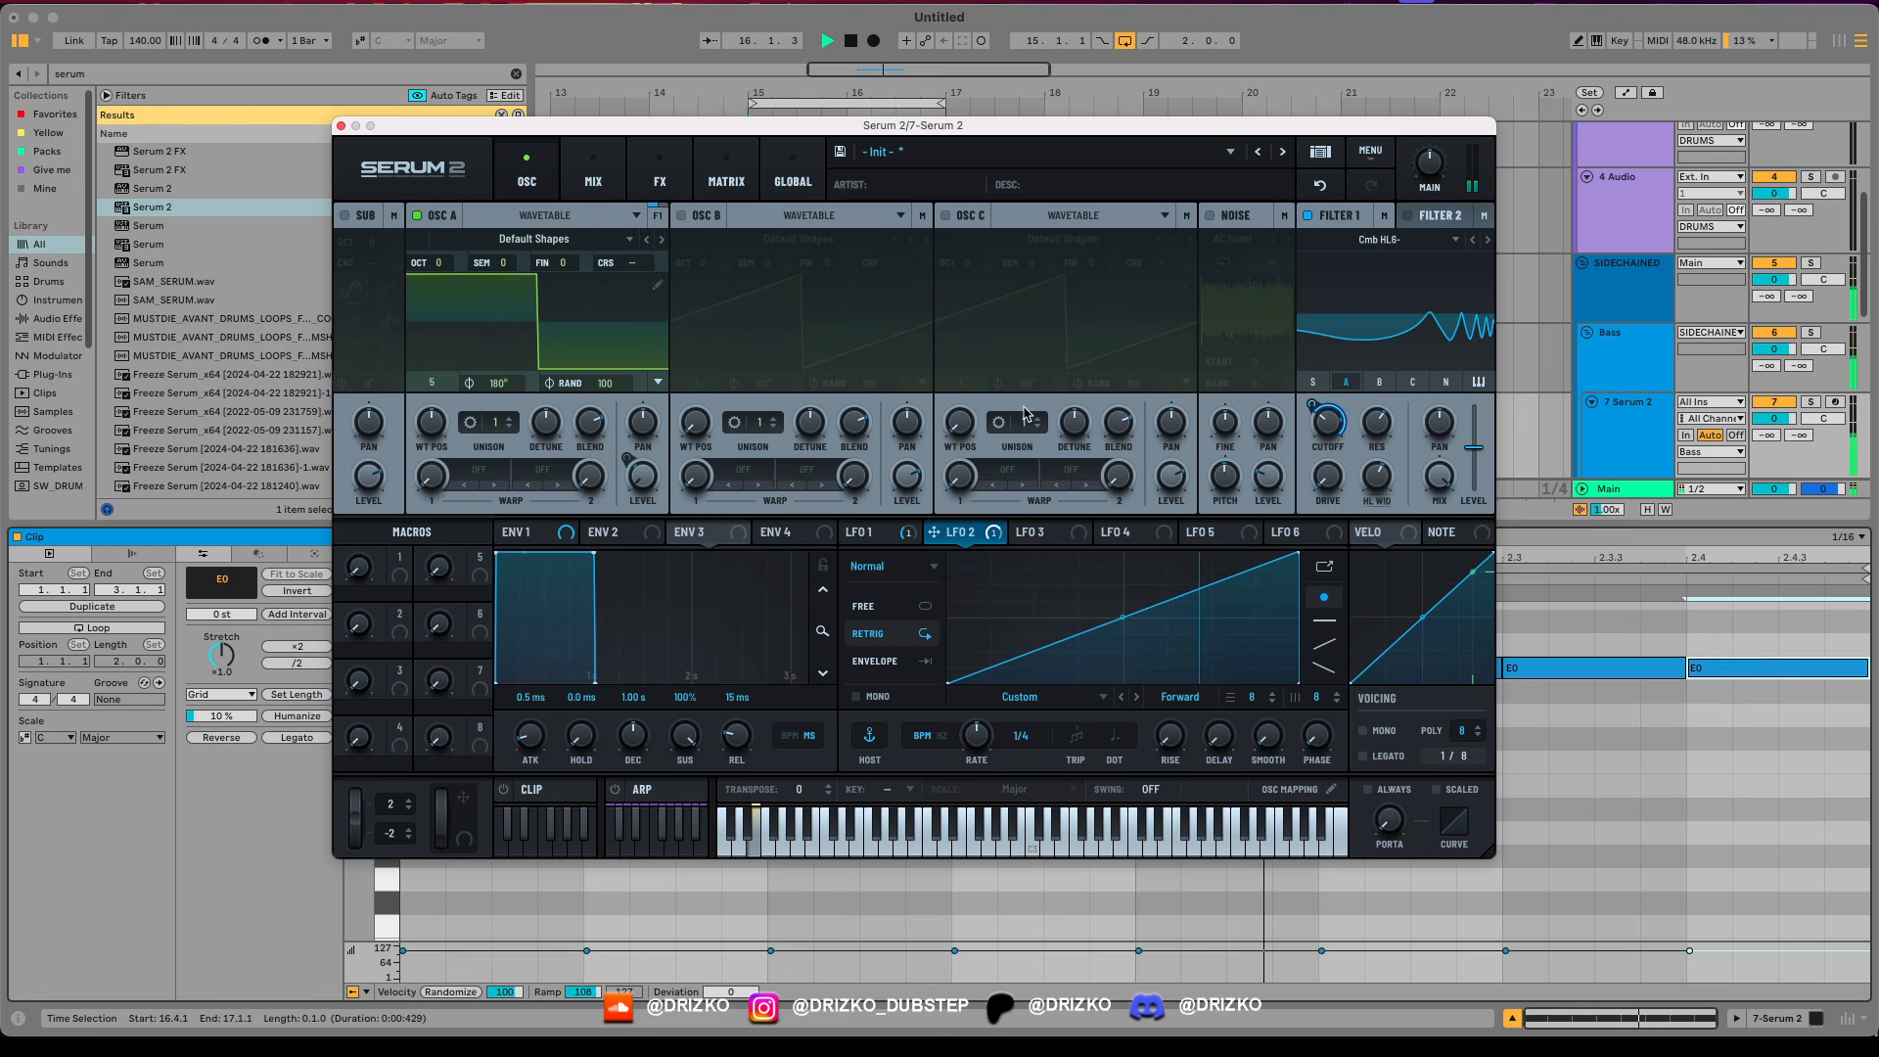
{"action": "key", "text": "space"}
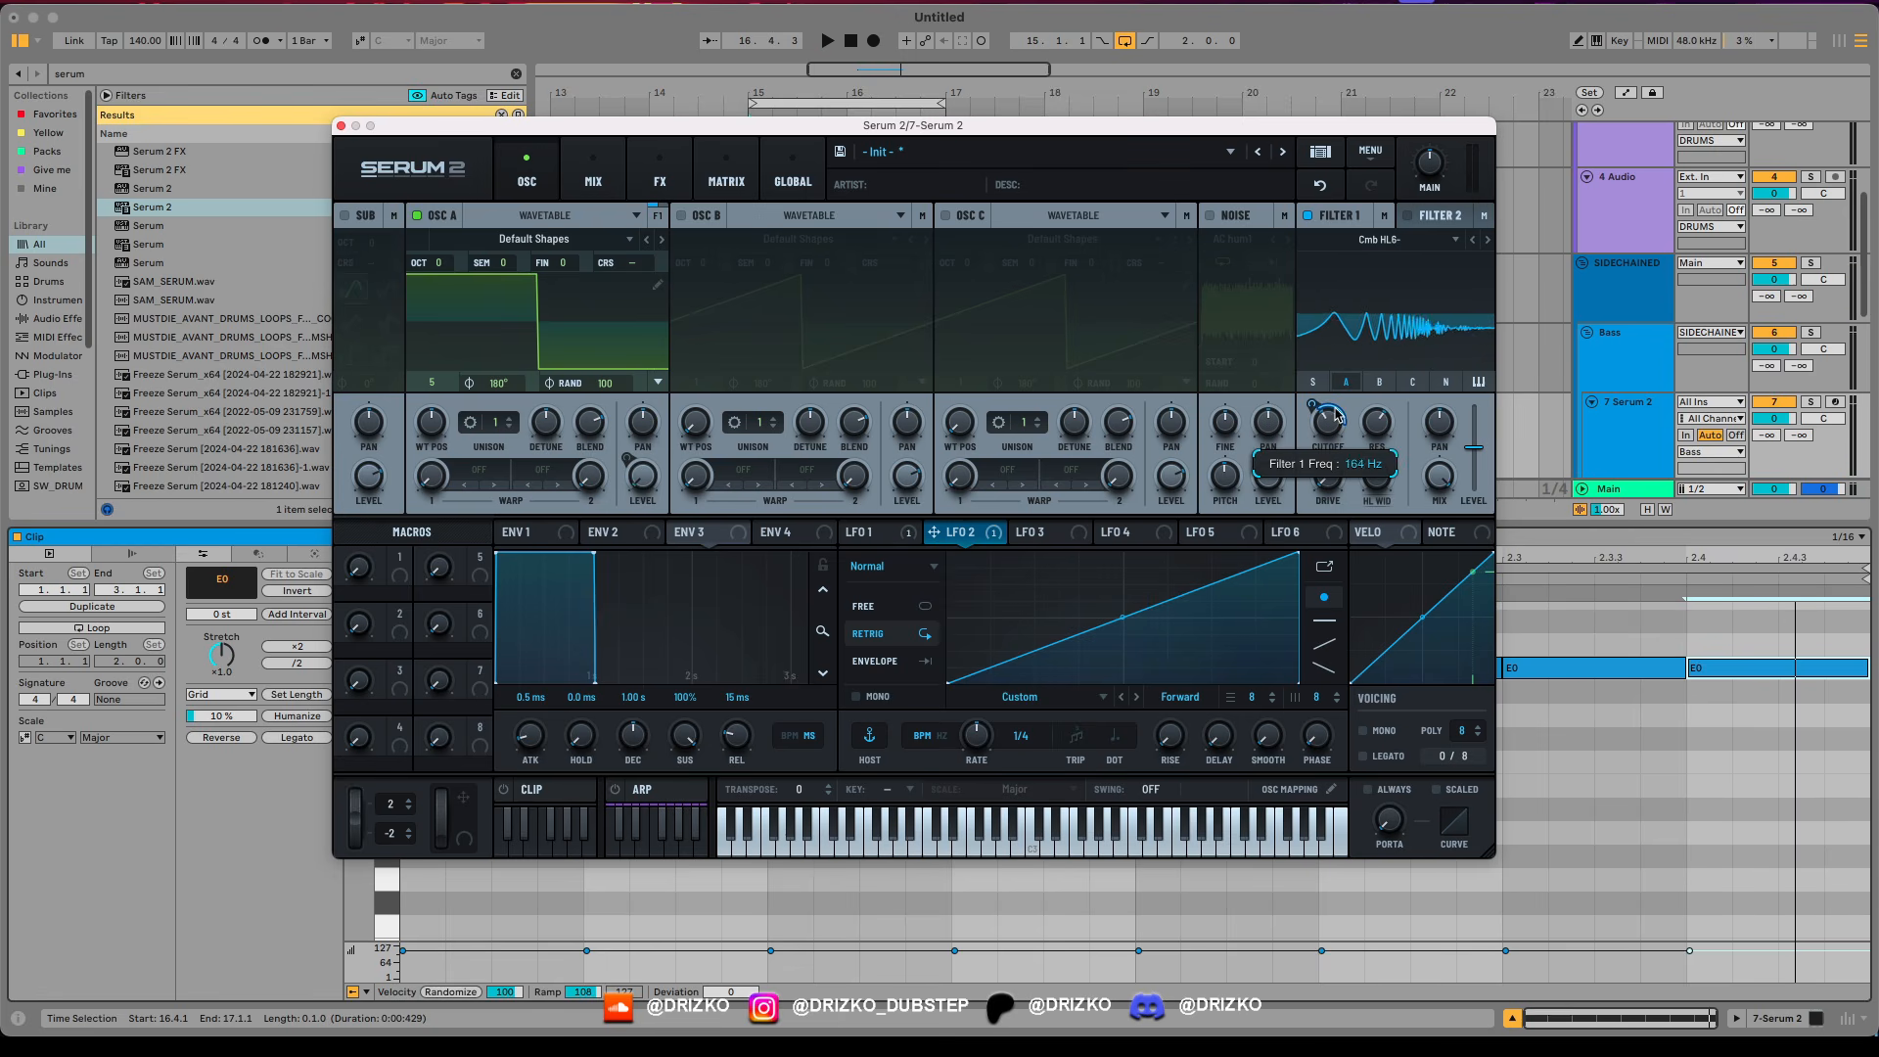
{"action": "left_click_drag", "start_coordinate": [1313, 403], "coordinate": [1316, 403]}
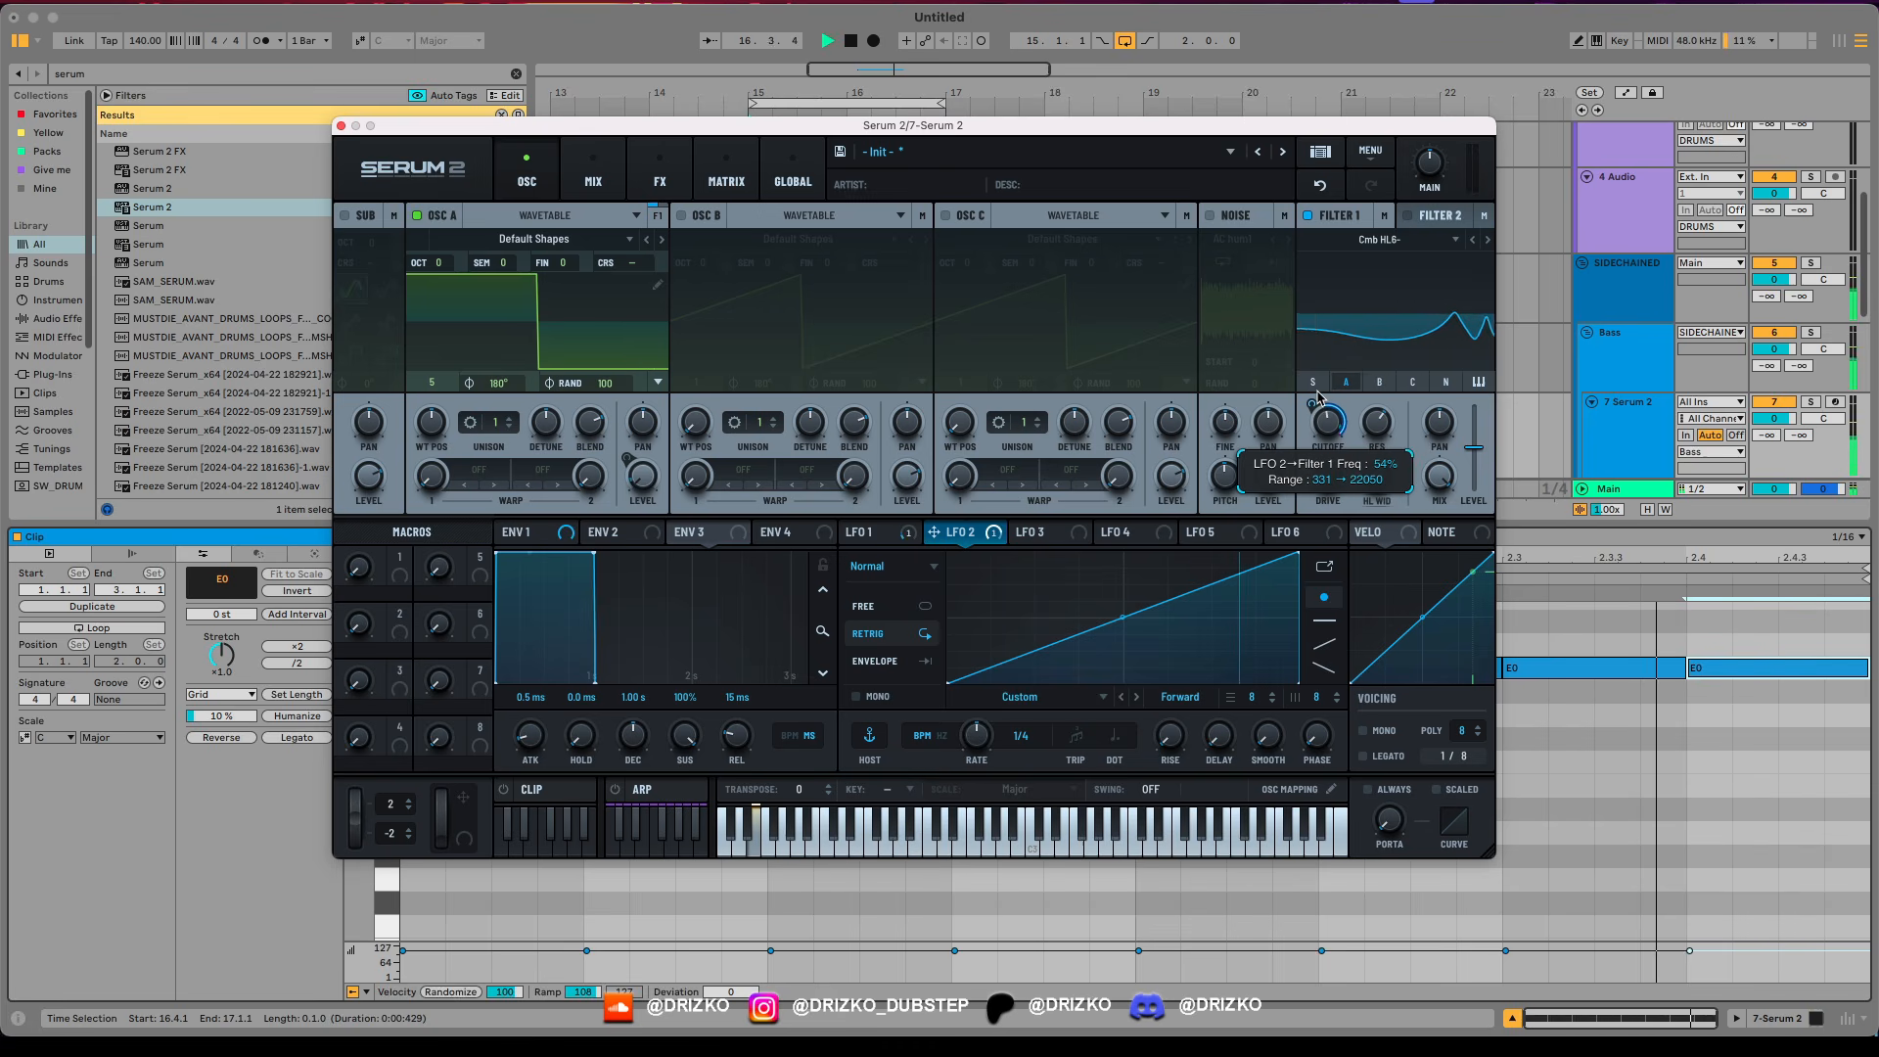
Bend LFO 2's ramp into a slow-starting curve and pull its peak slightly earlier for a steep fall at the end.
{"action": "left_click_drag", "start_coordinate": [1123, 618], "coordinate": [1138, 587]}
{"action": "mouse_move", "coordinate": [1299, 554]}
{"action": "left_mouse_down"}
{"action": "mouse_move", "coordinate": [1136, 525]}
{"action": "mouse_move", "coordinate": [1298, 554]}
{"action": "left_mouse_up"}
{"action": "left_click_drag", "start_coordinate": [1123, 589], "coordinate": [1124, 630]}
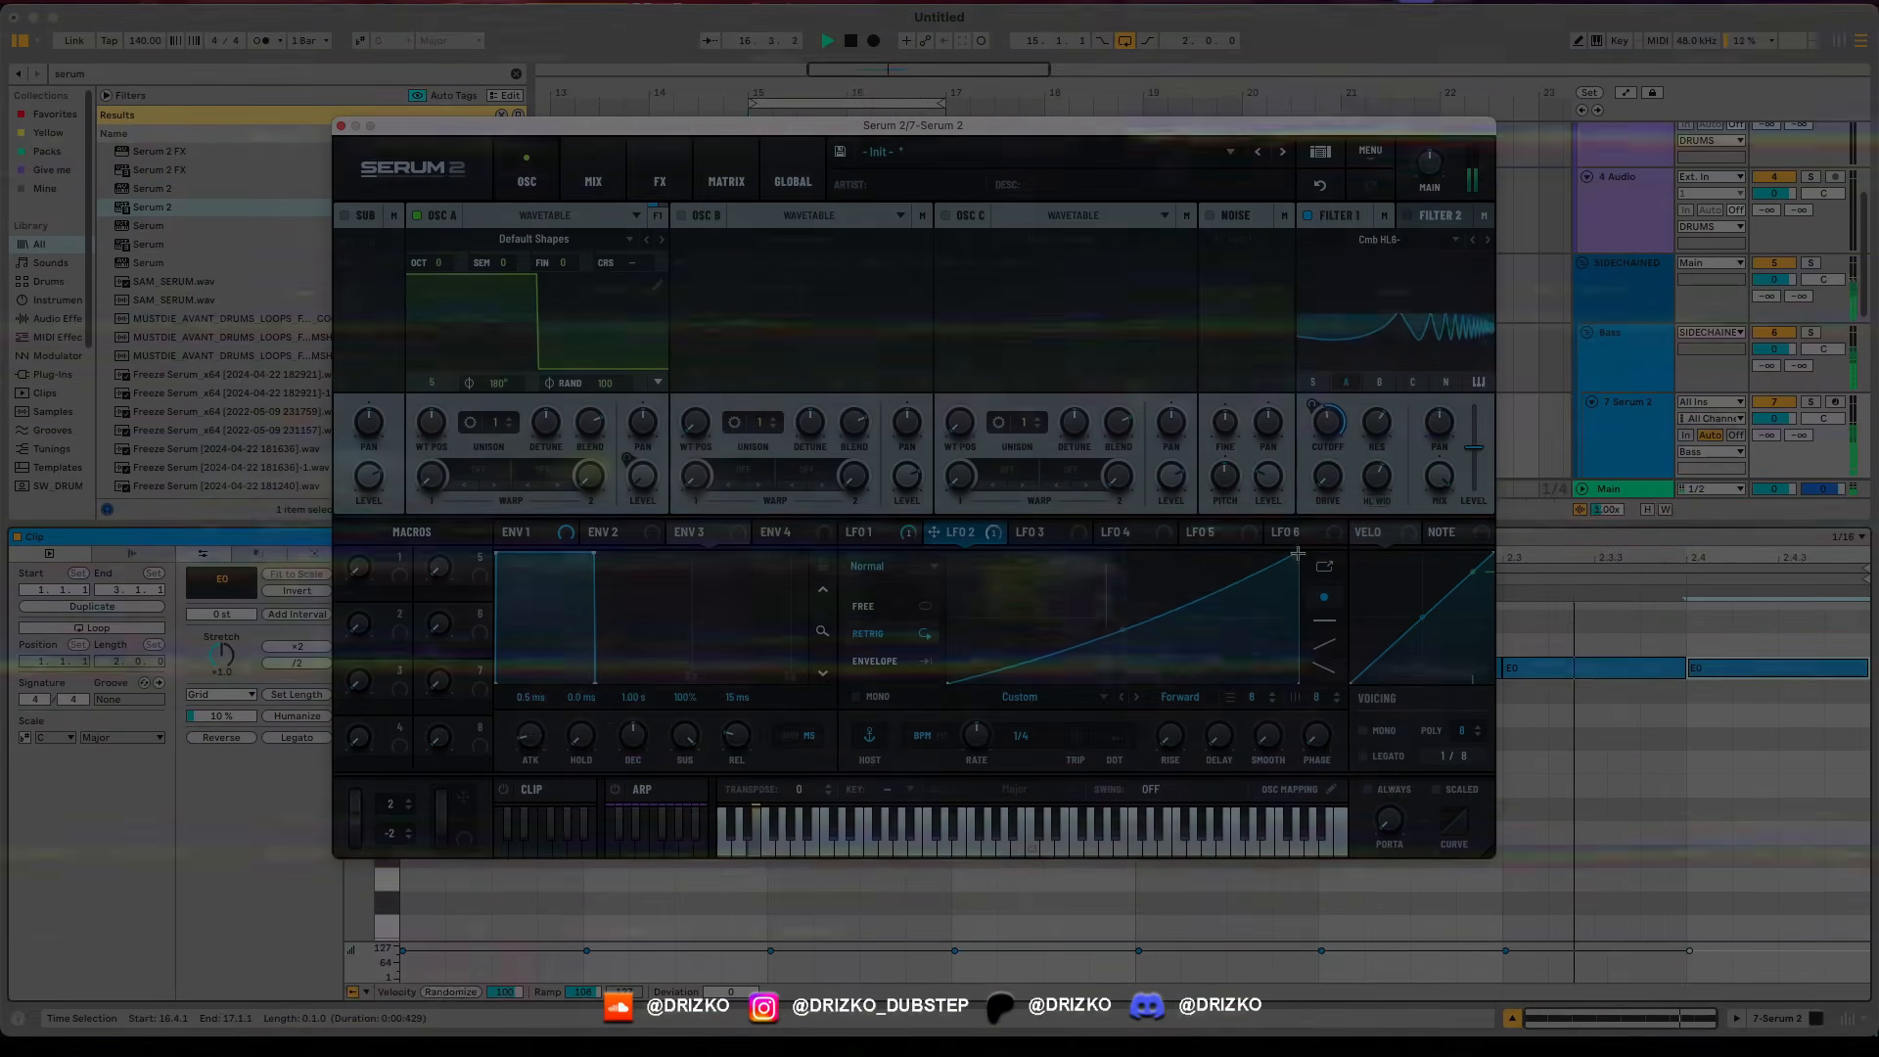
{"action": "left_click_drag", "start_coordinate": [1298, 554], "coordinate": [1275, 553]}
{"action": "mouse_move", "coordinate": [1382, 428]}
{"action": "left_mouse_down"}
{"action": "mouse_move", "coordinate": [1381, 406]}
{"action": "mouse_move", "coordinate": [1385, 433]}
{"action": "left_mouse_up"}
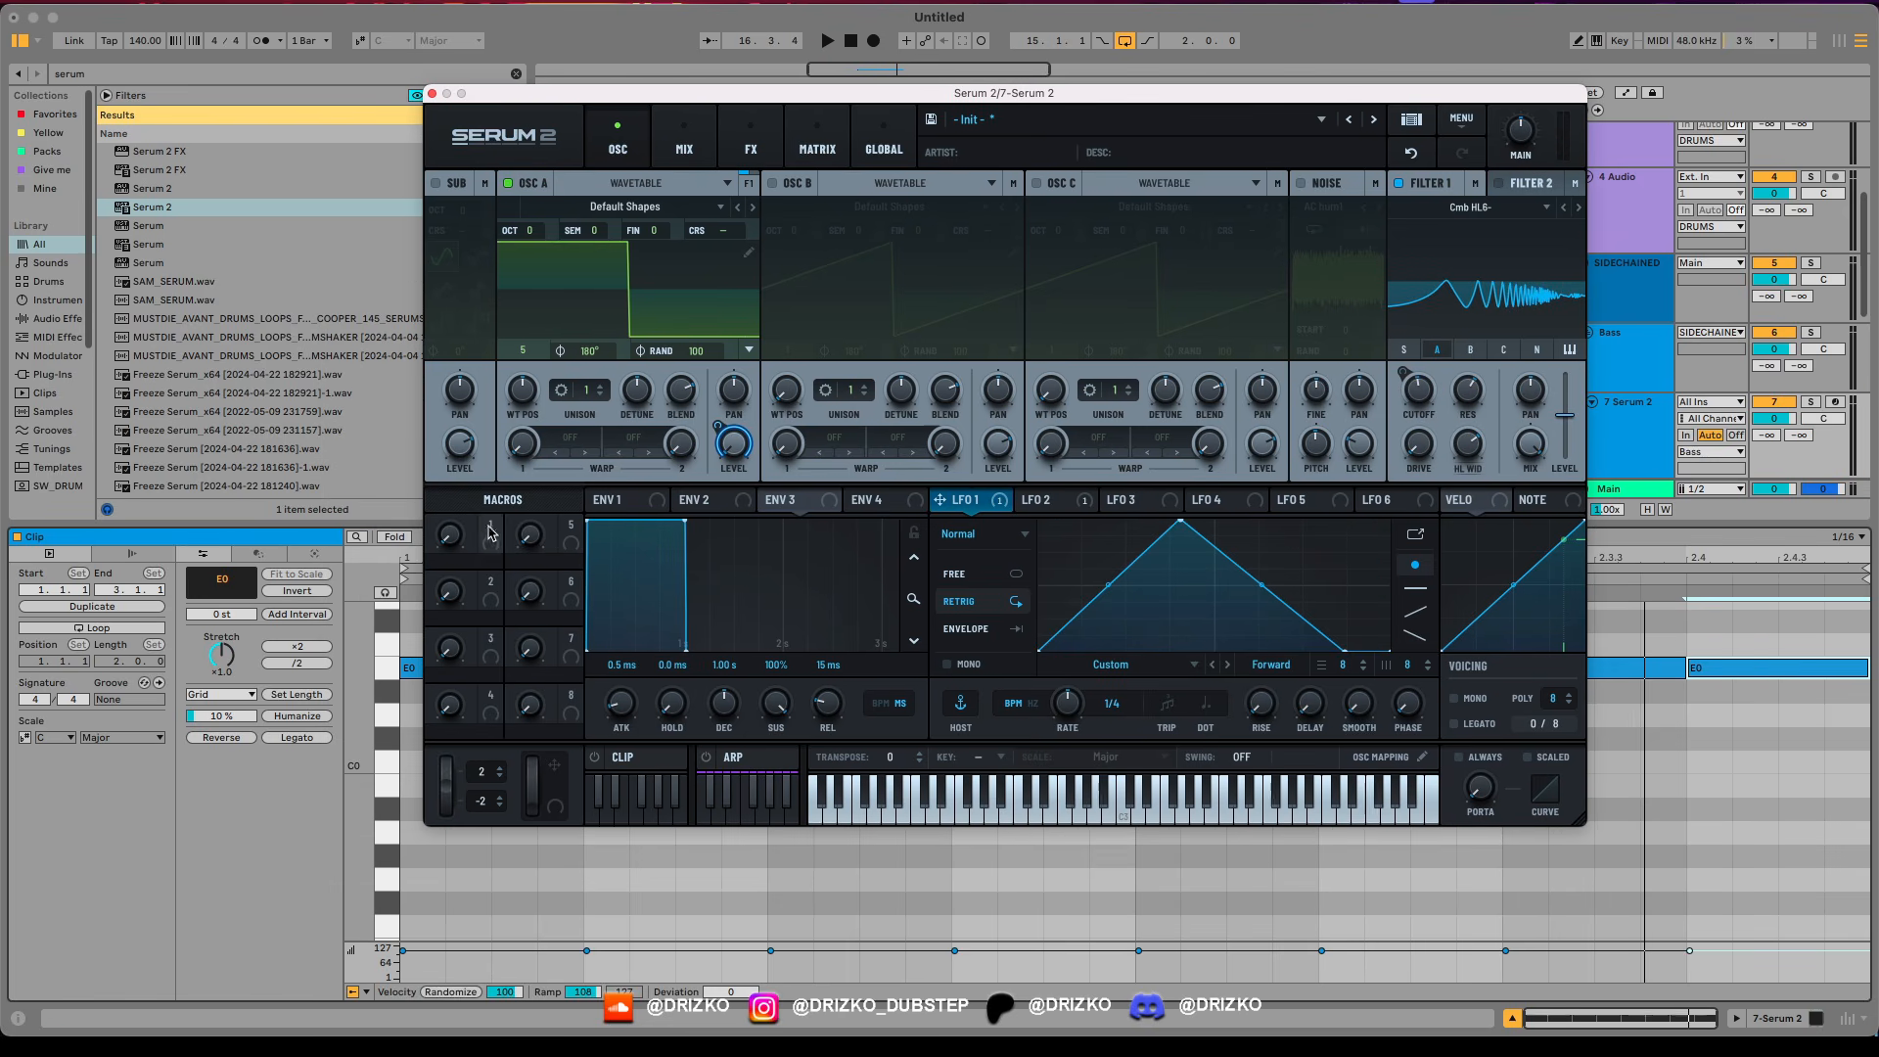
Assign Macro 1 to LFO 1's rate with a 1/4 to 1/32 range and enable triplet rates.
{"action": "left_click_drag", "start_coordinate": [491, 534], "coordinate": [1066, 703]}
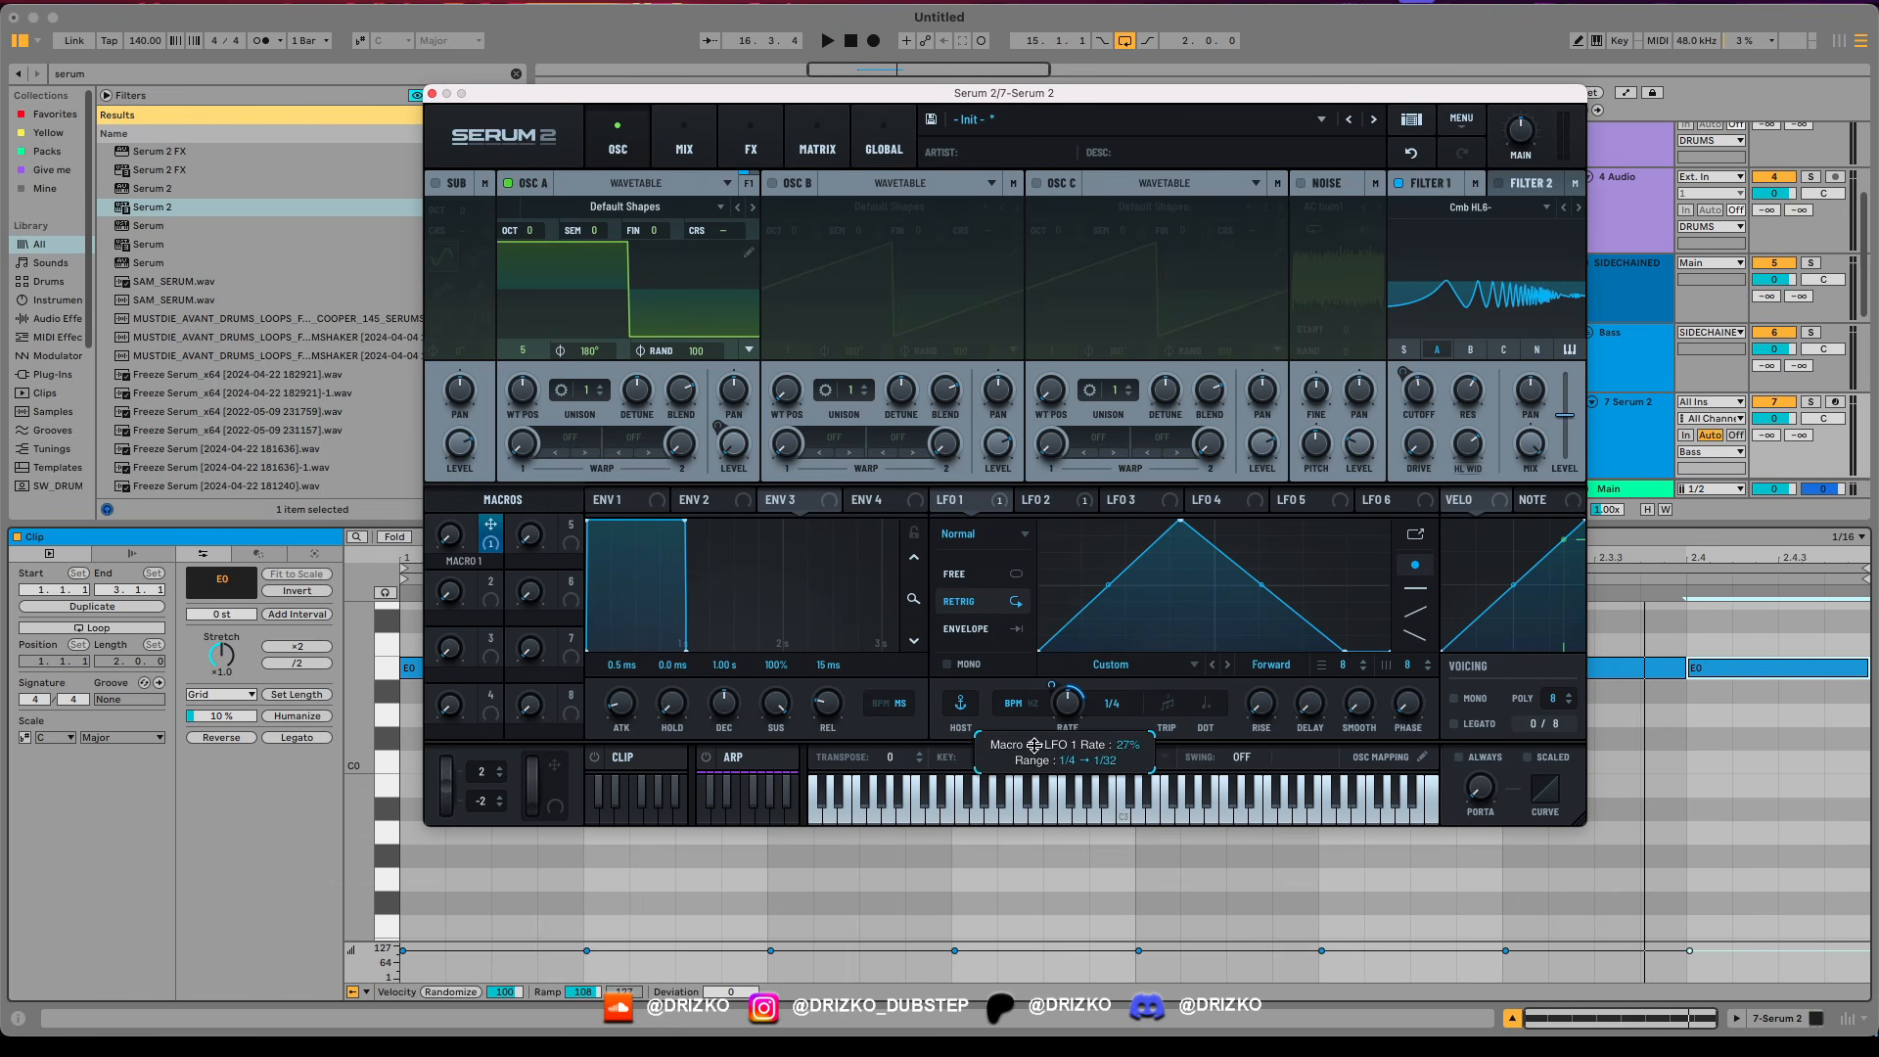
{"action": "key", "text": "space"}
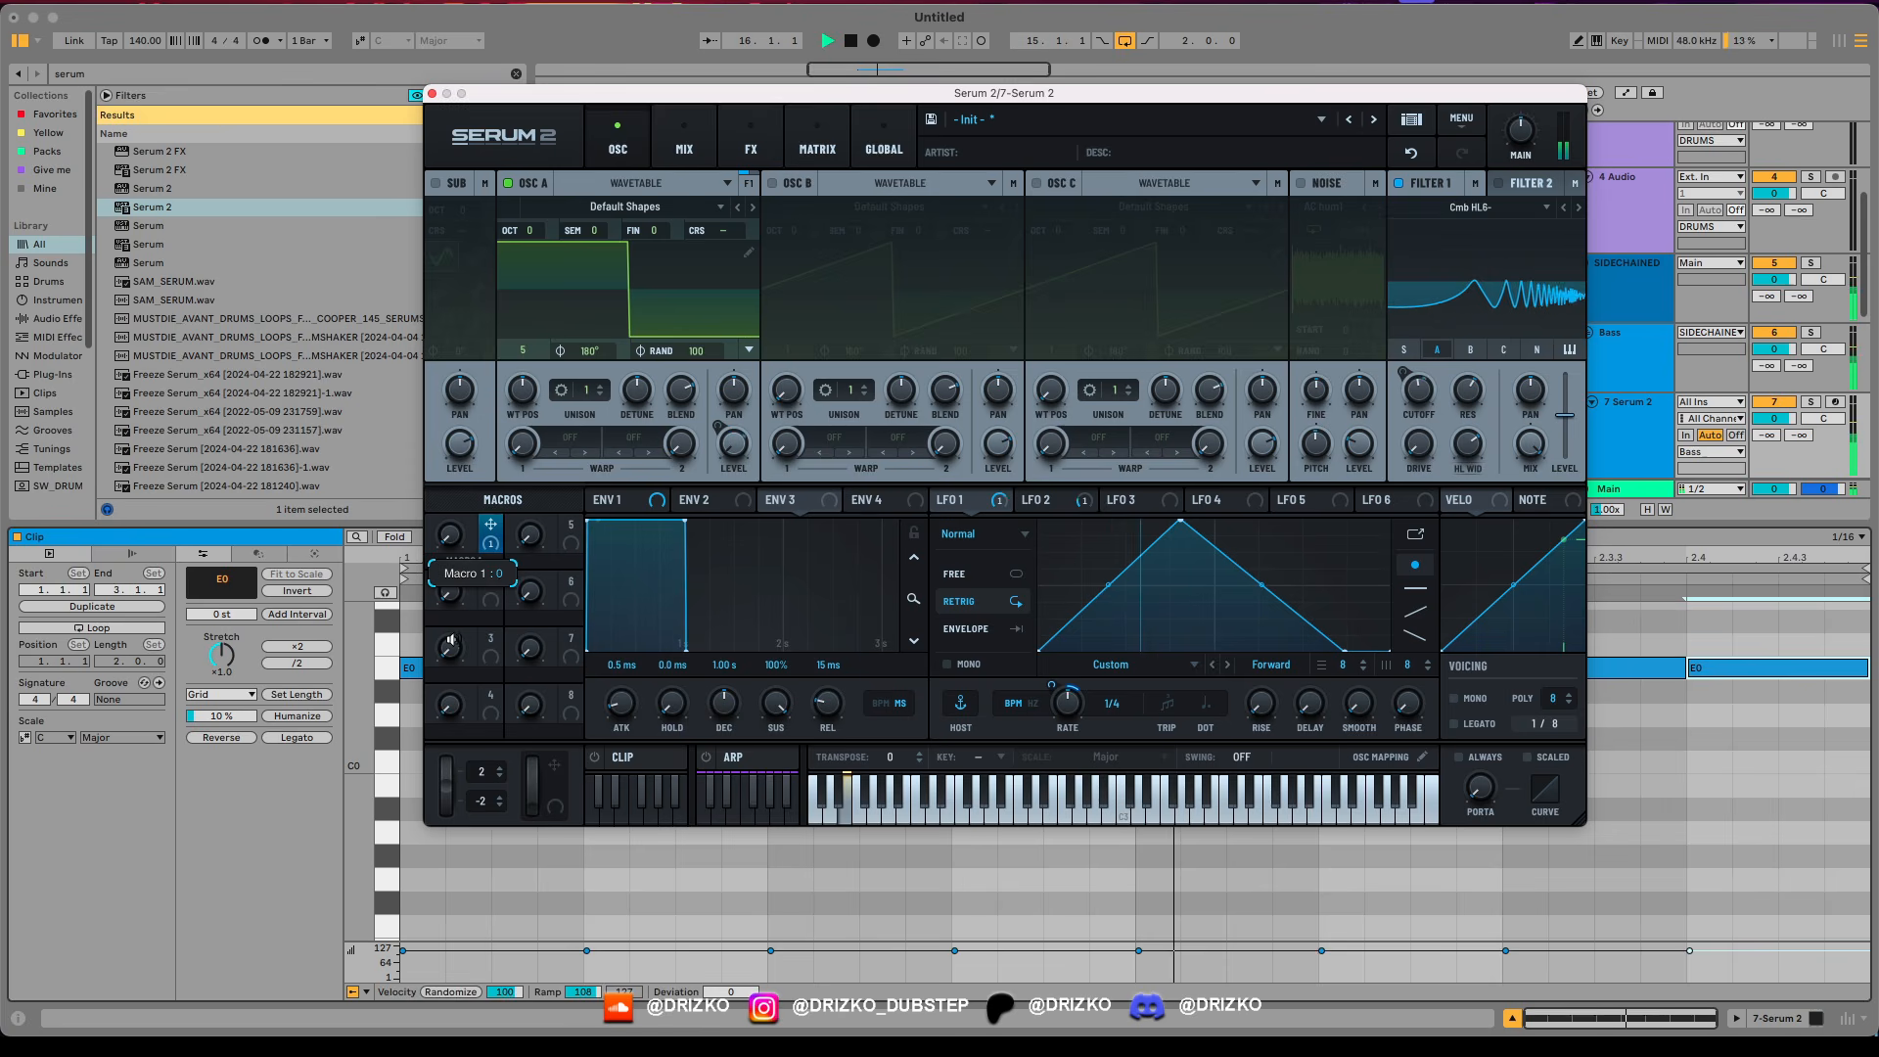
{"action": "key", "text": "space"}
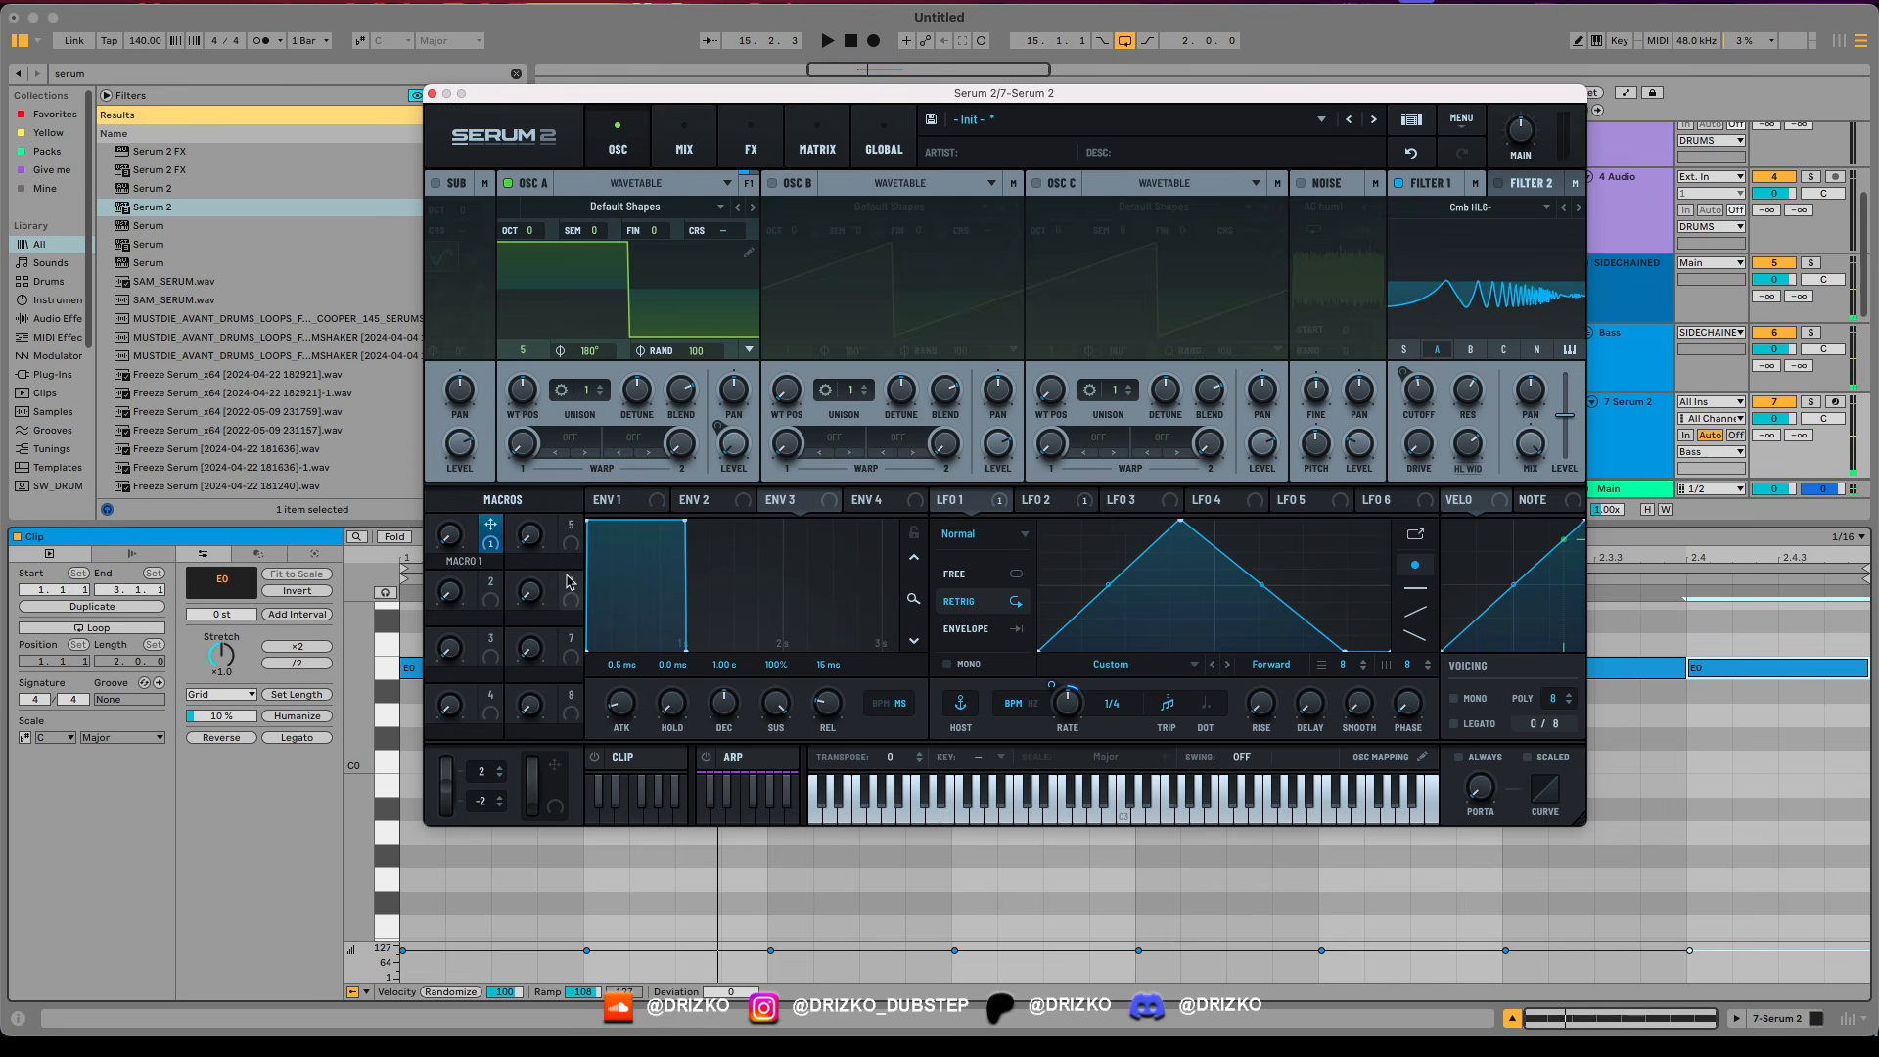
Audition a sweep of Macro 1, return it to zero, and rename the macro MAIN RATE.
{"action": "key", "text": "space"}
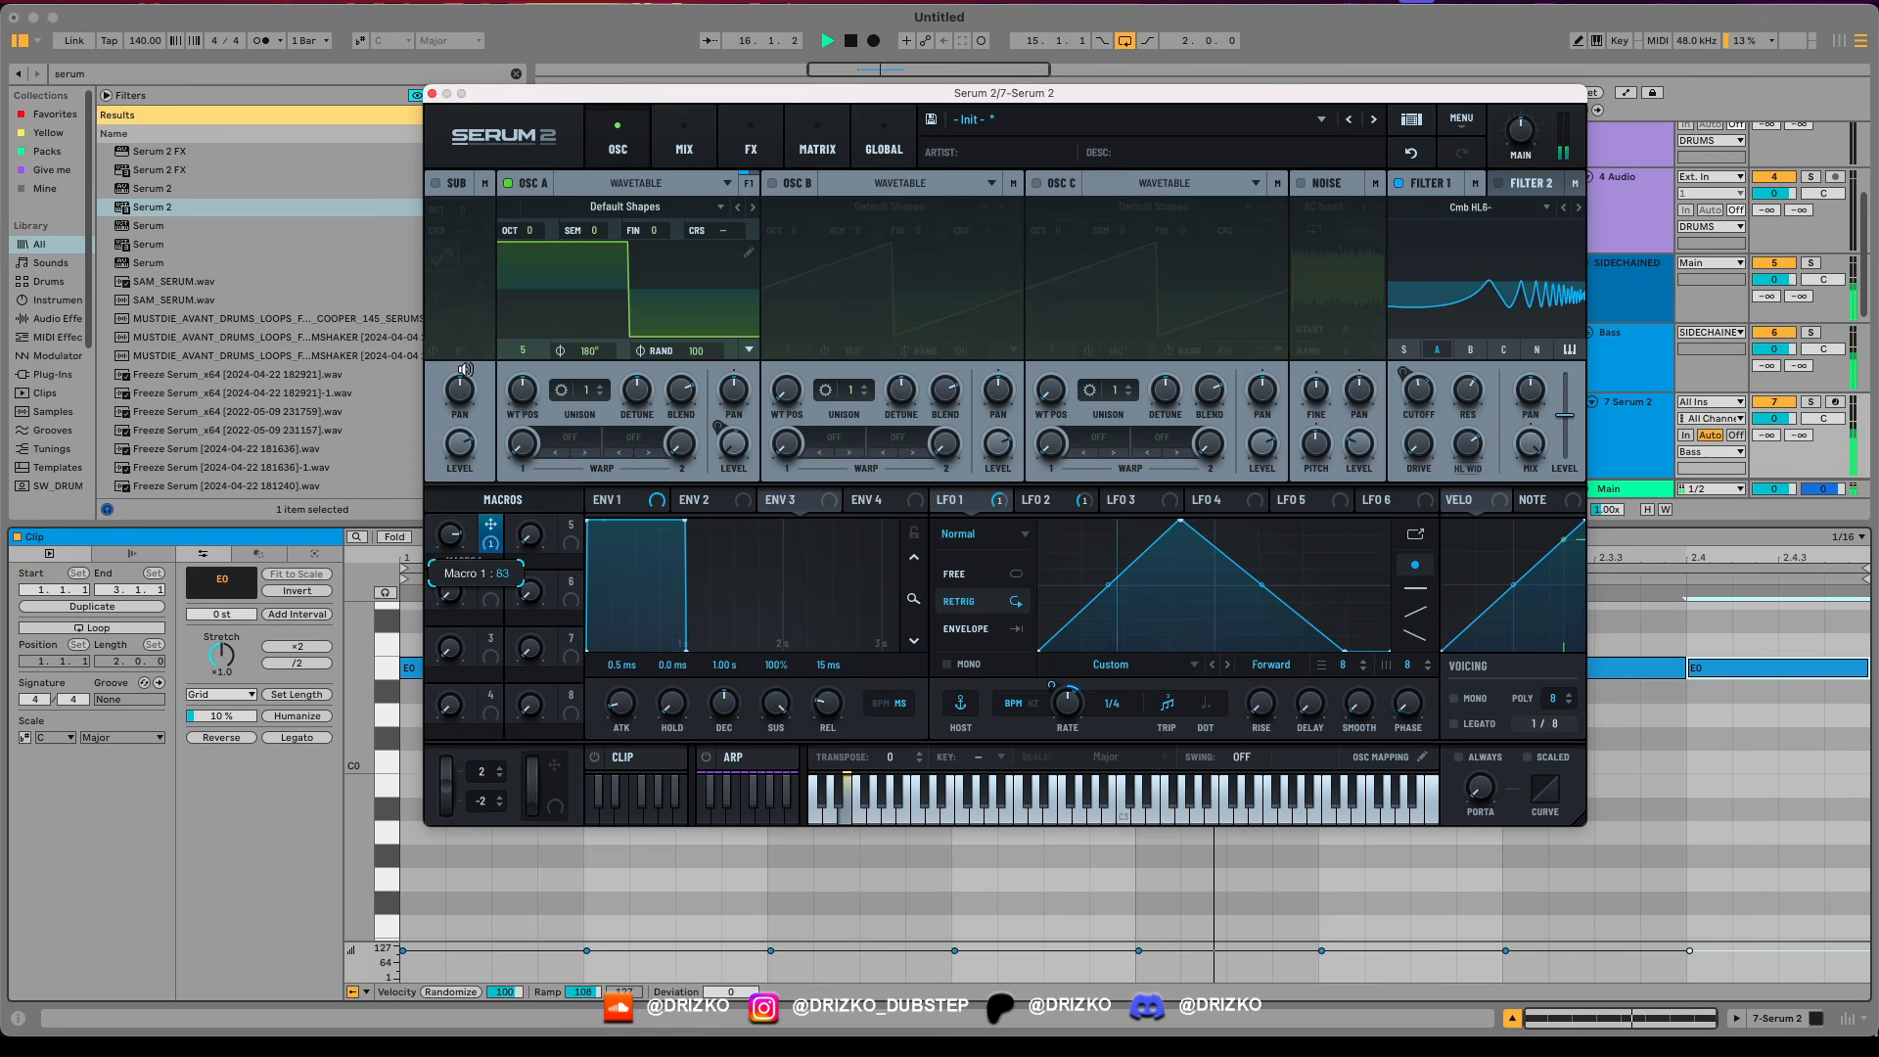
{"action": "left_click_drag", "start_coordinate": [465, 369], "coordinate": [458, 535]}
{"action": "key", "text": "space"}
{"action": "double_click", "coordinate": [471, 564]}
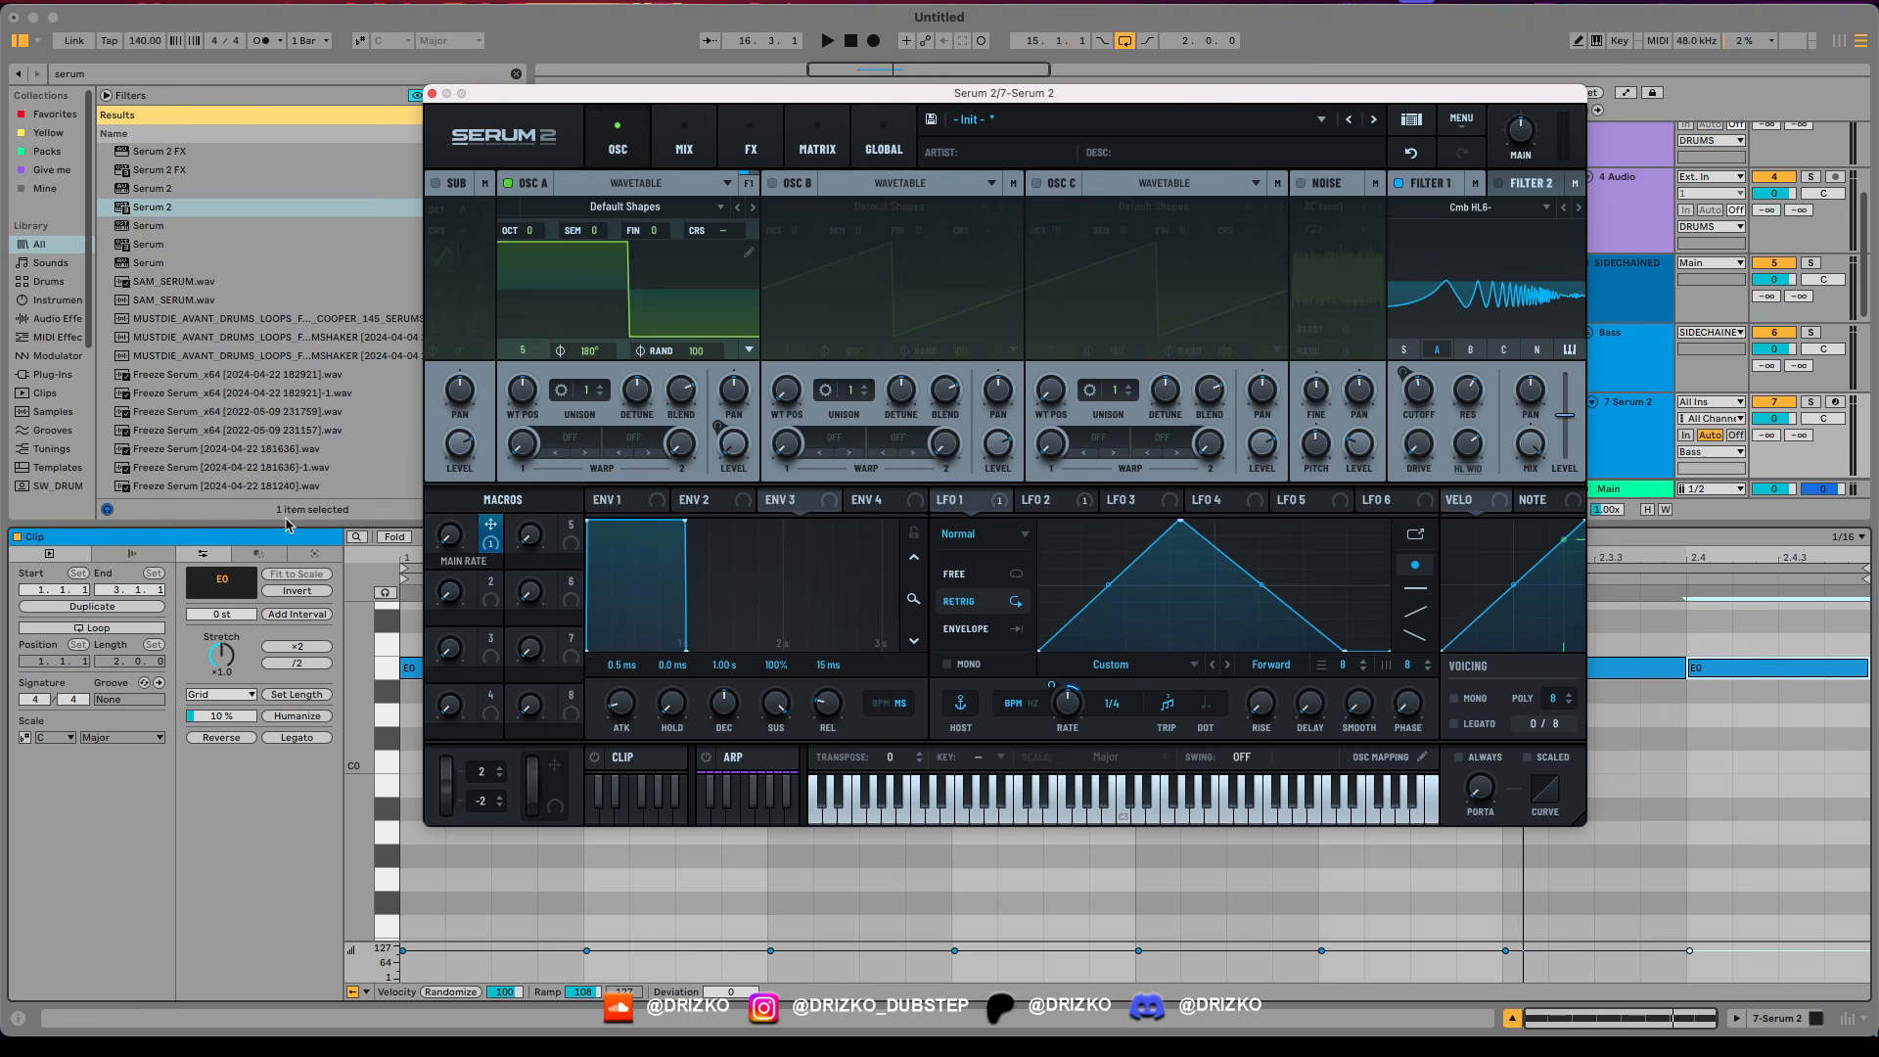
Assign Macro 2 to LFO 2's rate, audition it, and name the macro FILTER SPEED.
{"action": "left_click", "coordinate": [1067, 506]}
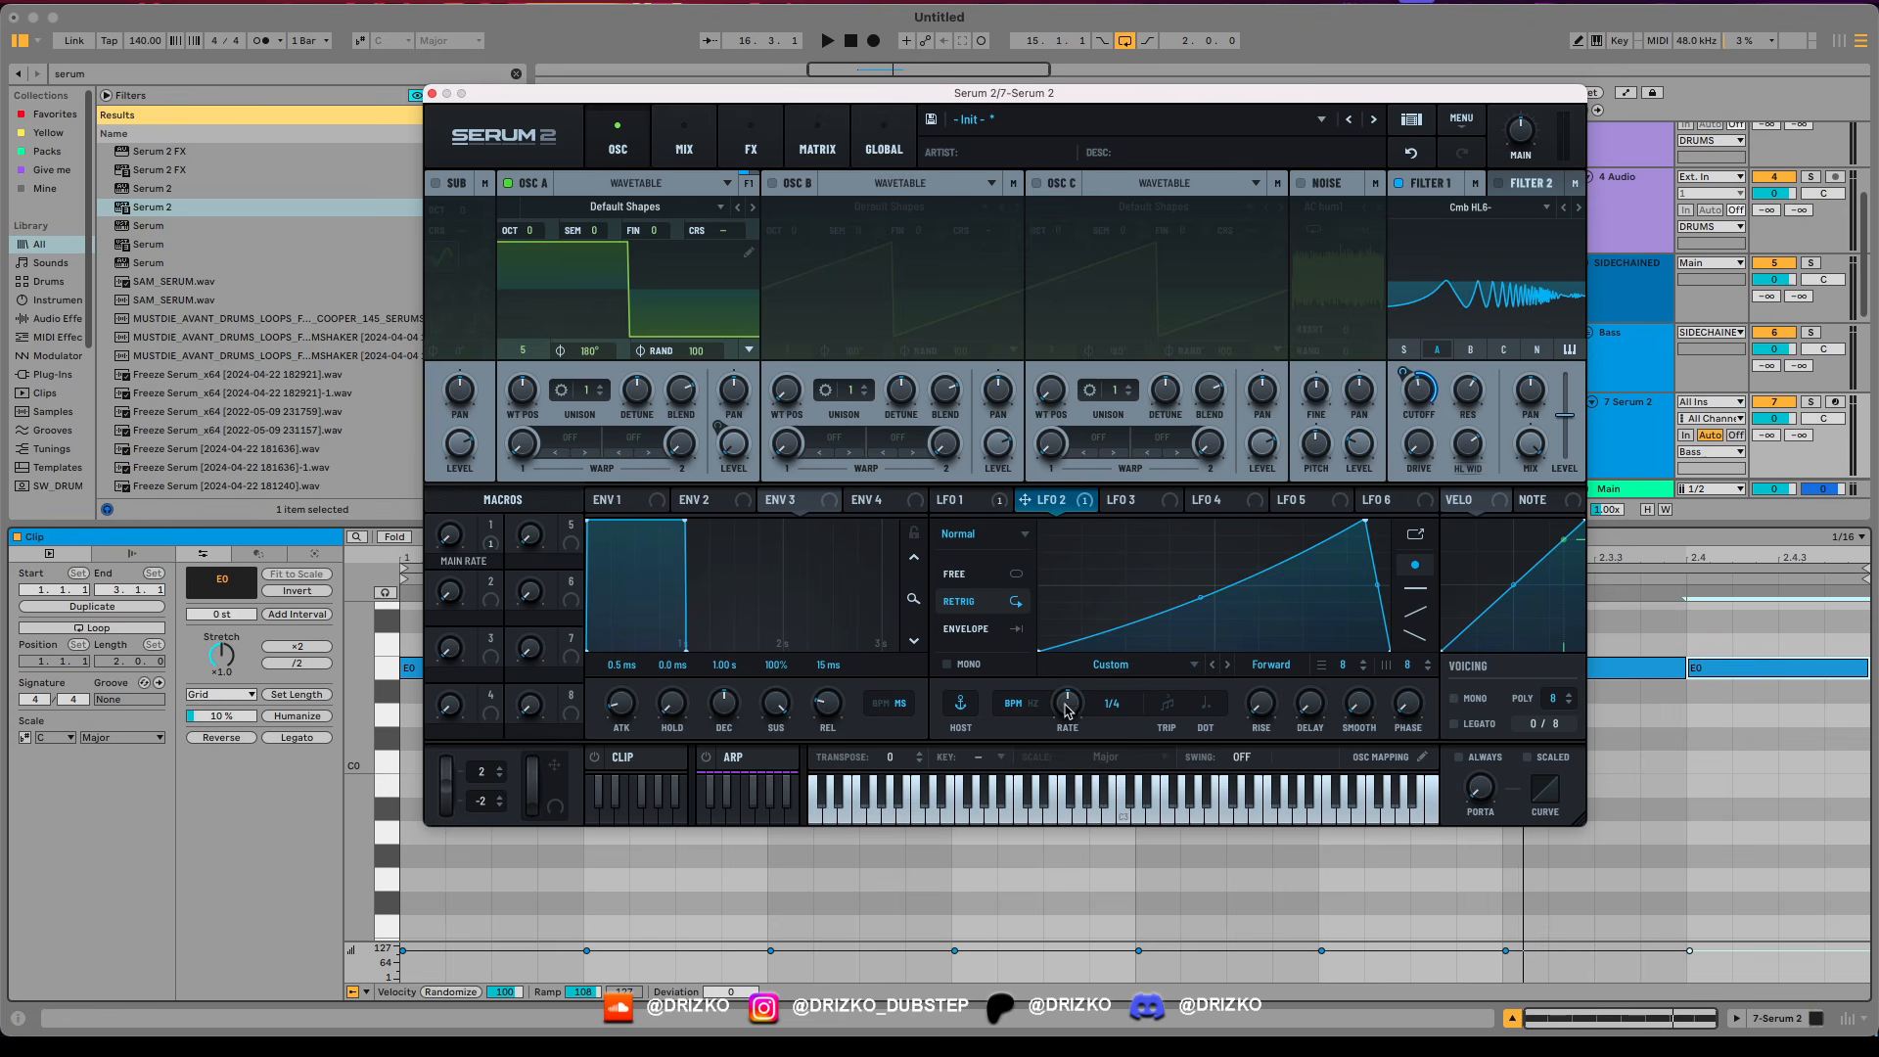
{"action": "key", "text": "space"}
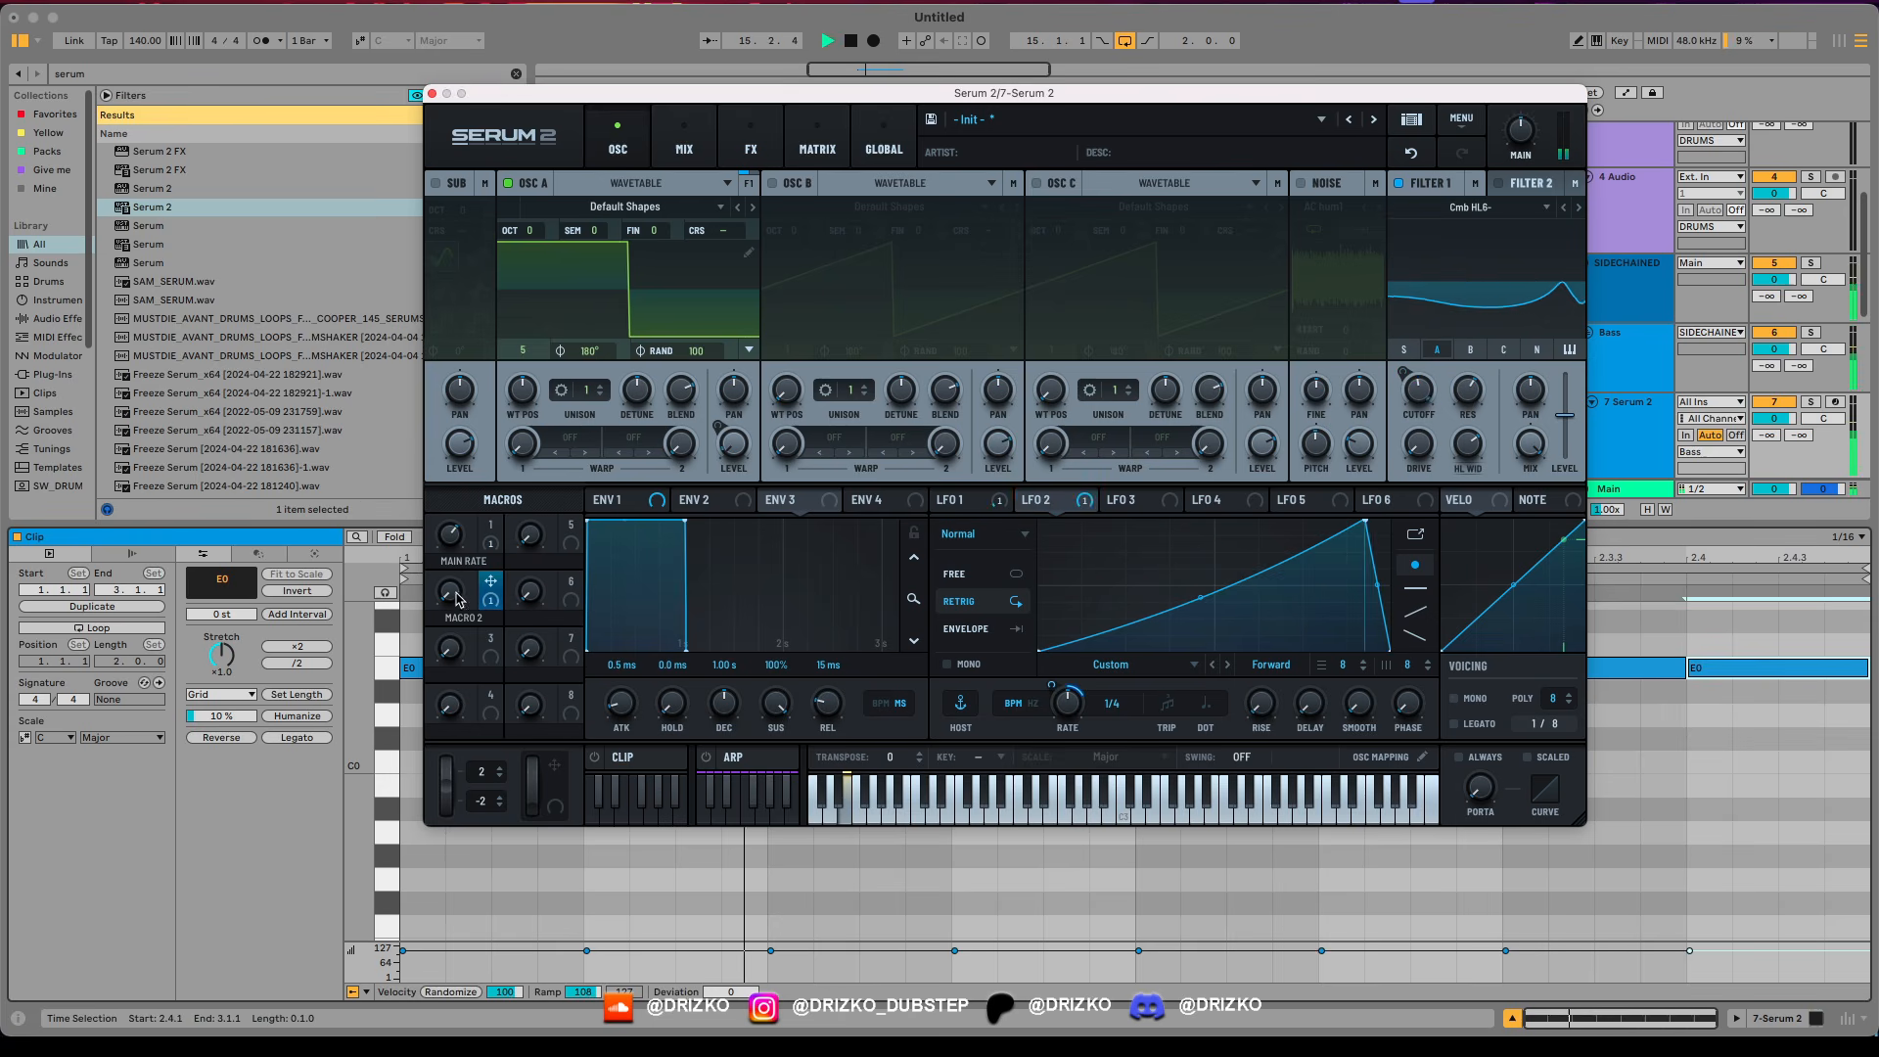
{"action": "left_click_drag", "start_coordinate": [451, 594], "coordinate": [454, 510]}
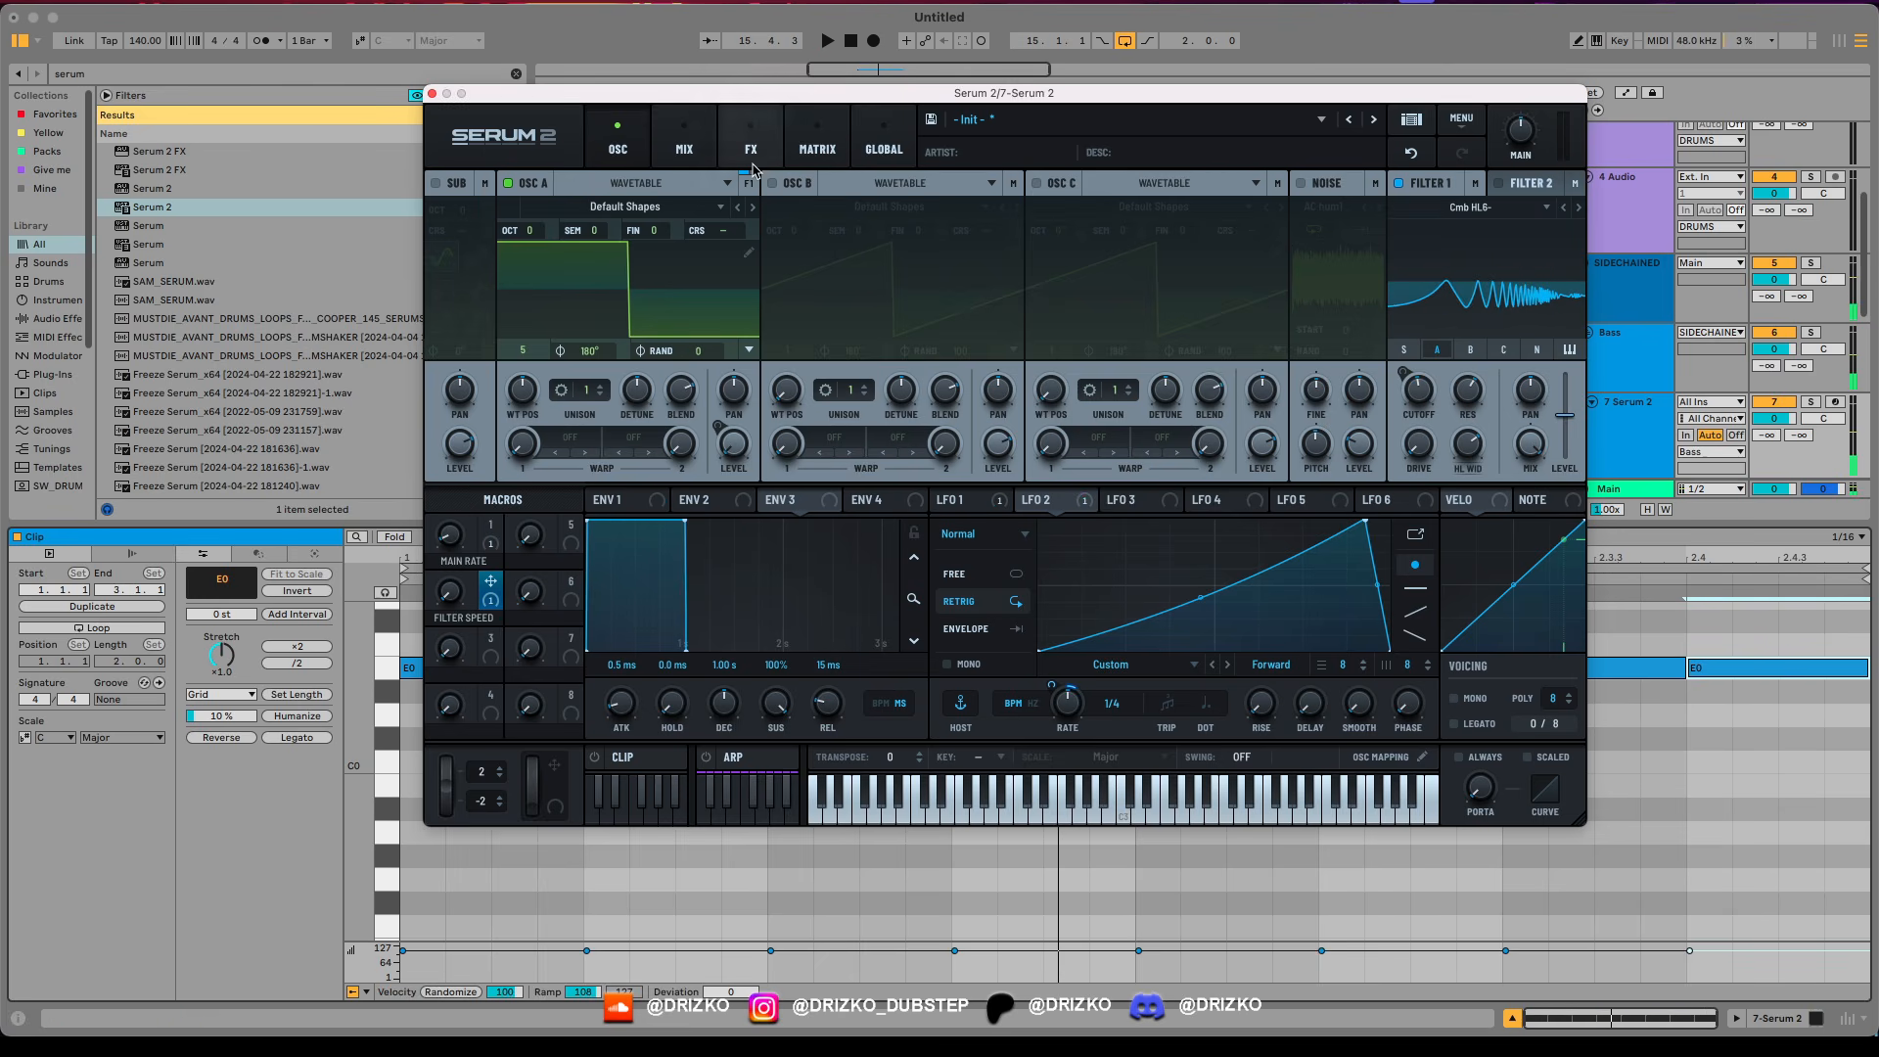
Add a Compressor effect, switch it to multiband mode with 12 dB gain, and audition it while viewing LFO 1.
{"action": "left_click_drag", "start_coordinate": [705, 96], "coordinate": [707, 83]}
{"action": "left_click", "coordinate": [684, 135]}
{"action": "left_click", "coordinate": [751, 135]}
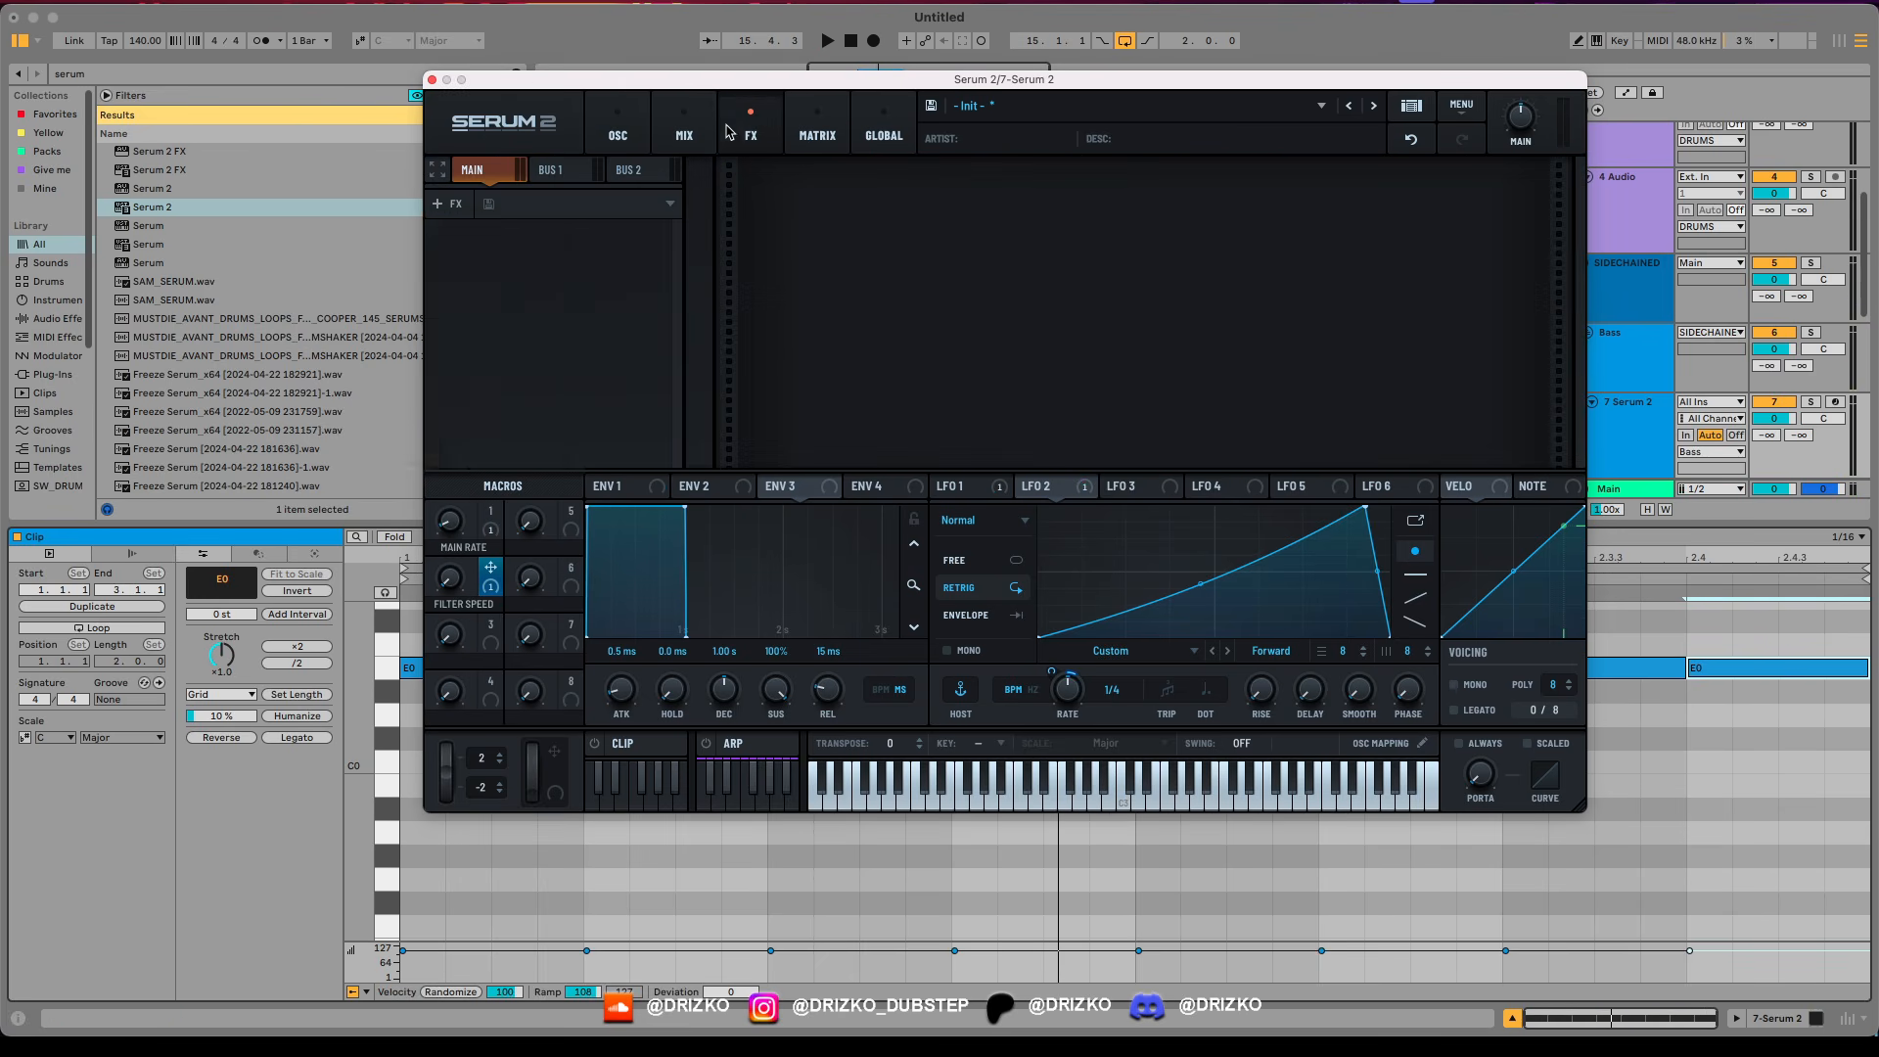
{"action": "left_click", "coordinate": [450, 203]}
{"action": "left_click", "coordinate": [493, 273]}
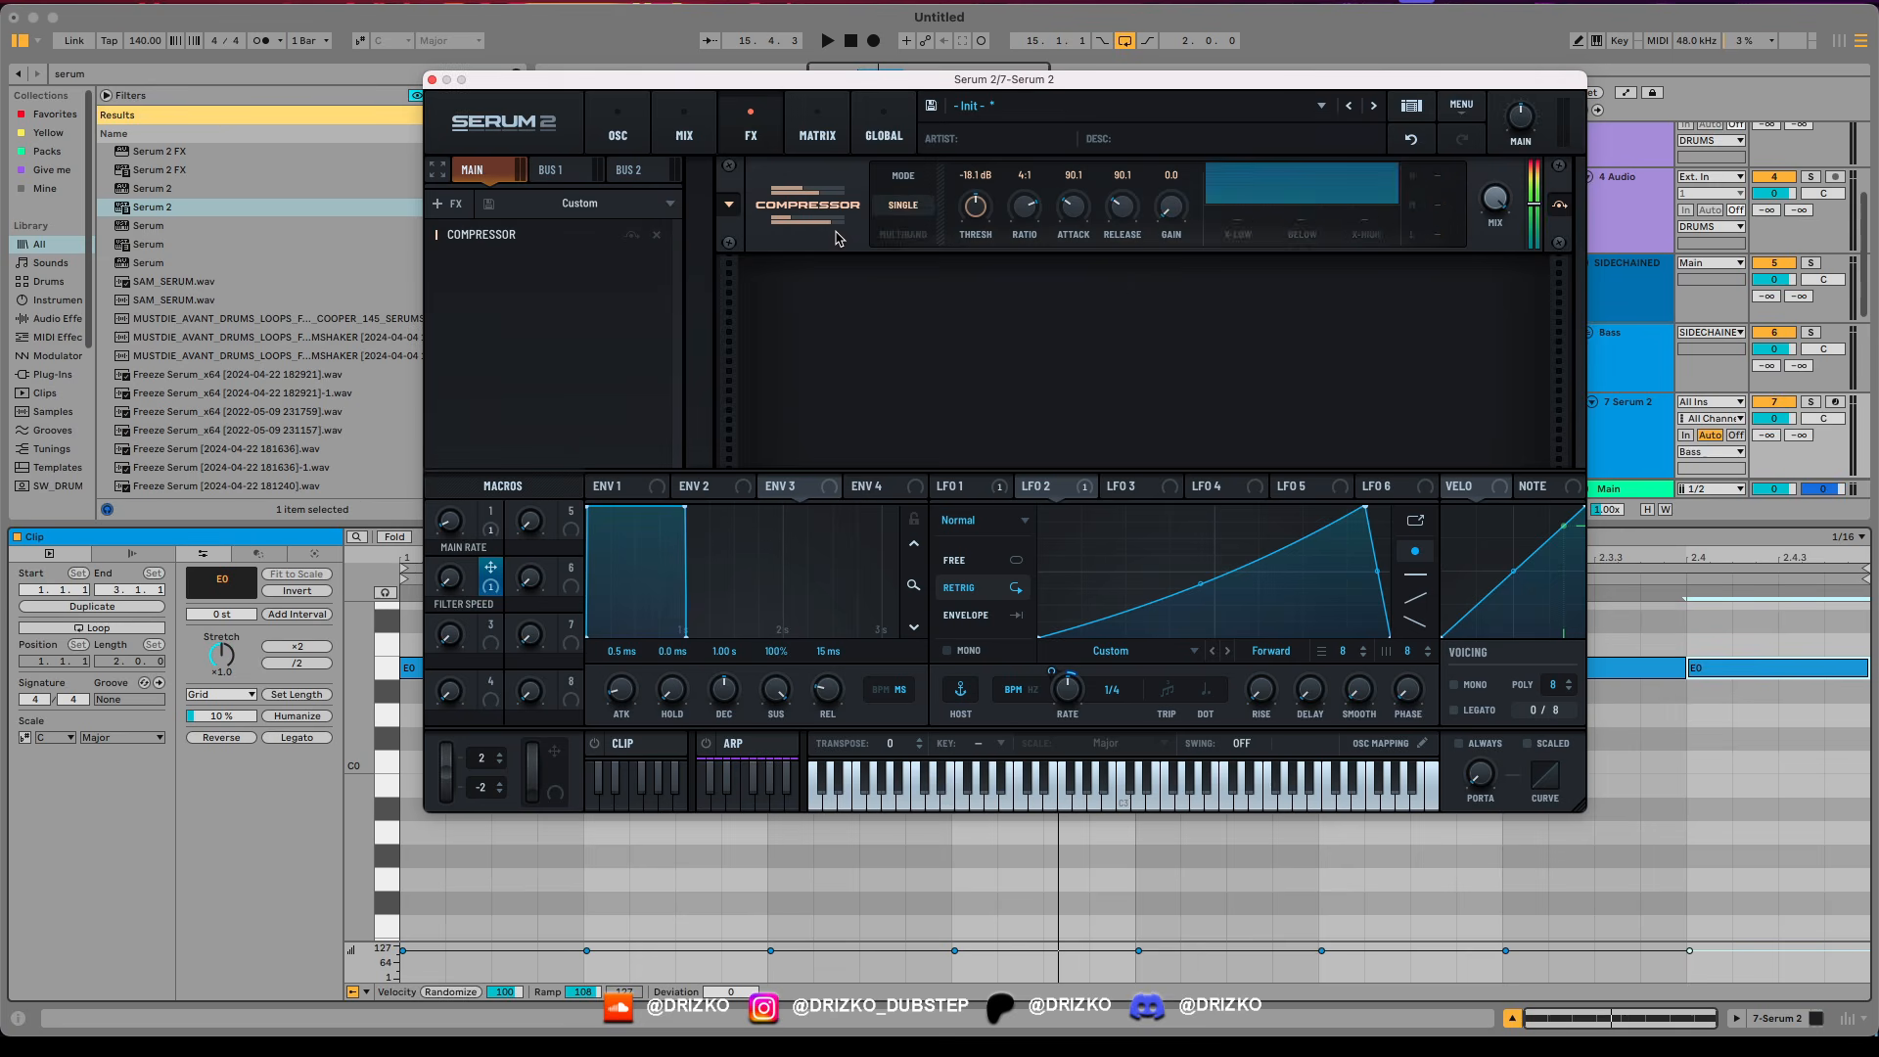
{"action": "left_click", "coordinate": [902, 233]}
{"action": "mouse_move", "coordinate": [1169, 189]}
{"action": "key", "text": "space"}
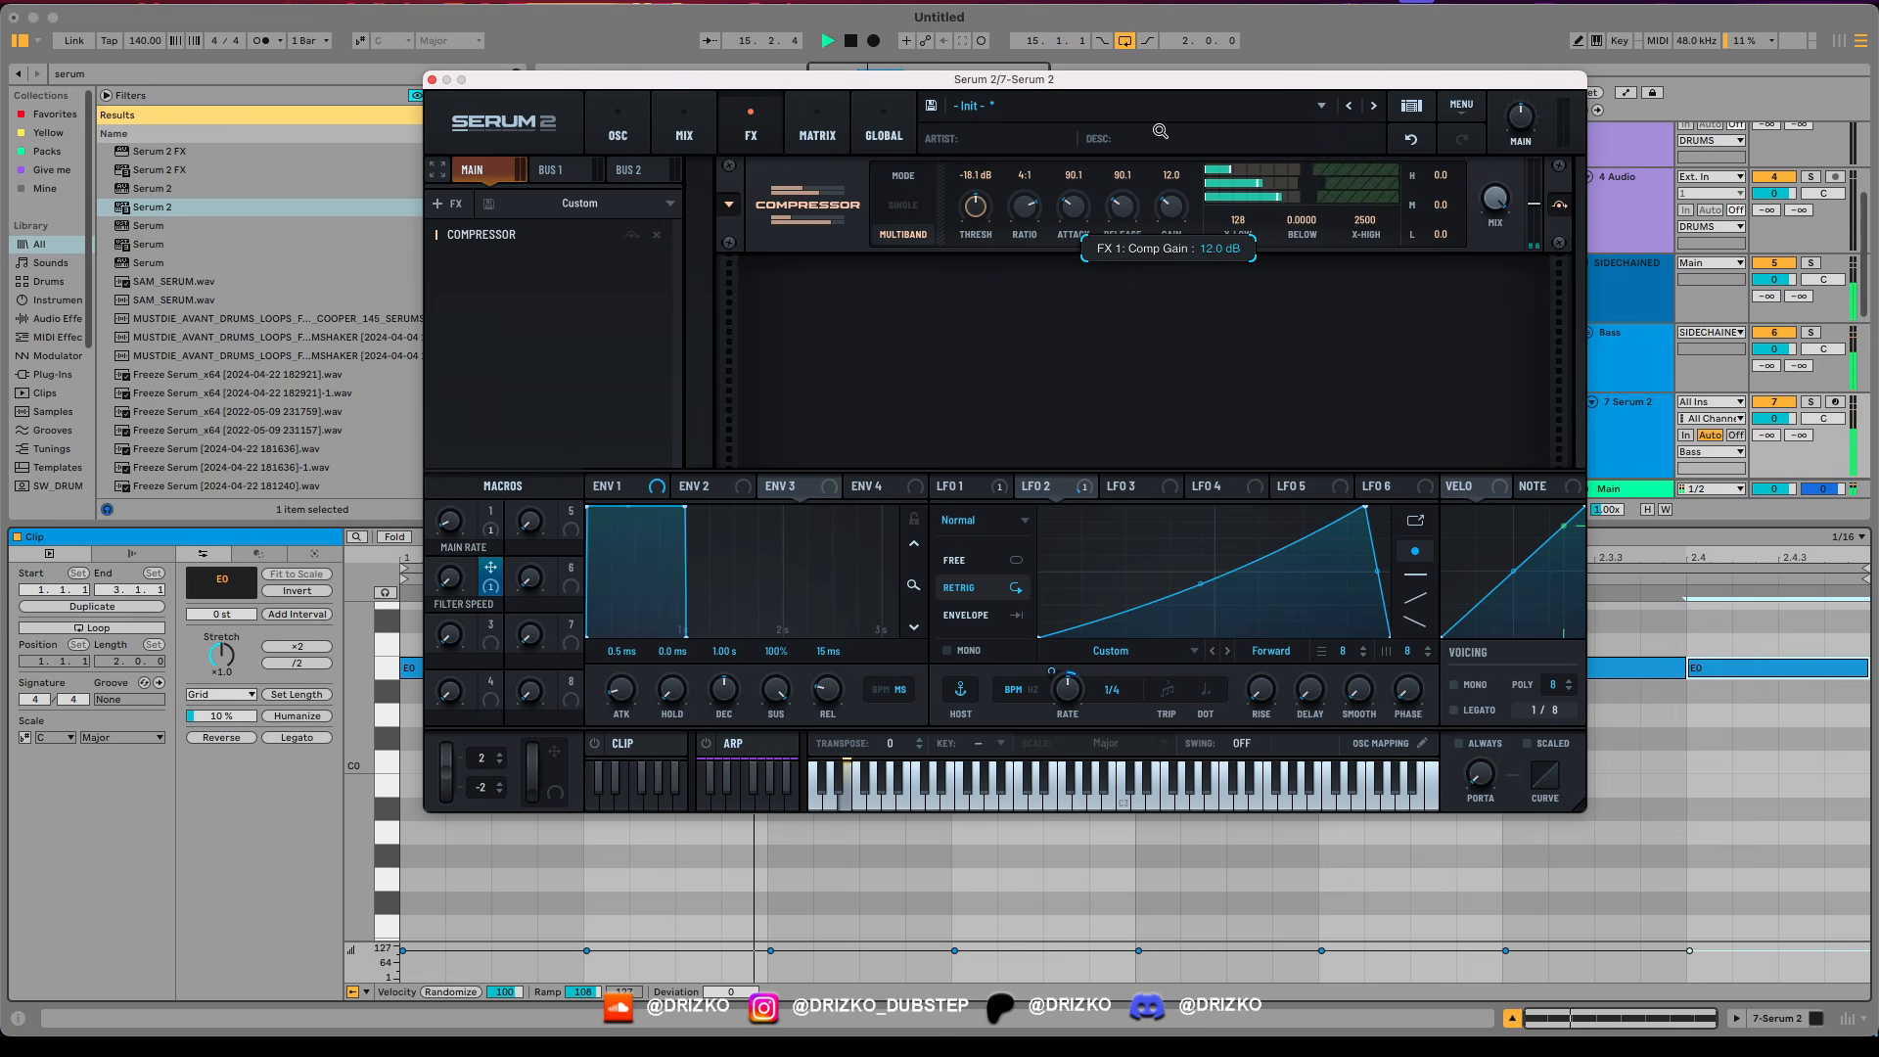
{"action": "left_click", "coordinate": [650, 125]}
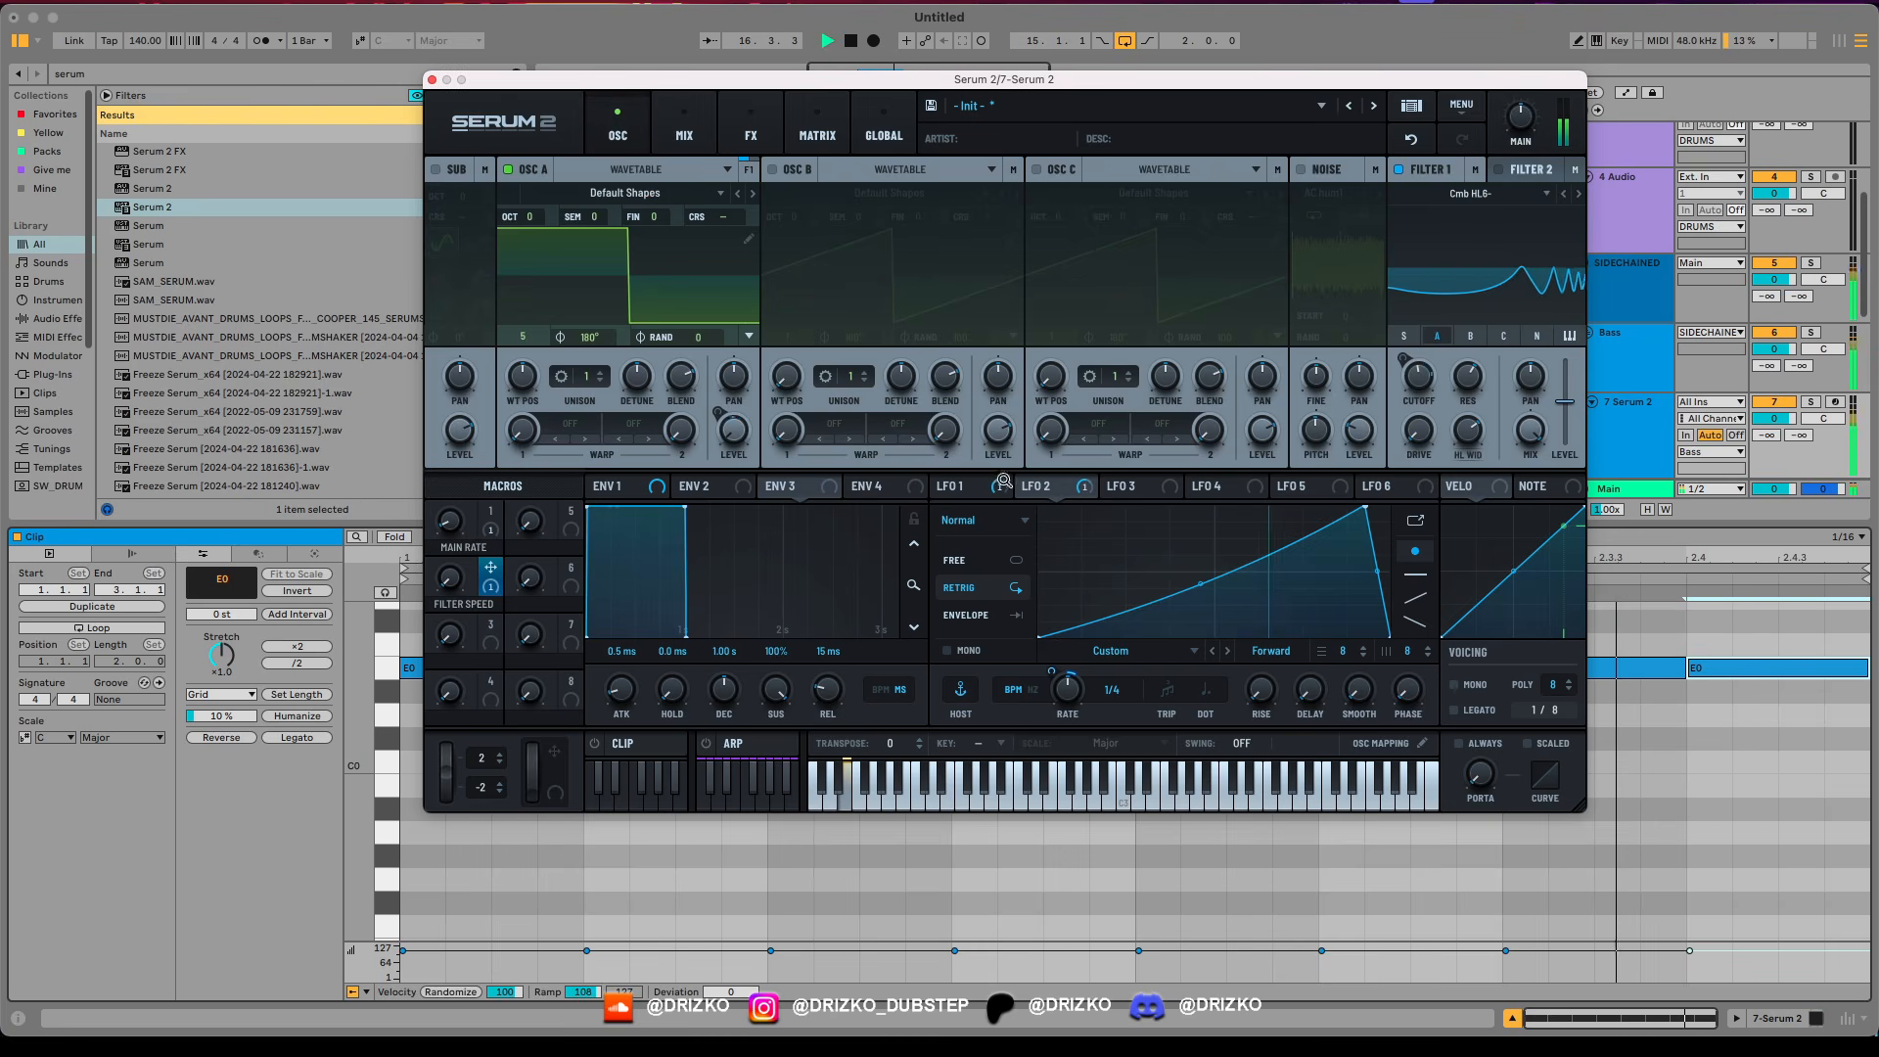
{"action": "left_click", "coordinate": [954, 485]}
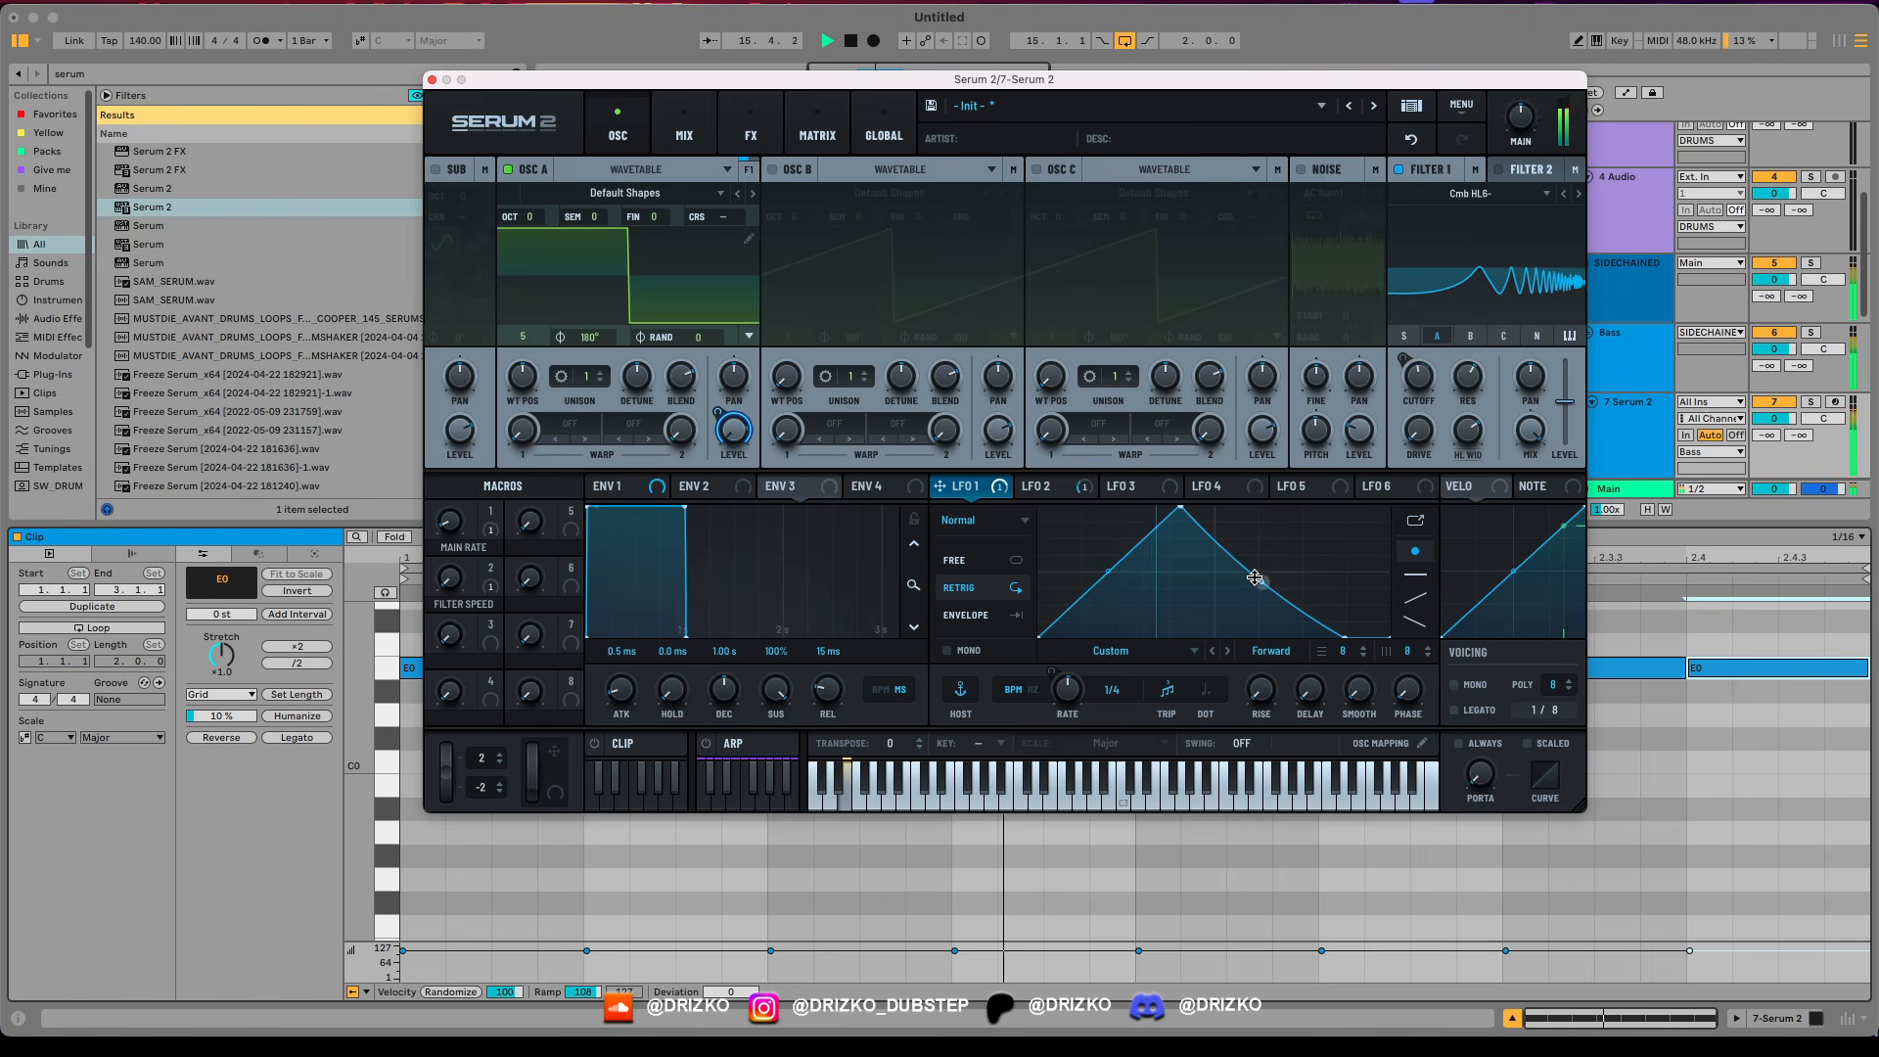
Add a Distortion effect after the compressor, choose the HARDCLIP type, and adjust its drive during playback.
{"action": "left_click", "coordinate": [750, 132]}
{"action": "left_click", "coordinate": [448, 203]}
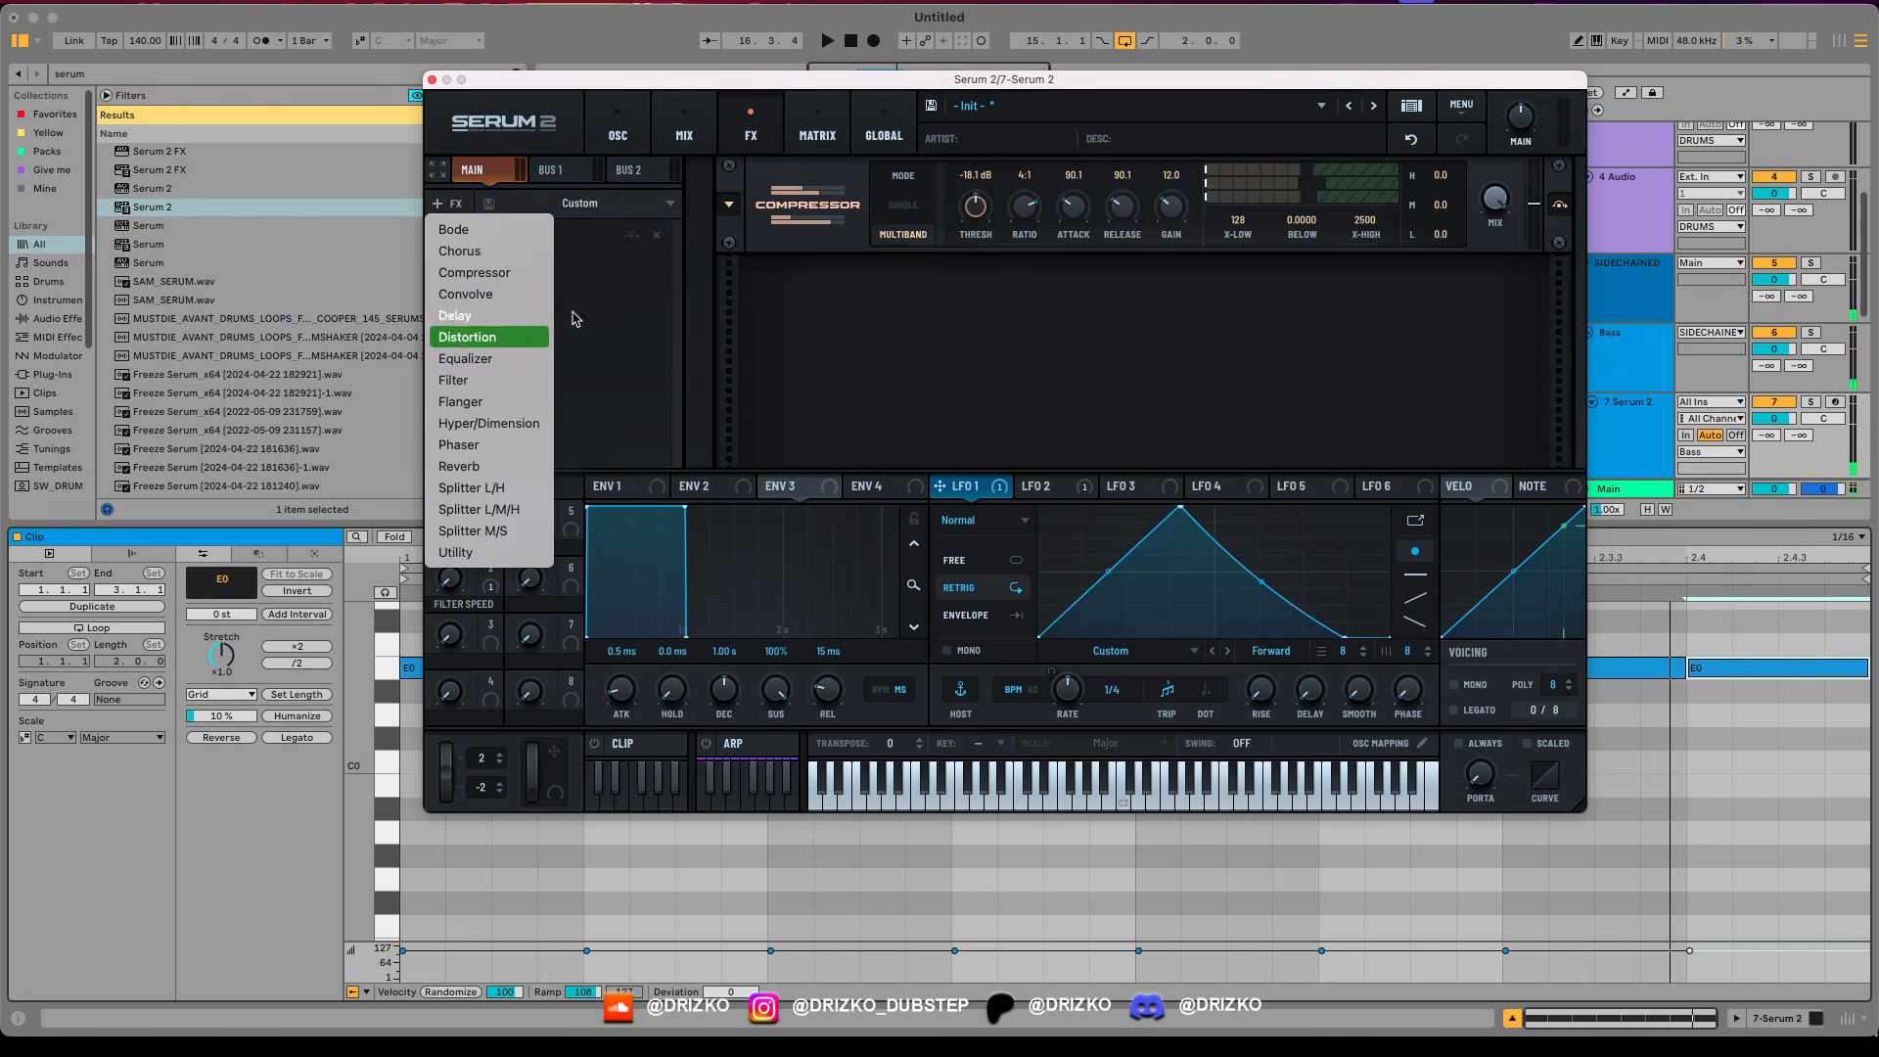
{"action": "left_click", "coordinate": [480, 315]}
{"action": "key", "text": "space"}
{"action": "left_click_drag", "start_coordinate": [1335, 303], "coordinate": [1240, 269]}
{"action": "left_click", "coordinate": [937, 336]}
{"action": "left_click", "coordinate": [937, 336]}
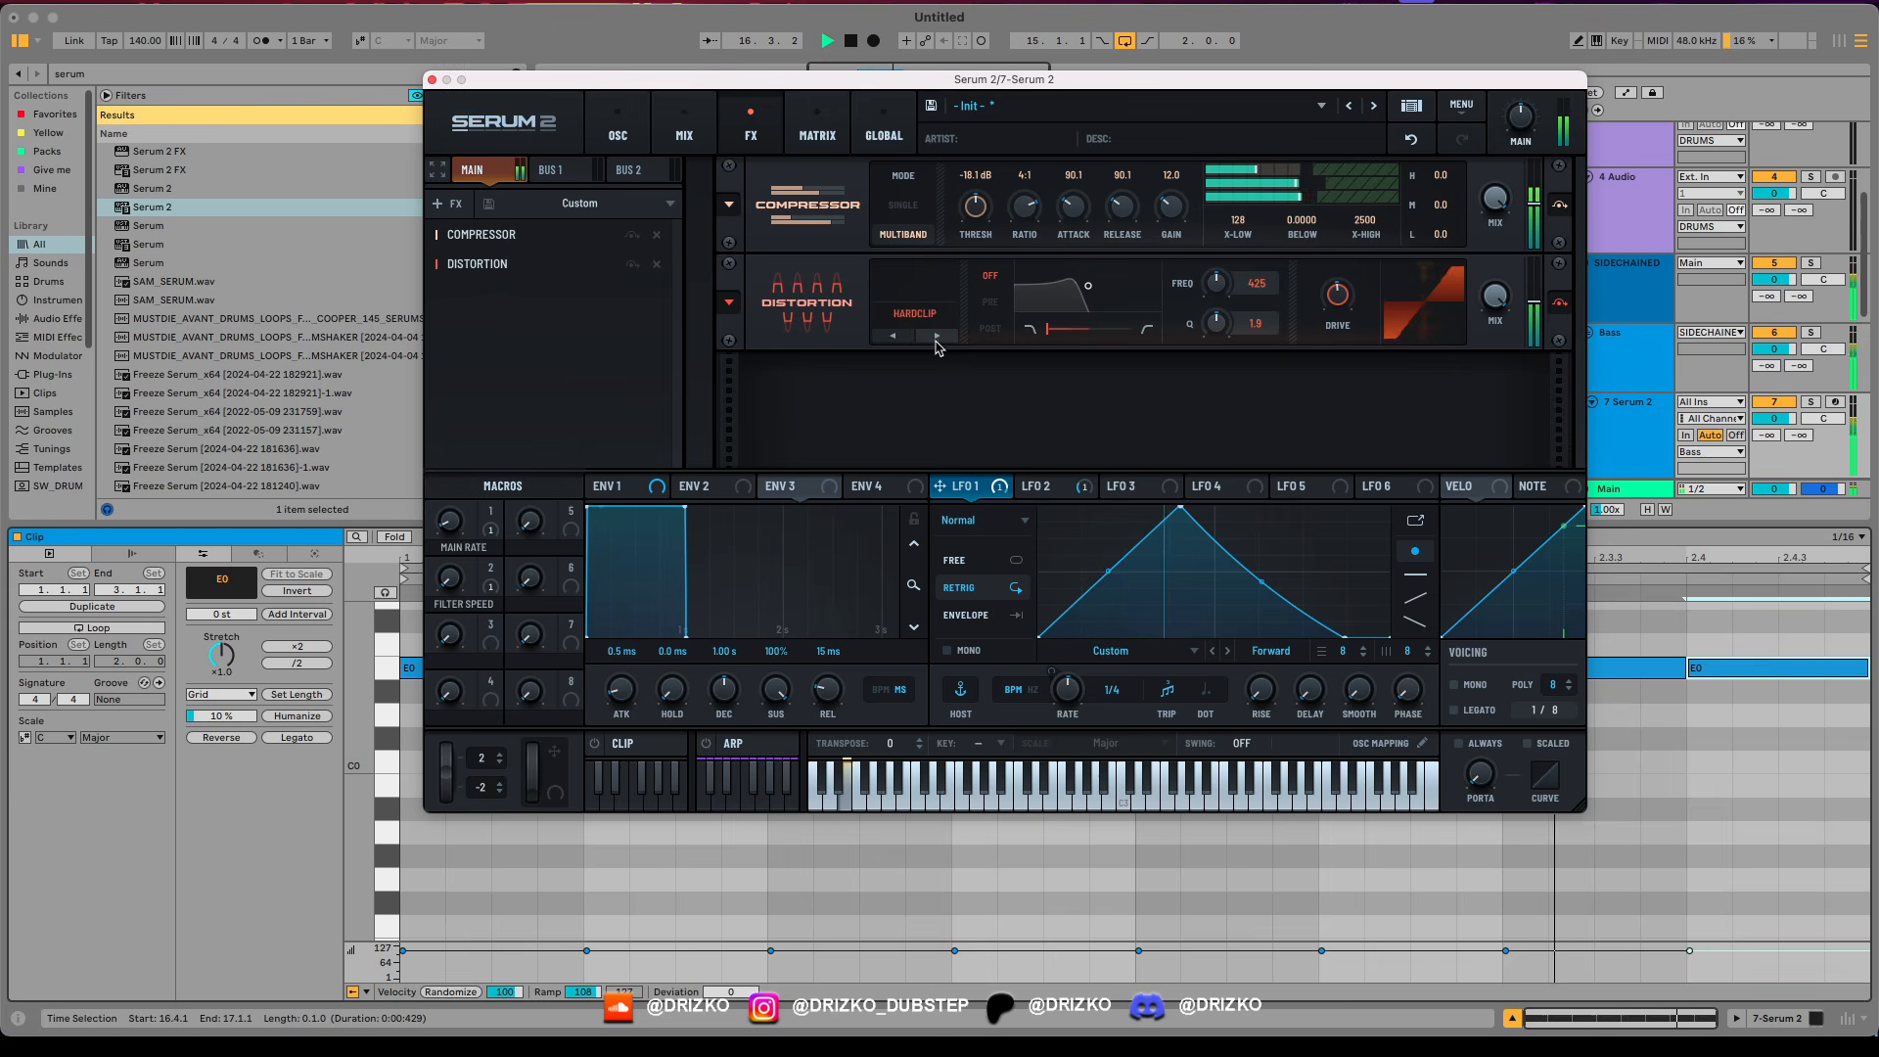
{"action": "left_click", "coordinate": [936, 335]}
{"action": "left_click", "coordinate": [895, 336]}
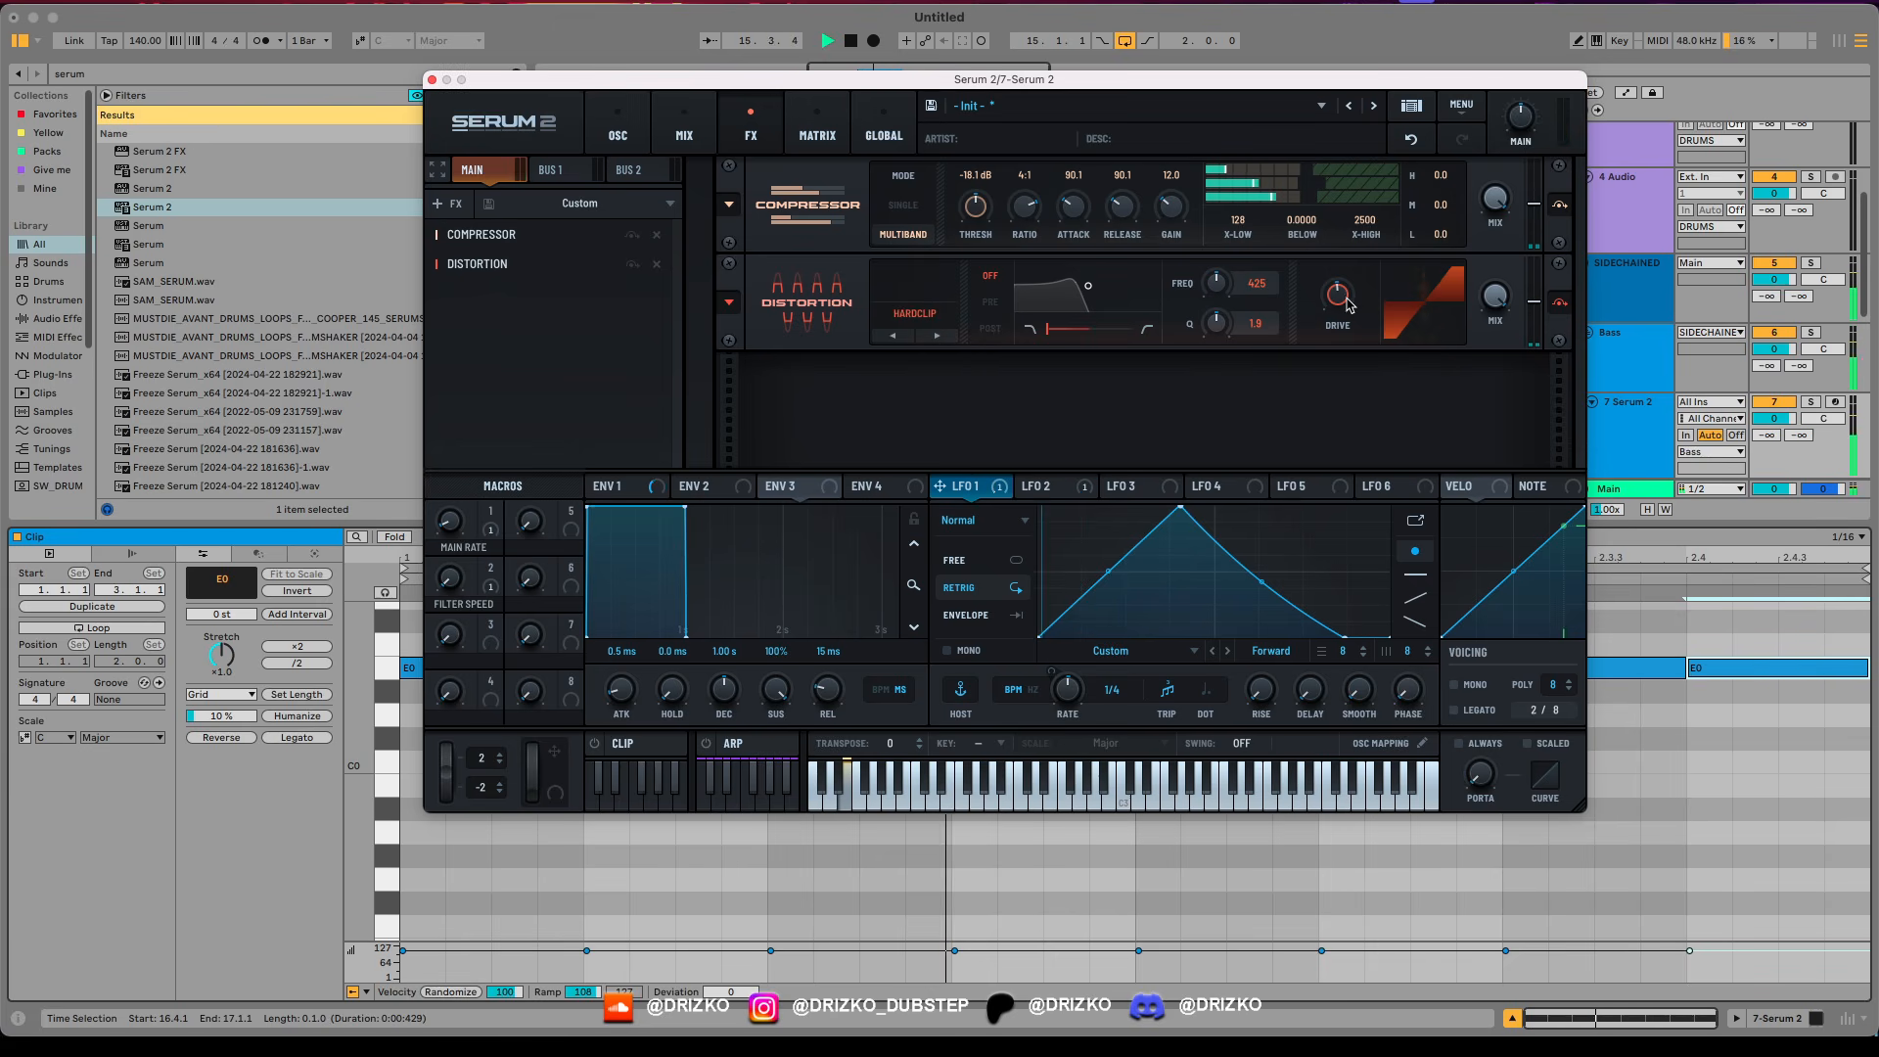
{"action": "left_click_drag", "start_coordinate": [1336, 296], "coordinate": [1347, 266]}
Add a Chorus effect after the distortion and tune its feedback, mix and low-pass filter by ear.
{"action": "left_click", "coordinate": [441, 202]}
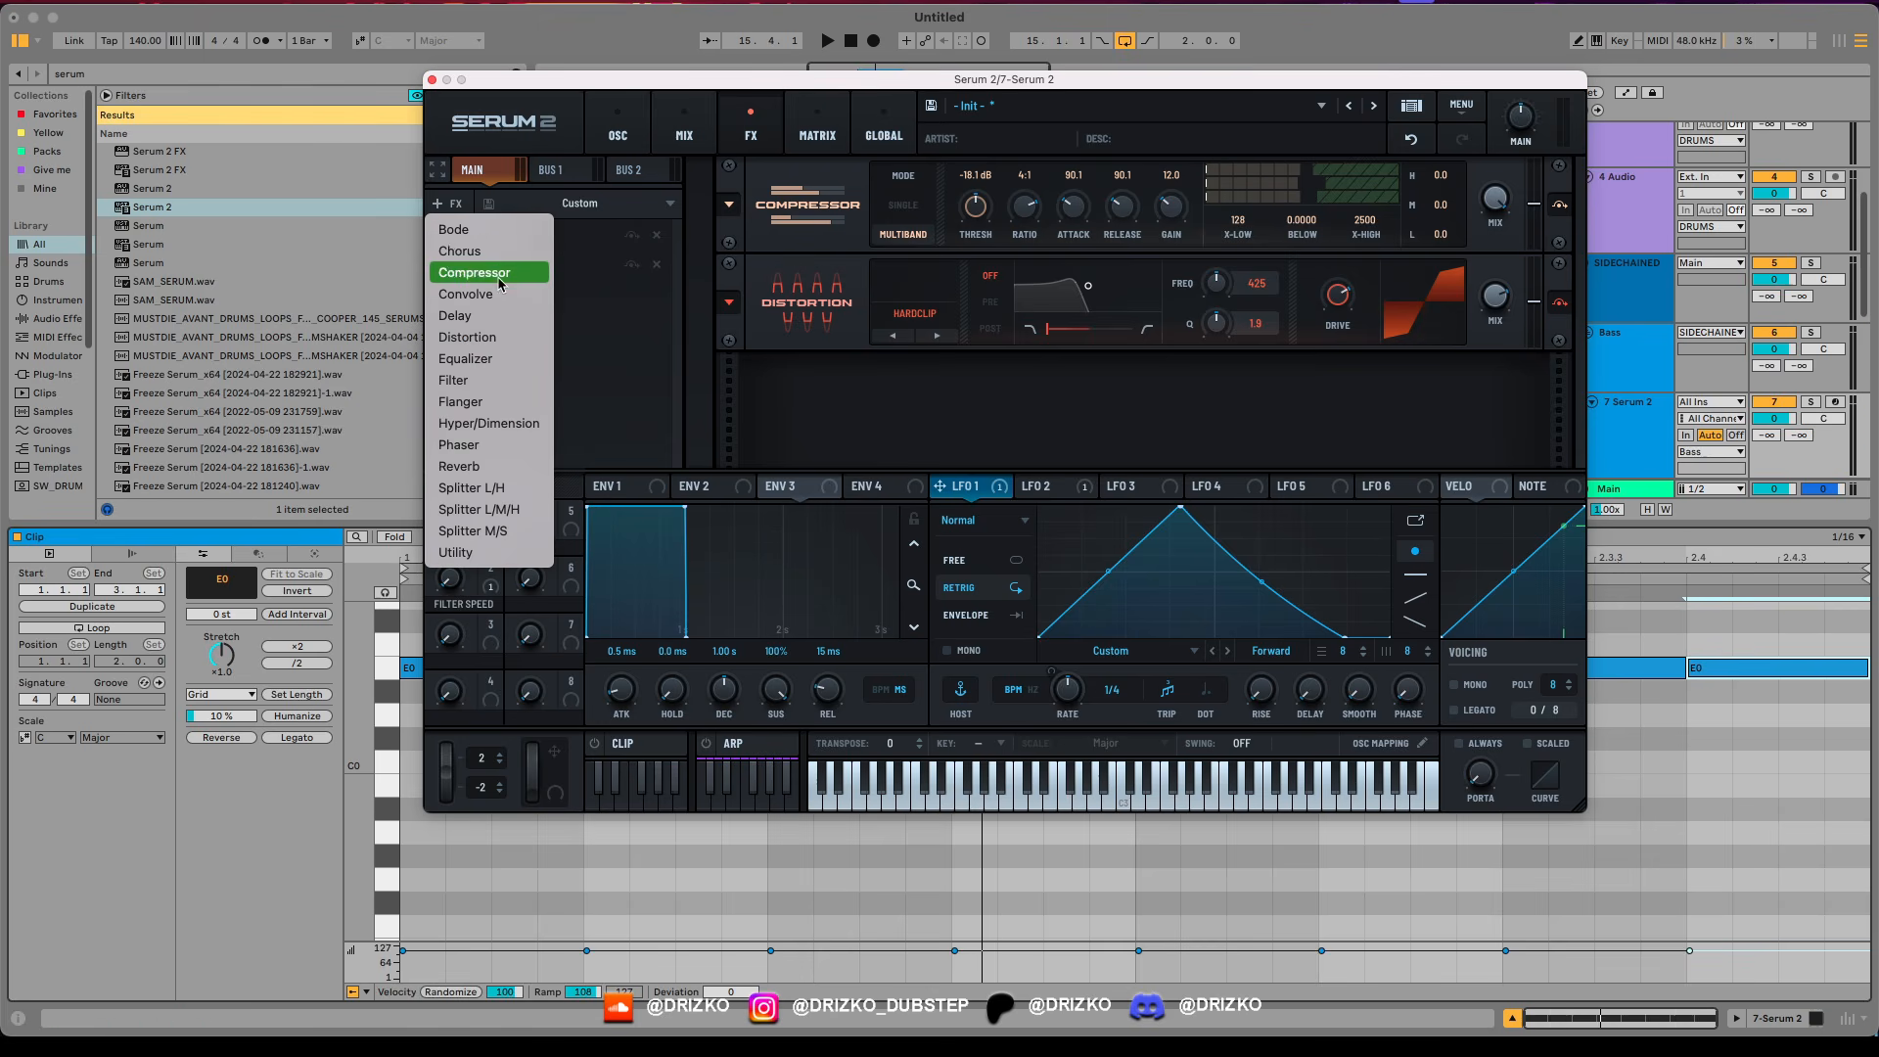
{"action": "key", "text": "space"}
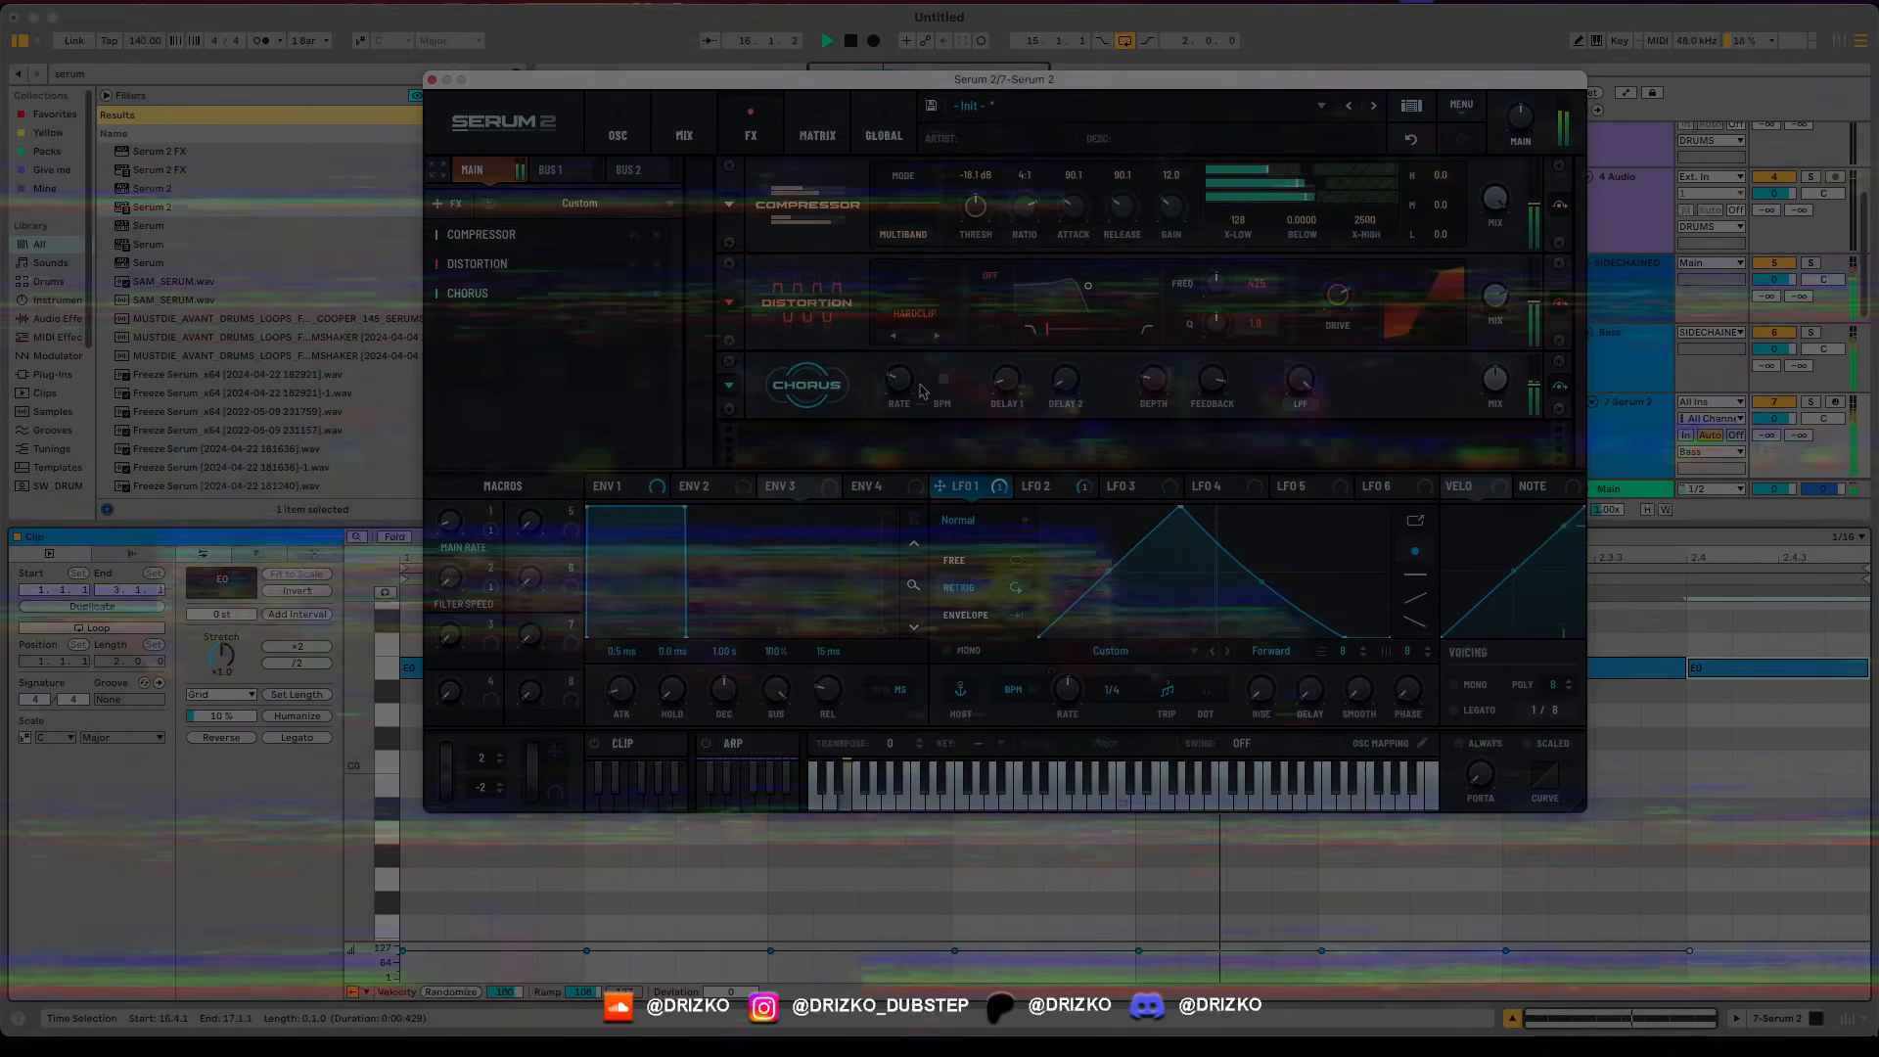
{"action": "left_click_drag", "start_coordinate": [1214, 379], "coordinate": [1221, 365]}
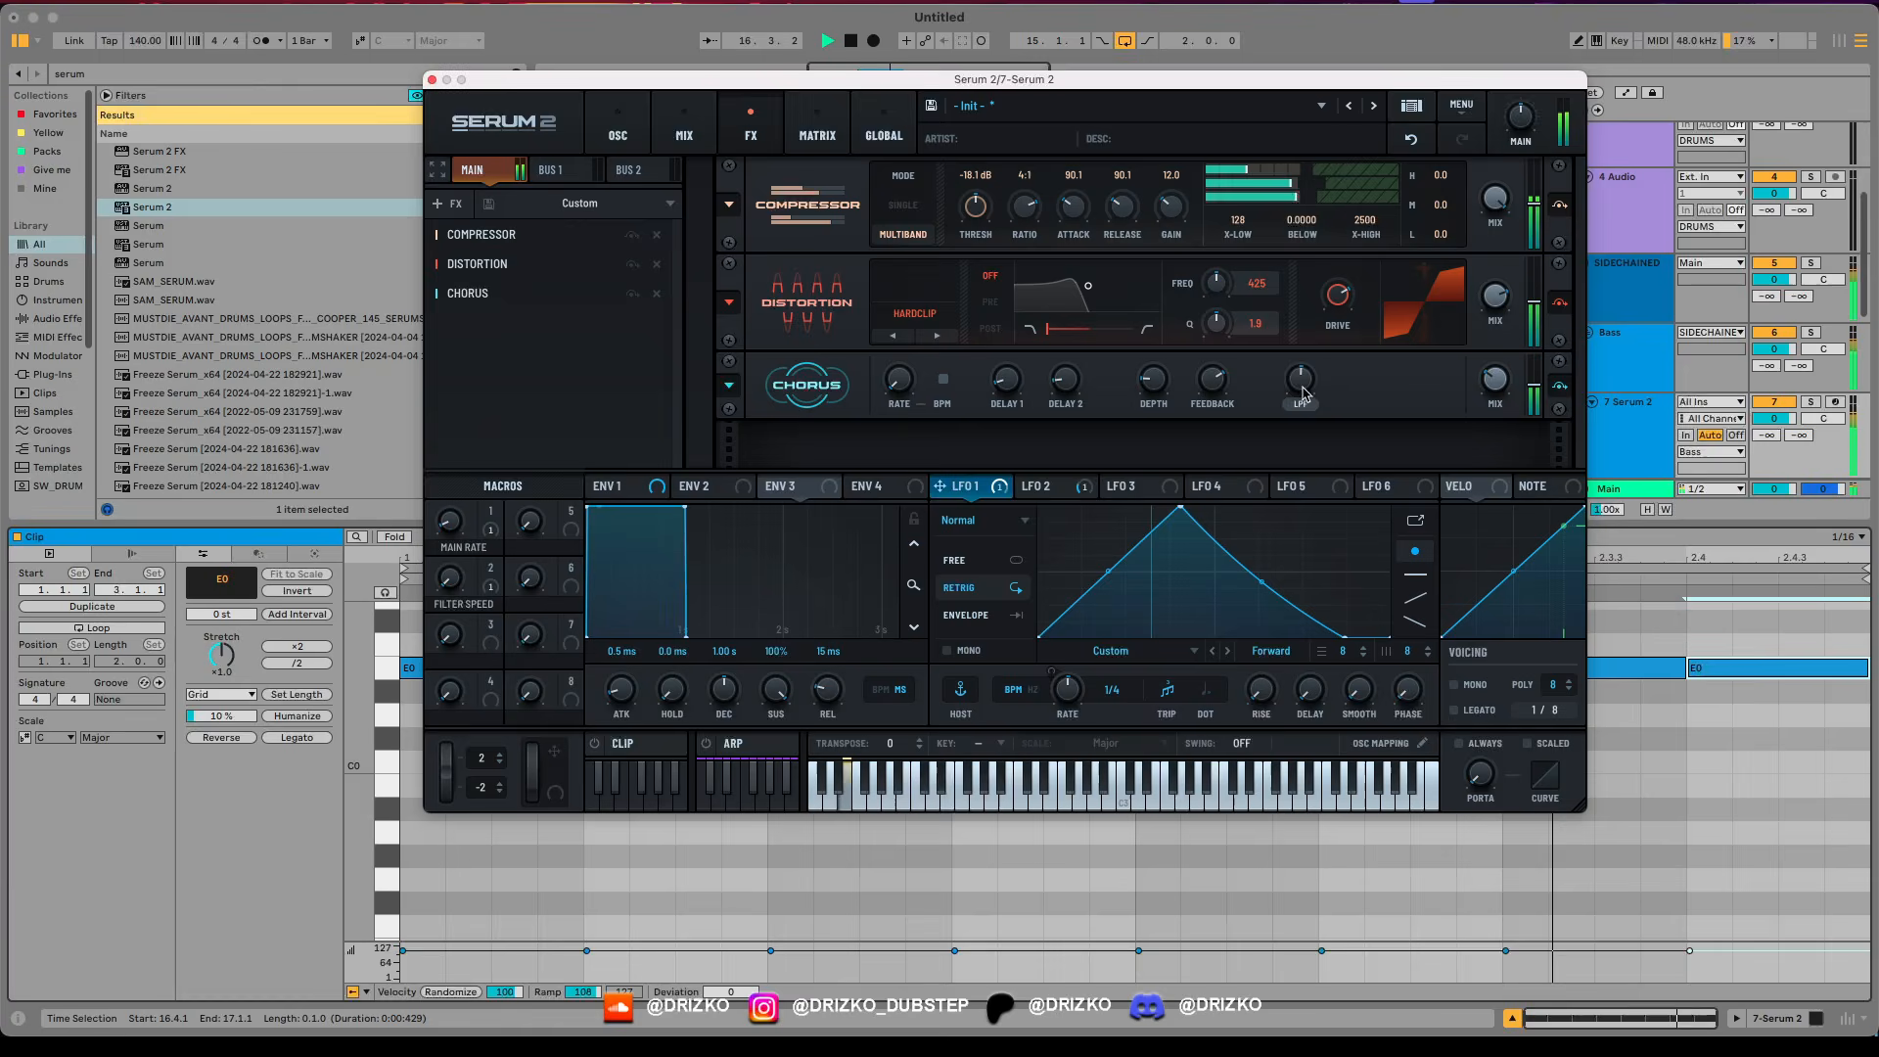
{"action": "left_click_drag", "start_coordinate": [1495, 382], "coordinate": [1495, 372]}
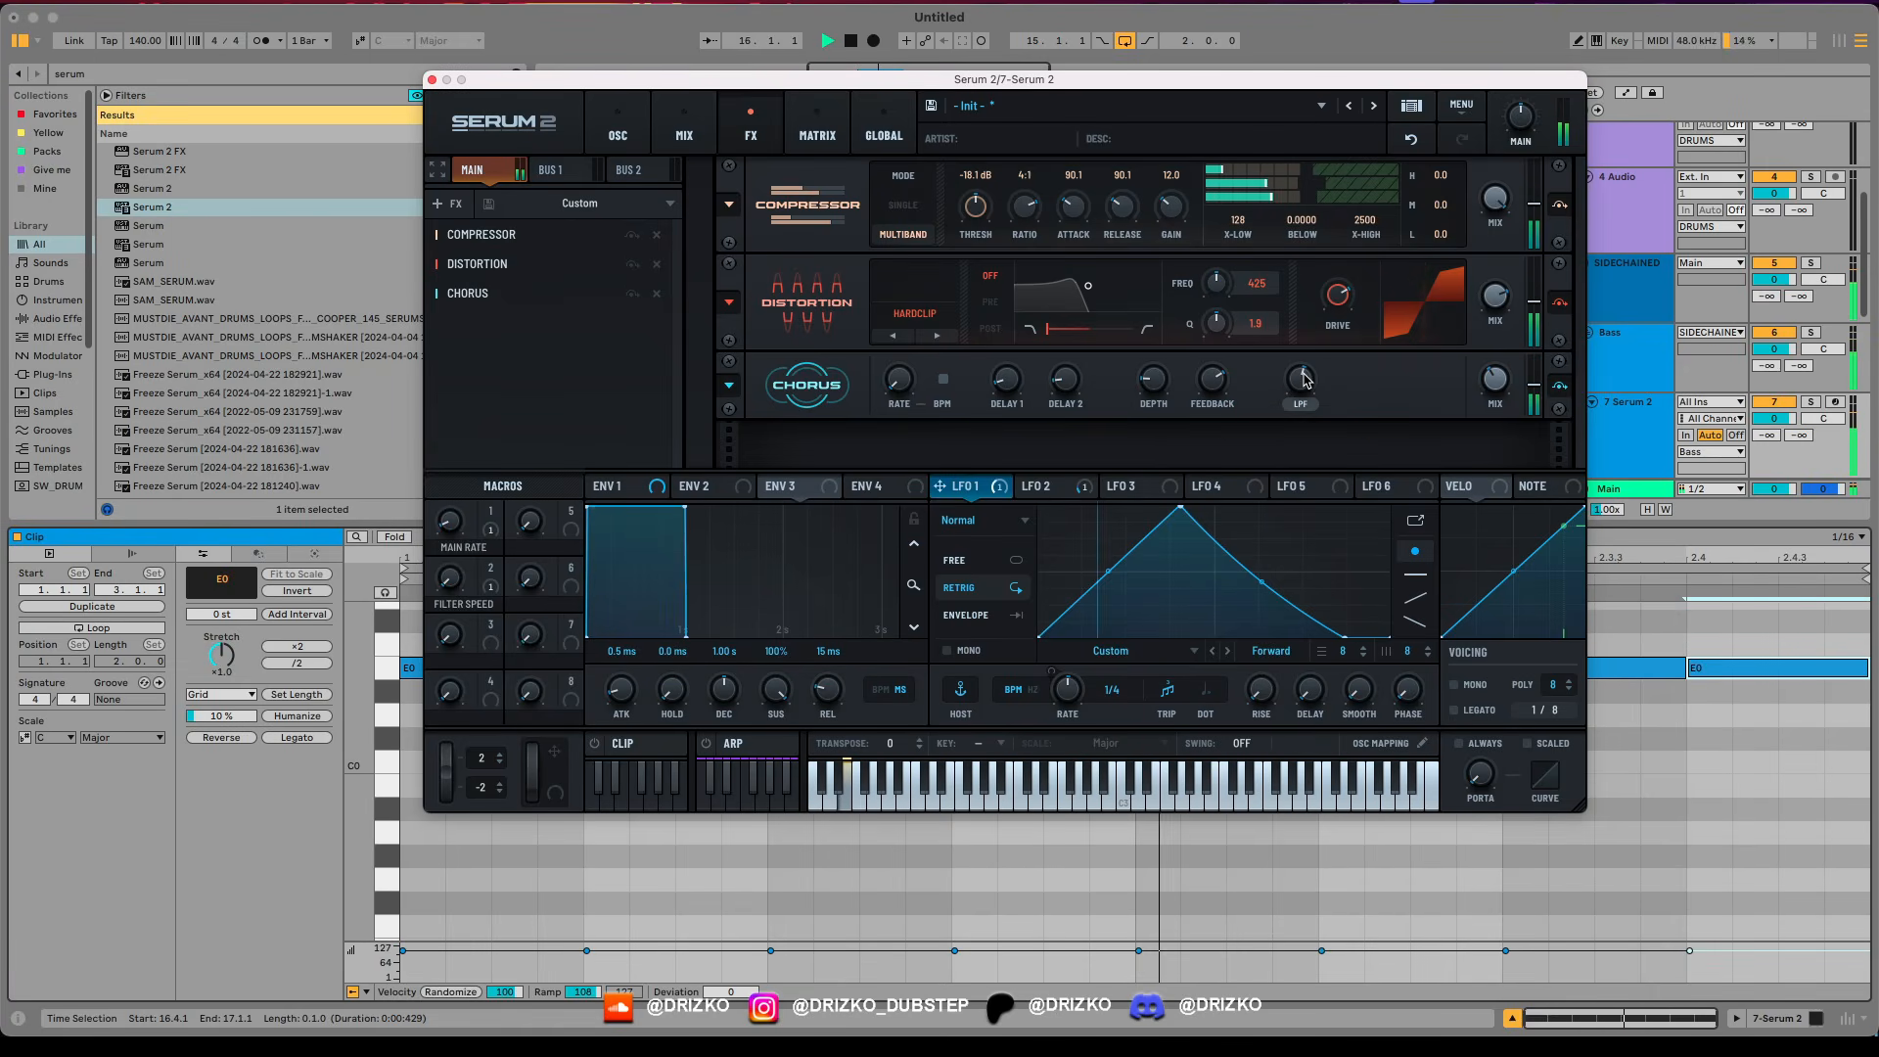
{"action": "key", "text": "space"}
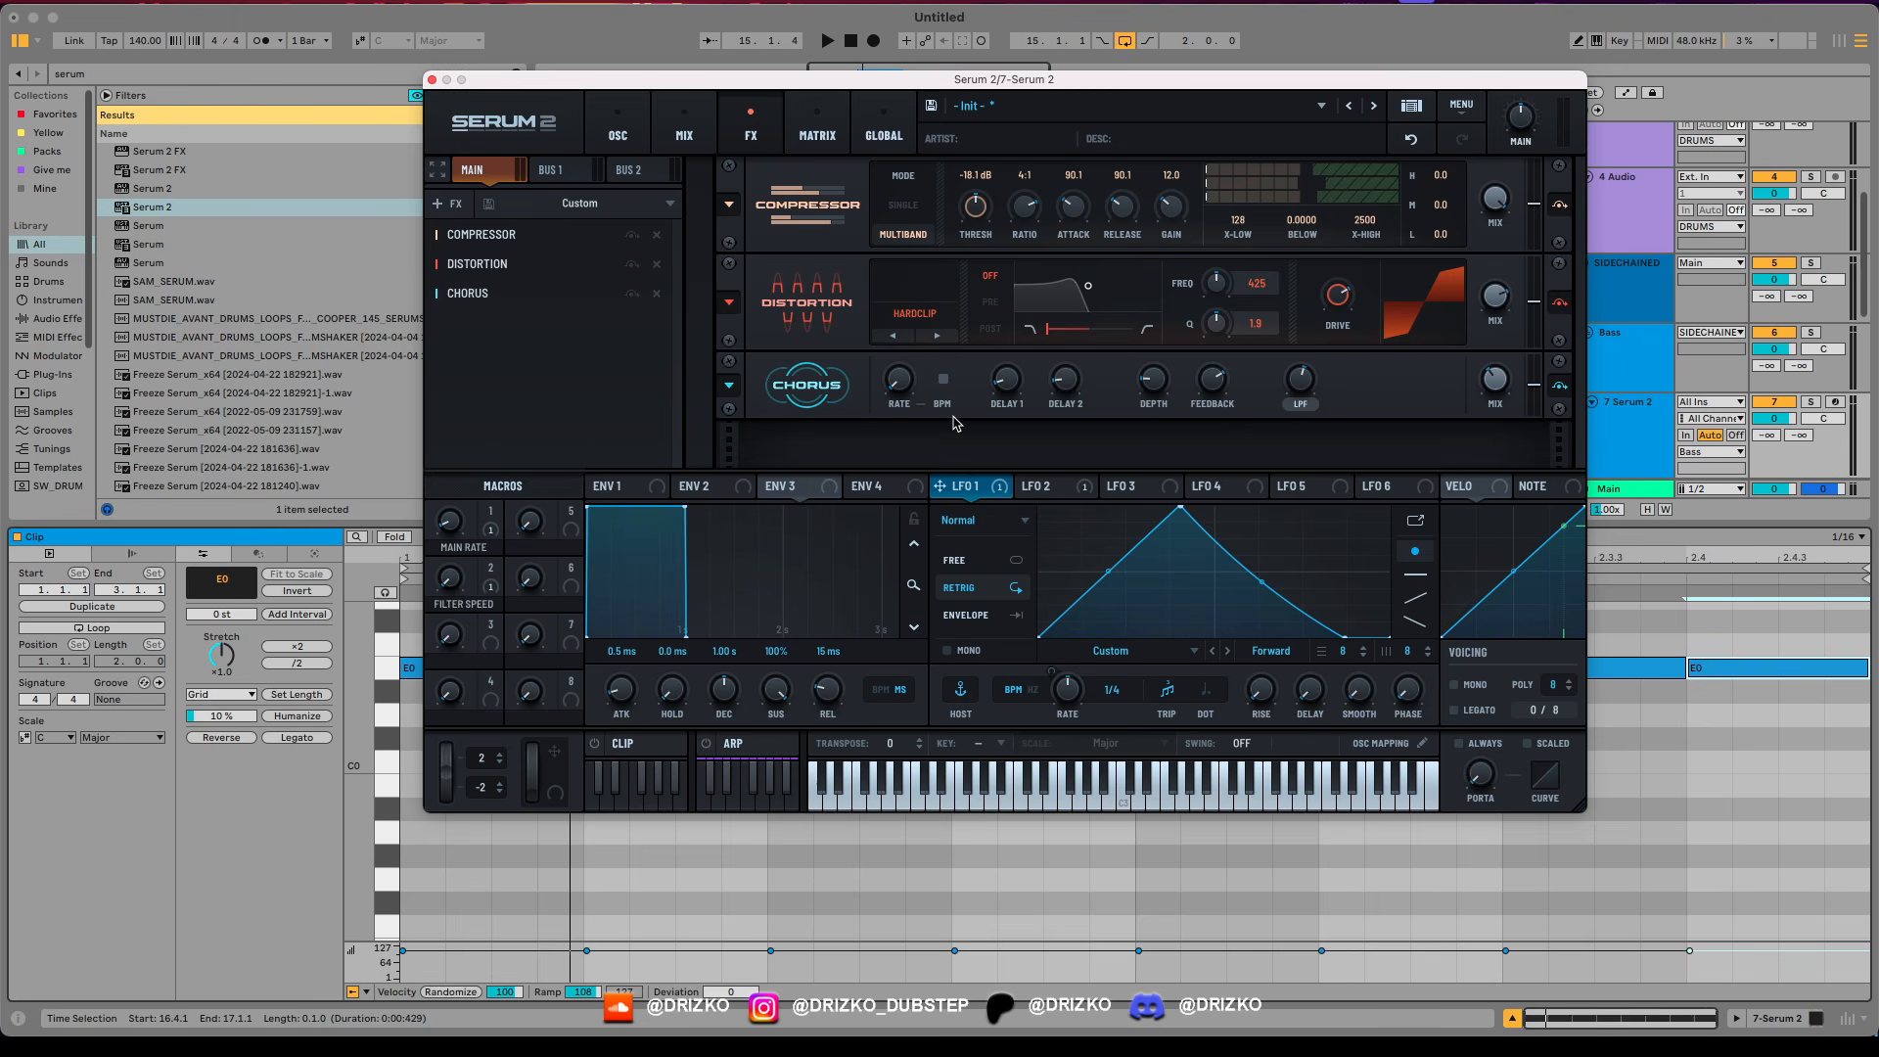
Add a Hyper/Dimension effect, set the Dimension mix to about 43%, and compare the sound with it bypassed and active.
{"action": "left_click", "coordinate": [448, 203]}
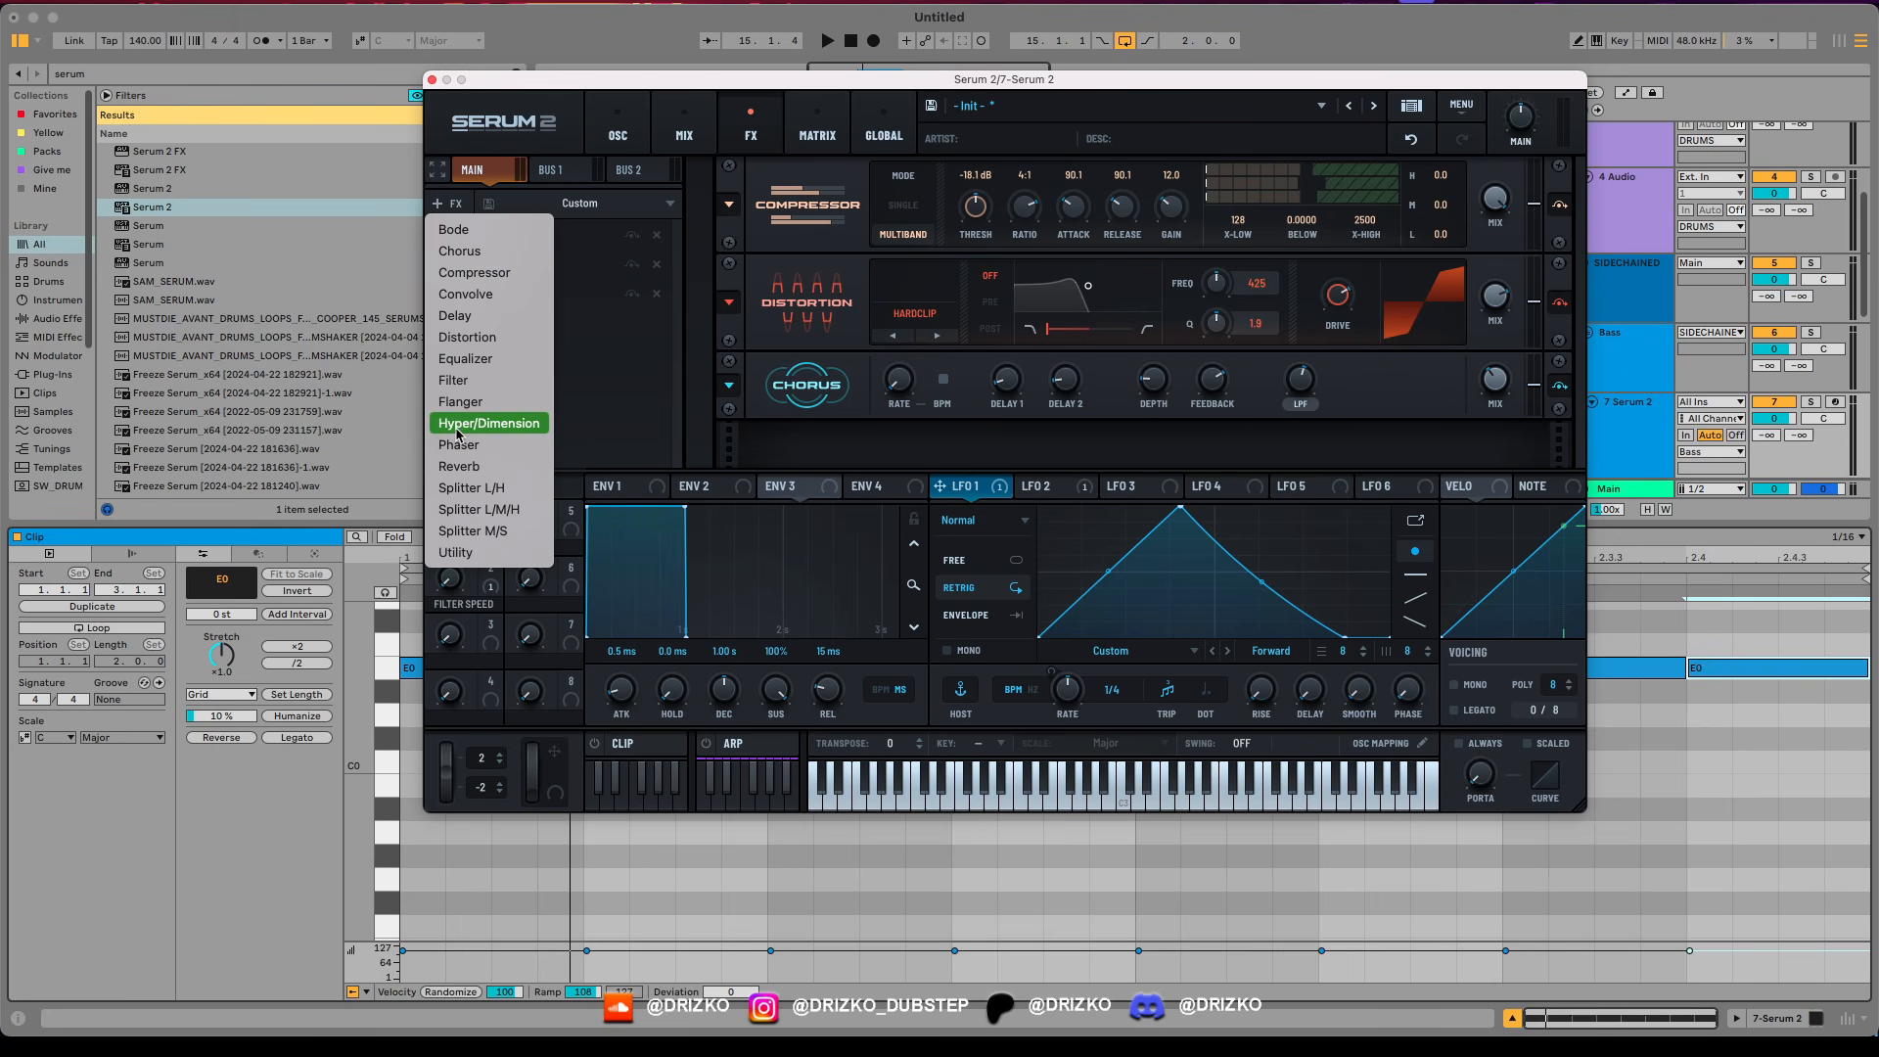
{"action": "left_click", "coordinate": [492, 426]}
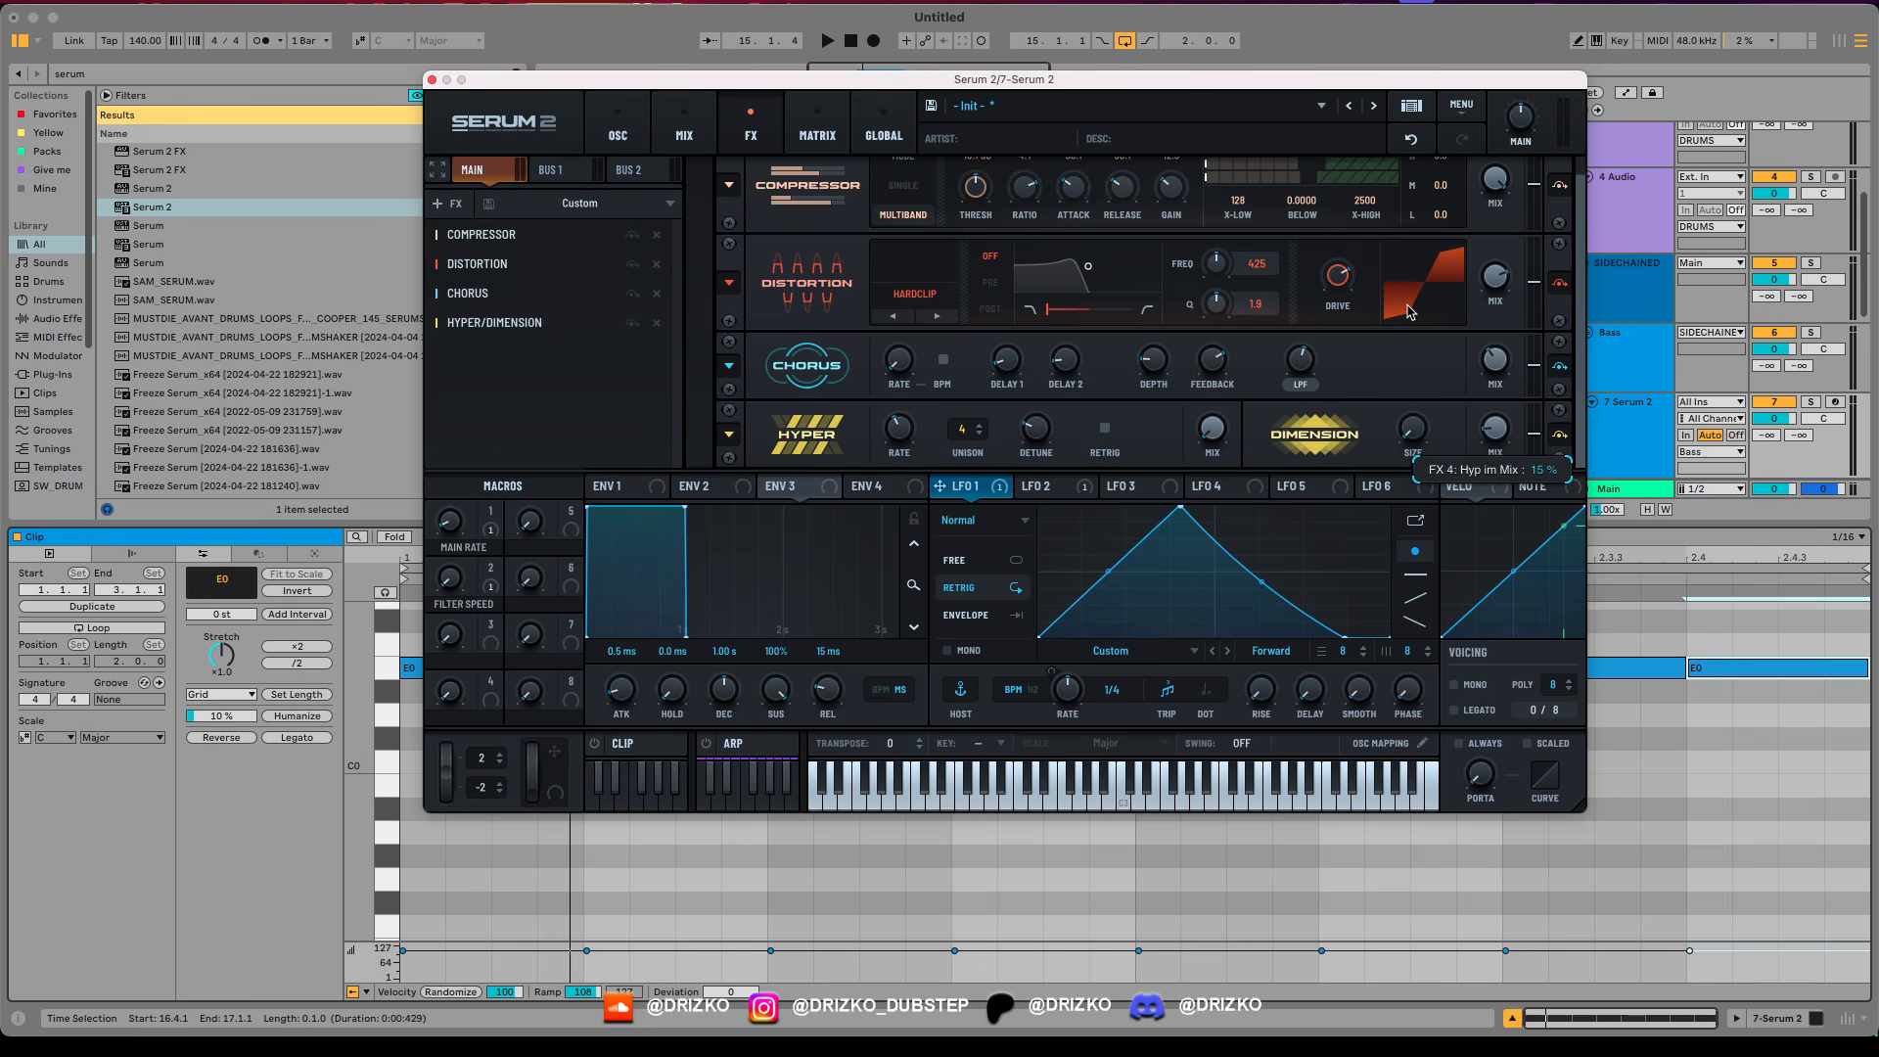
{"action": "key", "text": "space"}
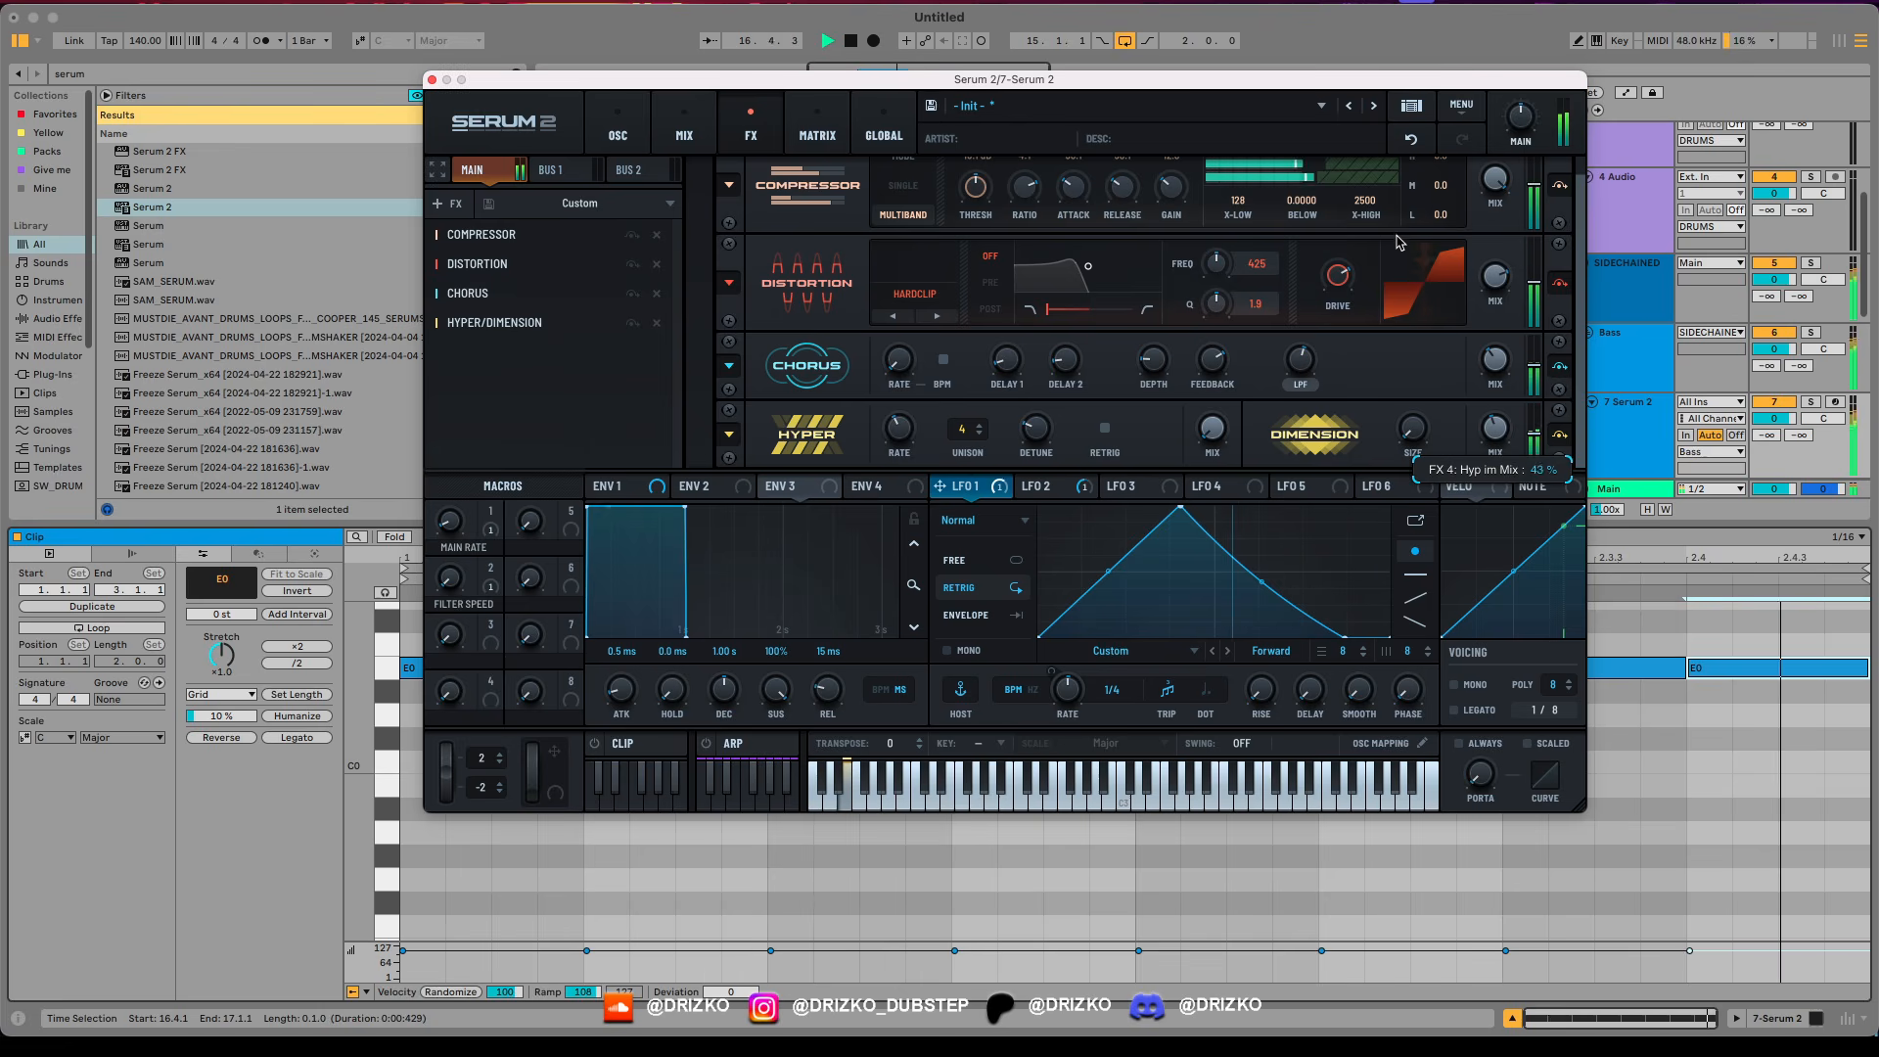
{"action": "left_click", "coordinate": [1559, 435]}
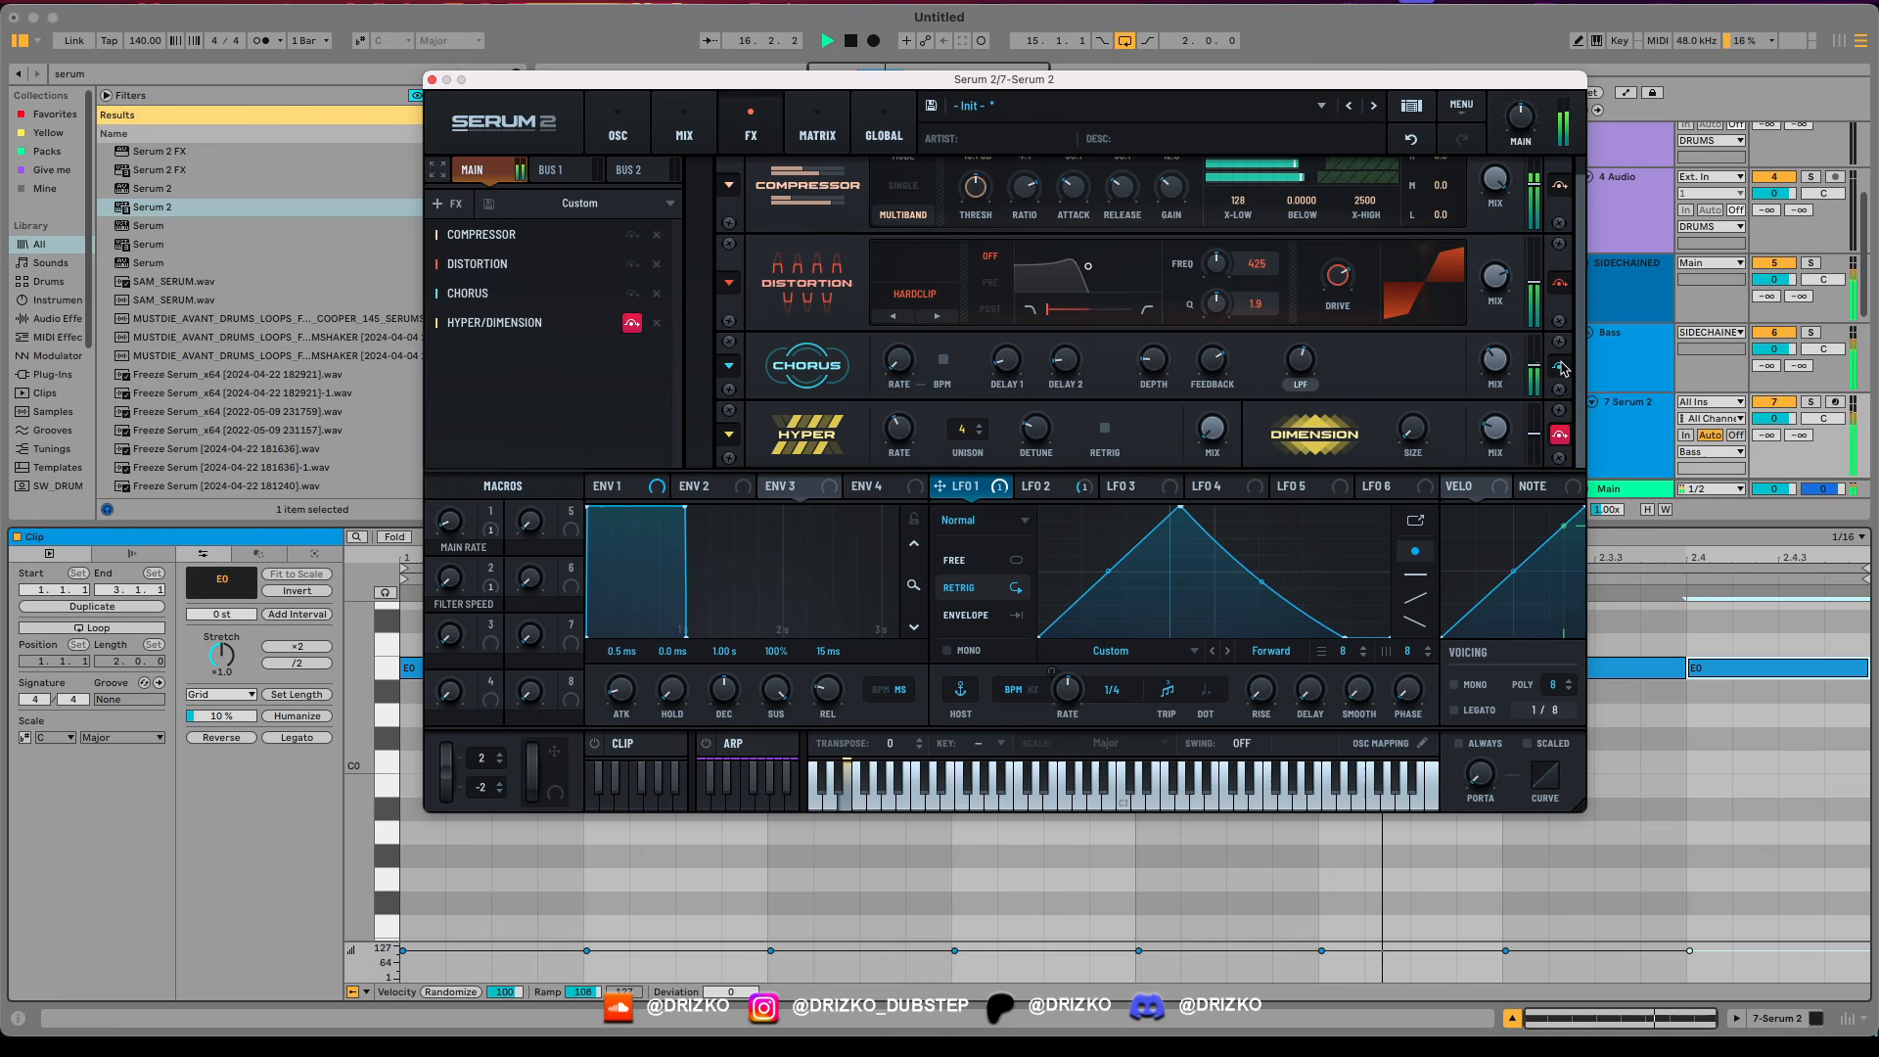
{"action": "left_click", "coordinate": [1559, 433]}
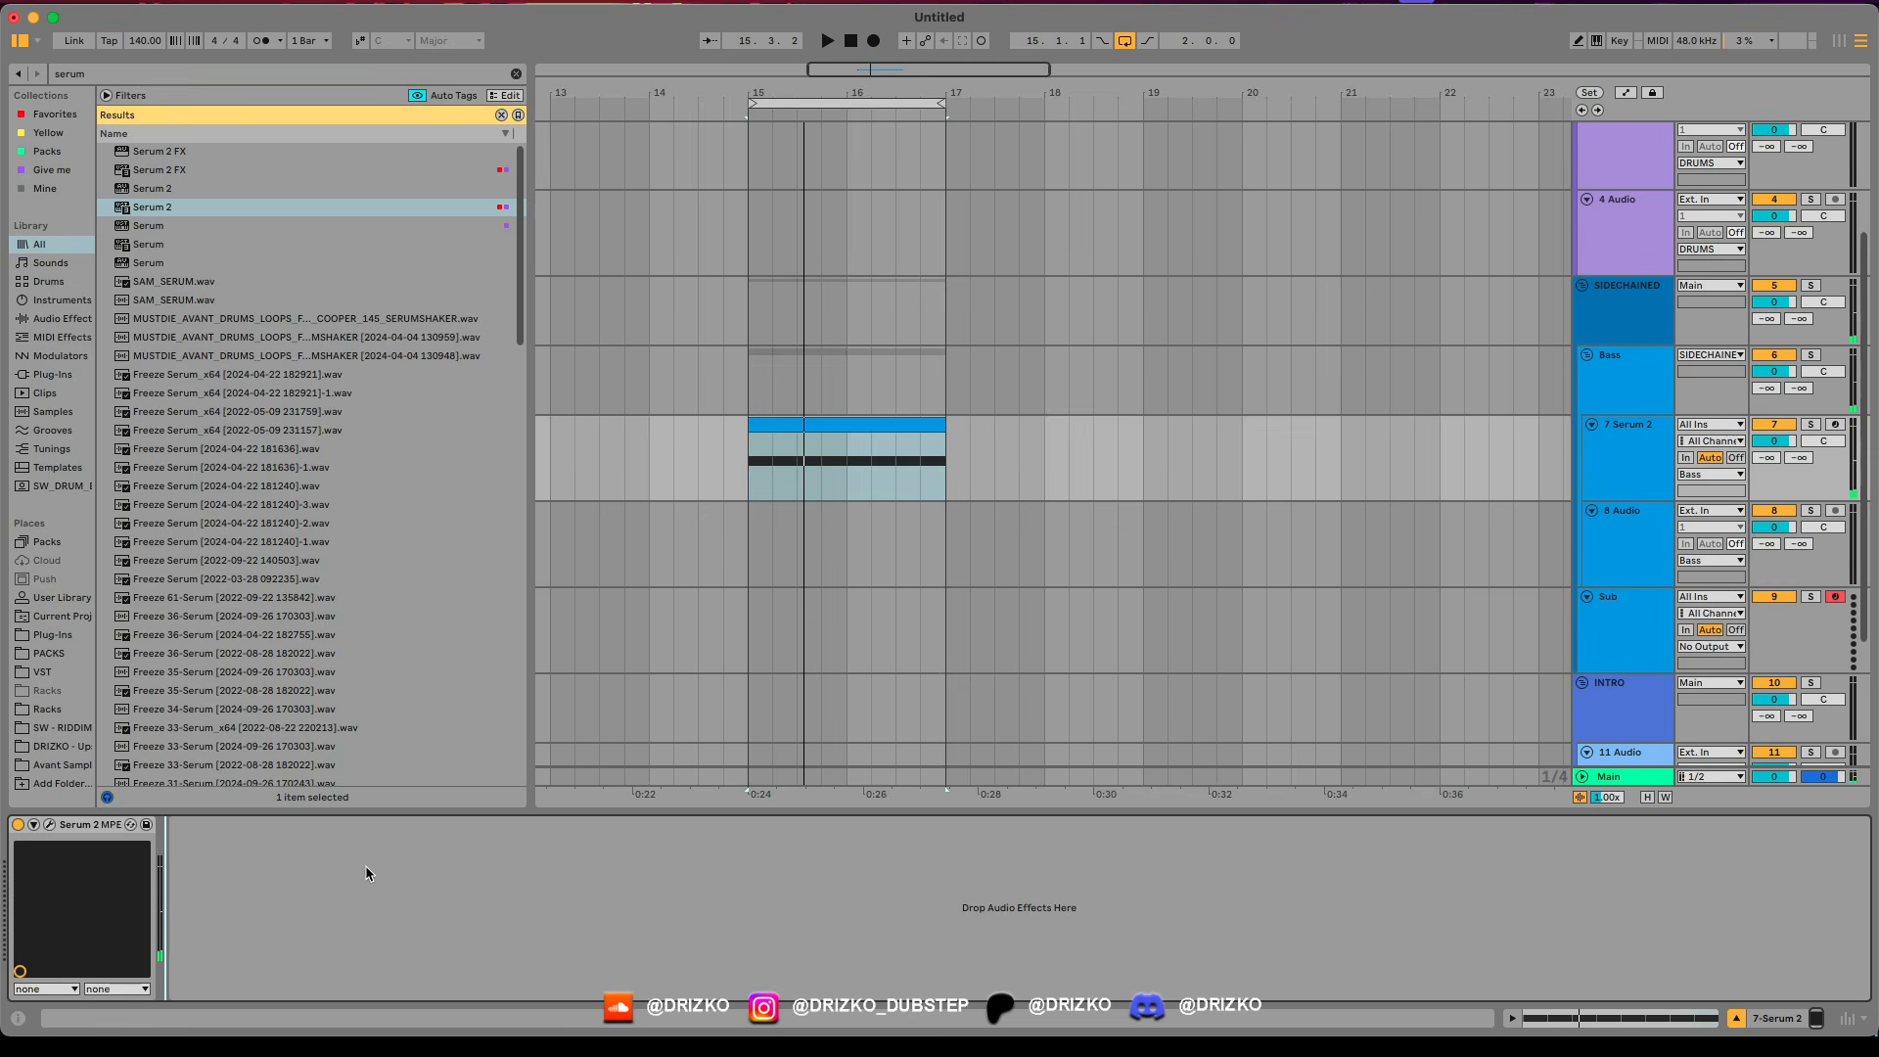
Add the OTT Downward preset after Serum 2 on the track and duplicate it while auditioning.
{"action": "key", "text": "super+f"}
{"action": "type", "text": "ott"}
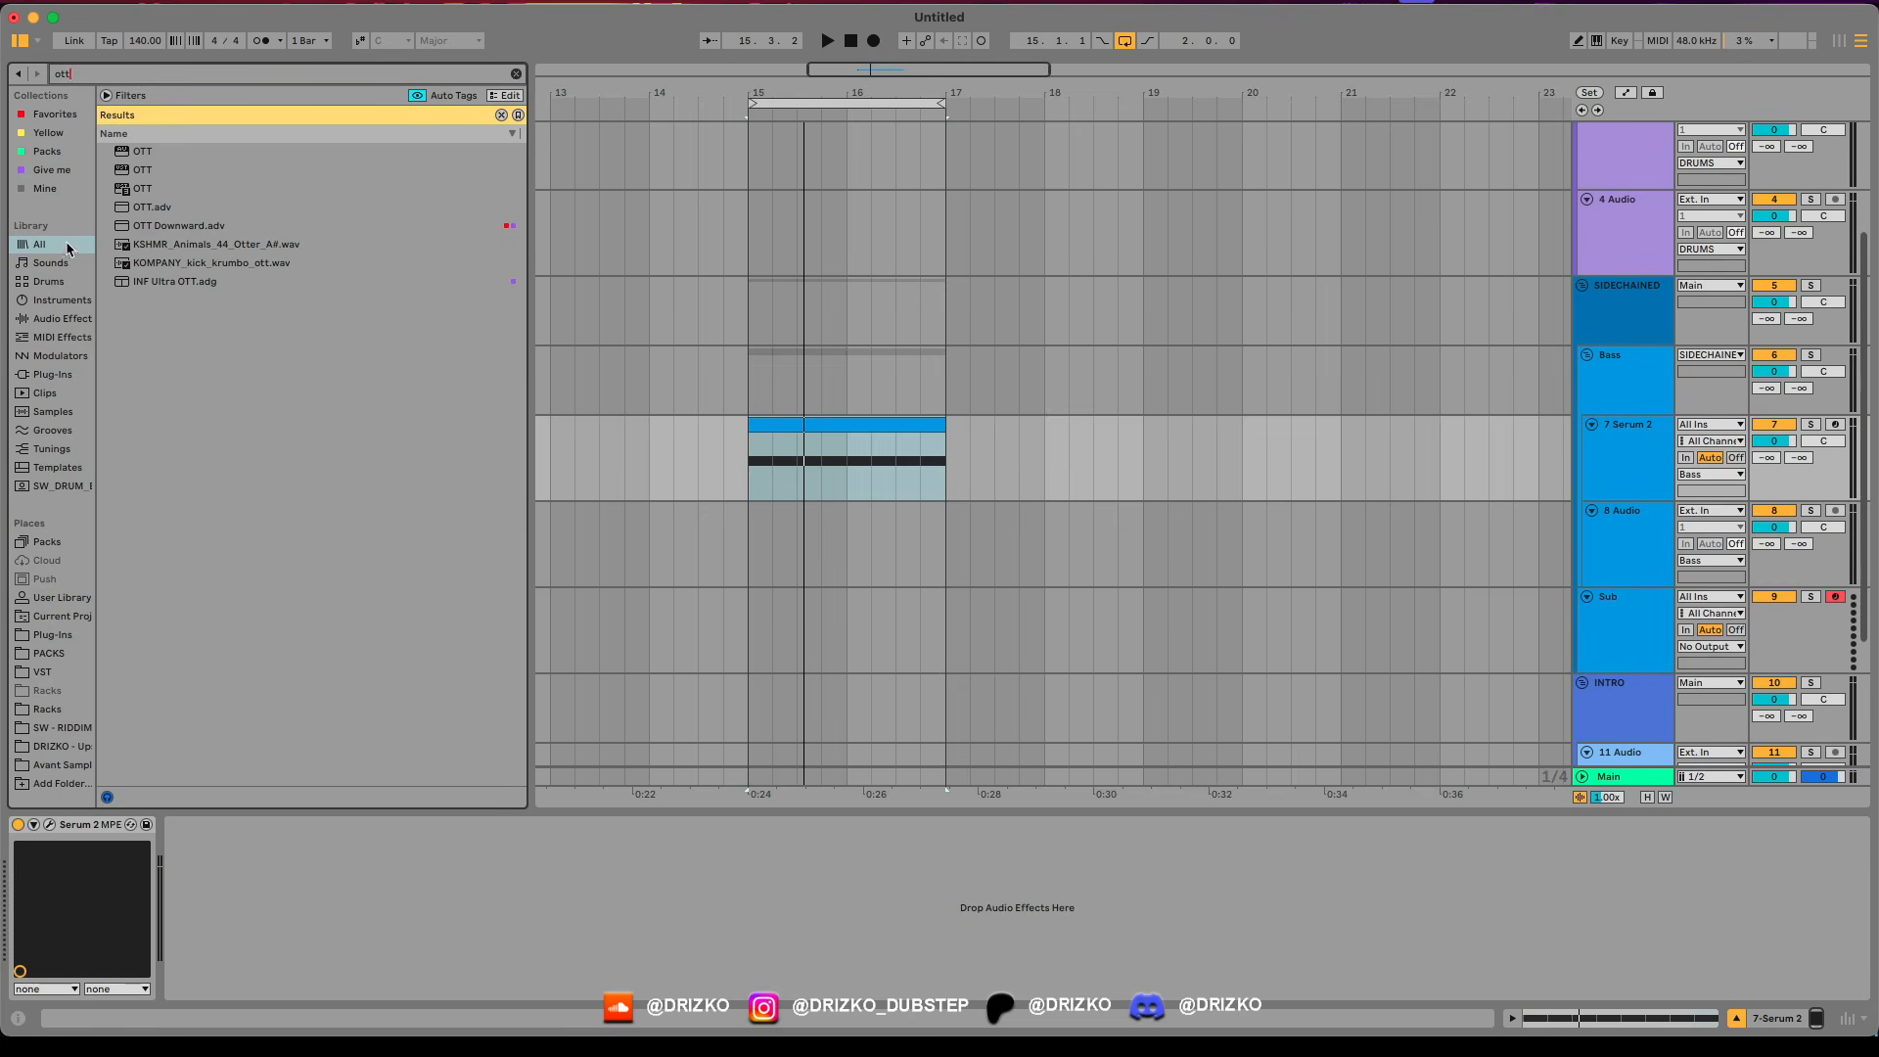
{"action": "double_click", "coordinate": [152, 235]}
{"action": "key", "text": "space"}
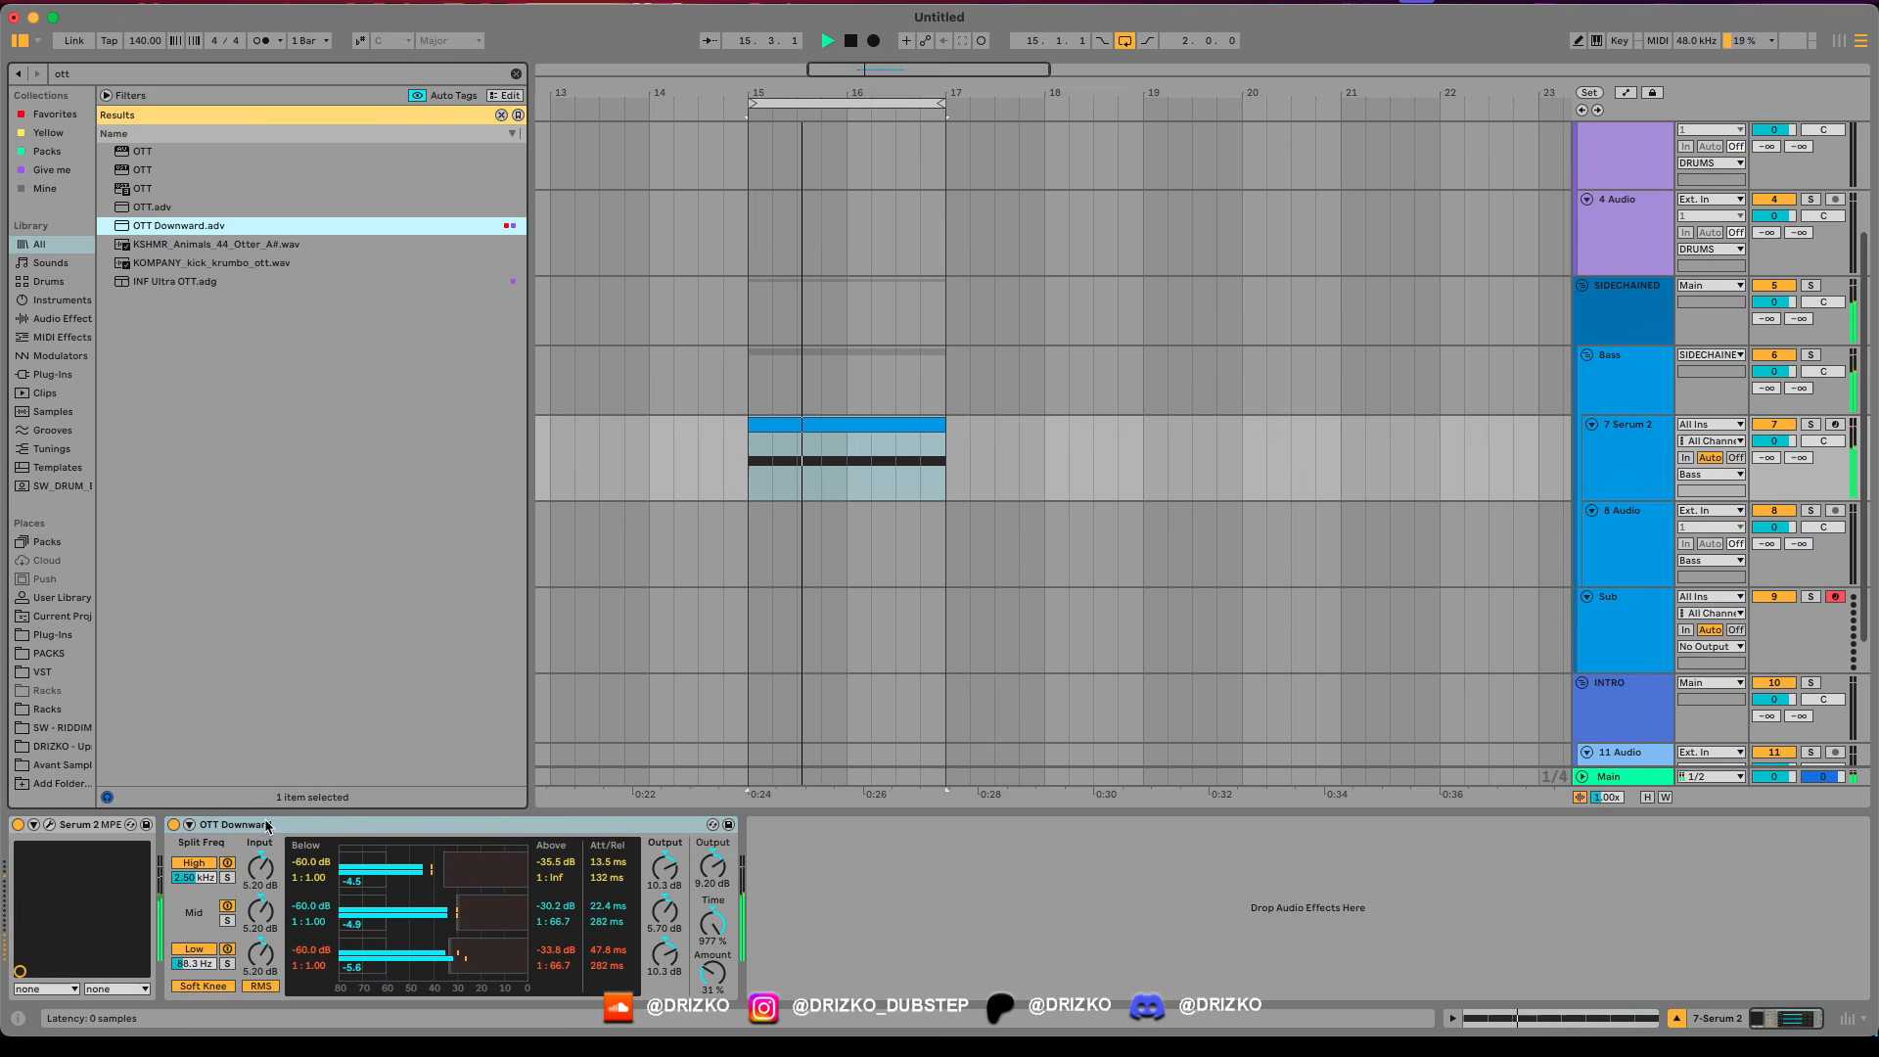
{"action": "double_click", "coordinate": [262, 825]}
{"action": "key", "text": "super+d"}
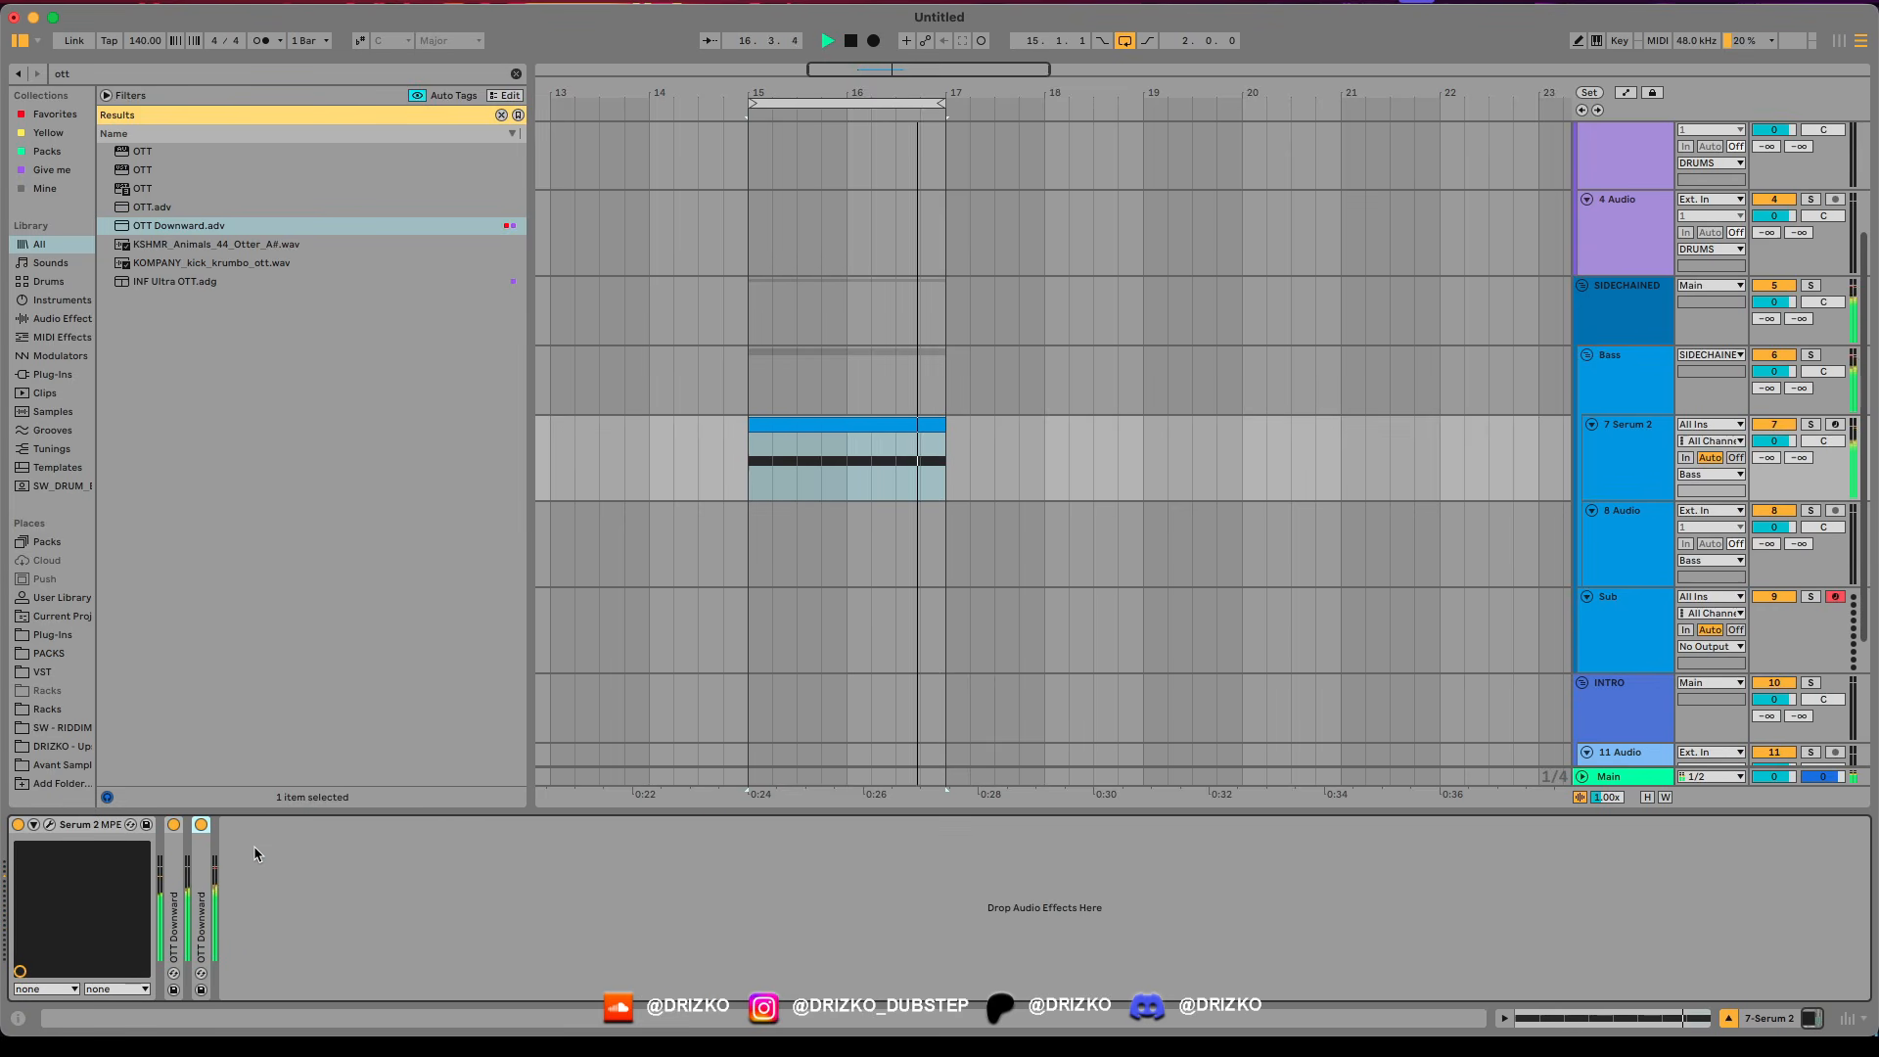
{"action": "key", "text": "space"}
Add the DRIZKO - Verb rack to the chain and set its Reverb Chain Volume to -21.87 dB during playback.
{"action": "key", "text": "super+f"}
{"action": "type", "text": "drizk"}
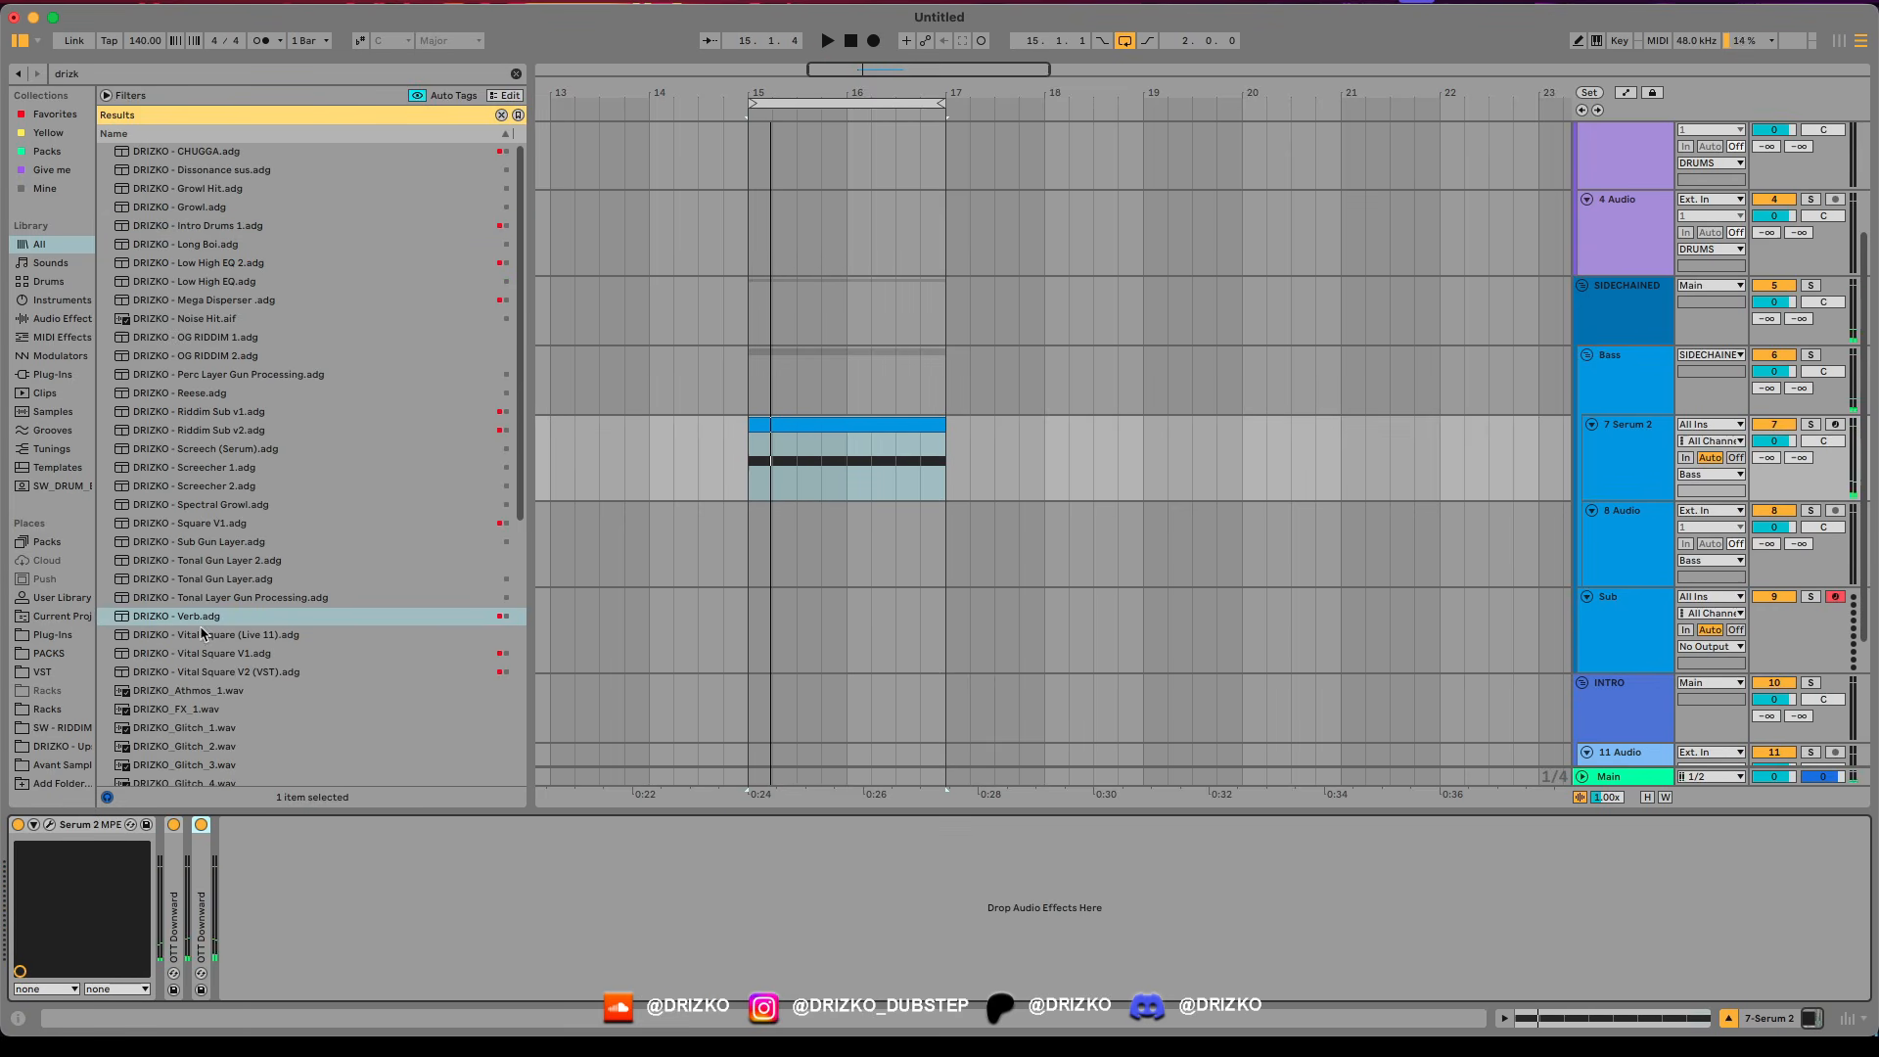
{"action": "double_click", "coordinate": [164, 620]}
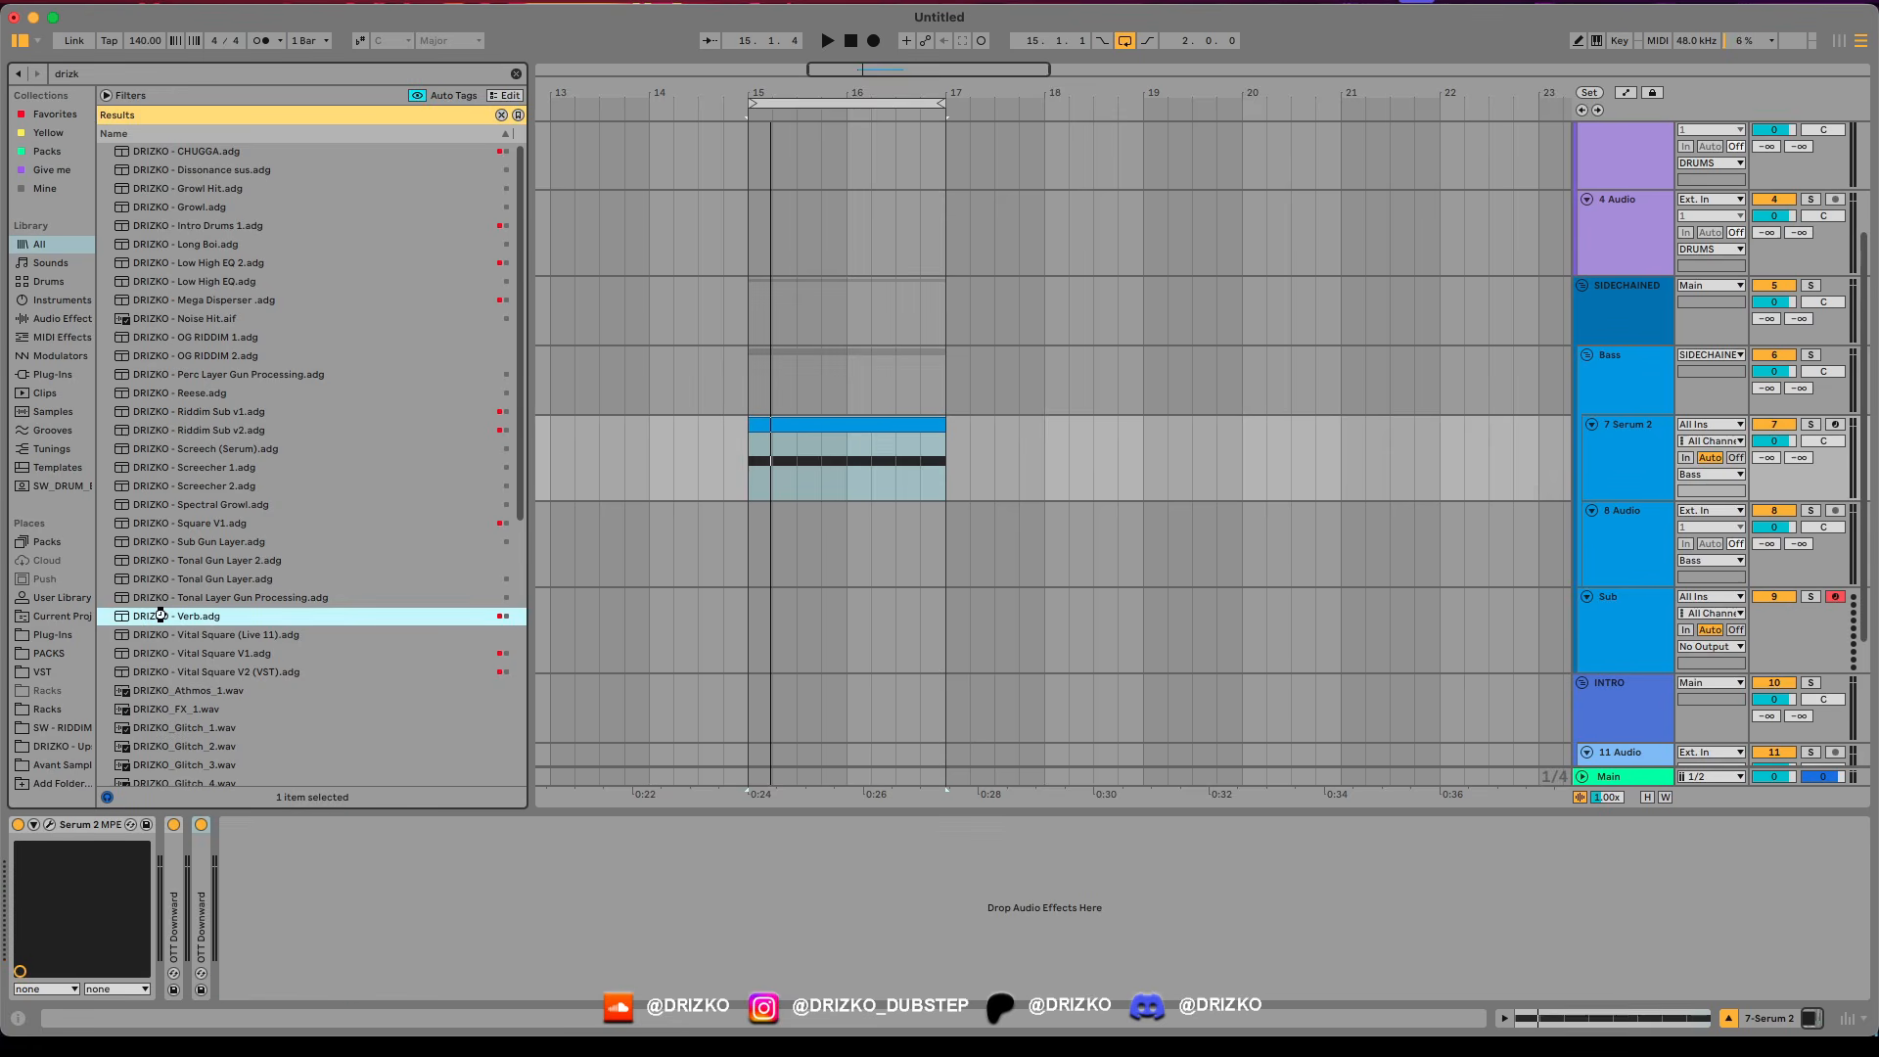
{"action": "key", "text": "space"}
{"action": "left_click_drag", "start_coordinate": [290, 966], "coordinate": [290, 952]}
{"action": "key", "text": "space"}
Add a Reason Rack Plugin Effect containing an RV7000 MkII reverb and set the reverb's decay to about 7.
{"action": "key", "text": "super+f"}
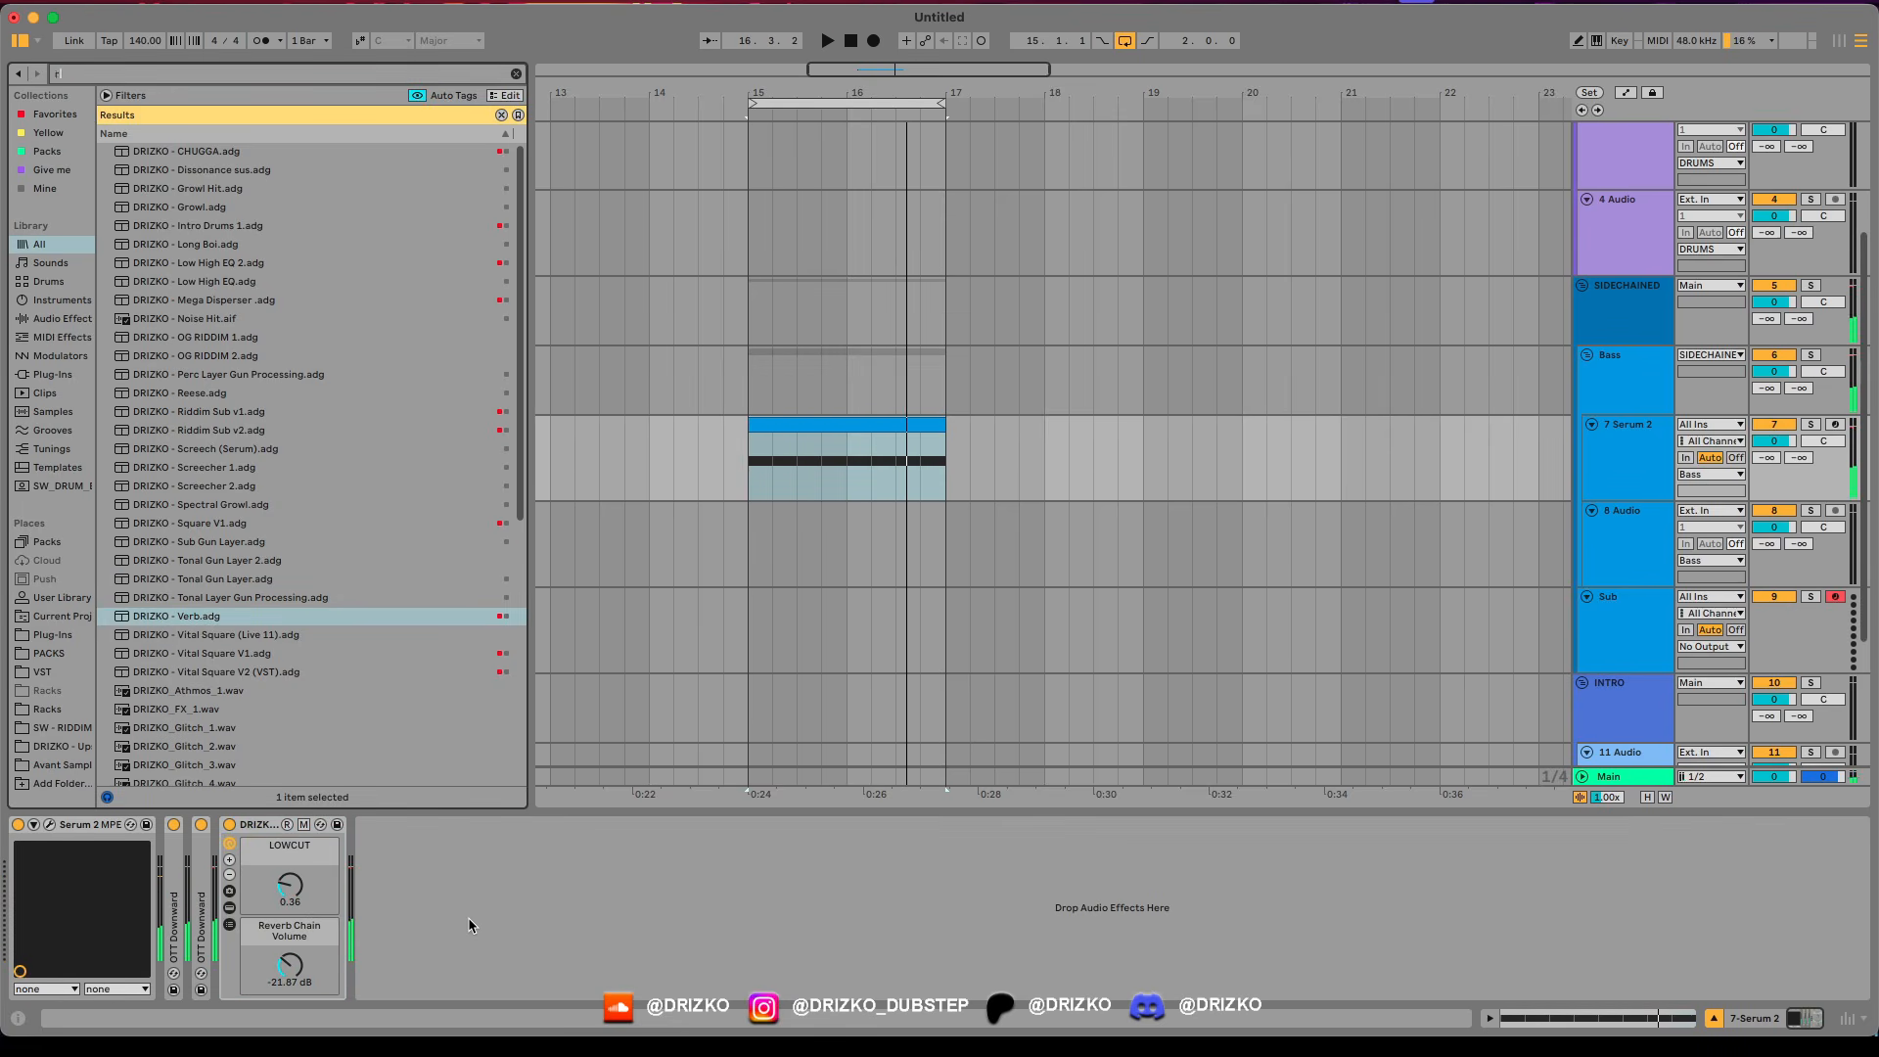
{"action": "type", "text": "reason"}
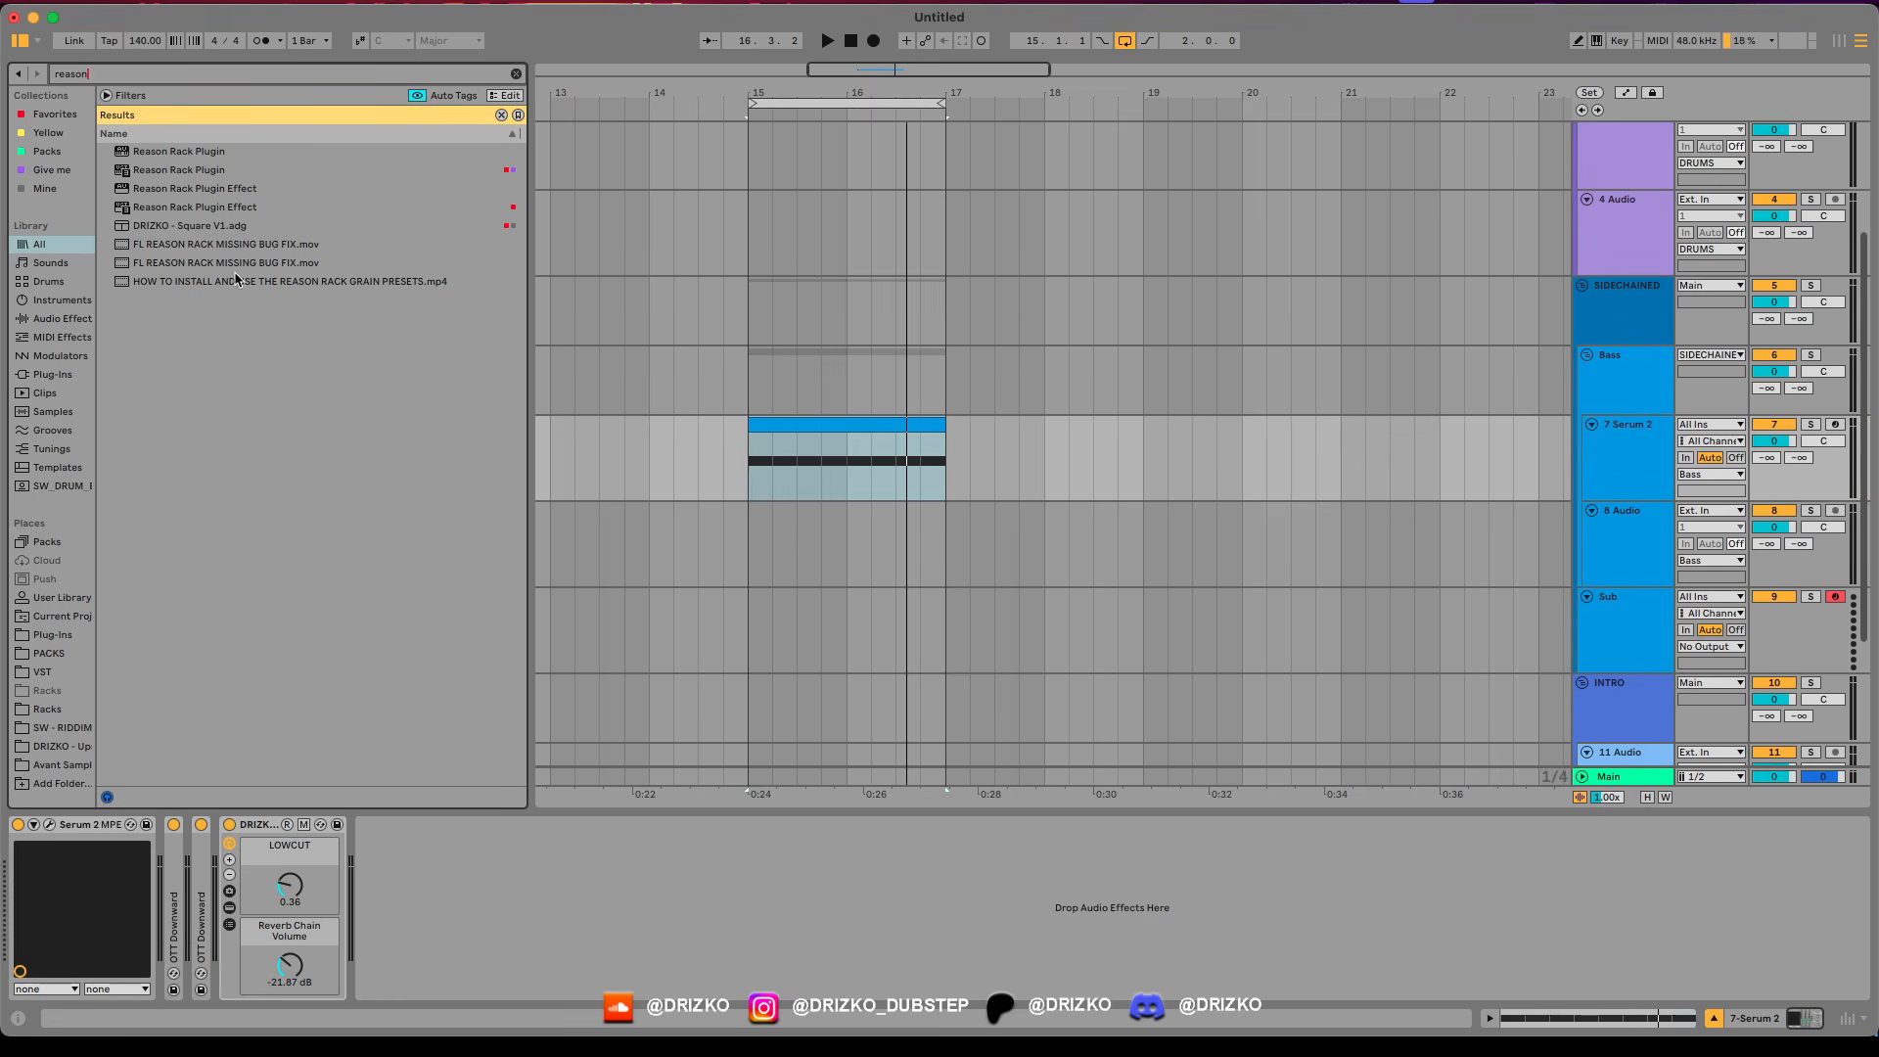
{"action": "double_click", "coordinate": [152, 207]}
{"action": "key", "text": "space"}
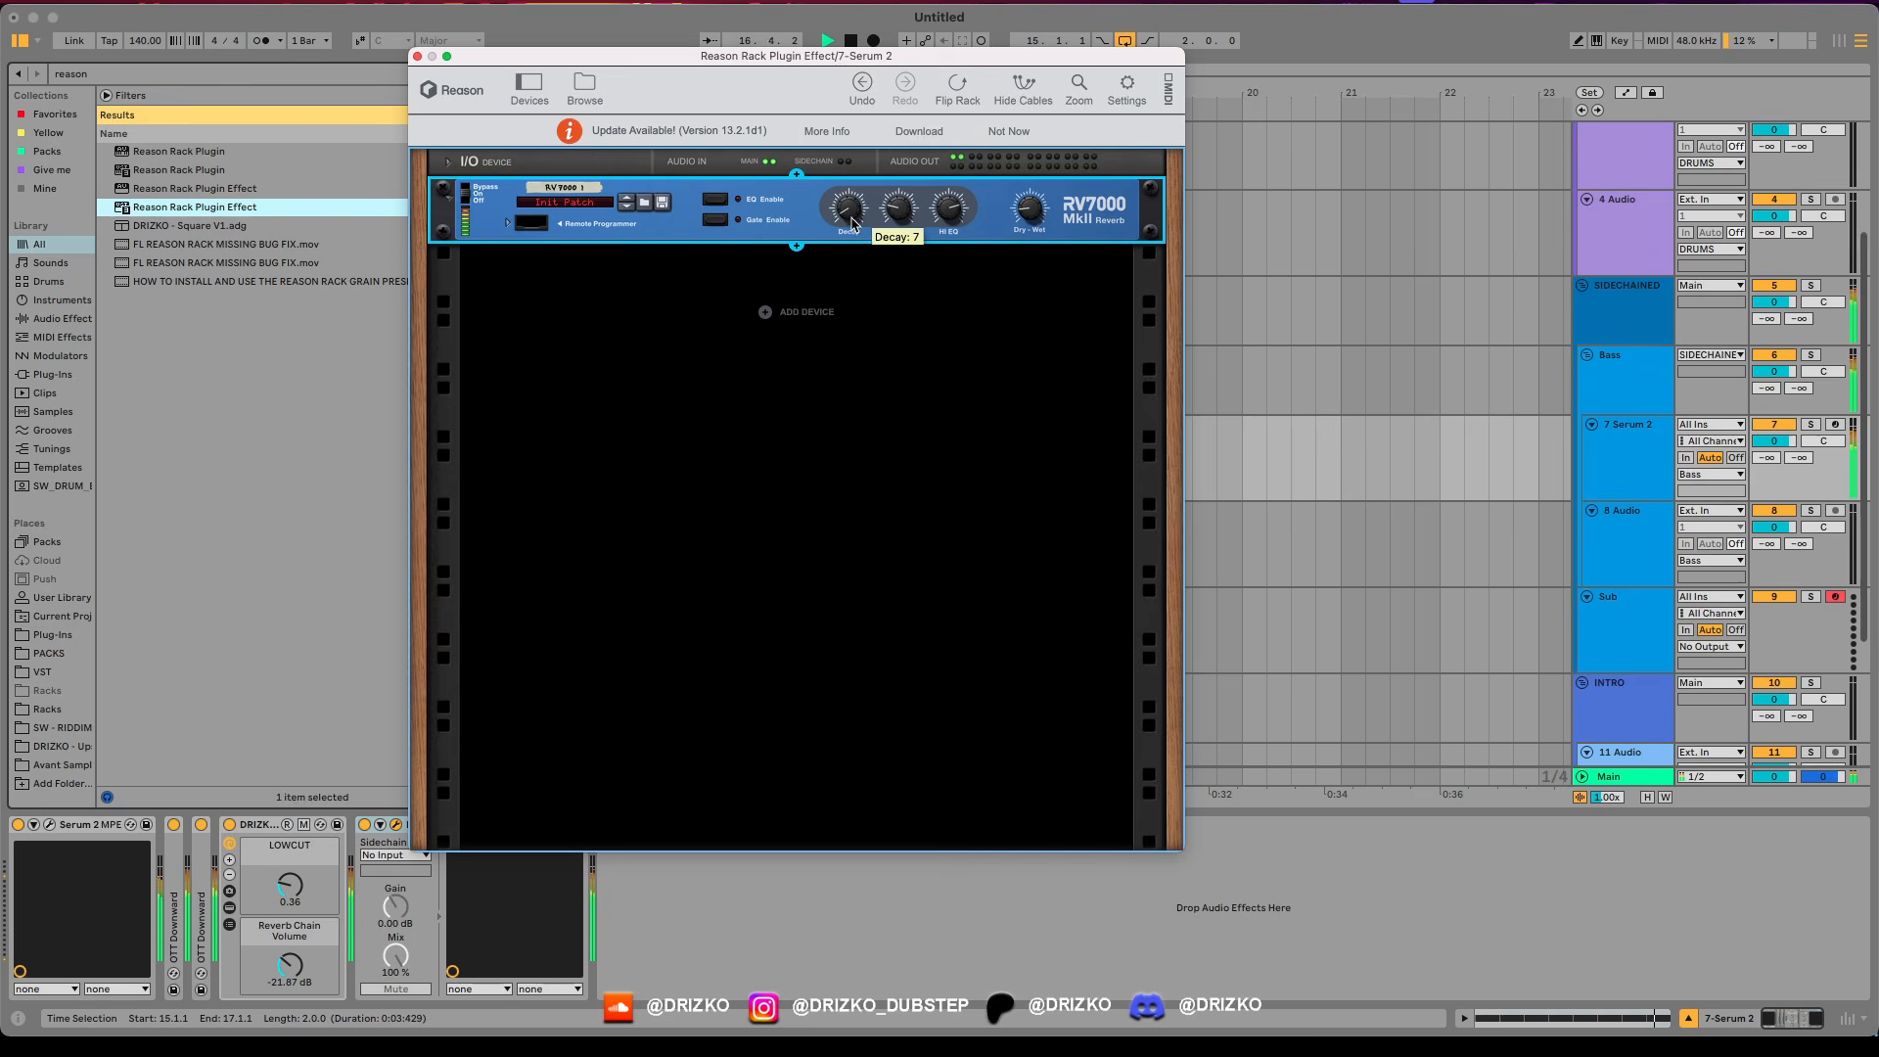
Add an EQ Eight at the end of the chain and raise one band in the high frequencies.
{"action": "key", "text": "super+f"}
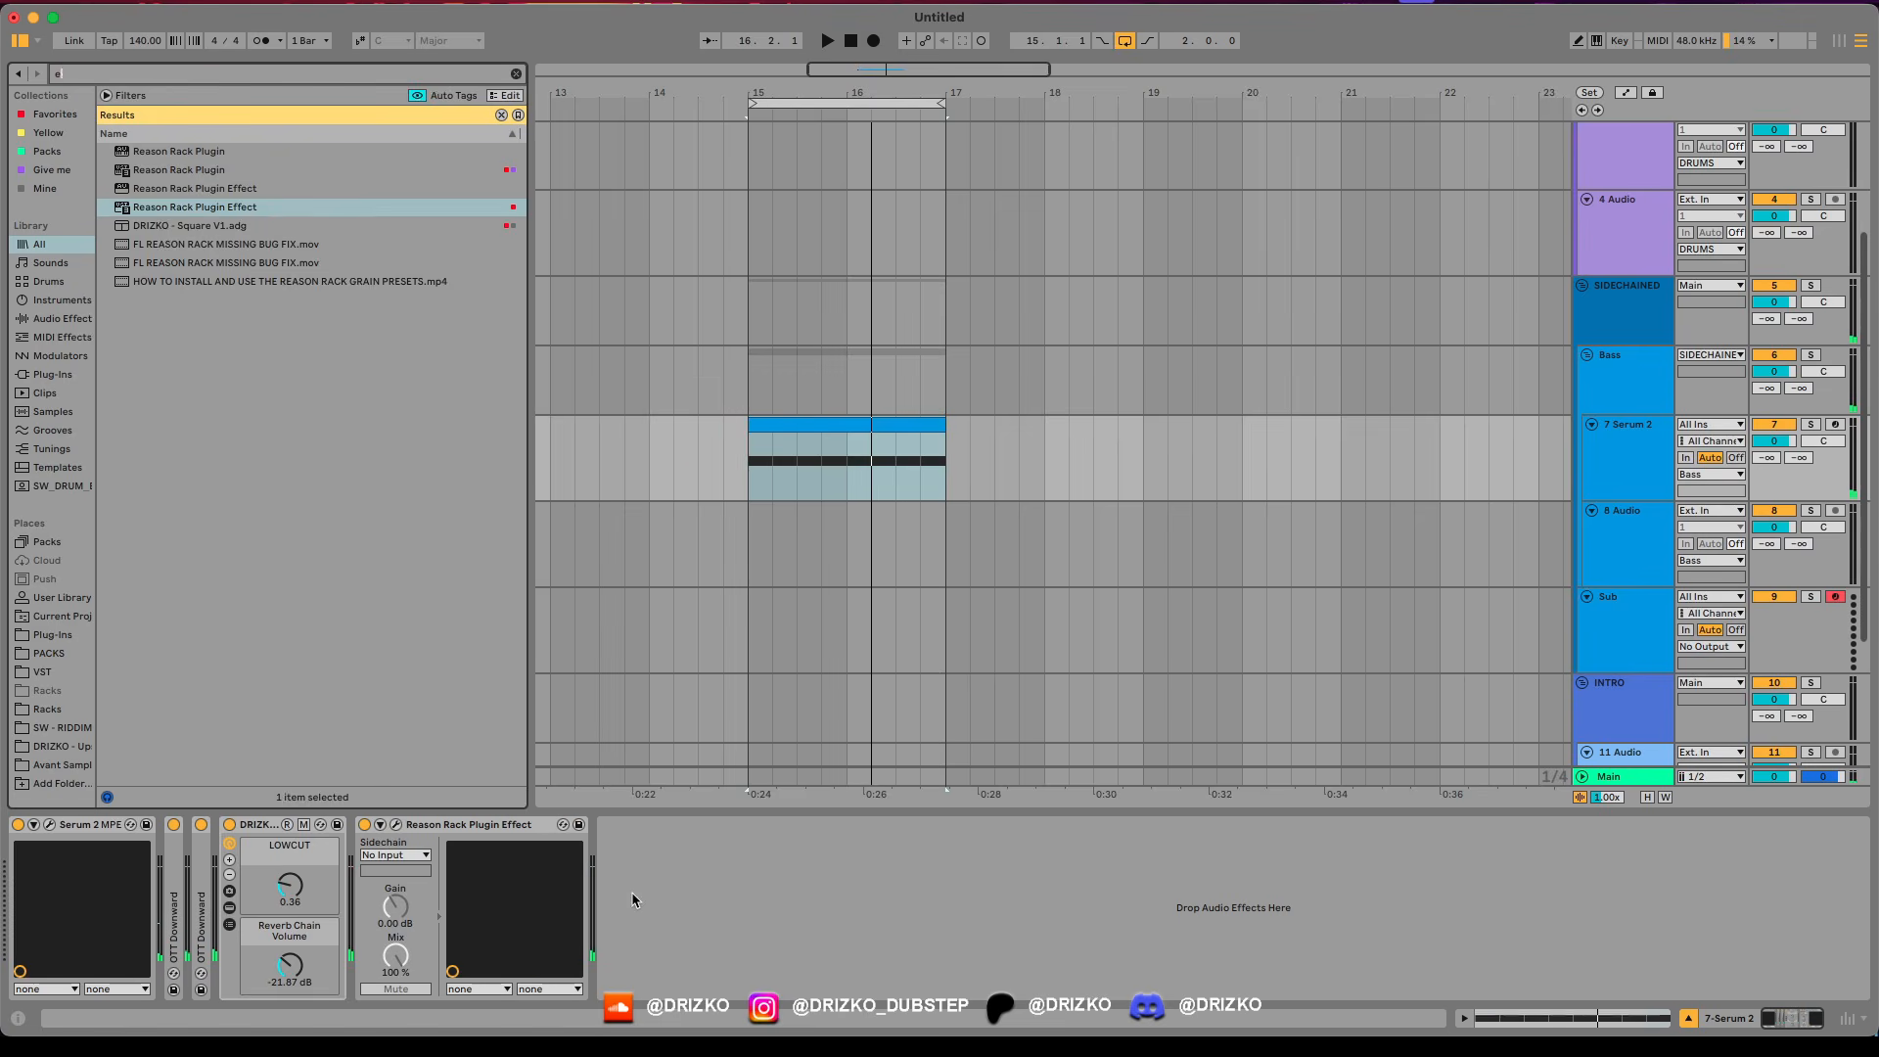
{"action": "type", "text": "eq"}
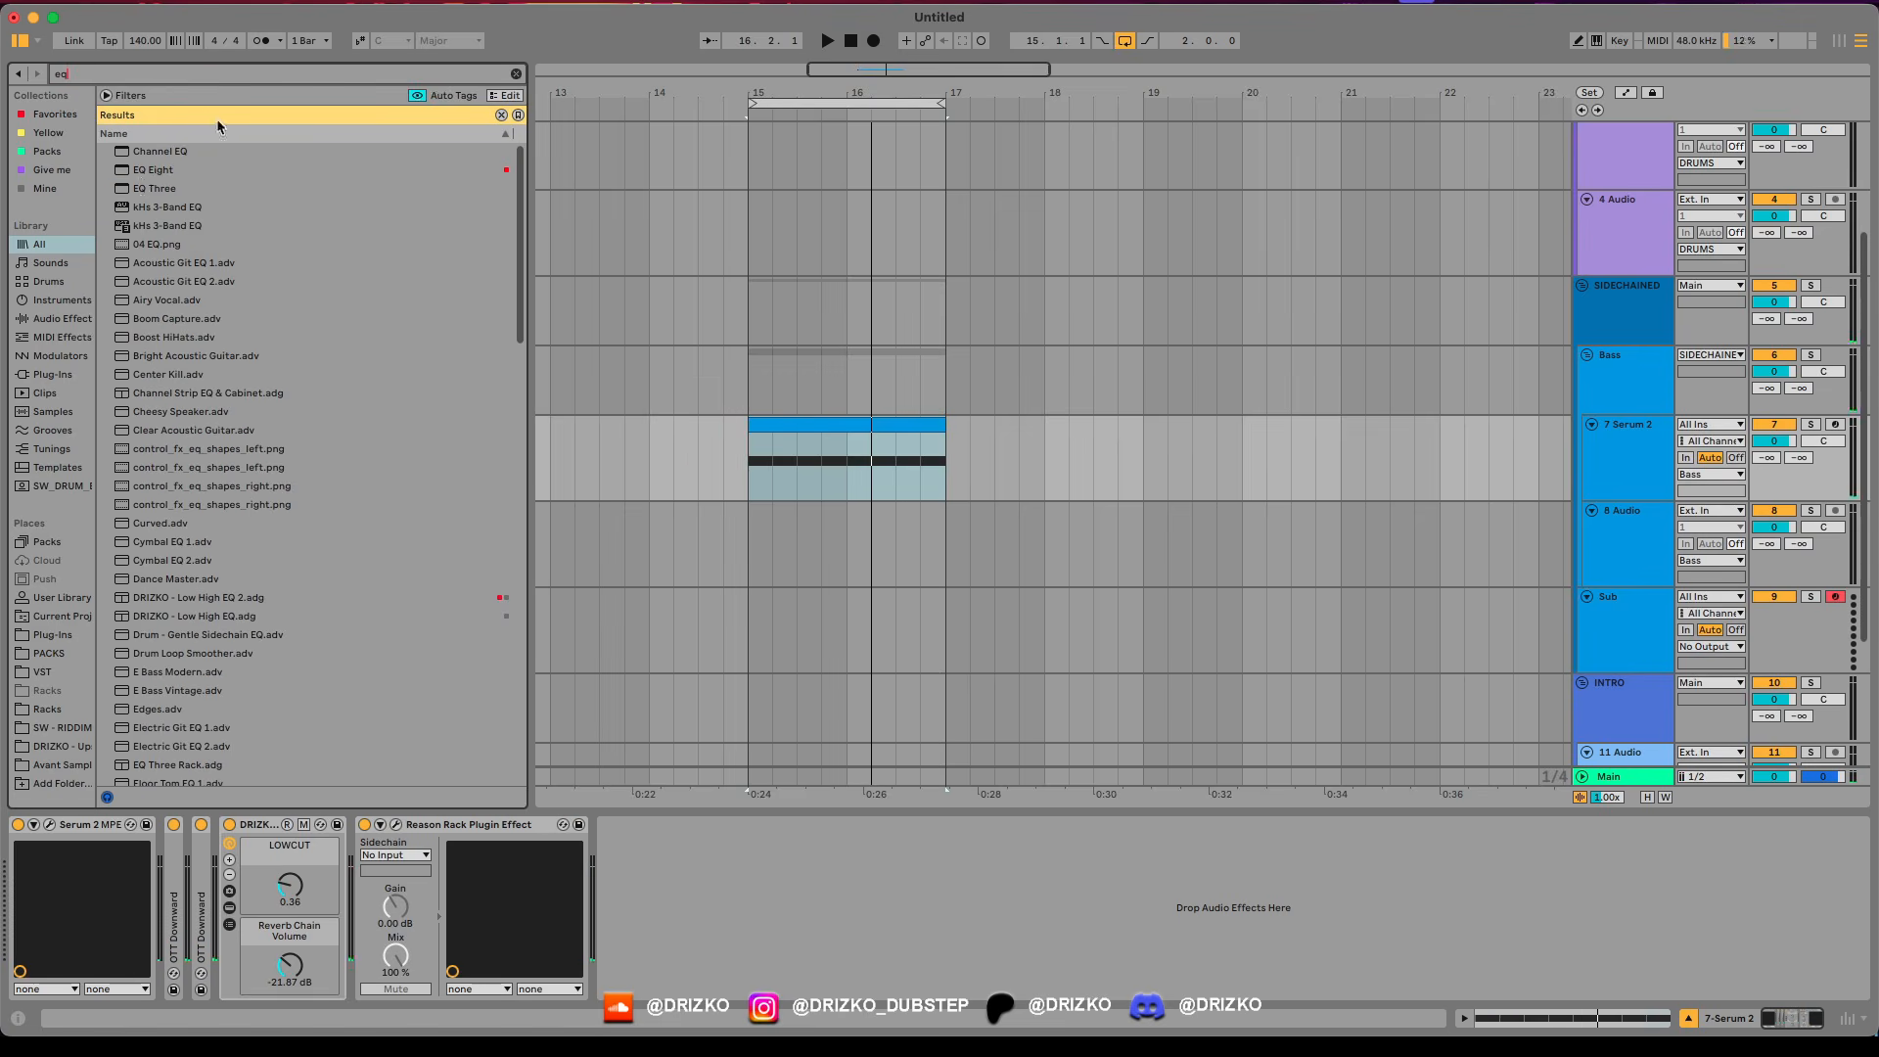
{"action": "double_click", "coordinate": [157, 169]}
{"action": "key", "text": "space"}
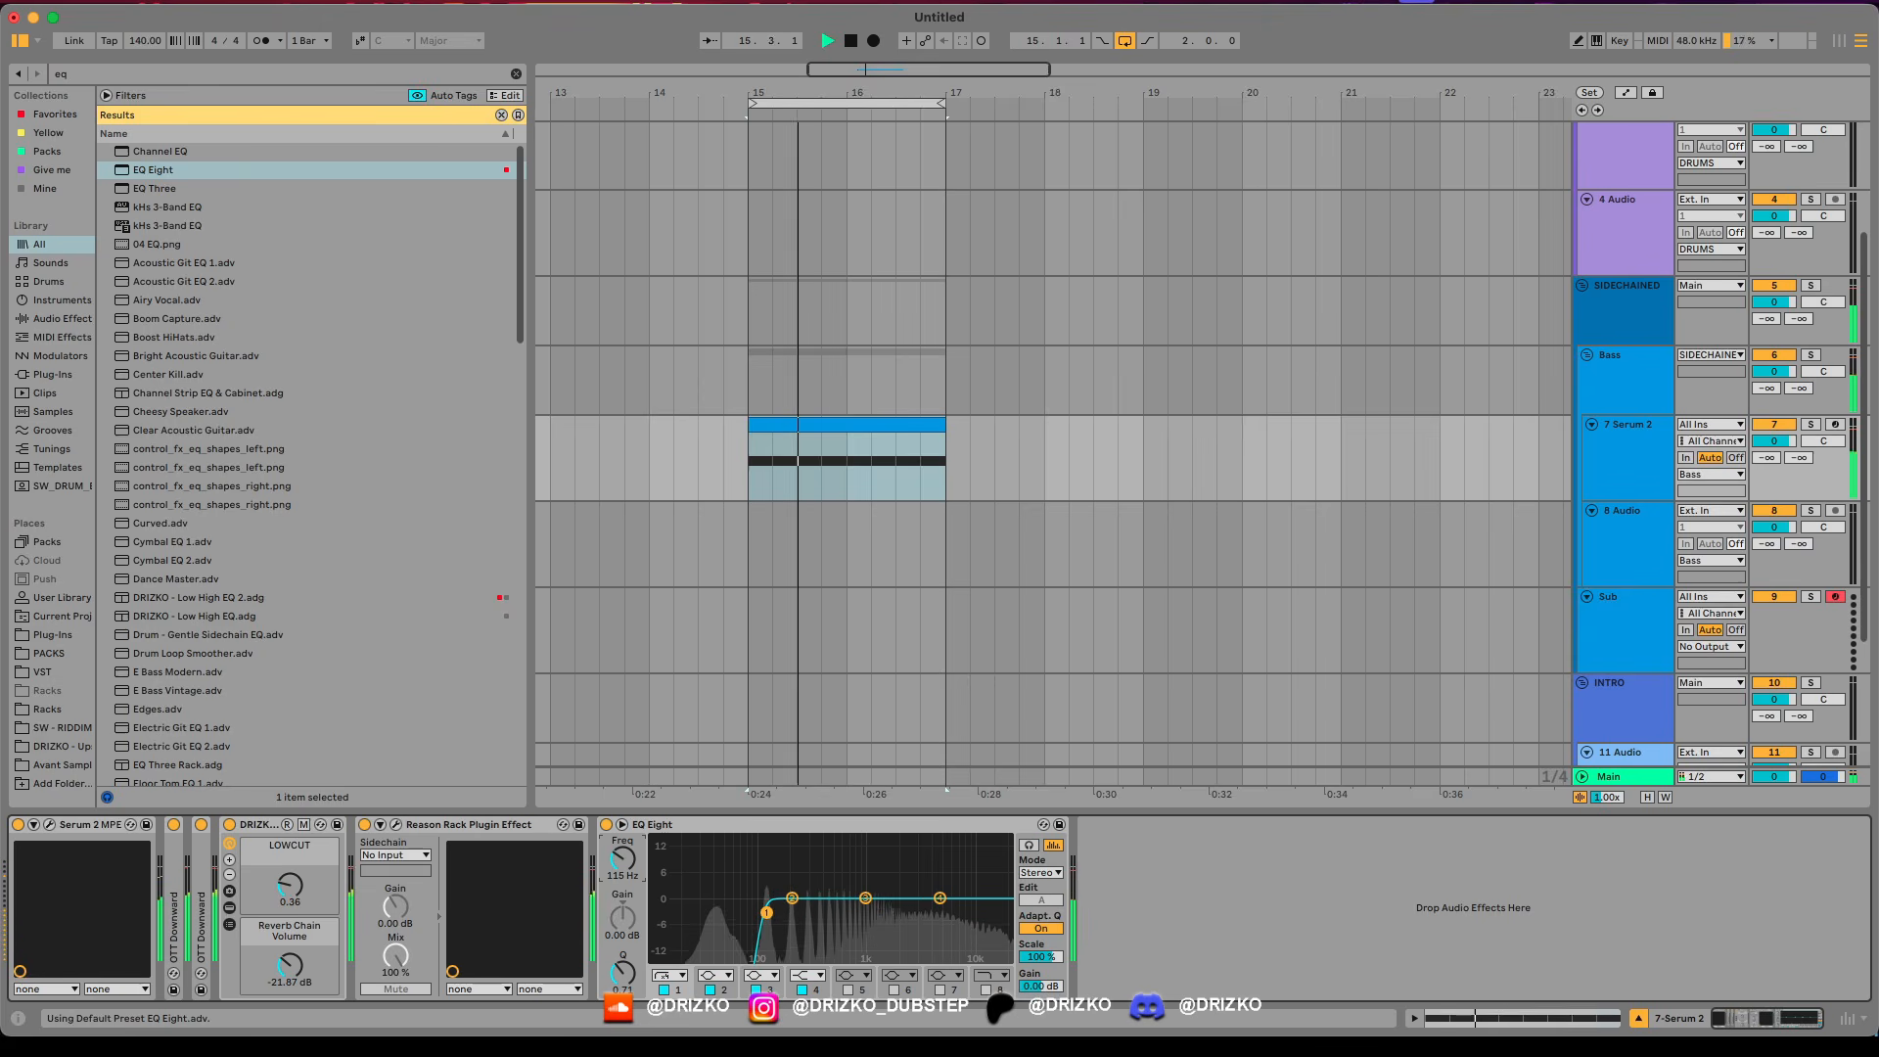
{"action": "left_click_drag", "start_coordinate": [865, 899], "coordinate": [933, 883]}
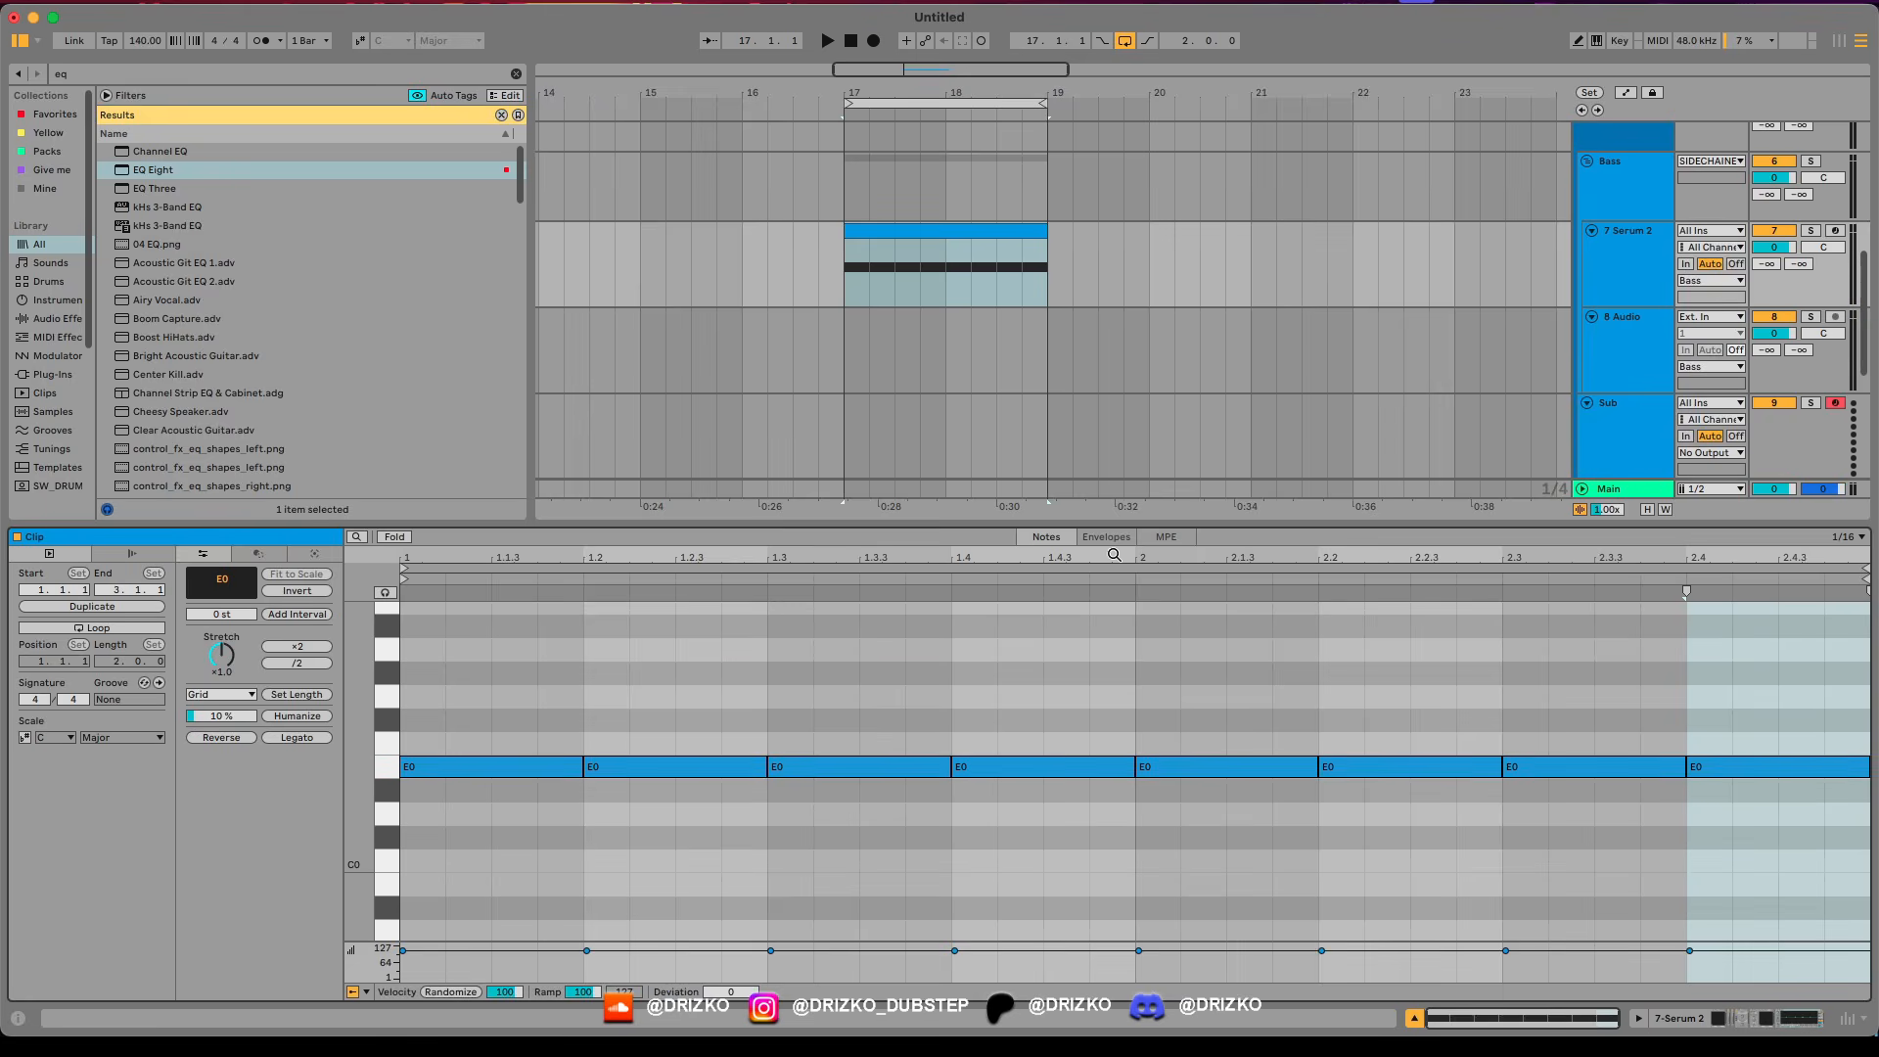
Draw the clip's MIDI Ctrl Pitch Bend envelope with a peak of about 1190 at beat 1.2 and a dip to about -1550 before 1.3.
{"action": "left_click", "coordinate": [1106, 536]}
{"action": "left_click", "coordinate": [427, 992]}
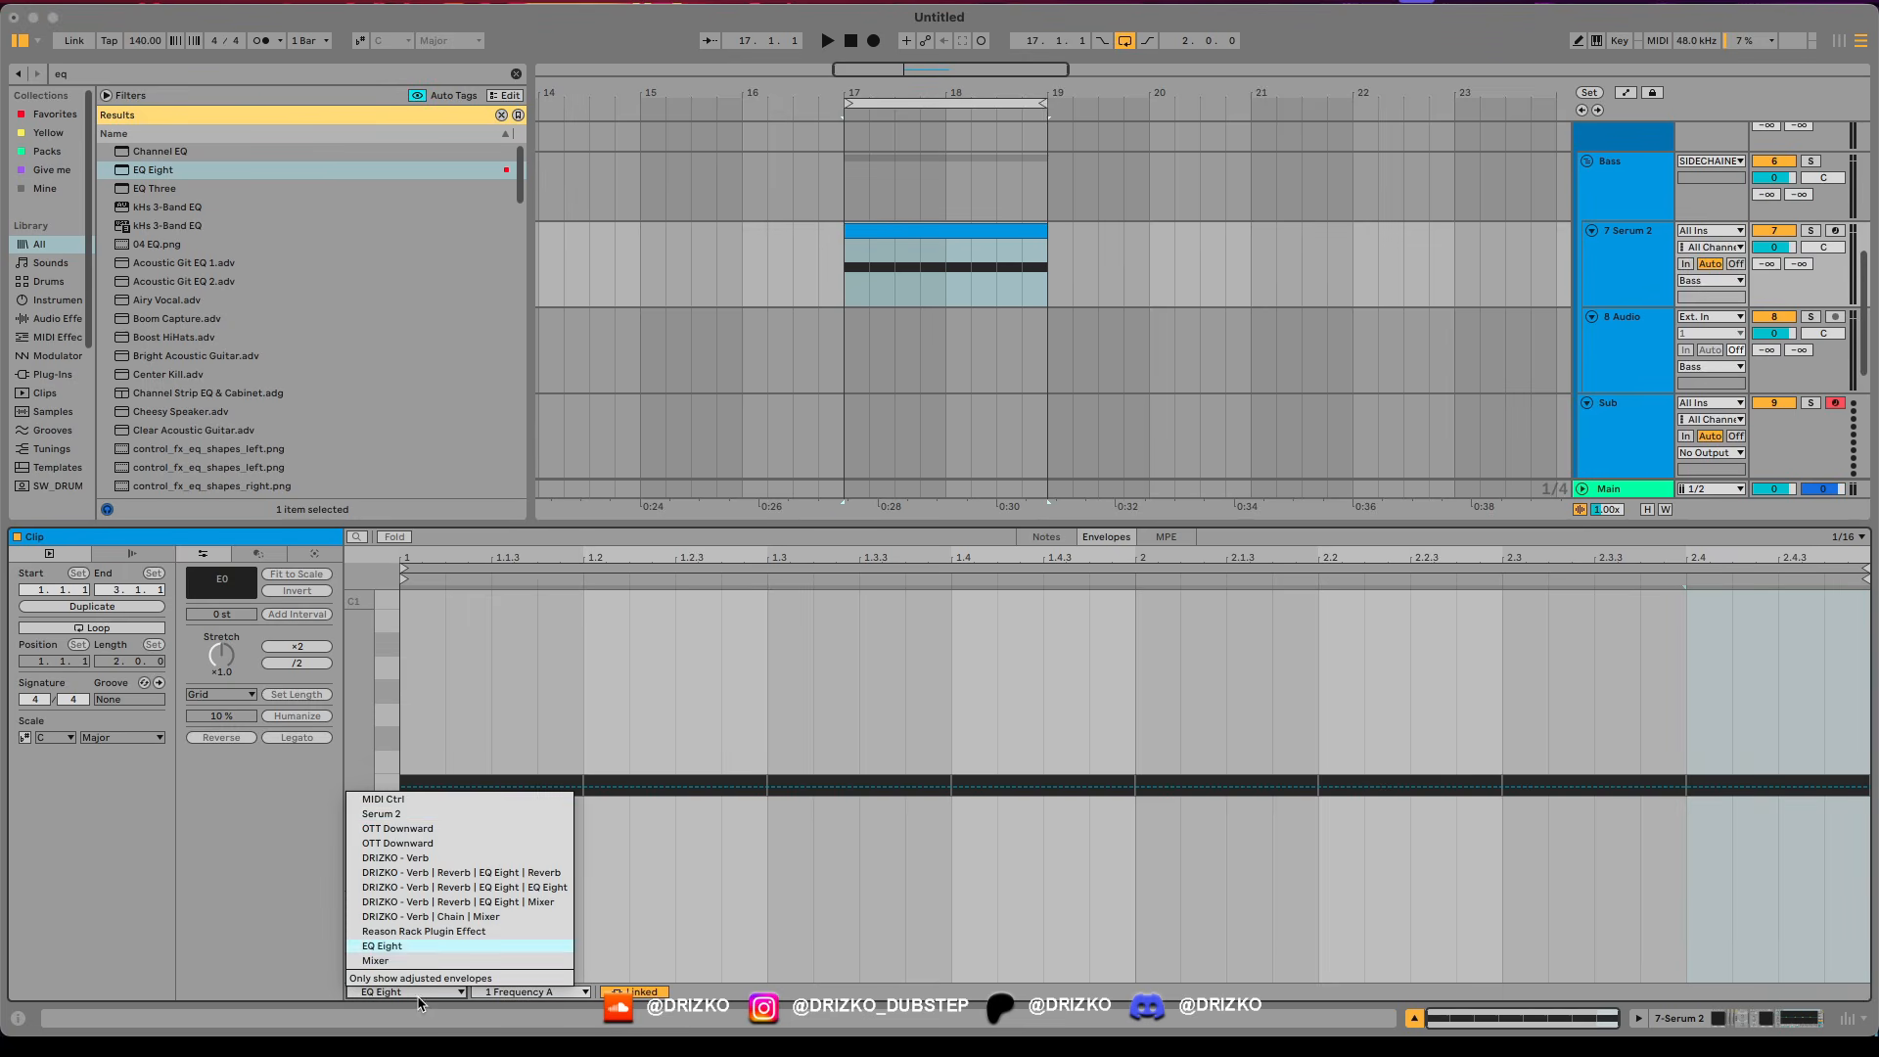
{"action": "left_click", "coordinate": [382, 808]}
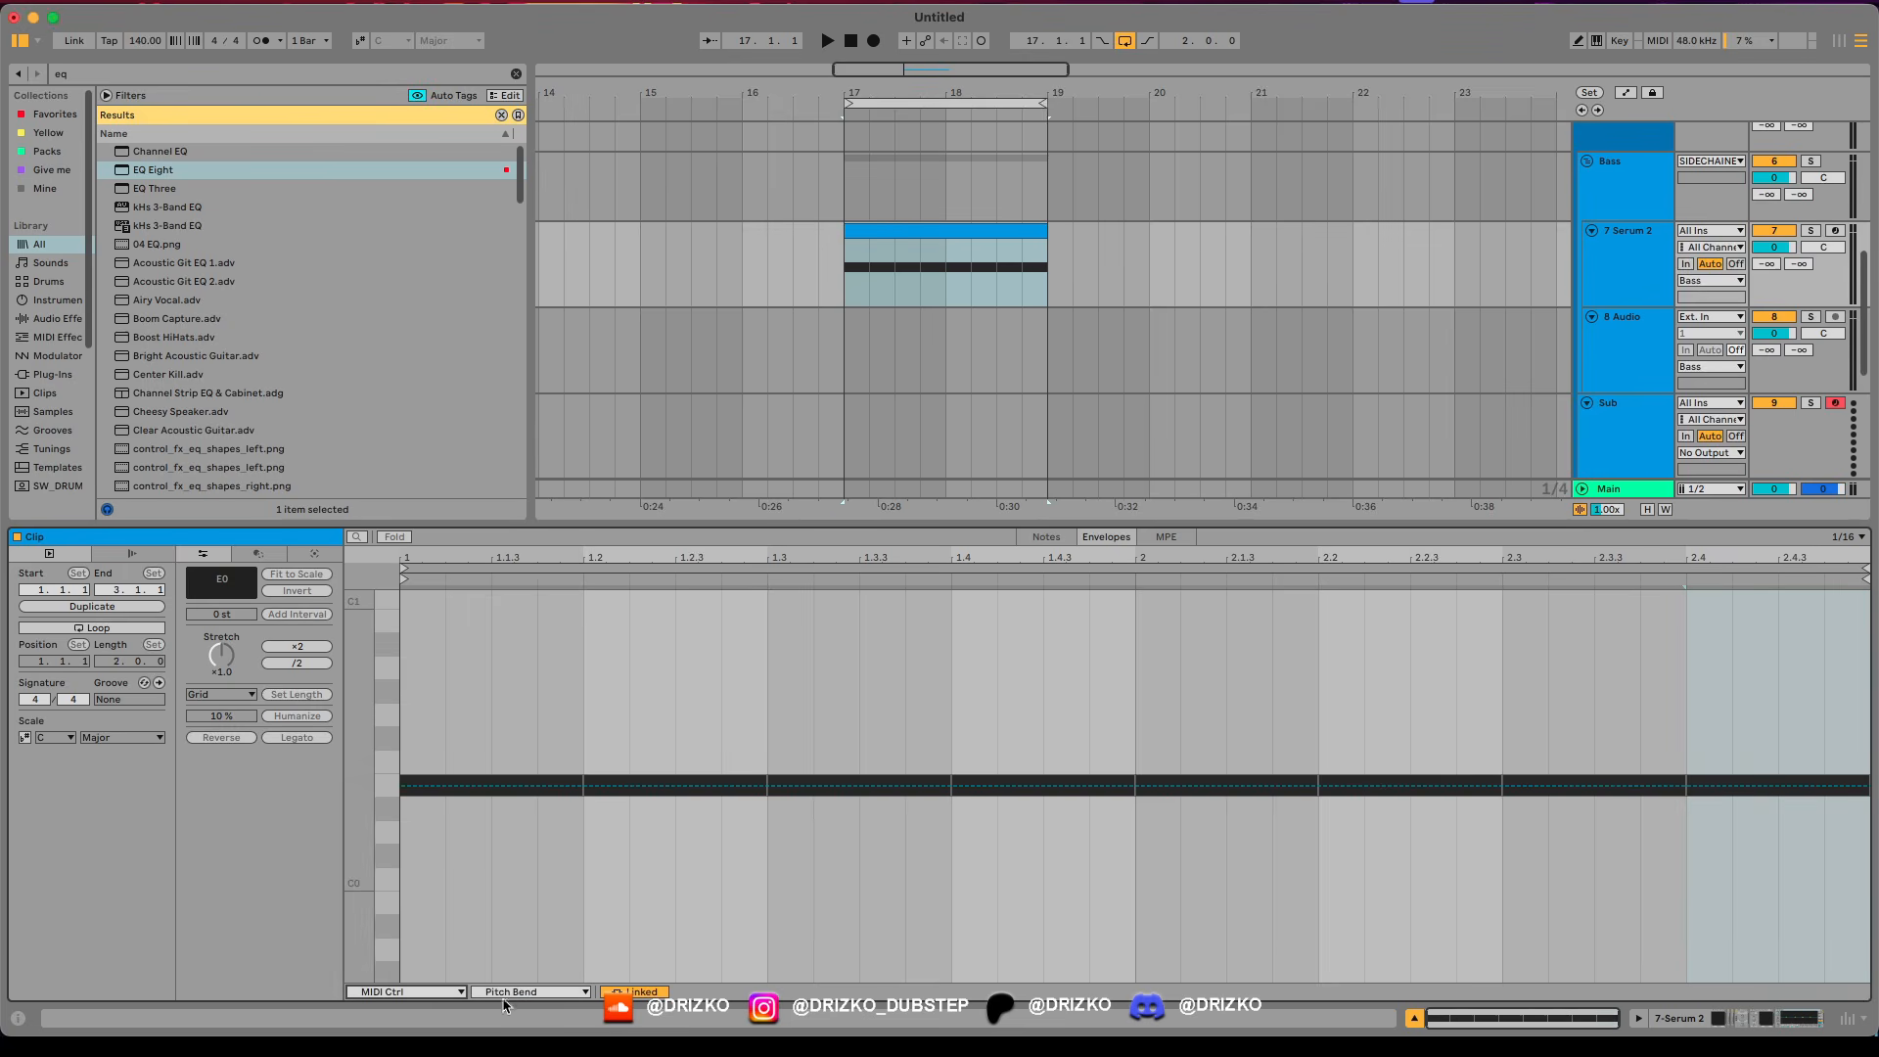
{"action": "left_click", "coordinate": [403, 787]}
{"action": "left_click_drag", "start_coordinate": [588, 790], "coordinate": [585, 759]}
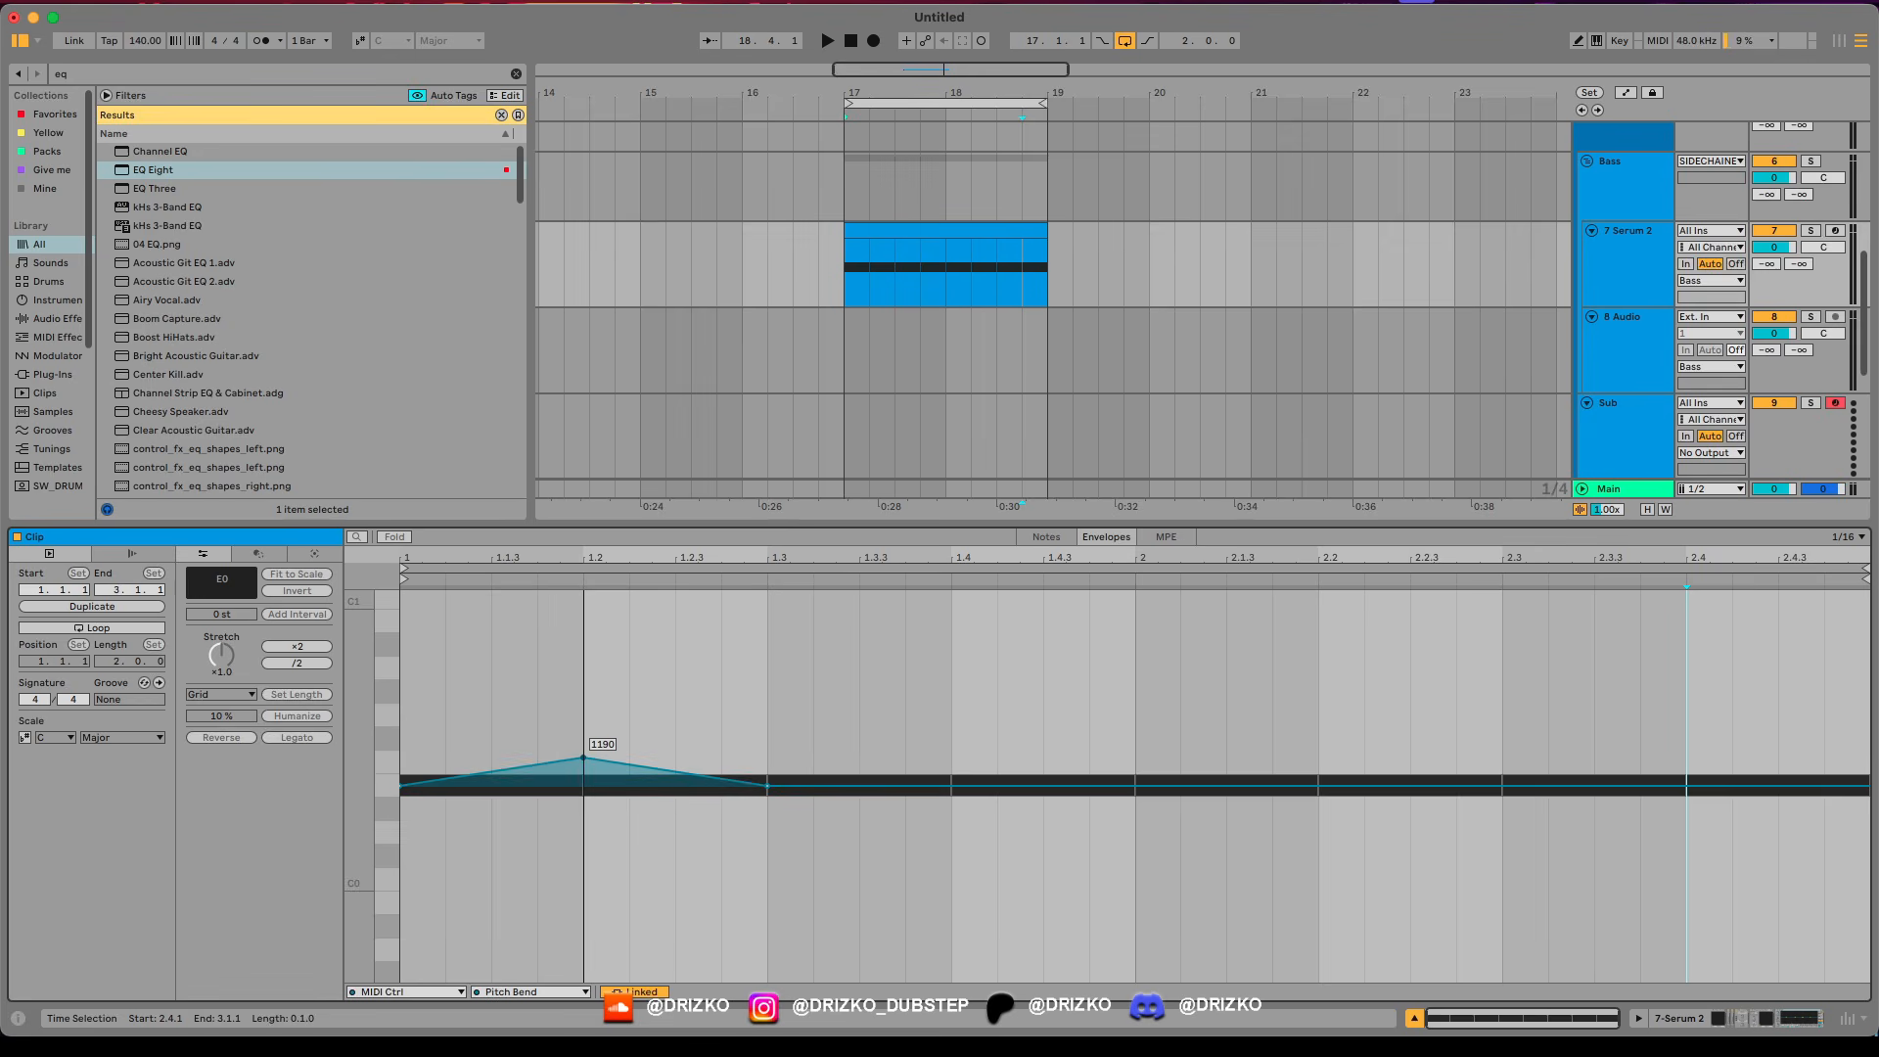
{"action": "key", "text": "space"}
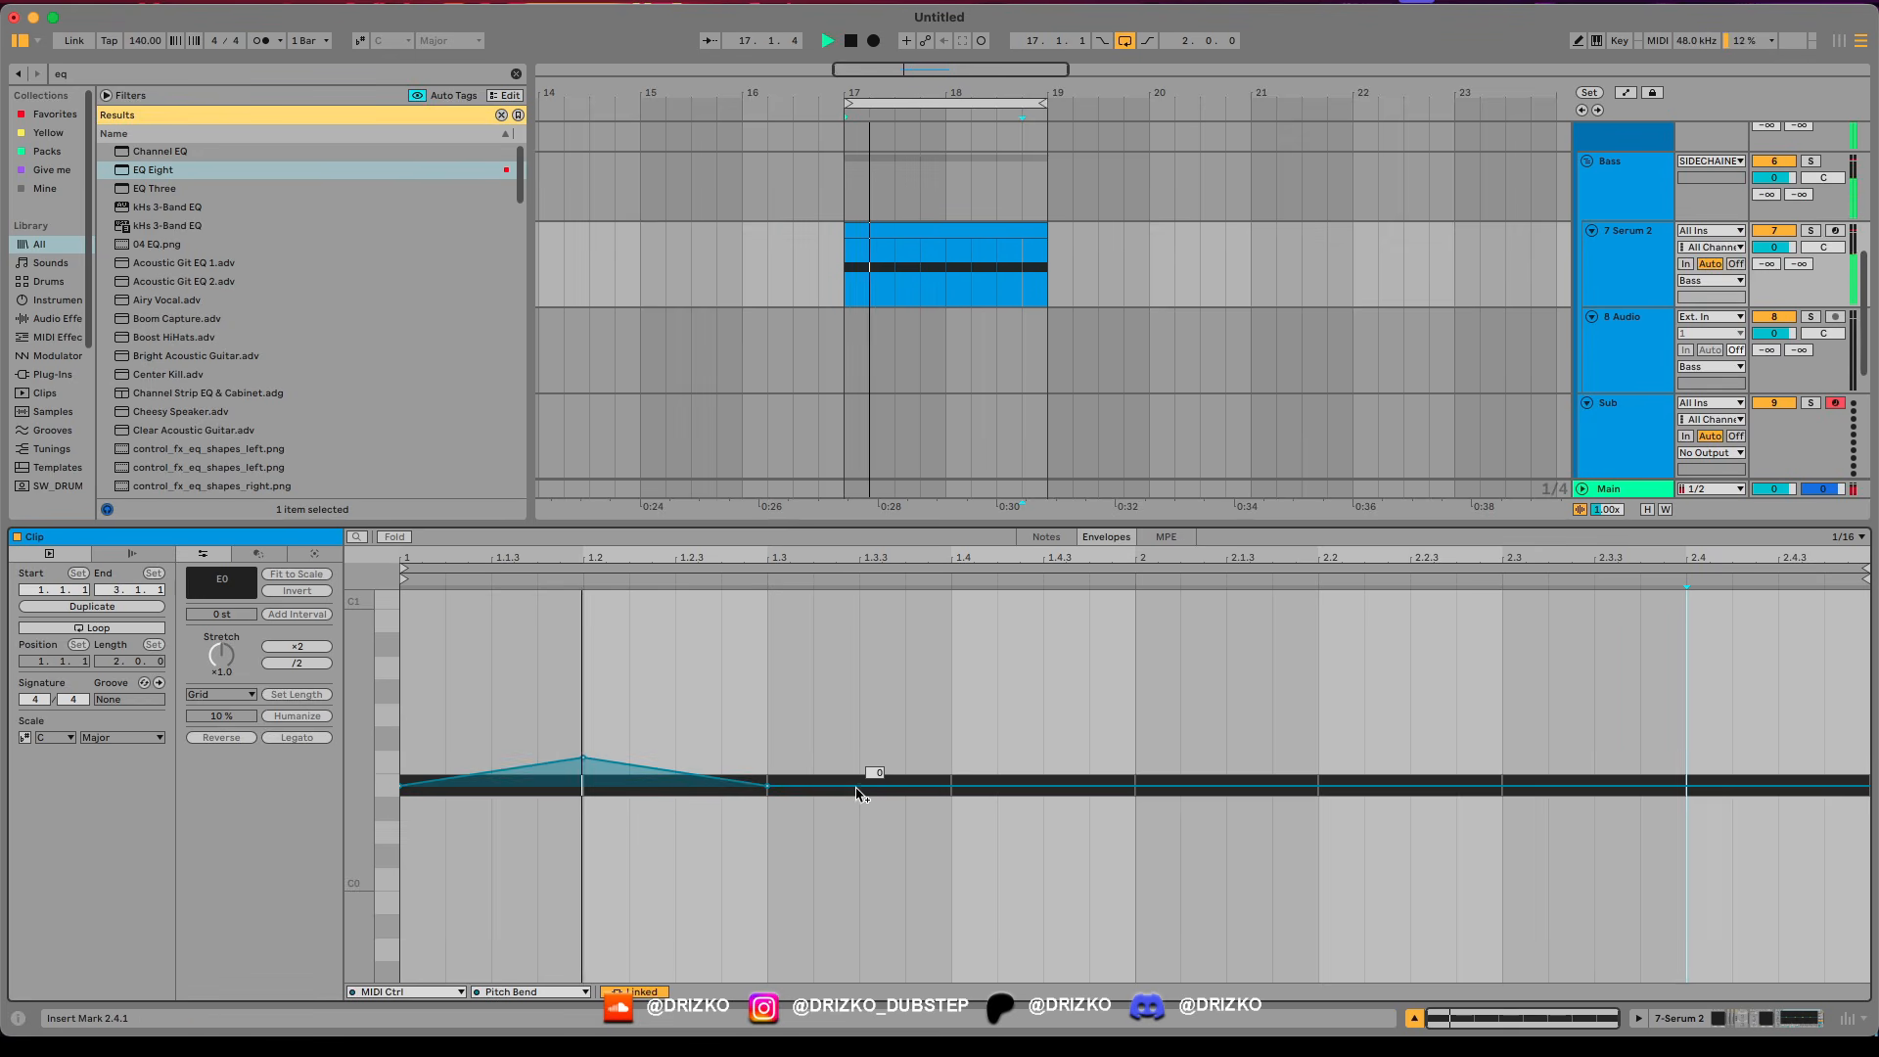
{"action": "left_click_drag", "start_coordinate": [721, 779], "coordinate": [721, 822]}
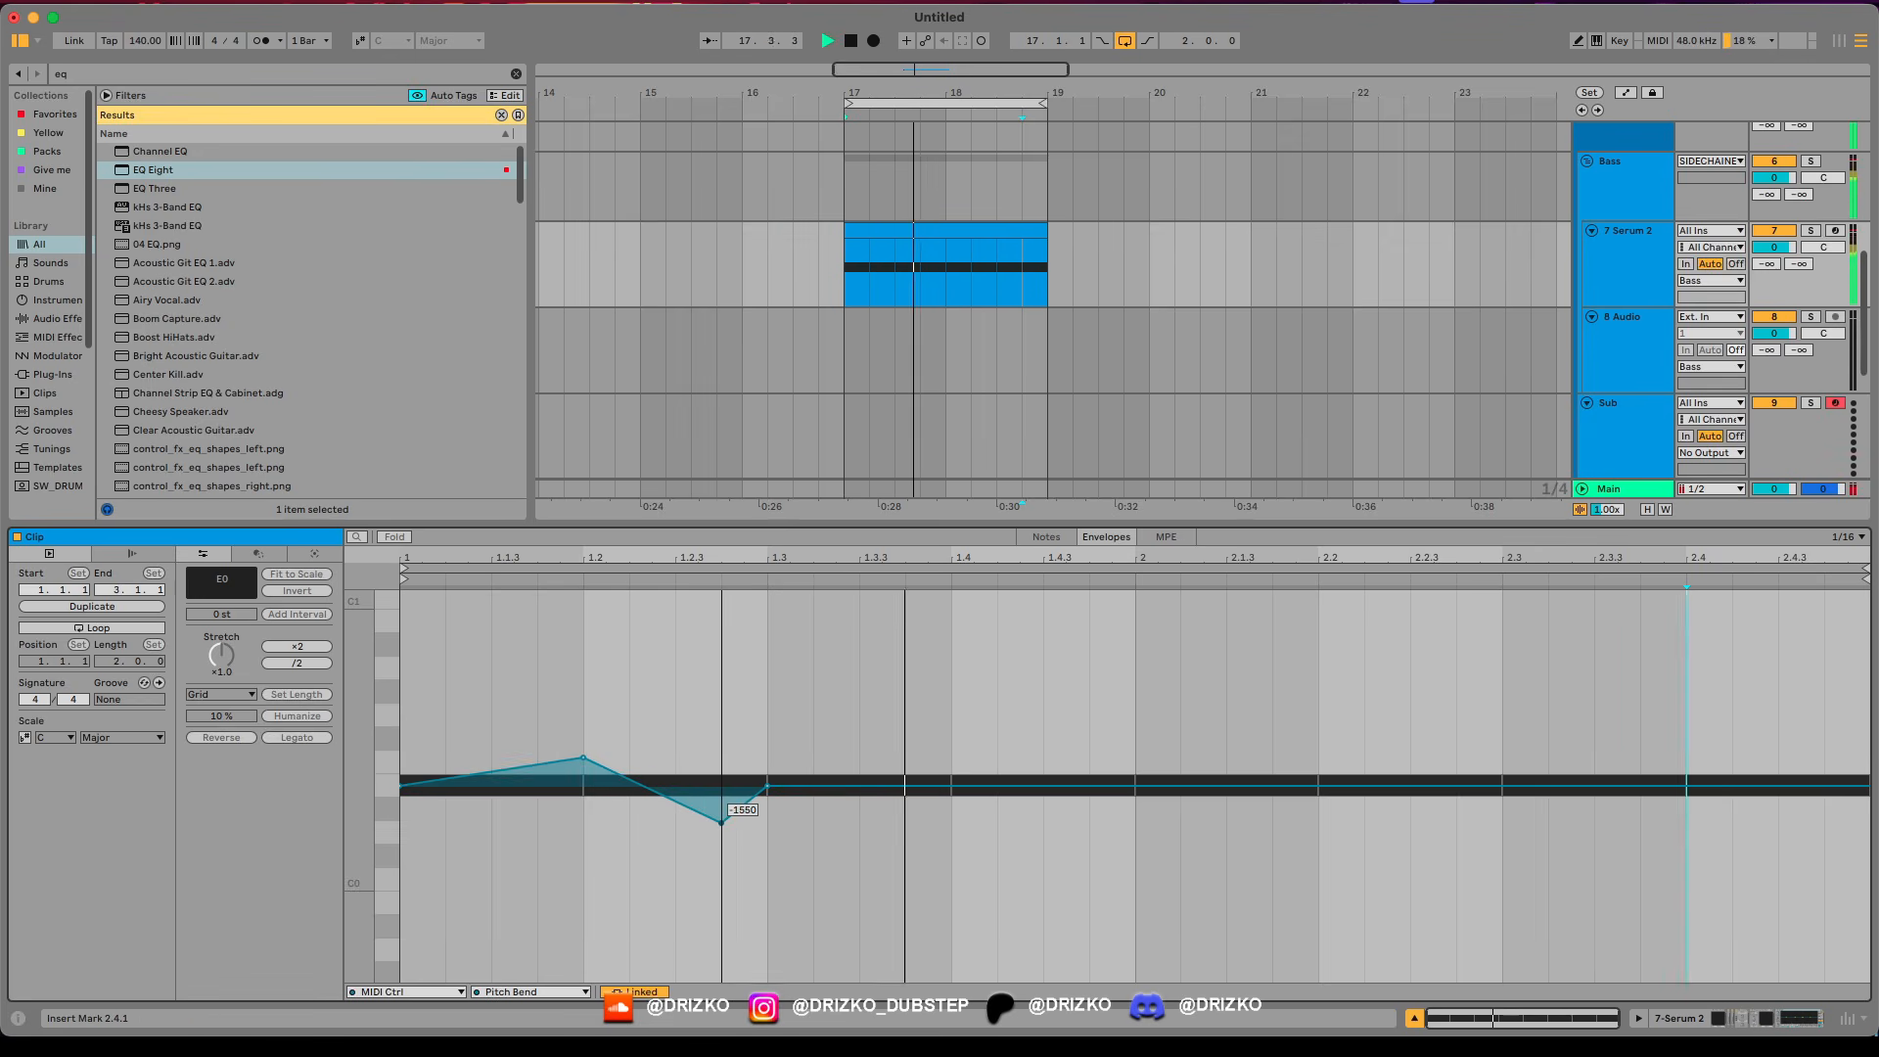
Raise the start of the pitch bend envelope, duplicate its 1.3.1 to 2.1.1 section twice to the clip's end, and audition it.
{"action": "left_click_drag", "start_coordinate": [583, 758], "coordinate": [537, 713]}
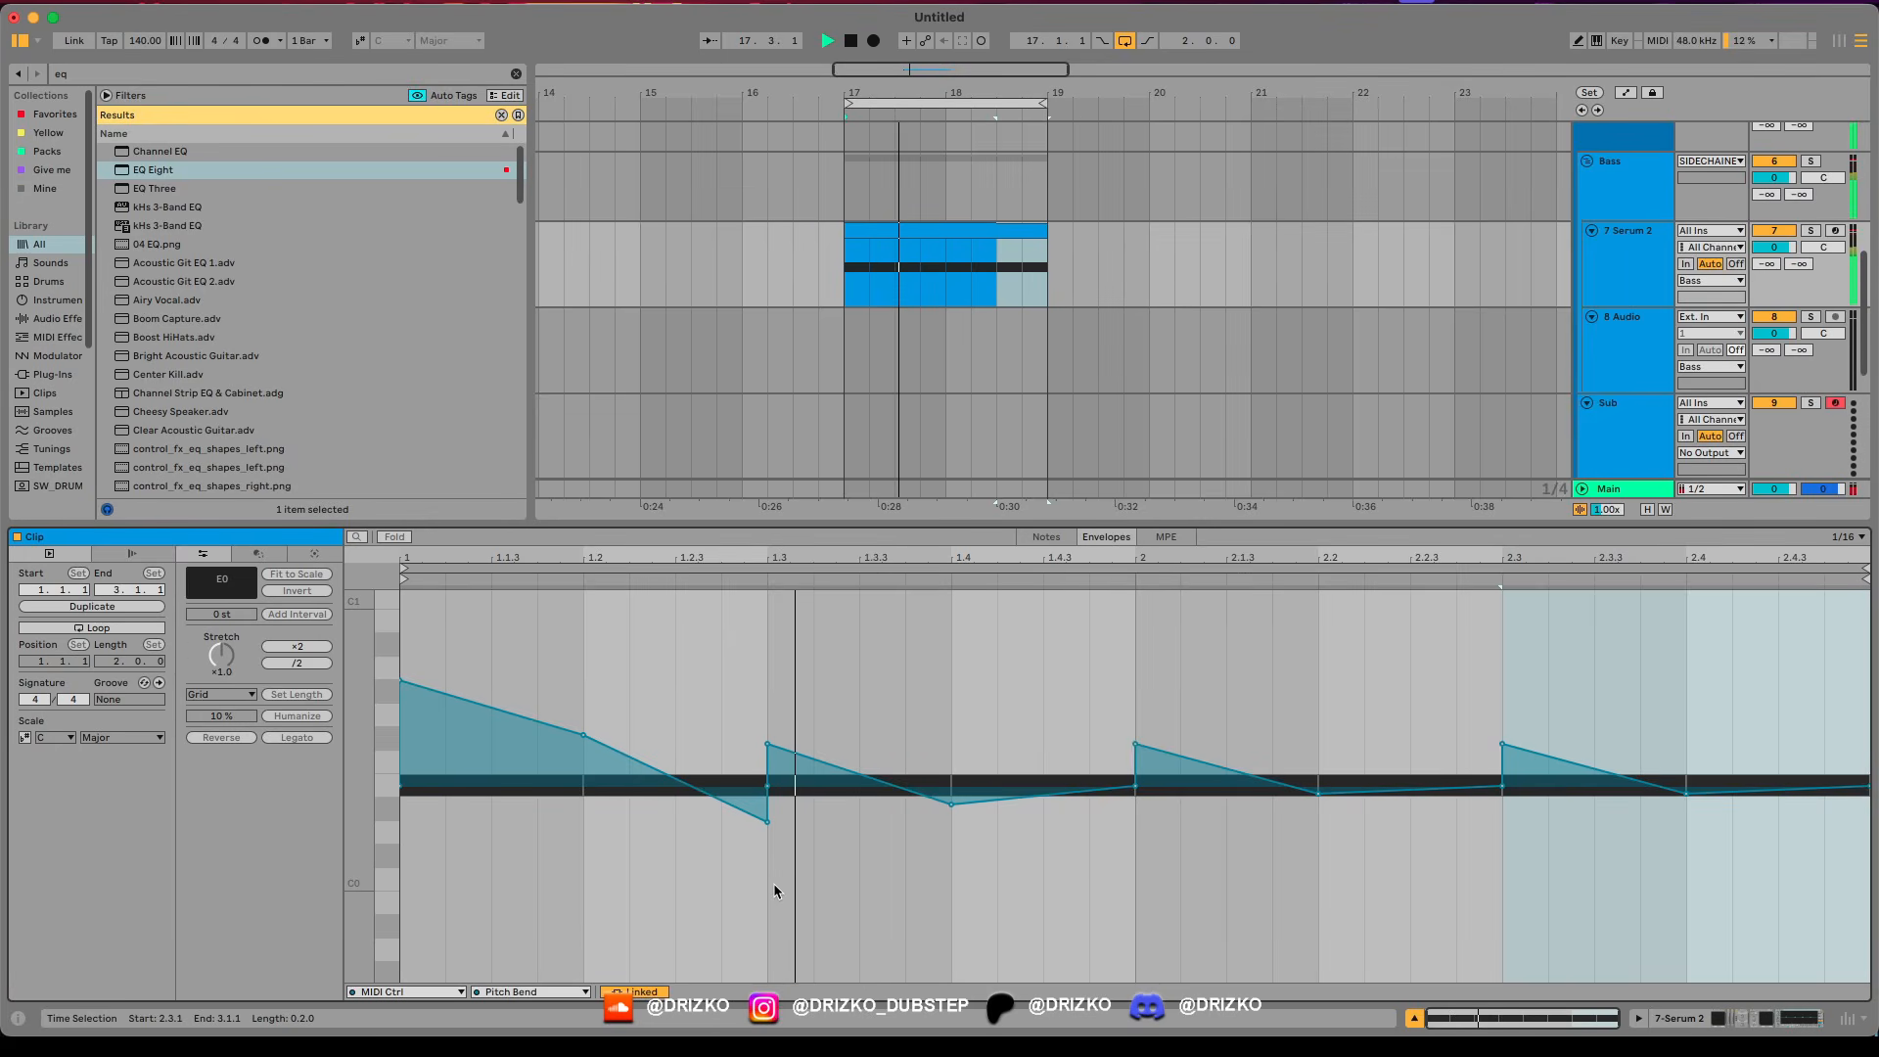
{"action": "left_click_drag", "start_coordinate": [759, 871], "coordinate": [1118, 849]}
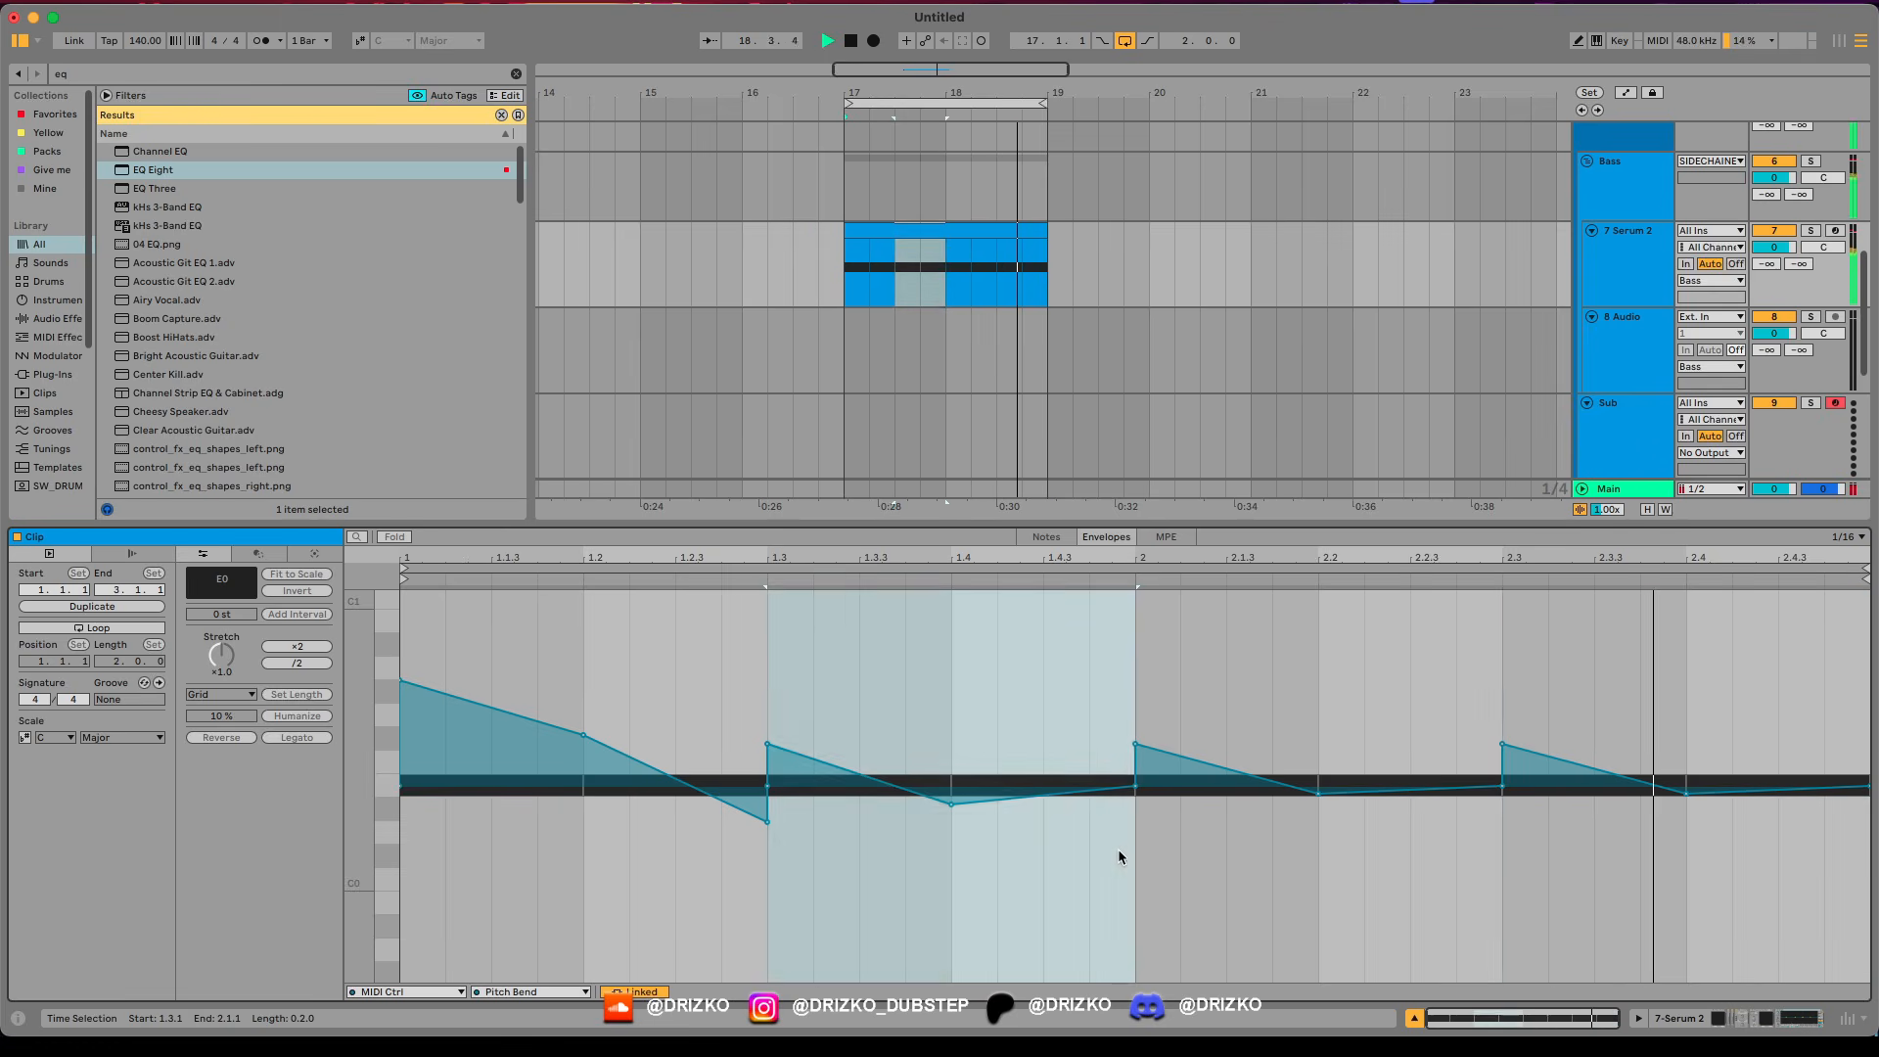
{"action": "key", "text": "super+d"}
{"action": "key", "text": "super+d"}
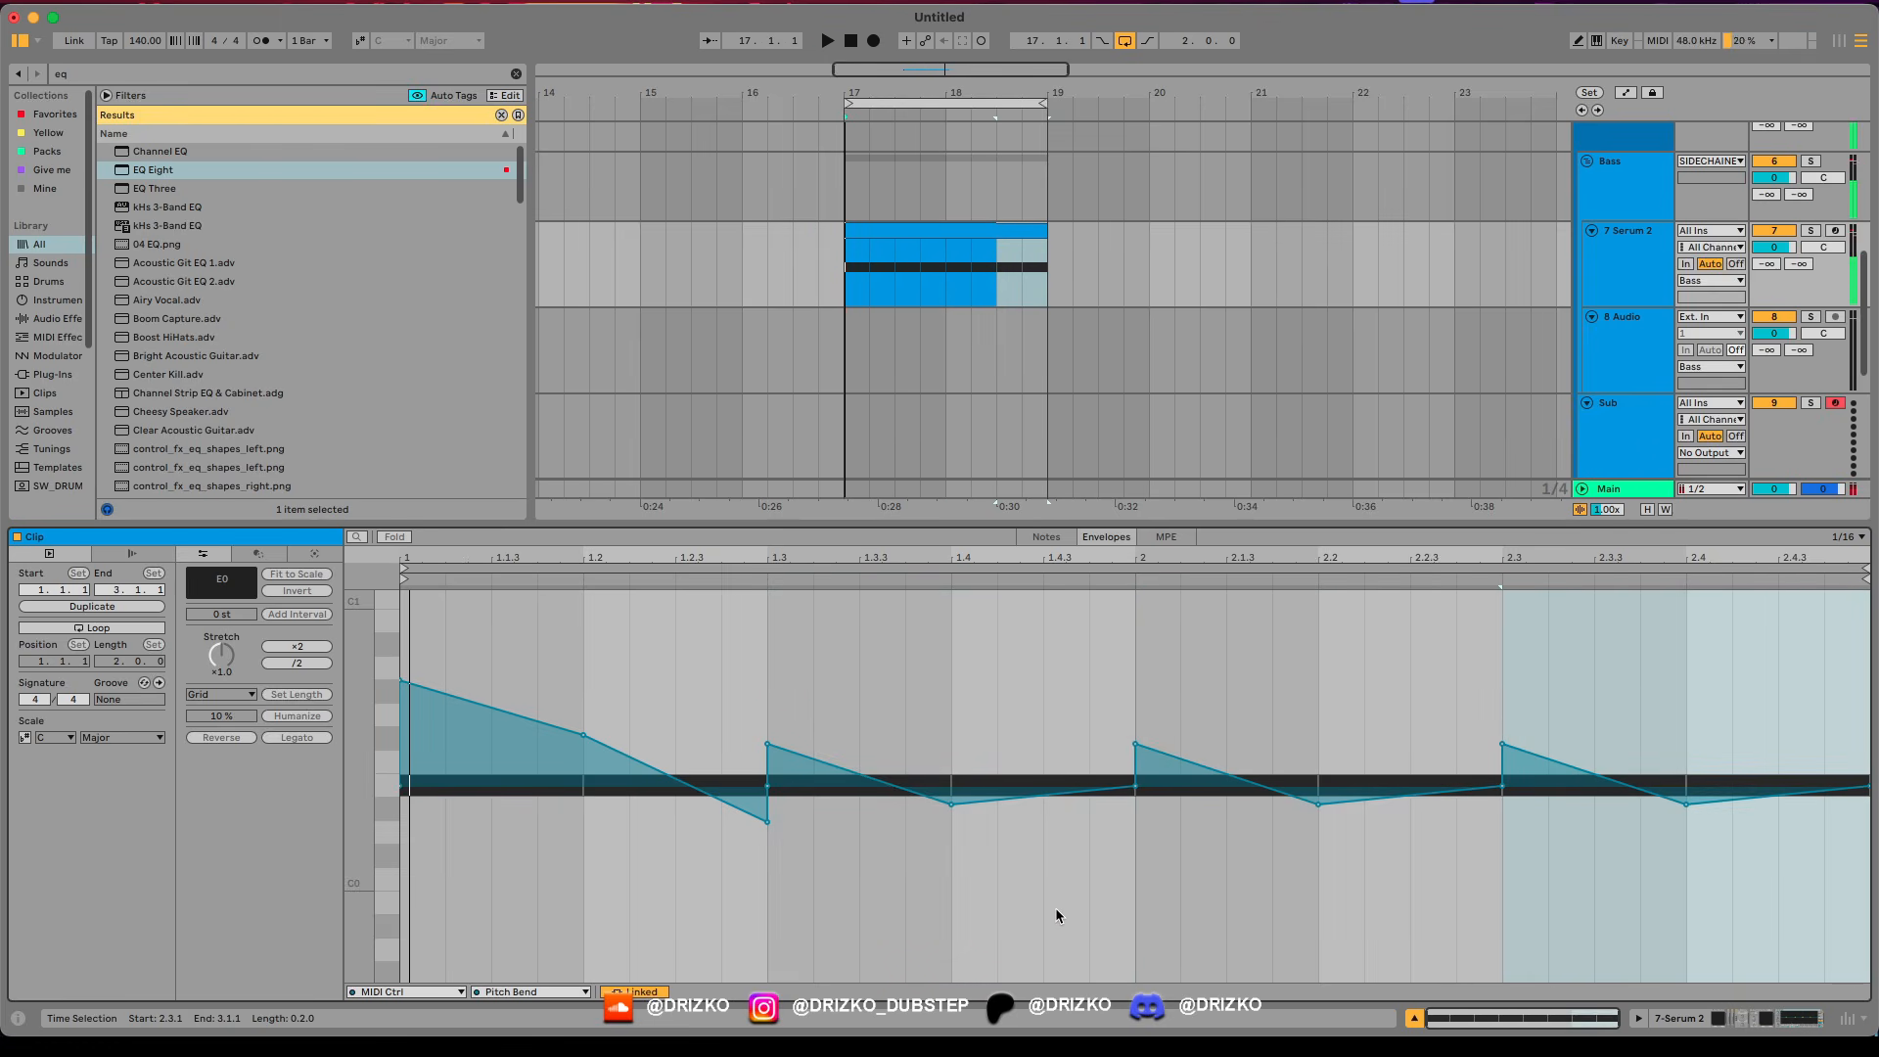
{"action": "key", "text": "space"}
{"action": "left_click", "coordinate": [997, 685]}
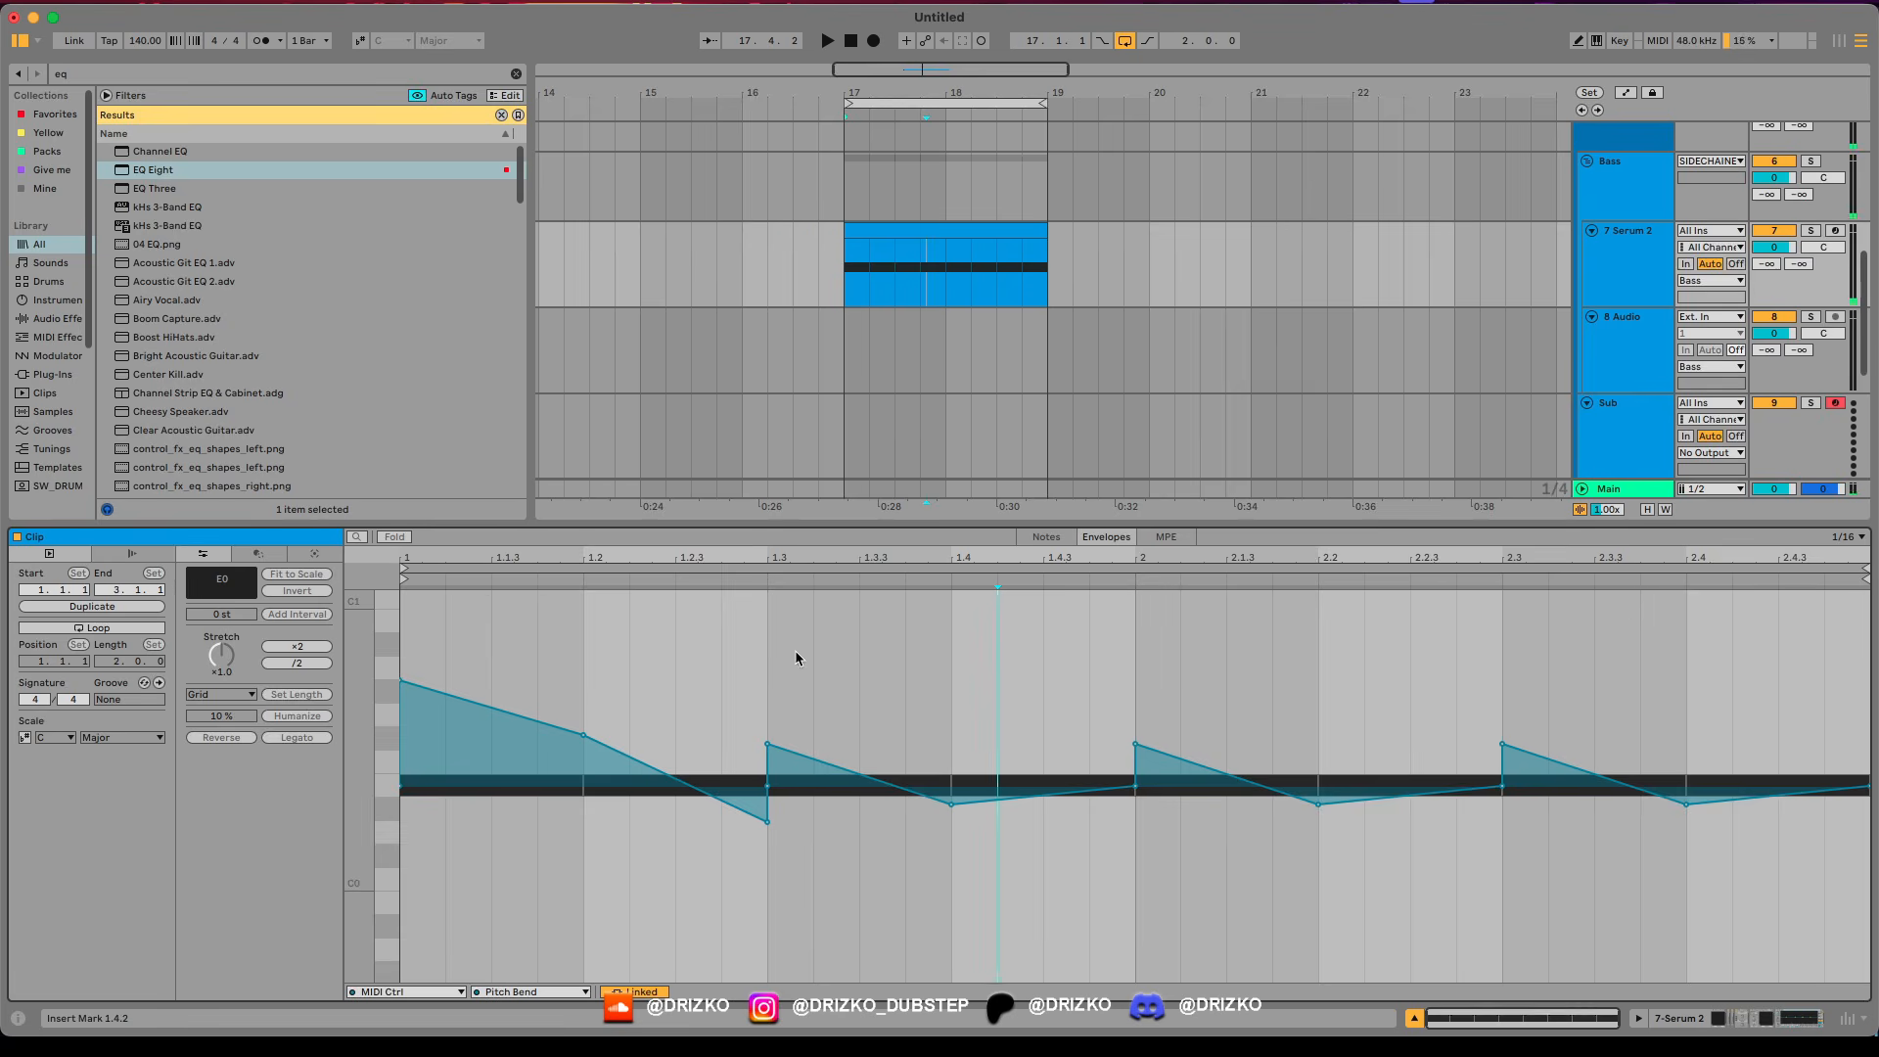
Insert a MIDI track below the Serum 2 track and load the DRIZKO - Riddim Sub v2.adg rack on it.
{"action": "left_click", "coordinate": [1619, 291]}
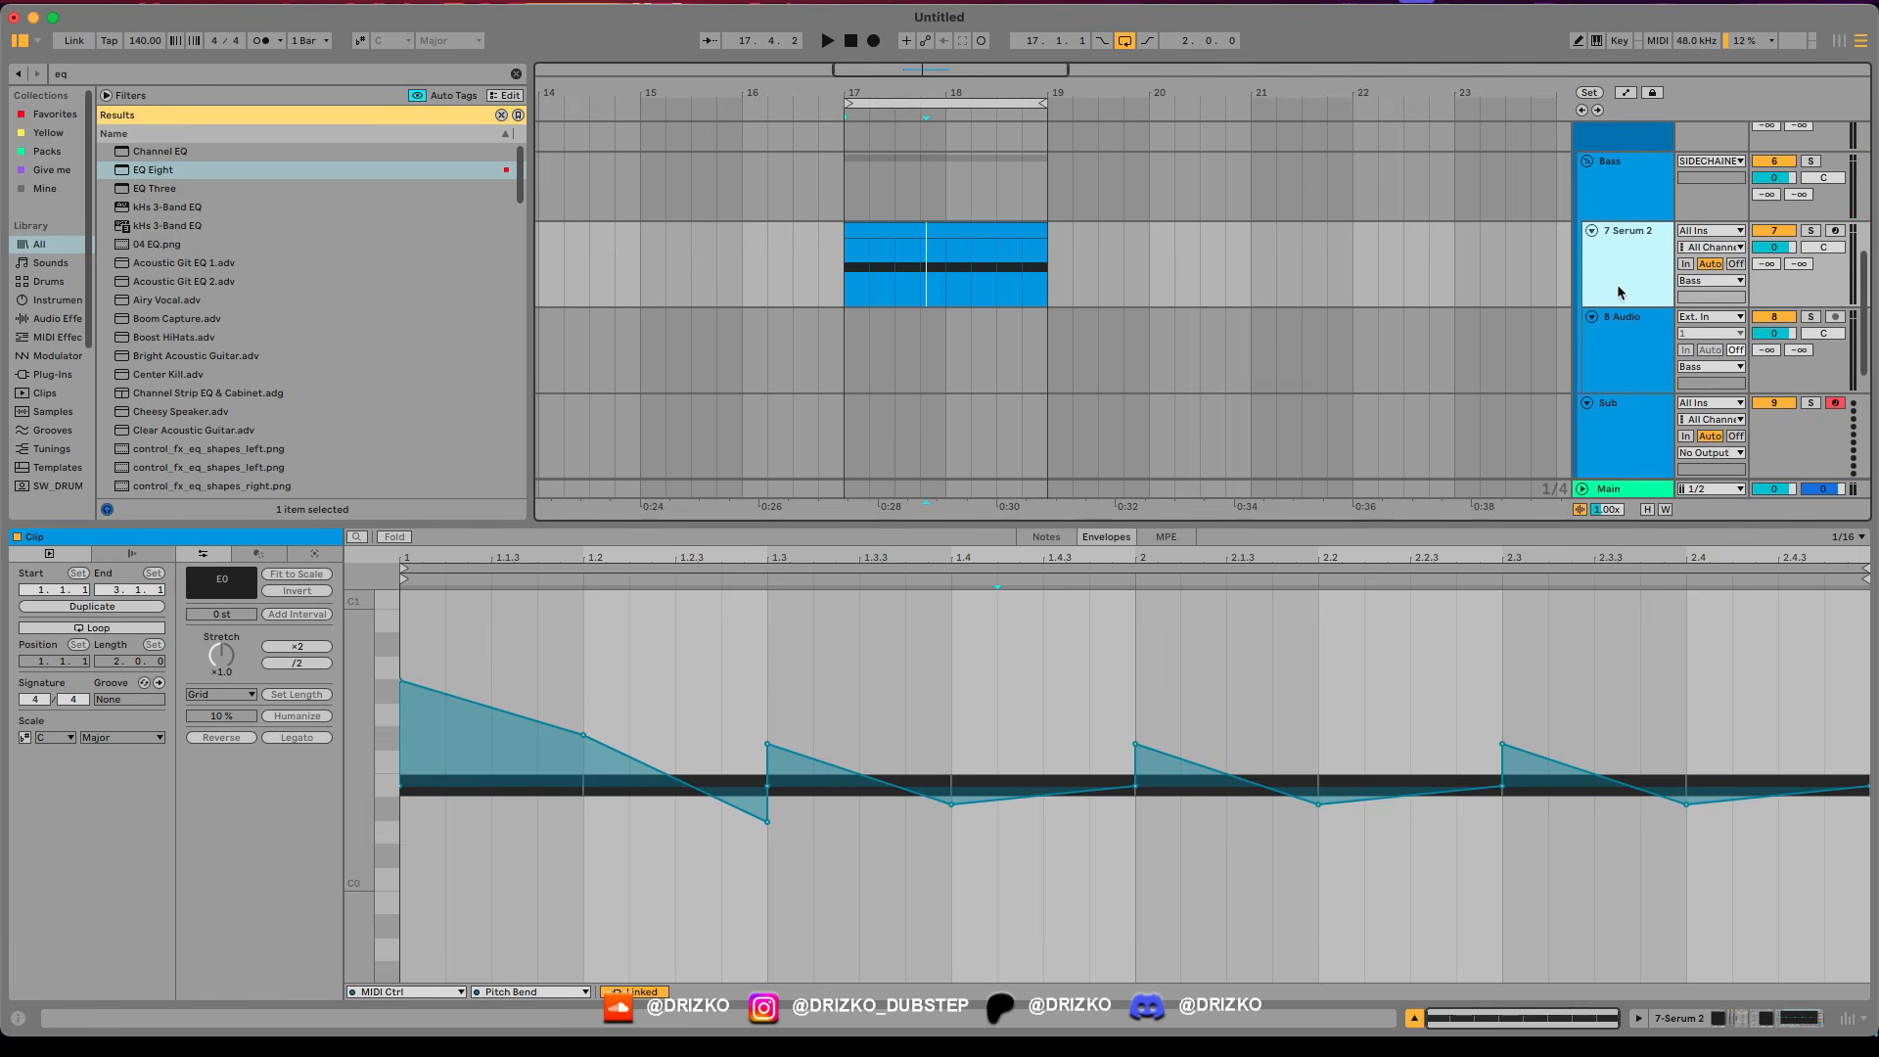
{"action": "key", "text": "super+shift+t"}
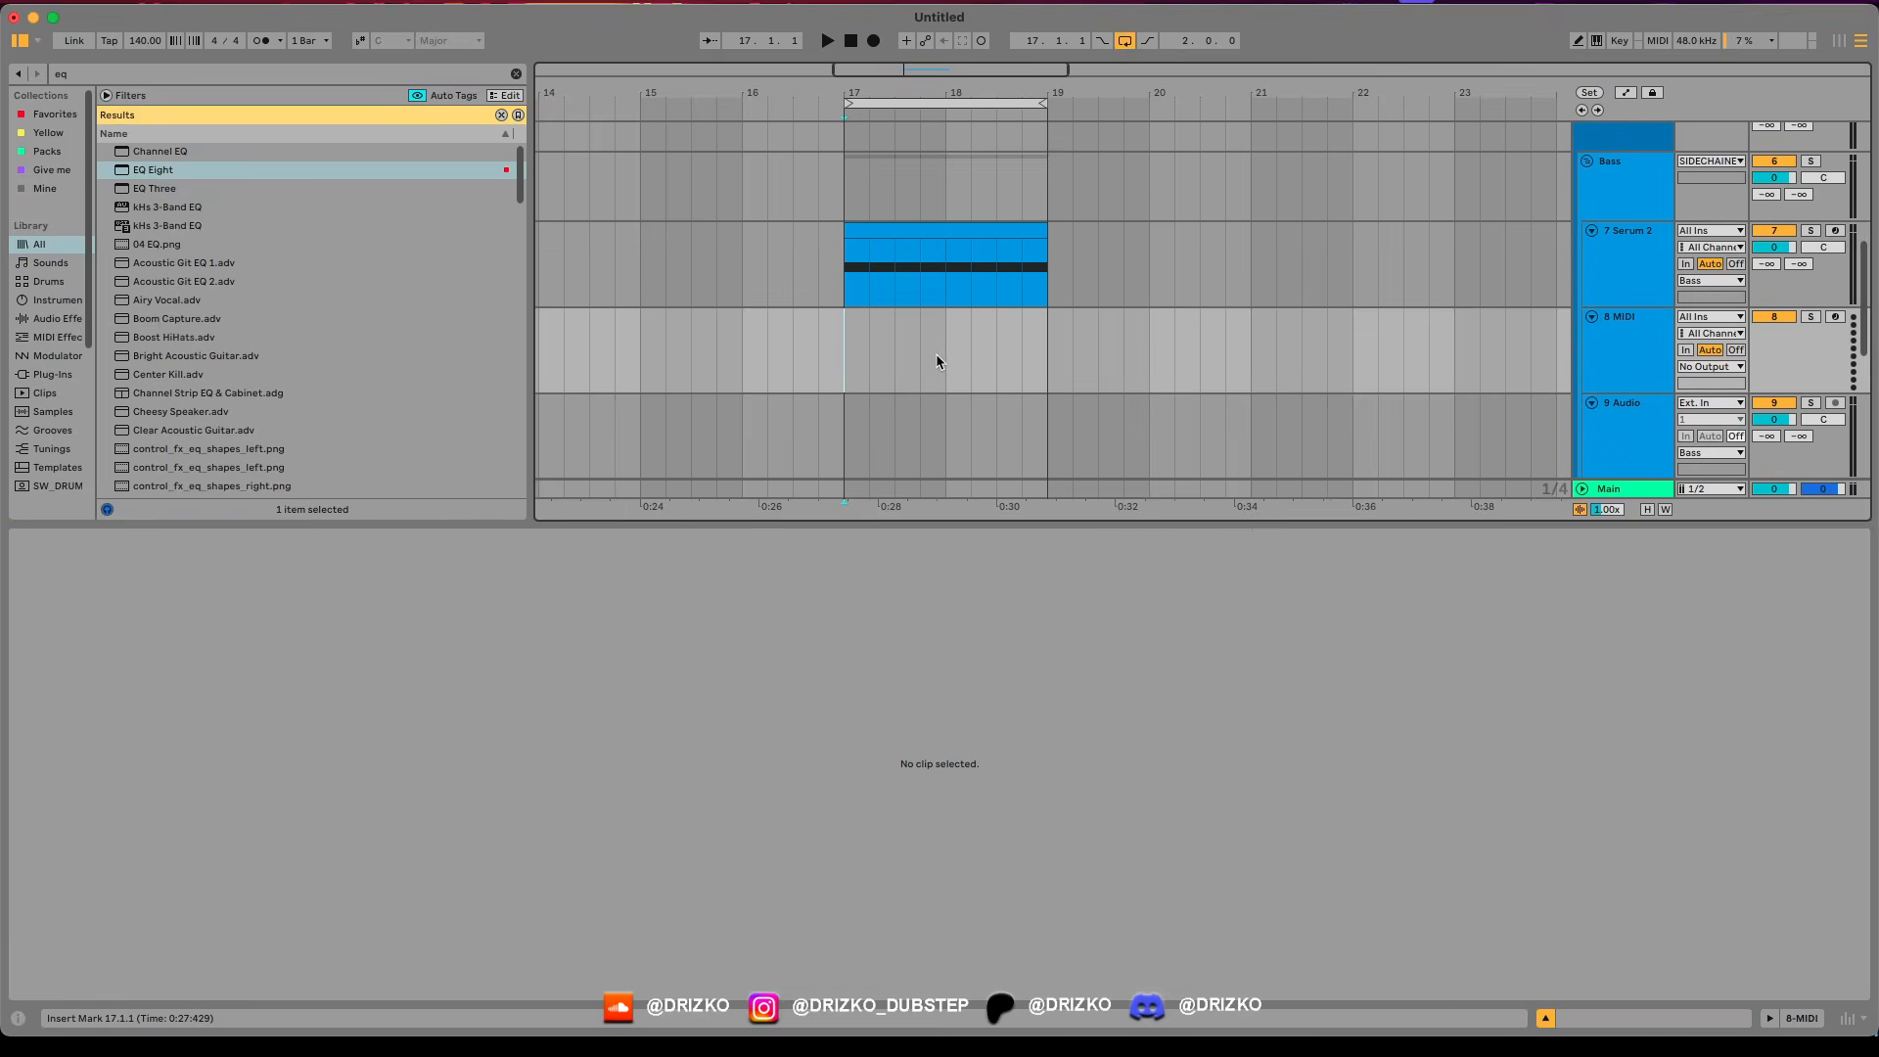
{"action": "key", "text": "super+f"}
{"action": "type", "text": "drizk"}
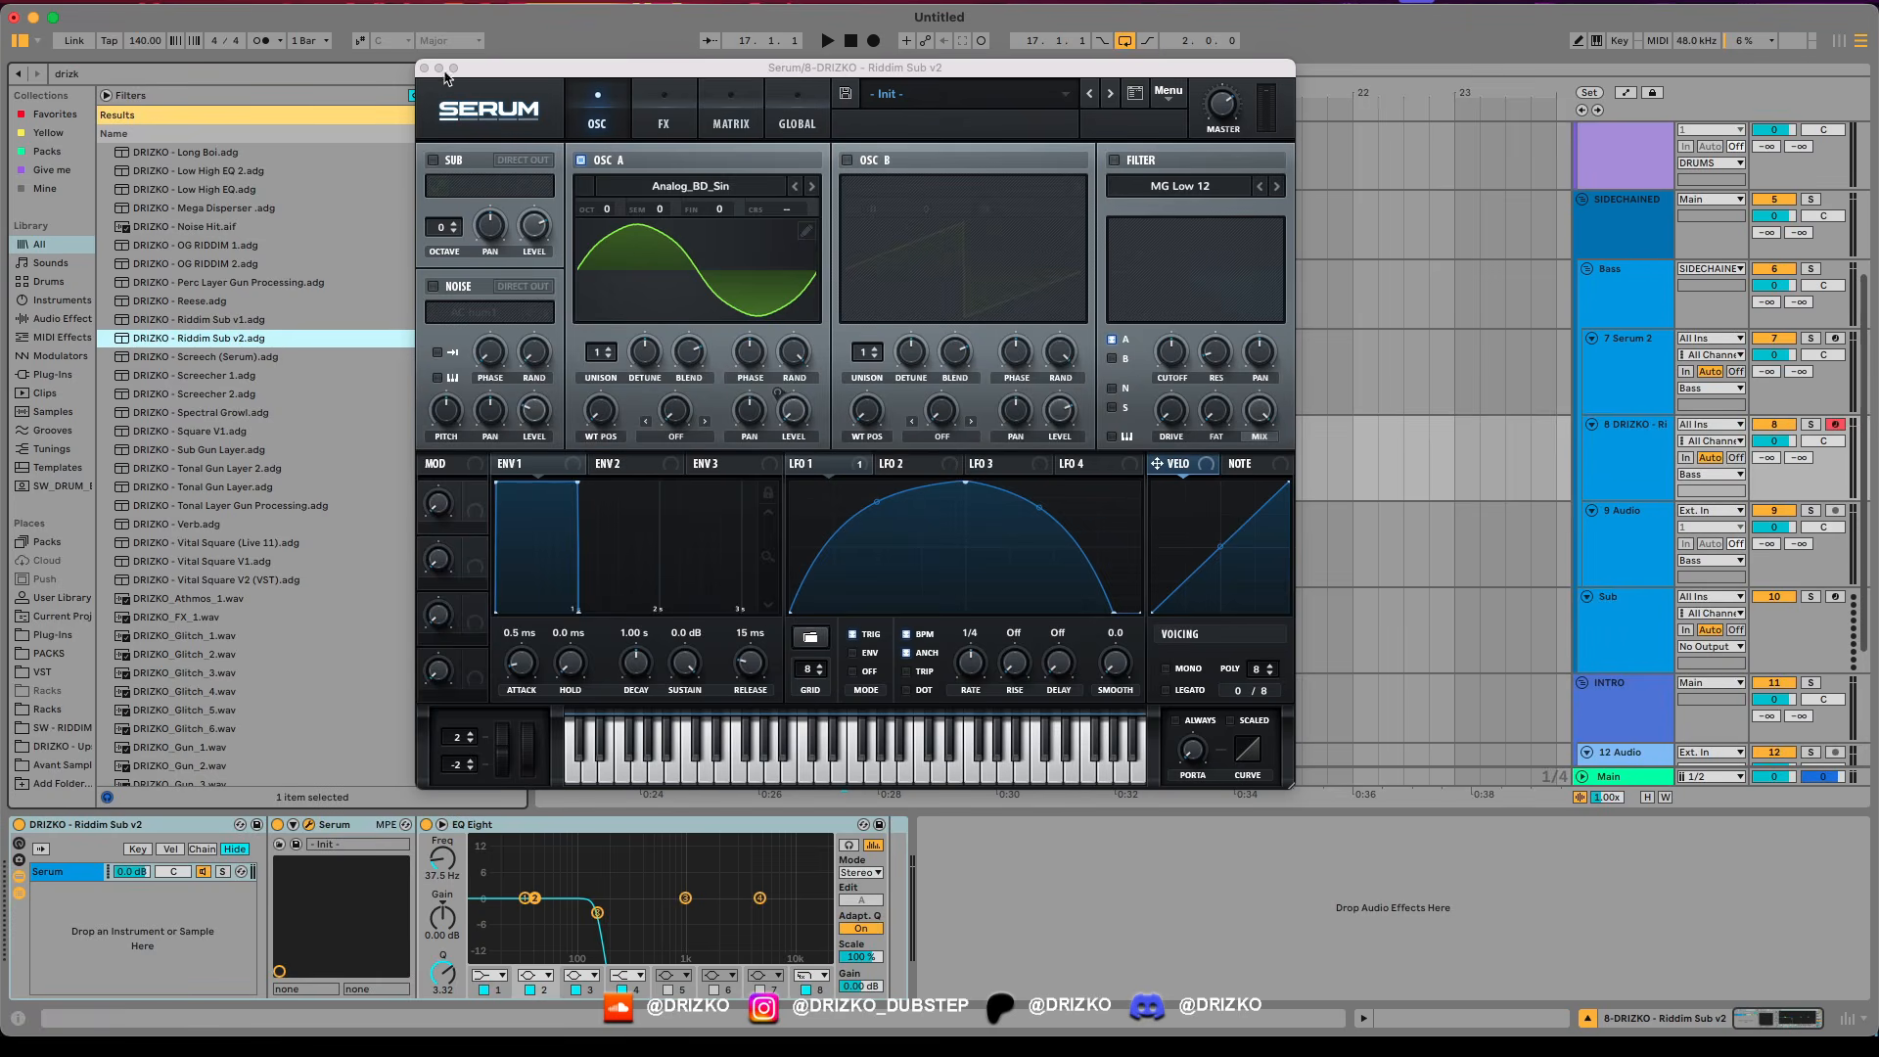
{"action": "left_click", "coordinate": [424, 68]}
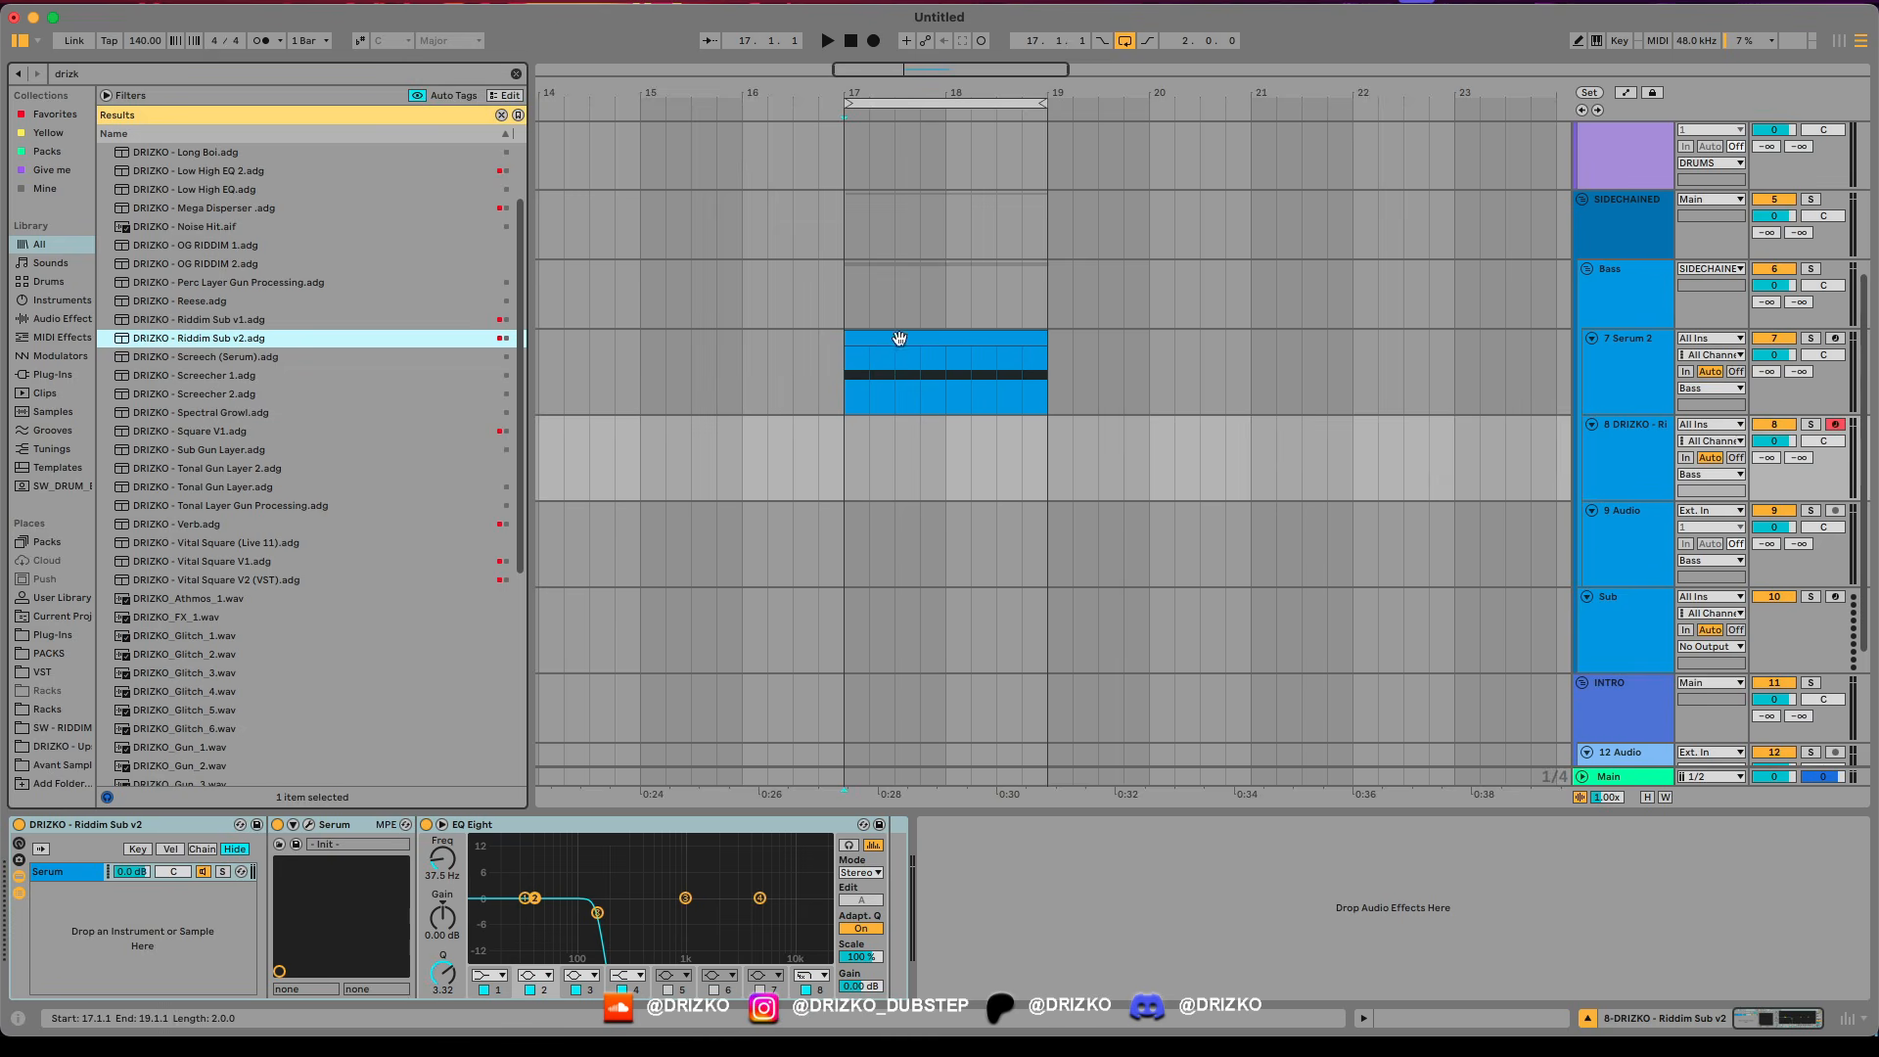
Copy the Serum 2 track's MIDI clip at 17.1.1 onto the Riddim Sub track and show the copy's envelopes.
{"action": "left_click_drag", "start_coordinate": [898, 339], "coordinate": [846, 471]}
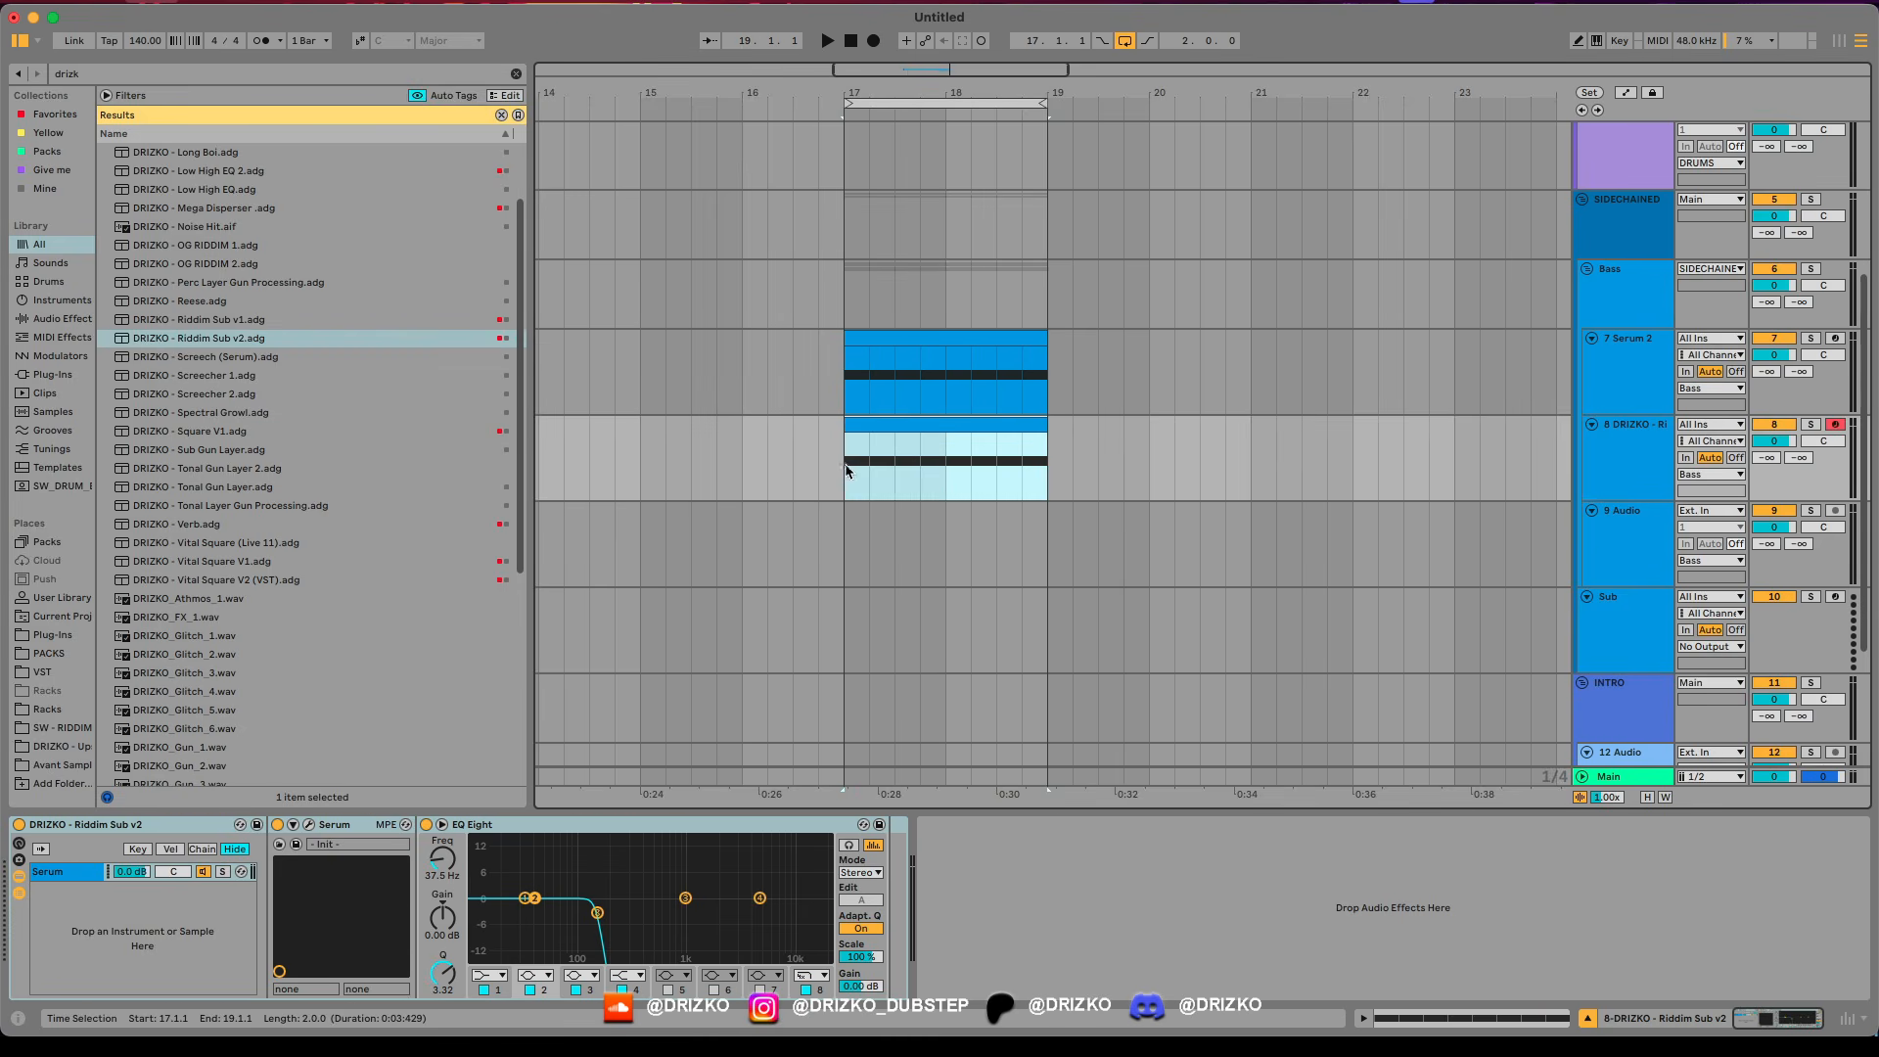
{"action": "double_click", "coordinate": [985, 444]}
{"action": "left_click", "coordinate": [1106, 537]}
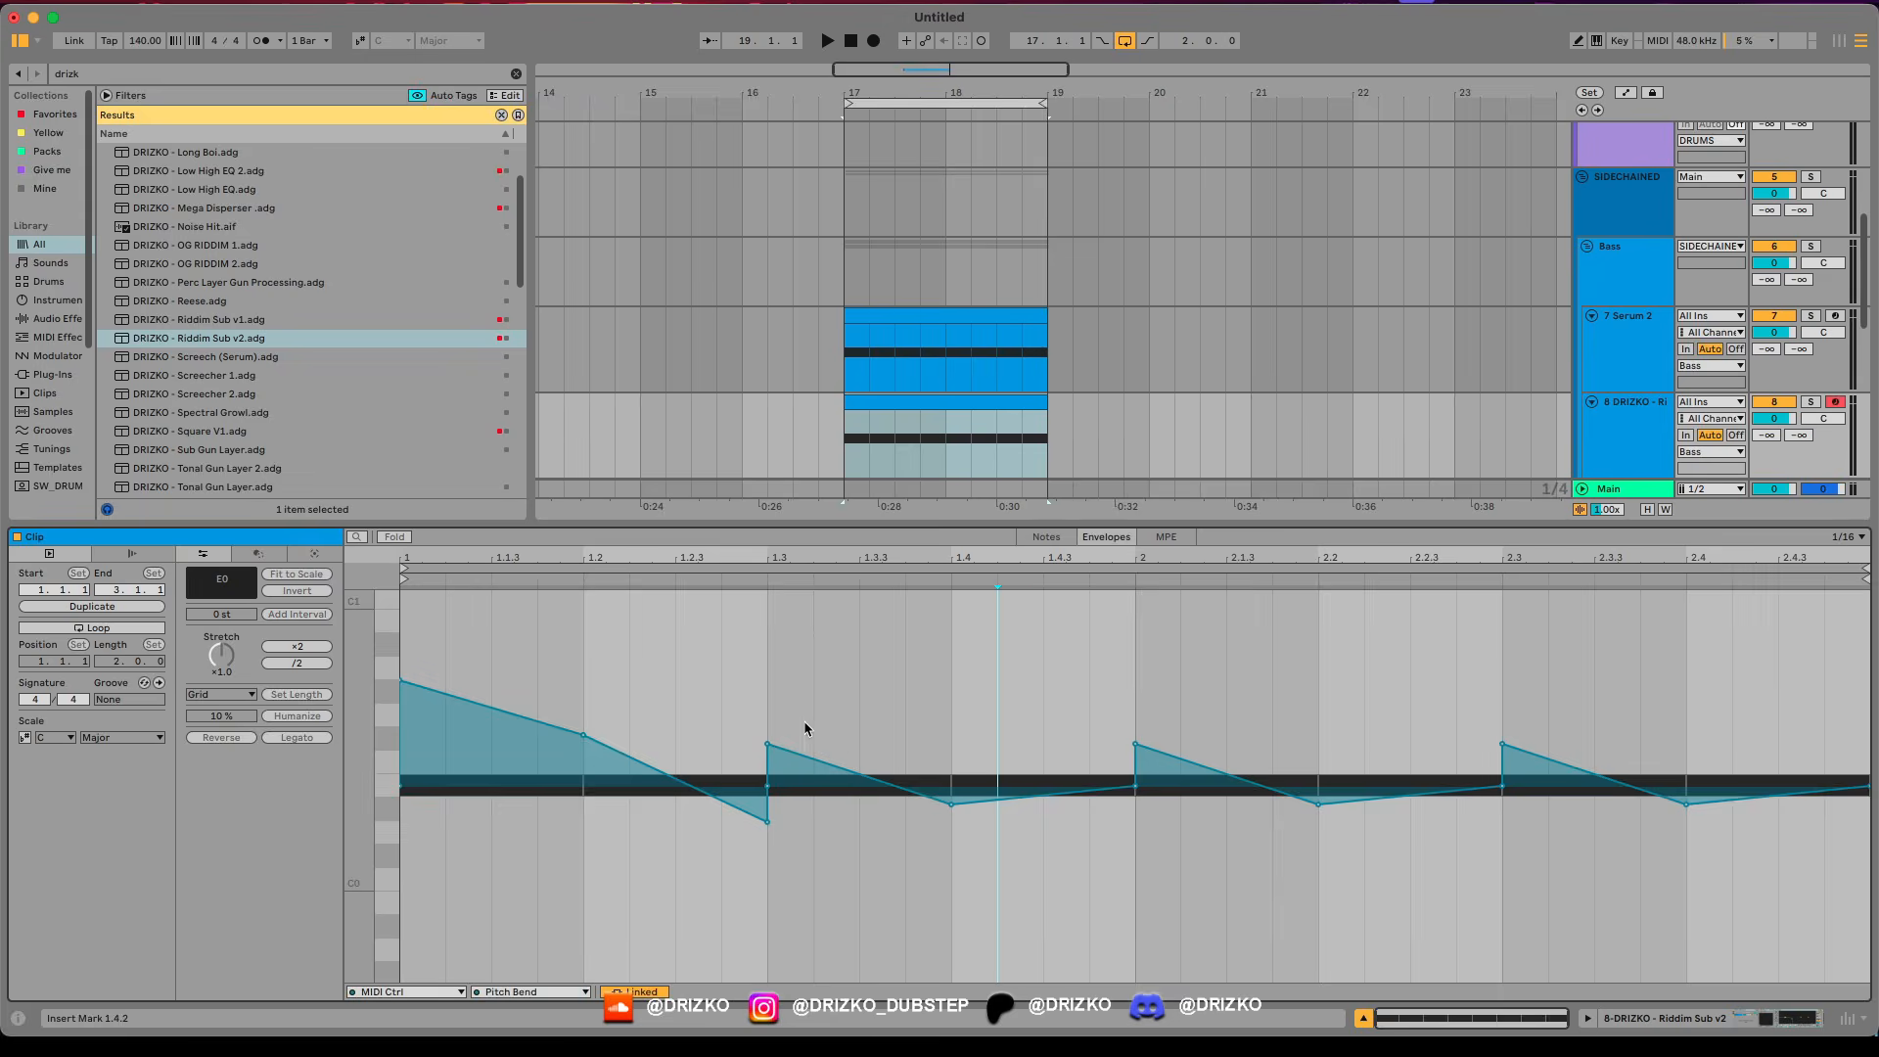
Set the pitch bend range of the sub's Serum to 12 and -12, audition it, and show the sub clip's notes.
{"action": "key", "text": "shift+Tab"}
{"action": "left_click", "coordinate": [310, 826]}
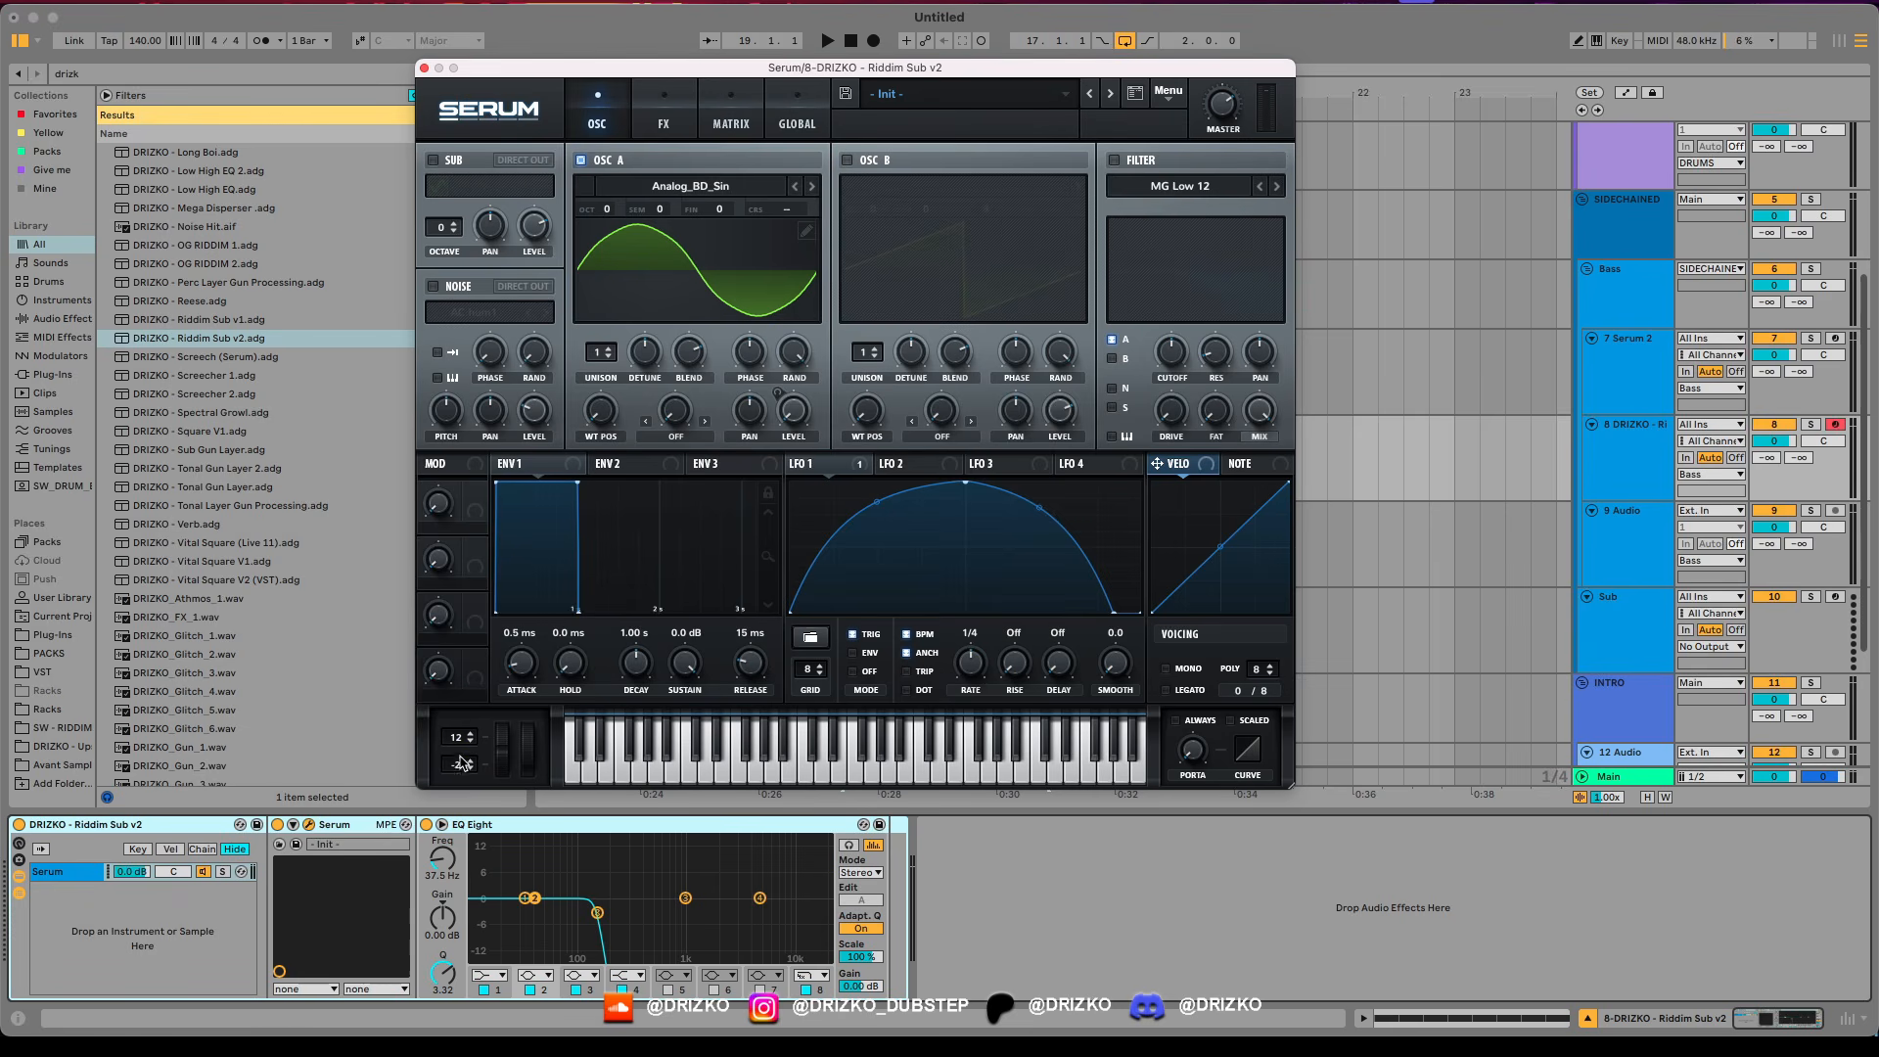
{"action": "left_click_drag", "start_coordinate": [457, 776], "coordinate": [462, 828]}
{"action": "key", "text": "space"}
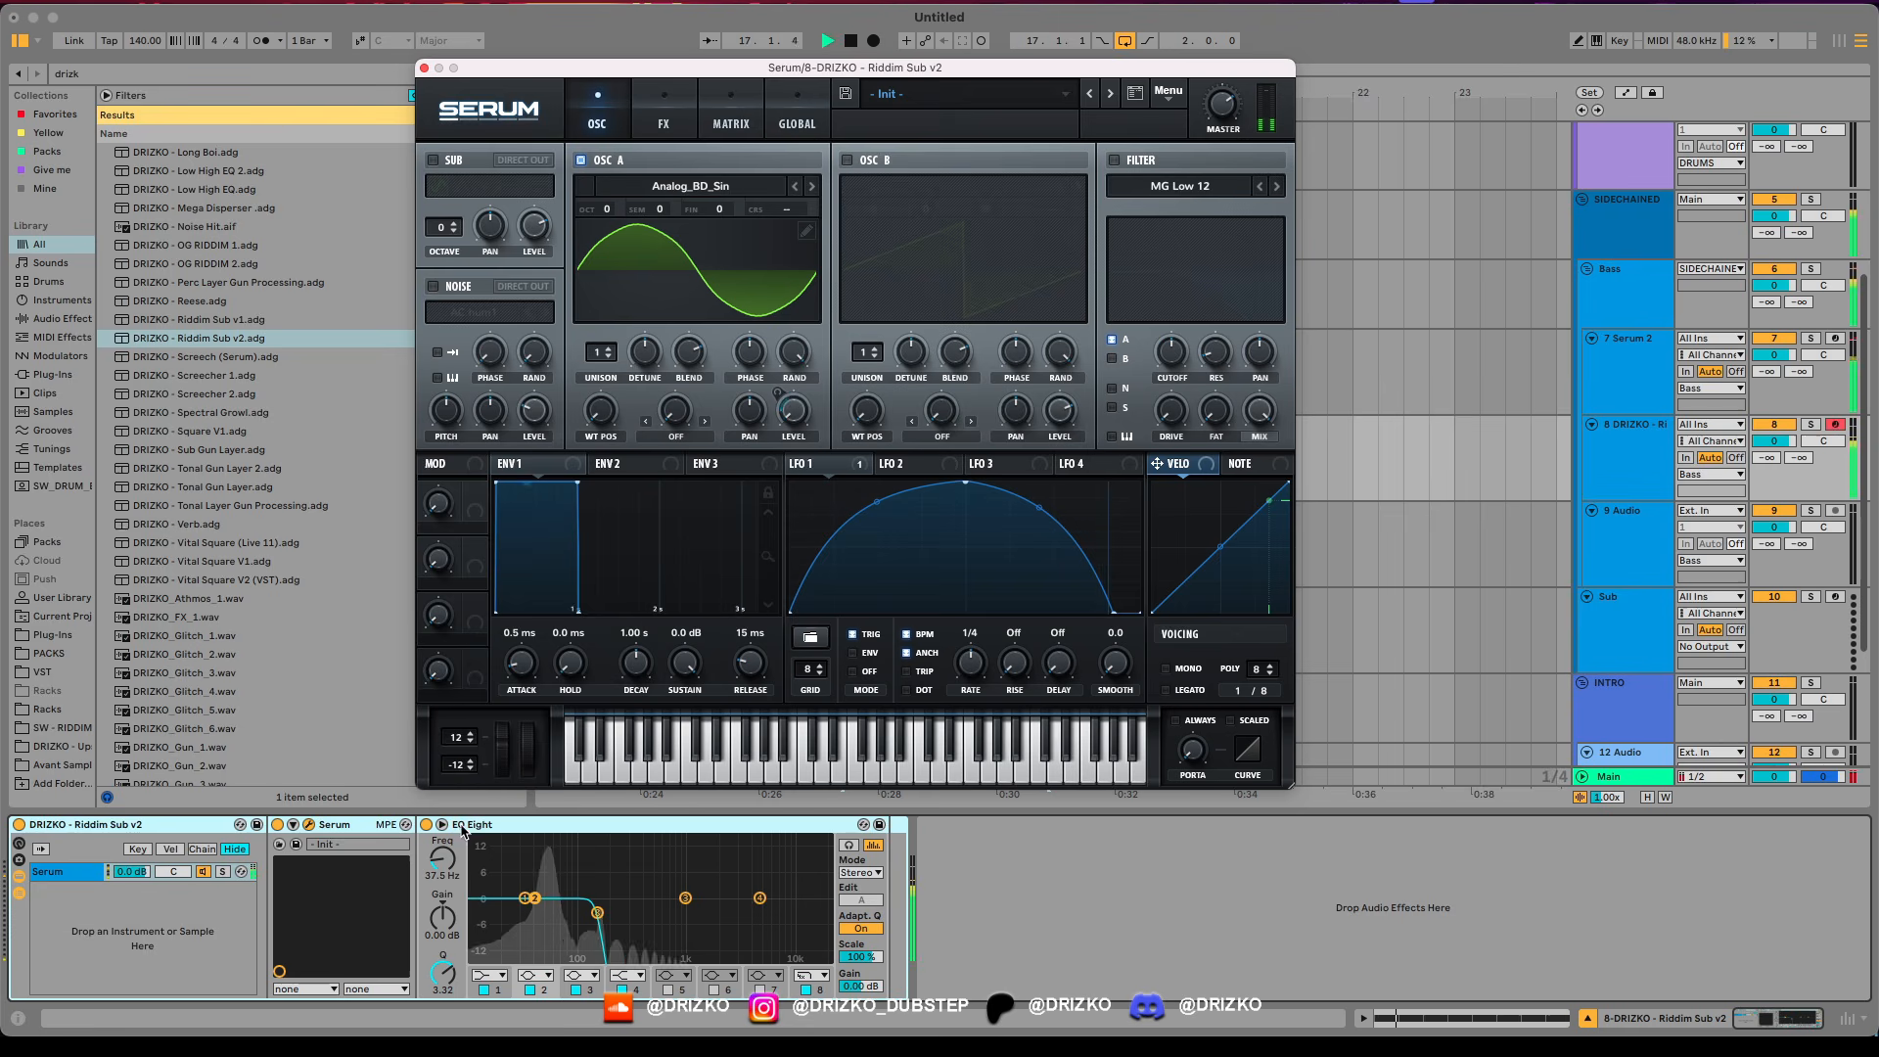
{"action": "left_click", "coordinate": [424, 67]}
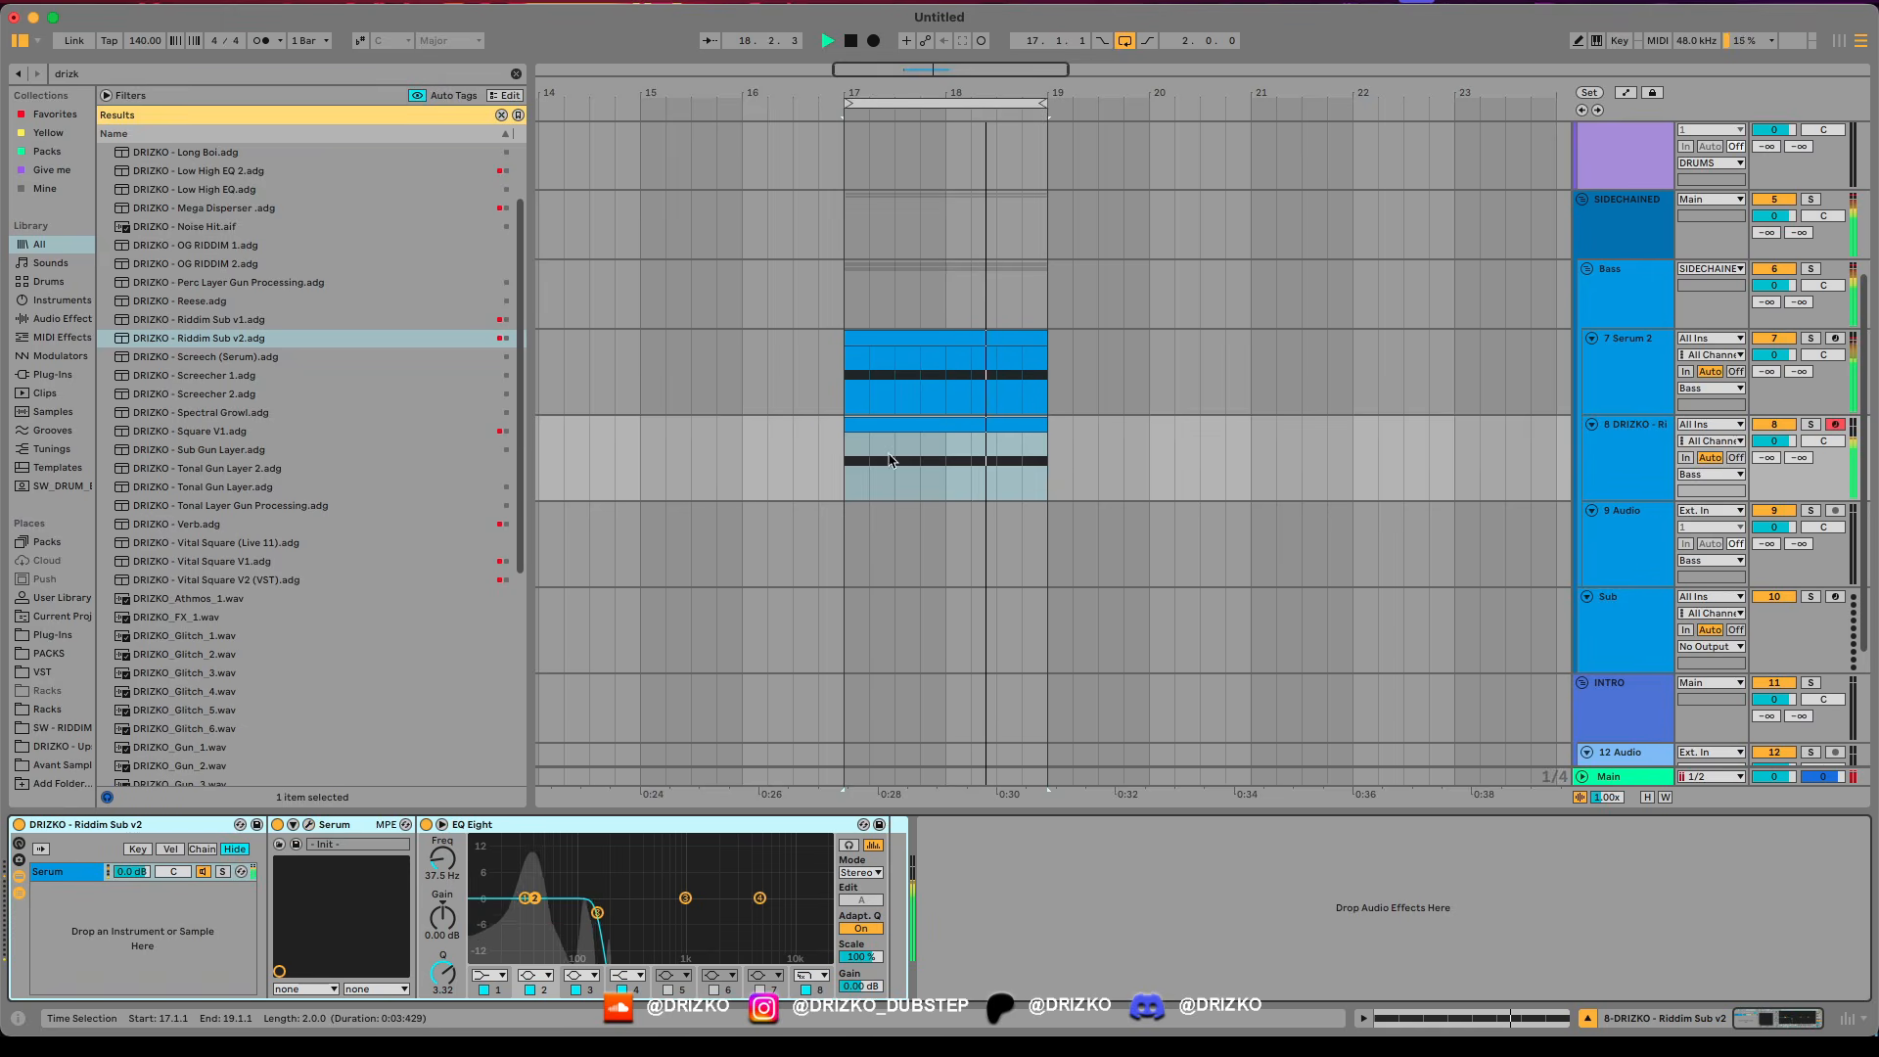
{"action": "double_click", "coordinate": [890, 420]}
{"action": "left_click", "coordinate": [1046, 537]}
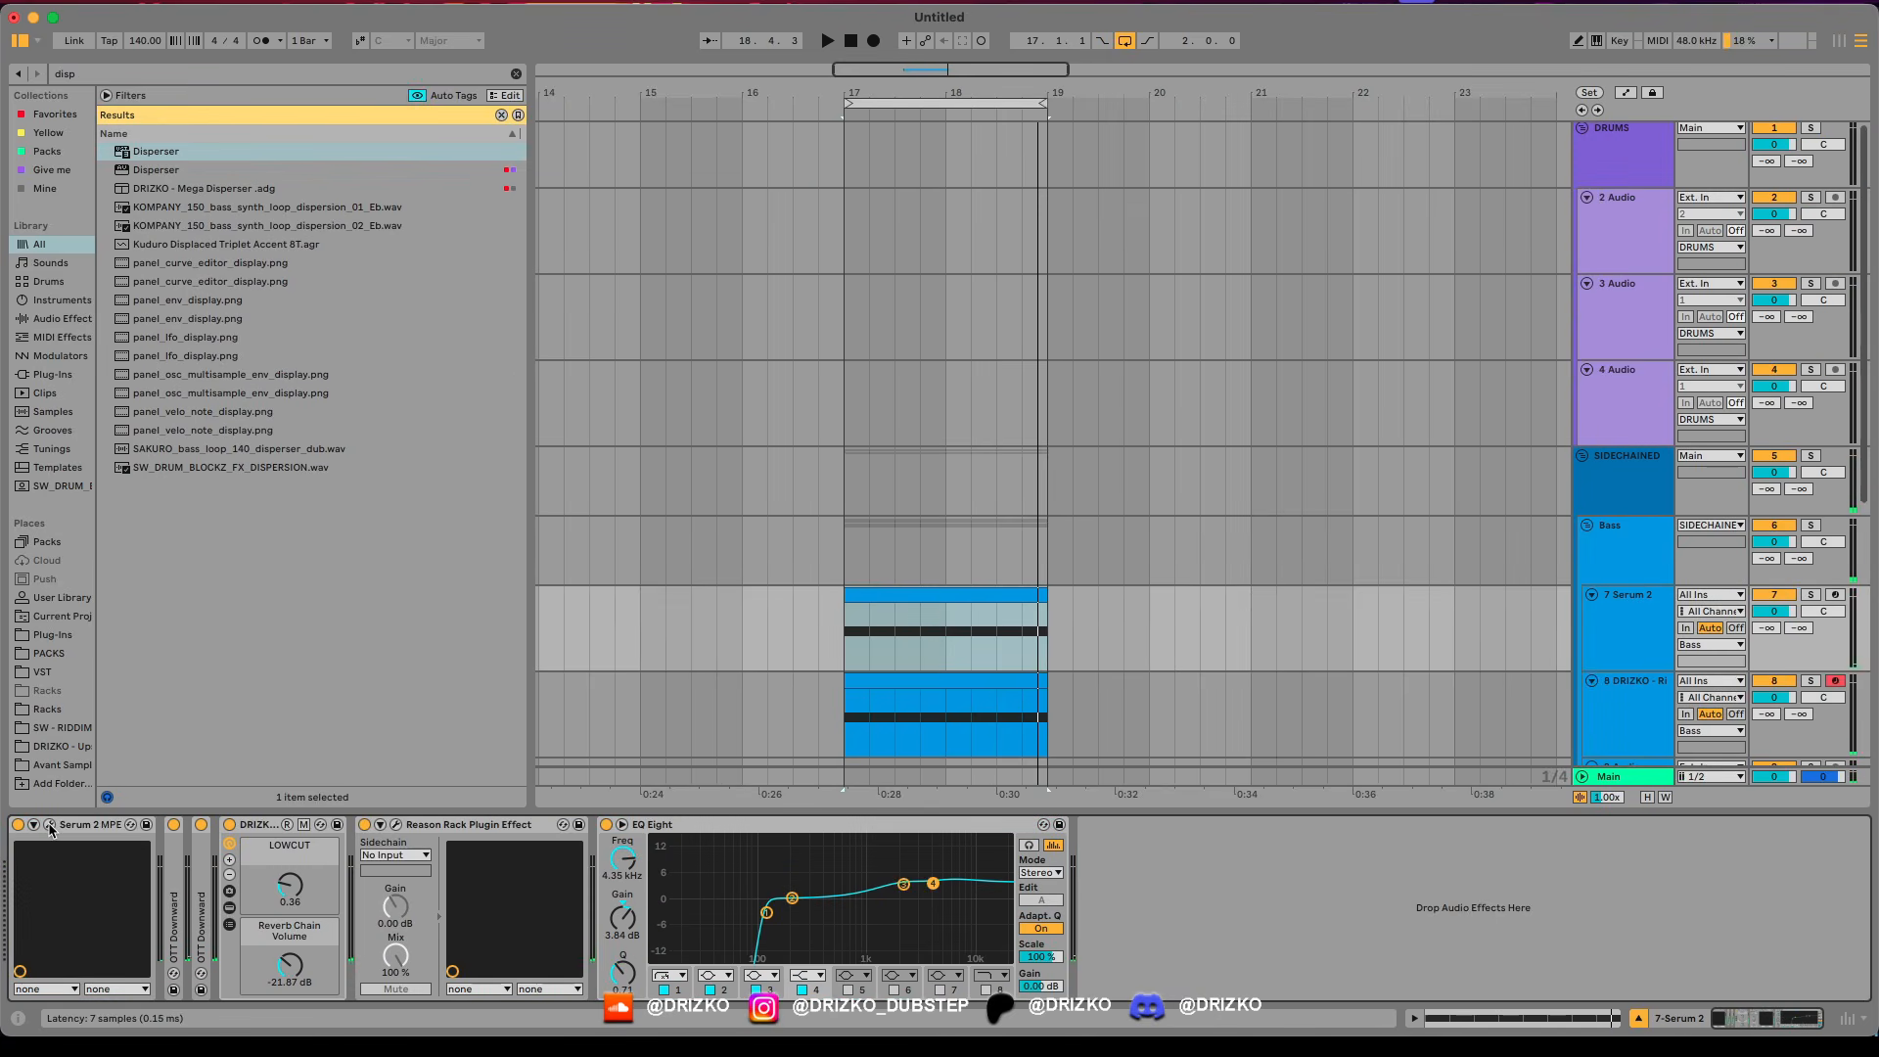
Assign Macro 3 as the aux source of the LFO 2 to Filter 1 Freq modulation in Serum 2's matrix.
{"action": "left_click", "coordinate": [49, 826]}
{"action": "left_click", "coordinate": [596, 93]}
{"action": "left_click", "coordinate": [1028, 451]}
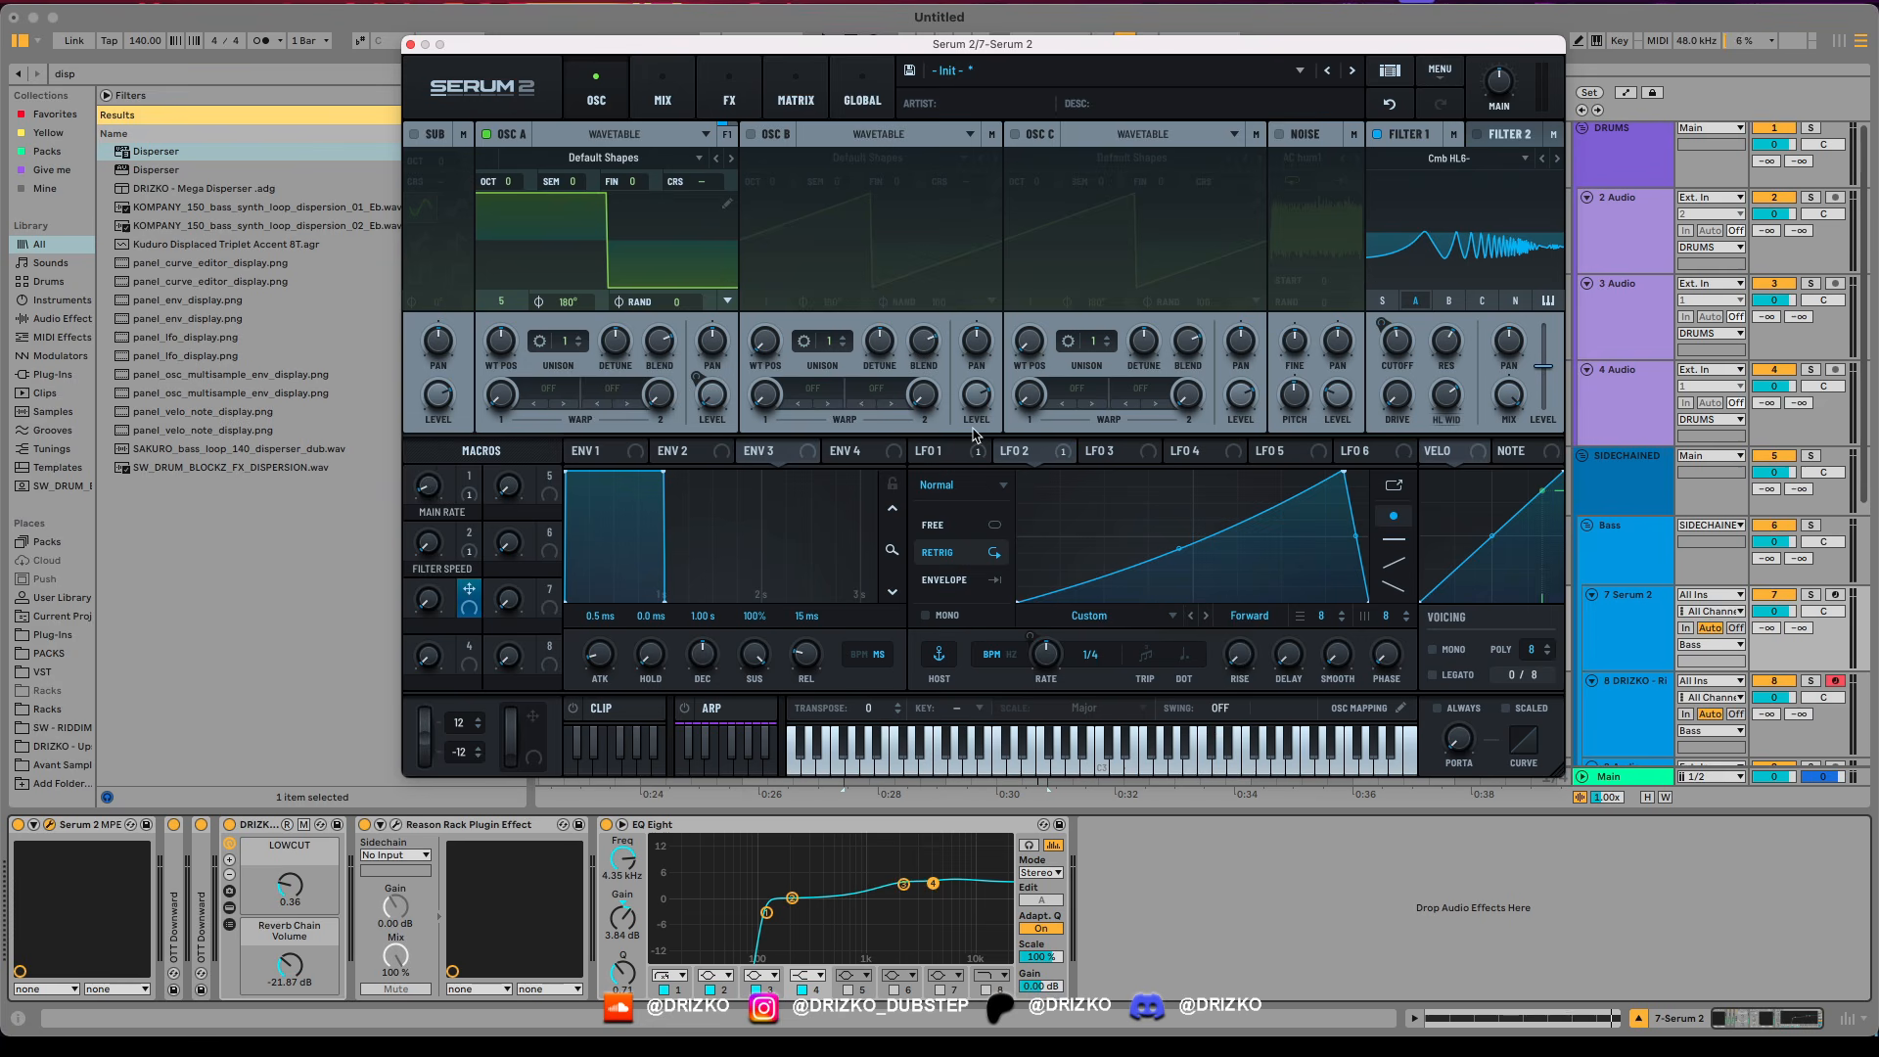
{"action": "left_click", "coordinate": [778, 93]}
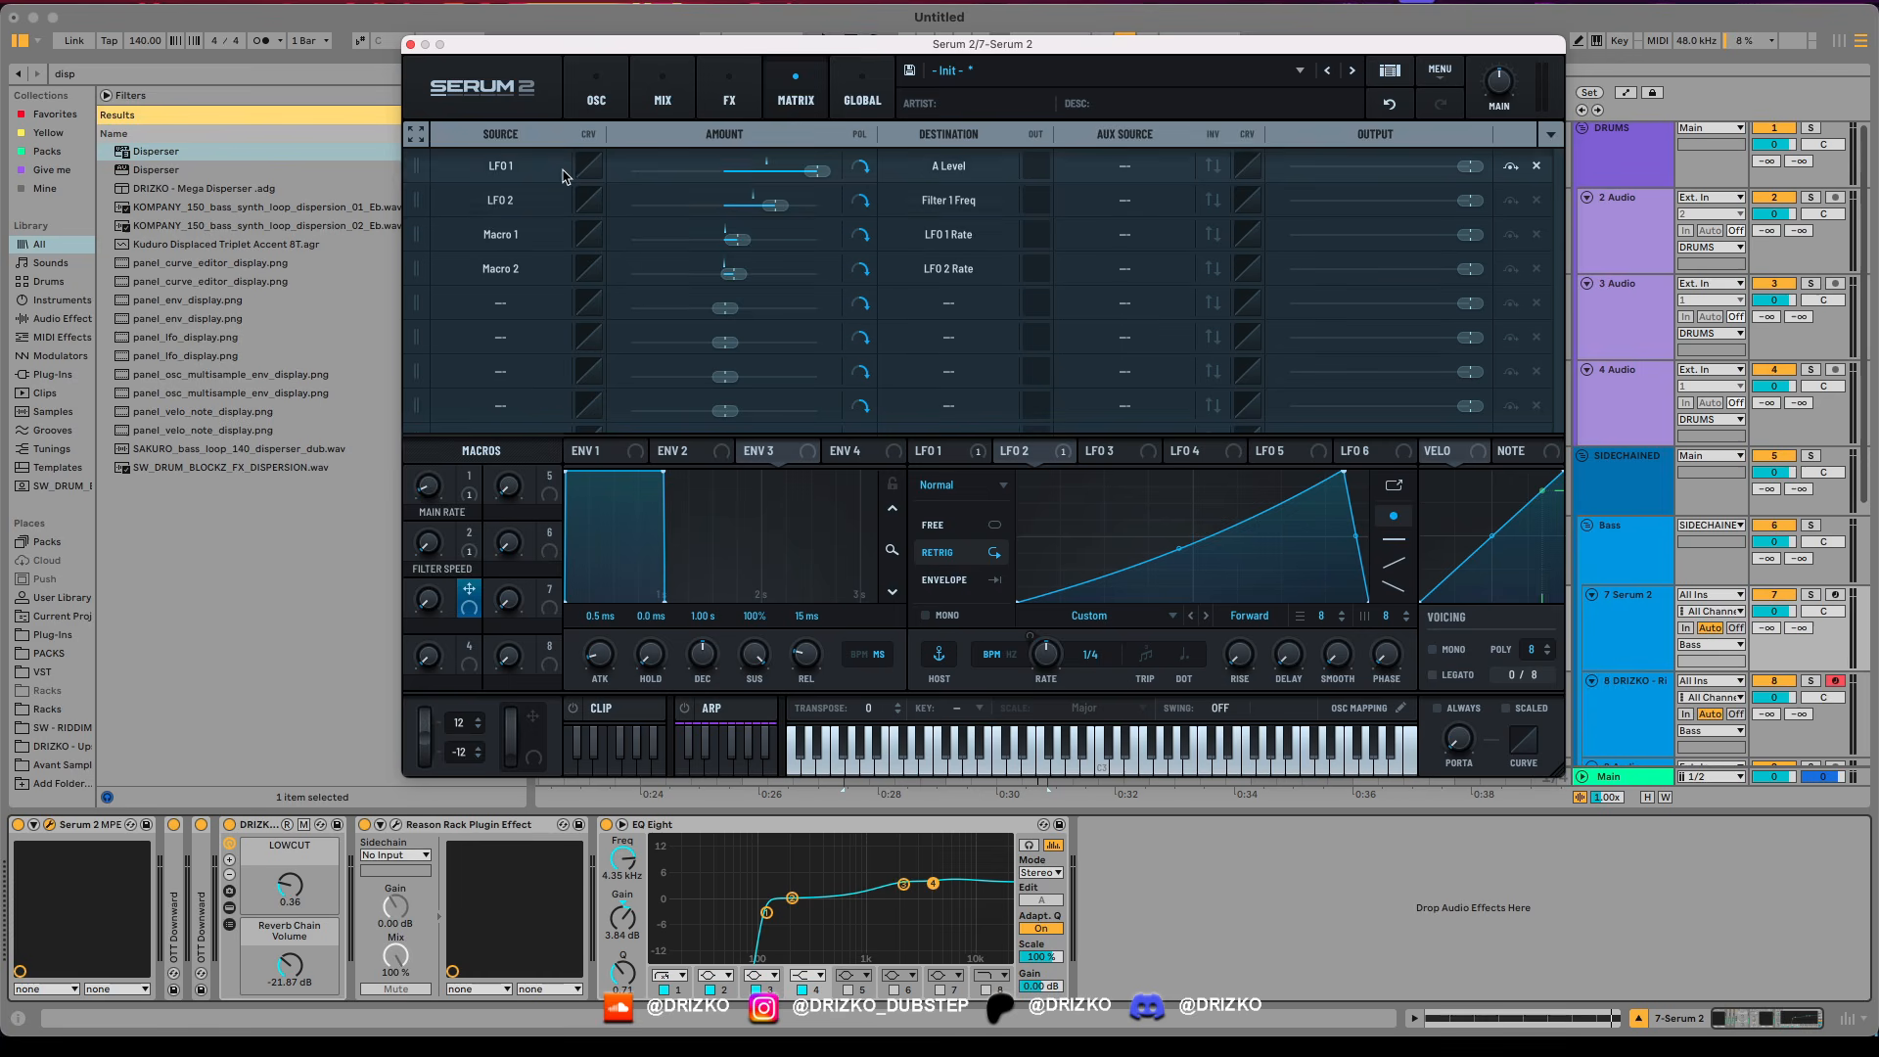
{"action": "left_click", "coordinate": [1124, 200]}
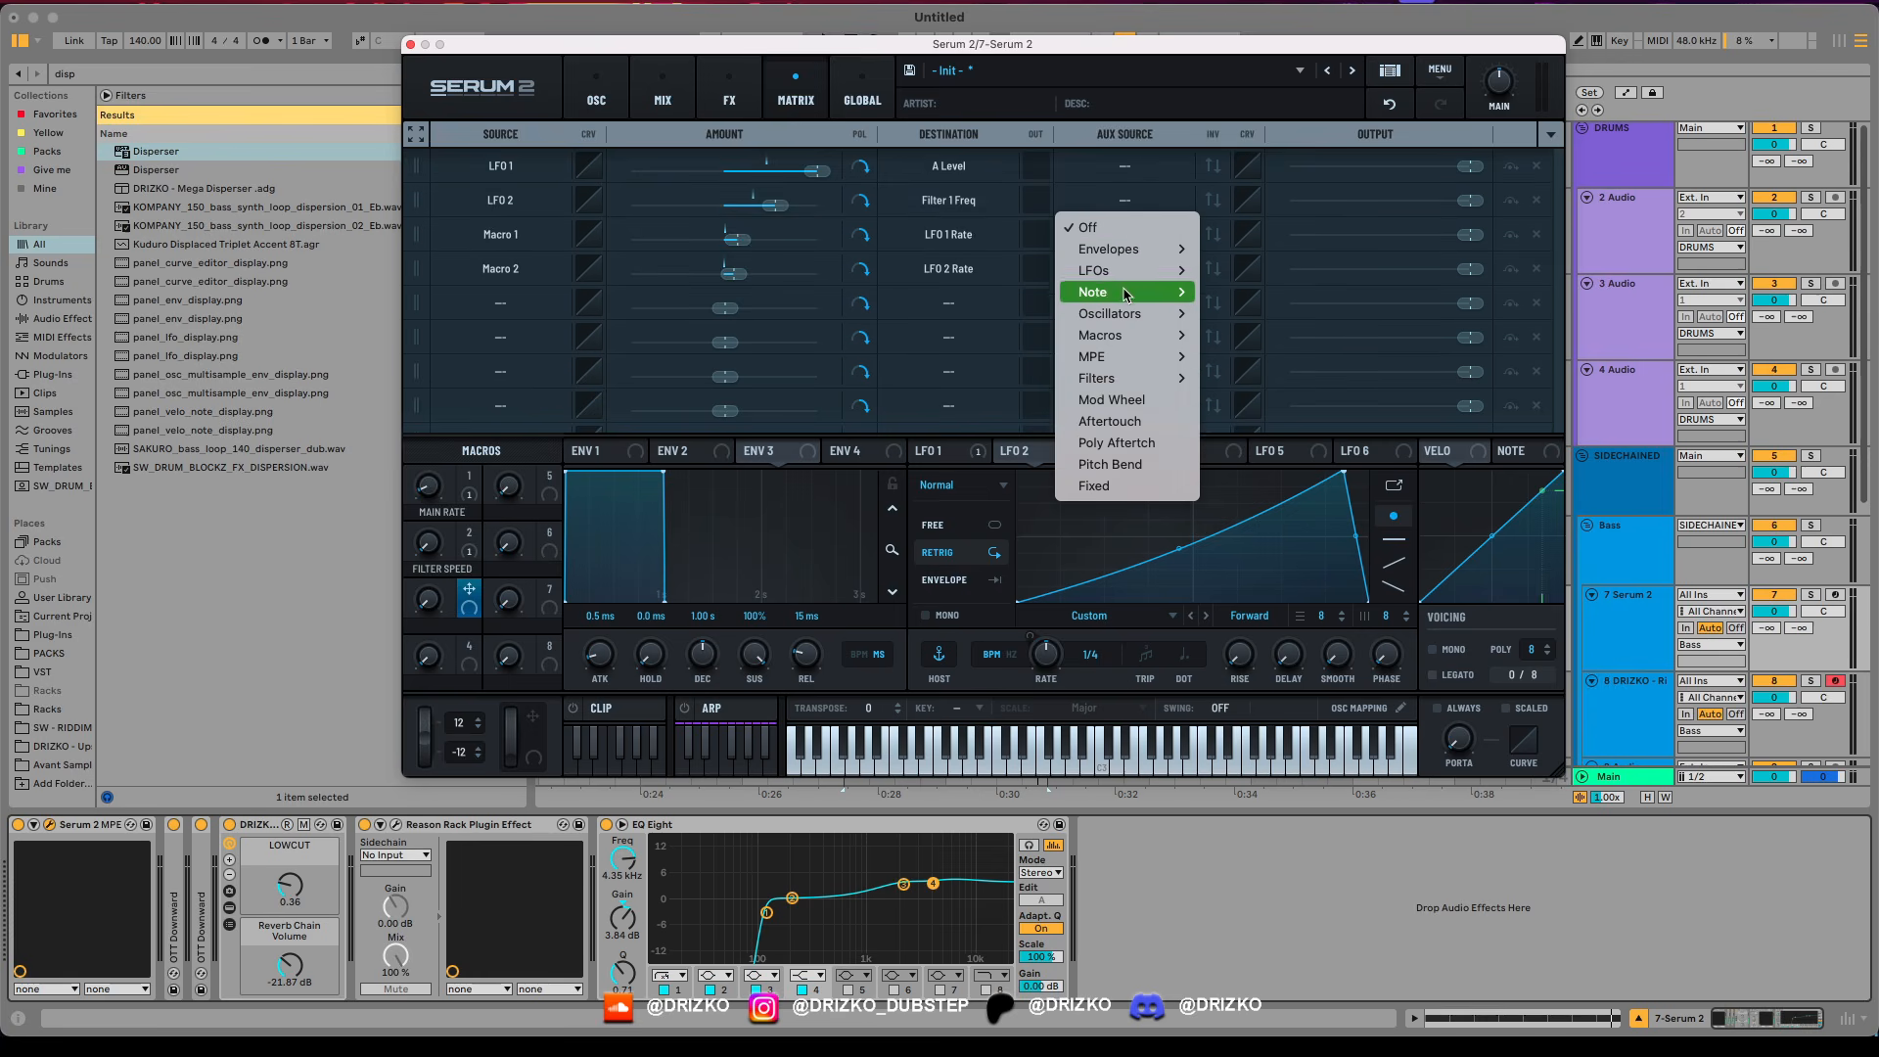
{"action": "mouse_move", "coordinate": [1125, 250]}
{"action": "mouse_move", "coordinate": [1159, 335]}
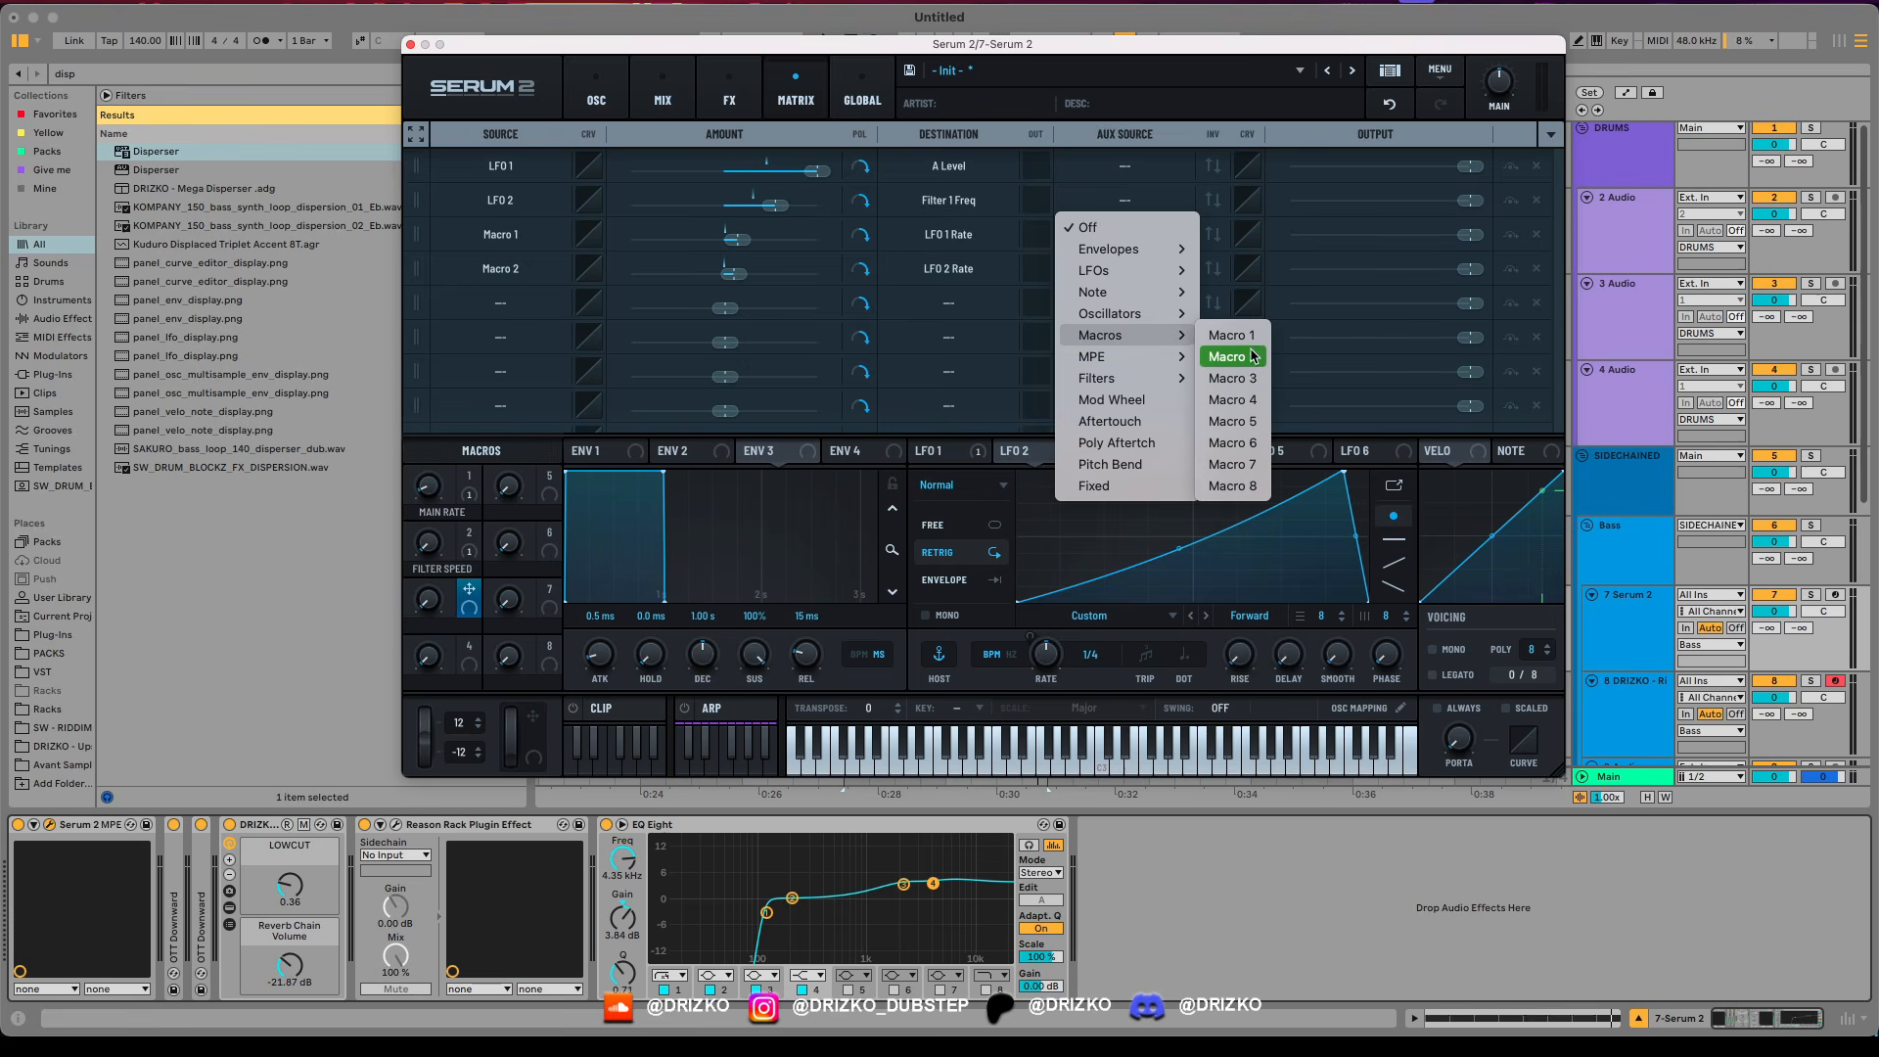
{"action": "left_click", "coordinate": [1232, 378]}
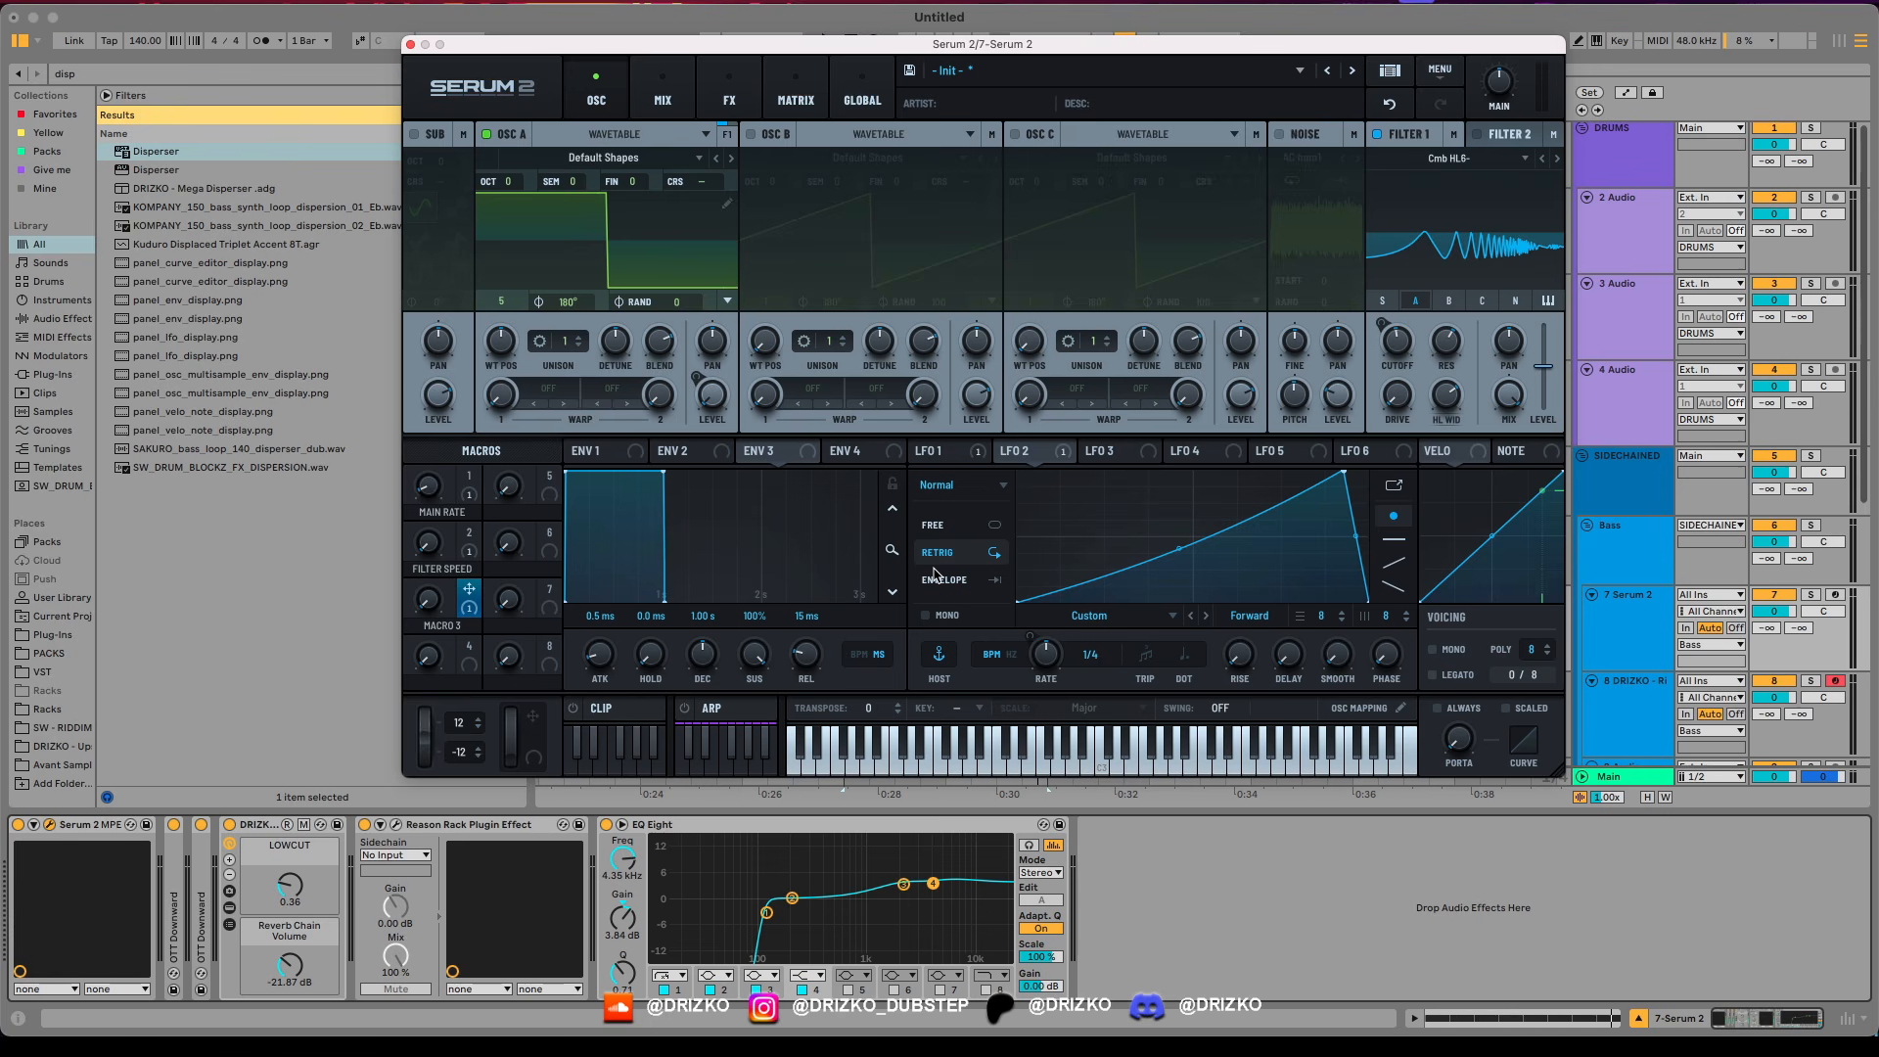
Play the loop while raising Macro 3 in Serum 2, and close the plug-in window.
{"action": "key", "text": "space"}
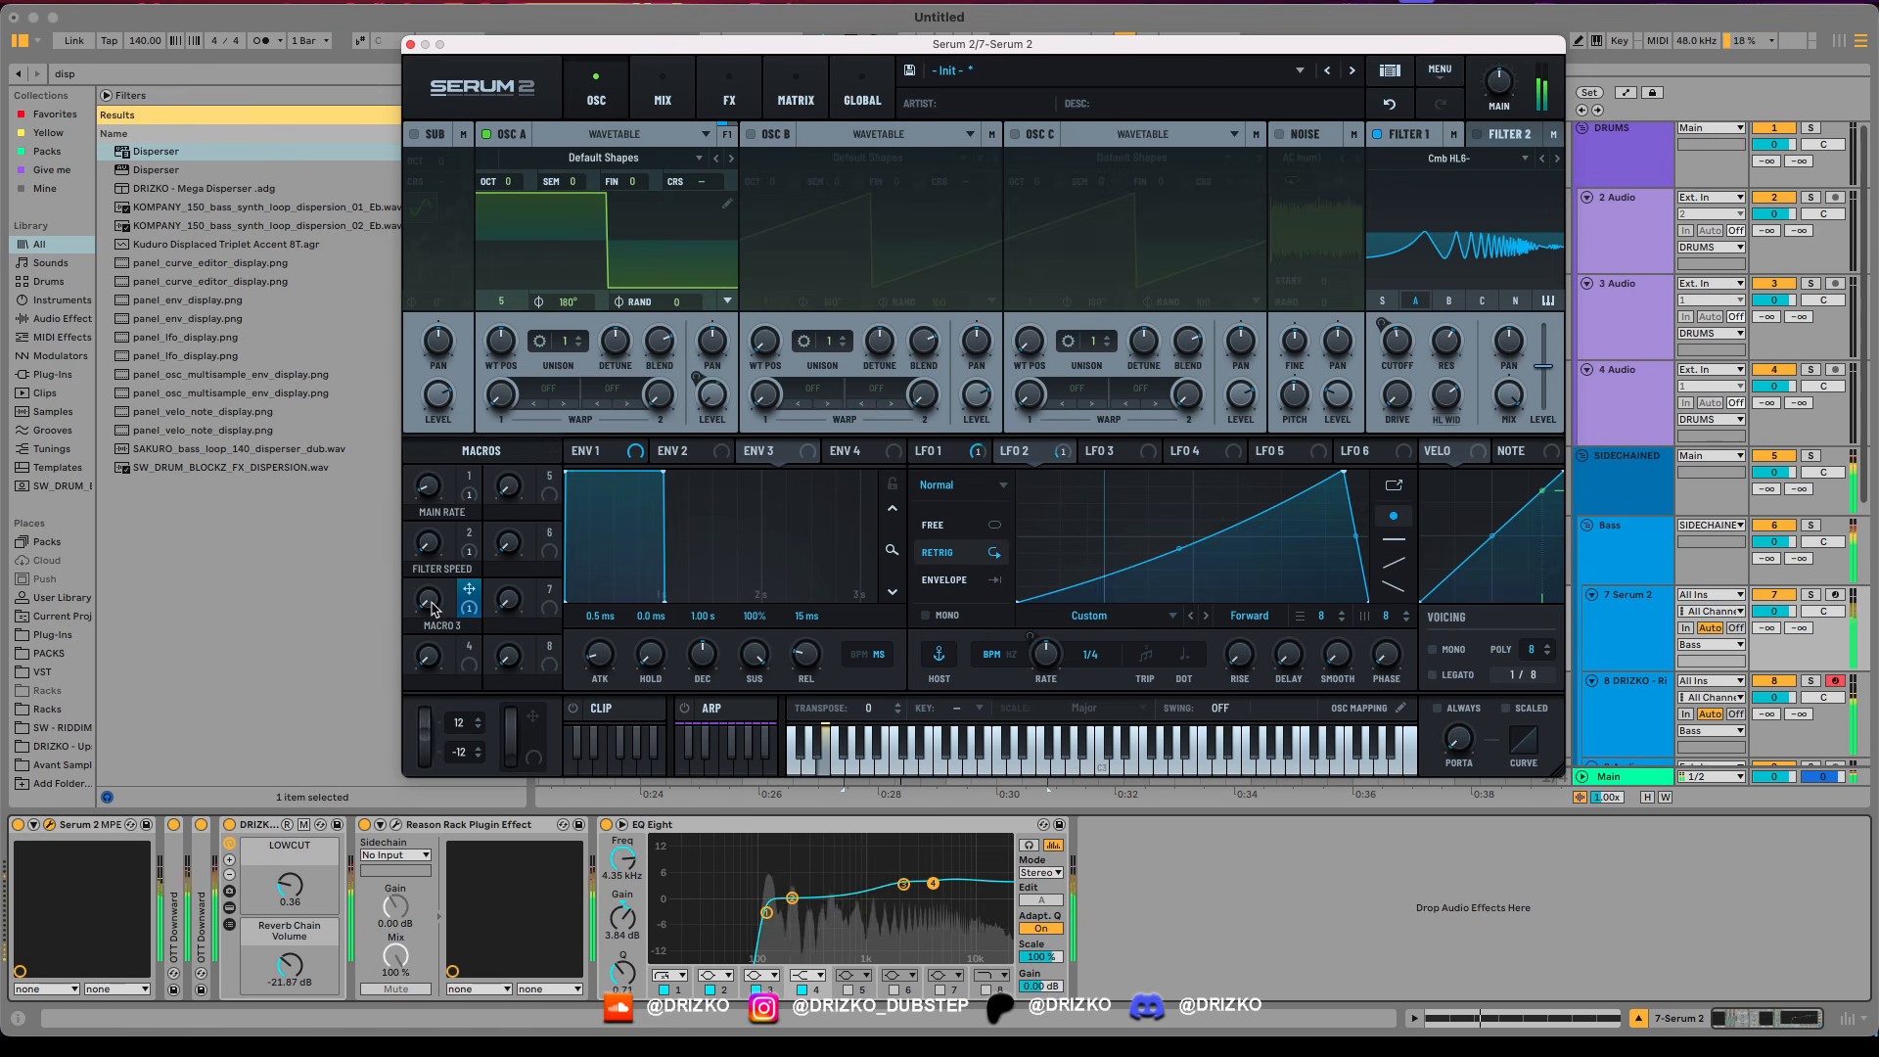
{"action": "left_click_drag", "start_coordinate": [430, 611], "coordinate": [453, 550]}
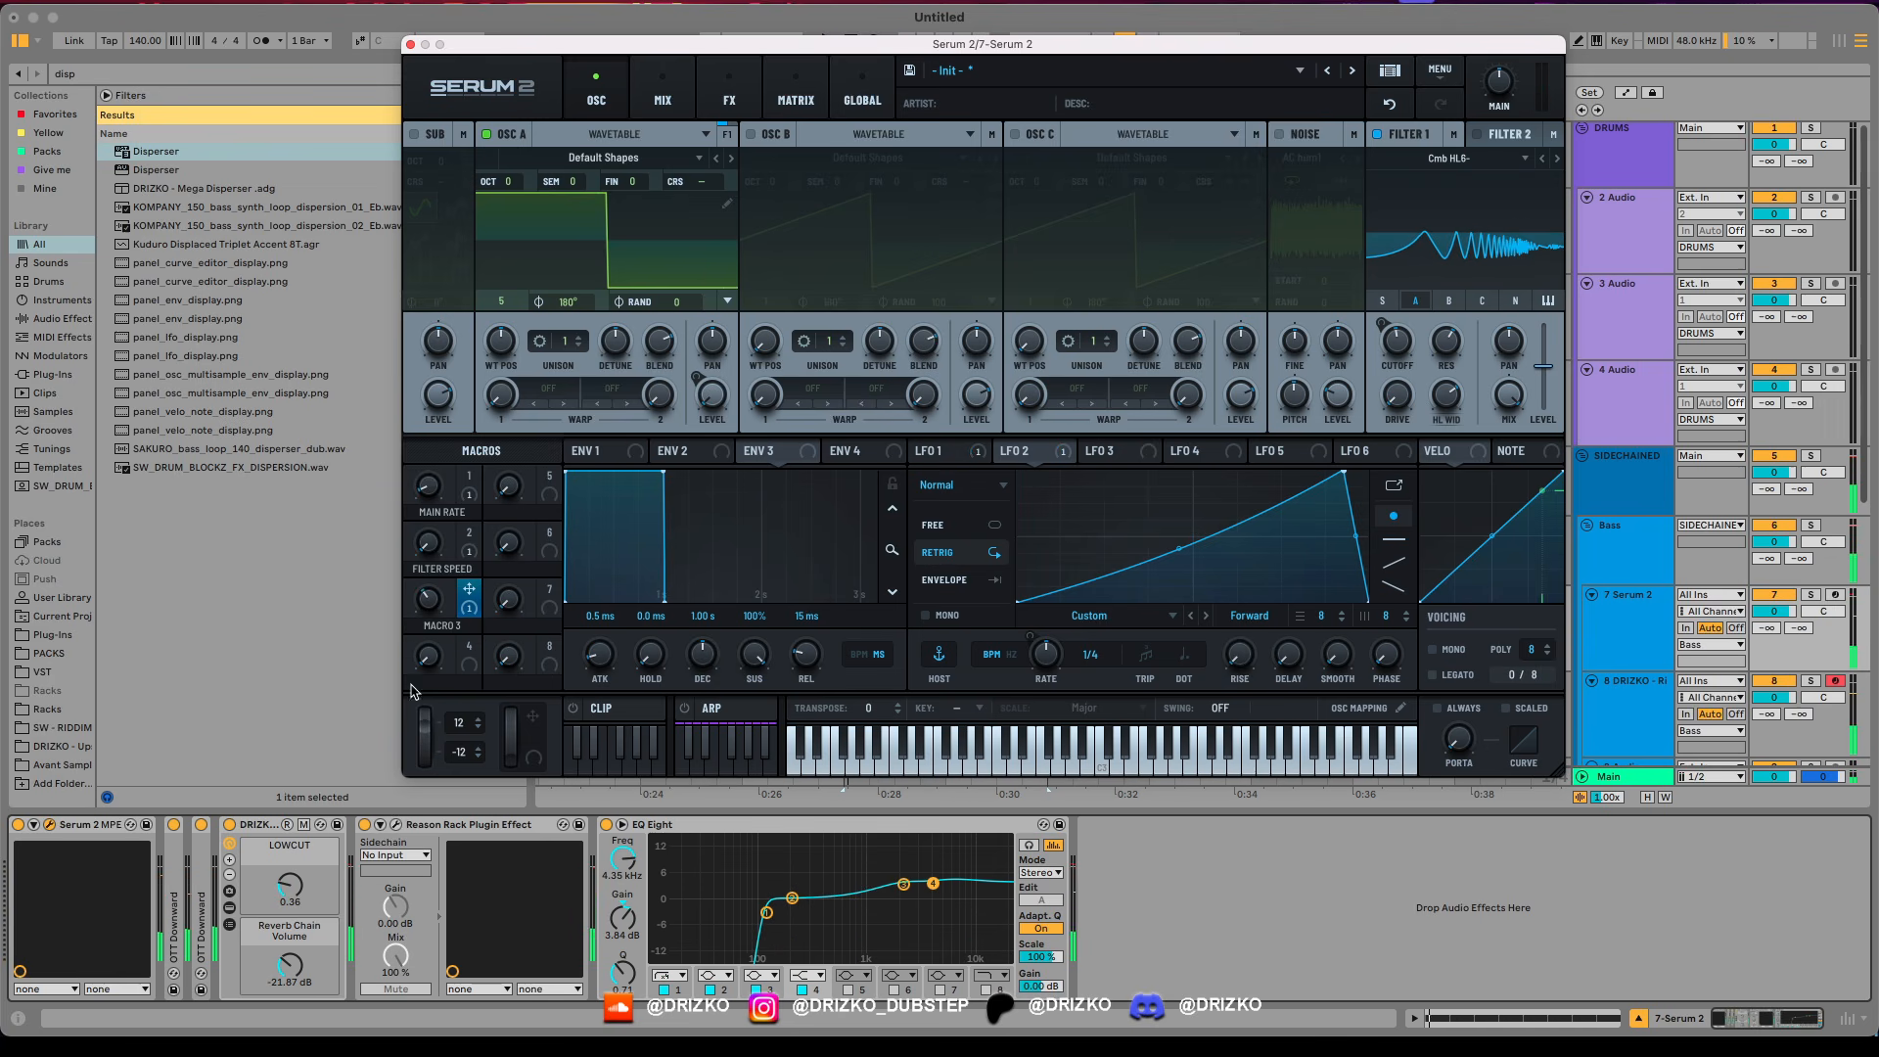
{"action": "left_click", "coordinate": [411, 44]}
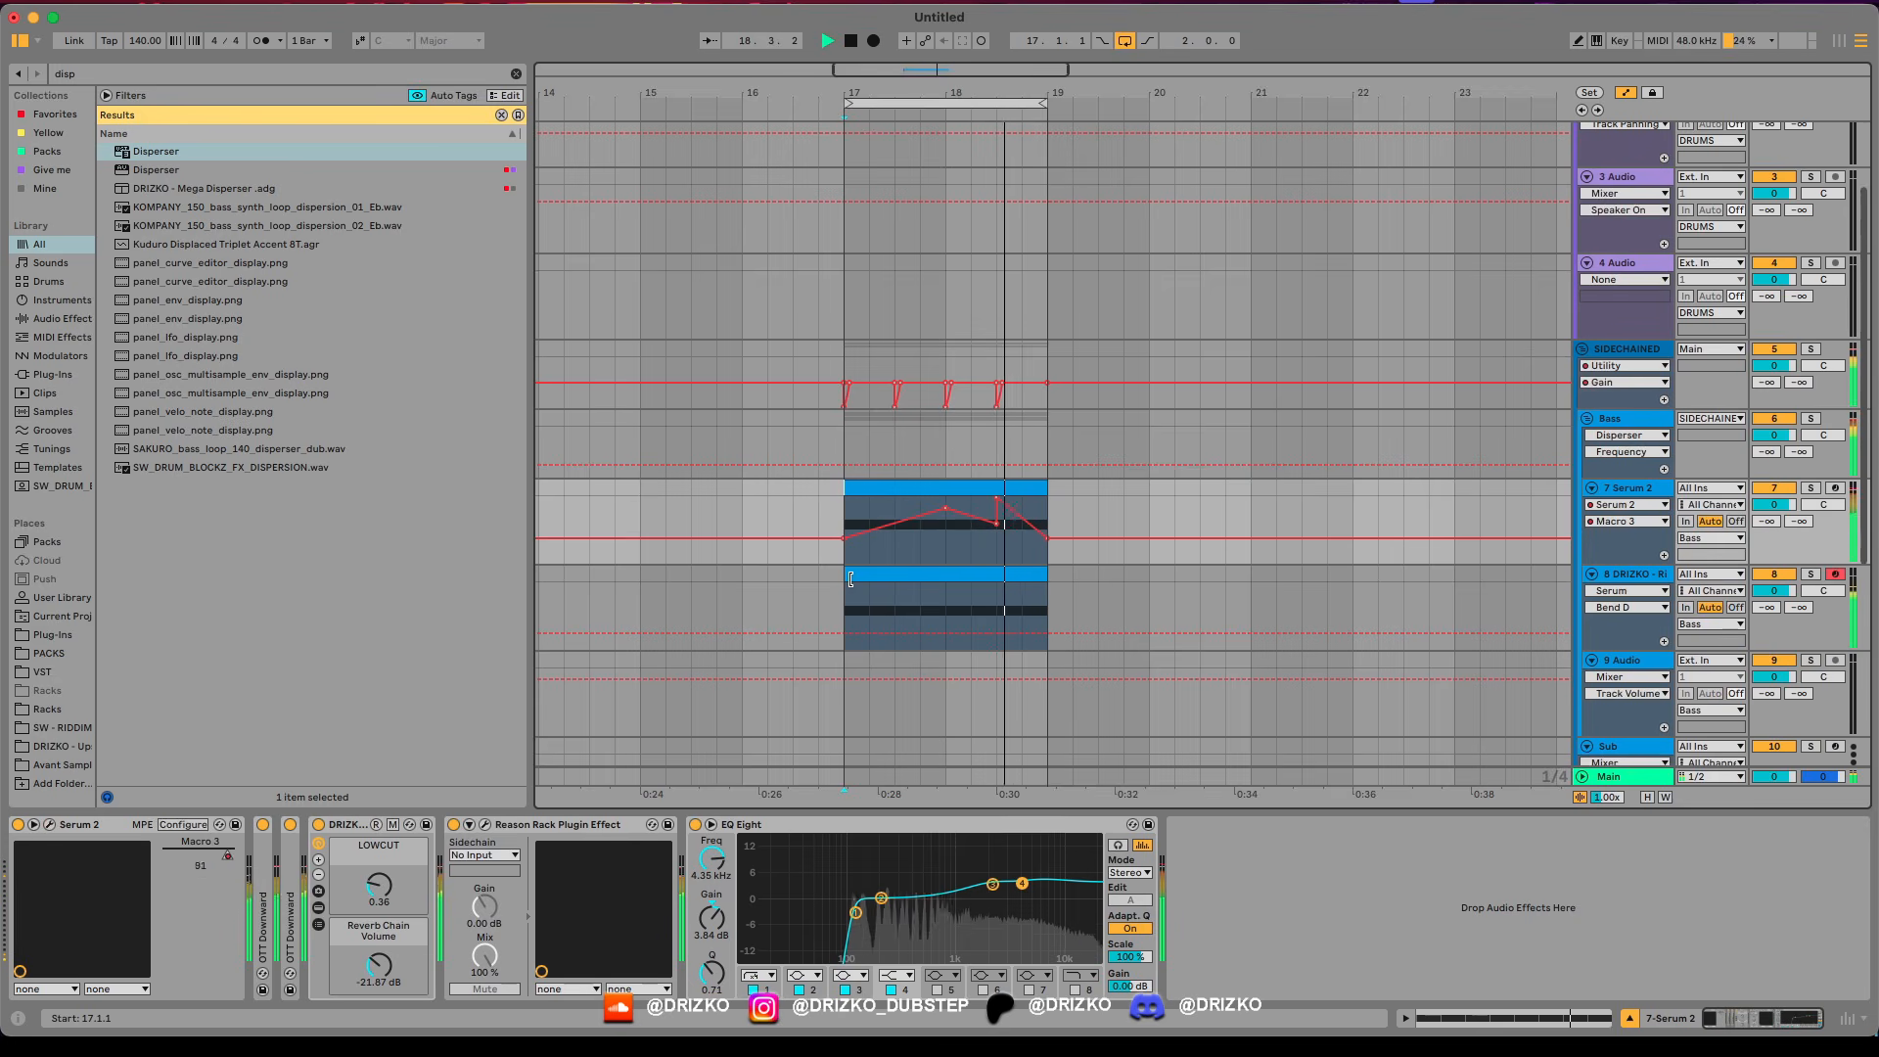
Lower the Macro 3 automation point at the end of the loop at bar 19, and leave automation view.
{"action": "left_click_drag", "start_coordinate": [1047, 539], "coordinate": [1047, 554]}
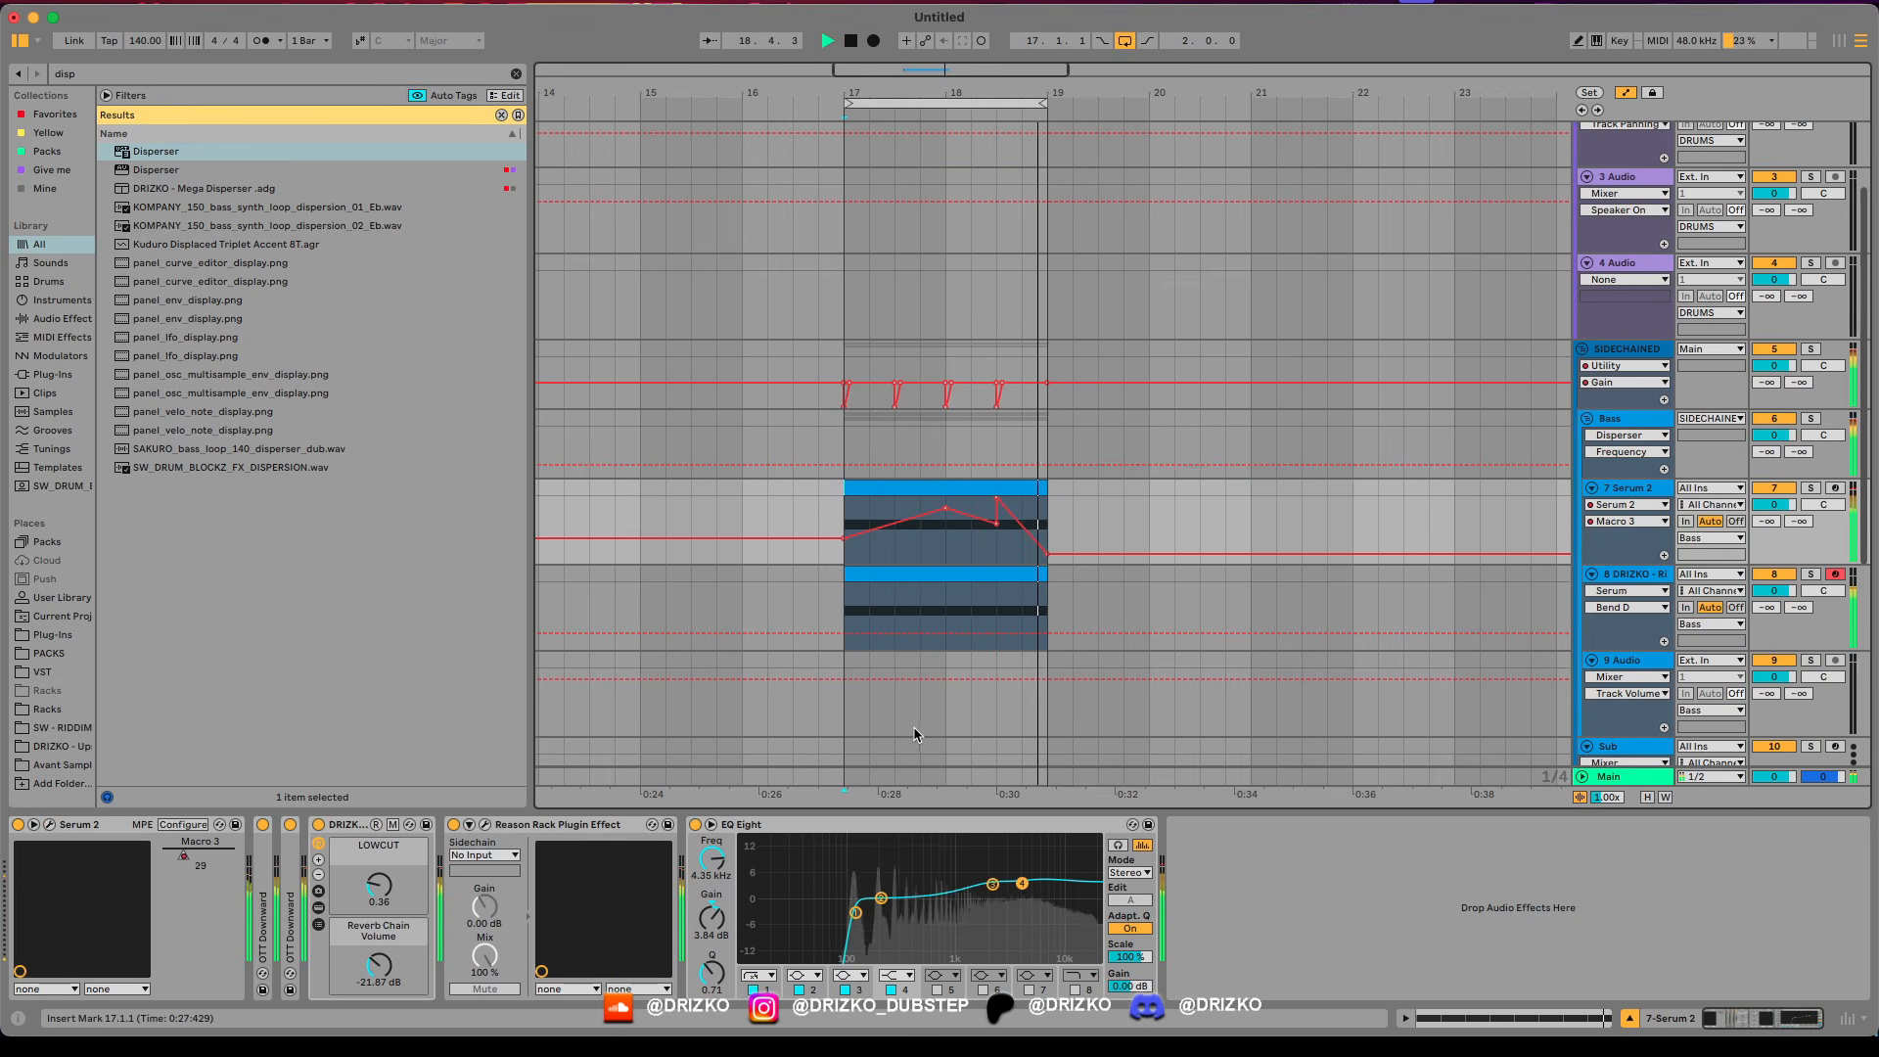
{"action": "key", "text": "a"}
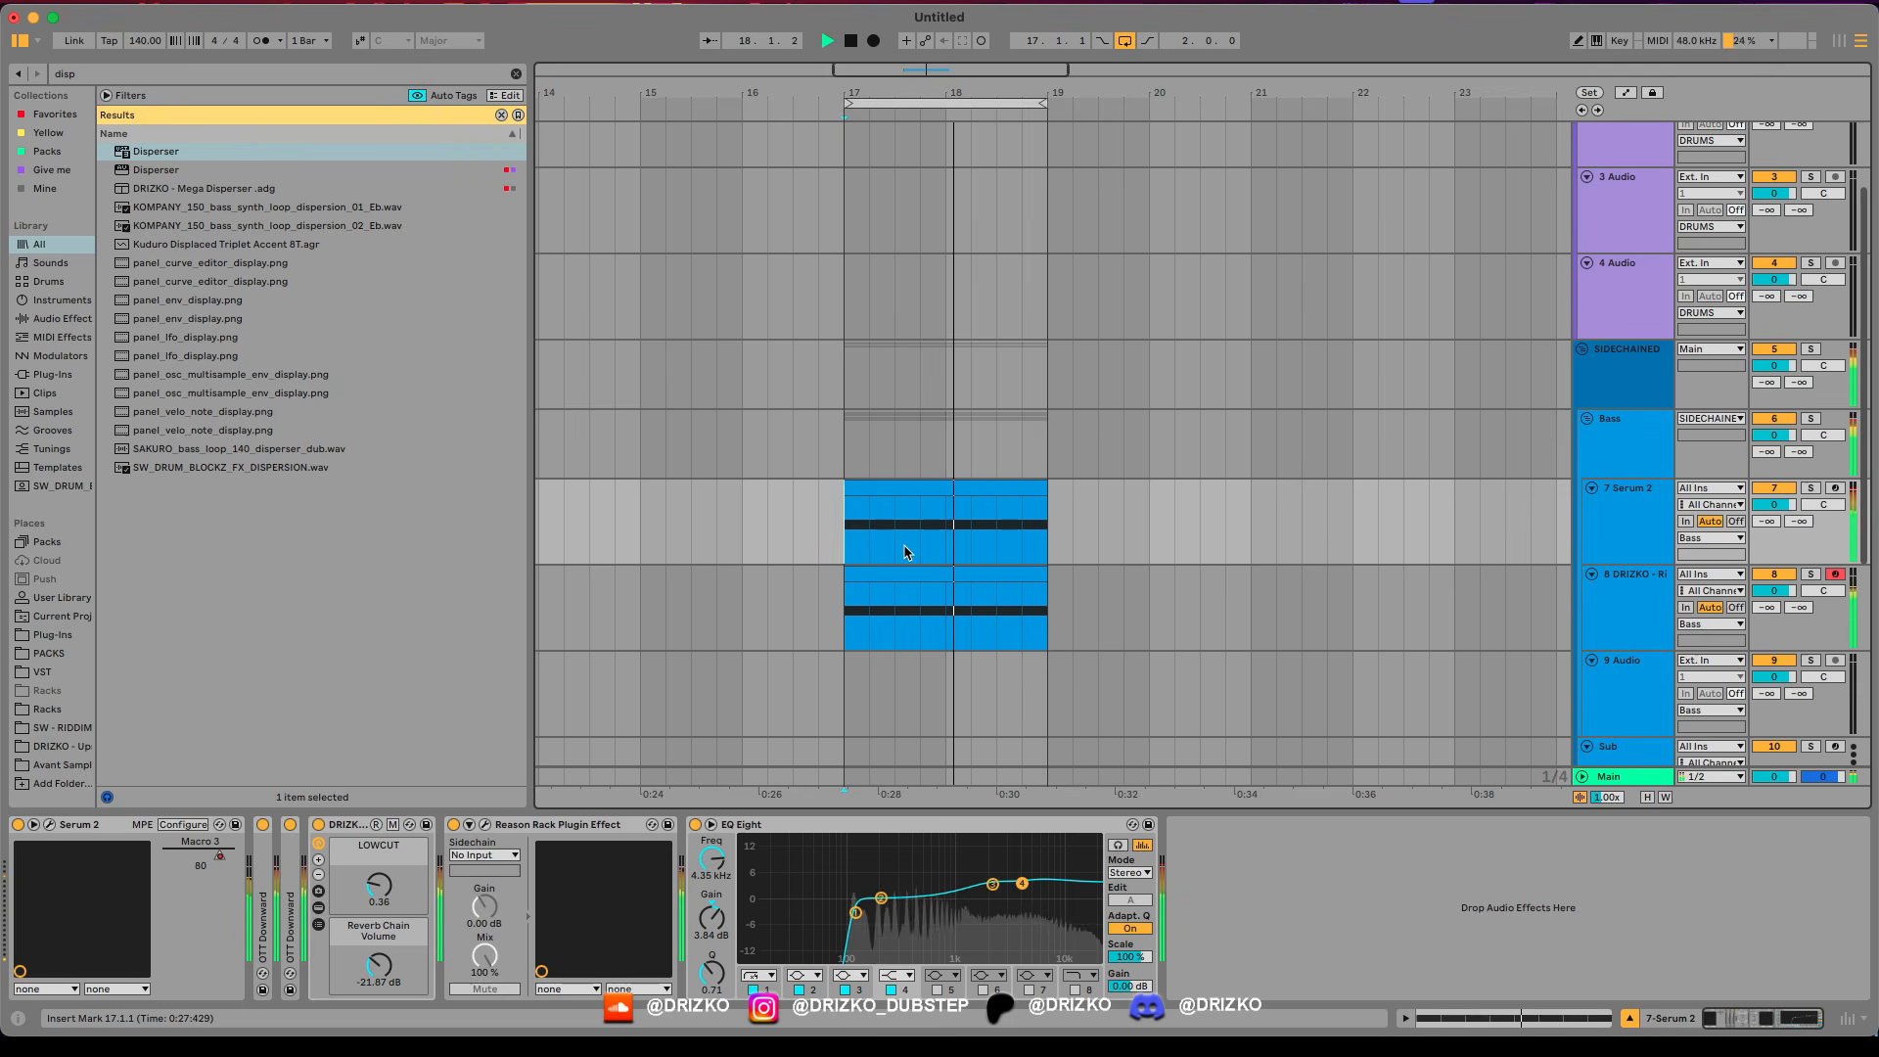
{"action": "key", "text": "space"}
{"action": "scroll", "coordinate": [571, 548], "scroll_direction": "up", "scroll_amount": 3}
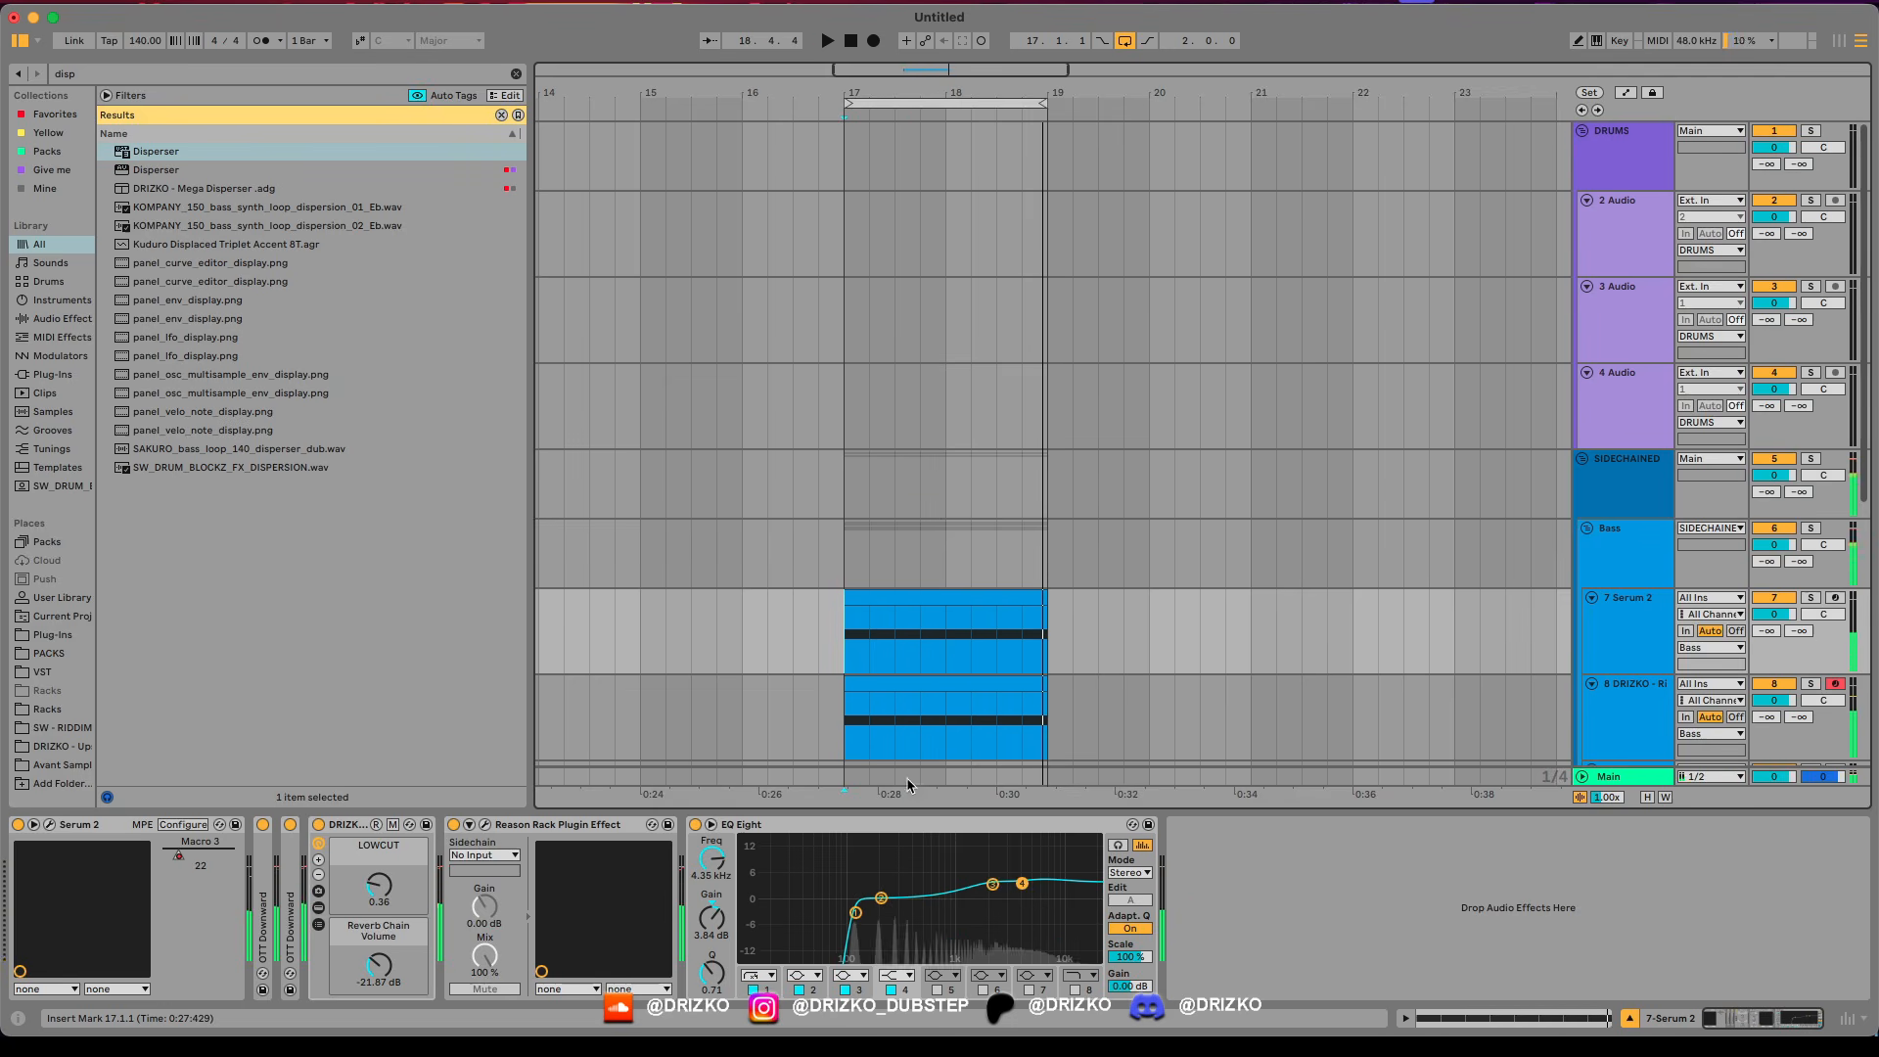
Place SW_DRUM_BLOCKZ_KICK_CLONK_B.wav at 17.1.1 on the first drum audio track, duplicate it three times up to bar 19, and audition it.
{"action": "left_click", "coordinate": [1629, 1019]}
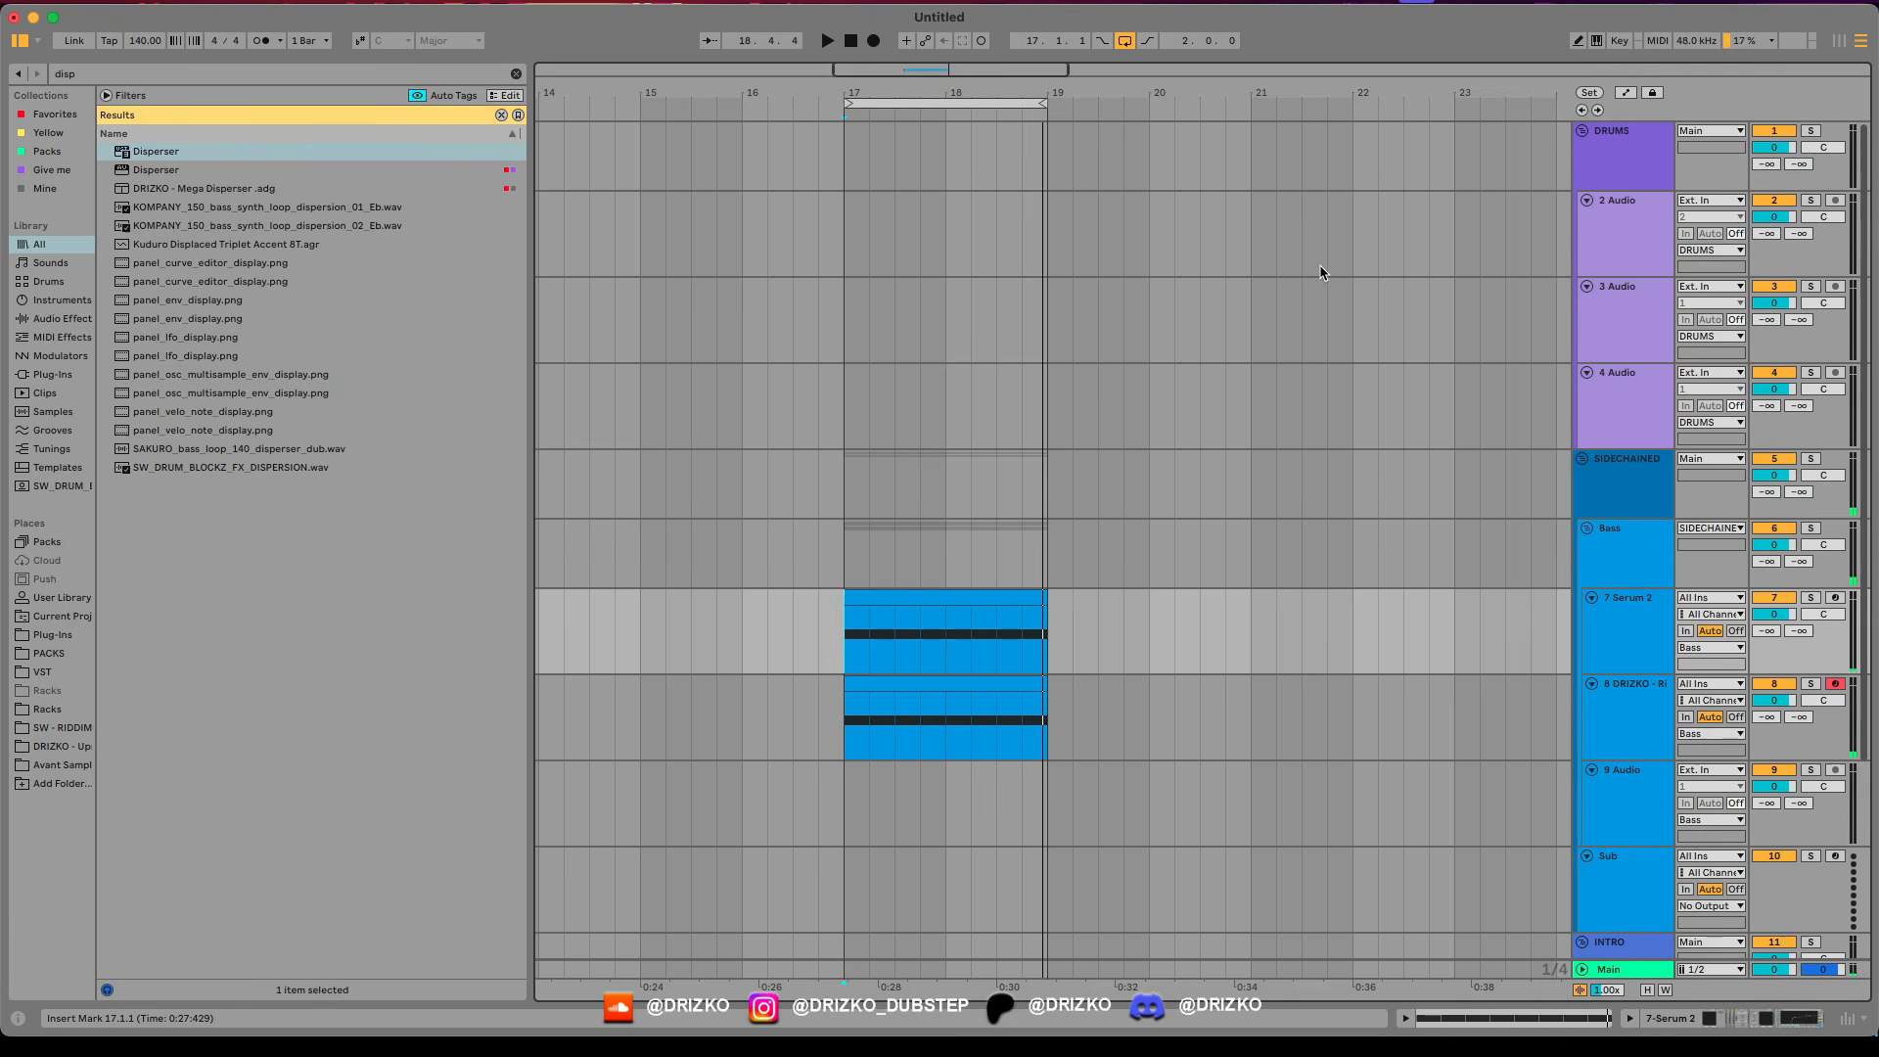
{"action": "left_click_drag", "start_coordinate": [230, 536], "coordinate": [847, 247]}
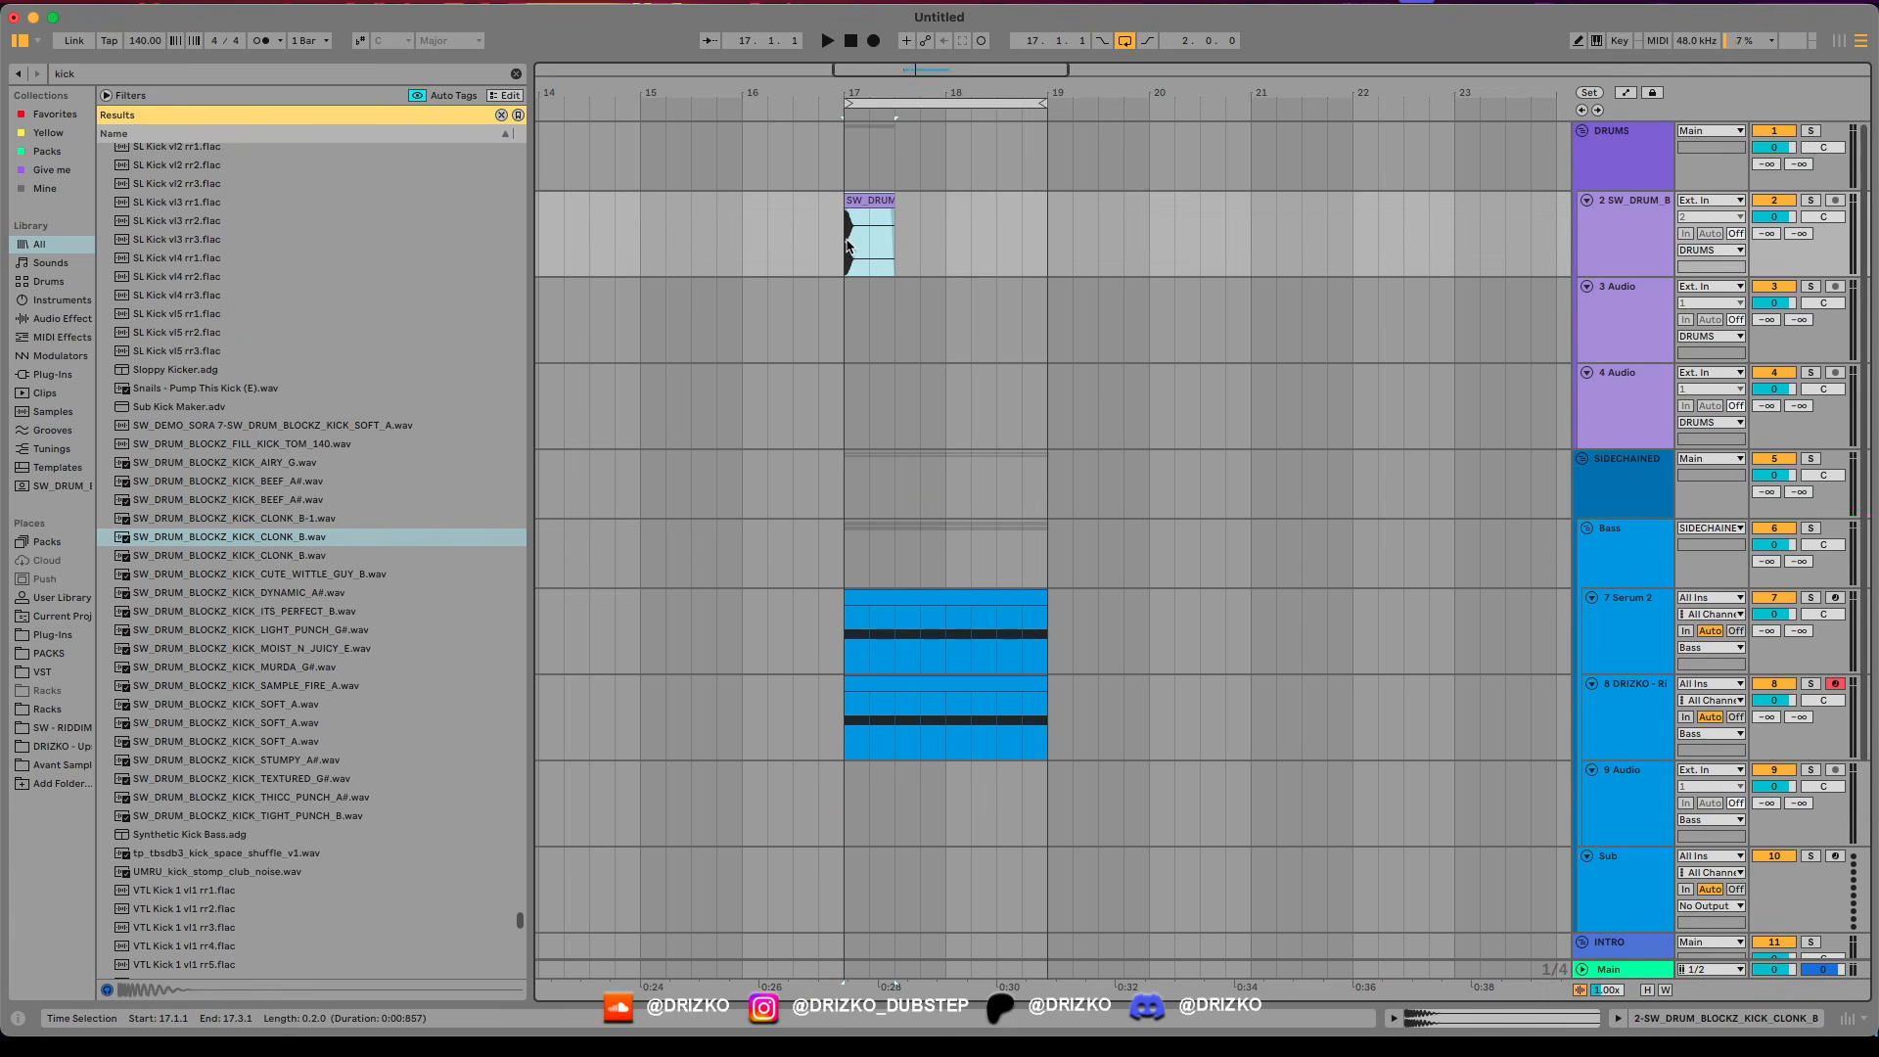
{"action": "key", "text": "ctrl+d"}
{"action": "key", "text": "ctrl+d"}
{"action": "key", "text": "ctrl+d"}
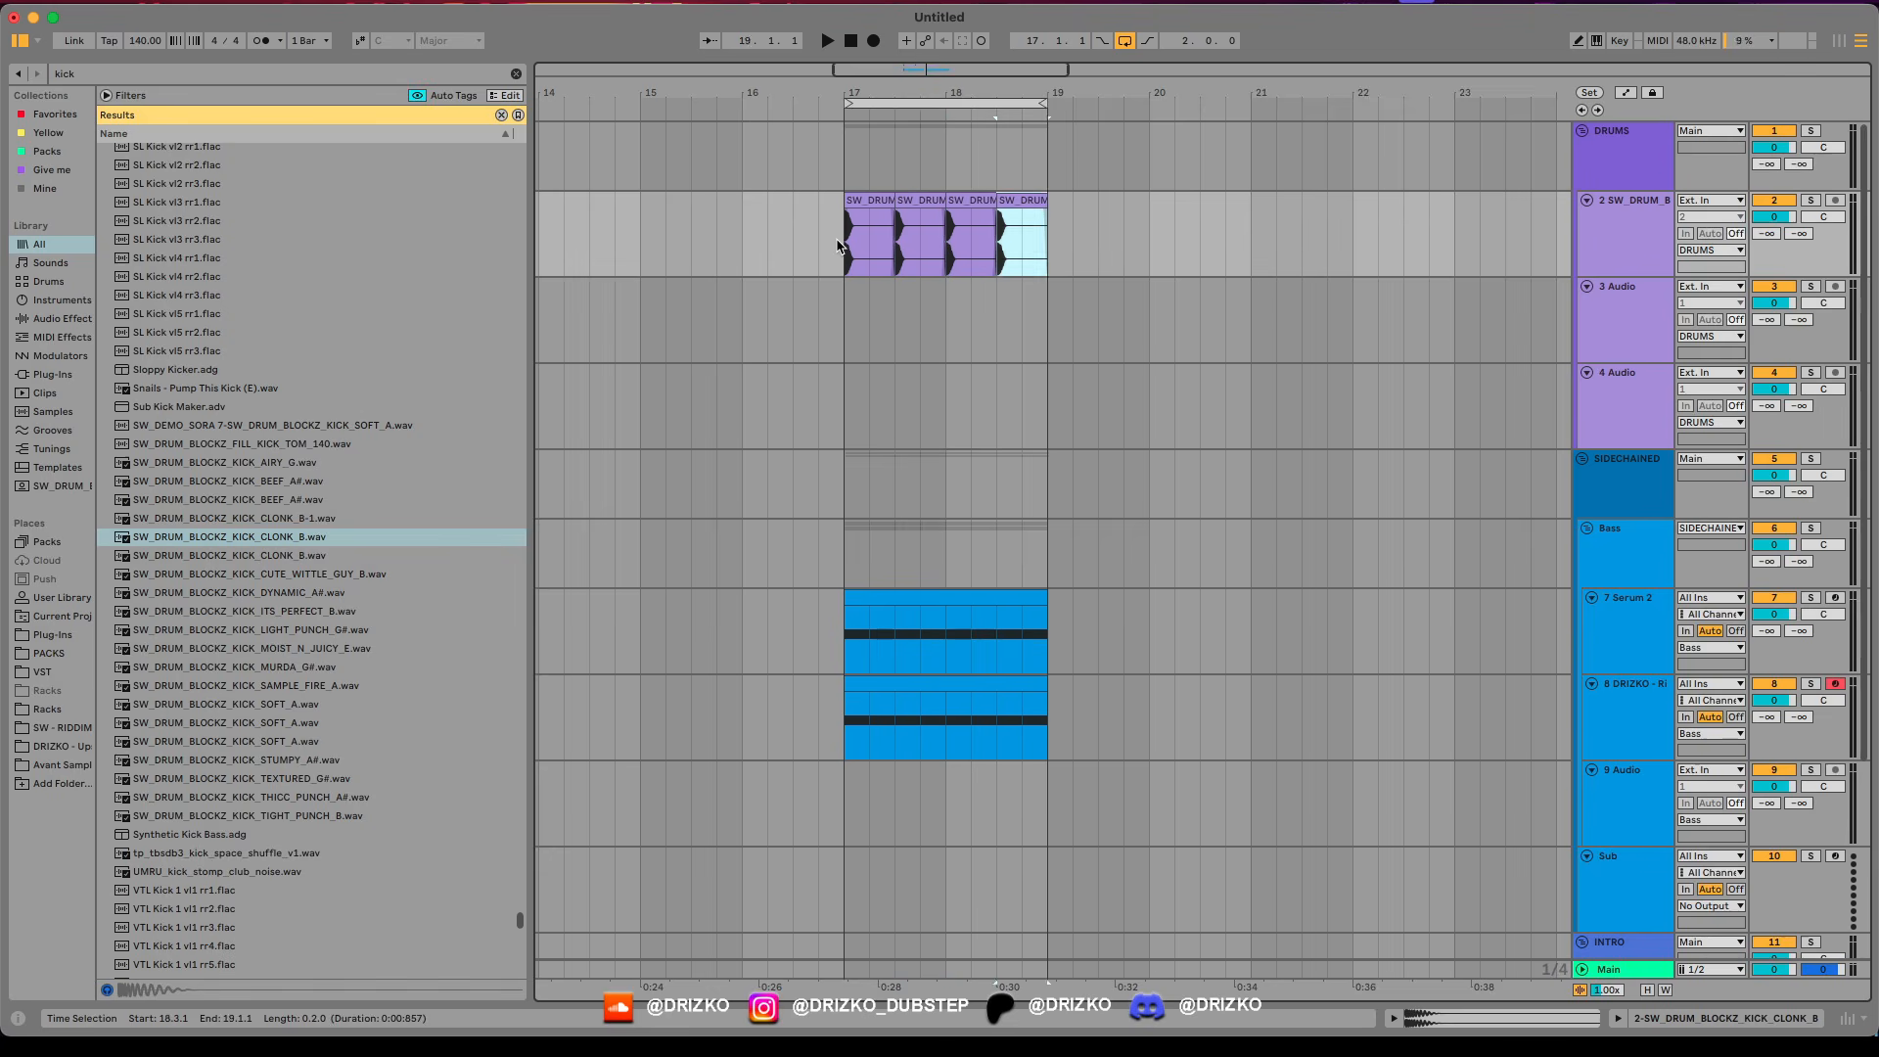
{"action": "key", "text": "space"}
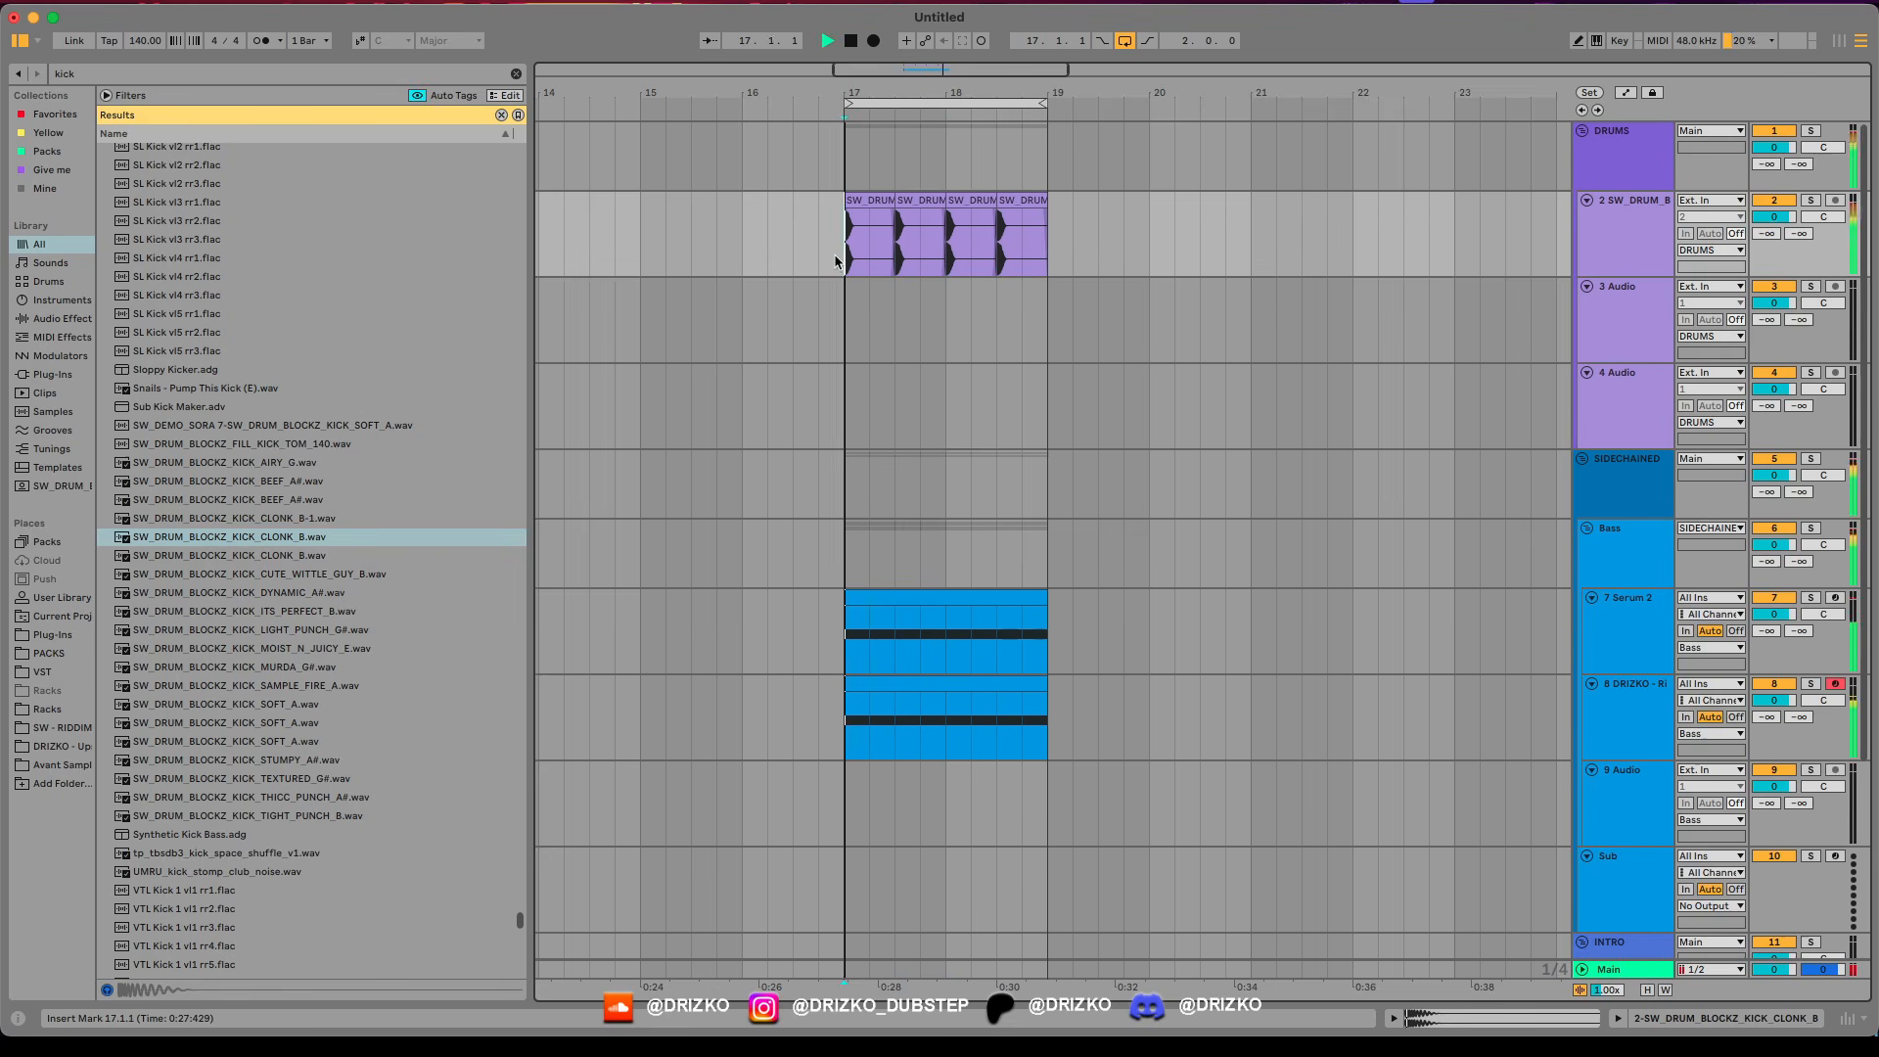
{"action": "key", "text": "space"}
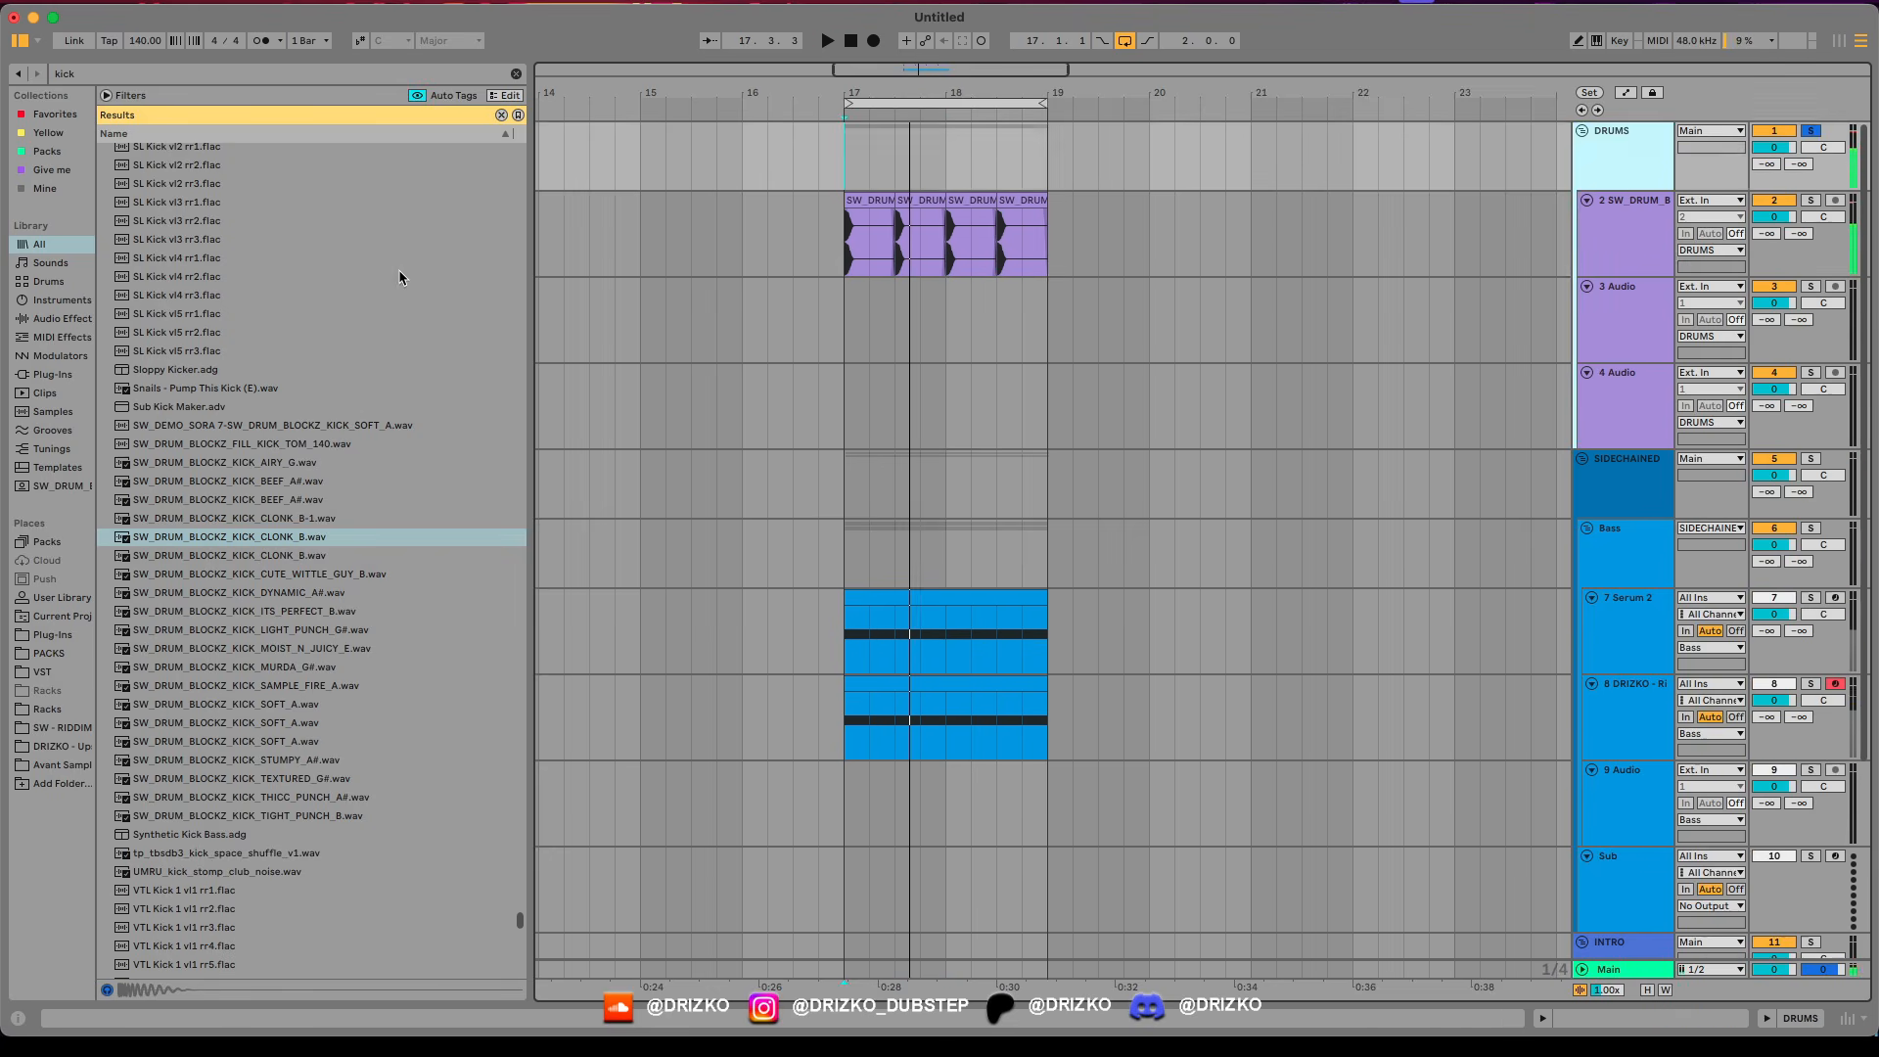
Search the library for "clap" and pick a clap sample.
{"action": "key", "text": "ctrl+f"}
{"action": "type", "text": "clap"}
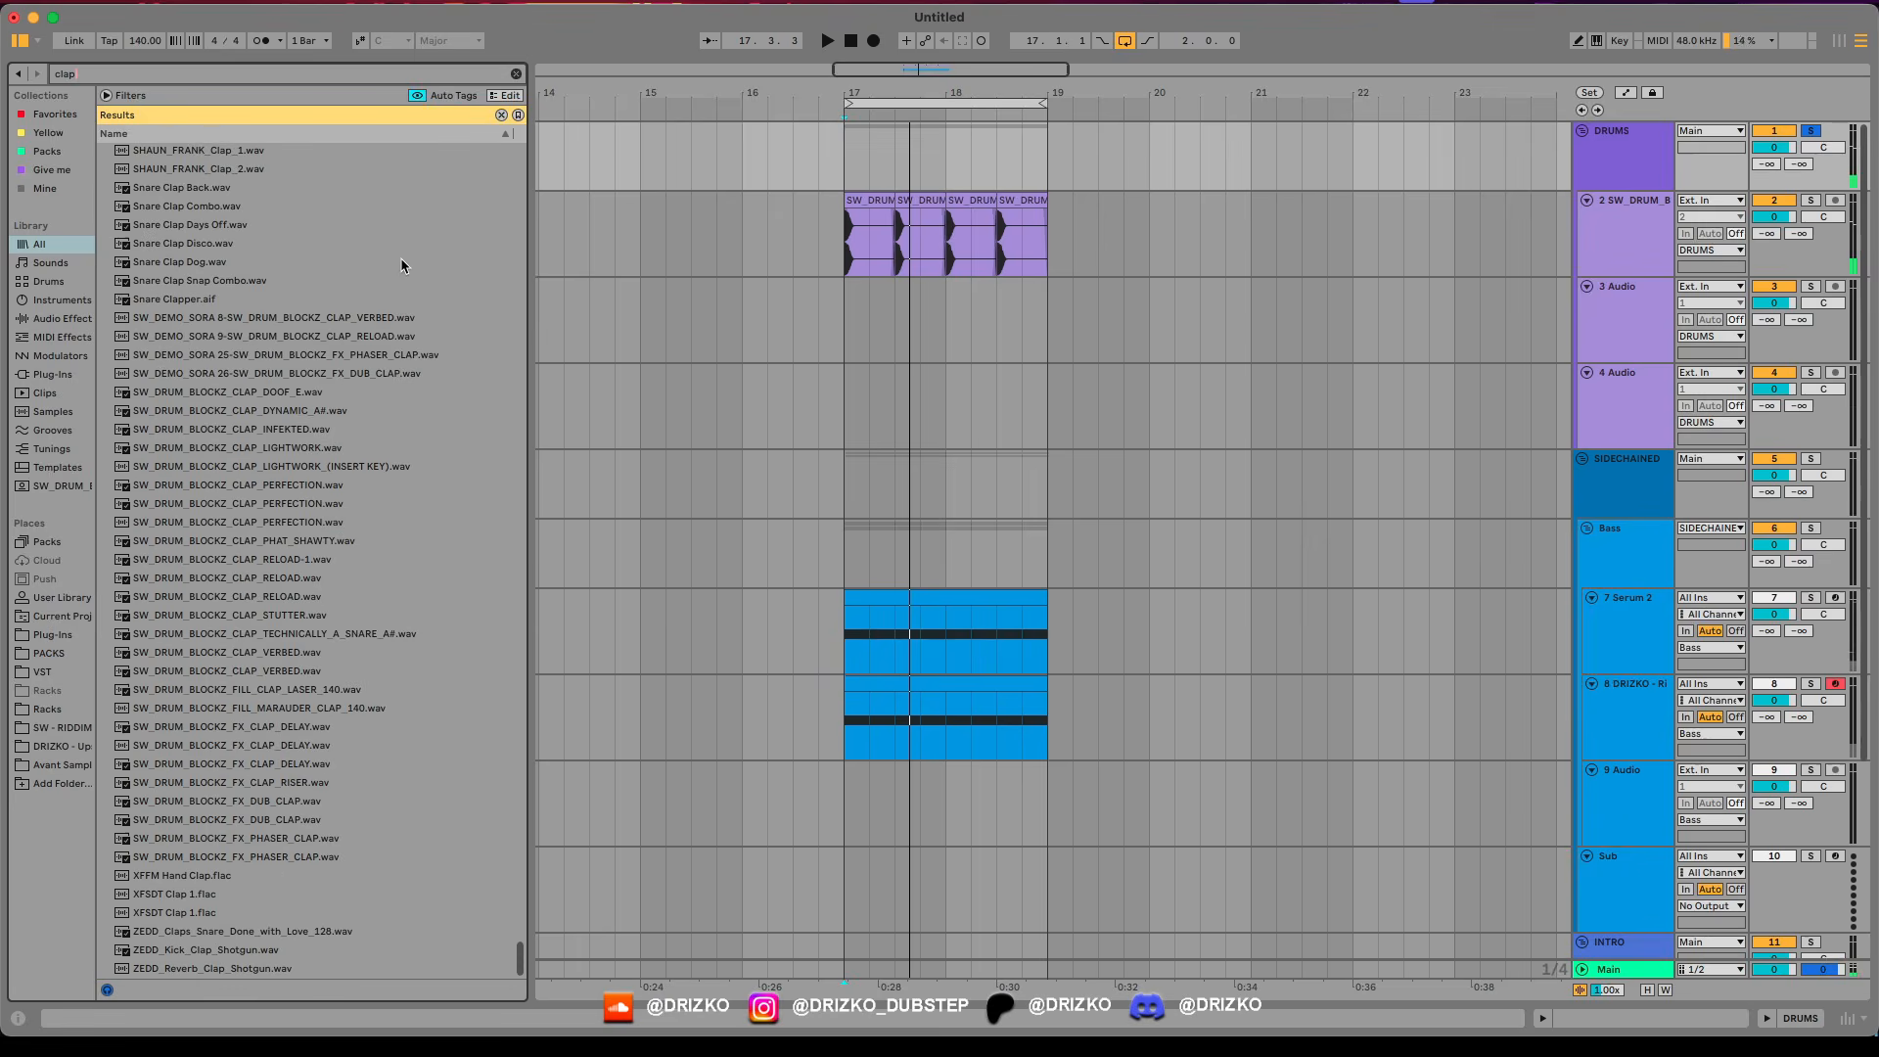
{"action": "left_click", "coordinate": [245, 354]}
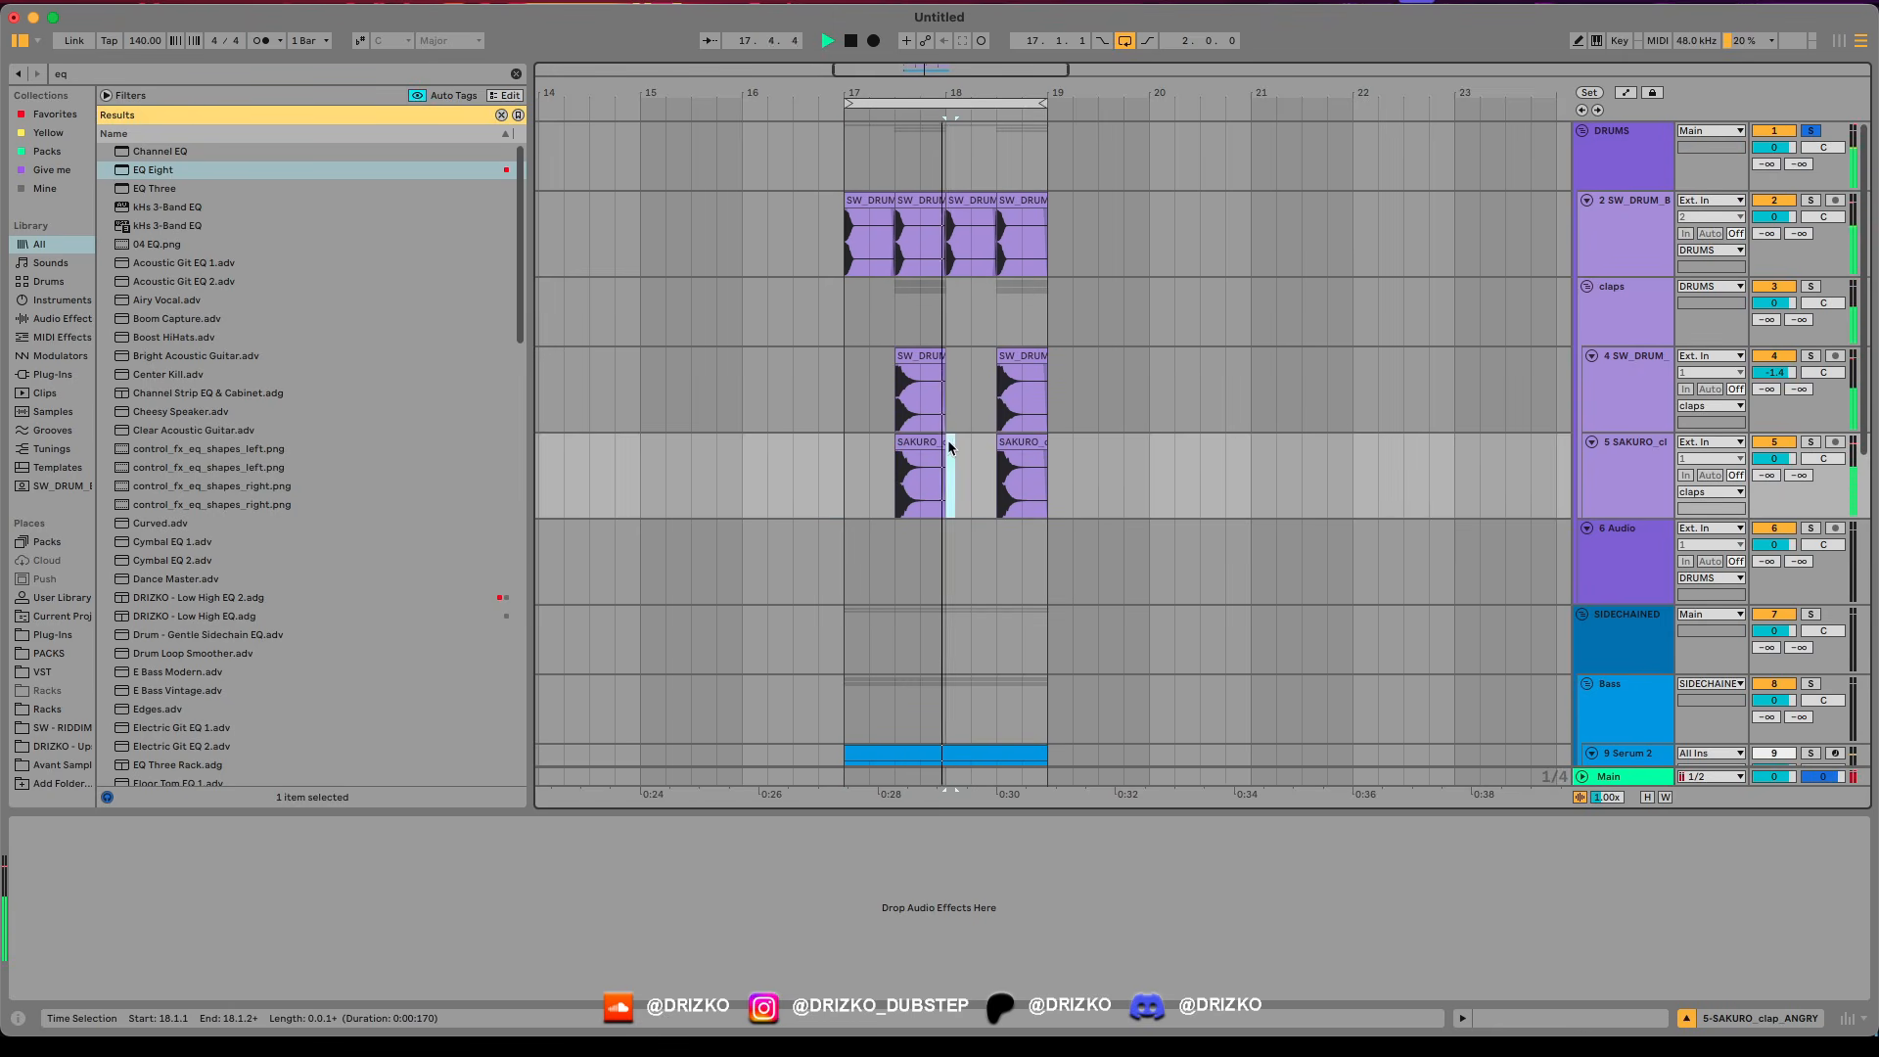
Add another audio track to the DRUMS group below the clap tracks.
{"action": "left_click", "coordinate": [1141, 514]}
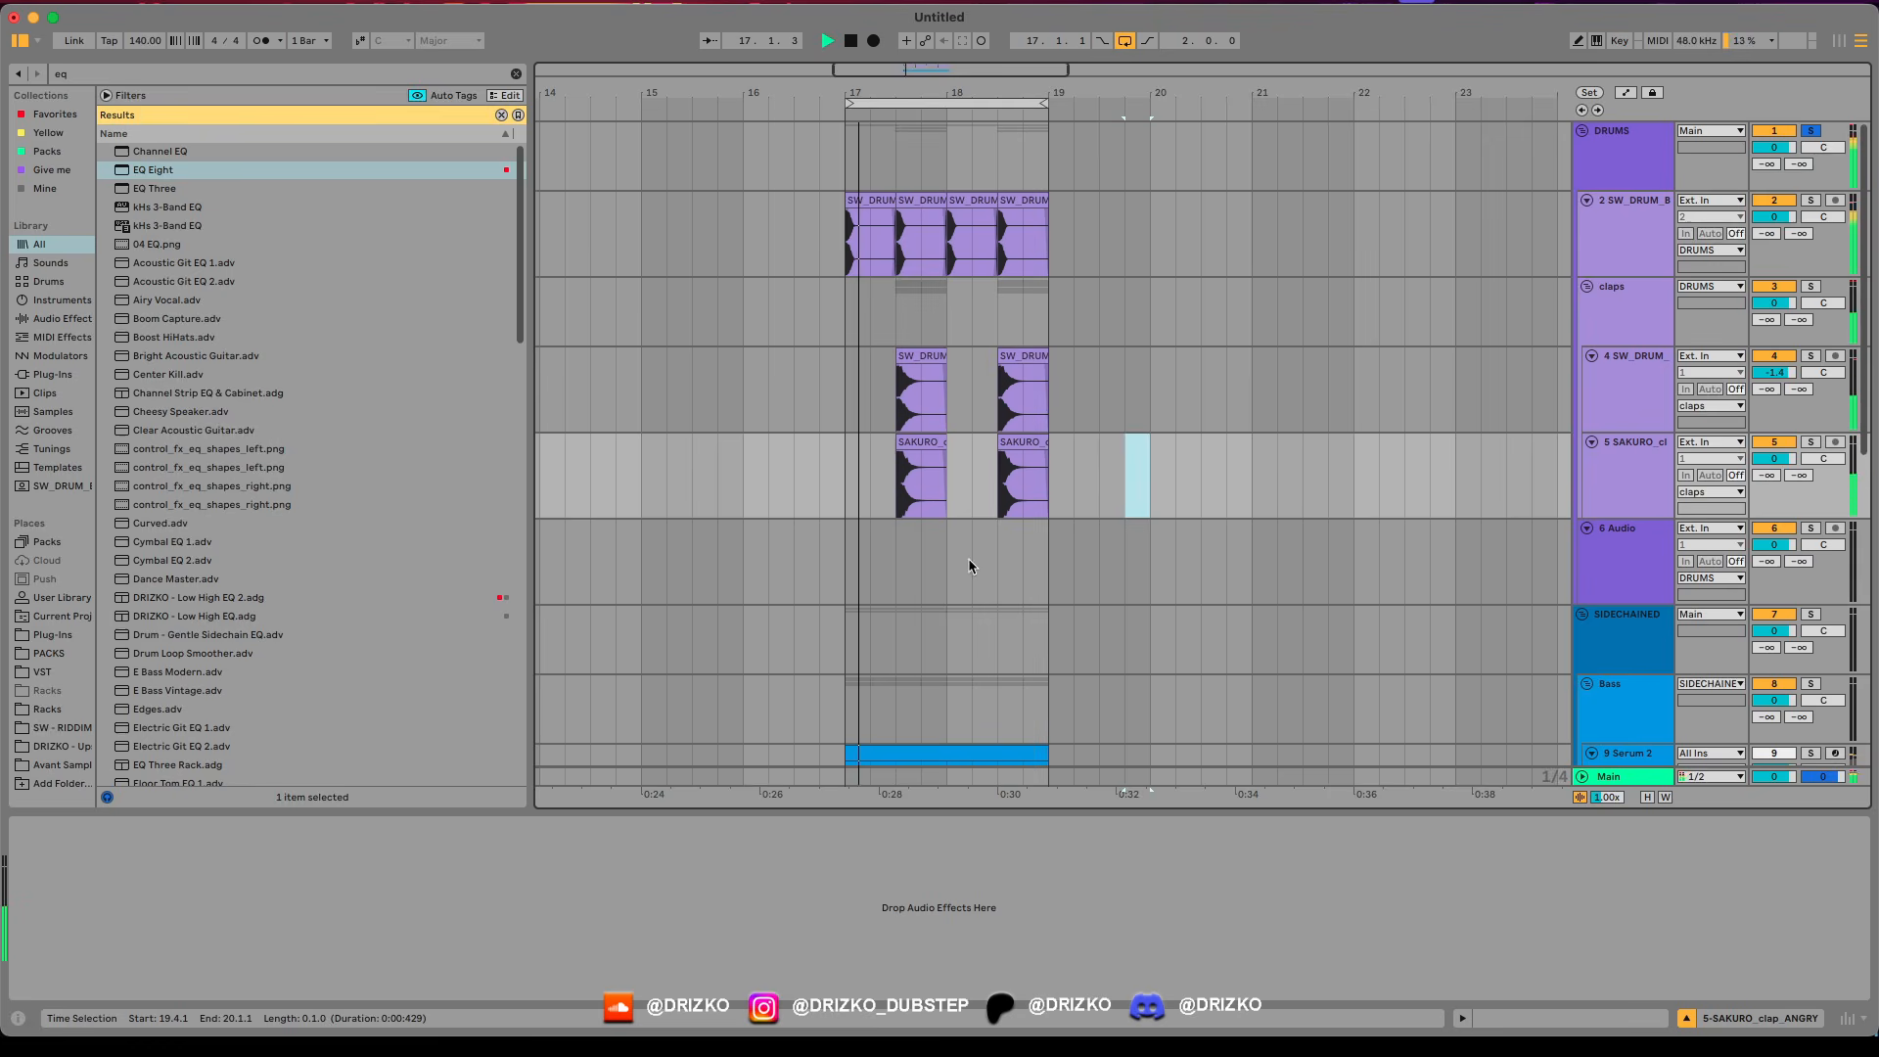
{"action": "key", "text": "super+t"}
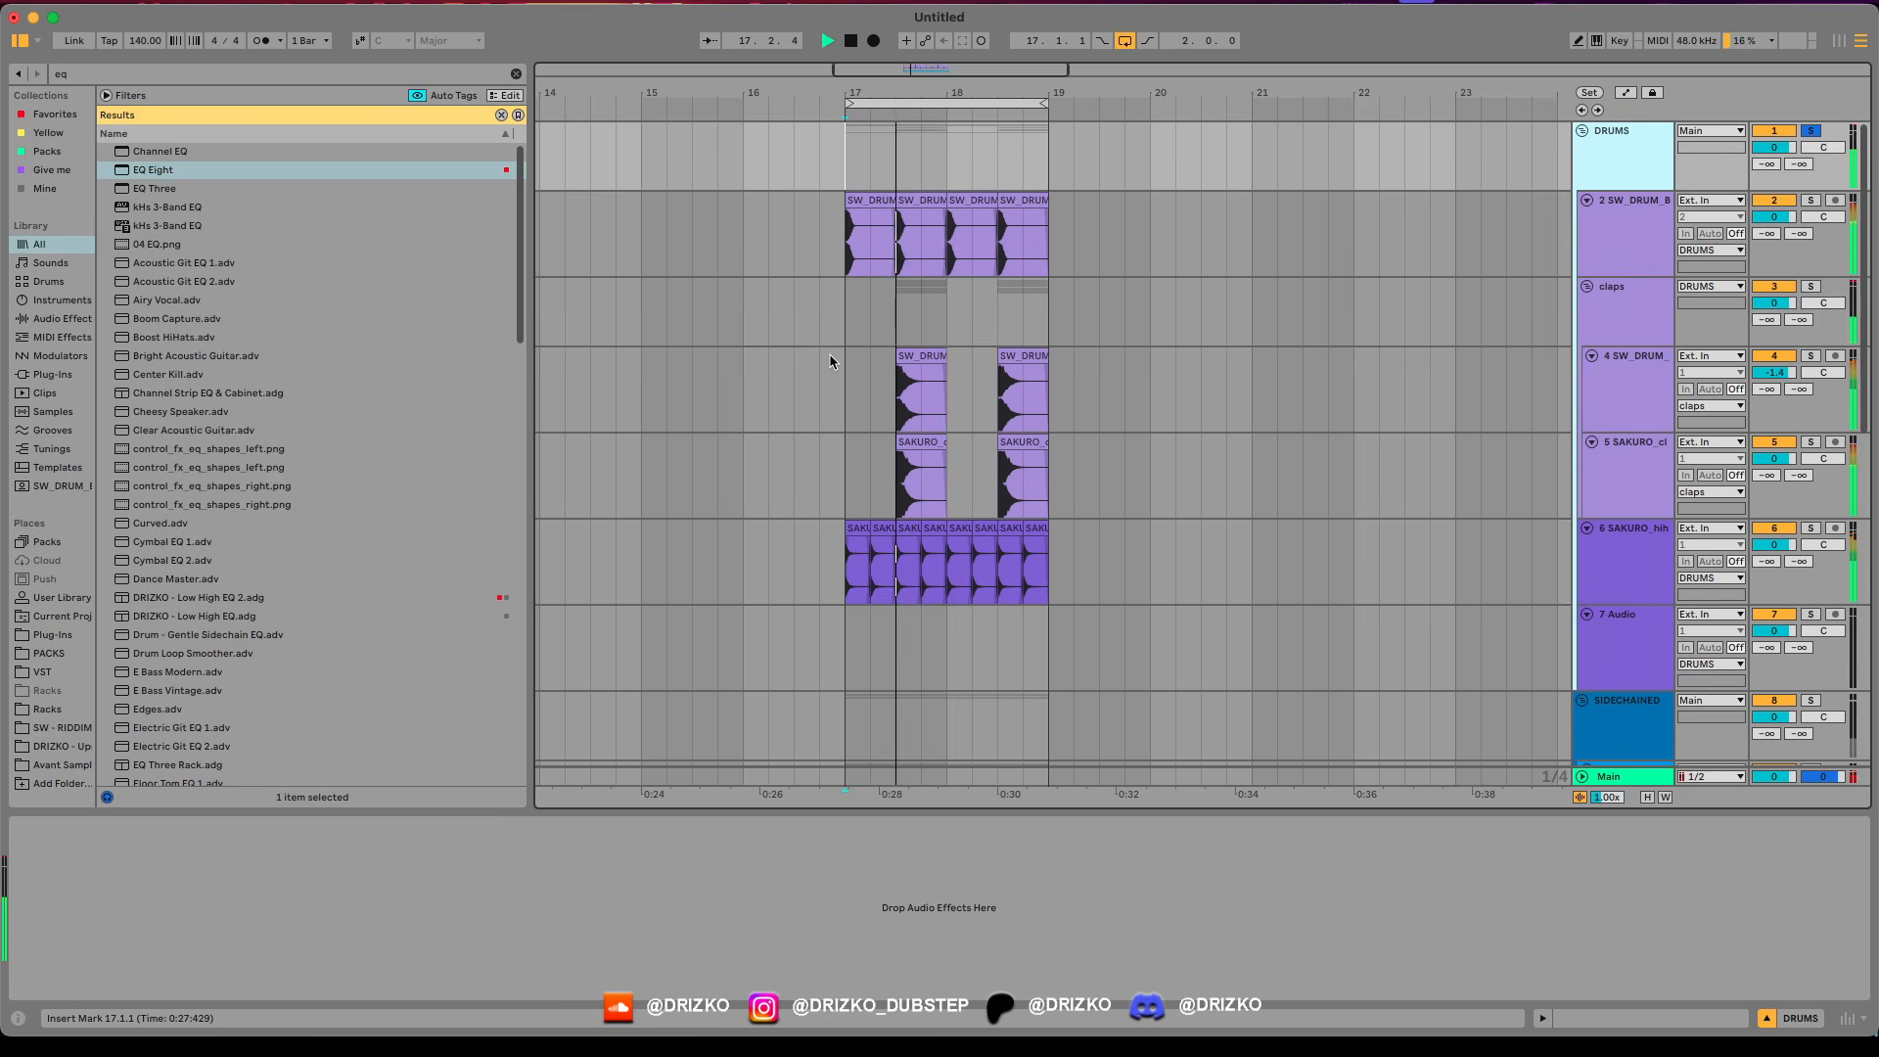
{"action": "scroll", "coordinate": [848, 362], "scroll_direction": "down", "scroll_amount": 3}
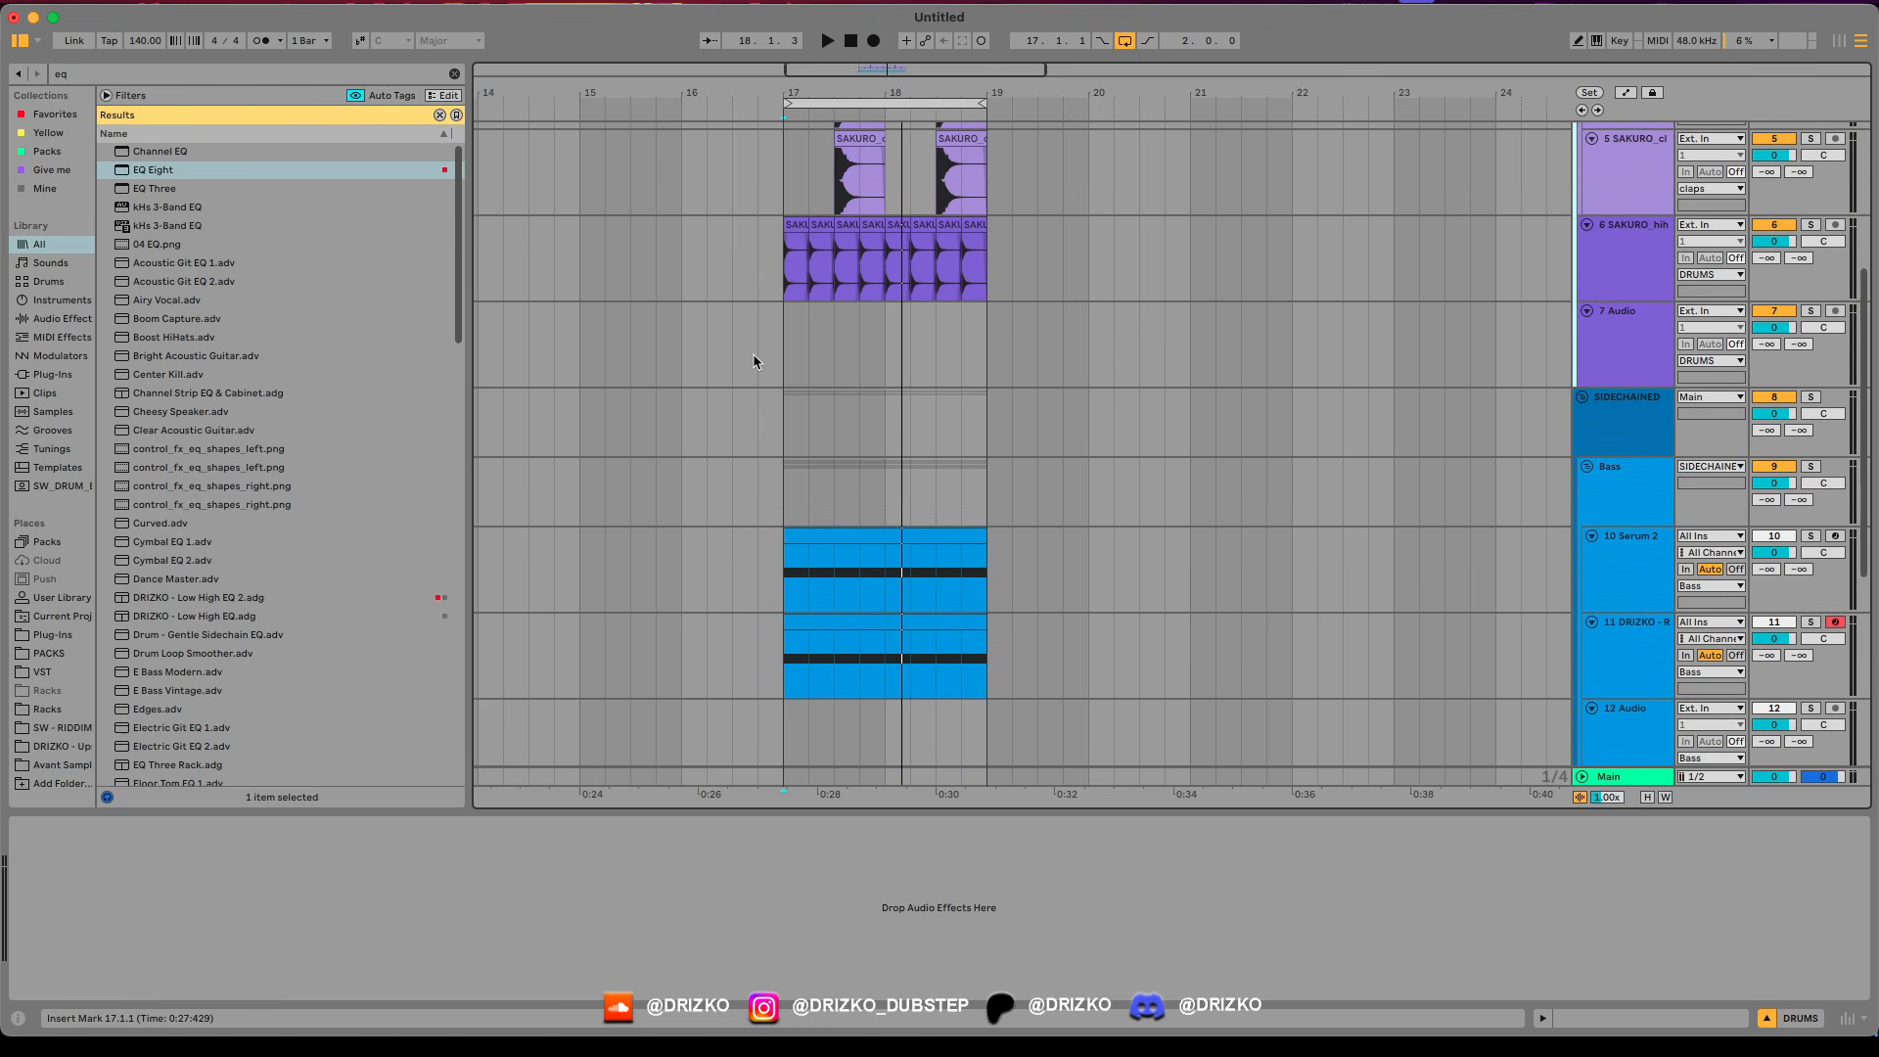
Duplicate the two-bar section from 17.1.1 to 19.1.1 three times across all tracks up to bar 25, and audition it.
{"action": "scroll", "coordinate": [753, 360], "scroll_direction": "up", "scroll_amount": 3}
{"action": "scroll", "coordinate": [673, 344], "scroll_direction": "down", "scroll_amount": 4}
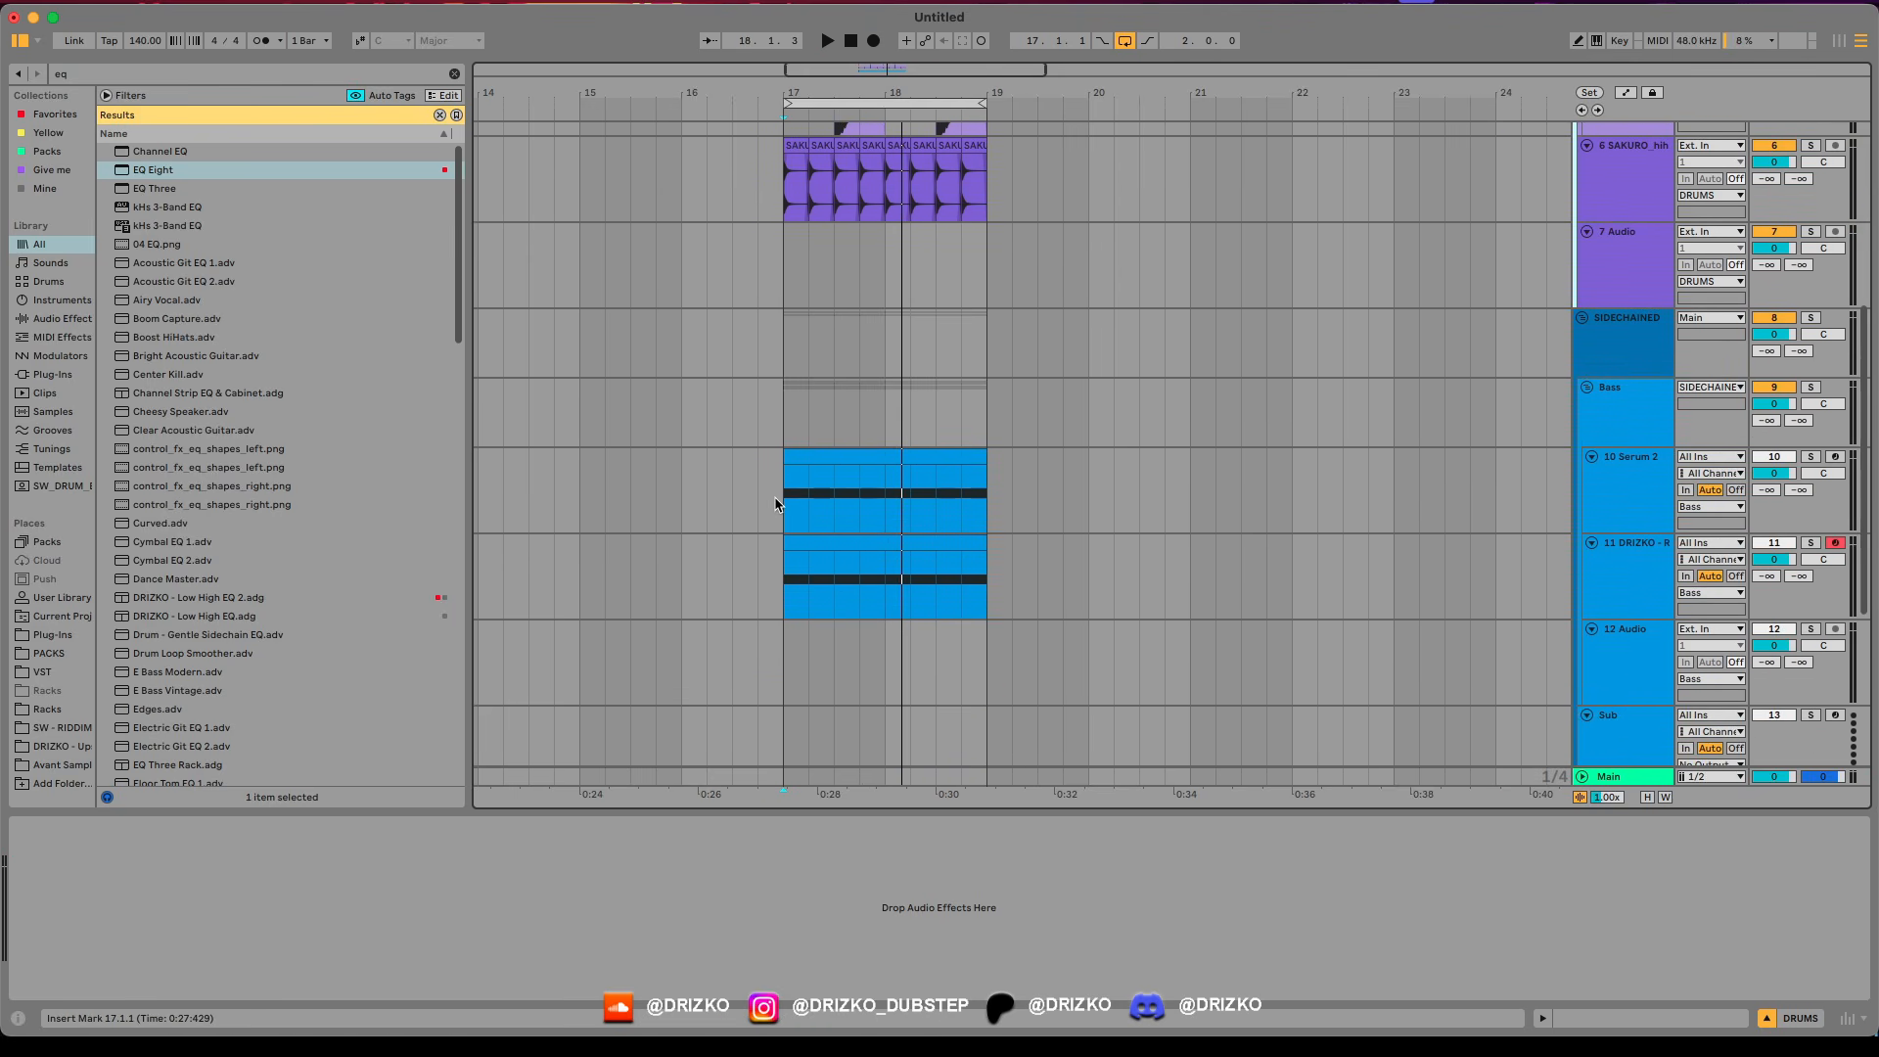
{"action": "left_click_drag", "start_coordinate": [775, 504], "coordinate": [973, 529]}
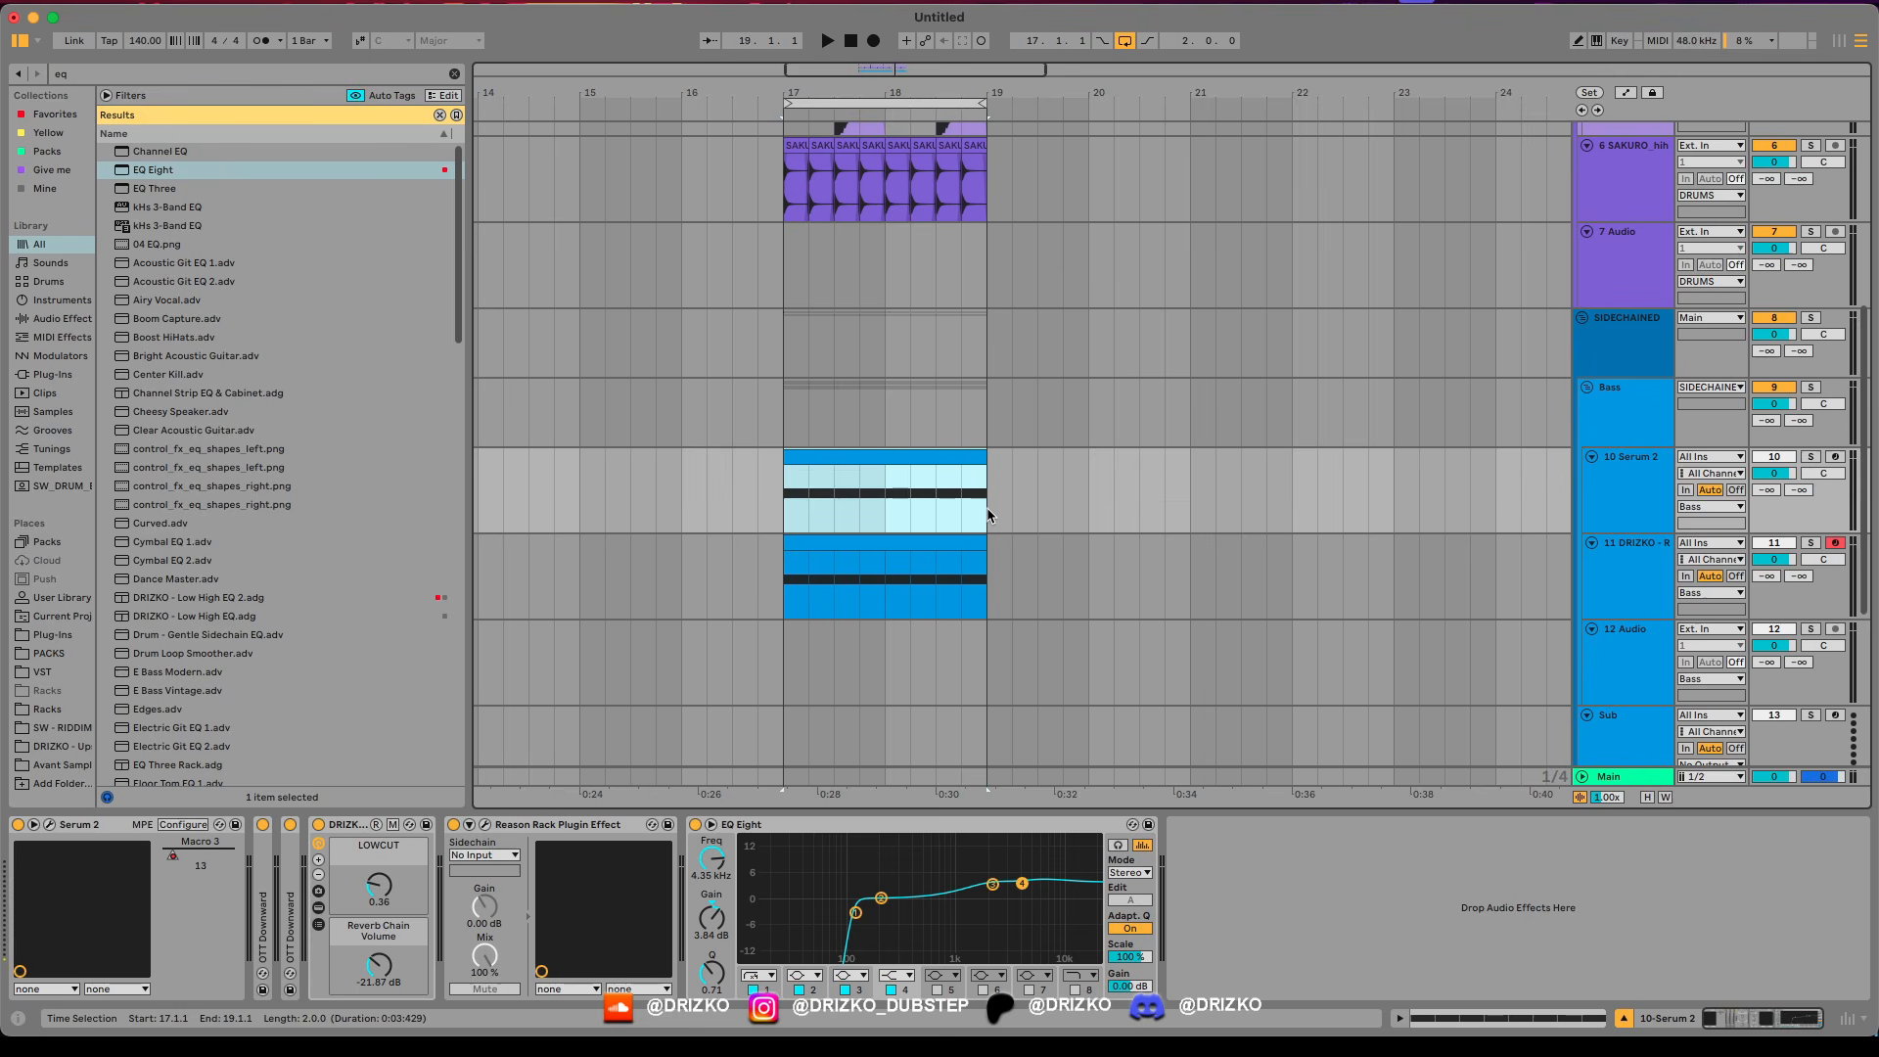
{"action": "key", "text": "ctrl+d"}
{"action": "key", "text": "ctrl+d"}
{"action": "key", "text": "ctrl+d"}
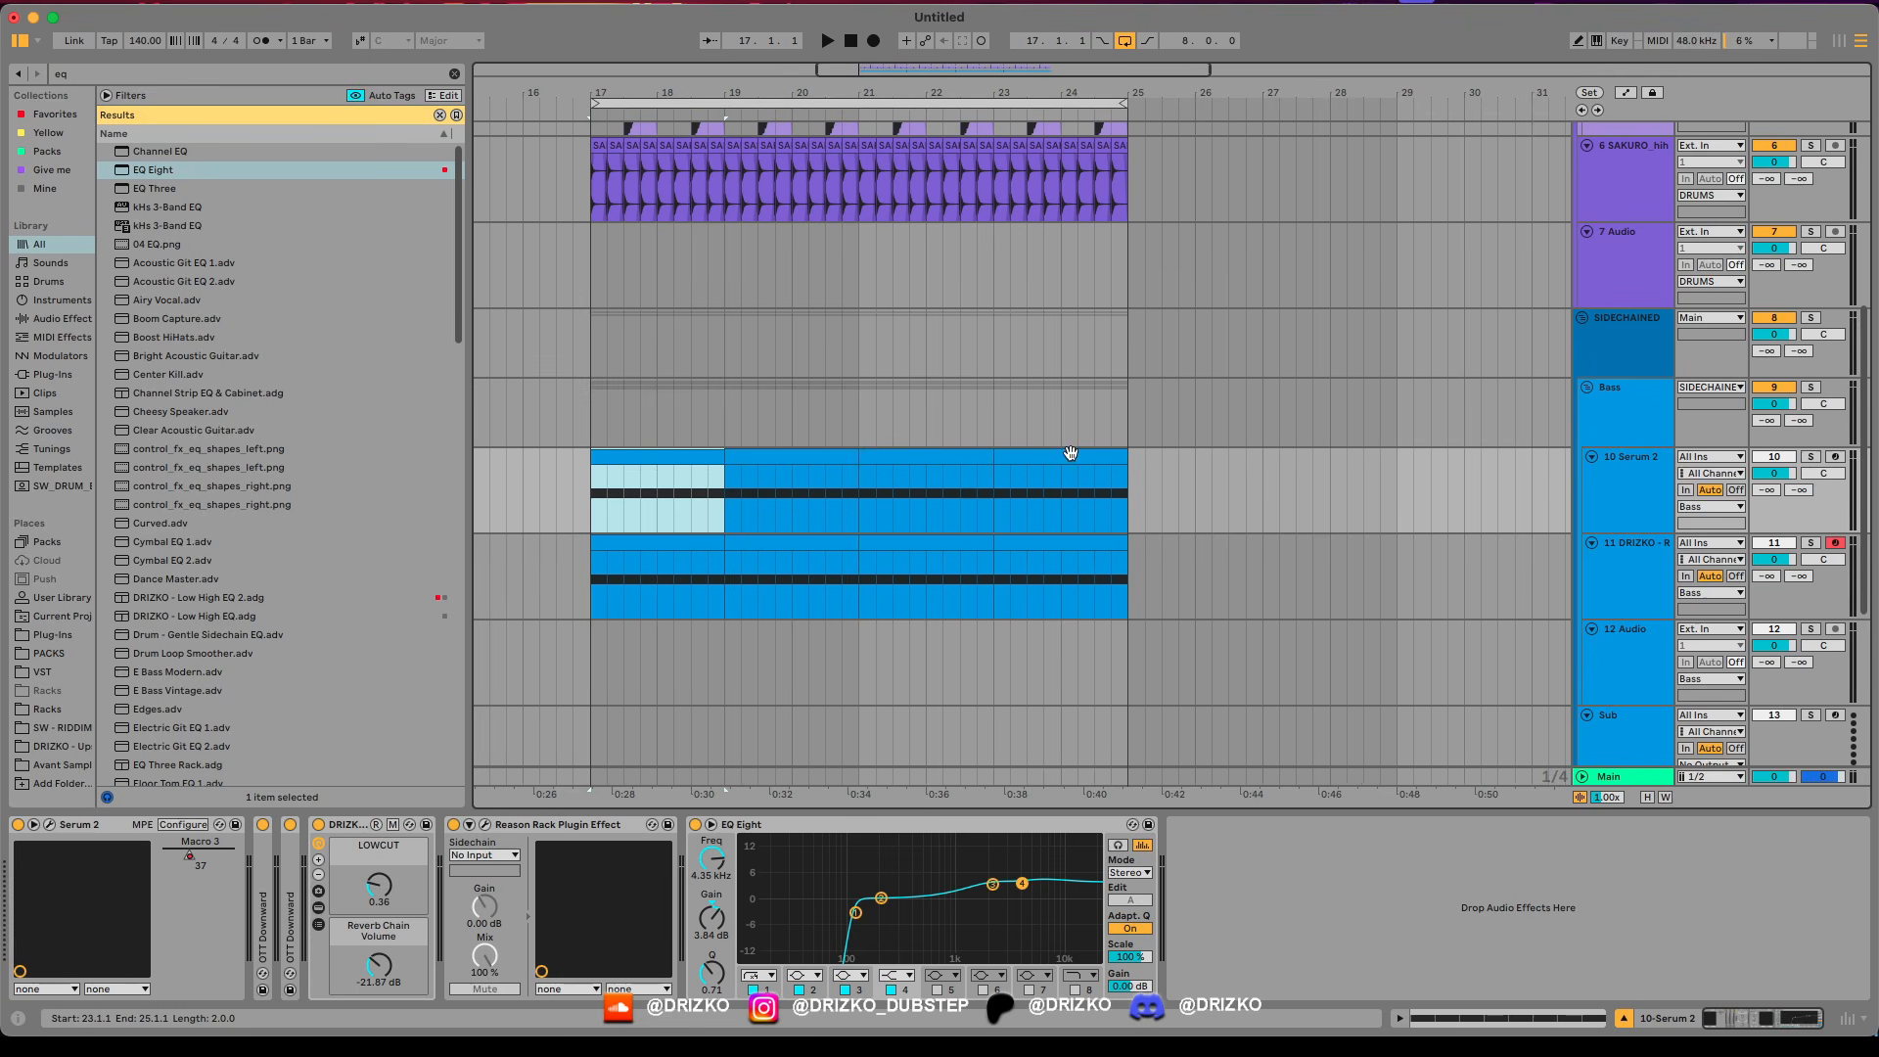
{"action": "left_click", "coordinate": [589, 502]}
{"action": "key", "text": "space"}
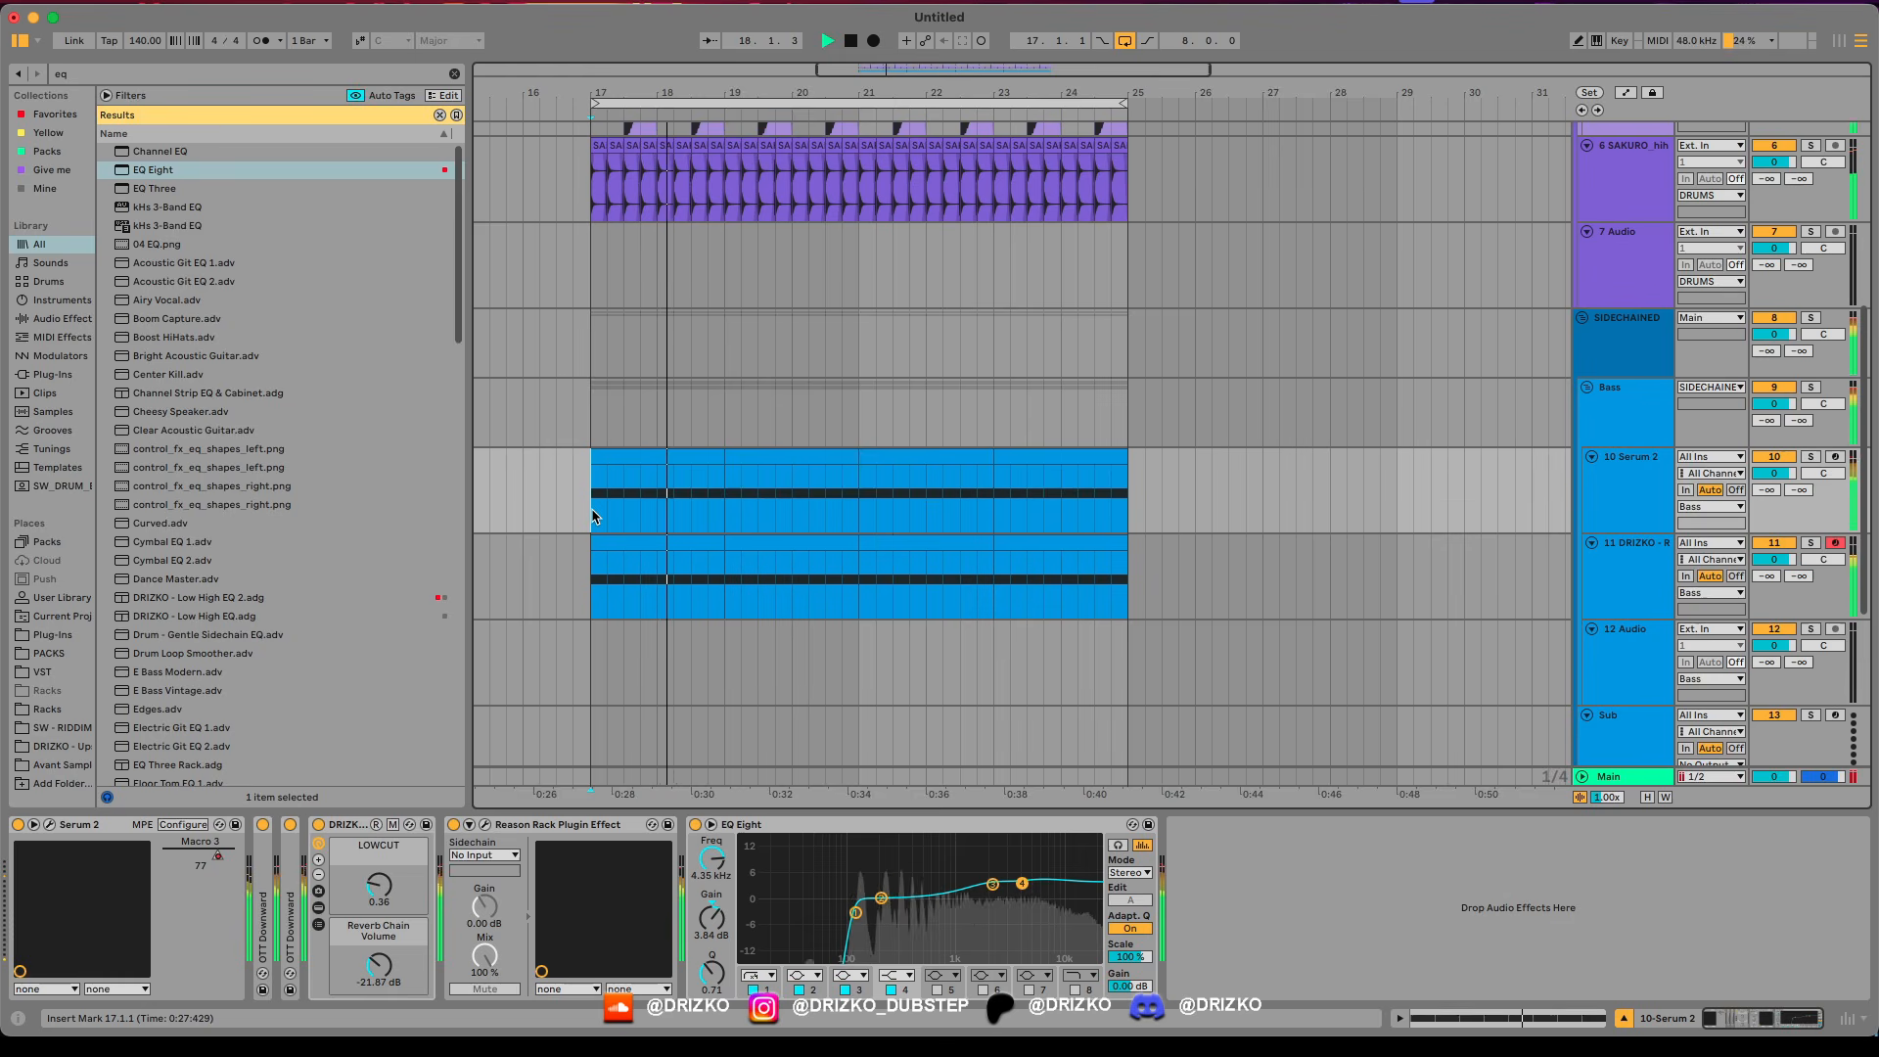
{"action": "key", "text": "space"}
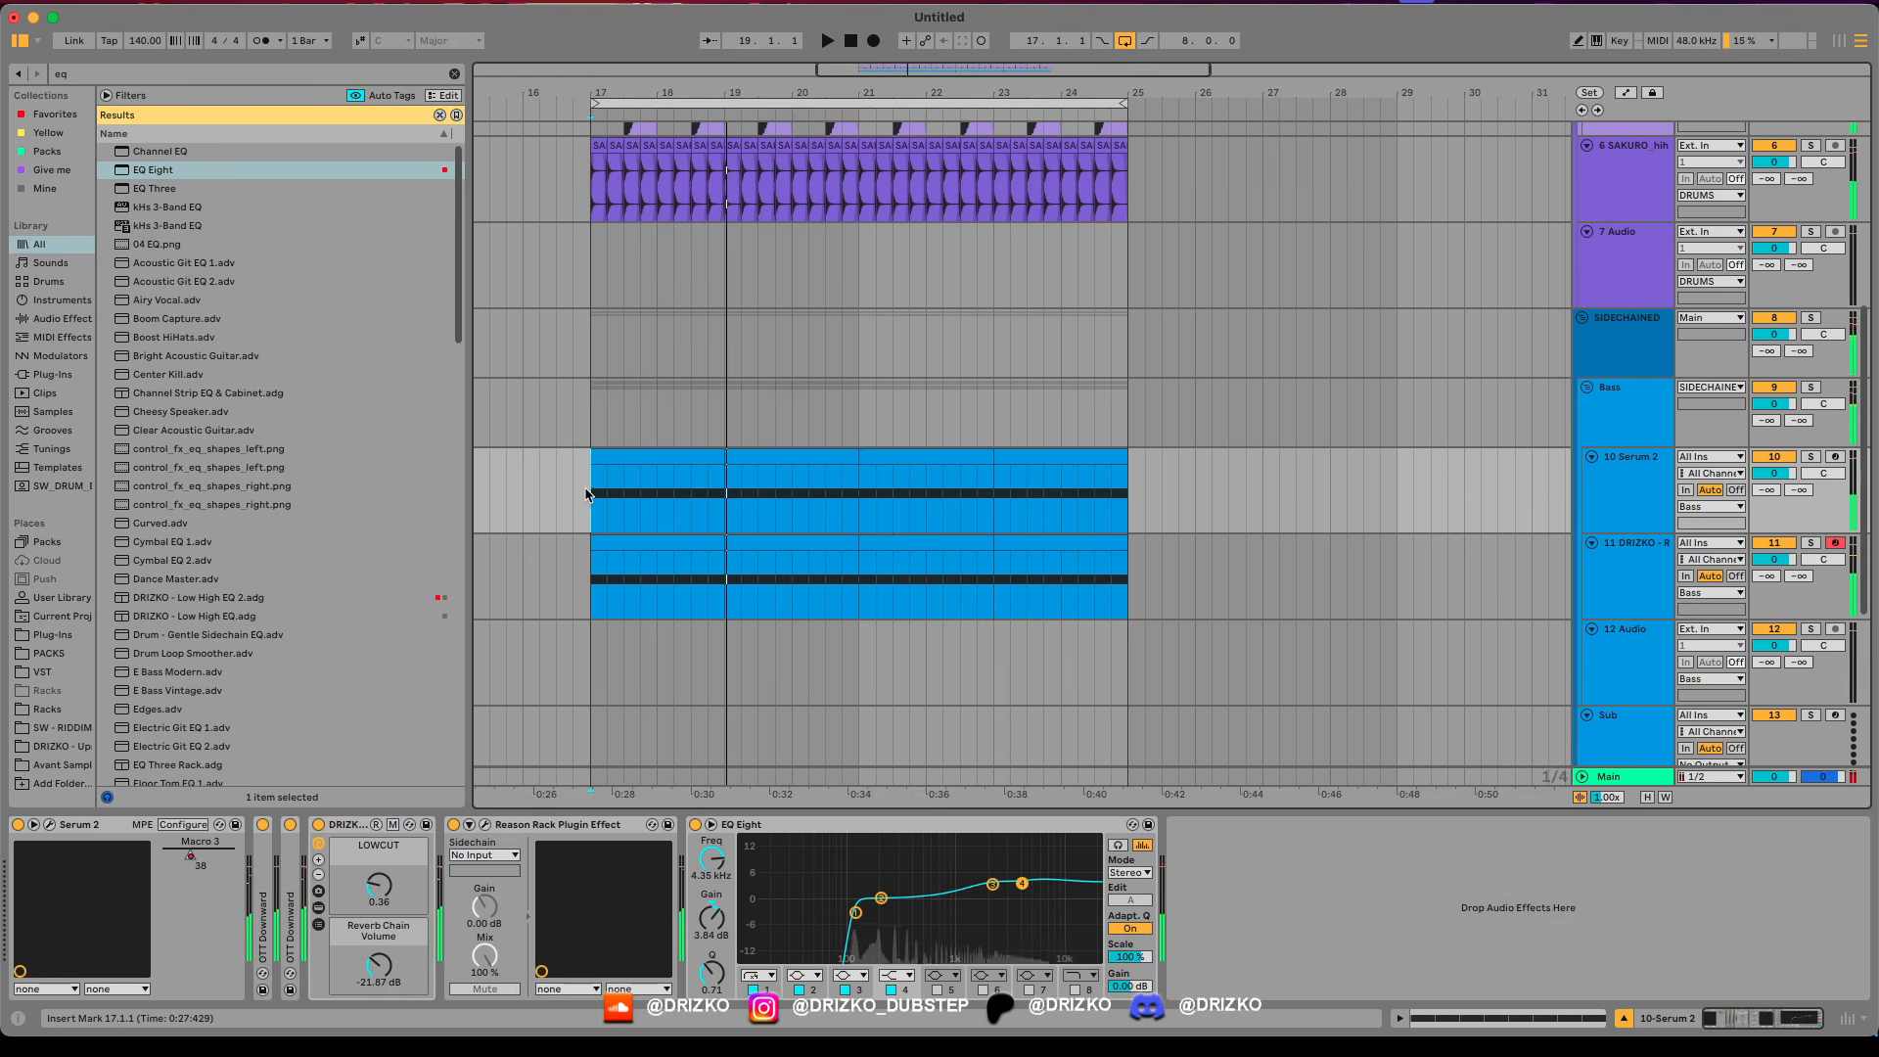
Show automation and expose Serum 2's MAIN RATE macro as an automation lane on the Serum 2 track.
{"action": "key", "text": "plus"}
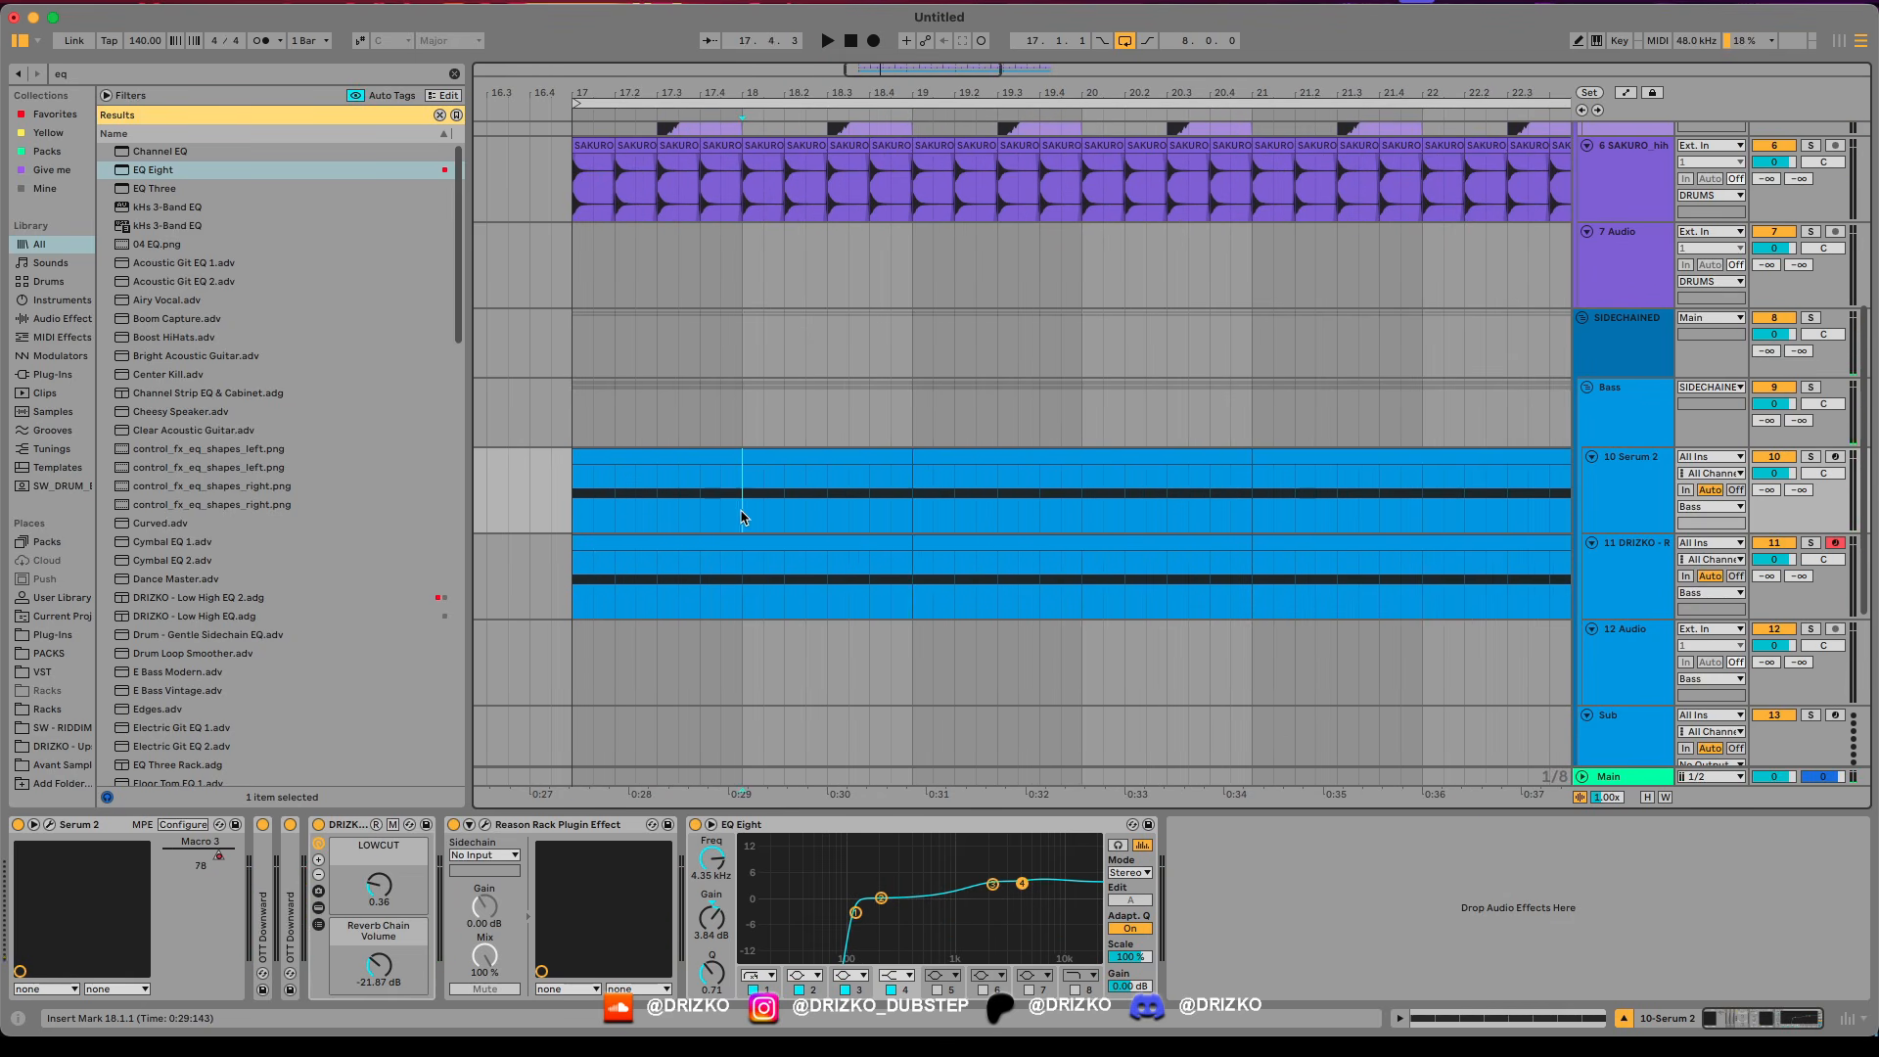
{"action": "left_click", "coordinate": [1626, 484]}
{"action": "key", "text": "a"}
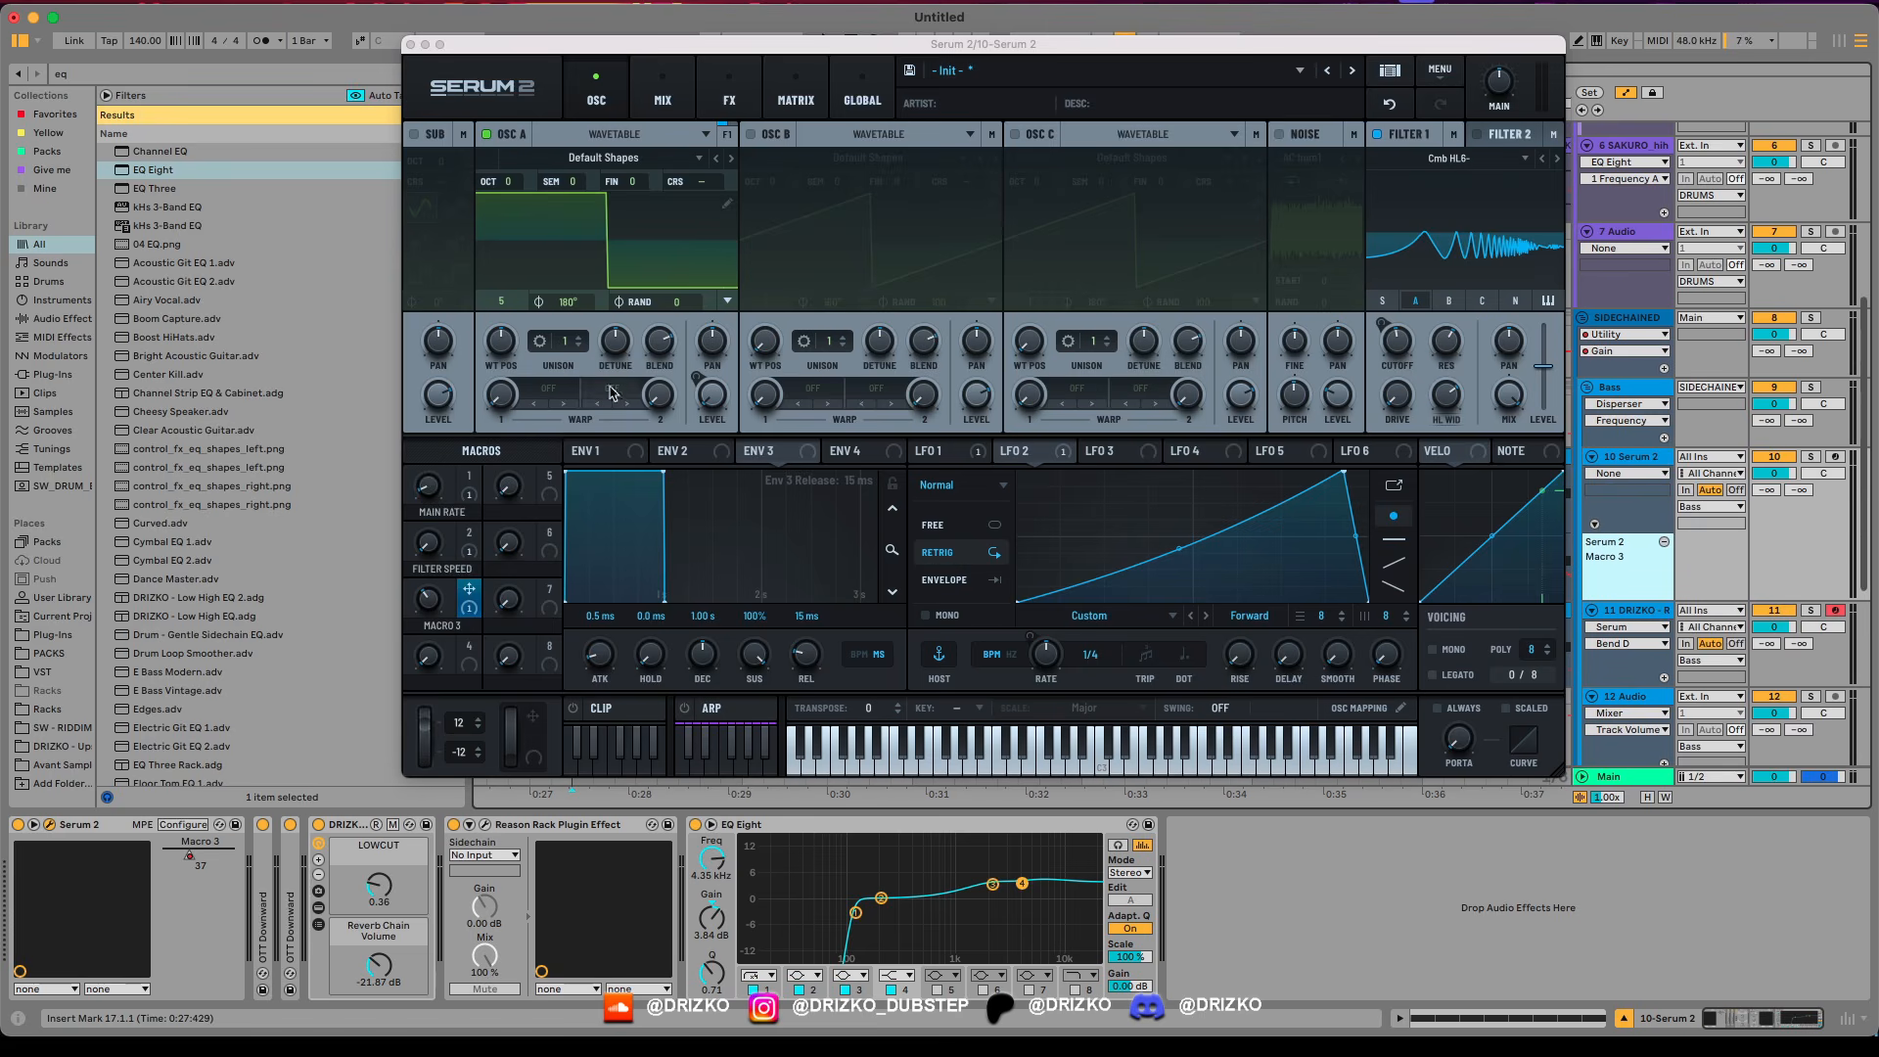
{"action": "left_click", "coordinate": [585, 460]}
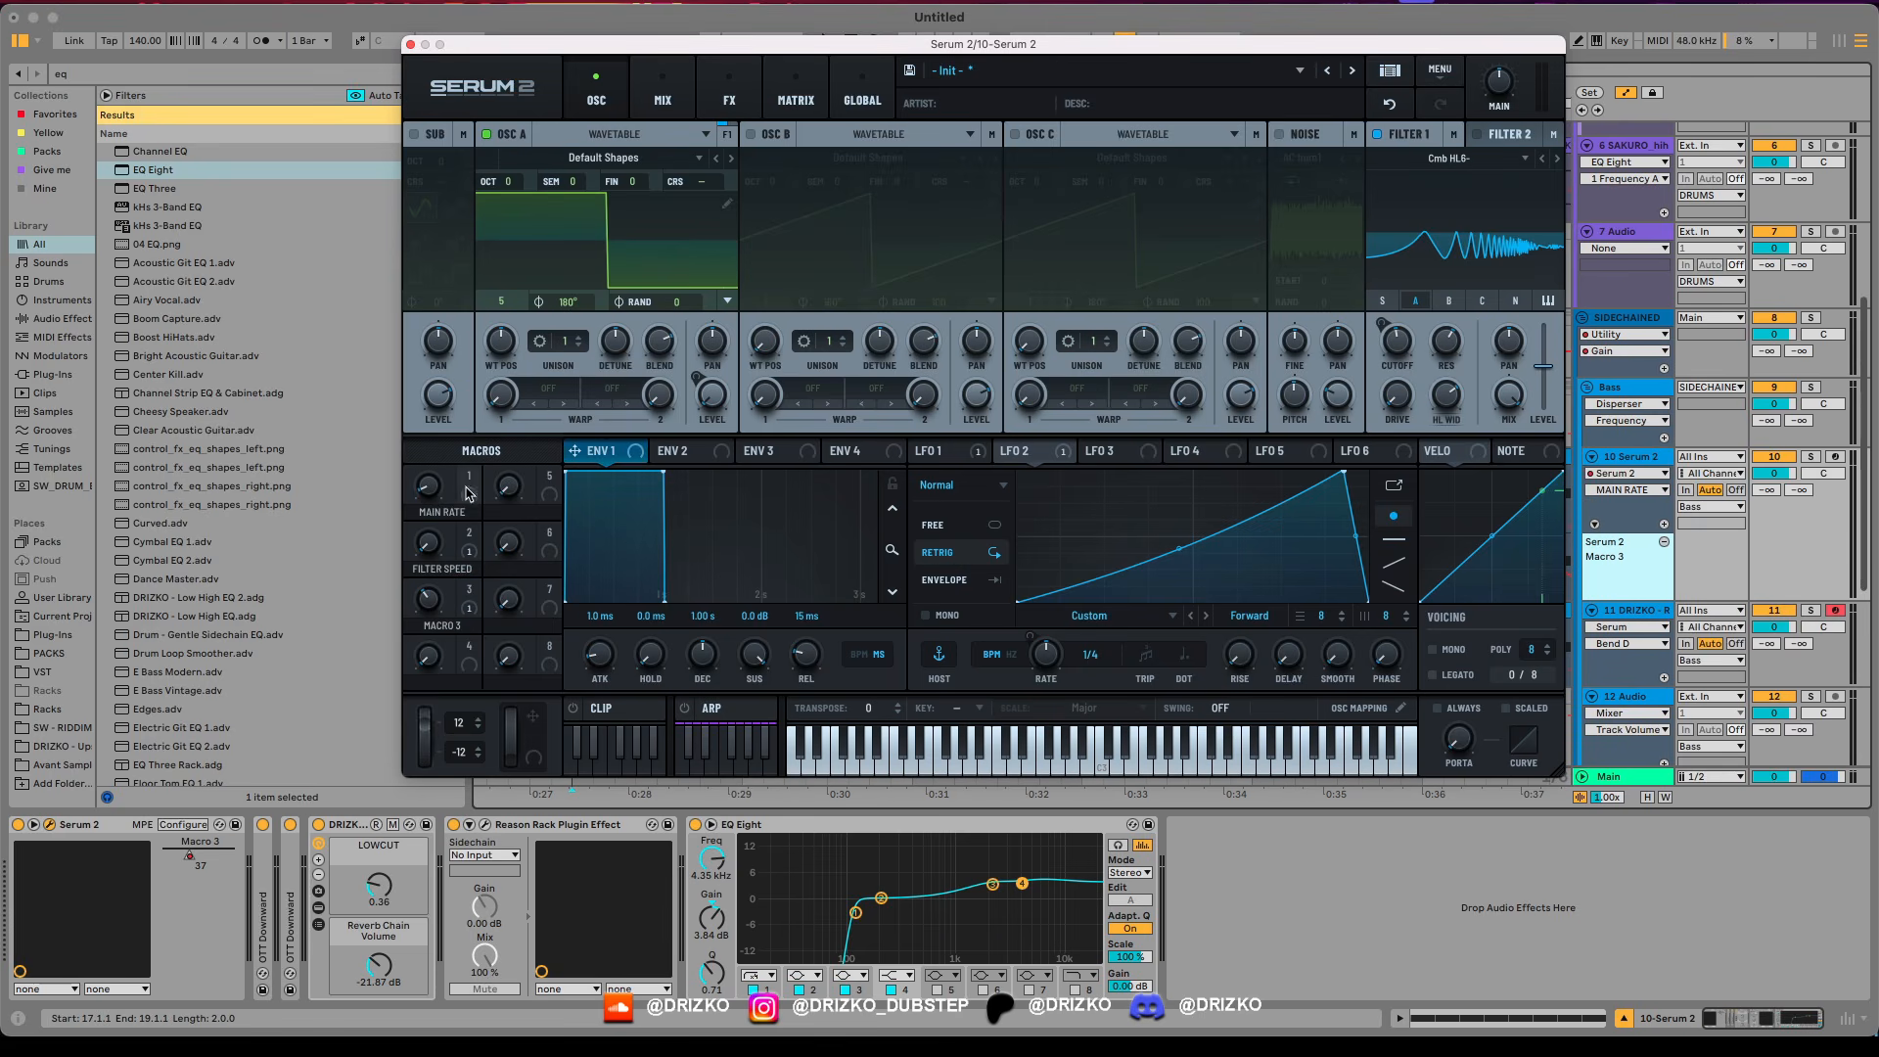
{"action": "left_click", "coordinate": [415, 43]}
Raise the MAIN RATE automation between 17.4.1 and 18.1.1 to 84, and audition the change.
{"action": "key", "text": "space"}
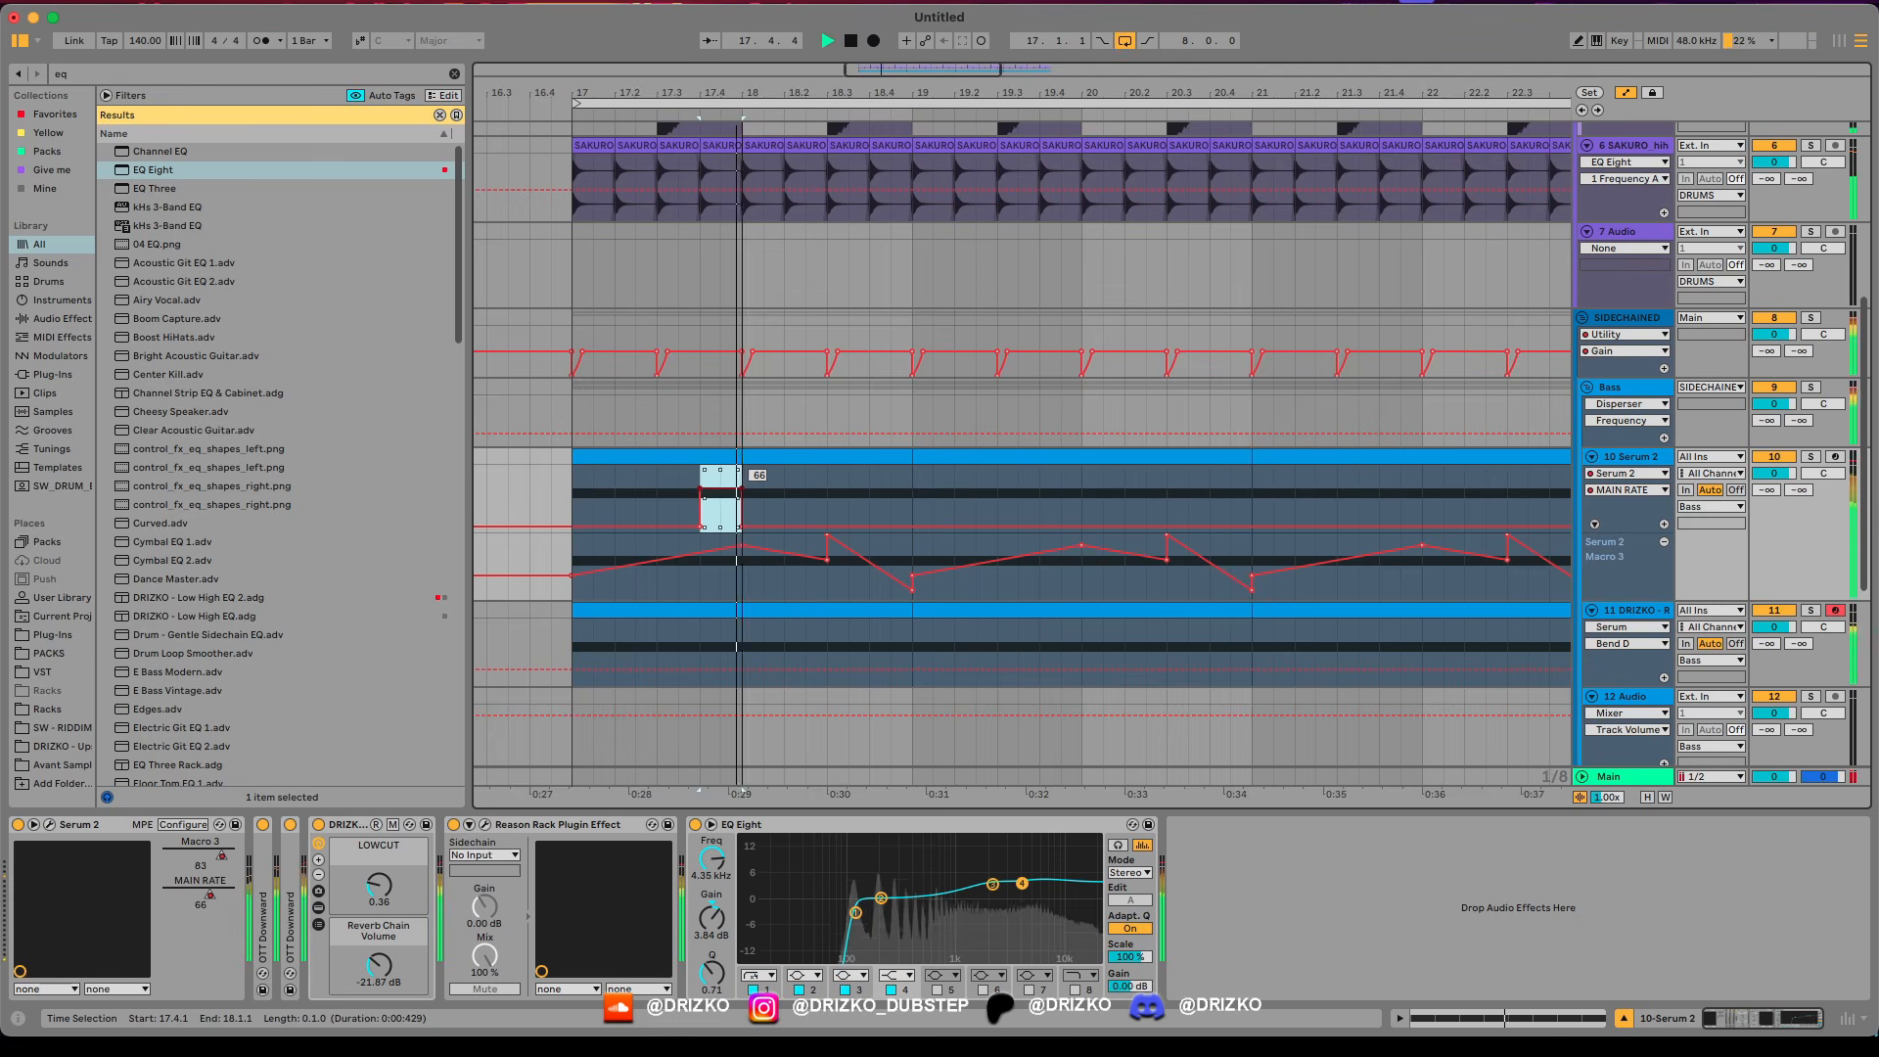
{"action": "key", "text": "space"}
{"action": "key", "text": "space"}
{"action": "key", "text": "space"}
{"action": "left_click_drag", "start_coordinate": [736, 488], "coordinate": [736, 480]}
{"action": "key", "text": "space"}
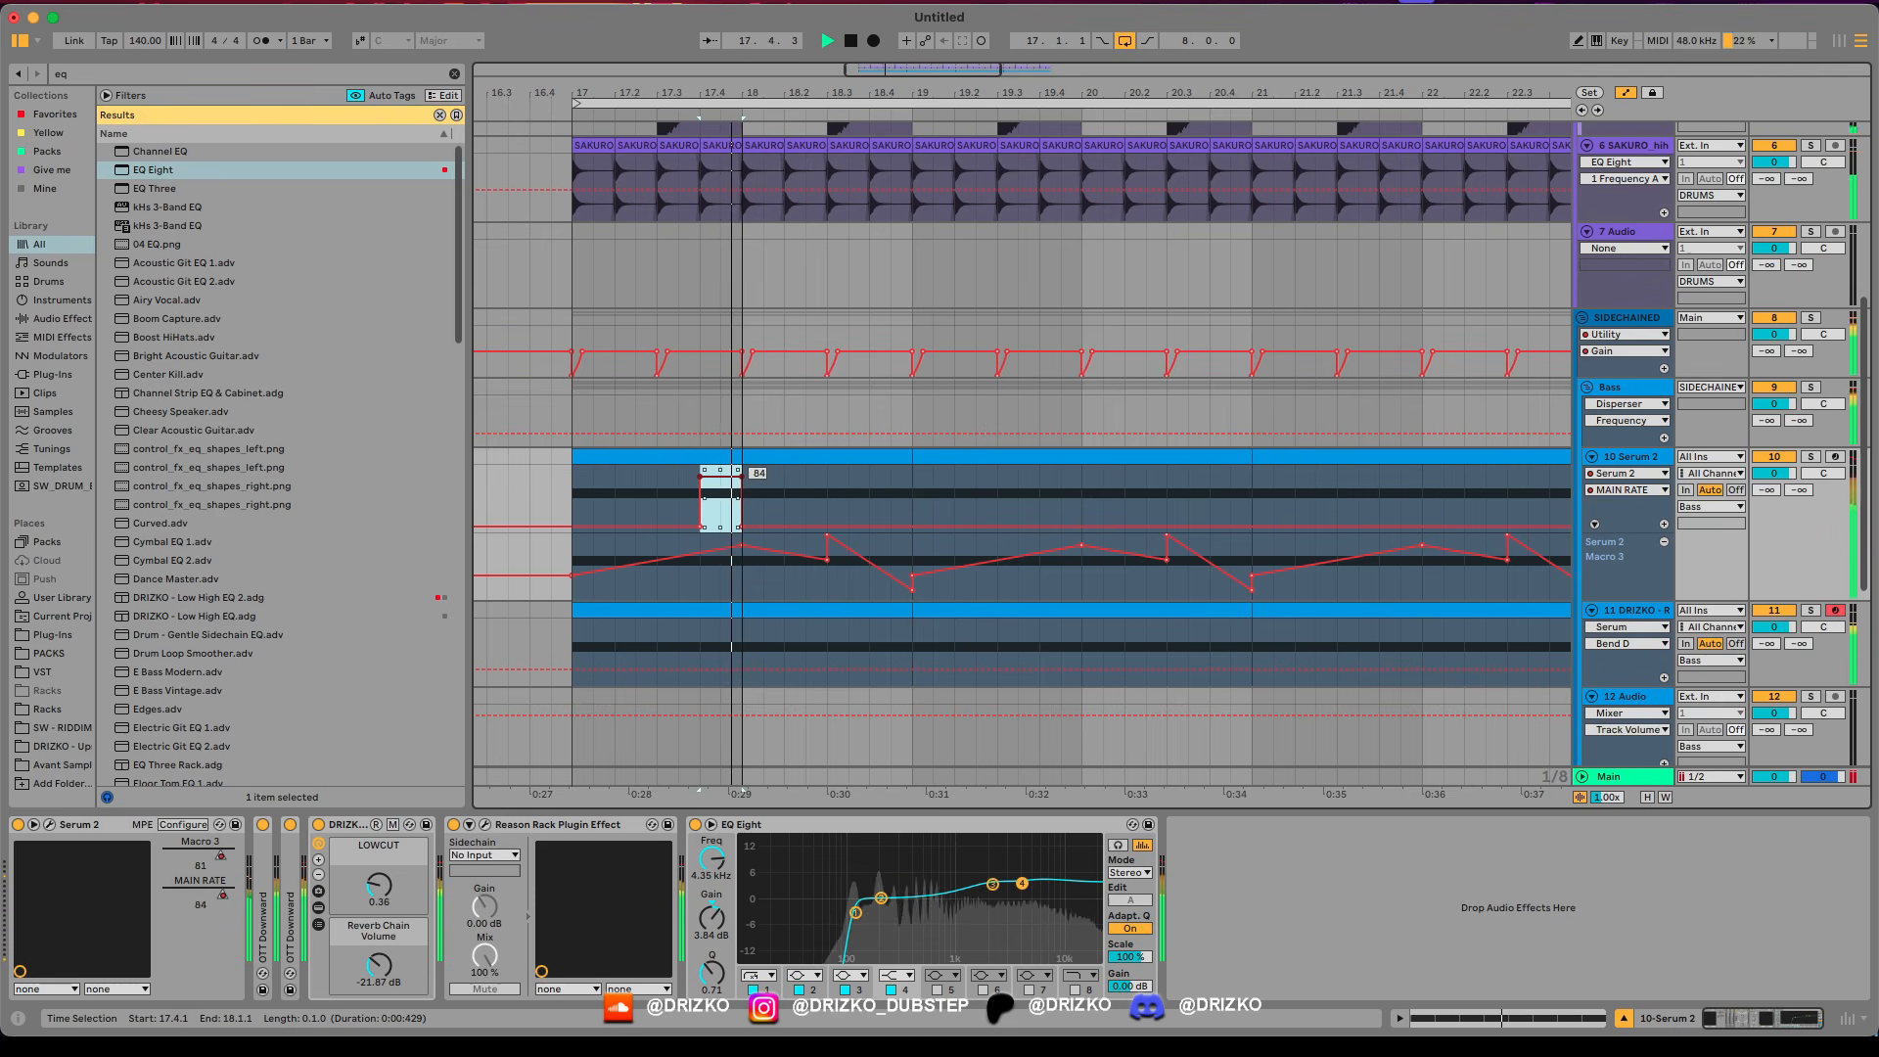
{"action": "left_click", "coordinate": [577, 488]}
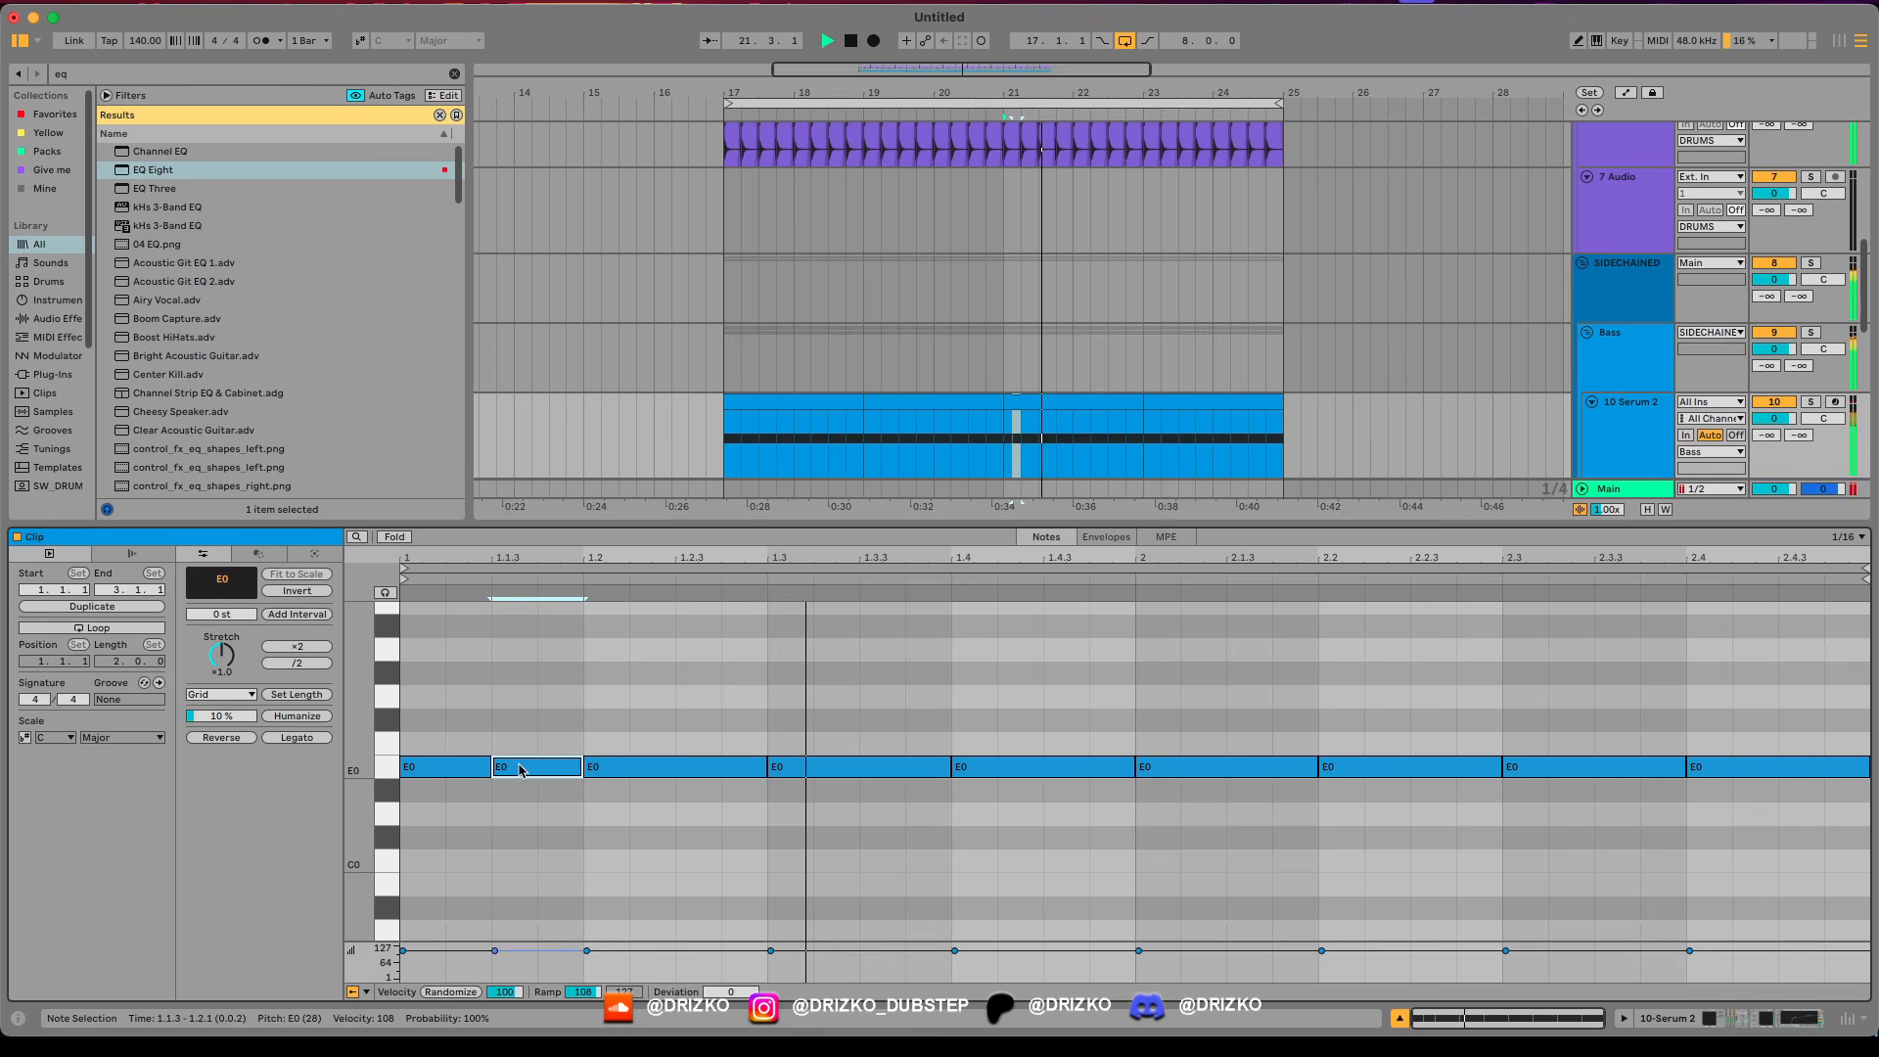
Delete the short E0 note at 1.1.3 in the bar 21 Serum 2 clip and extend the first note to 1.2.
{"action": "key", "text": "space"}
{"action": "key", "text": "space"}
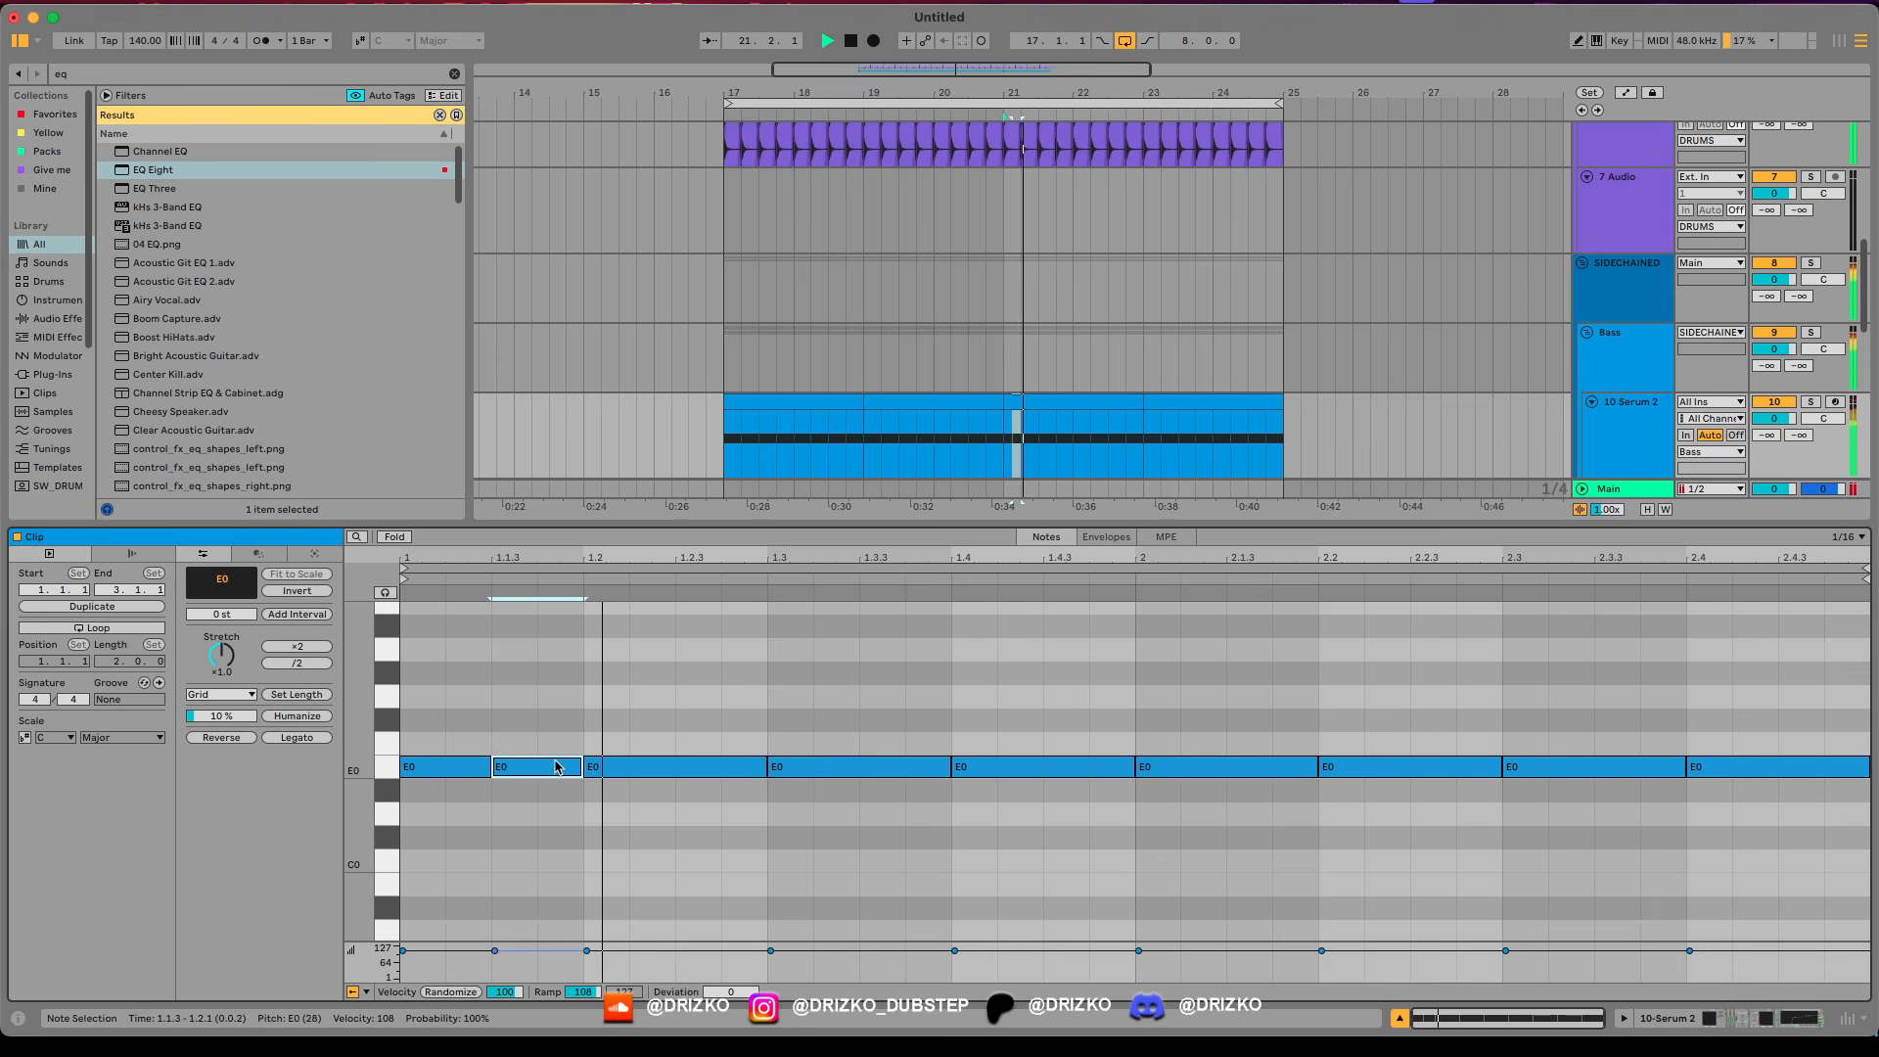
{"action": "key", "text": "Delete"}
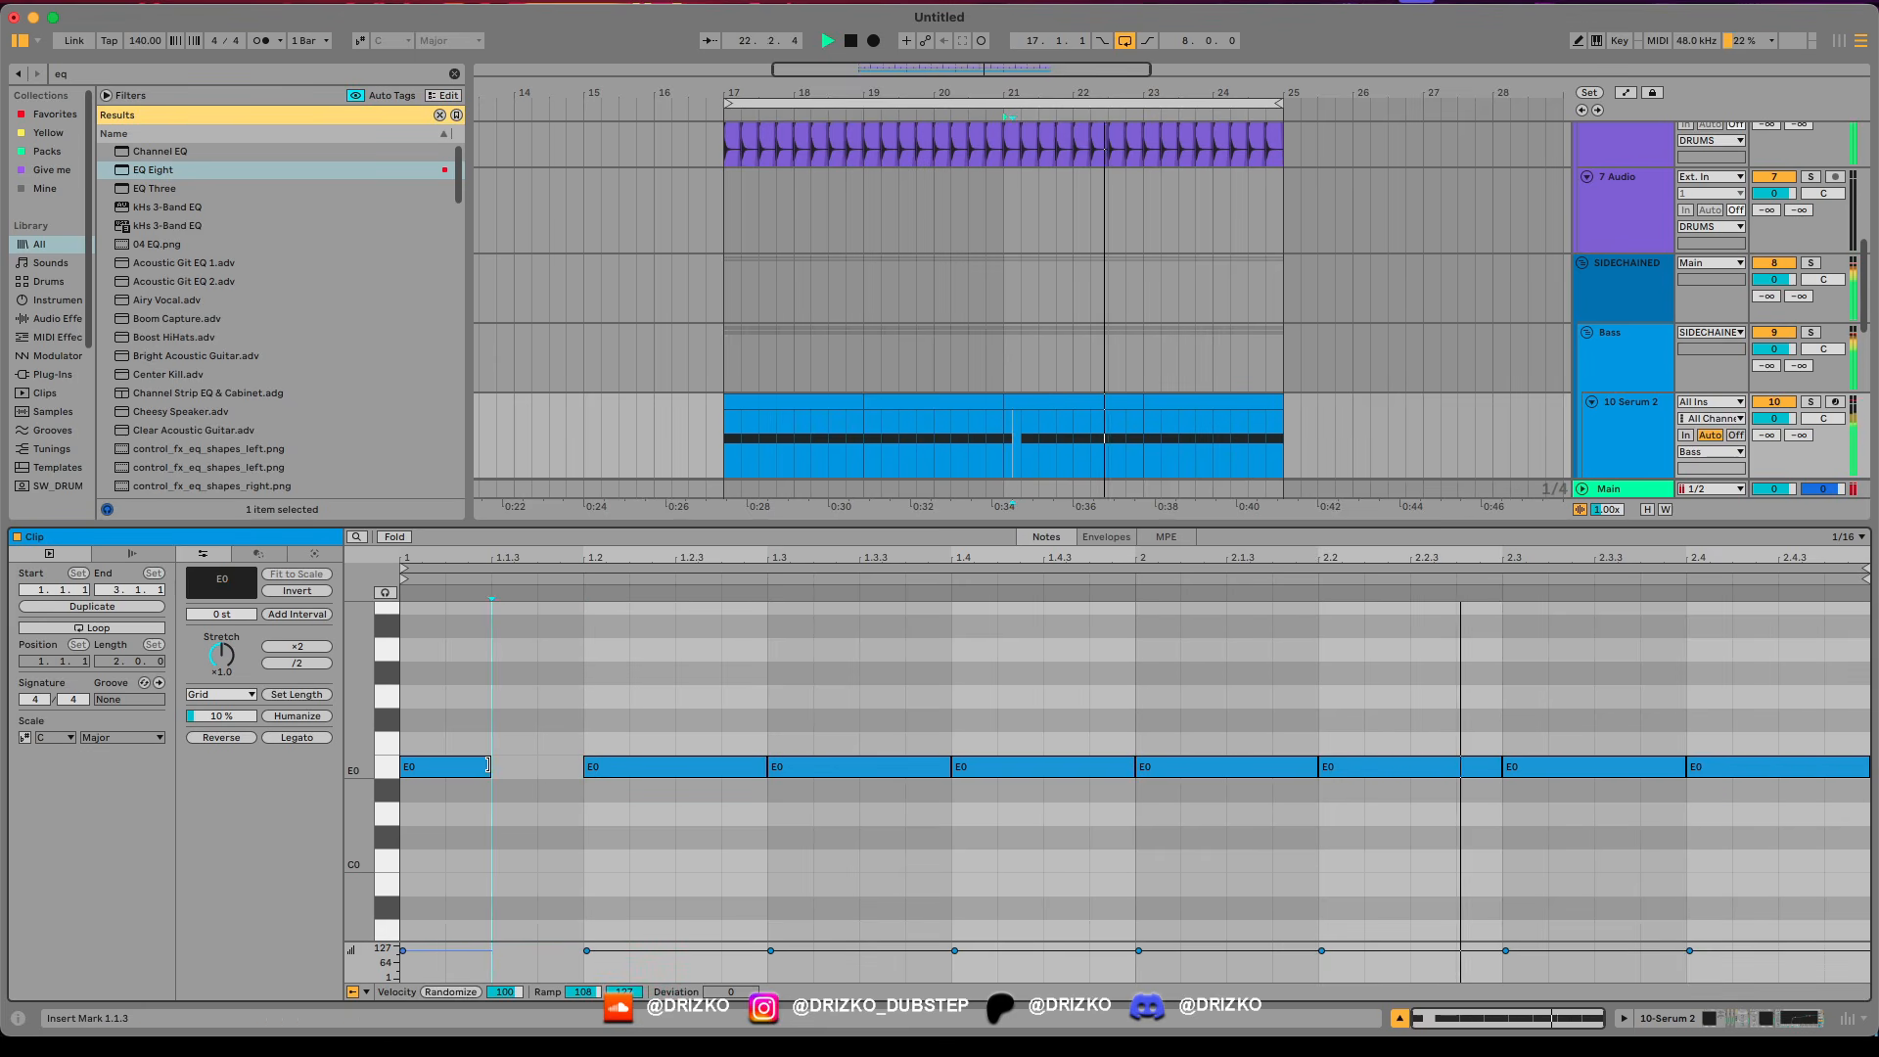
{"action": "left_click_drag", "start_coordinate": [488, 769], "coordinate": [585, 771]}
{"action": "key", "text": "super+alt+l"}
Reshape the Macro 3 automation between bars 21 and 23, lowering the points around bar 22 and raising the one at bar 23, and audition it.
{"action": "key", "text": "a"}
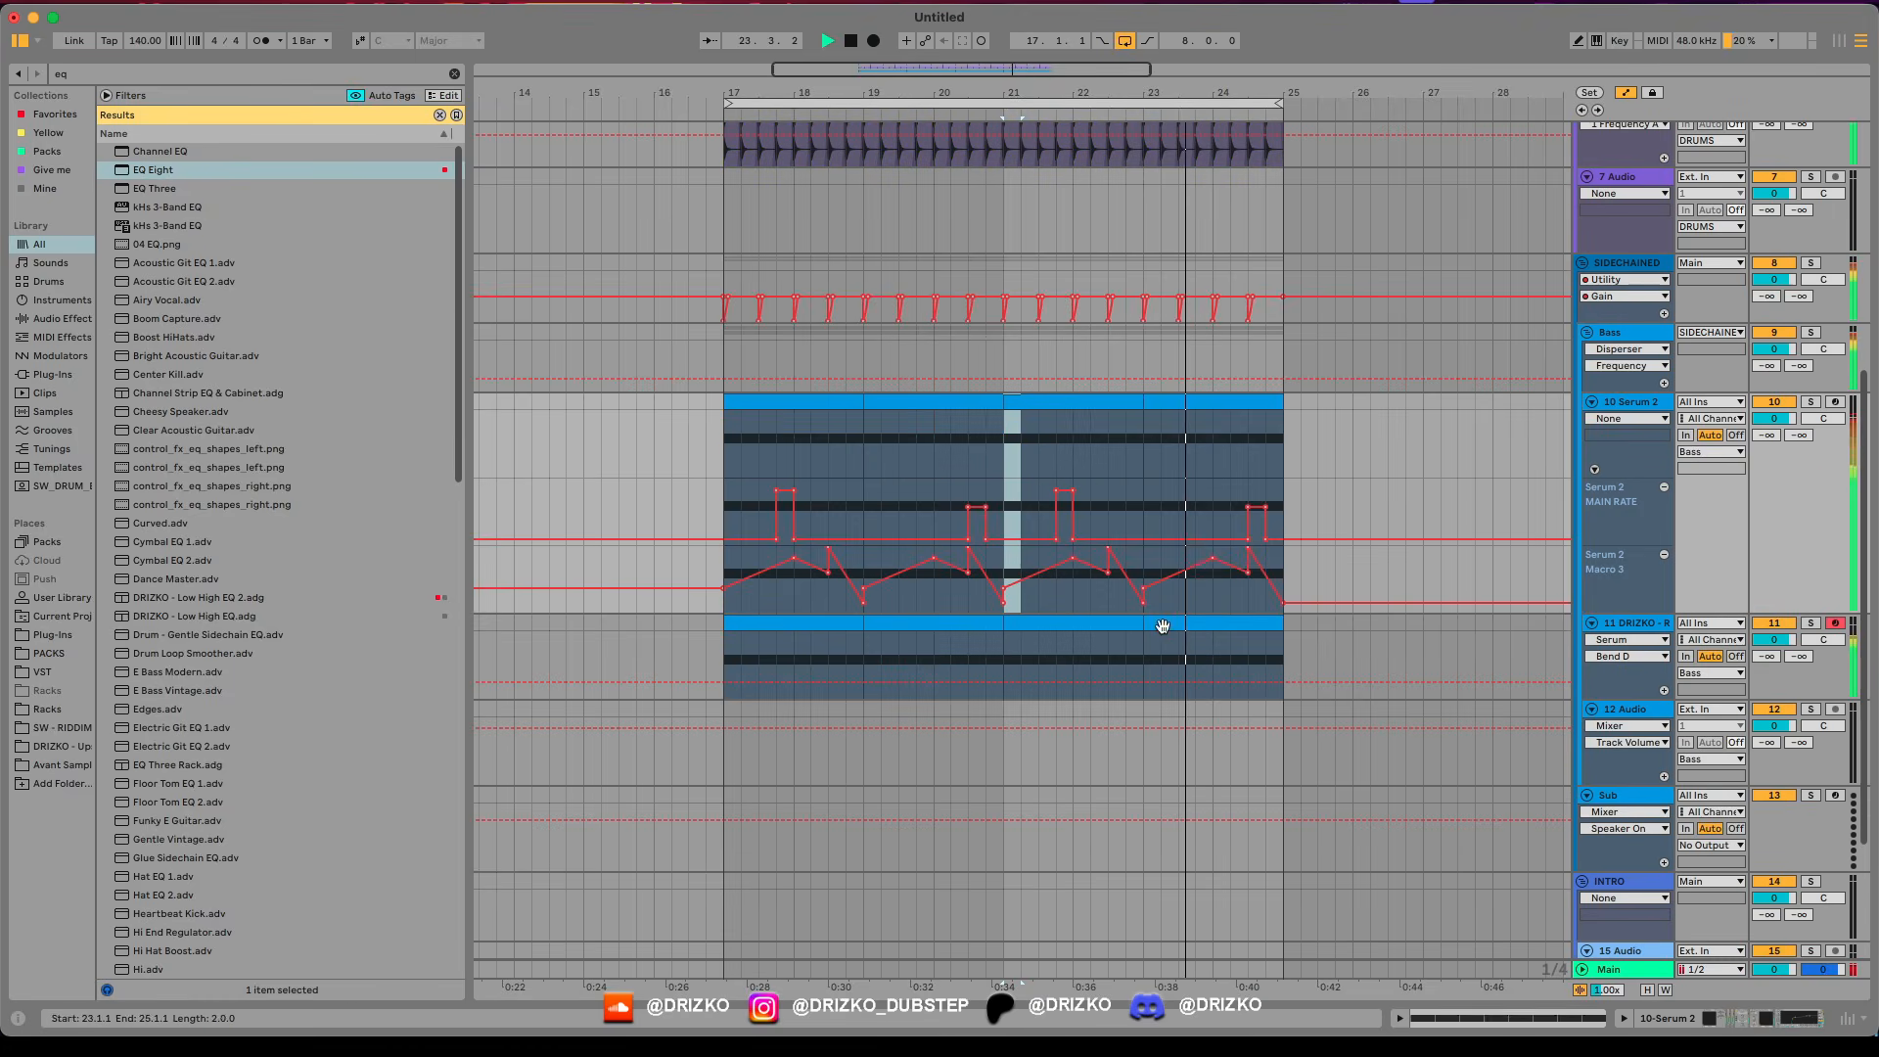
{"action": "key", "text": "space"}
{"action": "scroll", "coordinate": [1086, 482], "scroll_direction": "up", "scroll_amount": 3}
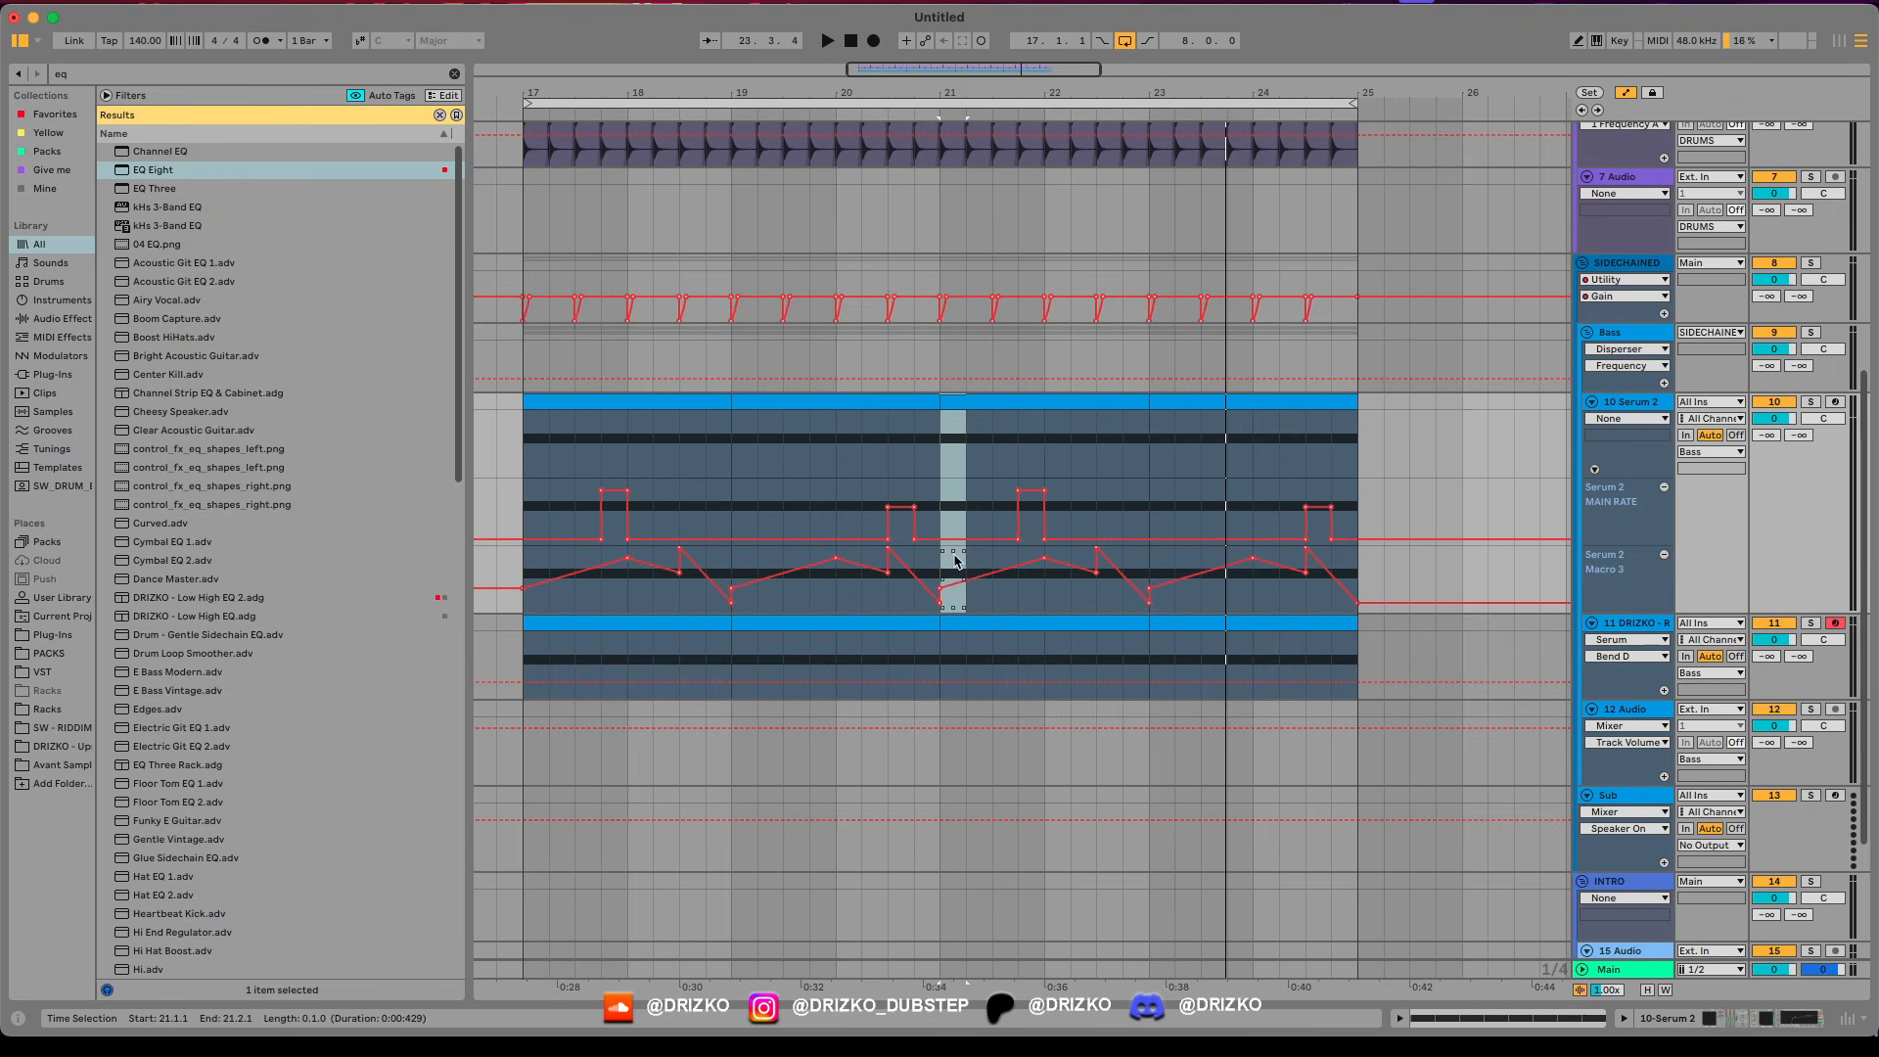
{"action": "left_click", "coordinate": [1042, 605]}
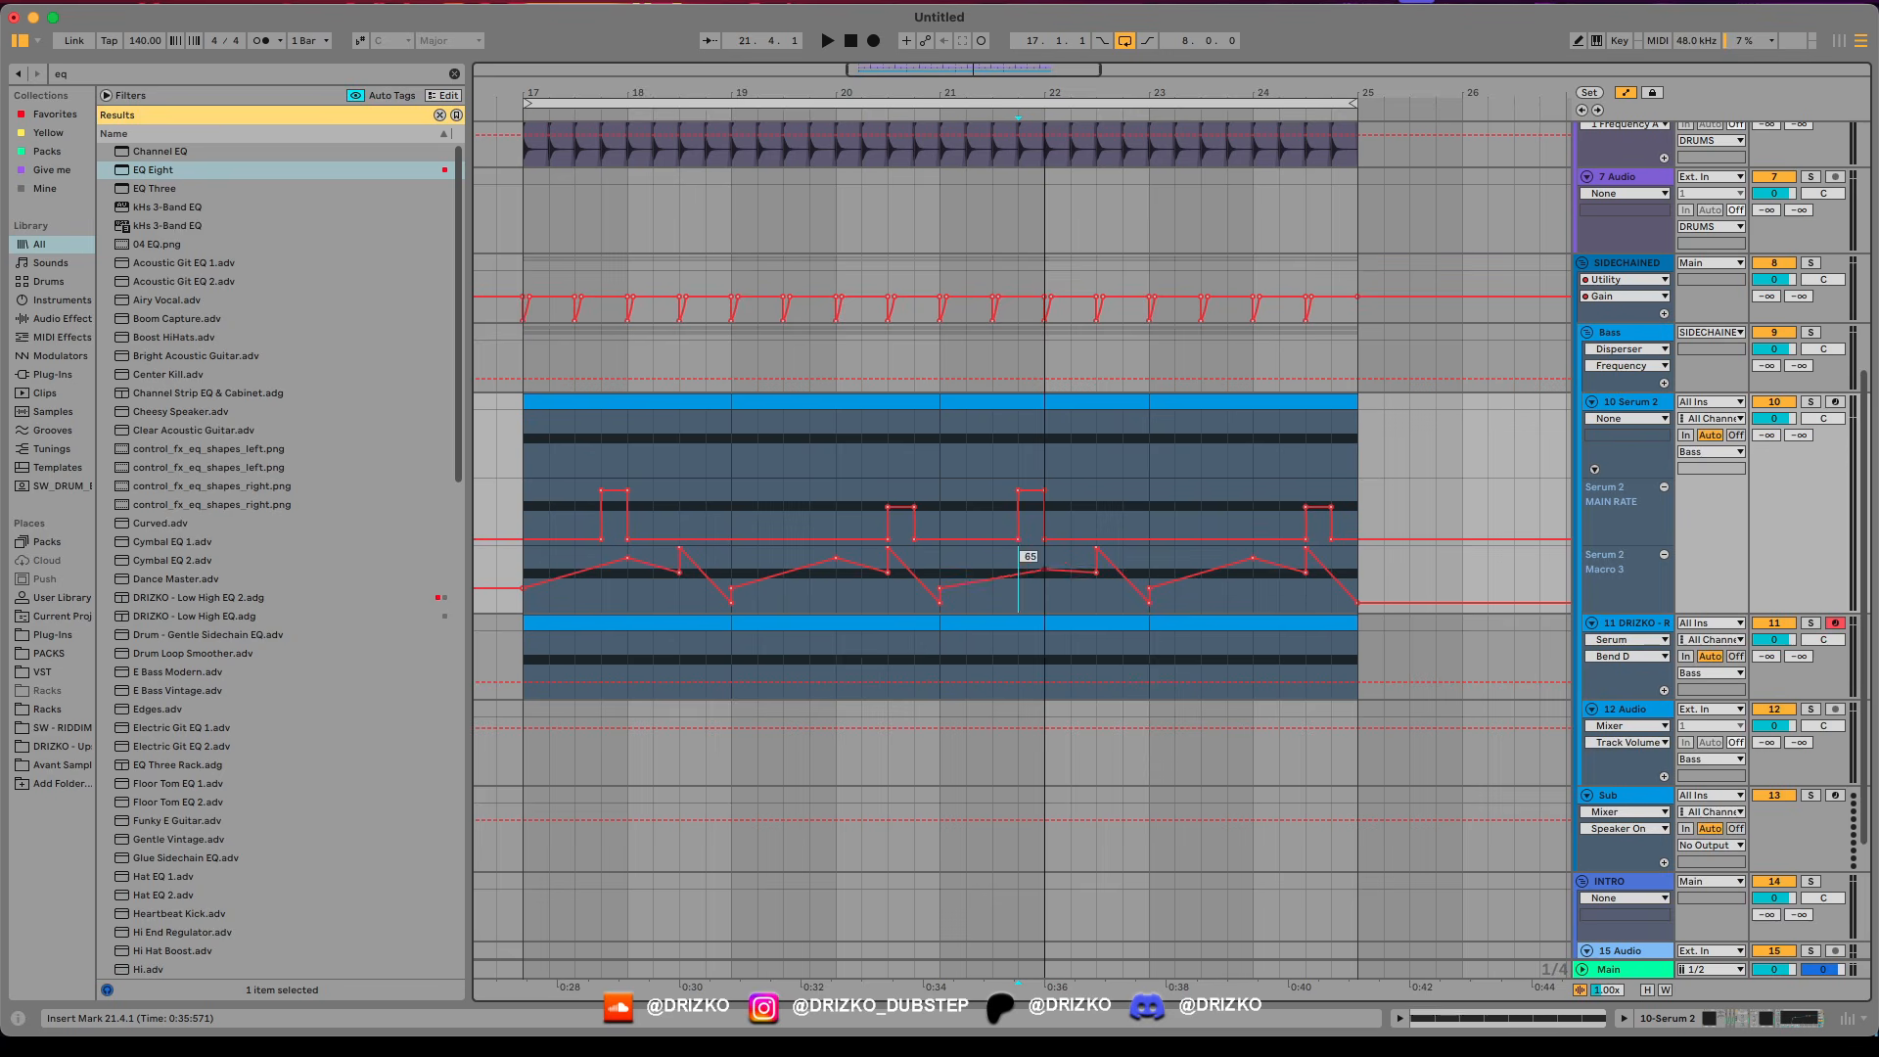
{"action": "key", "text": "space"}
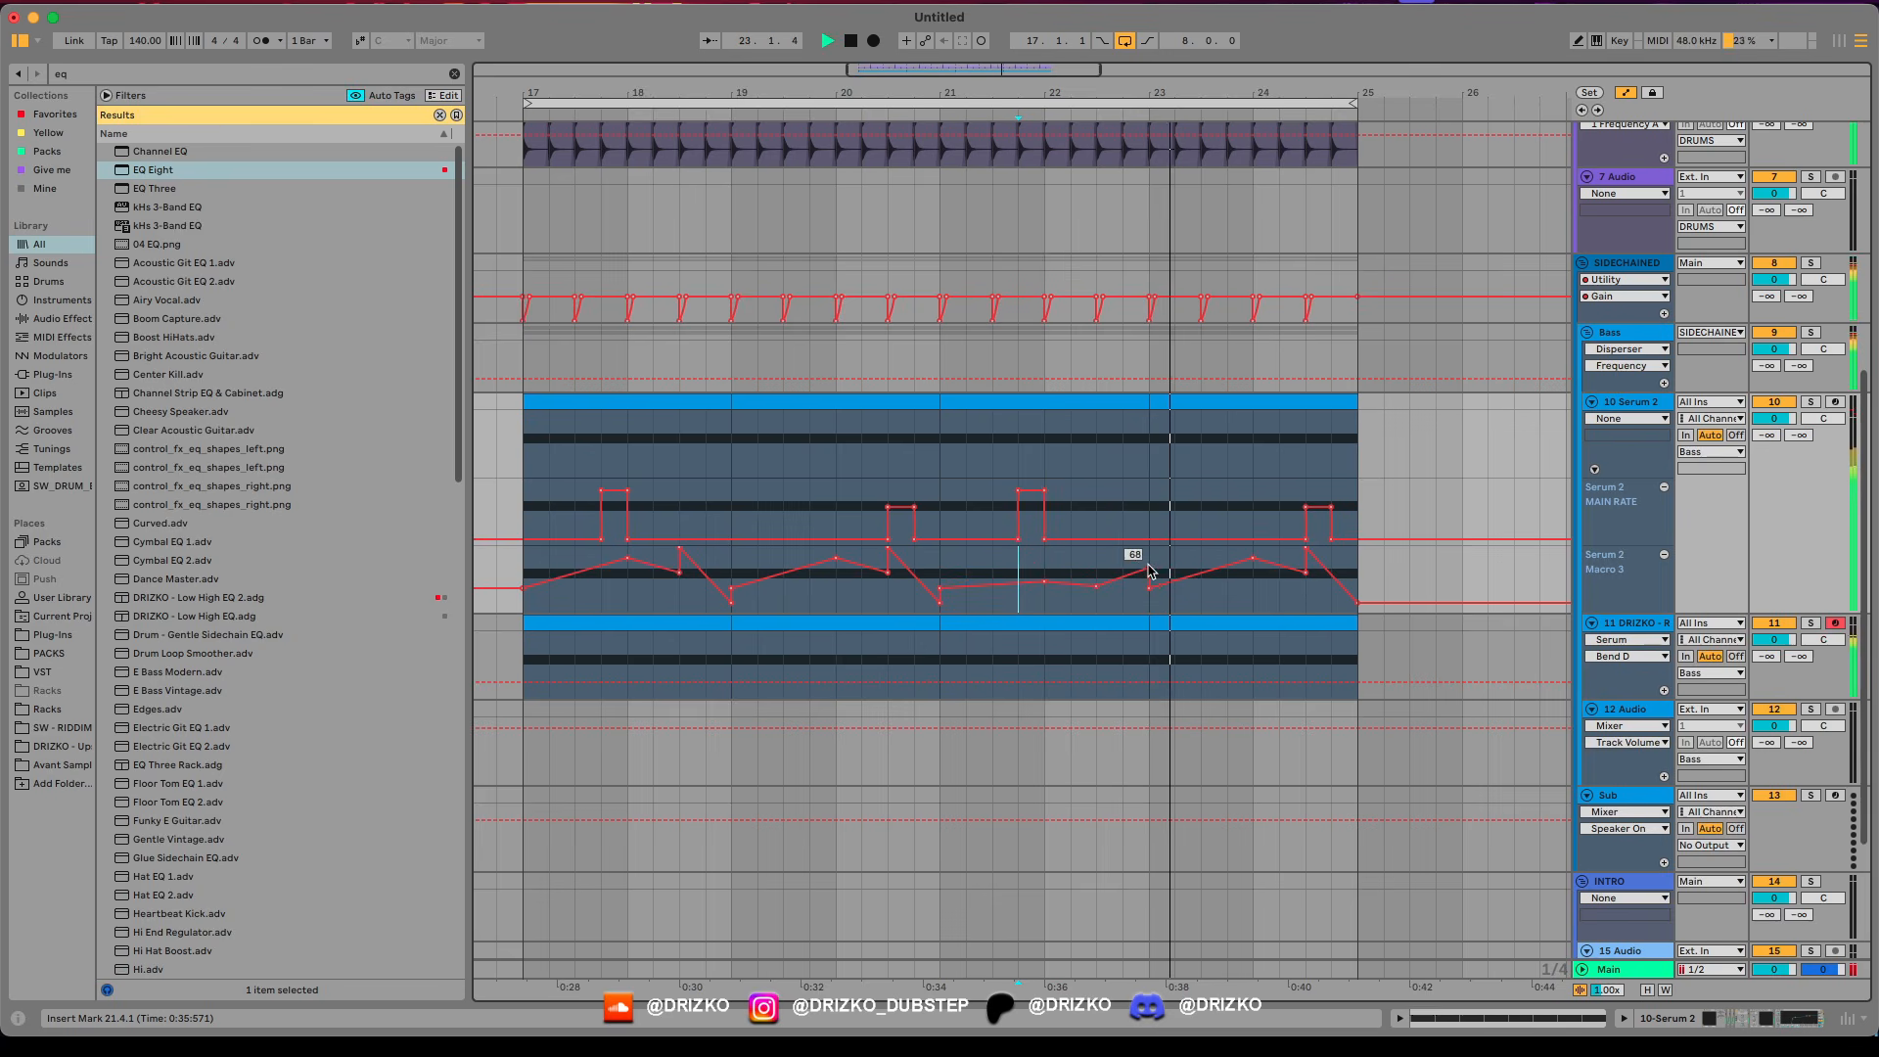
{"action": "key", "text": "space"}
{"action": "key", "text": "space"}
{"action": "left_click", "coordinate": [943, 570]}
{"action": "key", "text": "space"}
{"action": "key", "text": "space"}
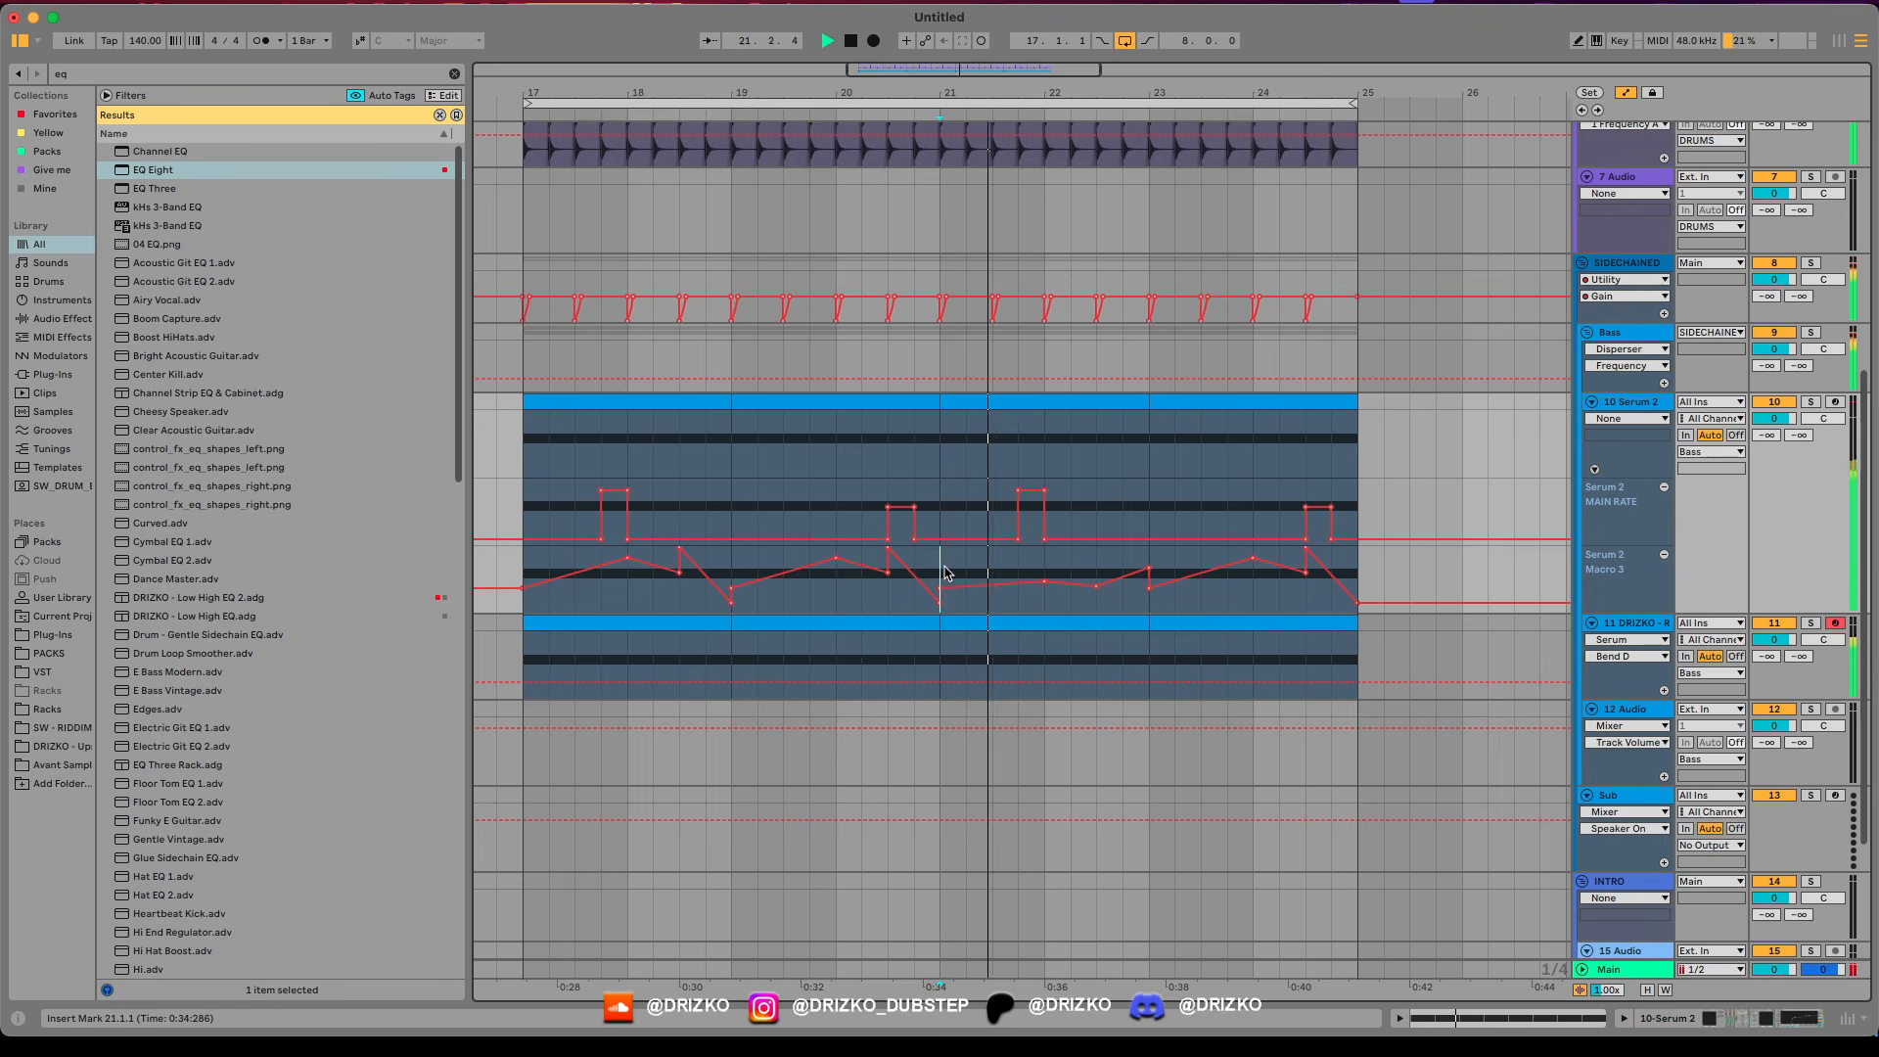
{"action": "left_click_drag", "start_coordinate": [1008, 584], "coordinate": [956, 591]}
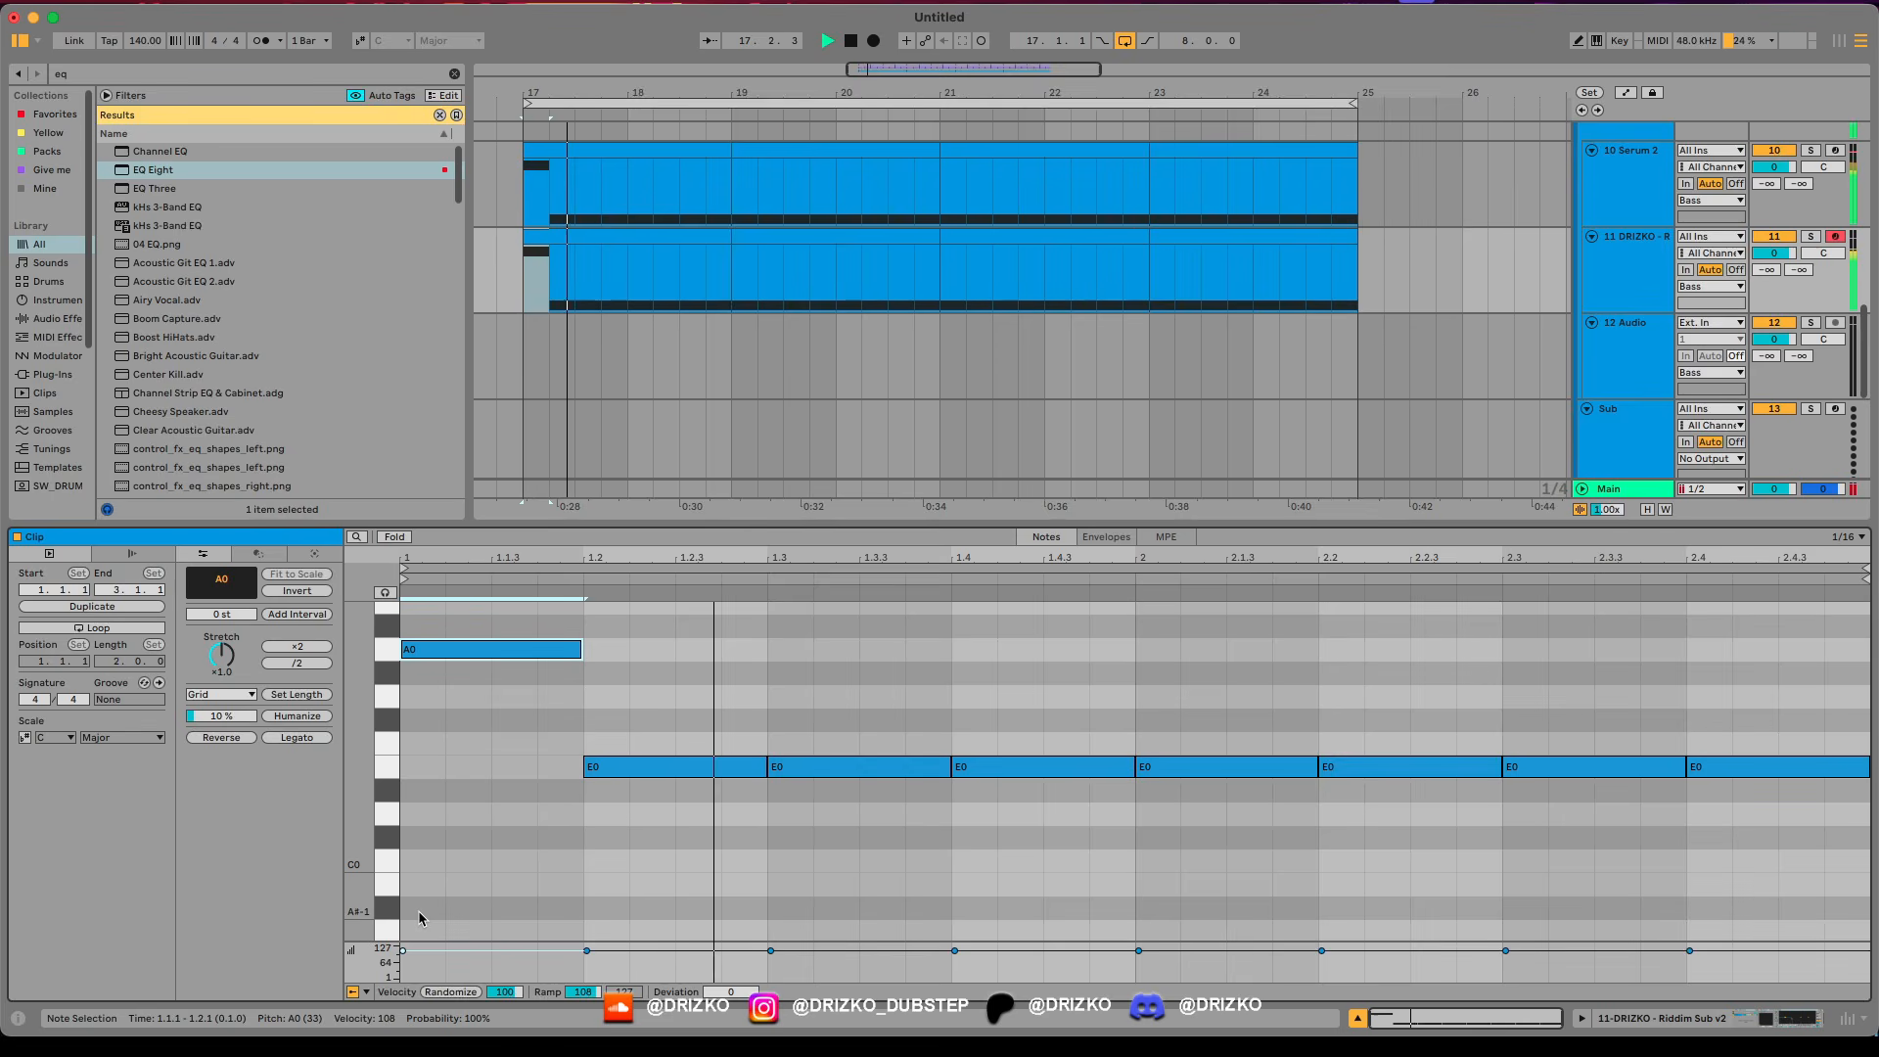
Check the notes of the first Serum 2 and Riddim Sub clips during playback, and return to the full arrangement.
{"action": "left_click", "coordinate": [557, 150]}
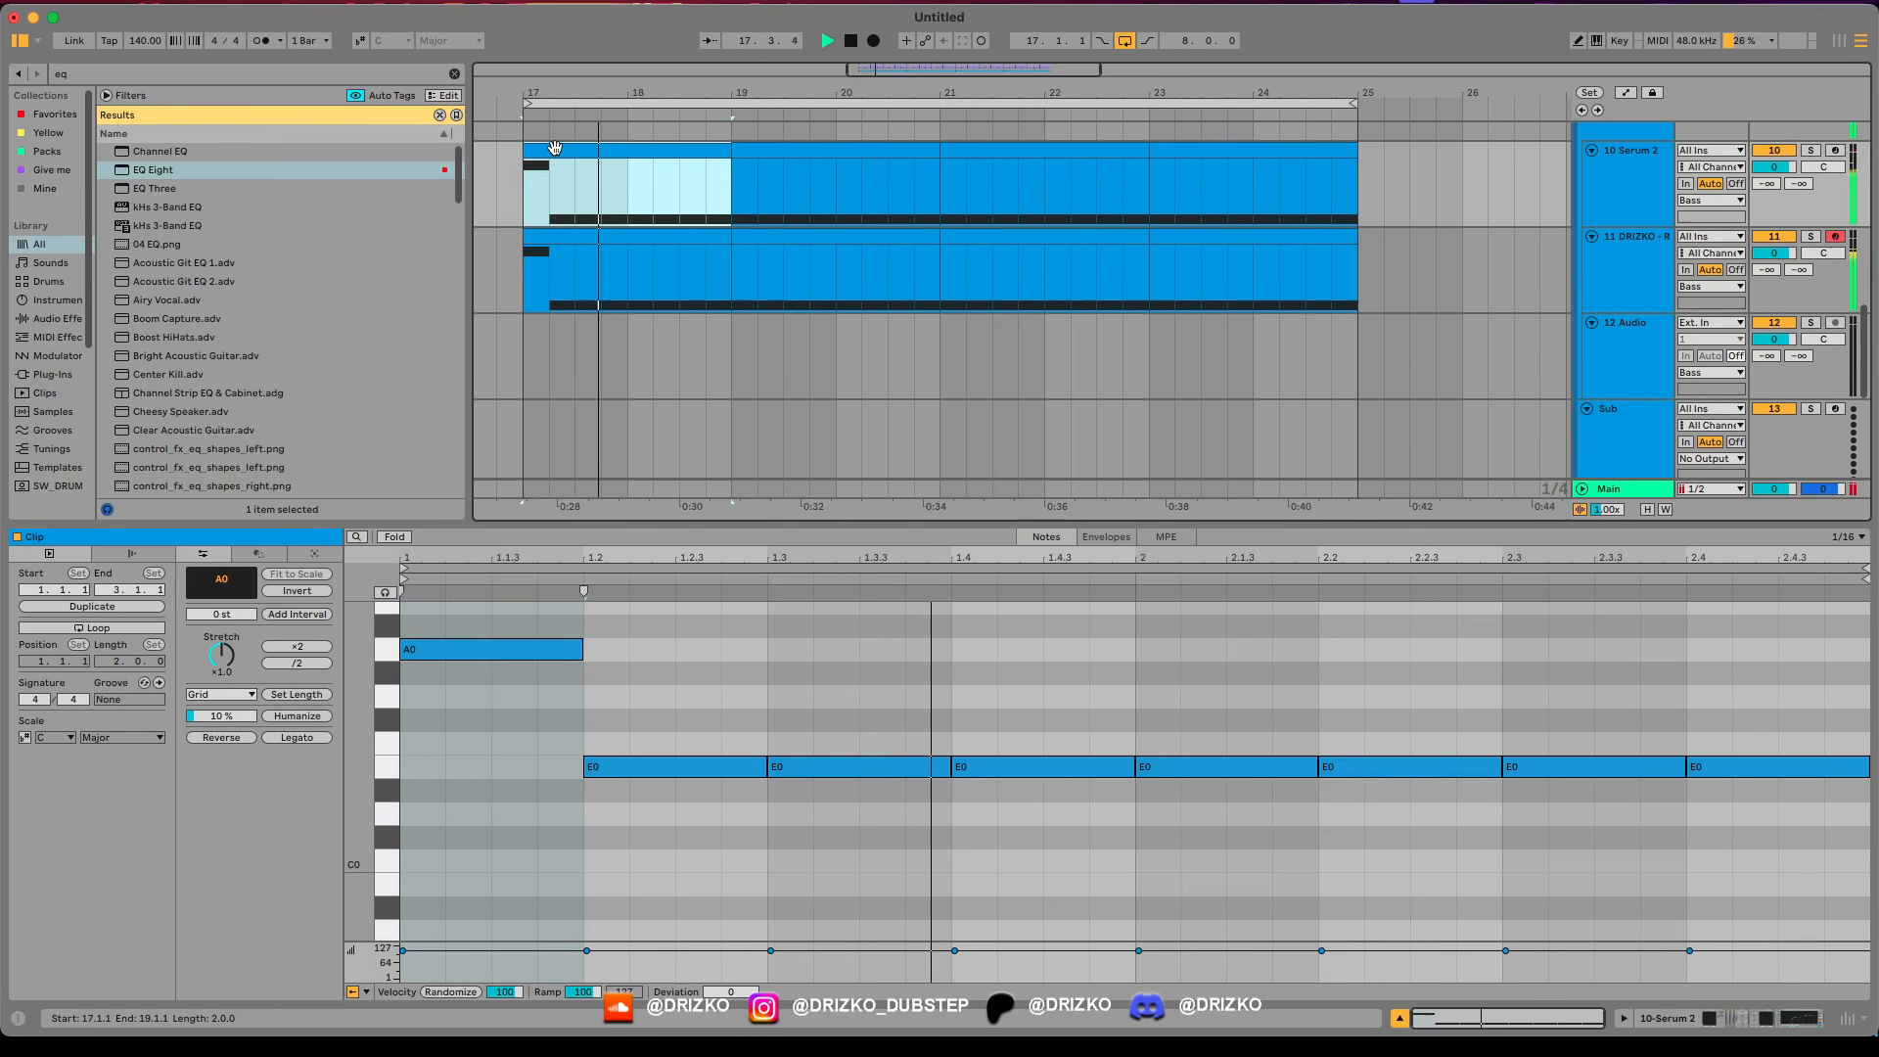
{"action": "left_click", "coordinate": [560, 236]}
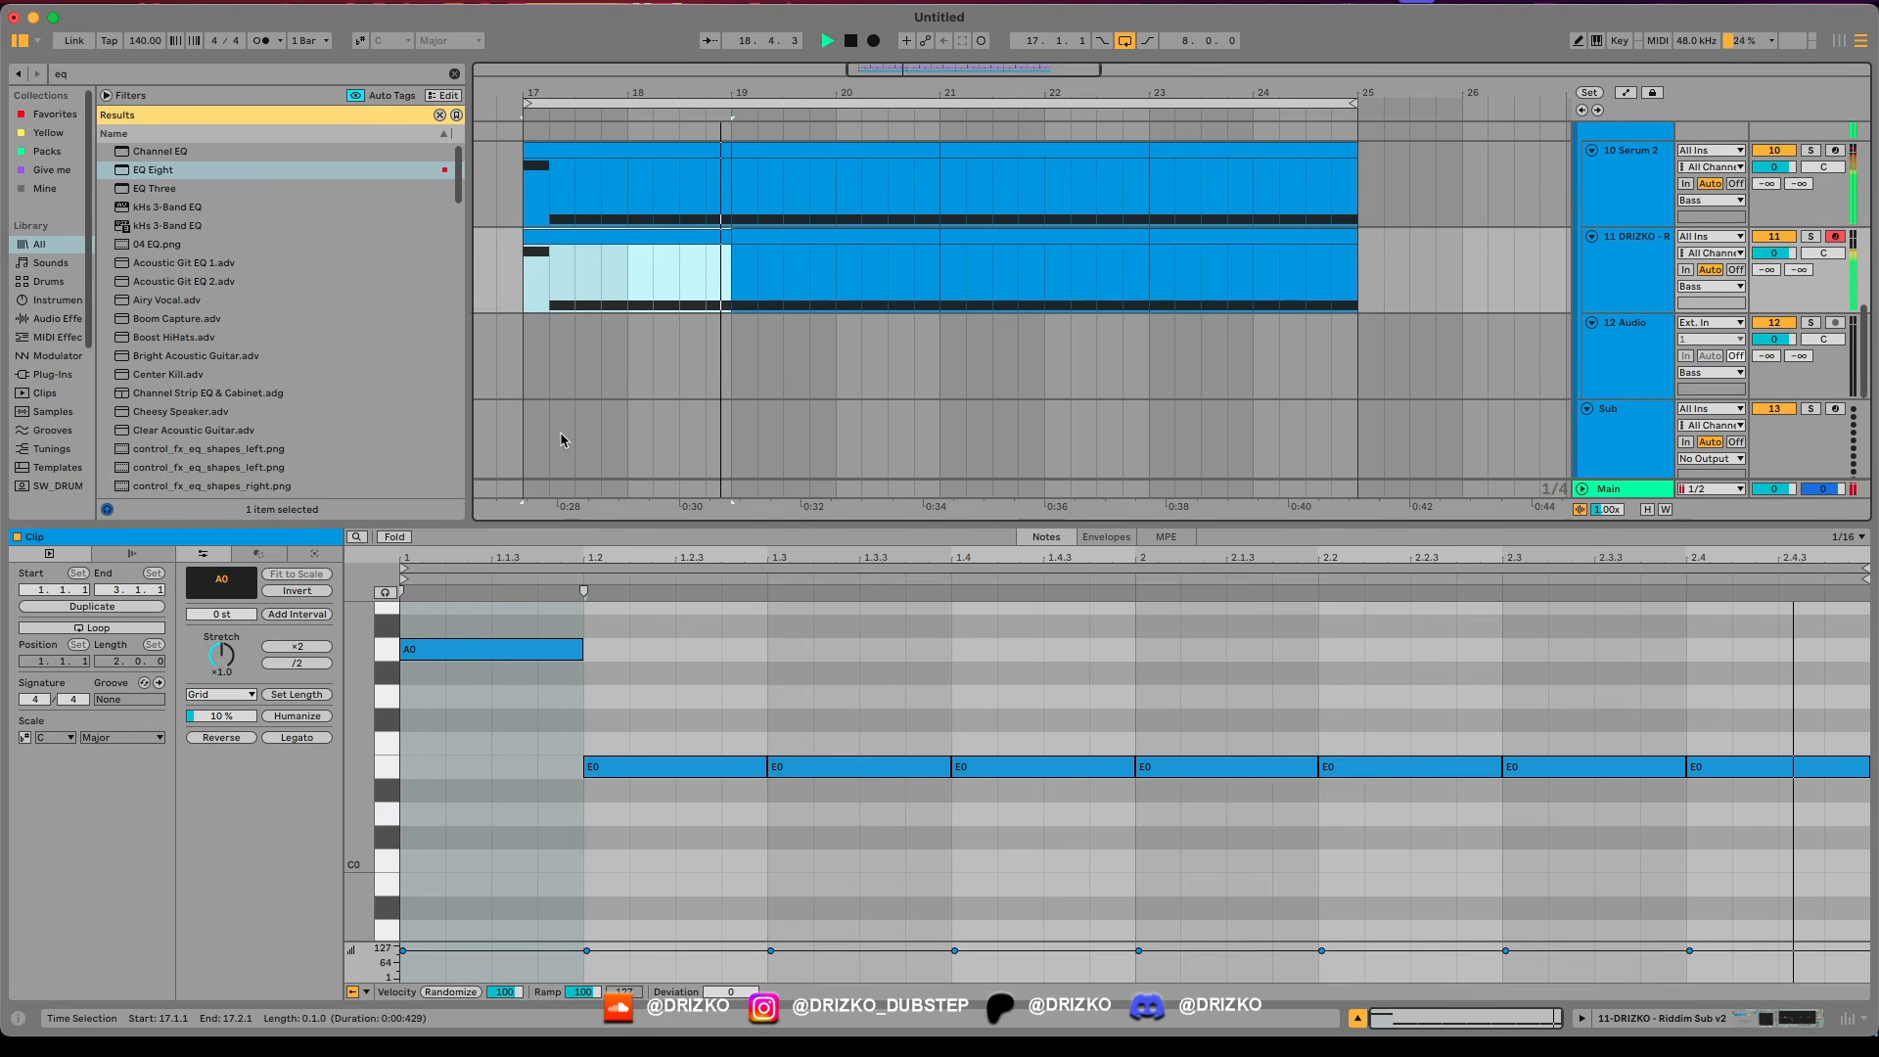
{"action": "key", "text": "super+alt+l"}
{"action": "scroll", "coordinate": [679, 521], "scroll_direction": "up", "scroll_amount": 3}
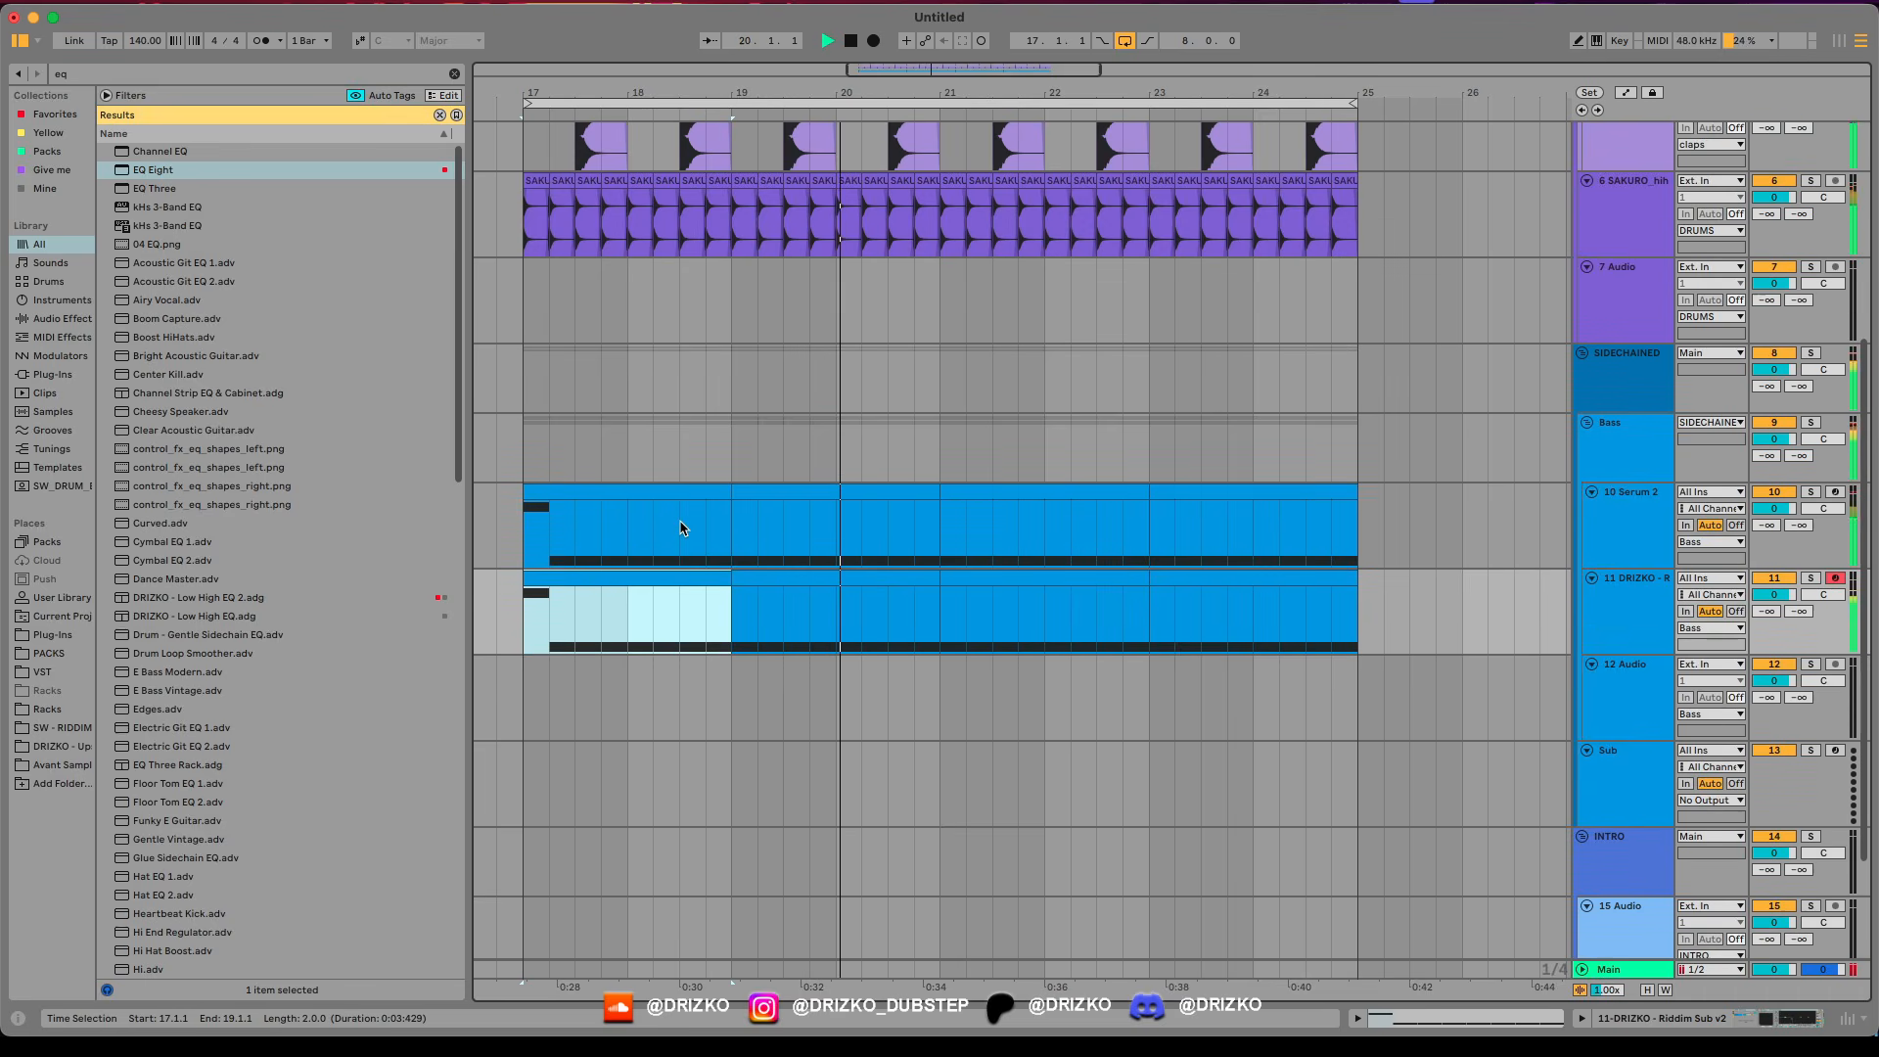
{"action": "scroll", "coordinate": [680, 527], "scroll_direction": "down", "scroll_amount": 2}
{"action": "key", "text": "space"}
Insert a new MIDI track in the SIDECHAINED group and delete the old empty Sub track.
{"action": "left_click", "coordinate": [1628, 621]}
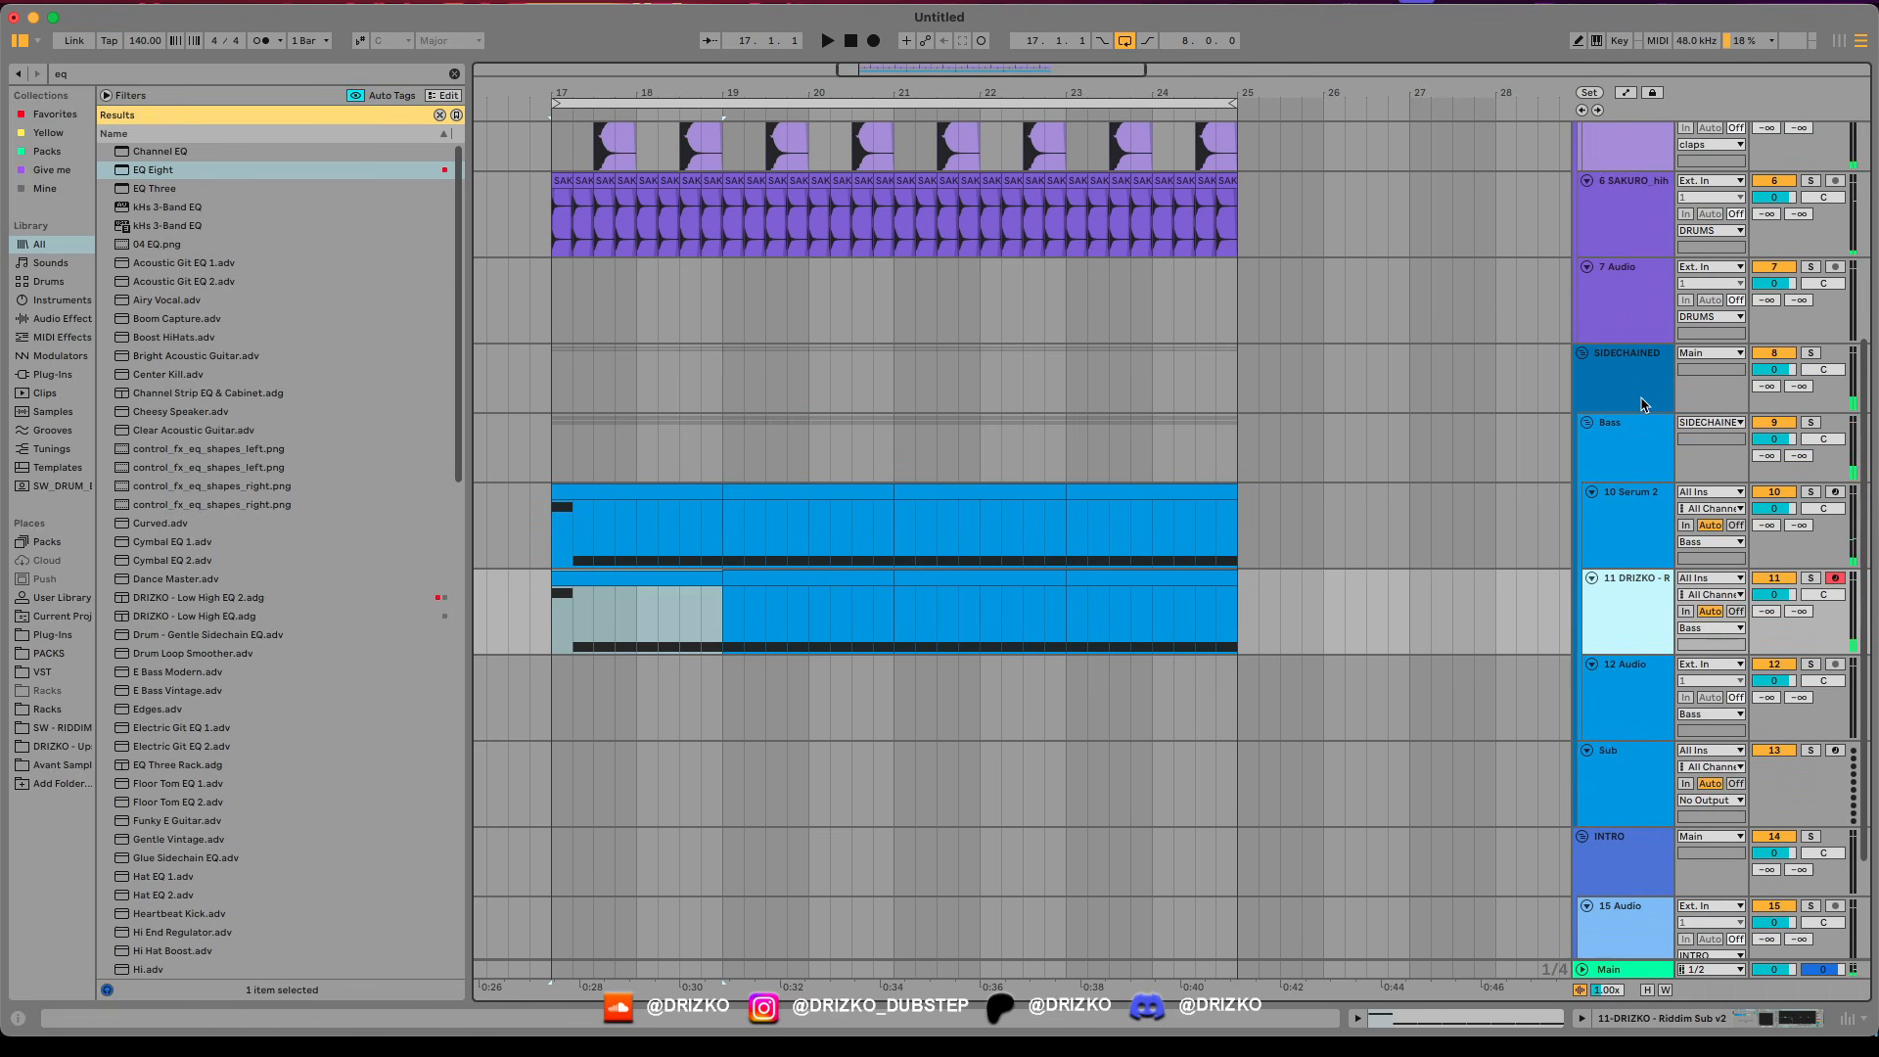
{"action": "left_click", "coordinate": [1619, 780]}
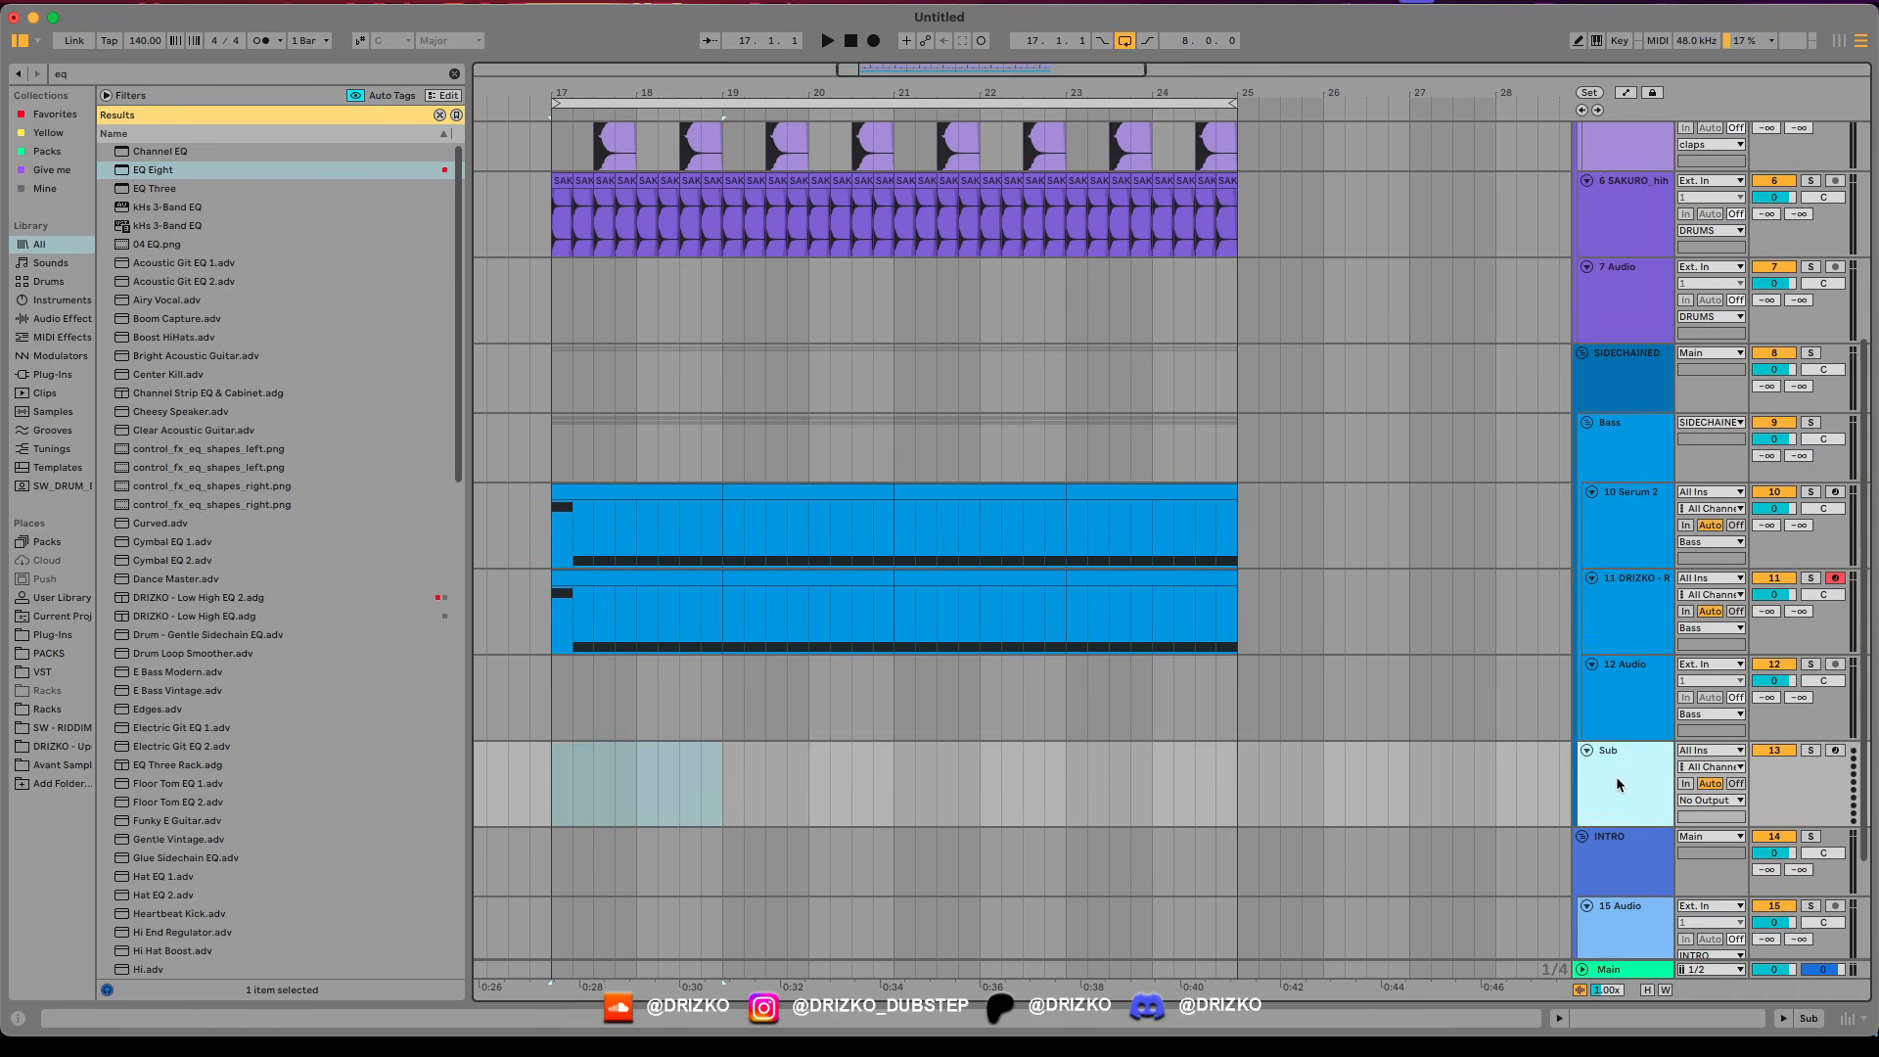
{"action": "key", "text": "super+shift+t"}
{"action": "left_click", "coordinate": [1611, 788]}
{"action": "key", "text": "Delete"}
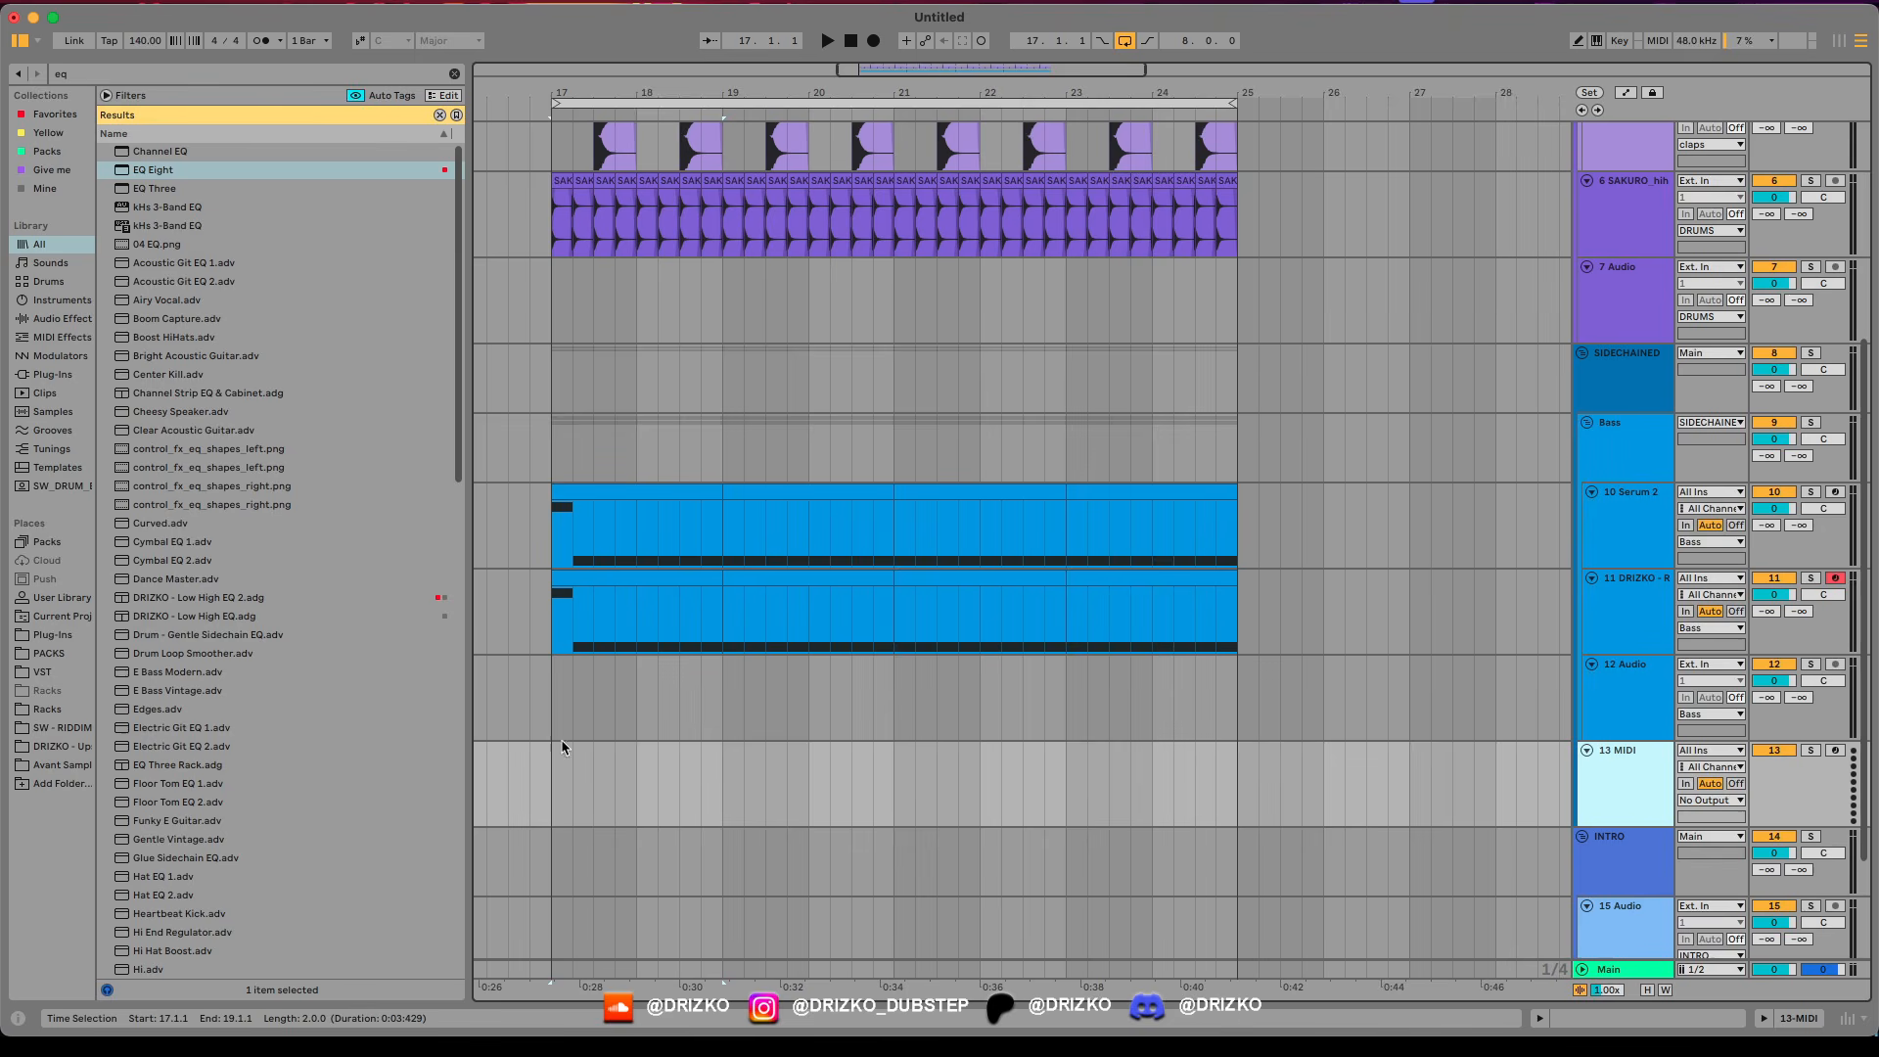
Create an empty two-bar MIDI clip from 17.1.1 to 19.1.1 on the new MIDI track.
{"action": "left_click_drag", "start_coordinate": [549, 783], "coordinate": [738, 773]}
{"action": "key", "text": "super+shift+m"}
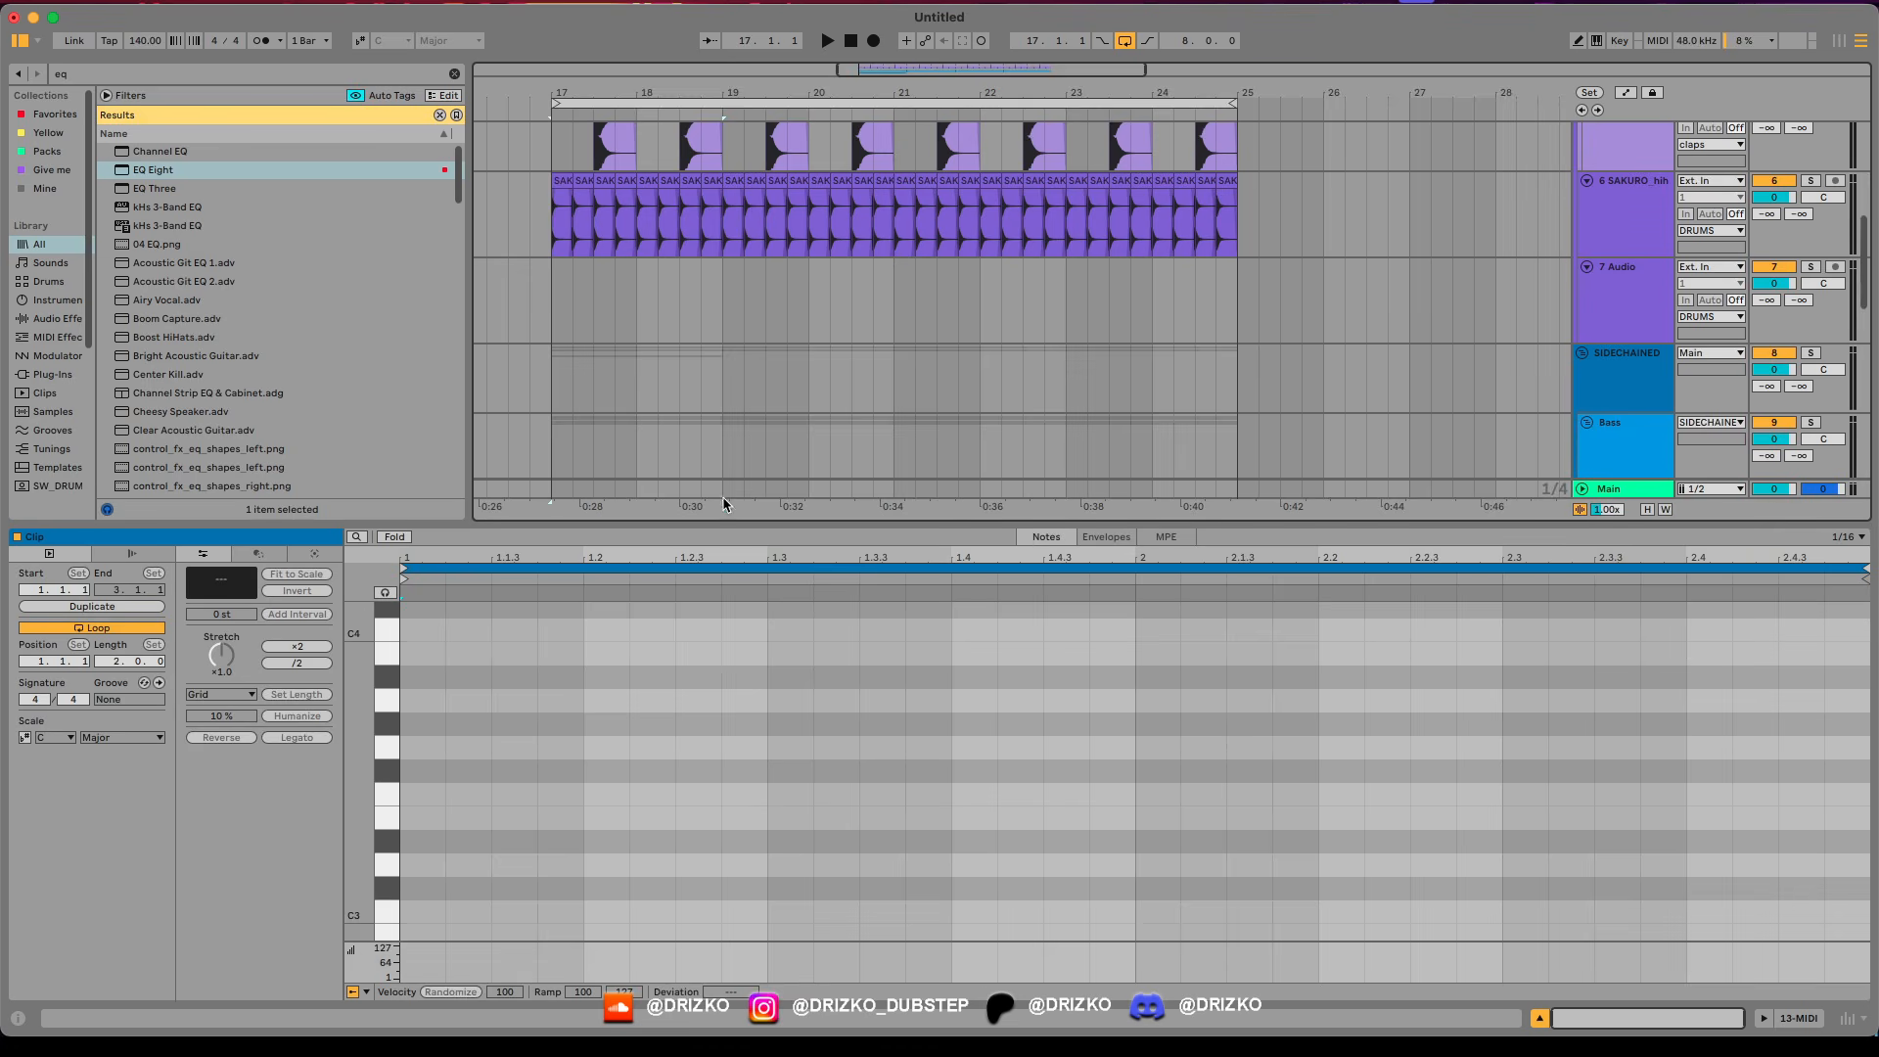
{"action": "scroll", "coordinate": [649, 425], "scroll_direction": "down", "scroll_amount": 5}
Search the library for "ser", load Serum 2 on the new MIDI track, and choose the Hyperbass preset from the S1 user presets.
{"action": "key", "text": "super+f"}
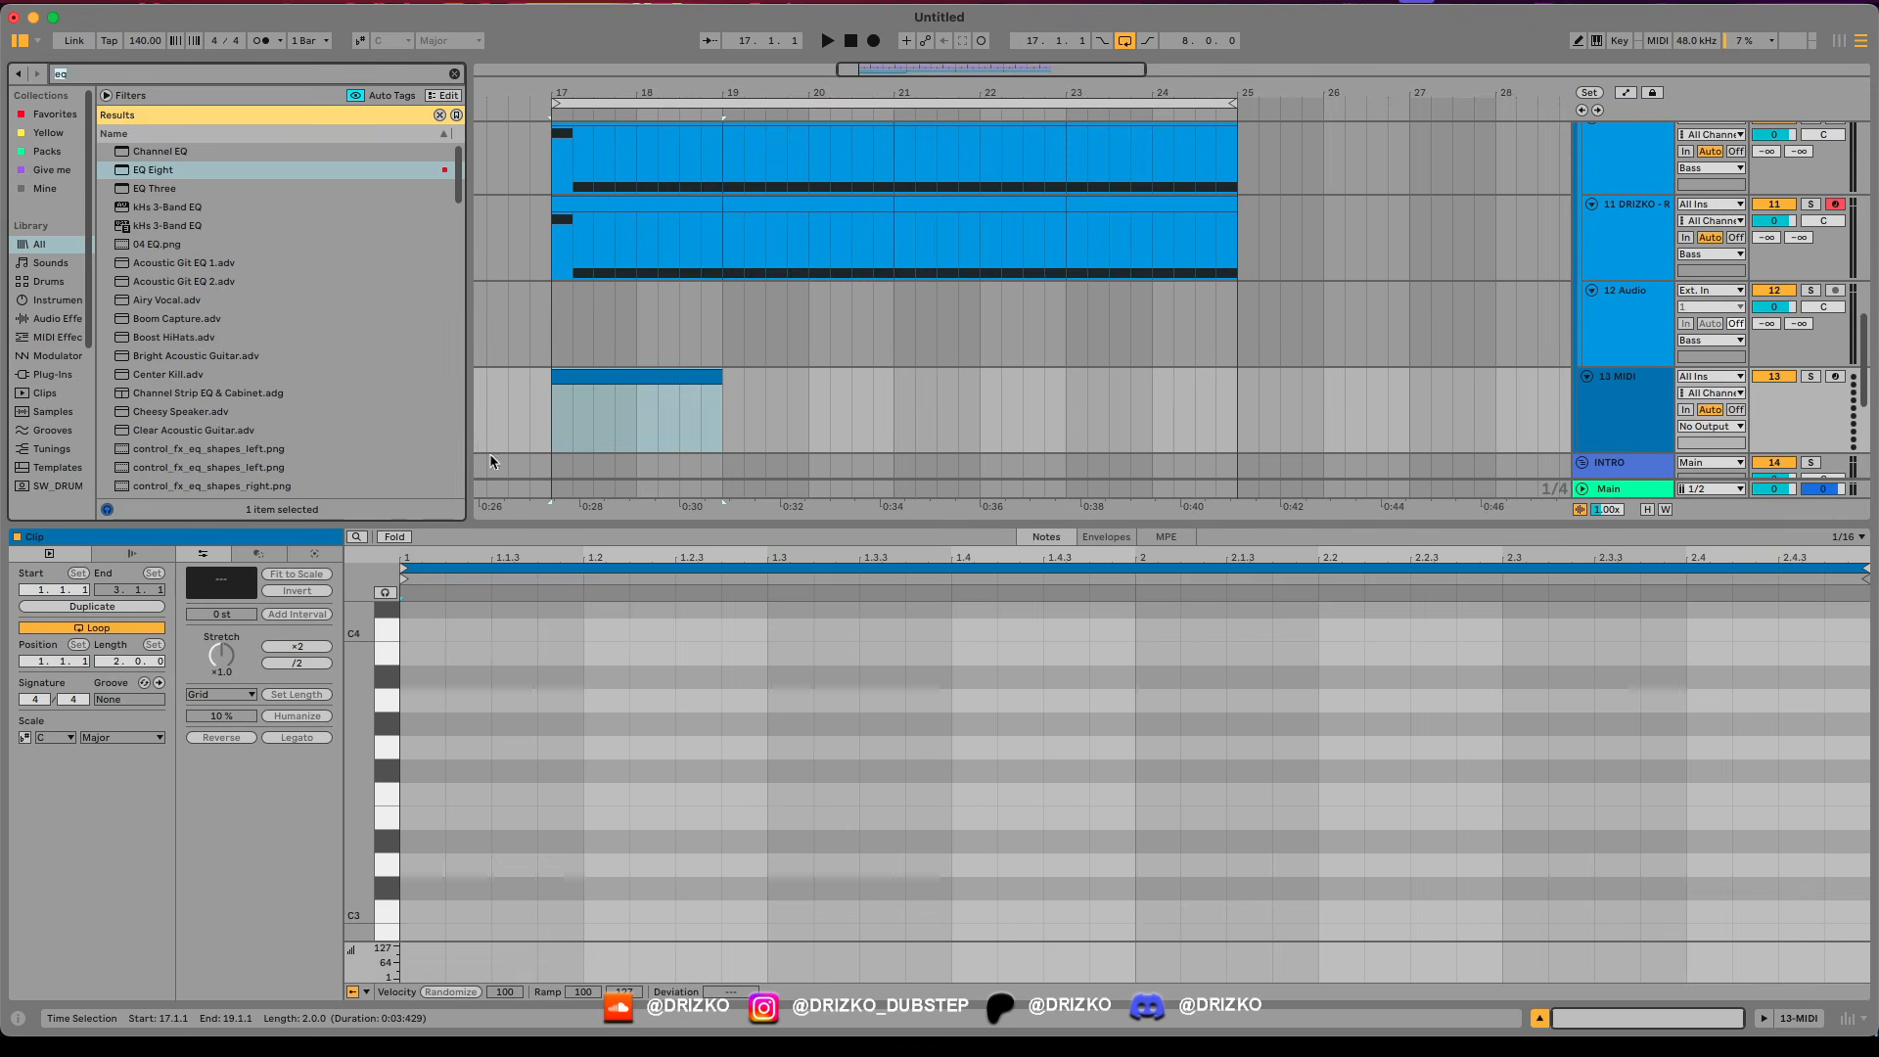
{"action": "type", "text": "ser"}
{"action": "double_click", "coordinate": [176, 262]}
{"action": "left_click", "coordinate": [978, 83]}
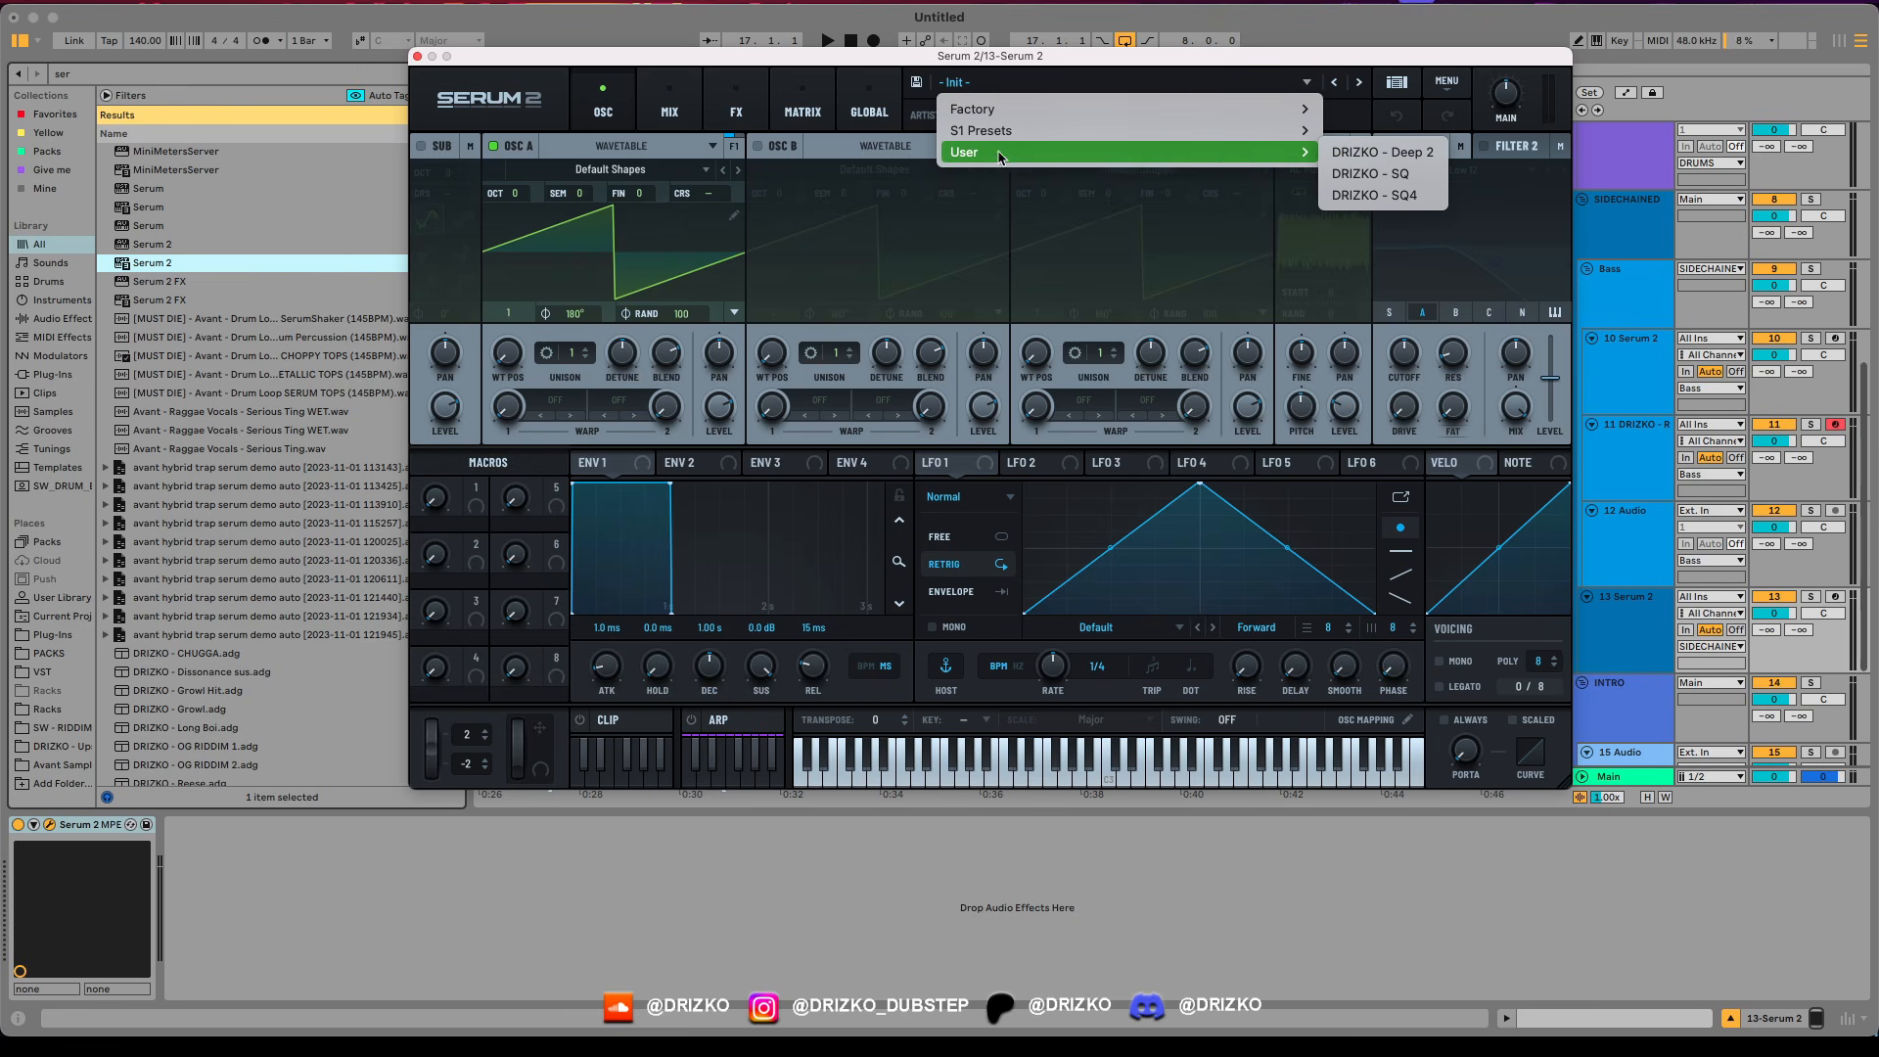
{"action": "mouse_move", "coordinate": [1187, 131]}
{"action": "mouse_move", "coordinate": [1370, 324]}
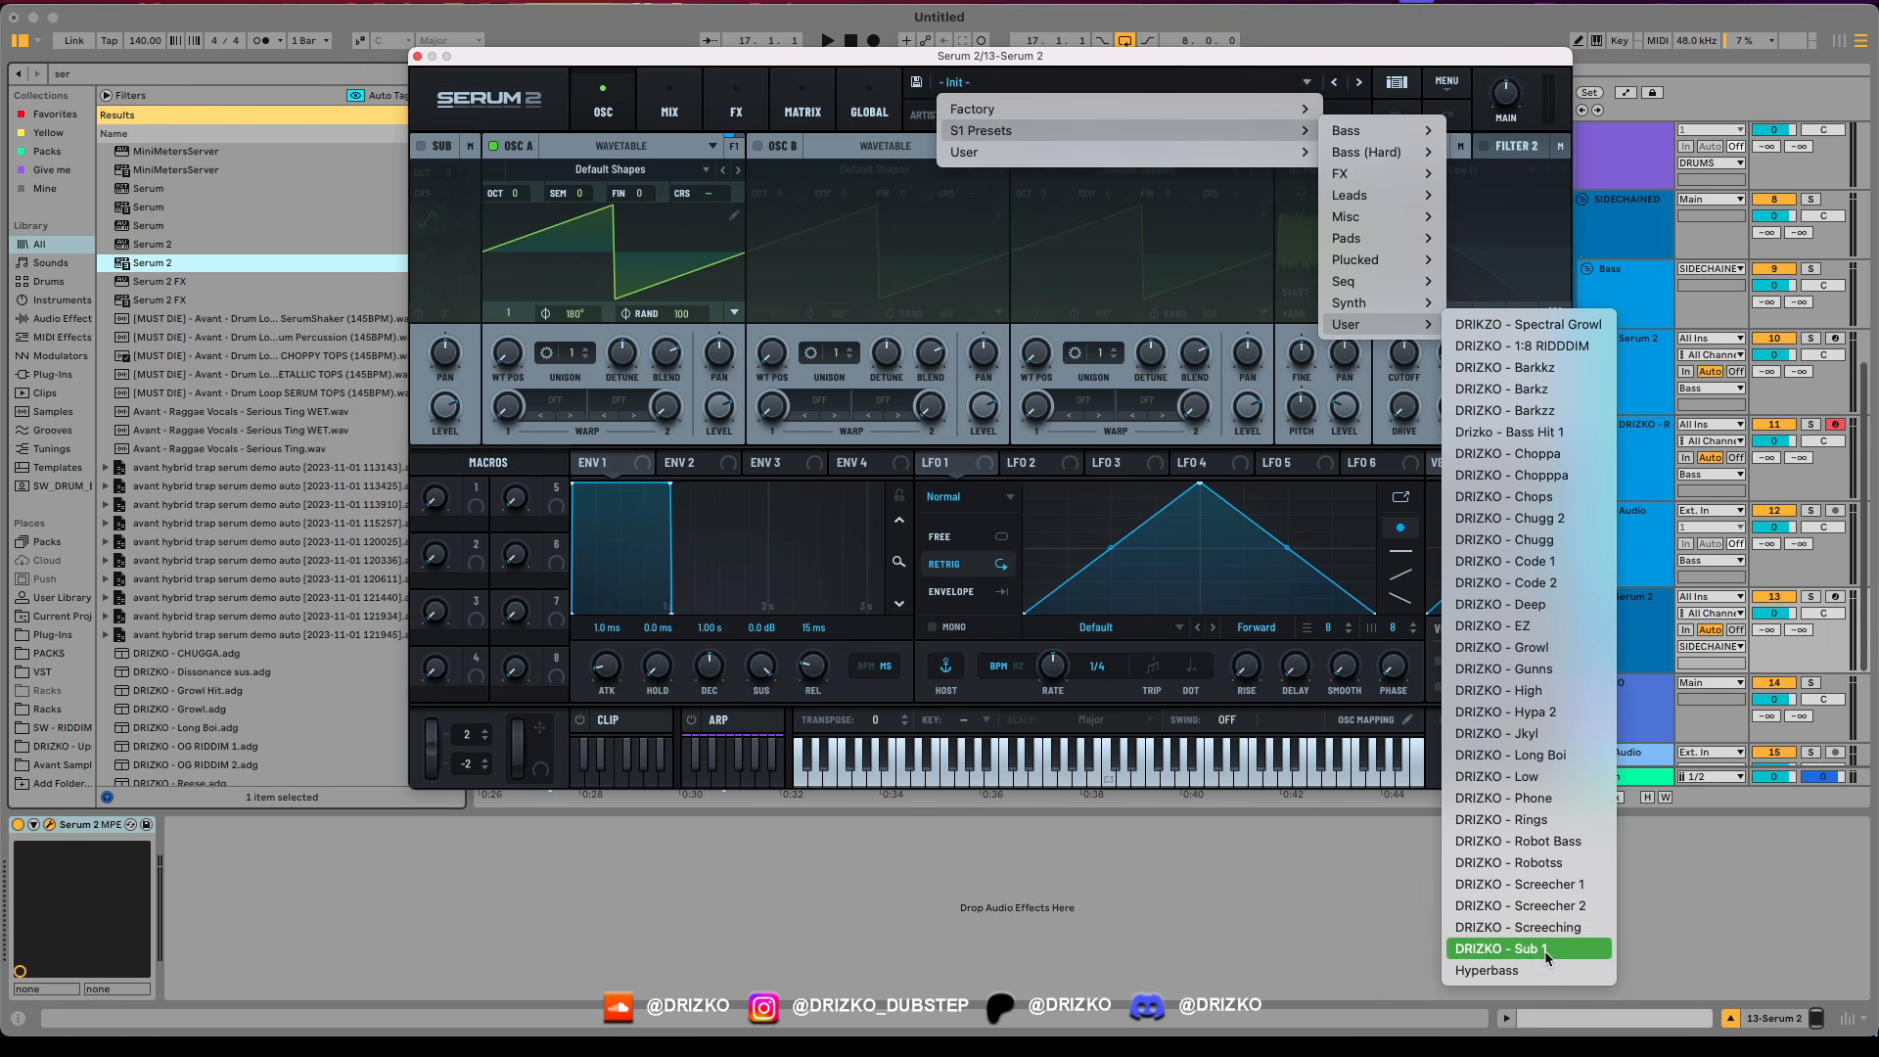
{"action": "left_click", "coordinate": [1567, 811]}
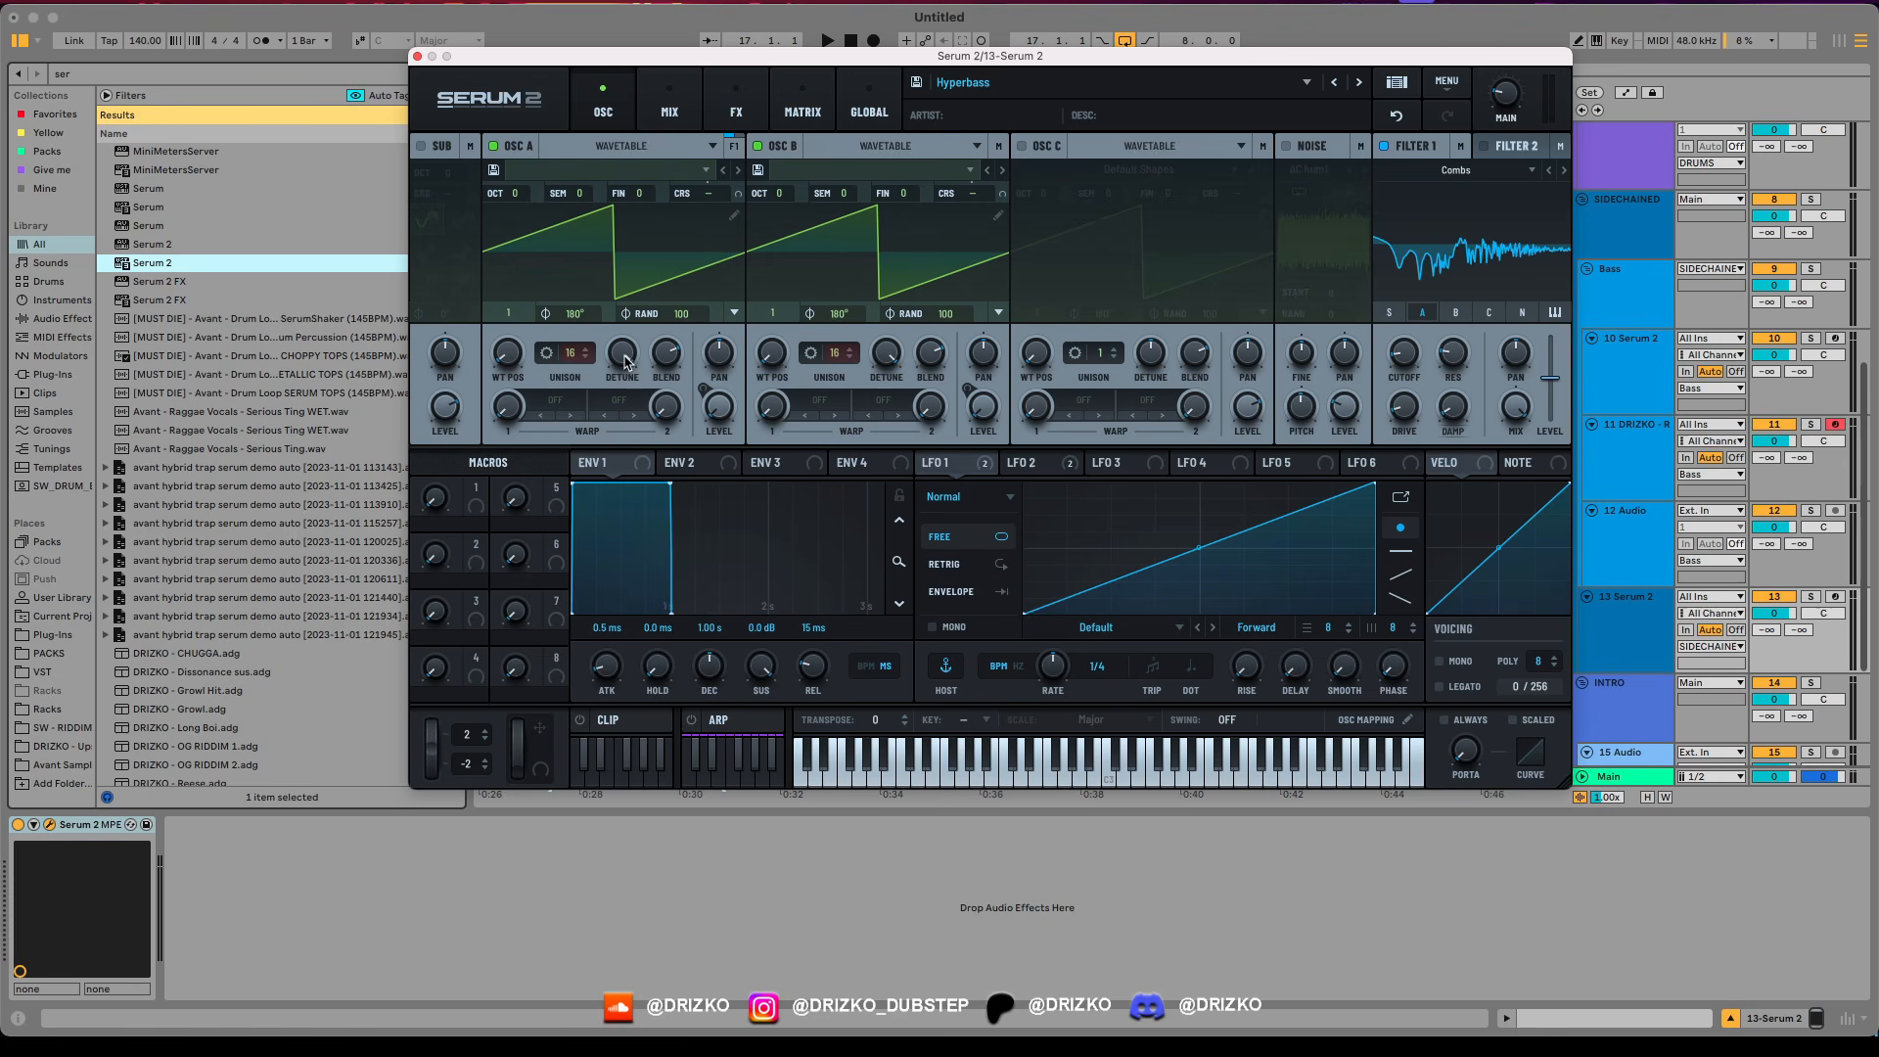
Examine the Hyperbass oscillator detune settings and its LFO routings to coarse pitch and level in the modulation matrix, and close Serum 2.
{"action": "mouse_move", "coordinate": [881, 360]}
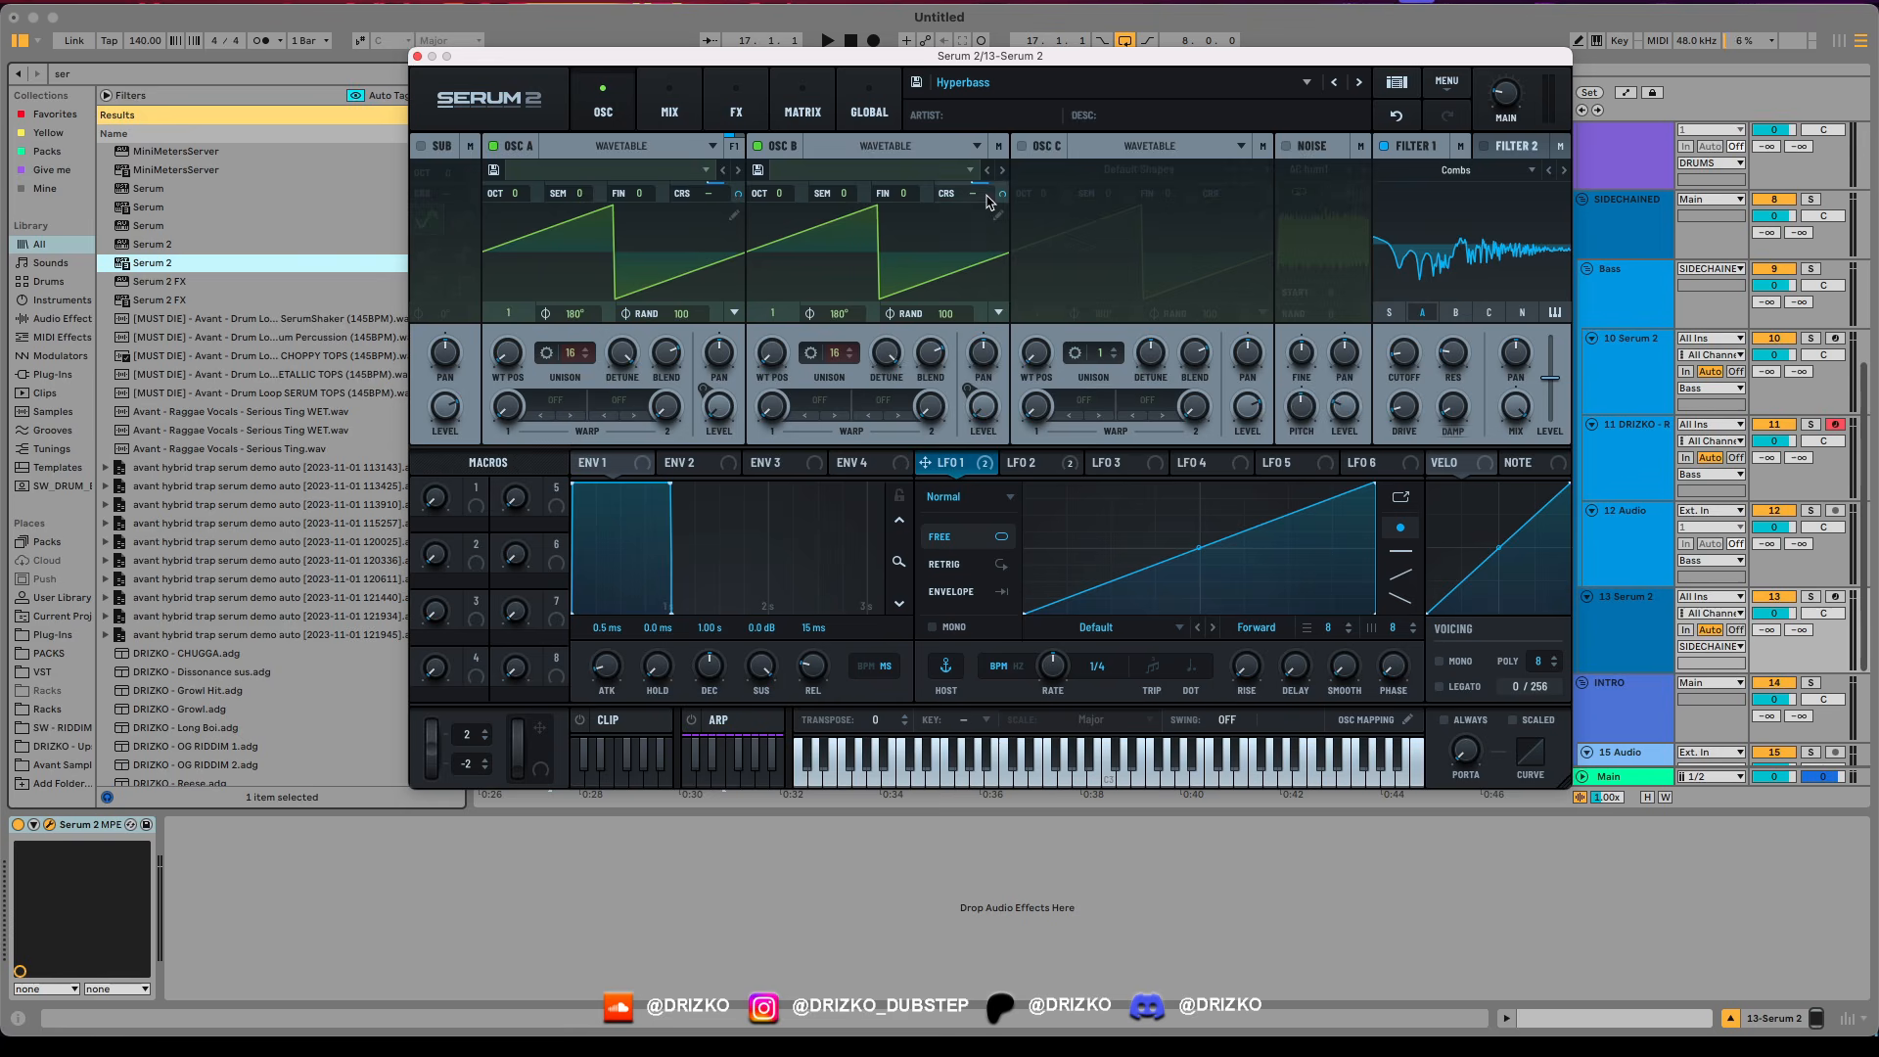
{"action": "left_click", "coordinate": [802, 104]}
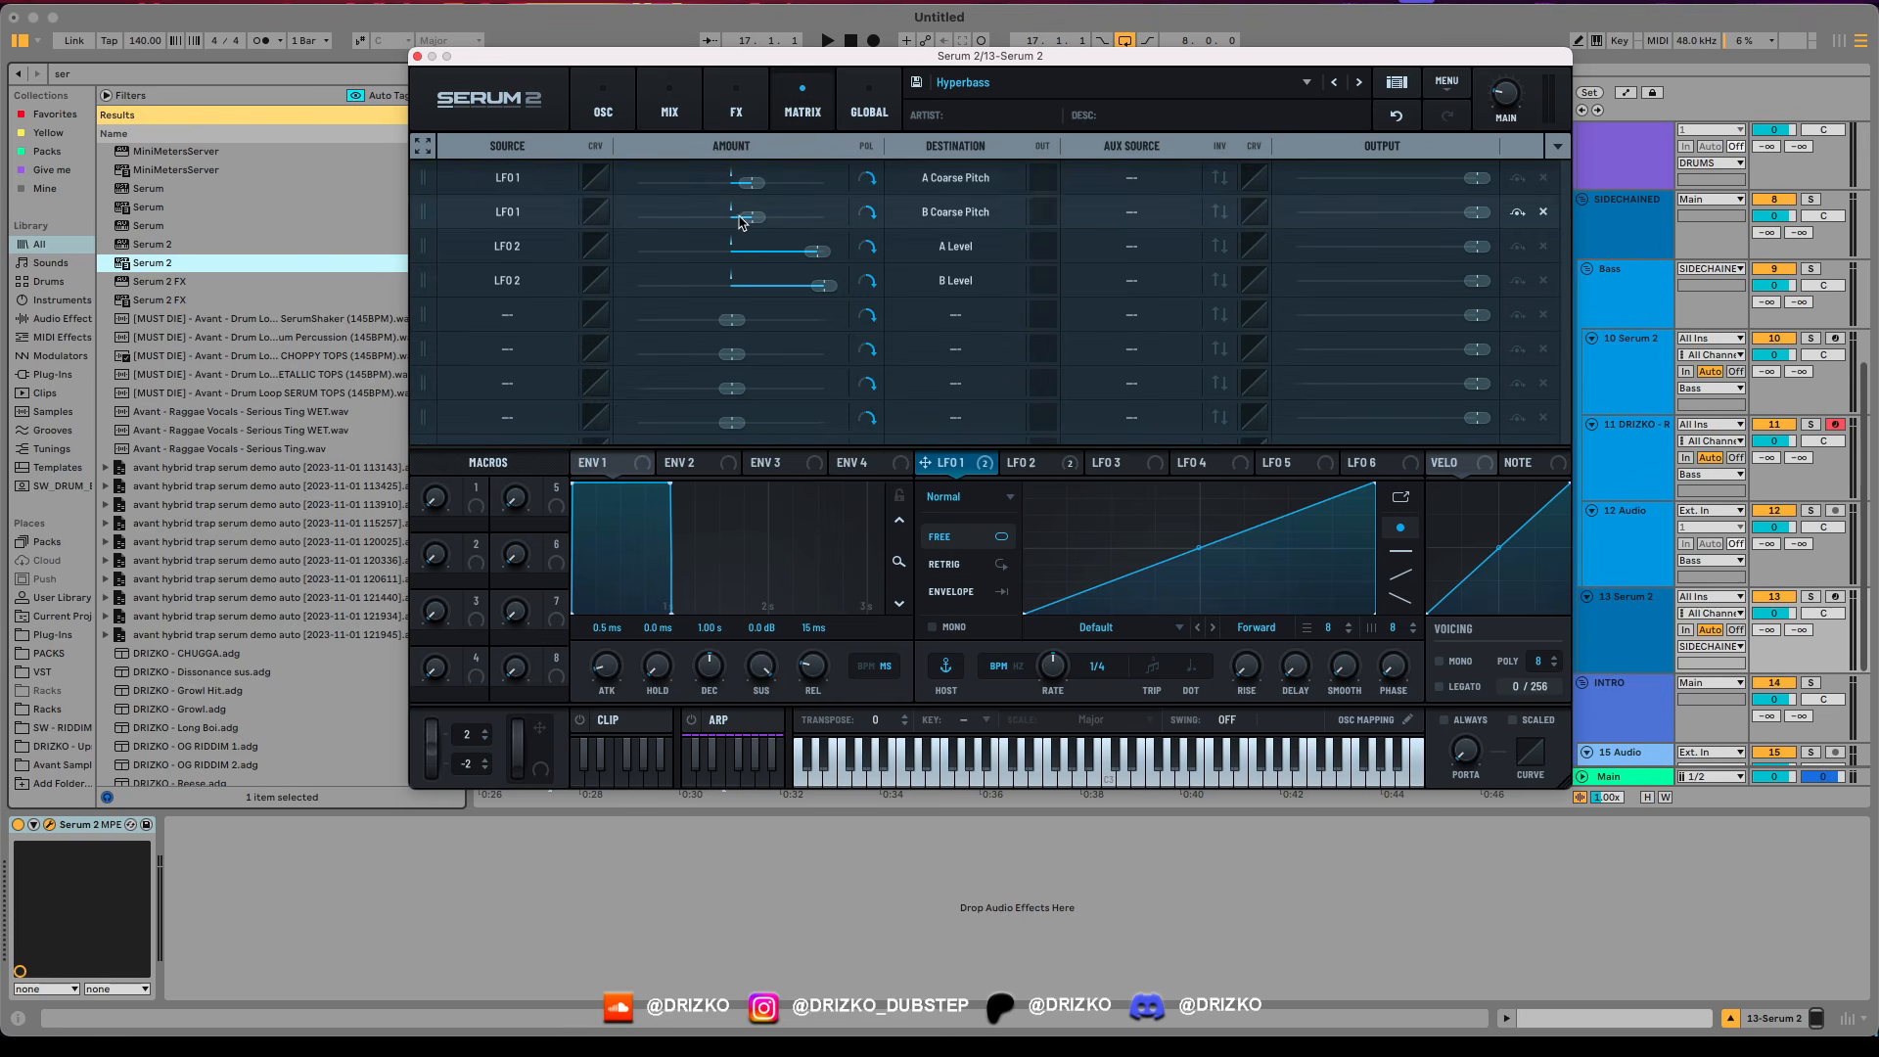
{"action": "left_click", "coordinate": [603, 103]}
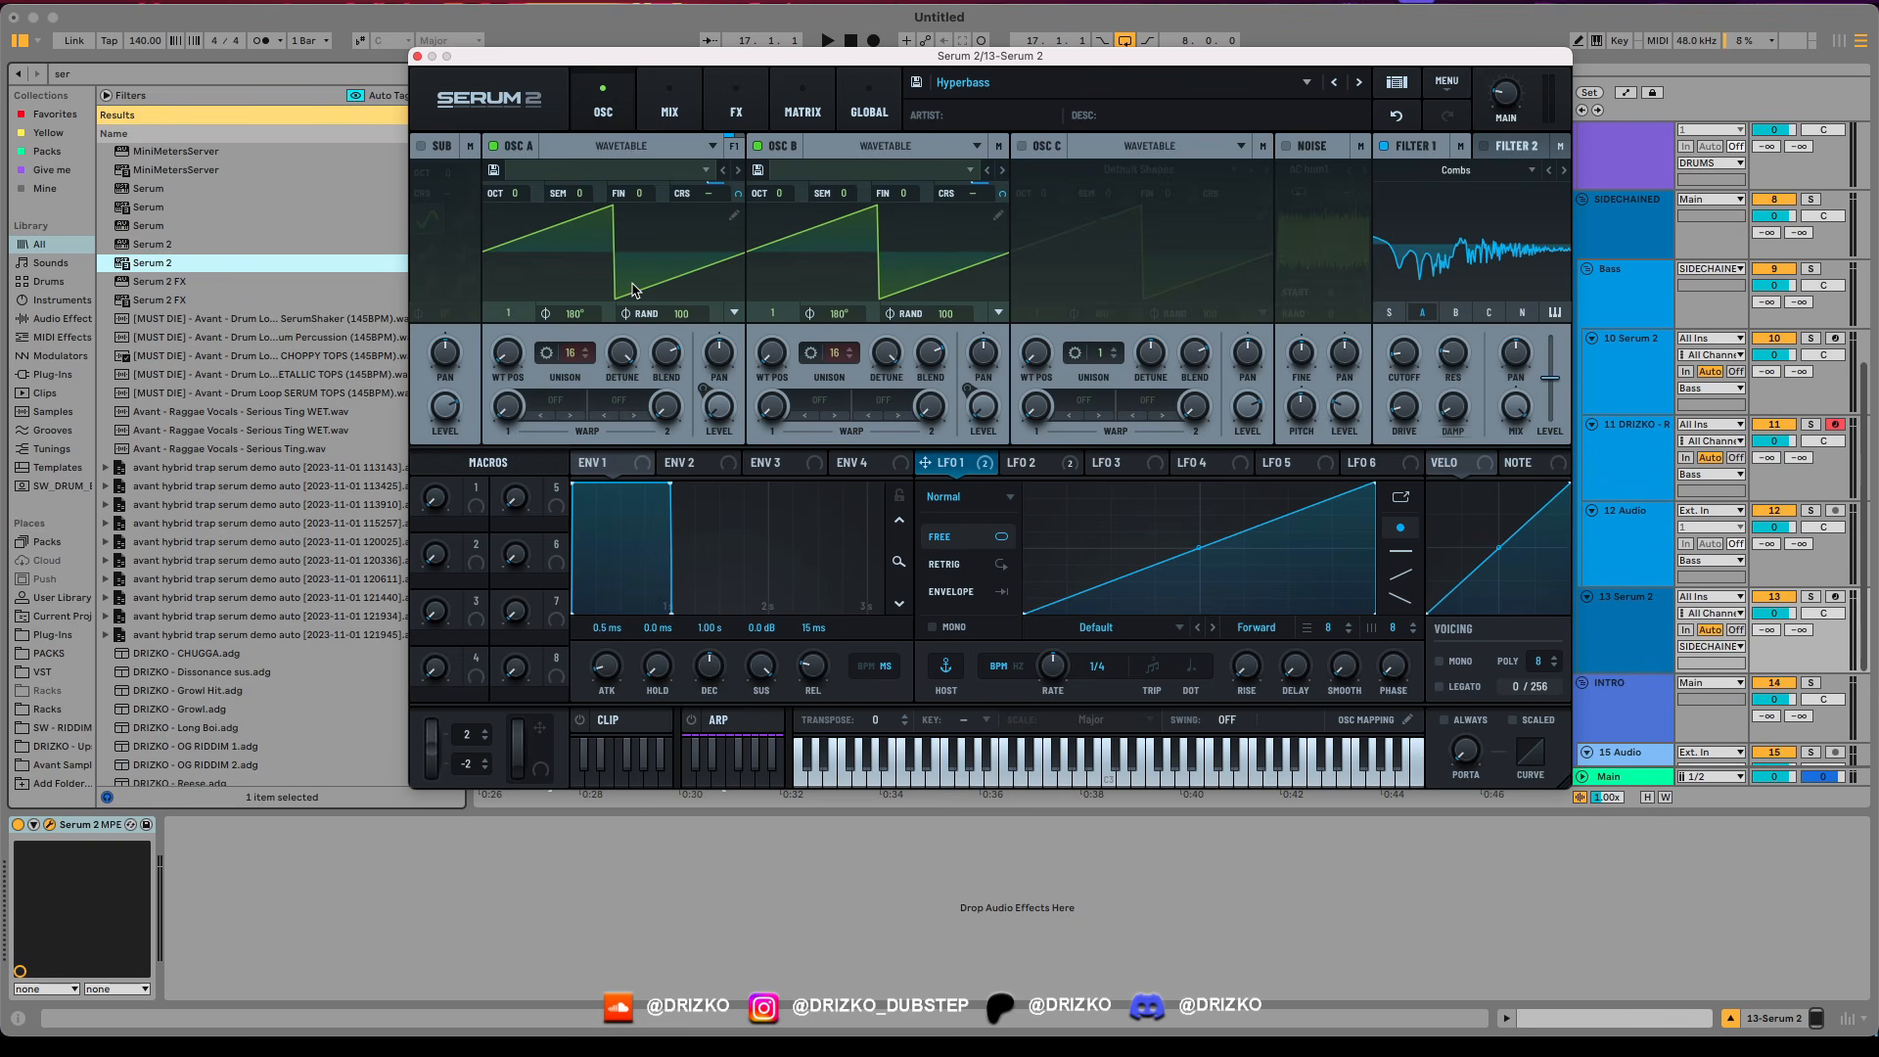
{"action": "left_click", "coordinate": [419, 61]}
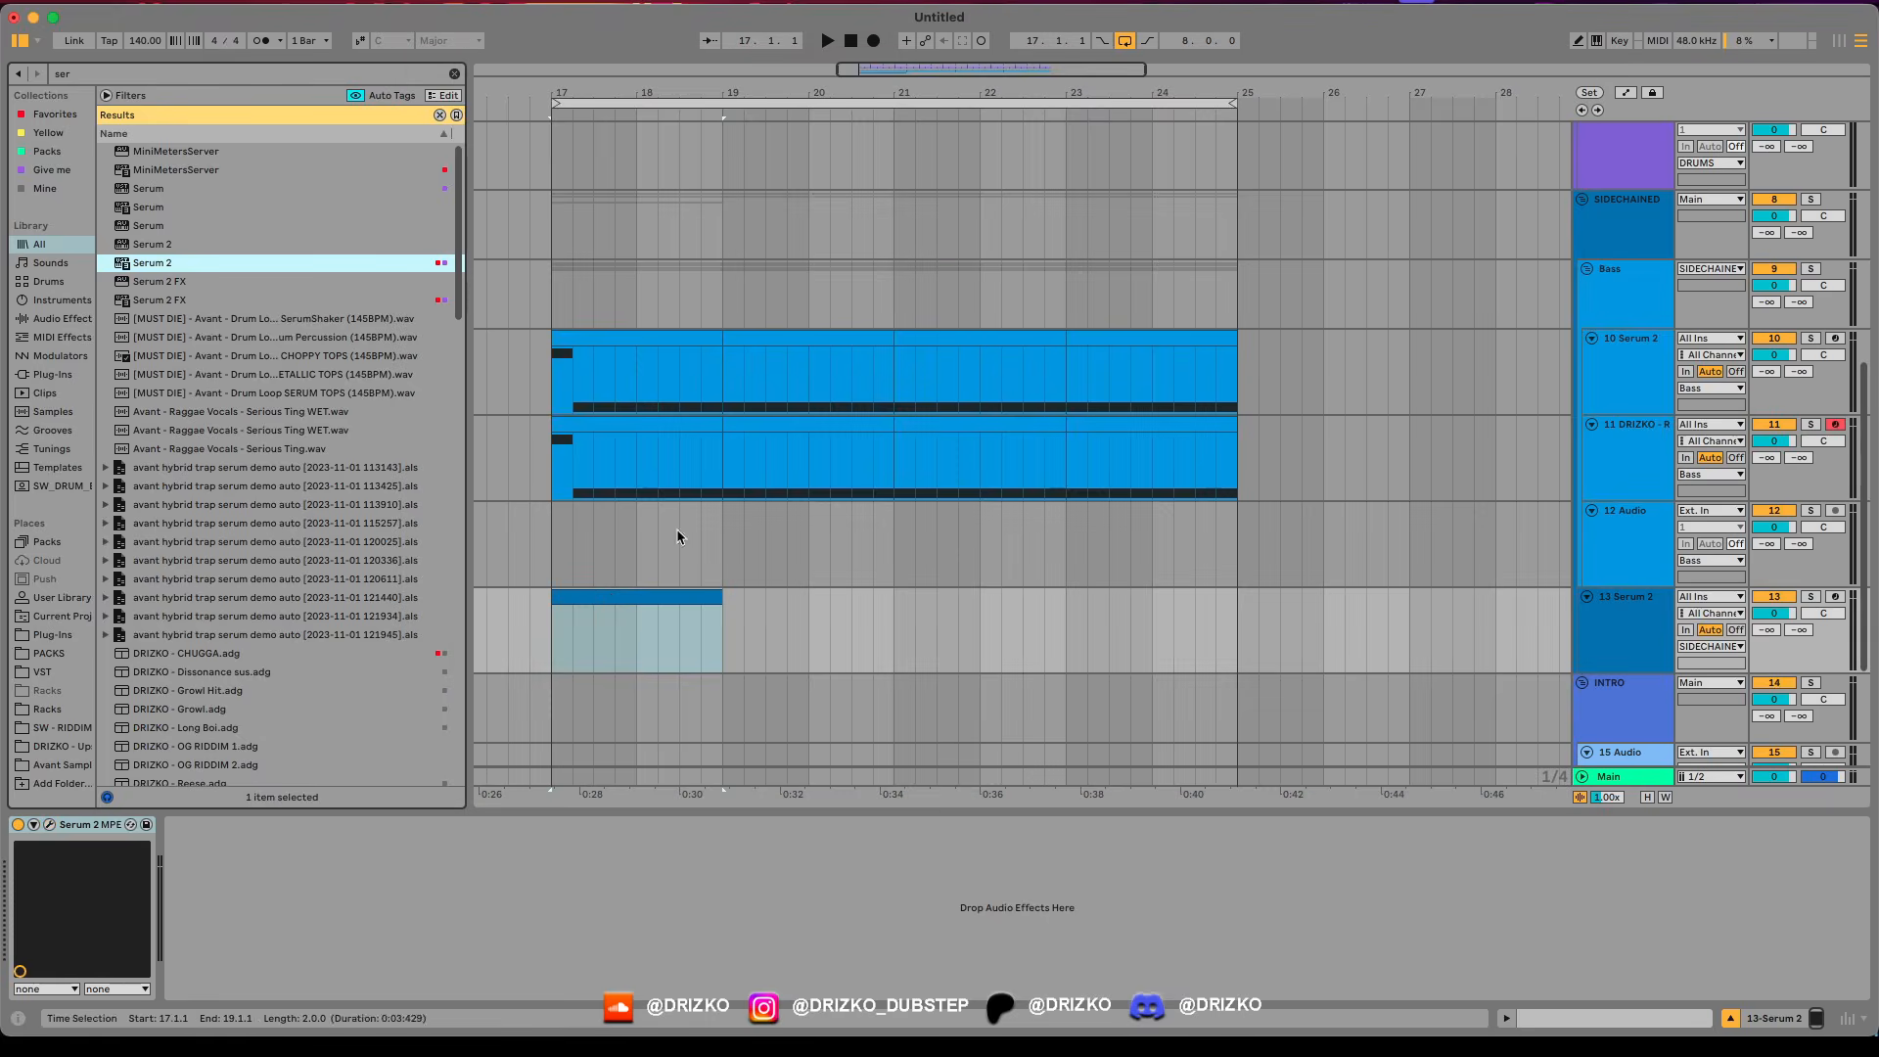
Fill the new two-bar MIDI clip with eight one-beat E3 notes and play it with the Hyperbass track soloed.
{"action": "double_click", "coordinate": [599, 600]}
{"action": "key", "text": "space"}
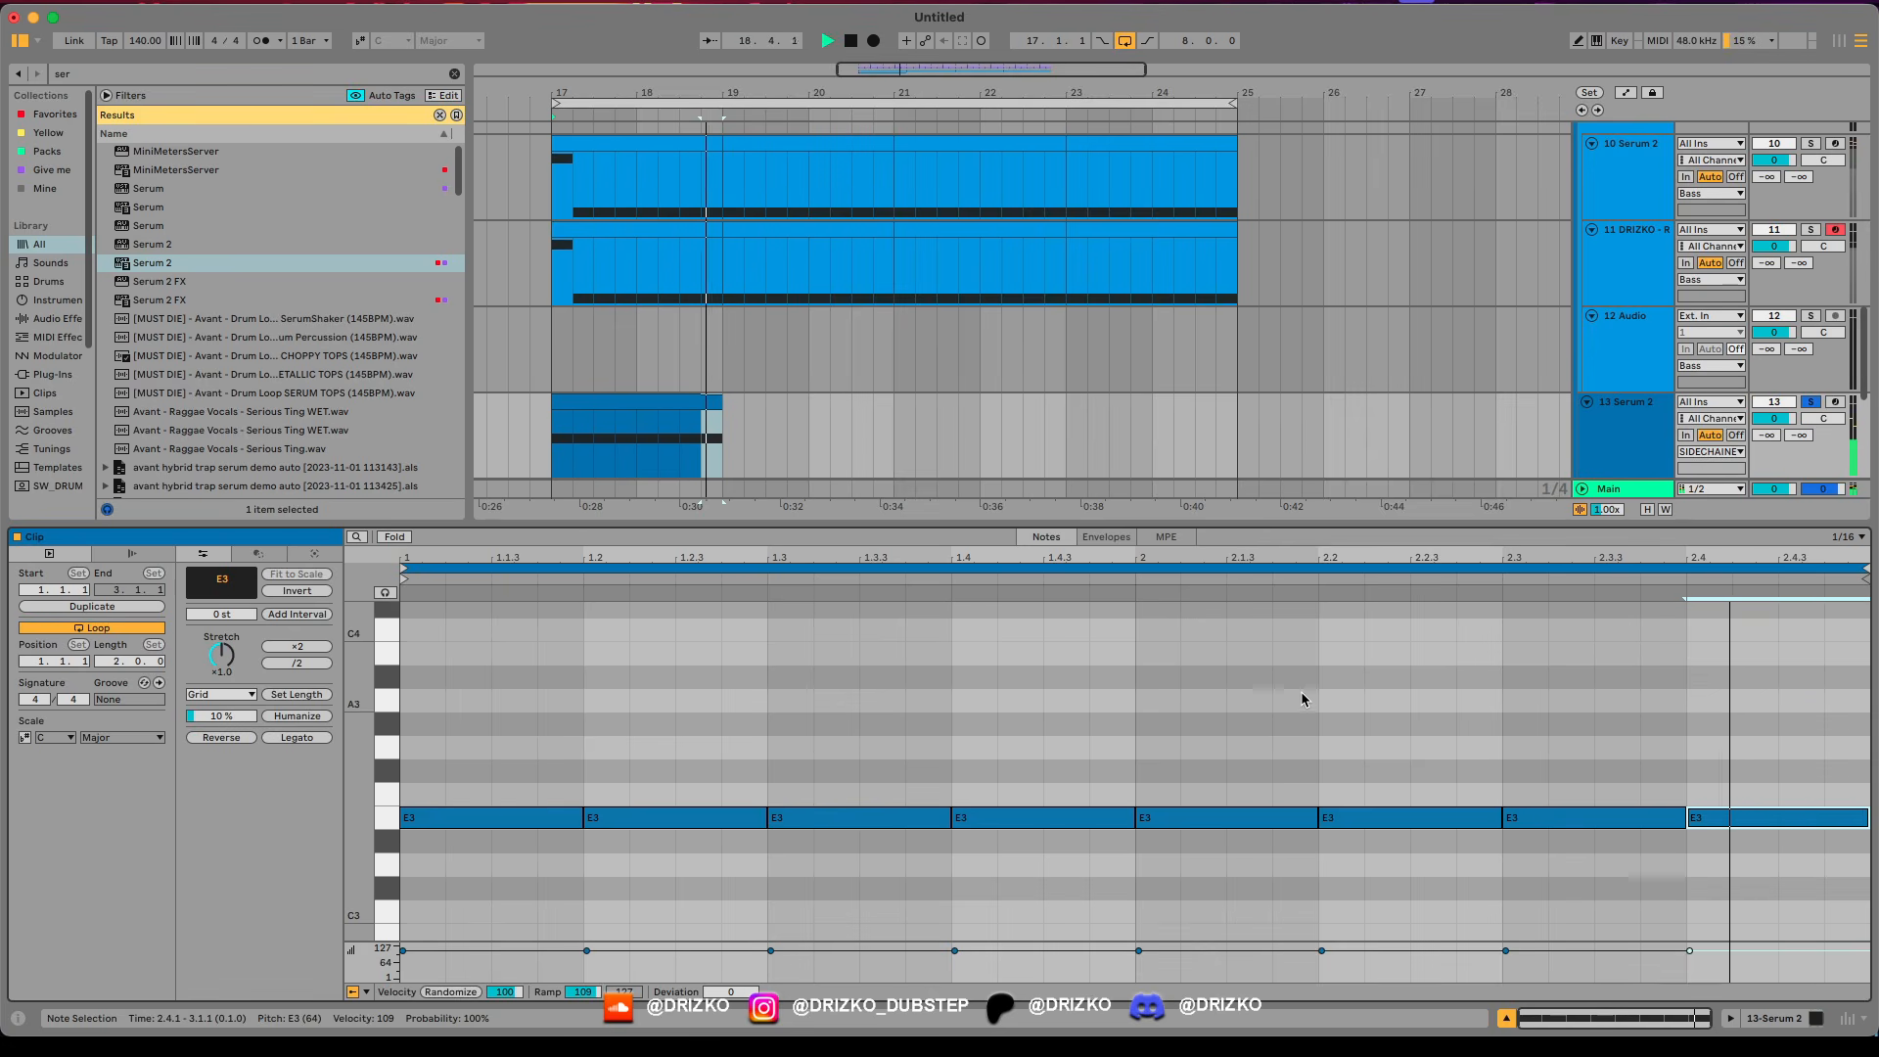
Stop playback and show the device chain of the Hyperbass track.
{"action": "key", "text": "space"}
{"action": "left_click", "coordinate": [1627, 448]}
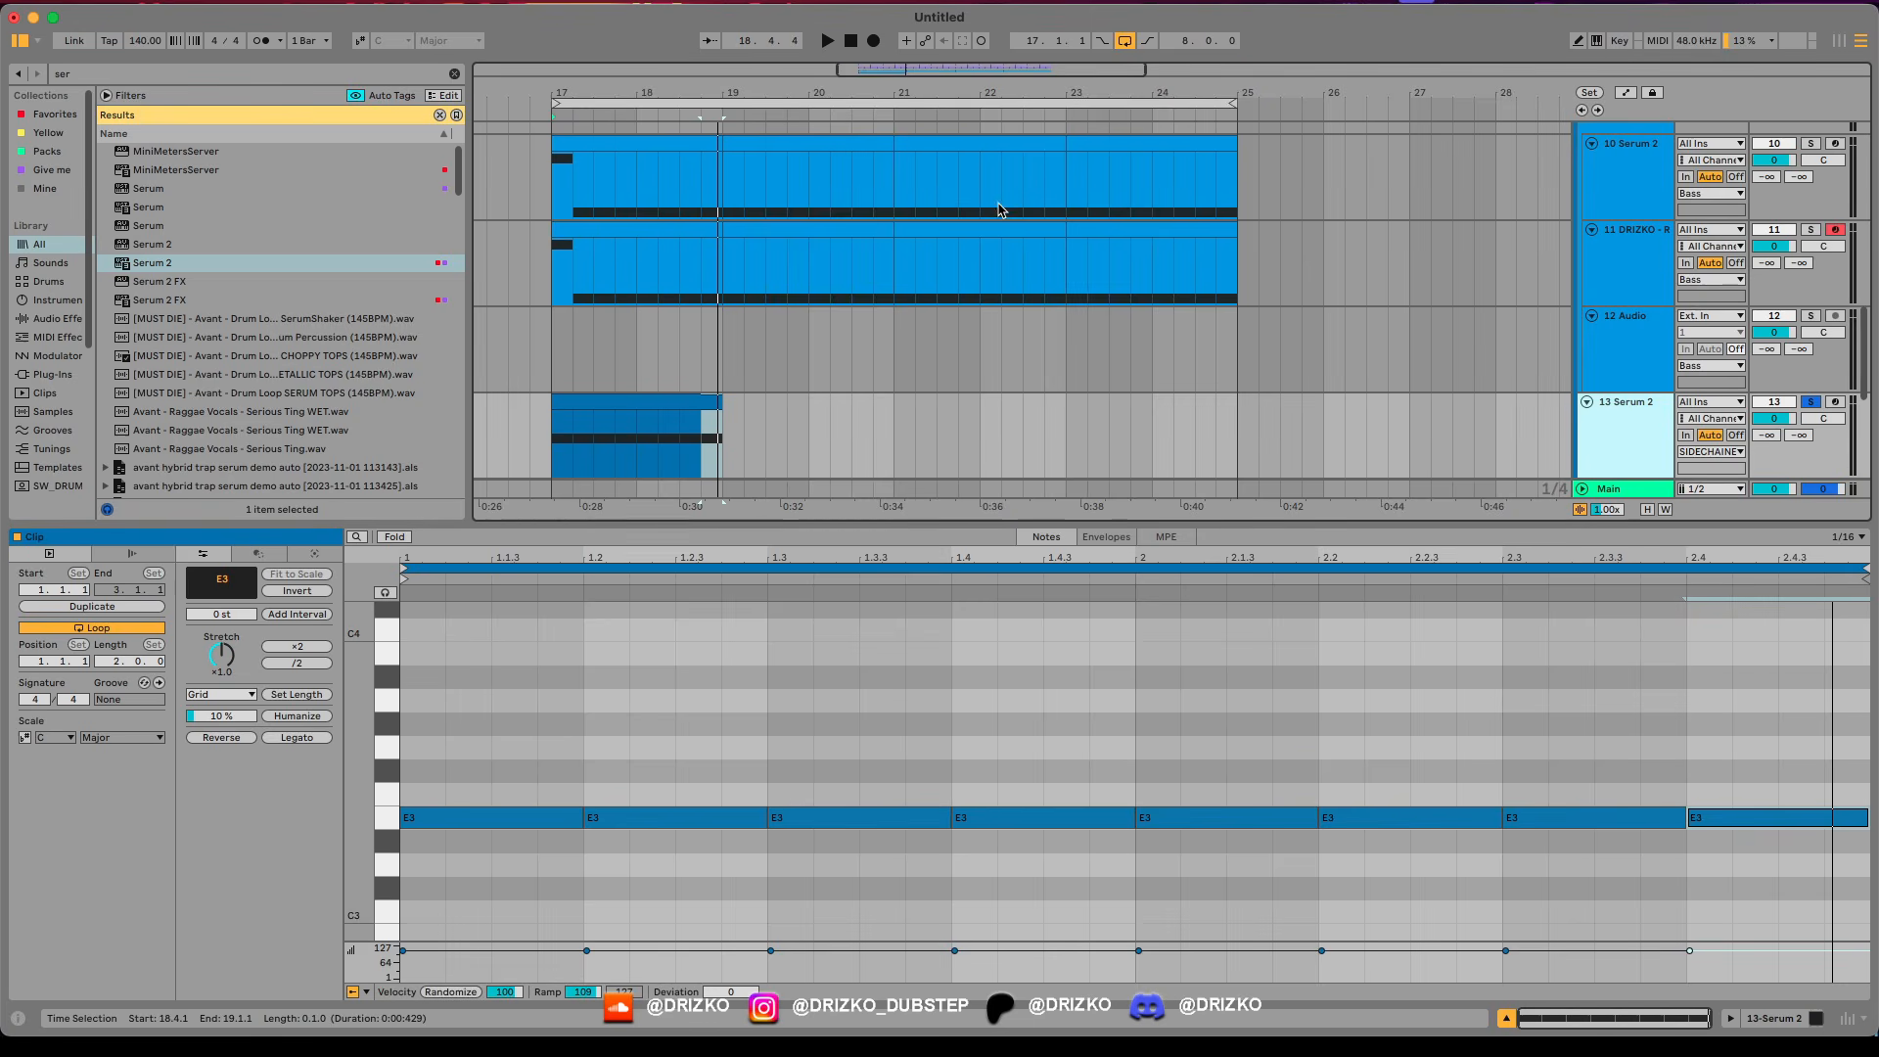
{"action": "key", "text": "shift+Tab"}
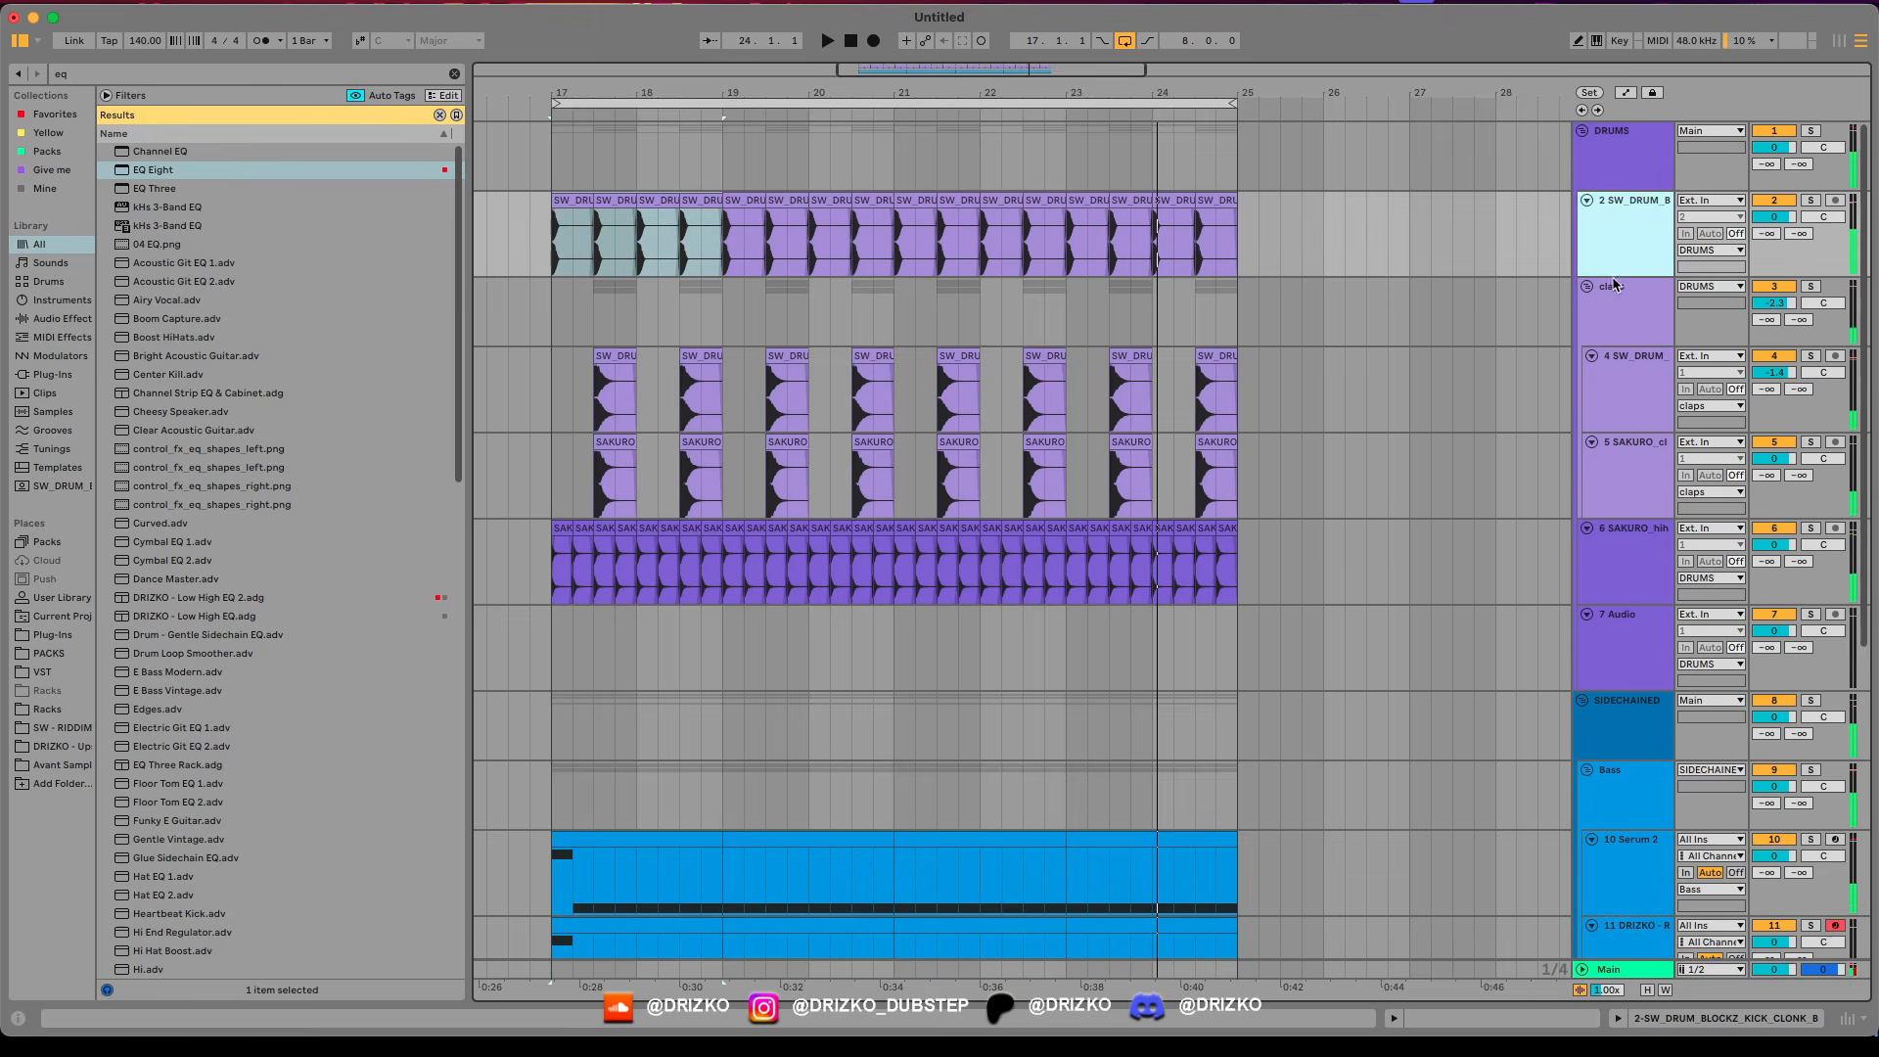
Add a Reverb to the claps group with its input filter at 2.07 kHz, decay at 851 ms and Dry/Wet at 43%.
{"action": "left_click", "coordinate": [1615, 285]}
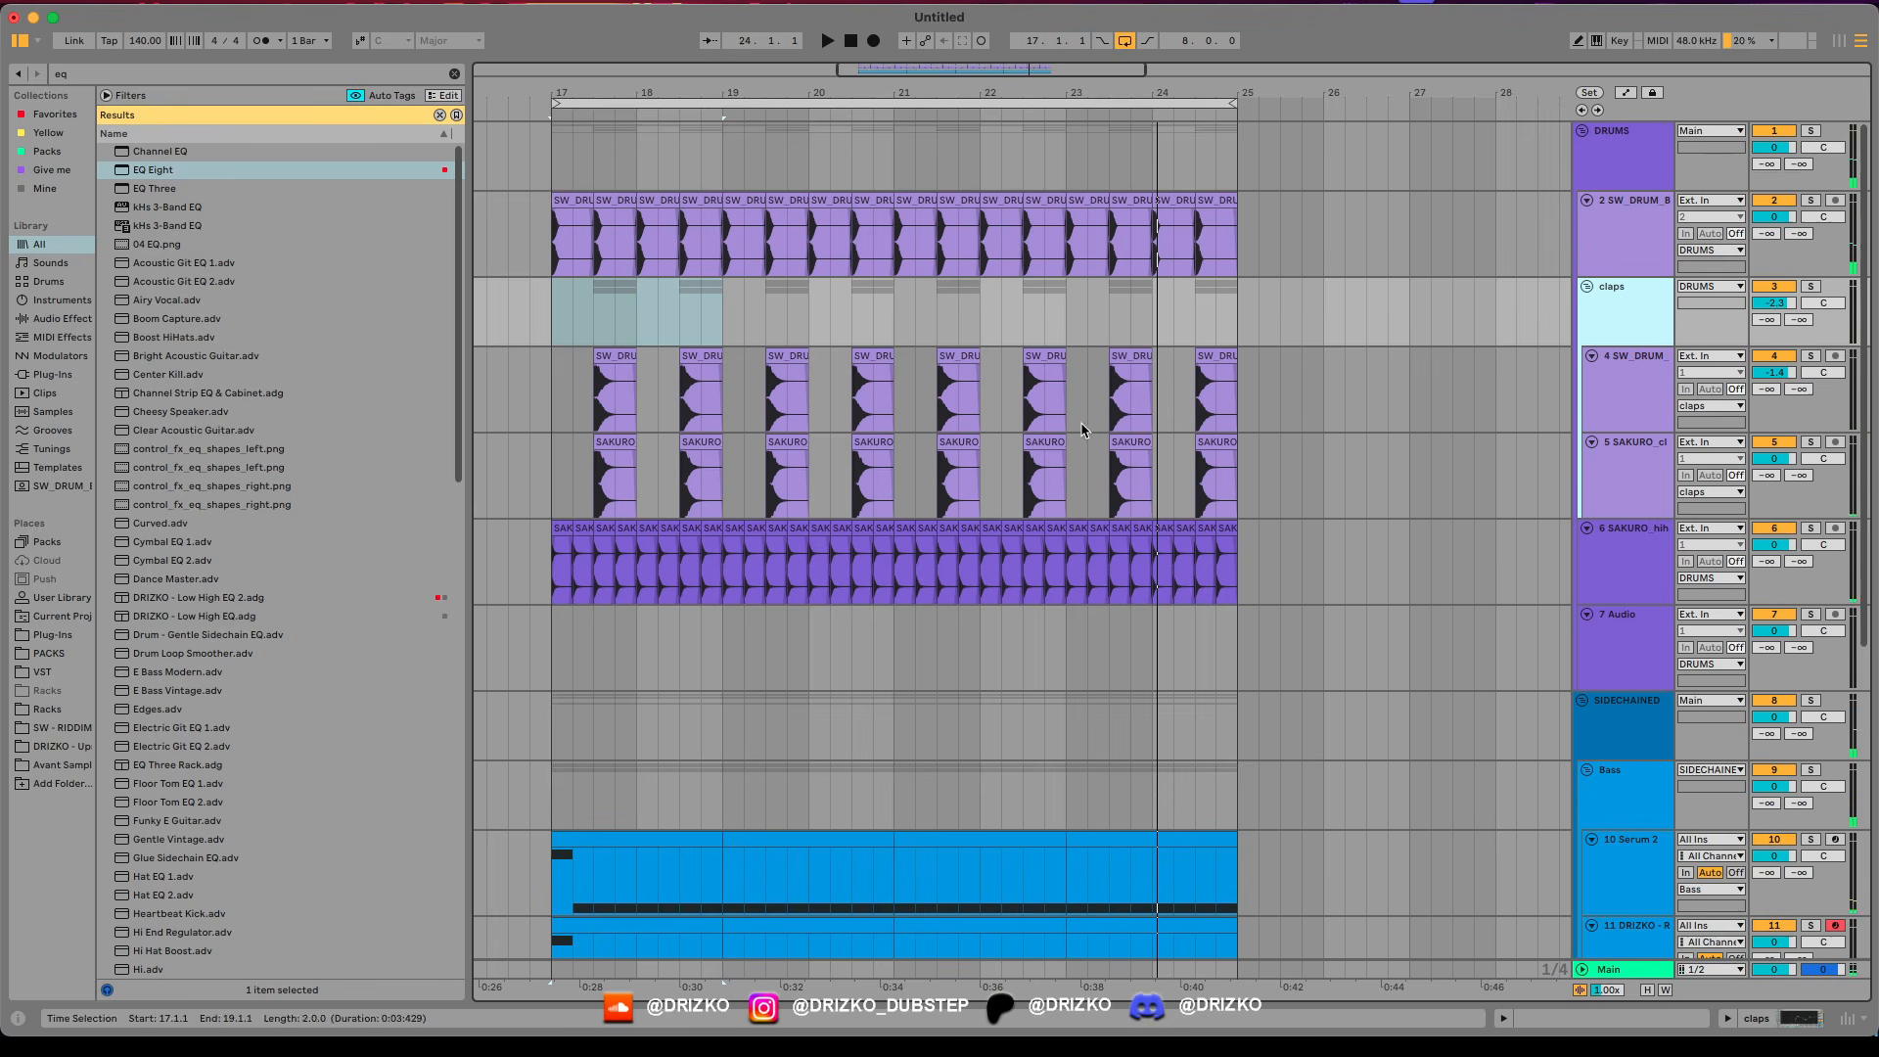
{"action": "key", "text": "super+f"}
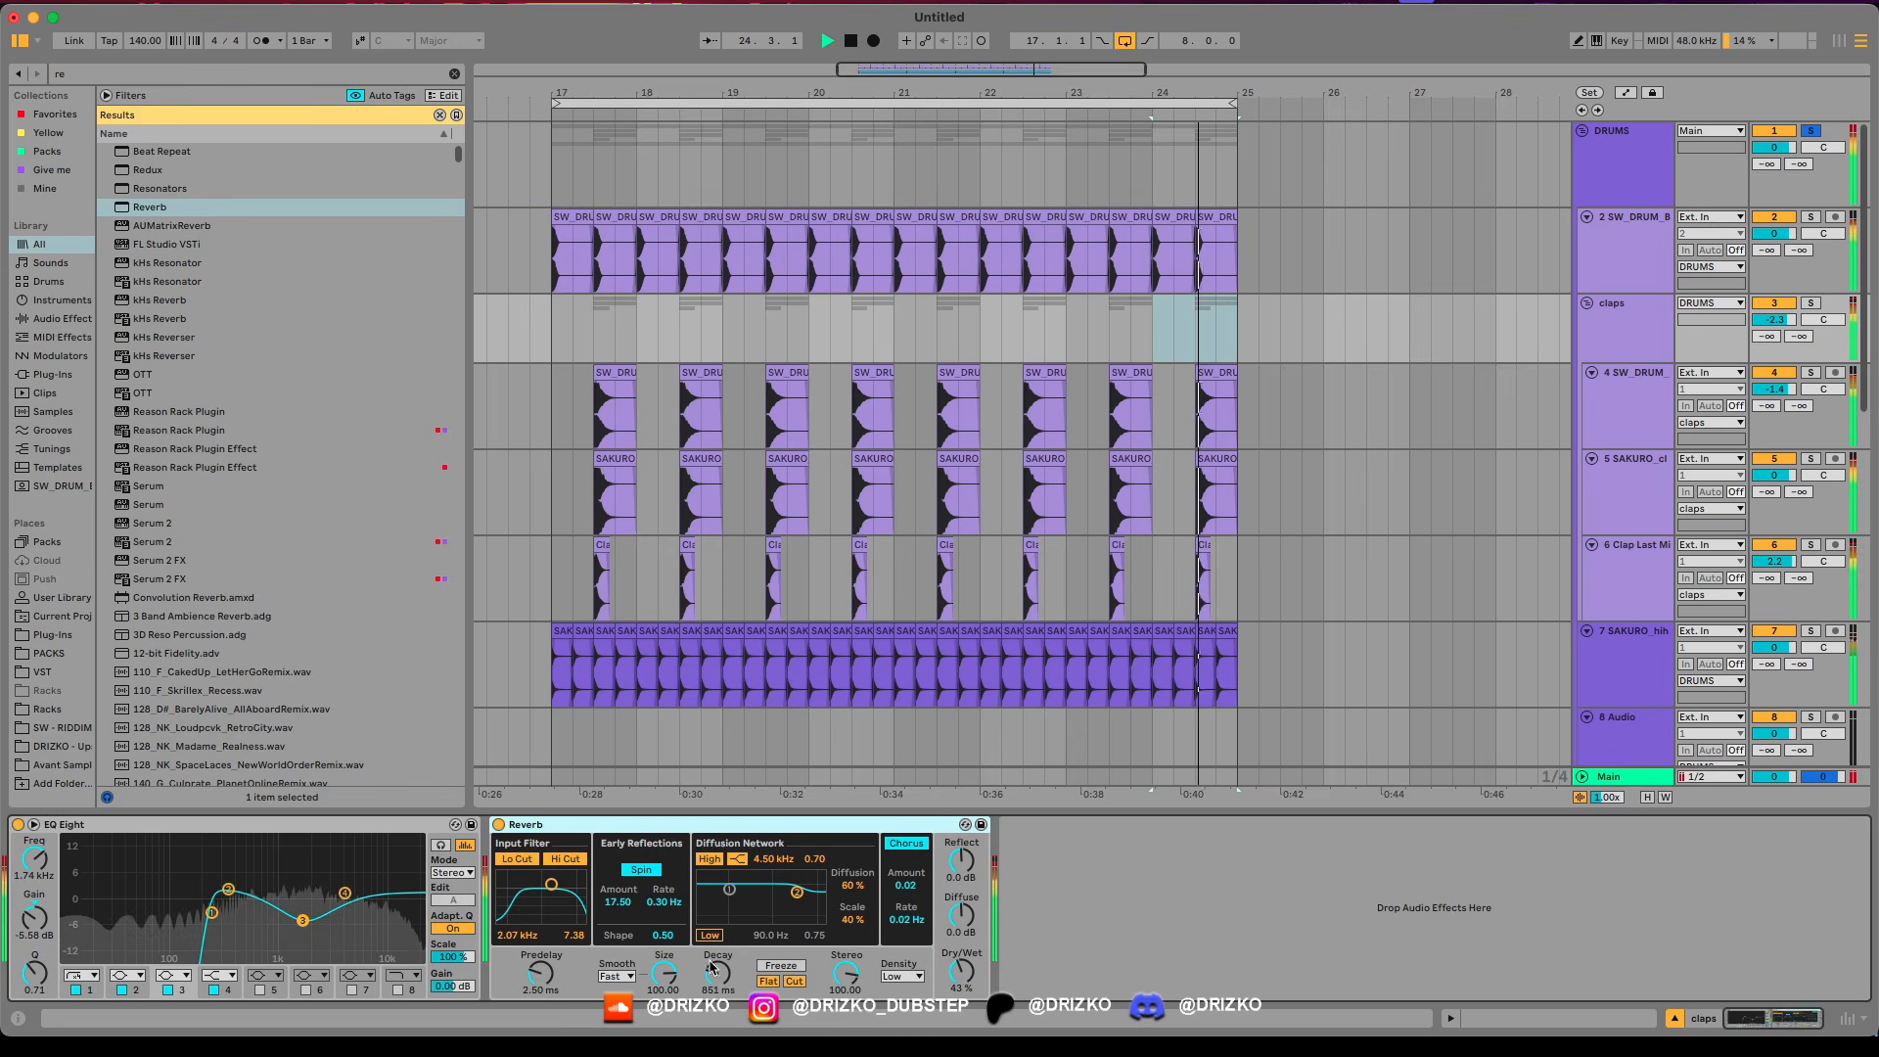
{"action": "left_click_drag", "start_coordinate": [338, 825], "coordinate": [979, 896]}
{"action": "left_click_drag", "start_coordinate": [525, 923], "coordinate": [526, 902]}
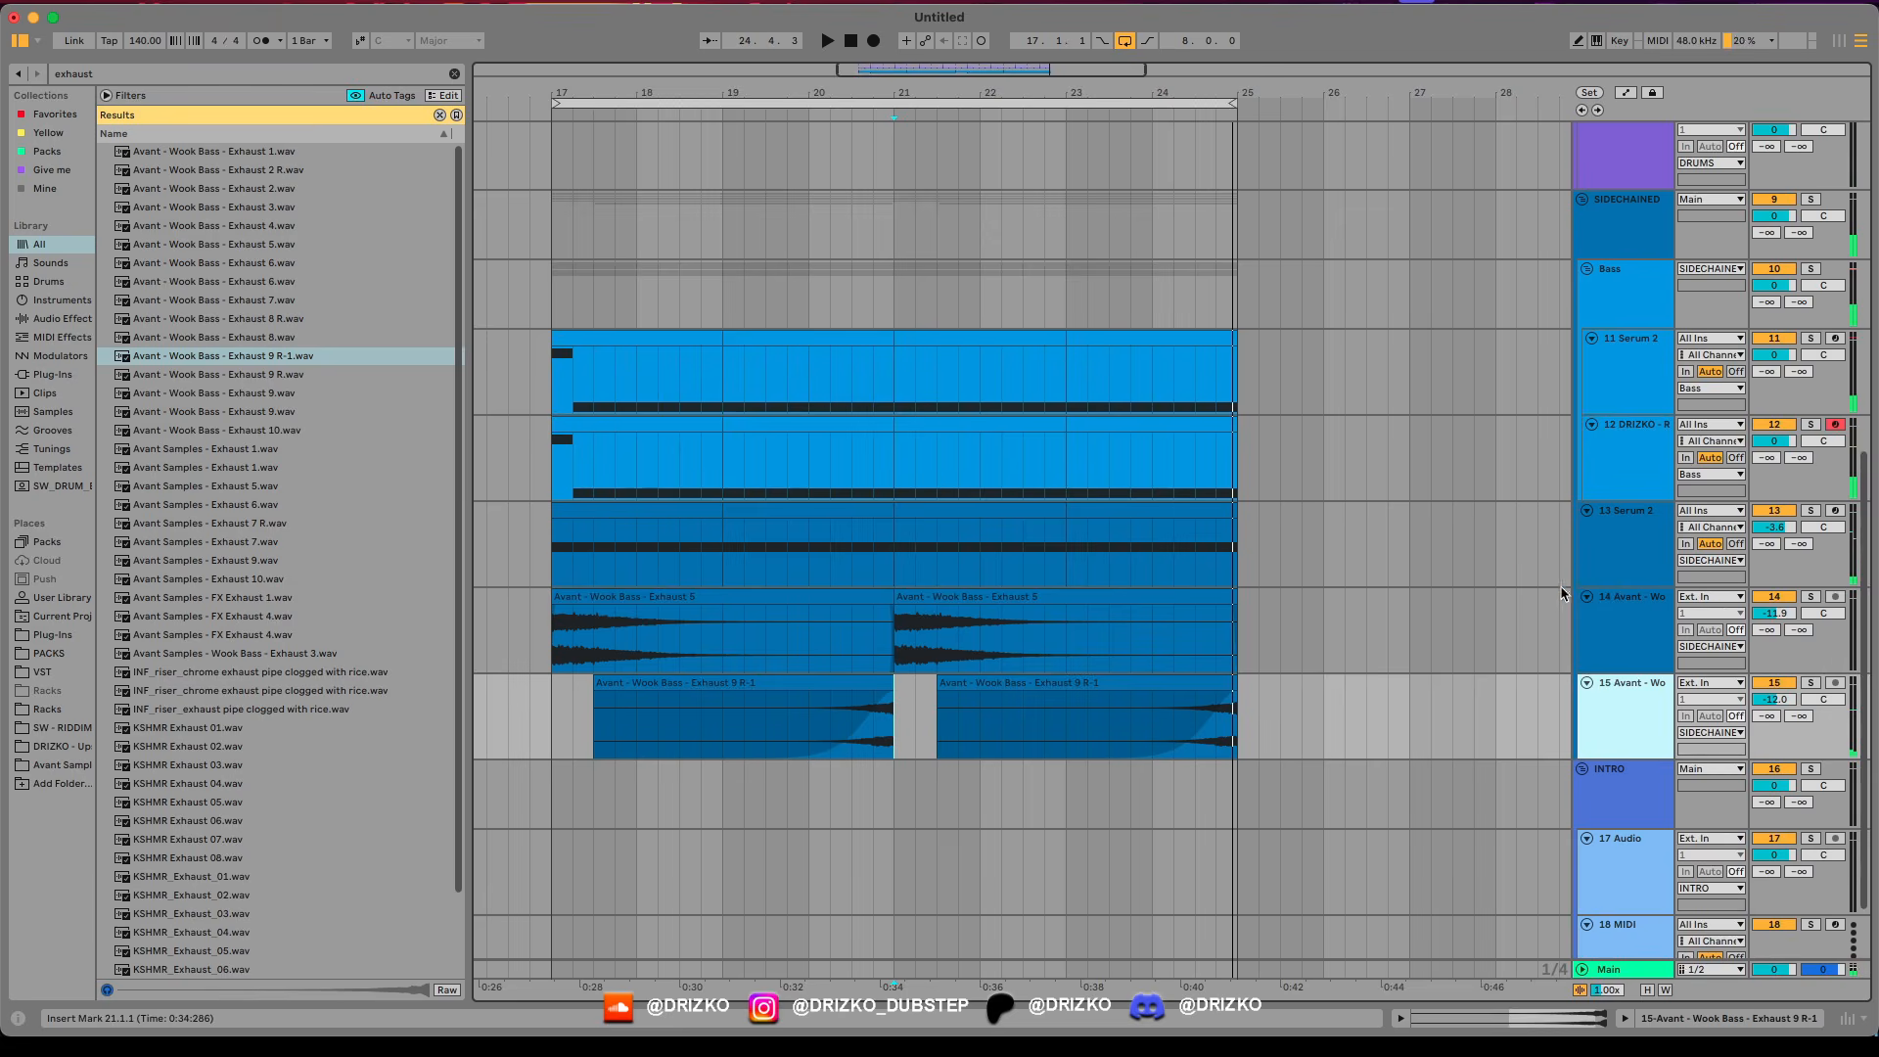
Place [Aweminus] - Avant - Laser 12.wav at 17.3 on the empty sidechained audio track, play it and open that track's device chain.
{"action": "scroll", "coordinate": [1170, 600], "scroll_direction": "up", "scroll_amount": 1}
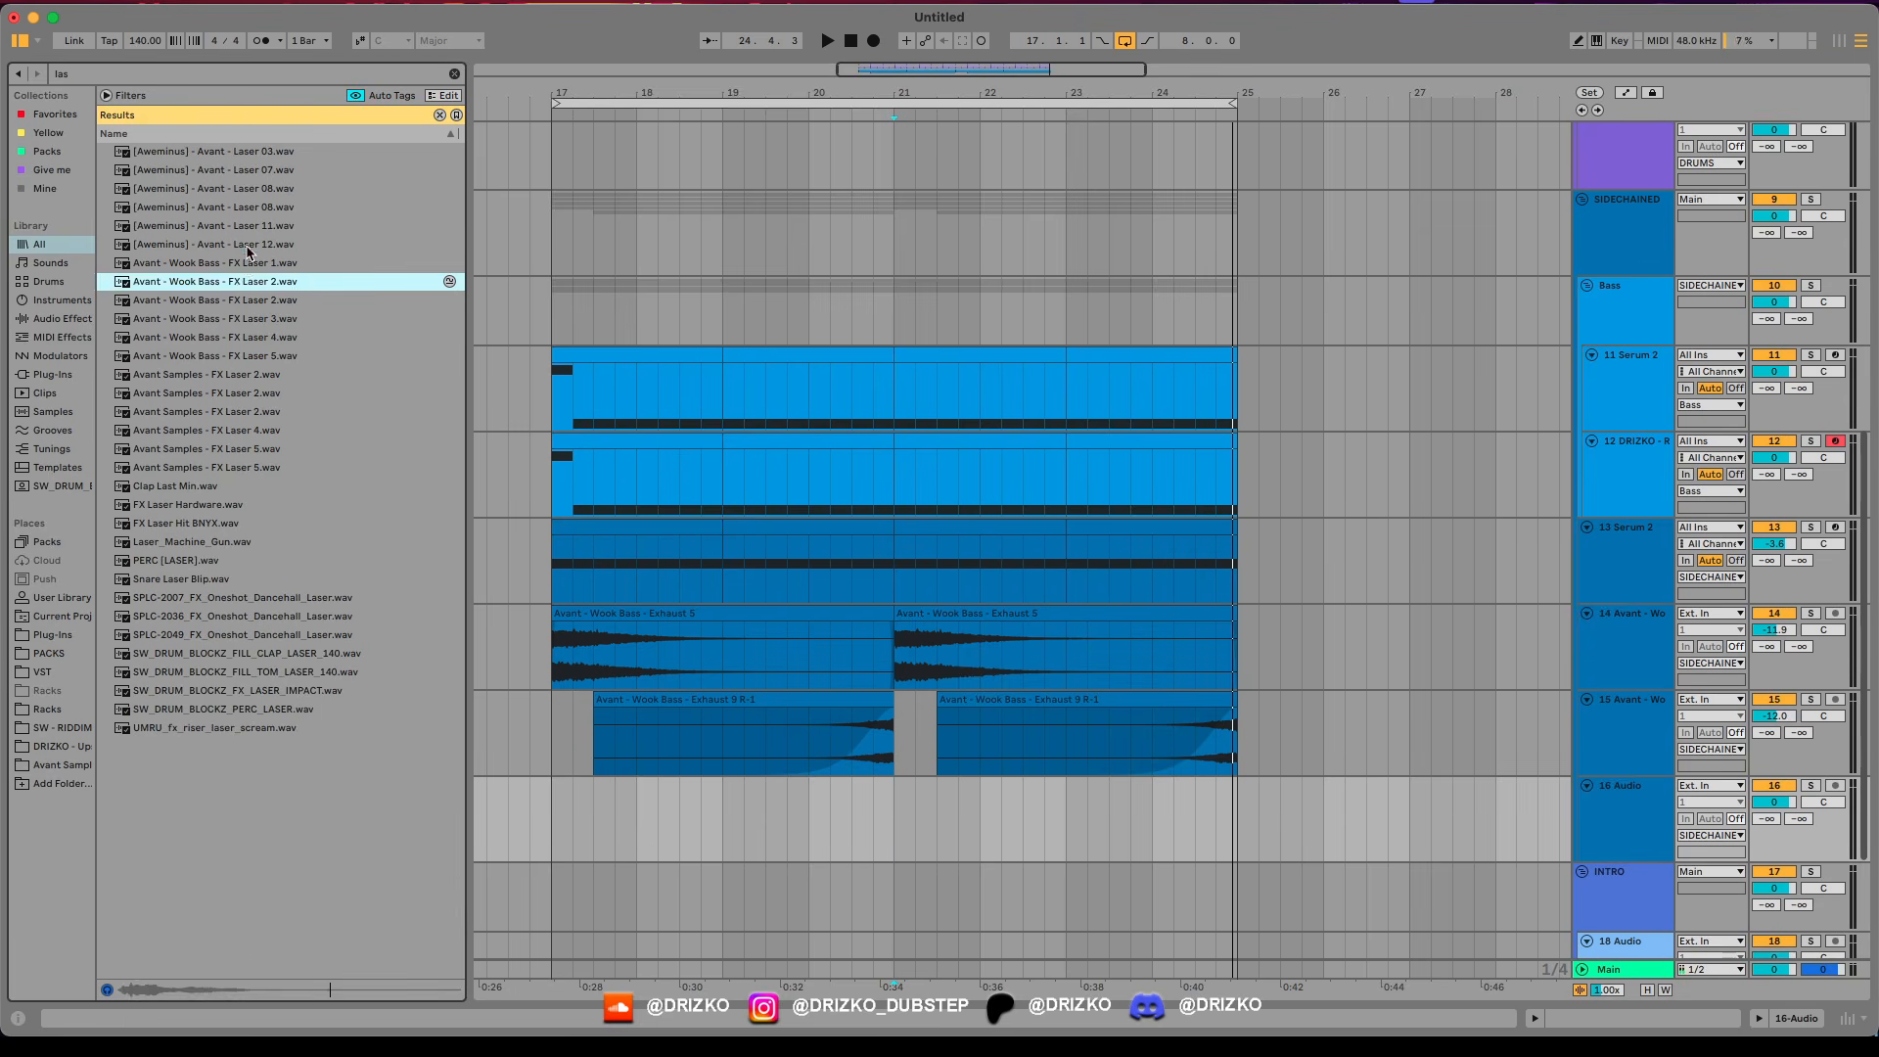
{"action": "left_click_drag", "start_coordinate": [248, 245], "coordinate": [599, 820]}
{"action": "key", "text": "space"}
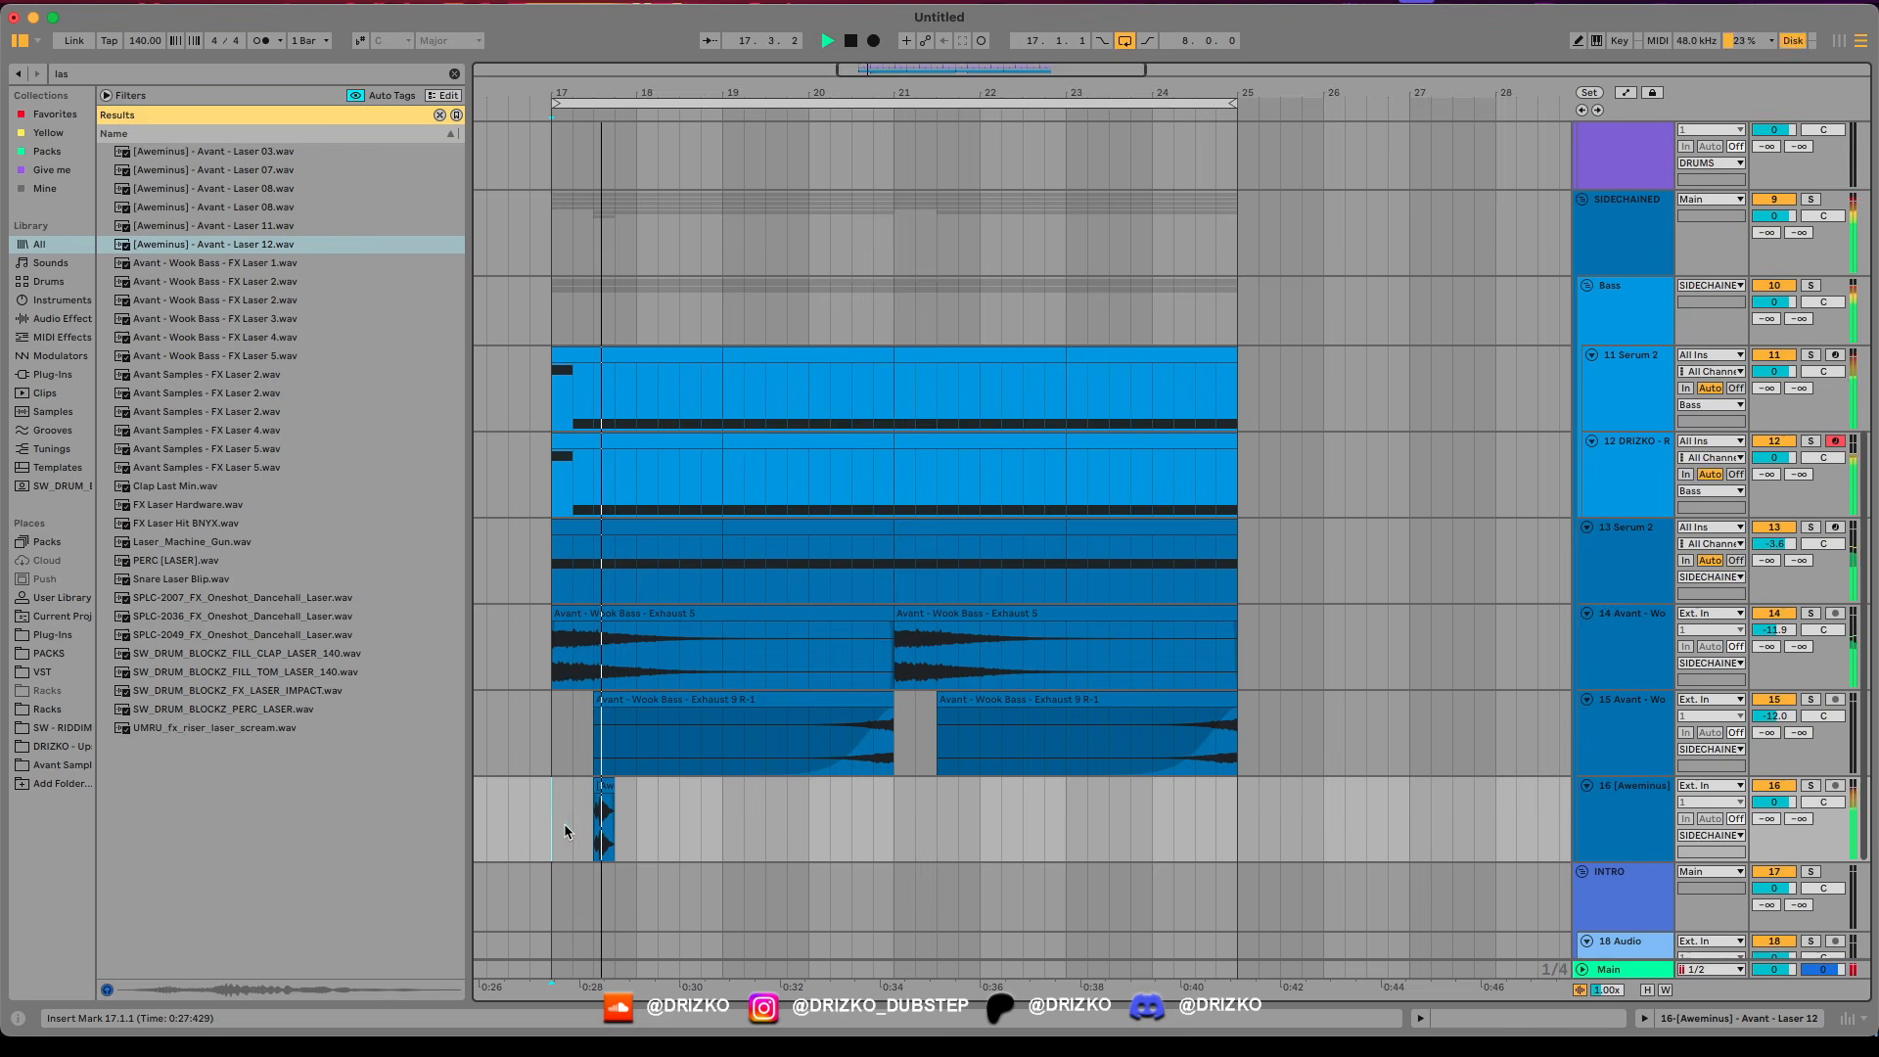
{"action": "double_click", "coordinate": [1601, 809]}
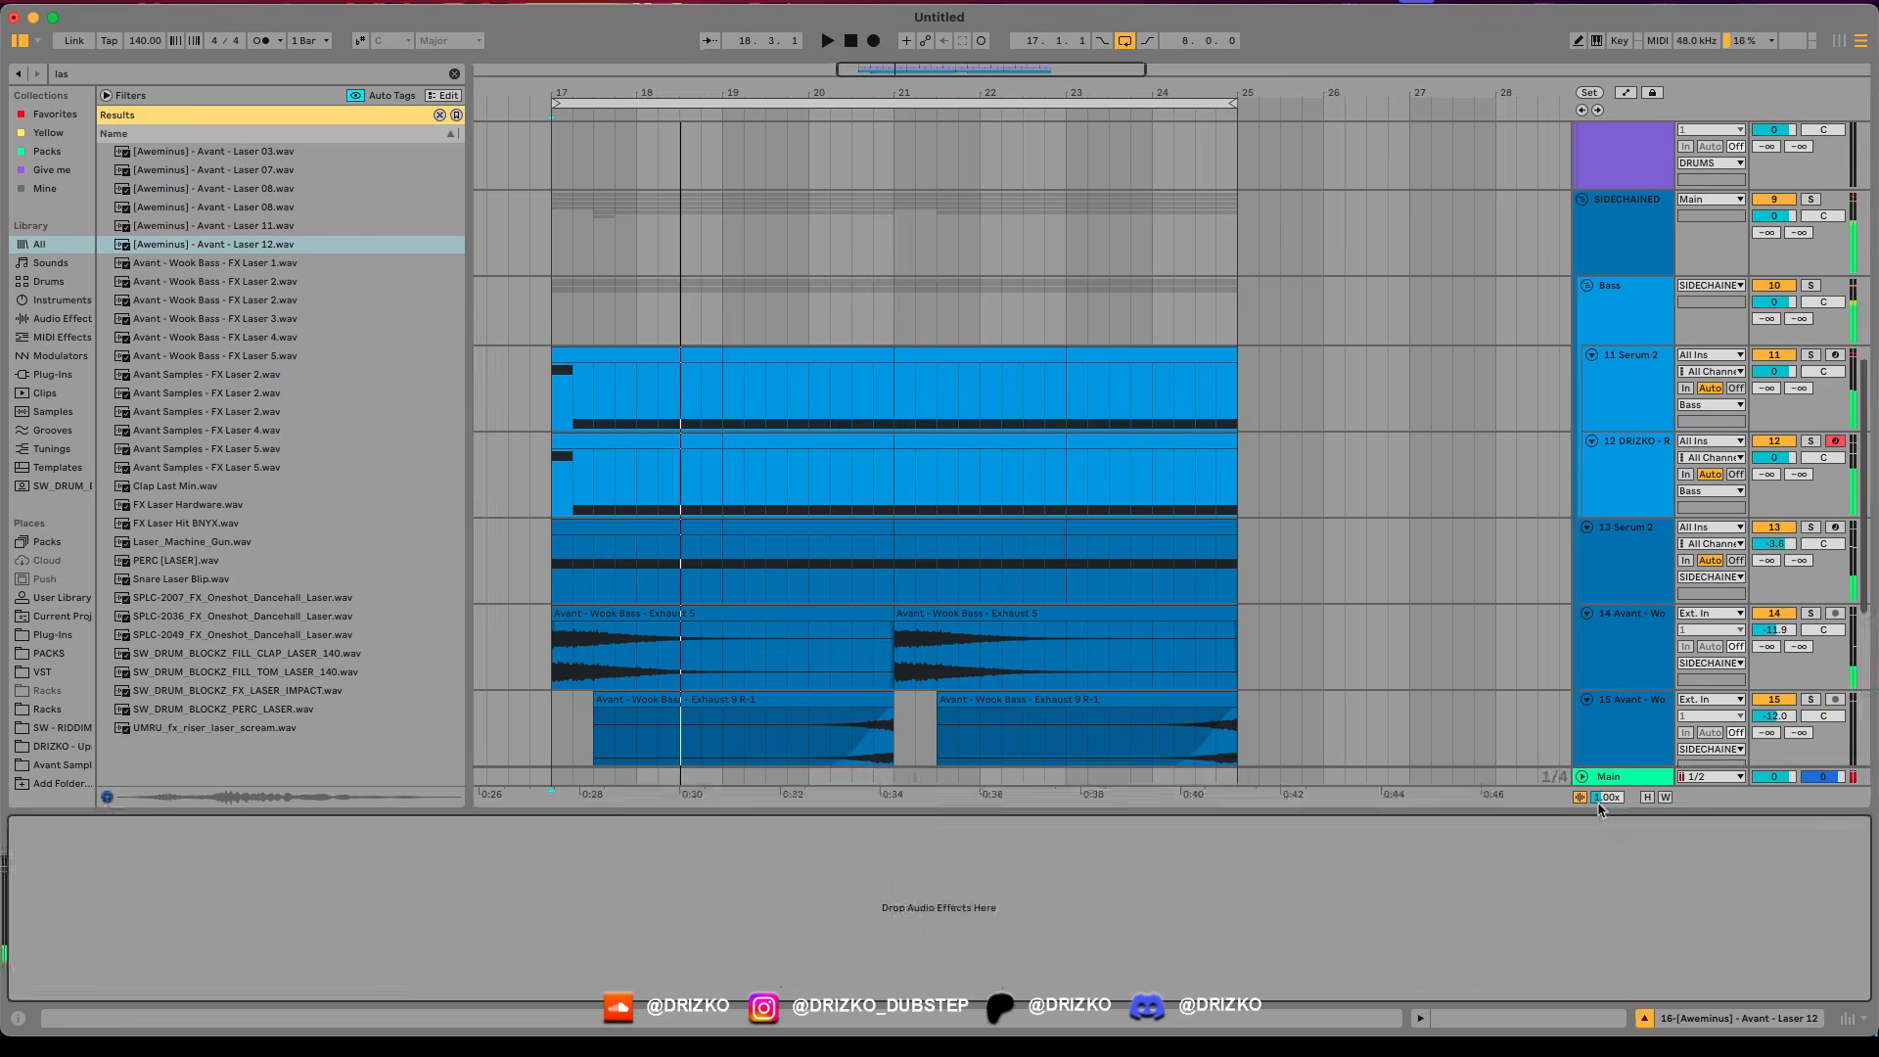
Insert a MIDI track below the SPLC-2007 one-shot track and create an empty clip from 17.1.1 to 21.1.1.
{"action": "left_click", "coordinate": [1650, 554]}
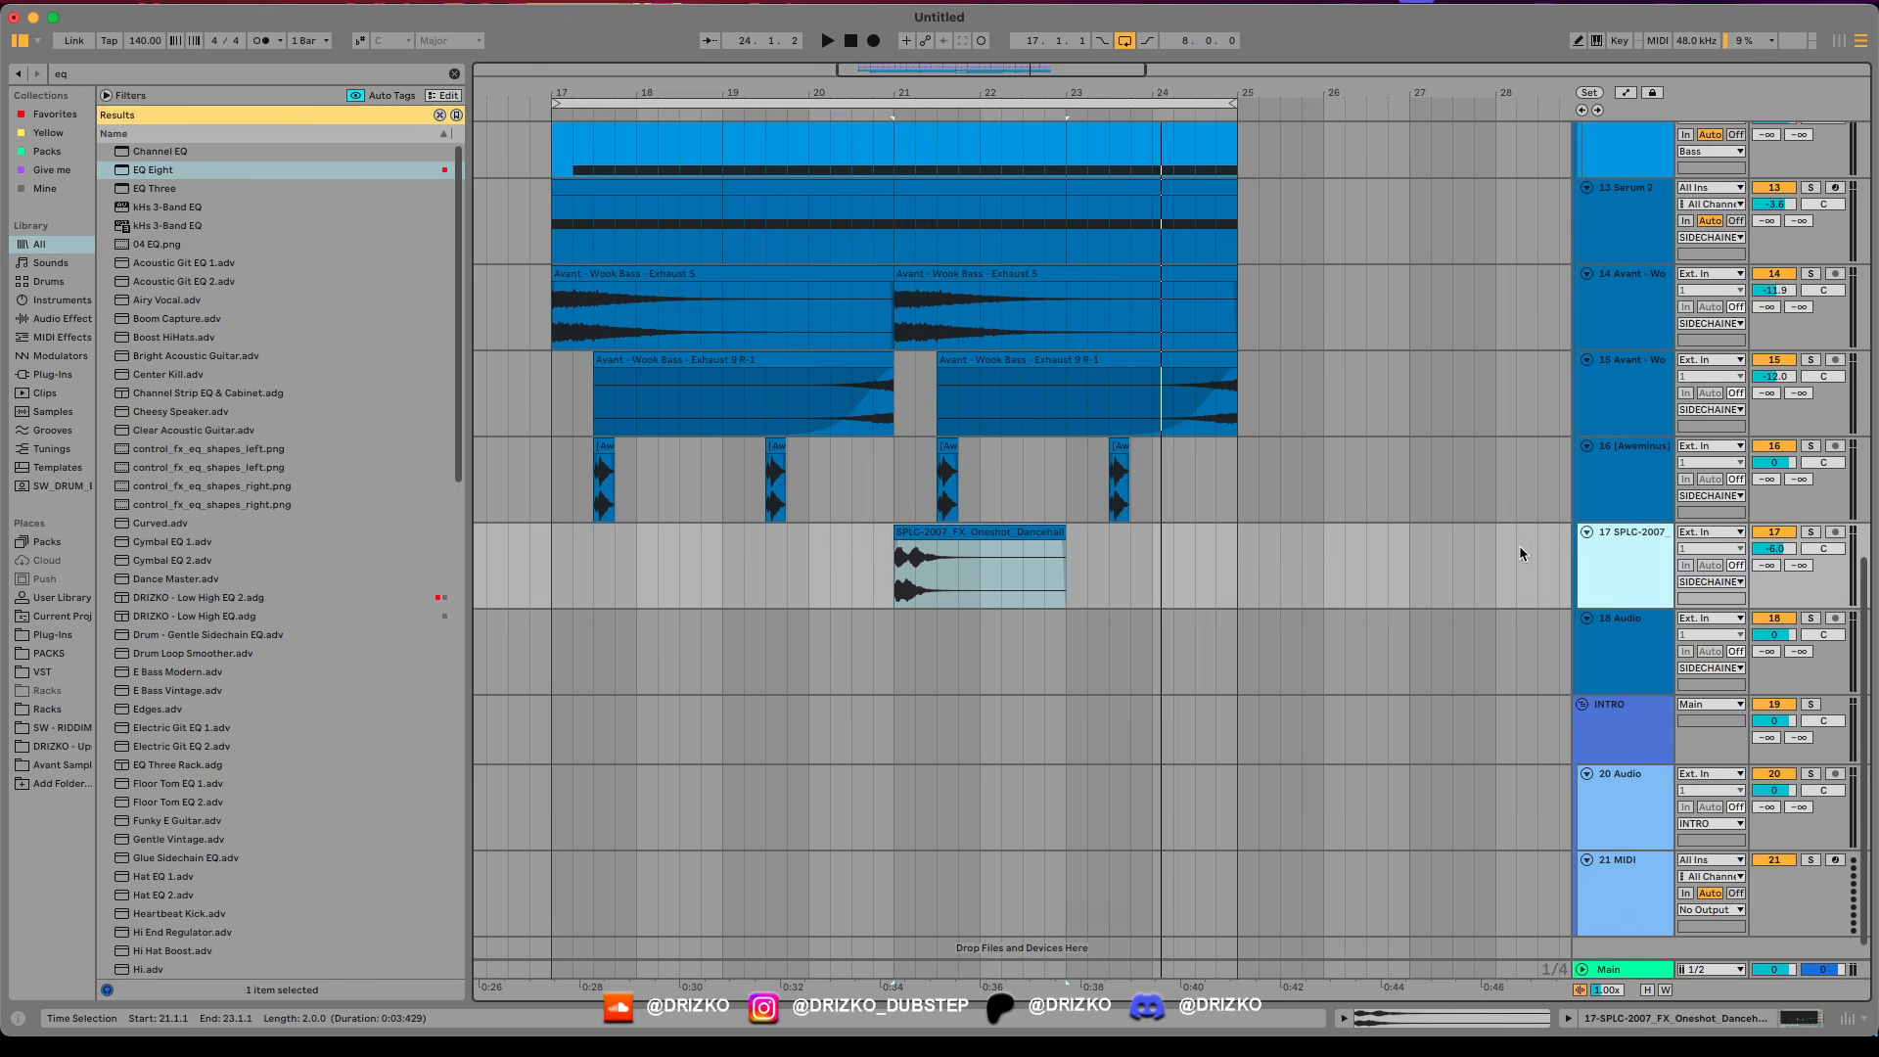
{"action": "key", "text": "super+shift+t"}
{"action": "left_click_drag", "start_coordinate": [551, 644], "coordinate": [897, 684]}
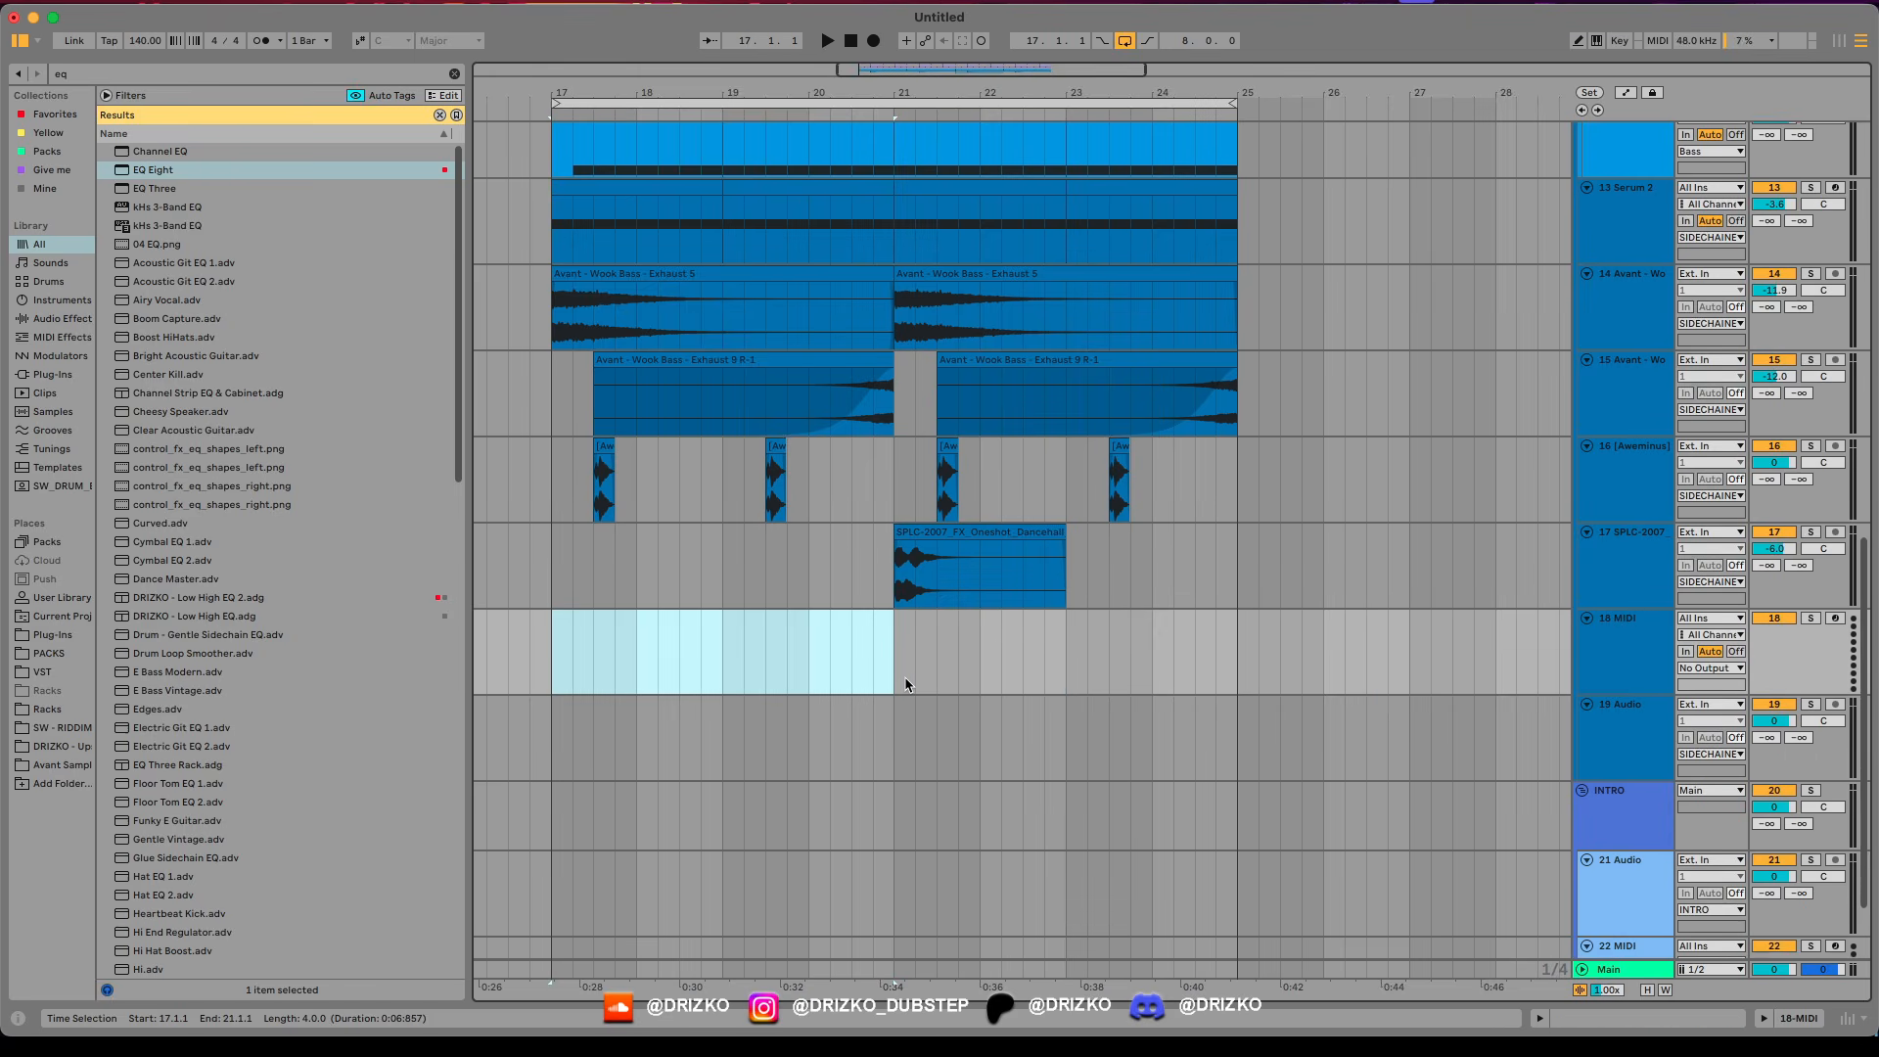
{"action": "key", "text": "super+shift+m"}
Build a Serum 2 patch on the new MIDI track with 16 unison voices on oscillators A and B and Filter 1 enabled as MG Low 12.
{"action": "scroll", "coordinate": [734, 407], "scroll_direction": "down", "scroll_amount": 3}
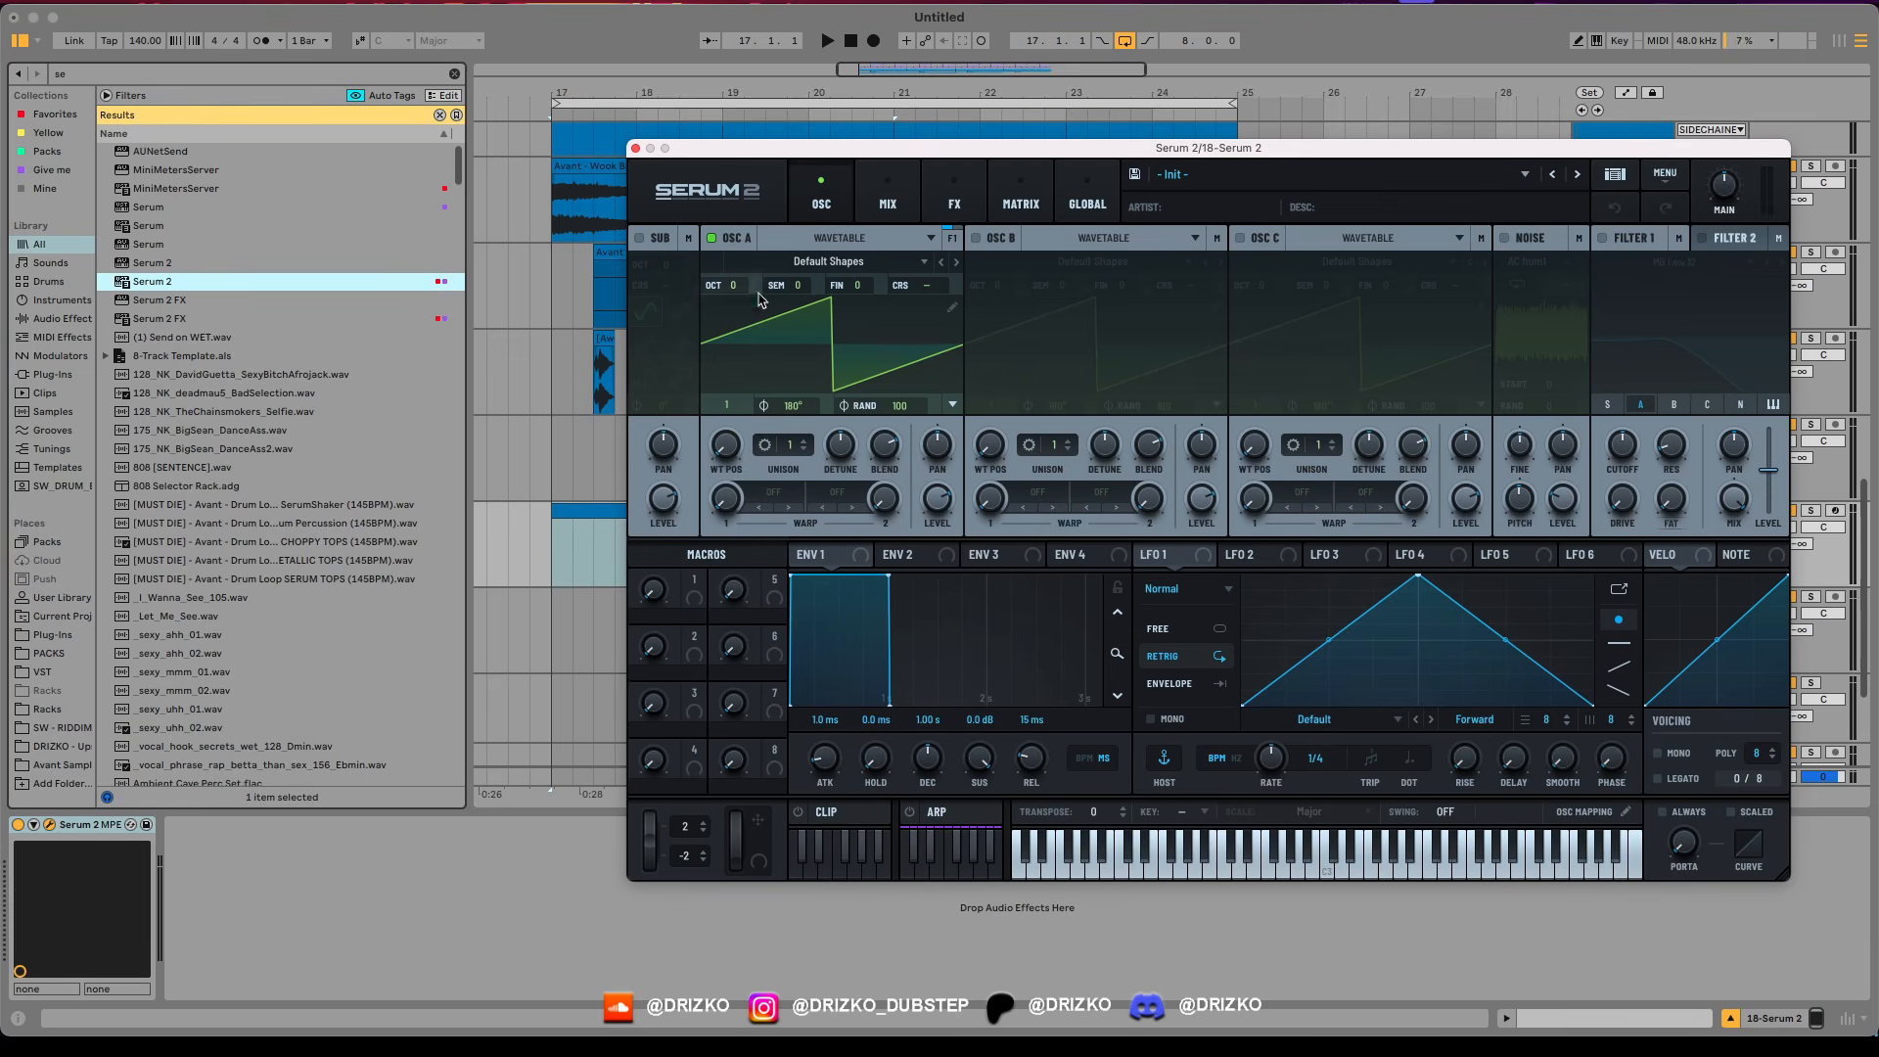
{"action": "left_click_drag", "start_coordinate": [796, 447], "coordinate": [839, 347]}
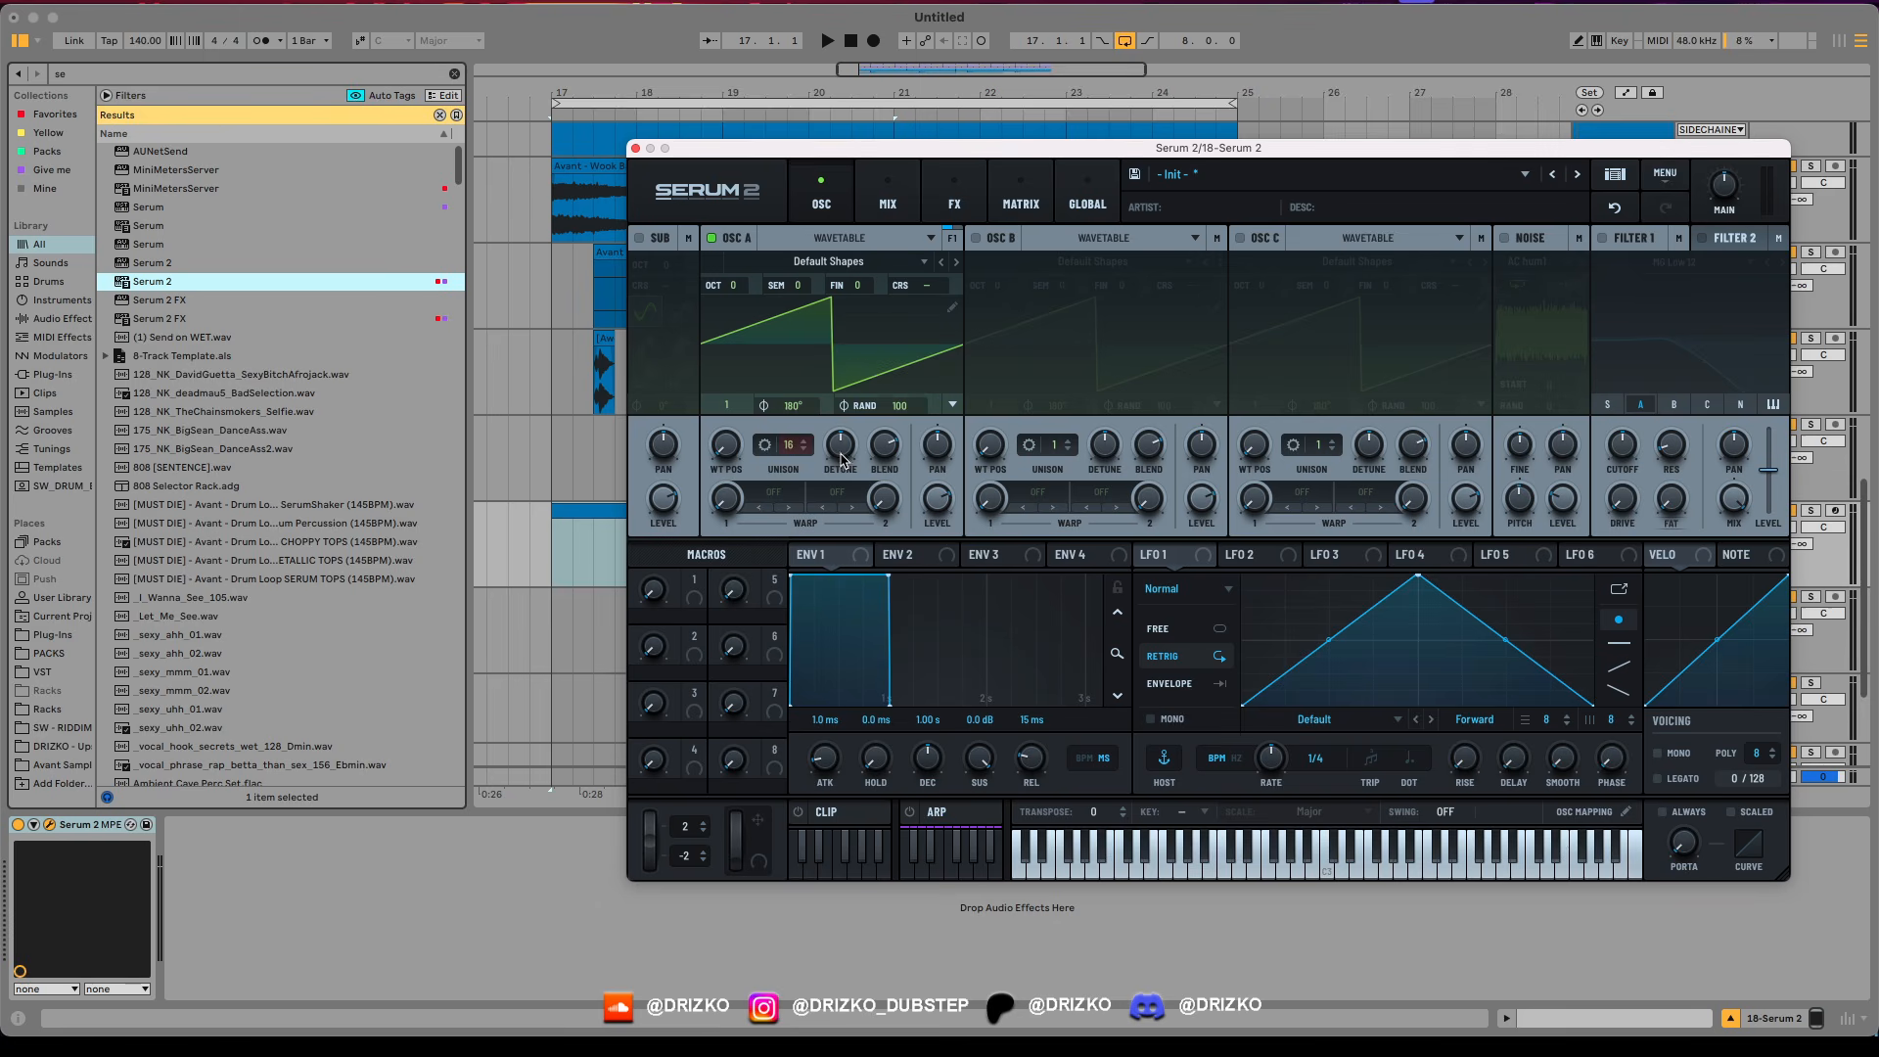
{"action": "left_click", "coordinate": [976, 239]}
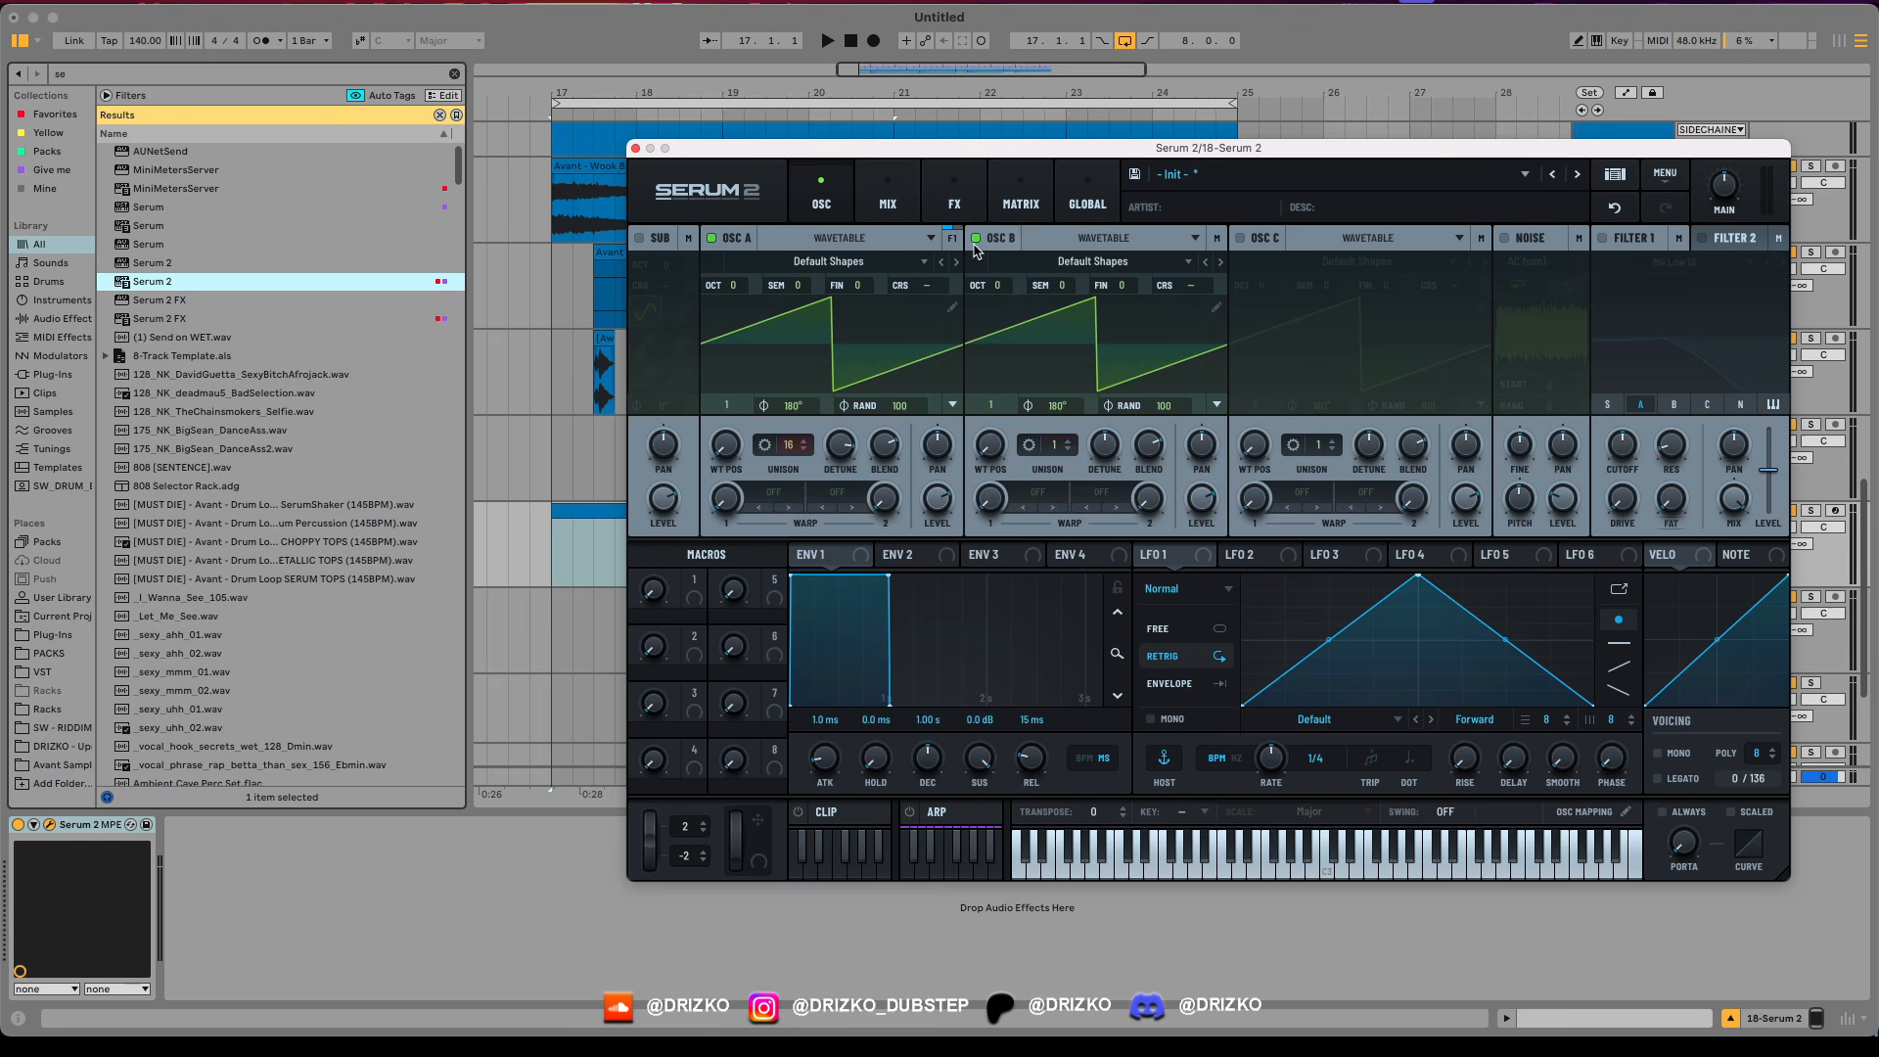
{"action": "left_click_drag", "start_coordinate": [1054, 445], "coordinate": [1060, 377]}
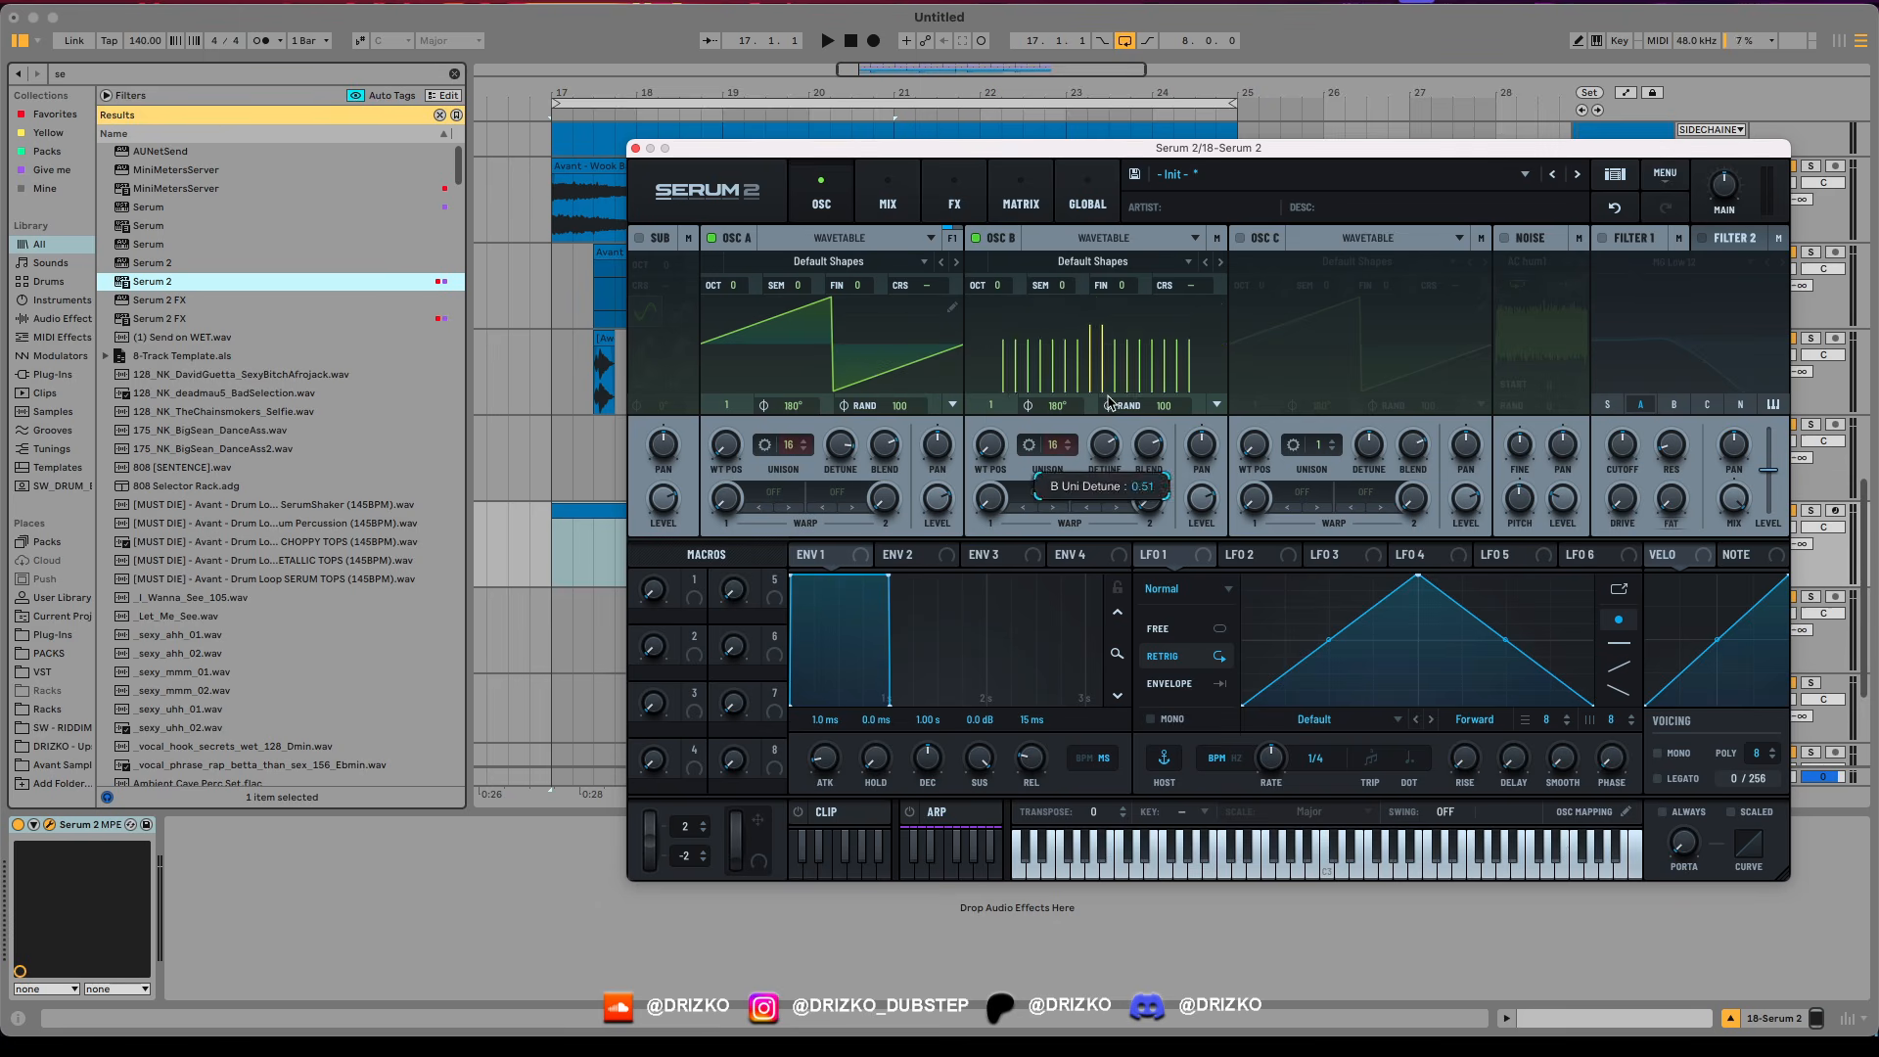
{"action": "left_click", "coordinate": [1603, 237]}
{"action": "mouse_move", "coordinate": [1621, 419]}
{"action": "left_mouse_down"}
{"action": "mouse_move", "coordinate": [1617, 381]}
{"action": "mouse_move", "coordinate": [1620, 453]}
{"action": "left_mouse_up"}
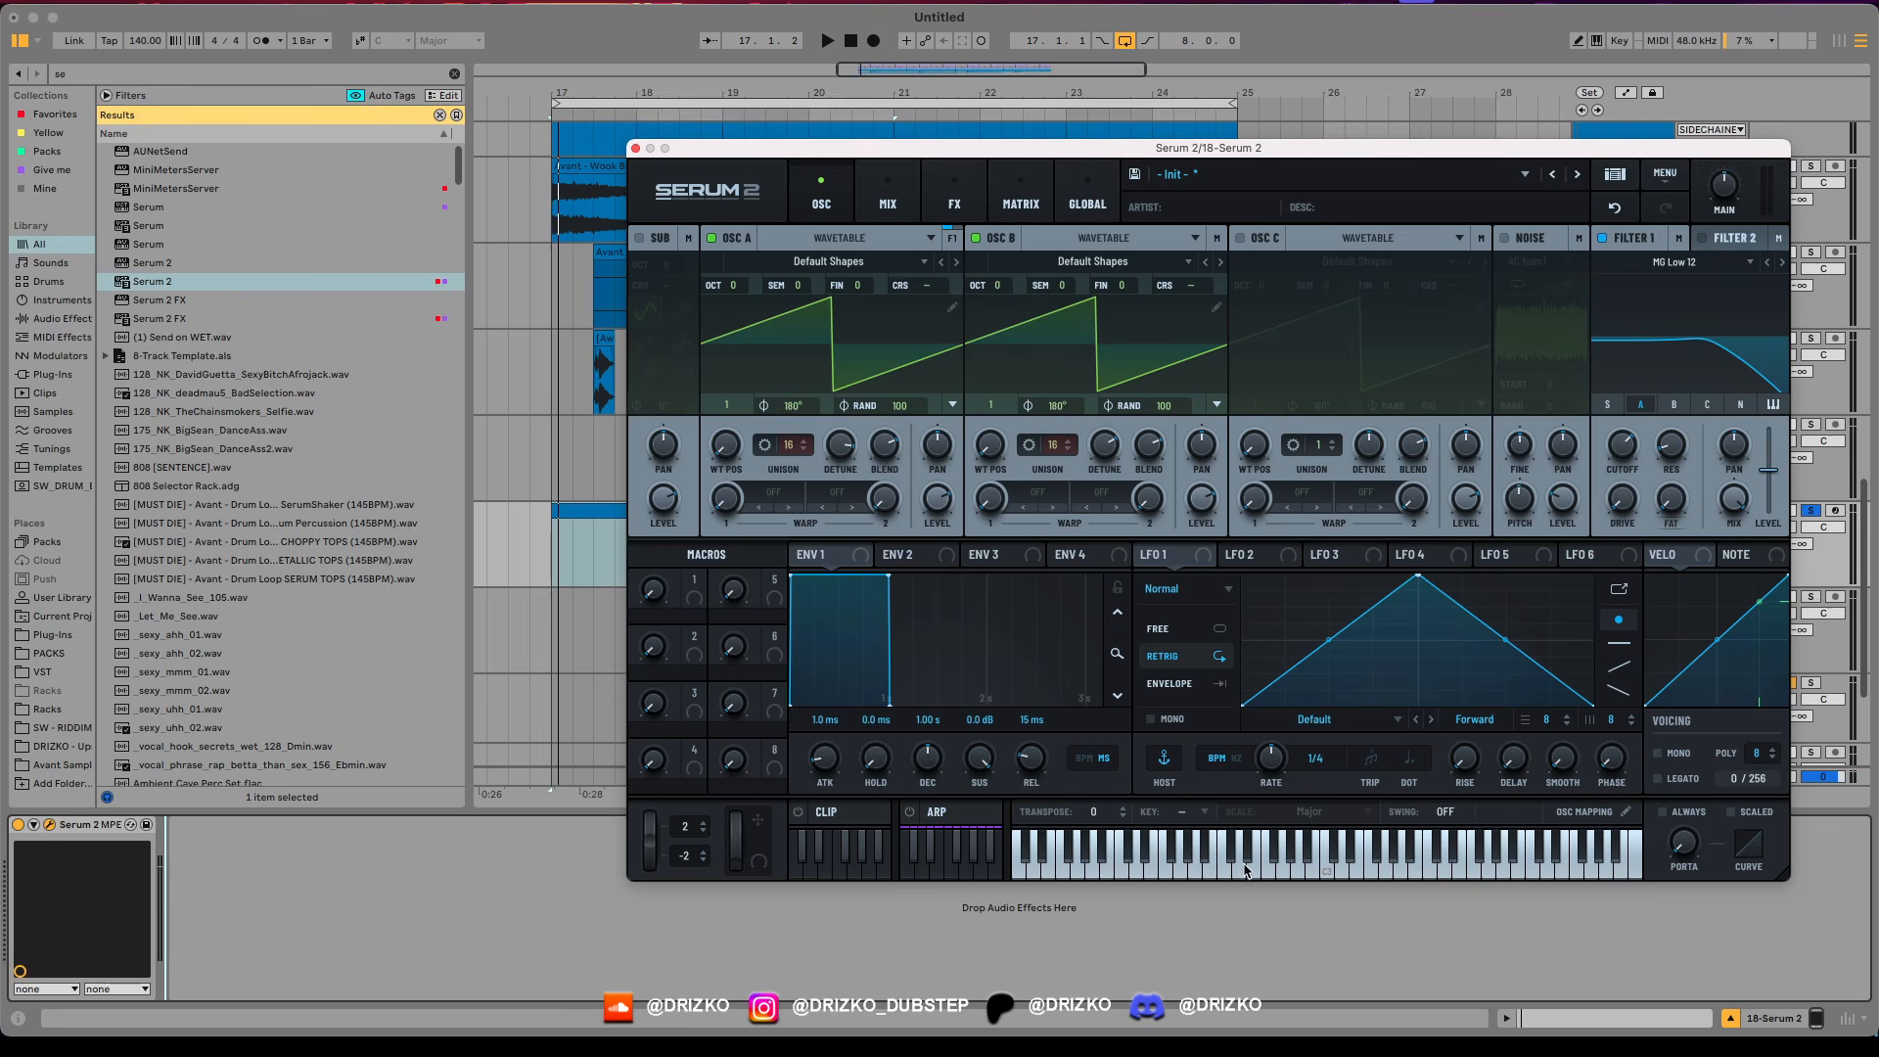
Fill the new four-bar MIDI clip with one sustained E3 note.
{"action": "double_click", "coordinate": [619, 509]}
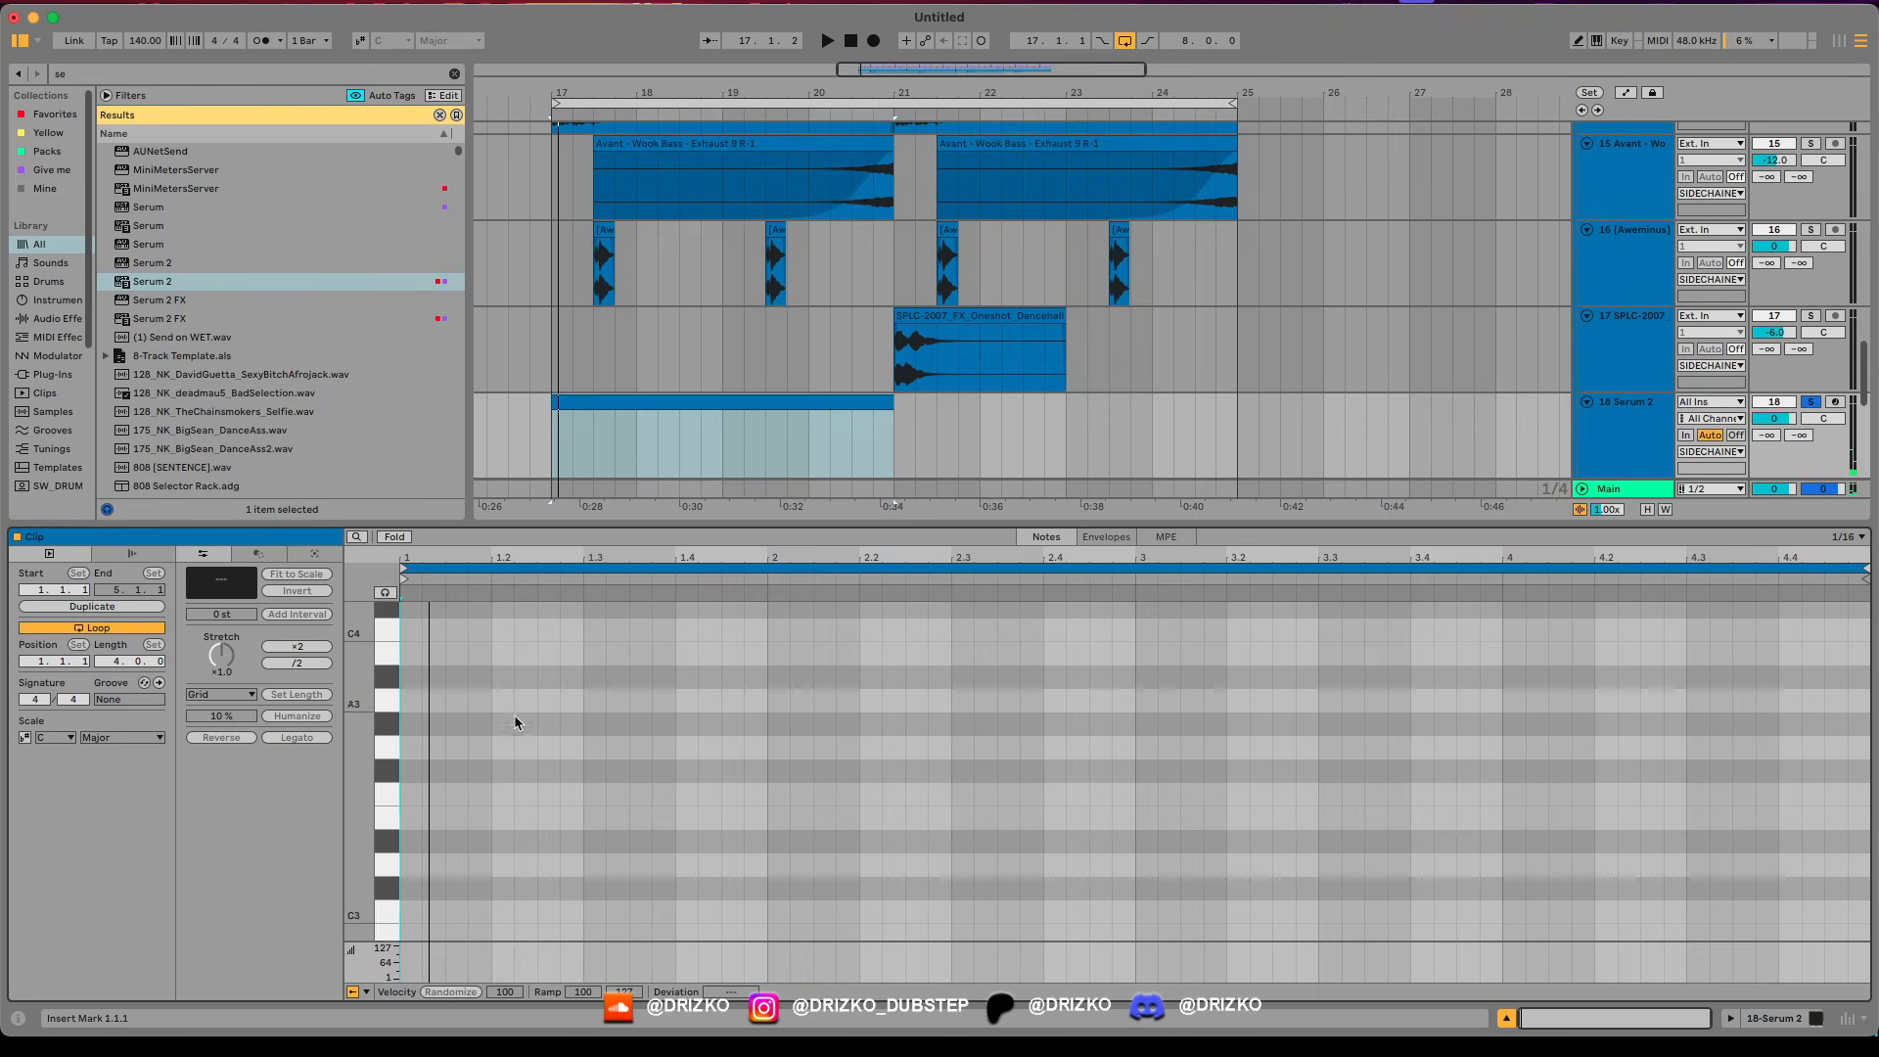
{"action": "scroll", "coordinate": [514, 722], "scroll_direction": "up", "scroll_amount": 3}
{"action": "scroll", "coordinate": [429, 738], "scroll_direction": "down", "scroll_amount": 5}
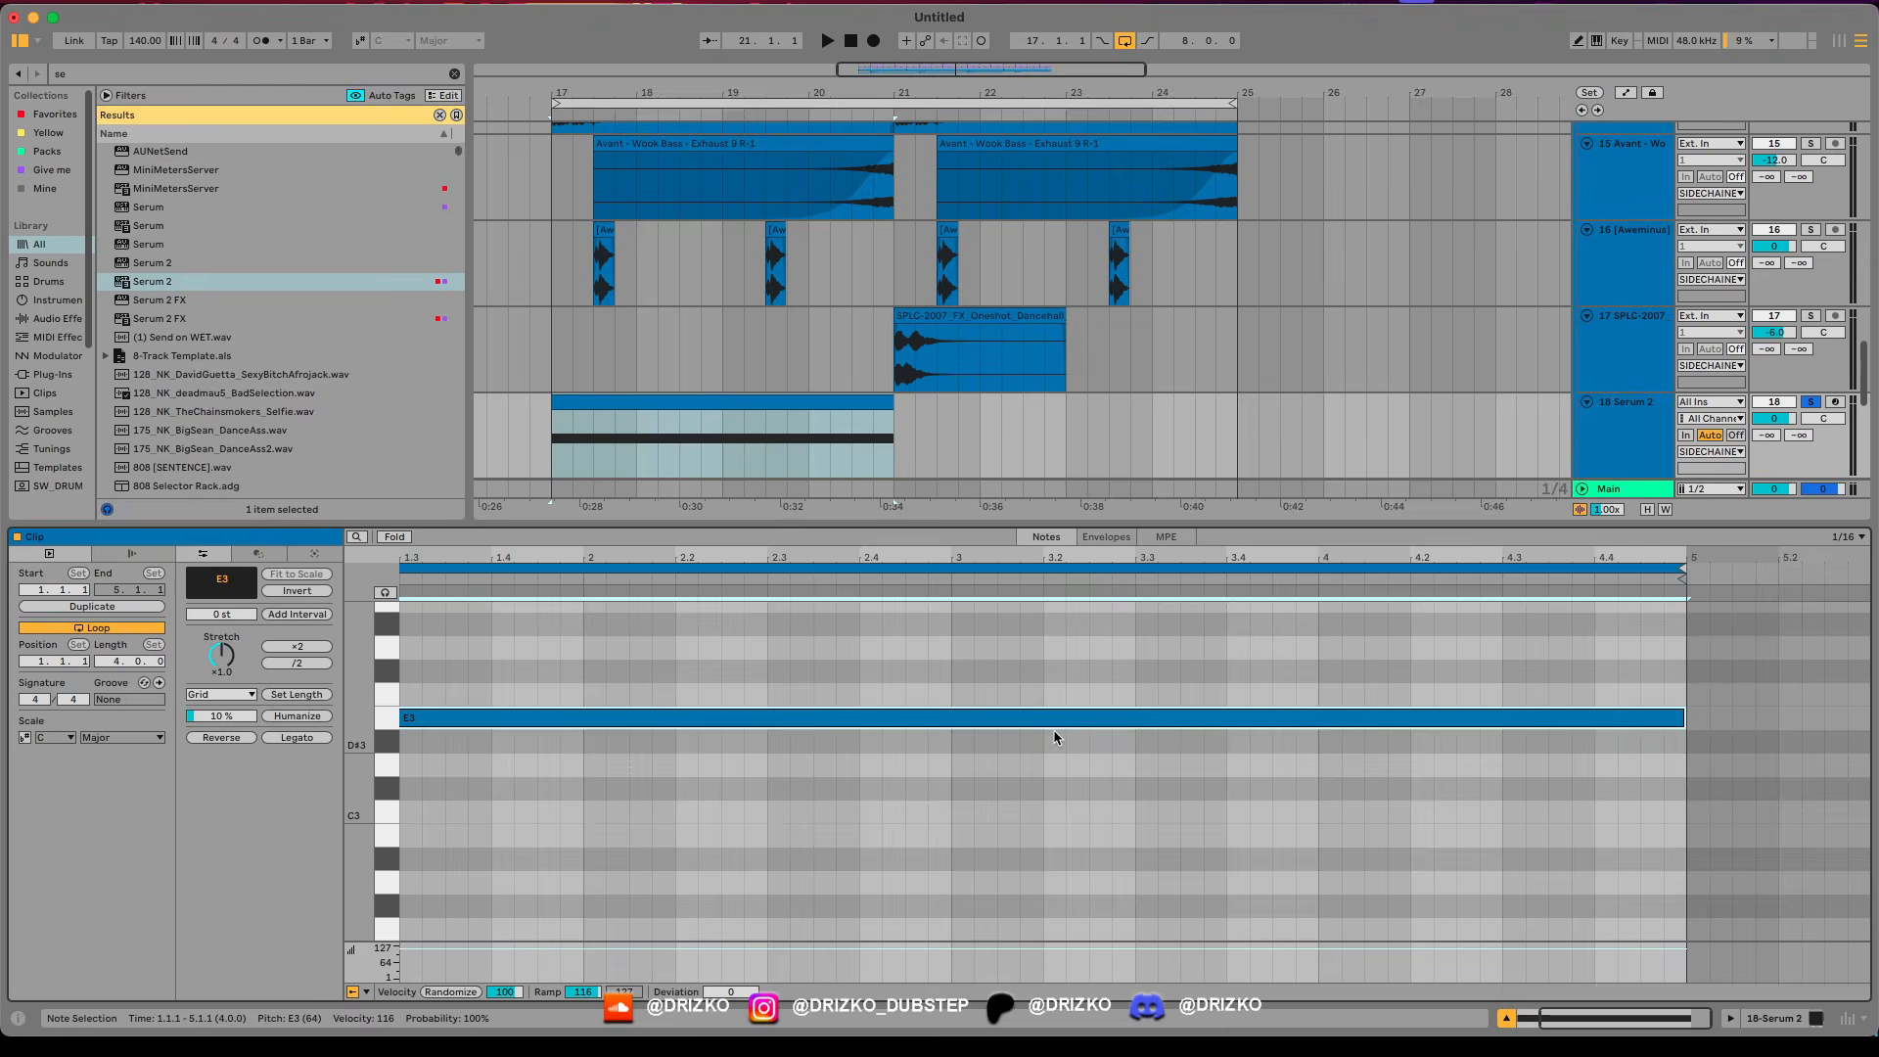
Play the new Serum 2 track and cut 6.57 dB at 899 Hz in its EQ Eight.
{"action": "key", "text": "space"}
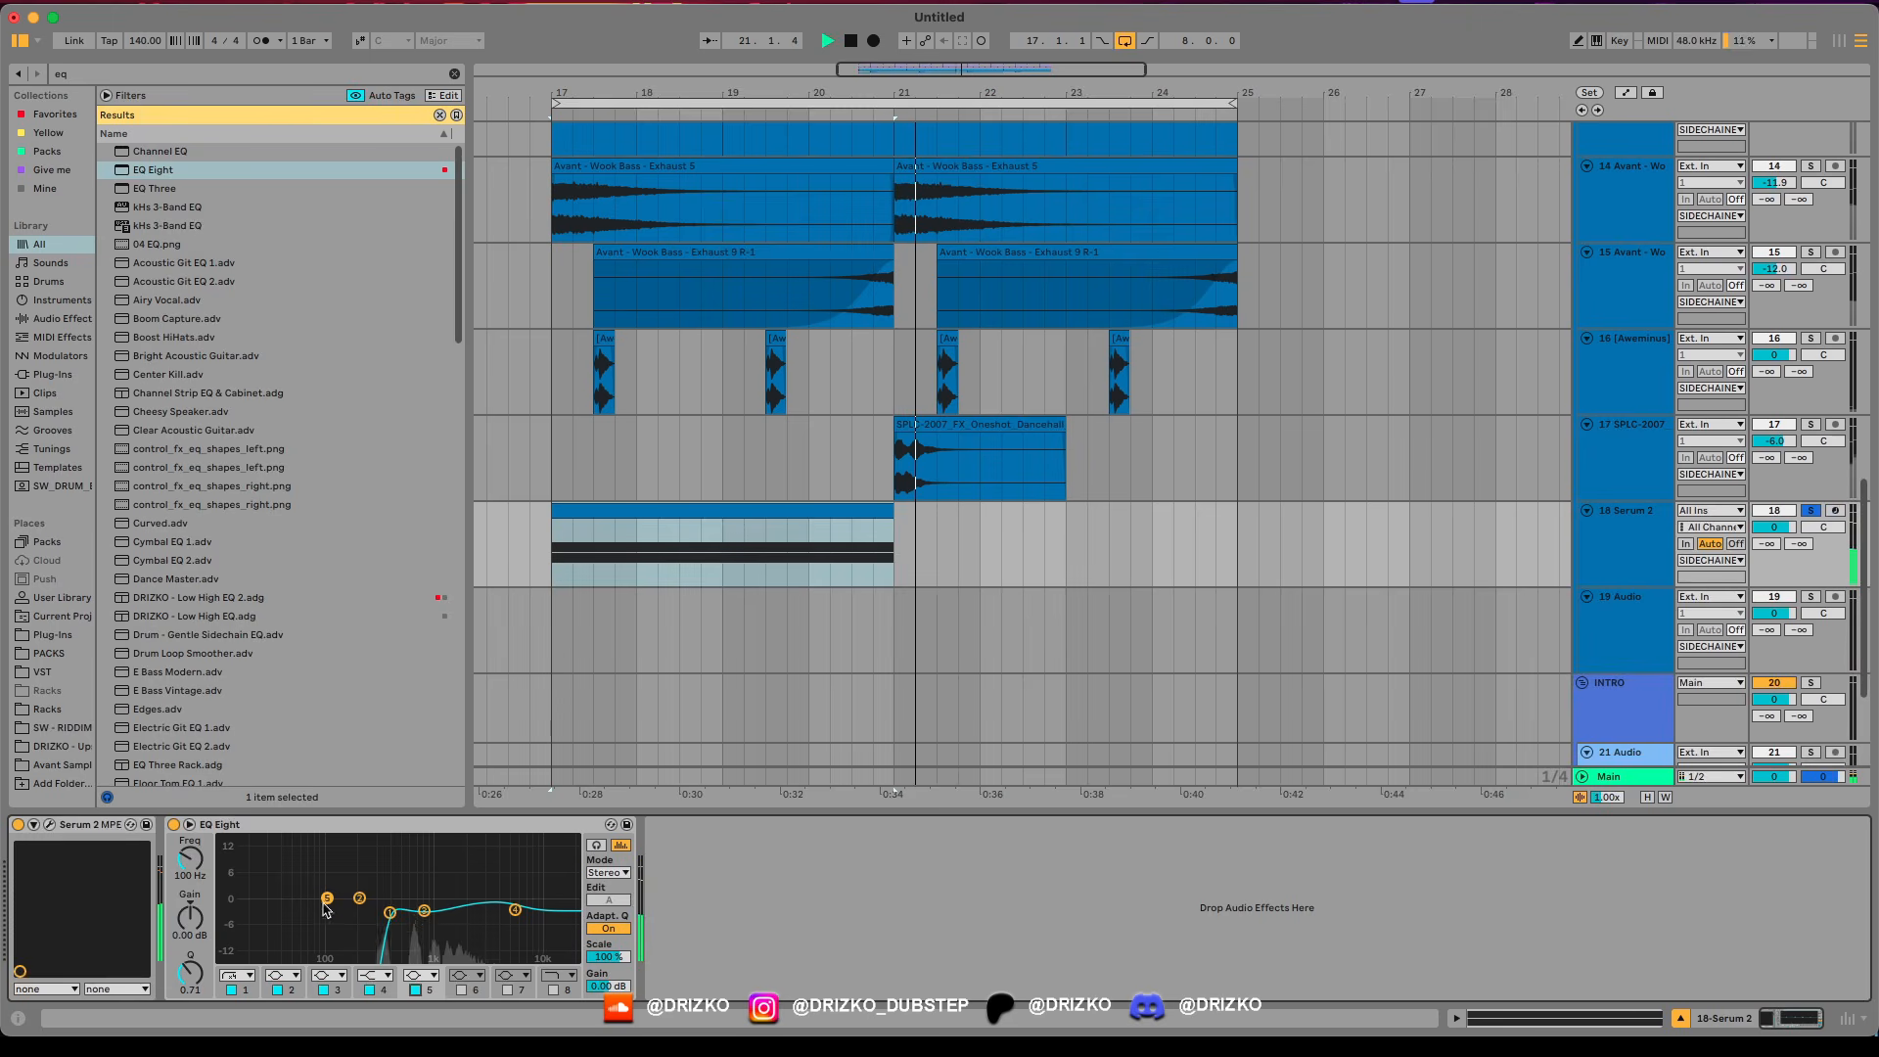
{"action": "left_click_drag", "start_coordinate": [327, 899], "coordinate": [428, 924]}
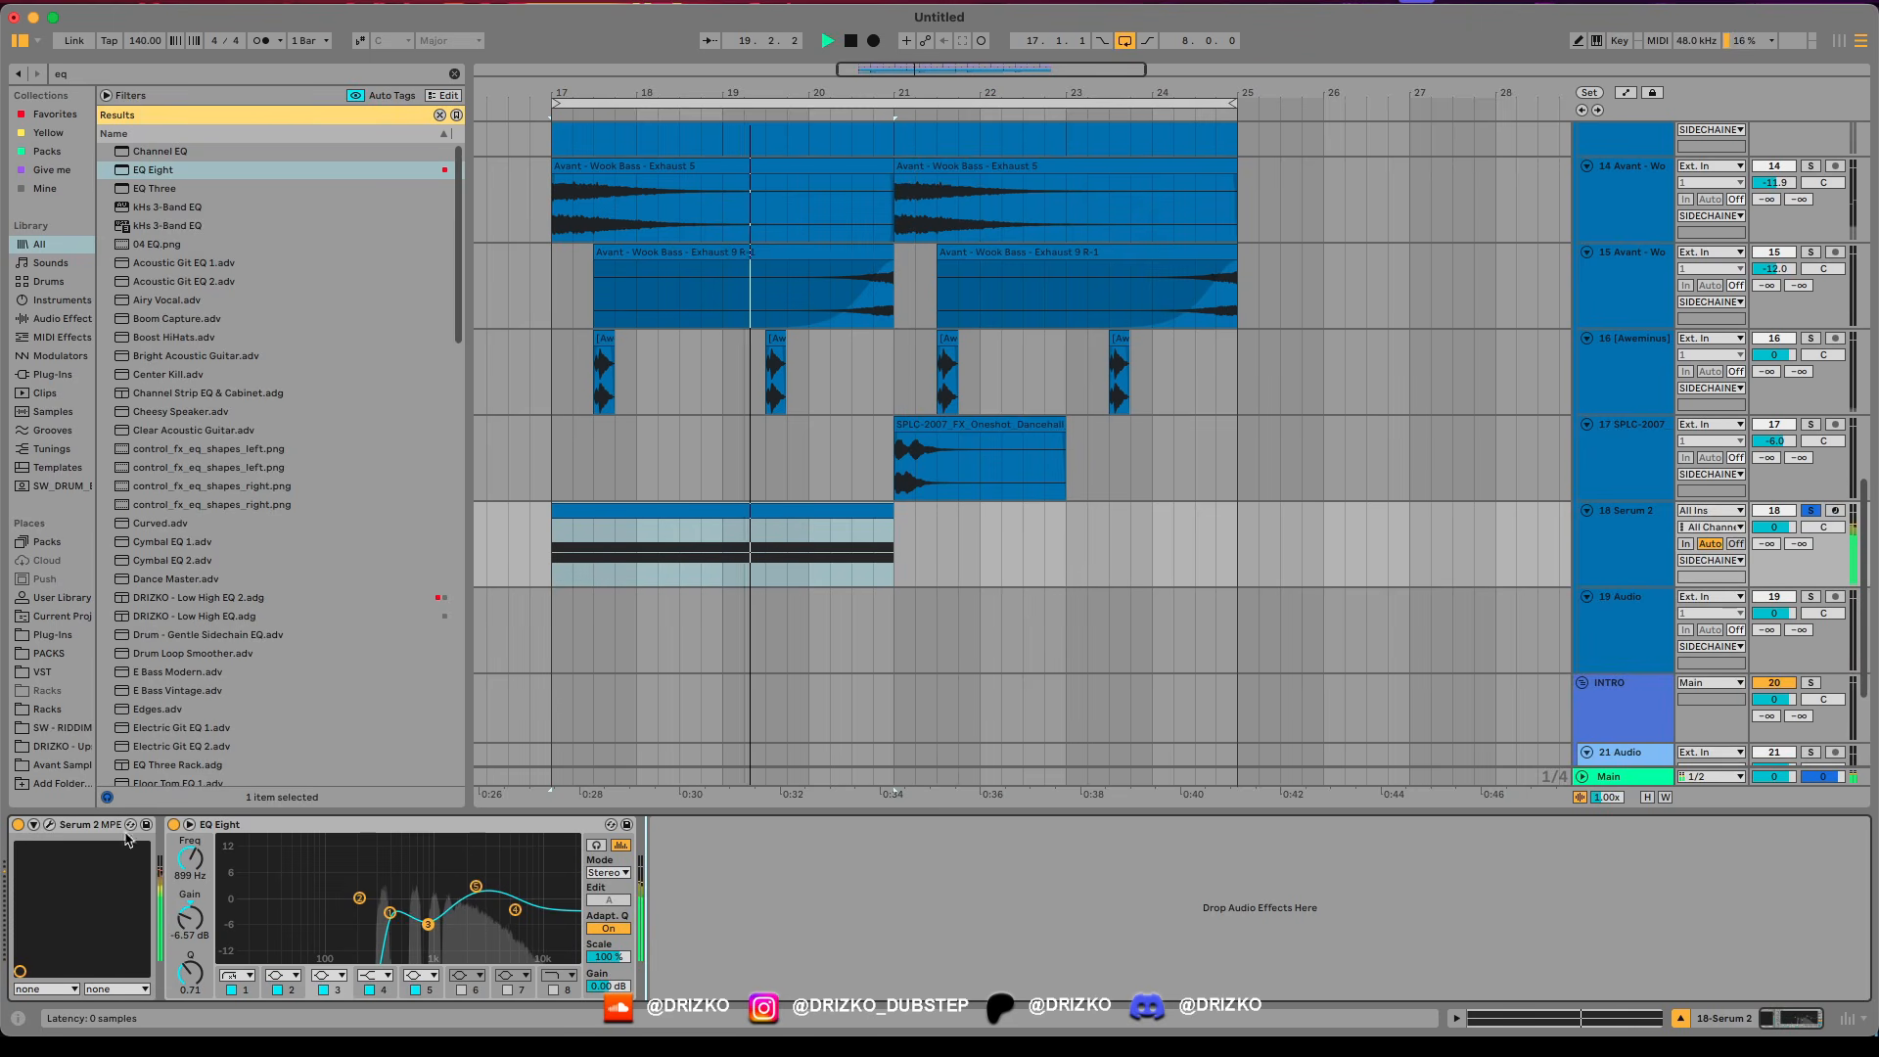
Search the library for "re", add Reverb after EQ Eight with its input filter at 830 Hz, and play the result.
{"action": "key", "text": "super+f"}
{"action": "type", "text": "re"}
{"action": "double_click", "coordinate": [150, 207]}
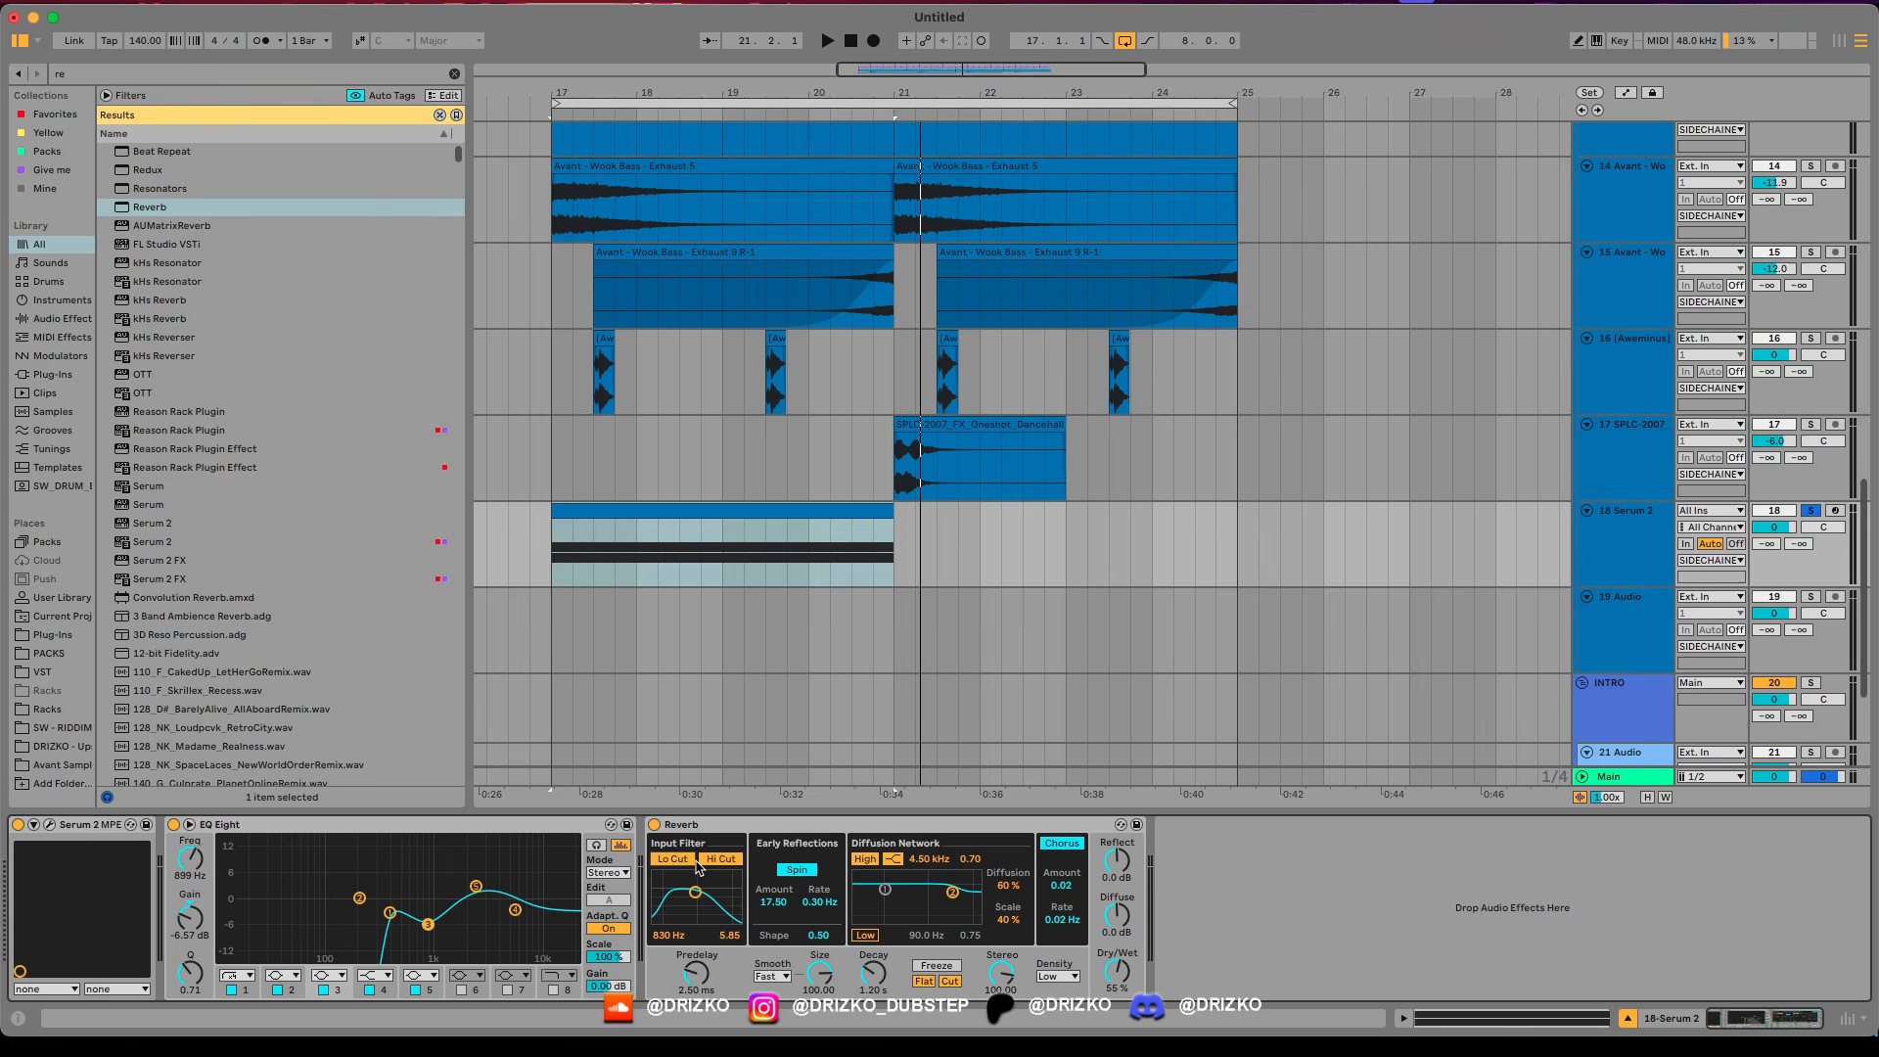
{"action": "key", "text": "space"}
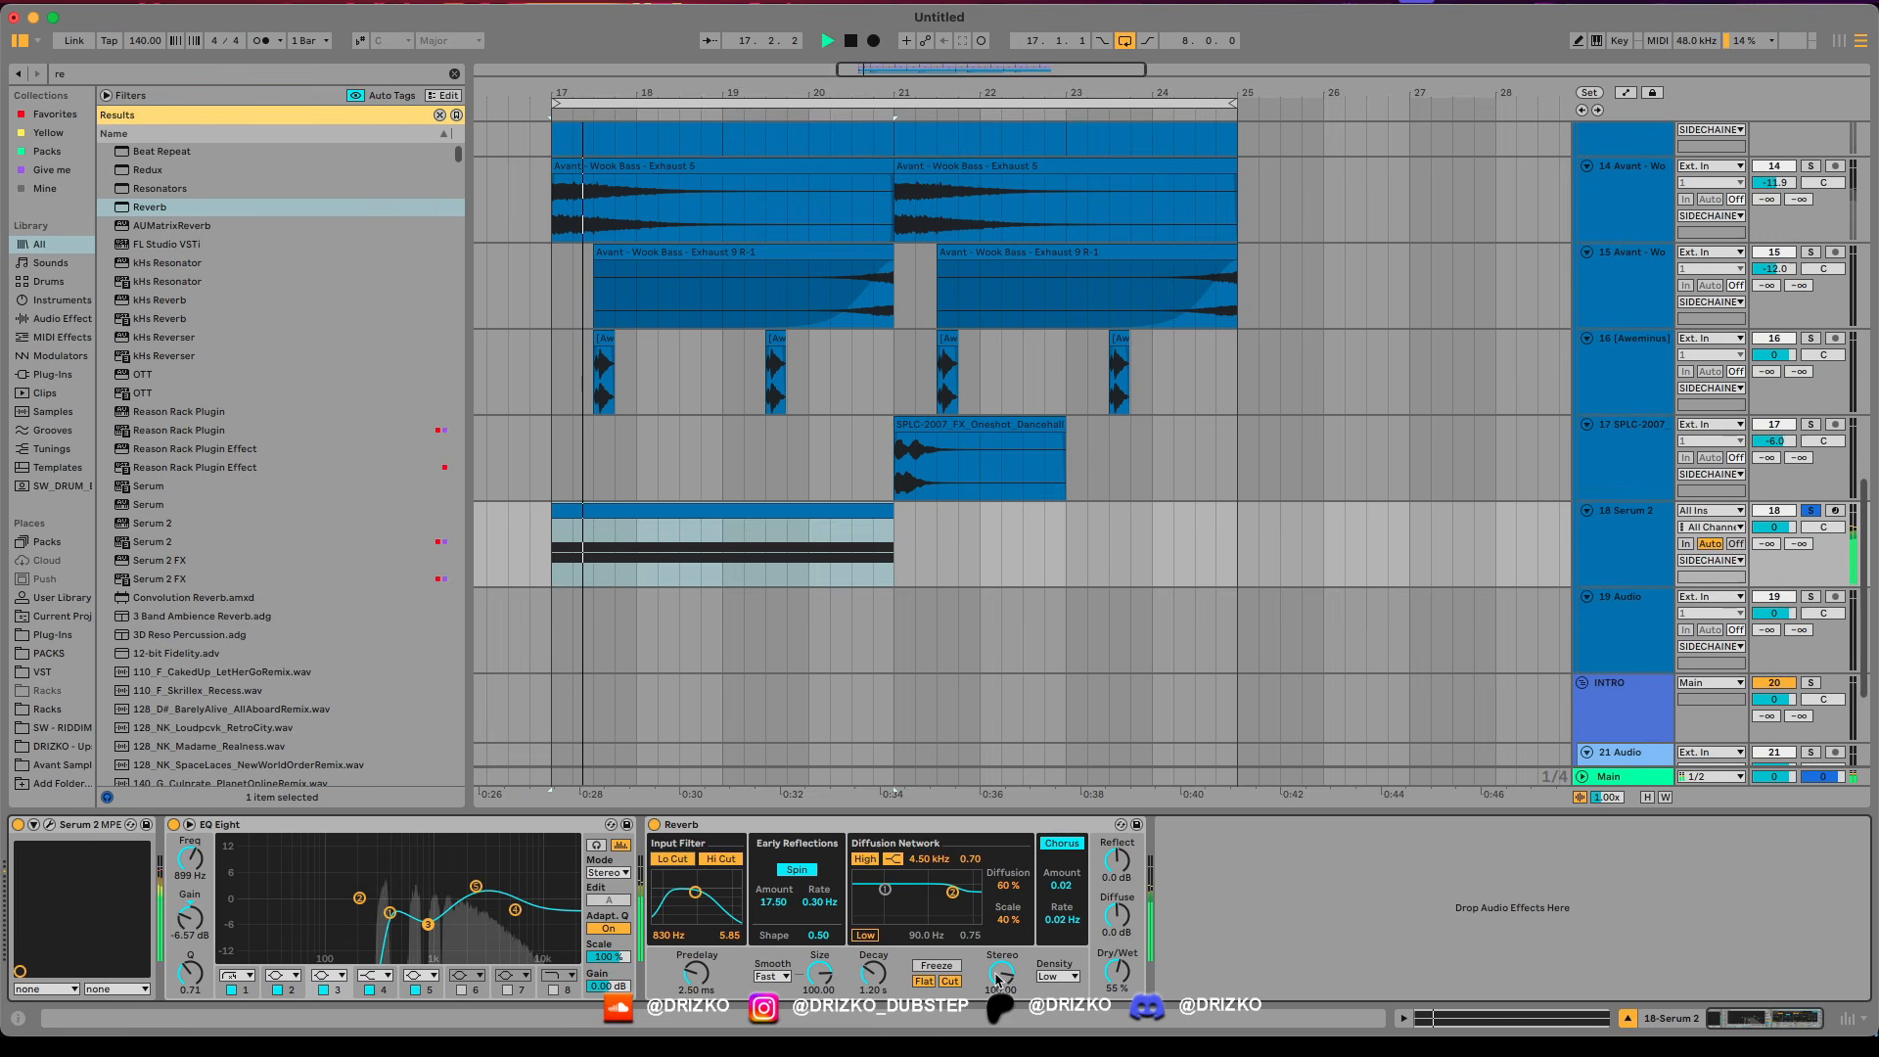
Set the Reverb's decay to 567 ms and Dry/Wet to 75% while auditioning the track.
{"action": "key", "text": "space"}
{"action": "key", "text": "space"}
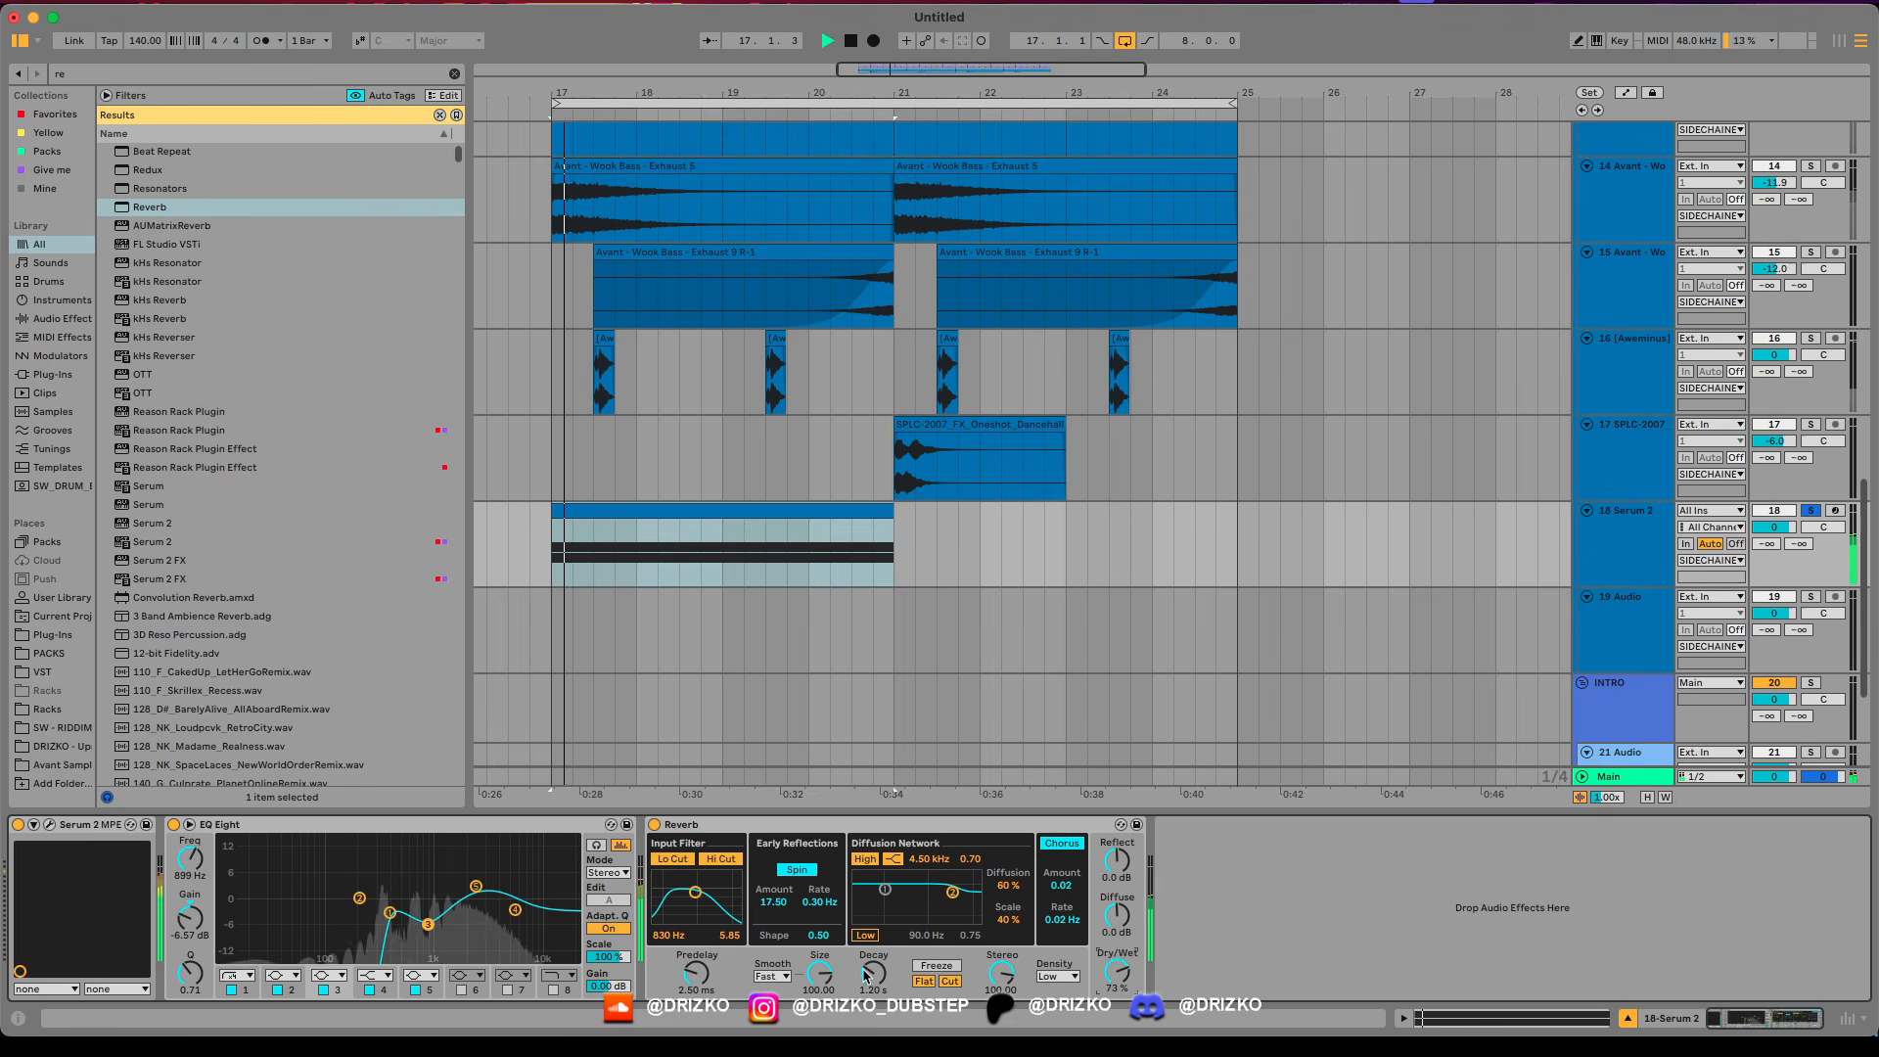
{"action": "left_click_drag", "start_coordinate": [872, 973], "coordinate": [873, 996]}
{"action": "key", "text": "space"}
{"action": "key", "text": "space"}
{"action": "key", "text": "space"}
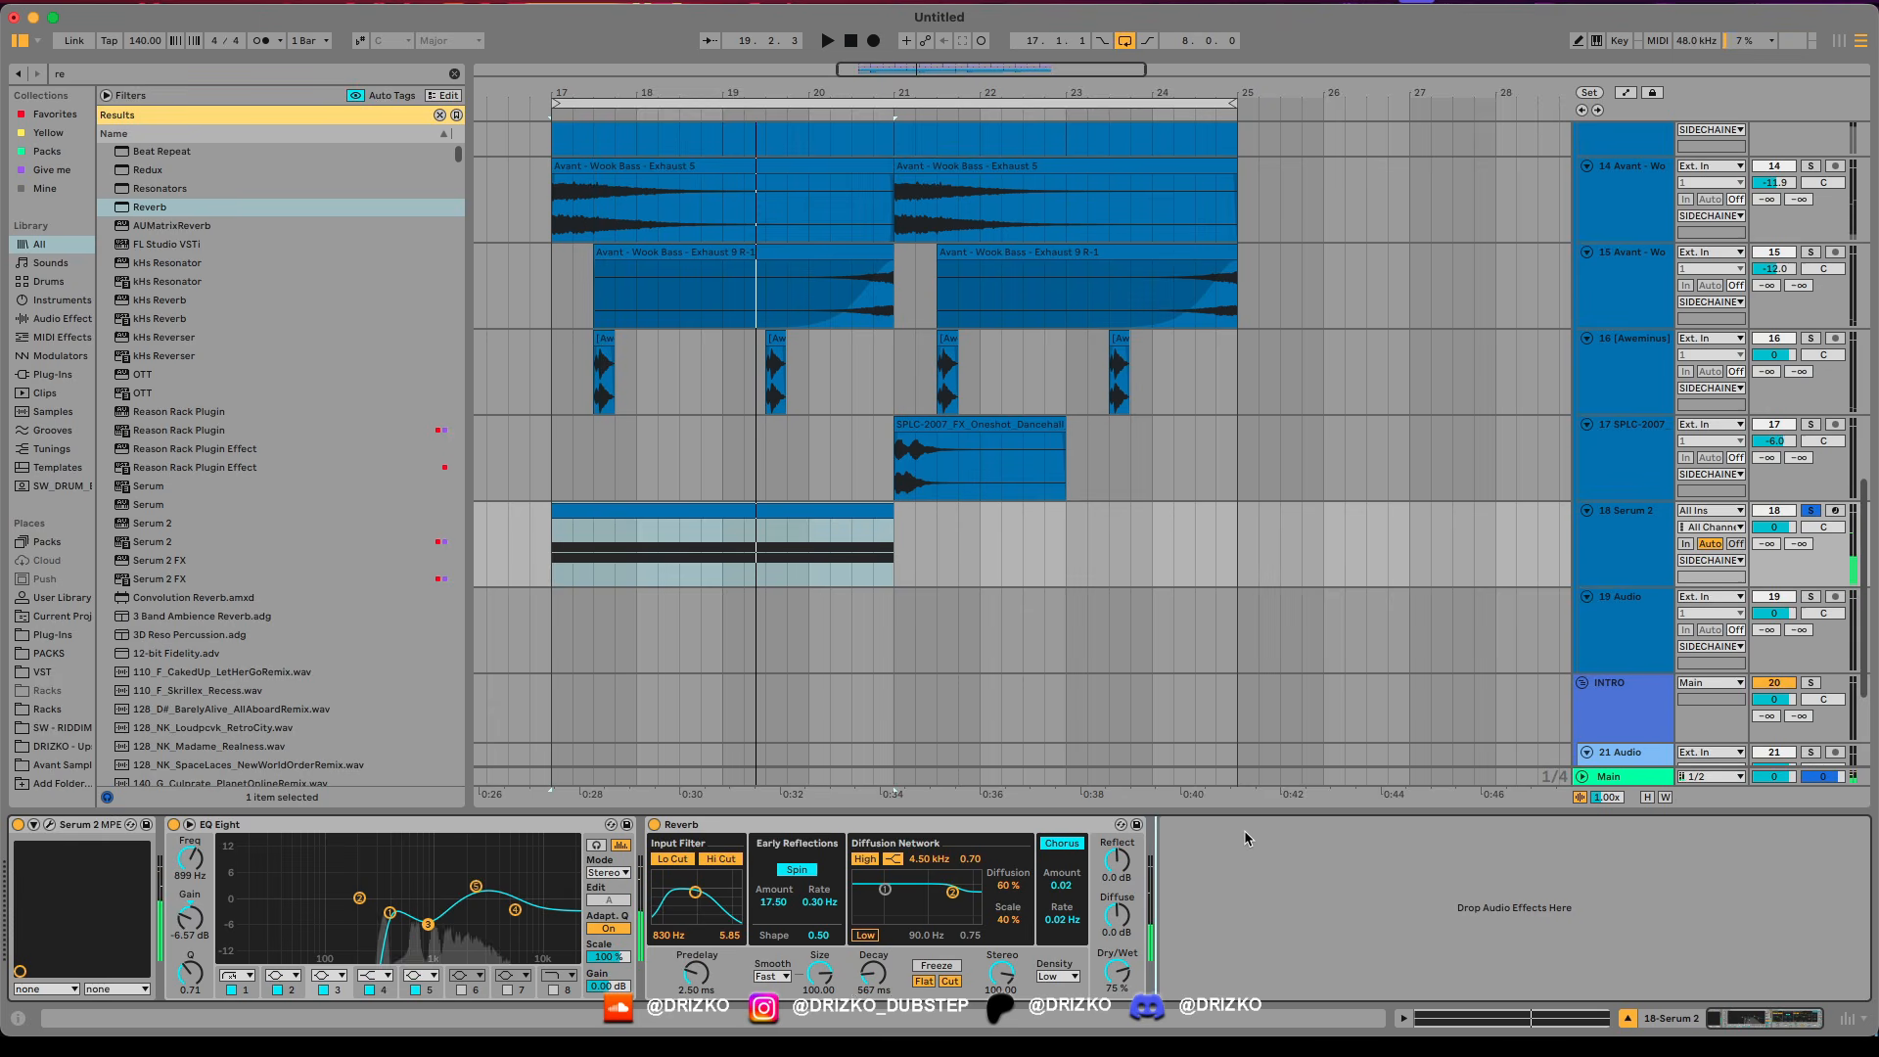
Search the library for "auto" and add Auto Pan with 40.5% amount, 1/24 rate and a 206° offset.
{"action": "key", "text": "super+f"}
{"action": "type", "text": "auto"}
{"action": "key", "text": "space"}
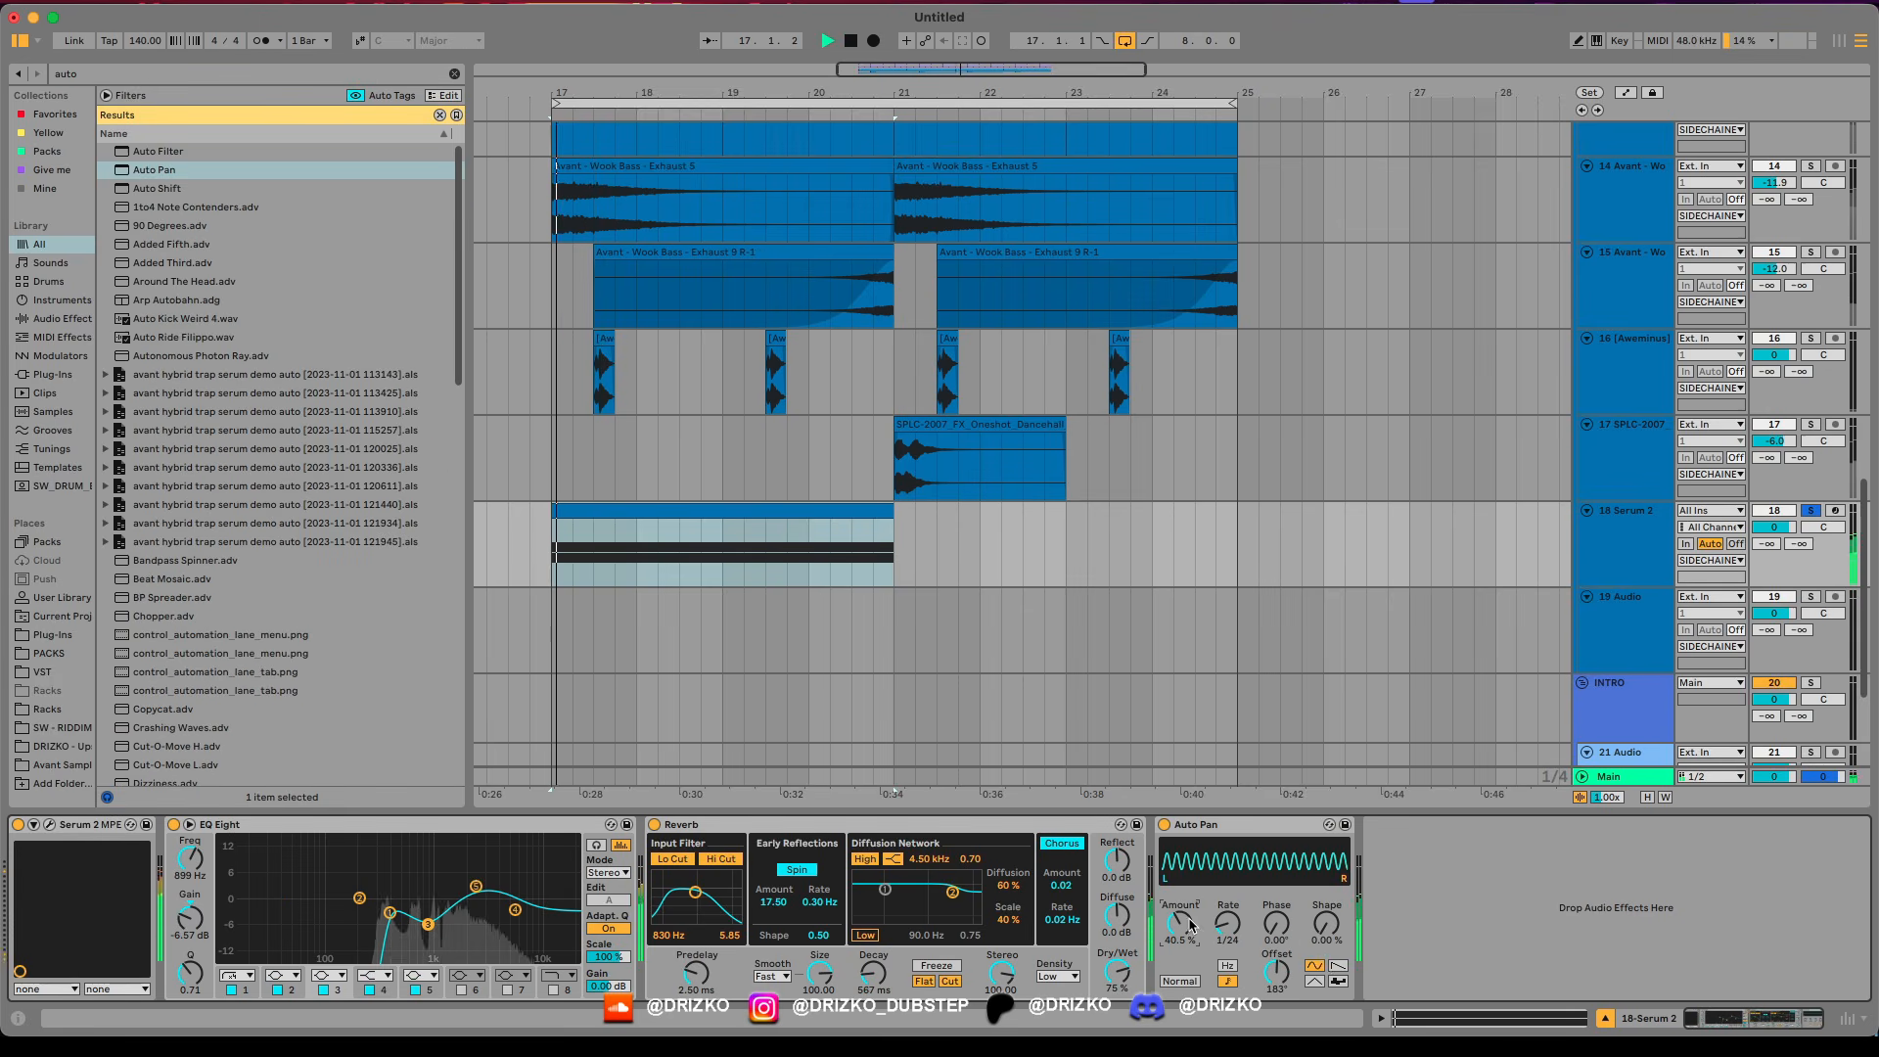
{"action": "left_click_drag", "start_coordinate": [1282, 976], "coordinate": [1282, 967]}
Widen Serum 2's downward pitch bend range to -11 semitones and close the plug-in window.
{"action": "mouse_move", "coordinate": [683, 827]}
{"action": "left_mouse_down"}
{"action": "mouse_move", "coordinate": [687, 806]}
{"action": "mouse_move", "coordinate": [687, 862]}
{"action": "left_mouse_up"}
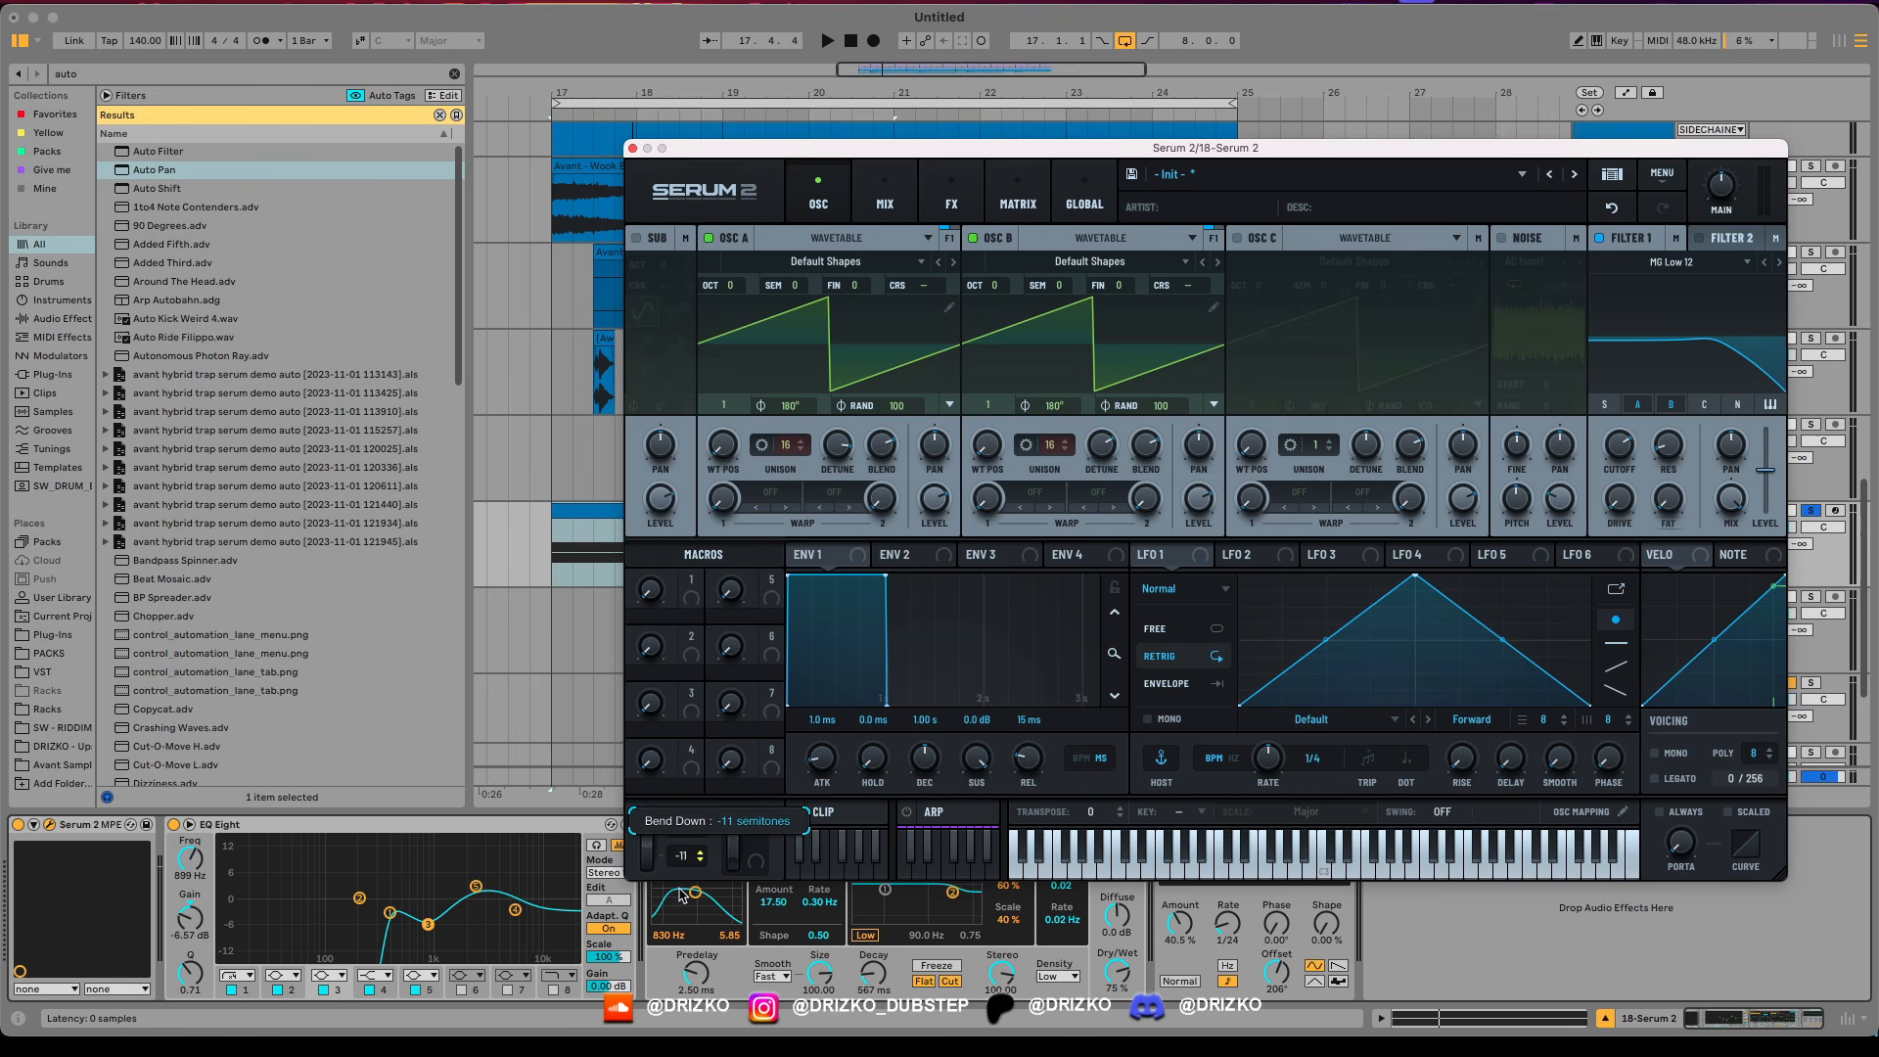
{"action": "left_click", "coordinate": [633, 148]}
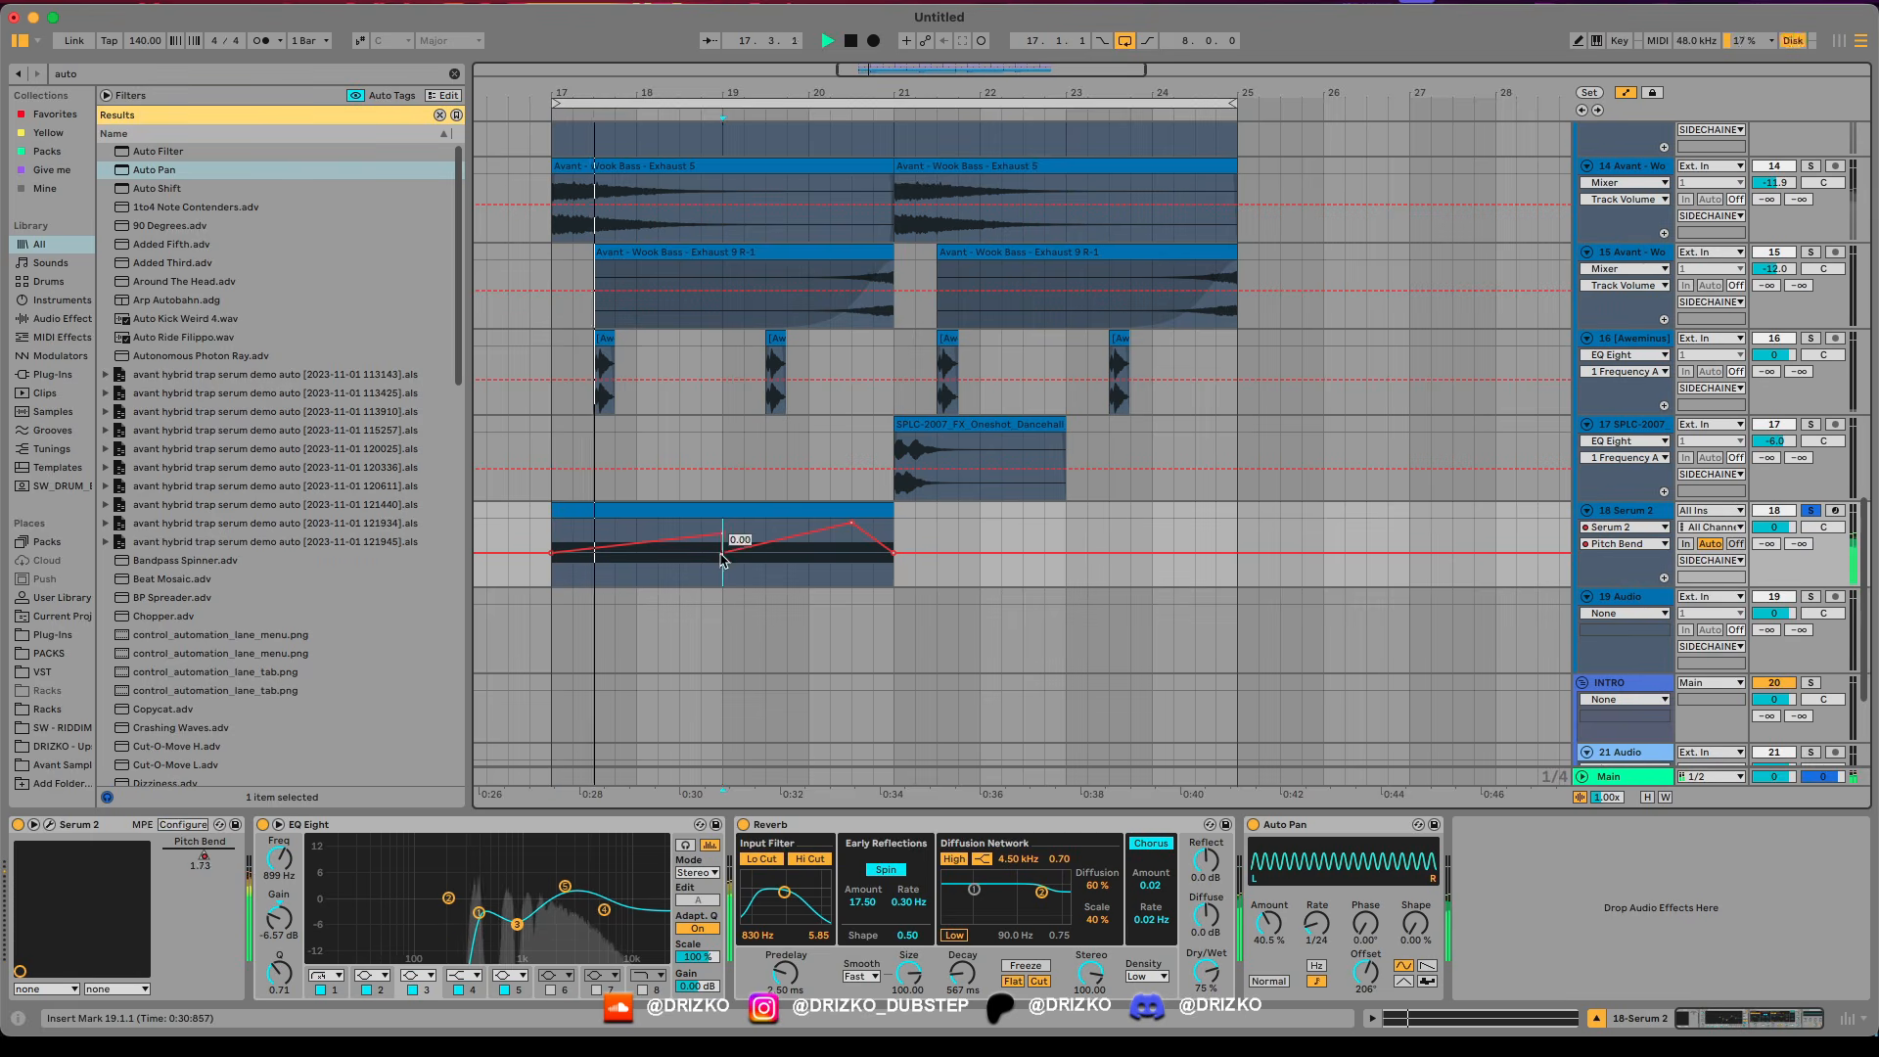
Shape the Serum 2 Pitch Bend automation with a rise up to 19.1.1 and a second, higher rise before 21.1.1.
{"action": "left_click_drag", "start_coordinate": [723, 547], "coordinate": [723, 534]}
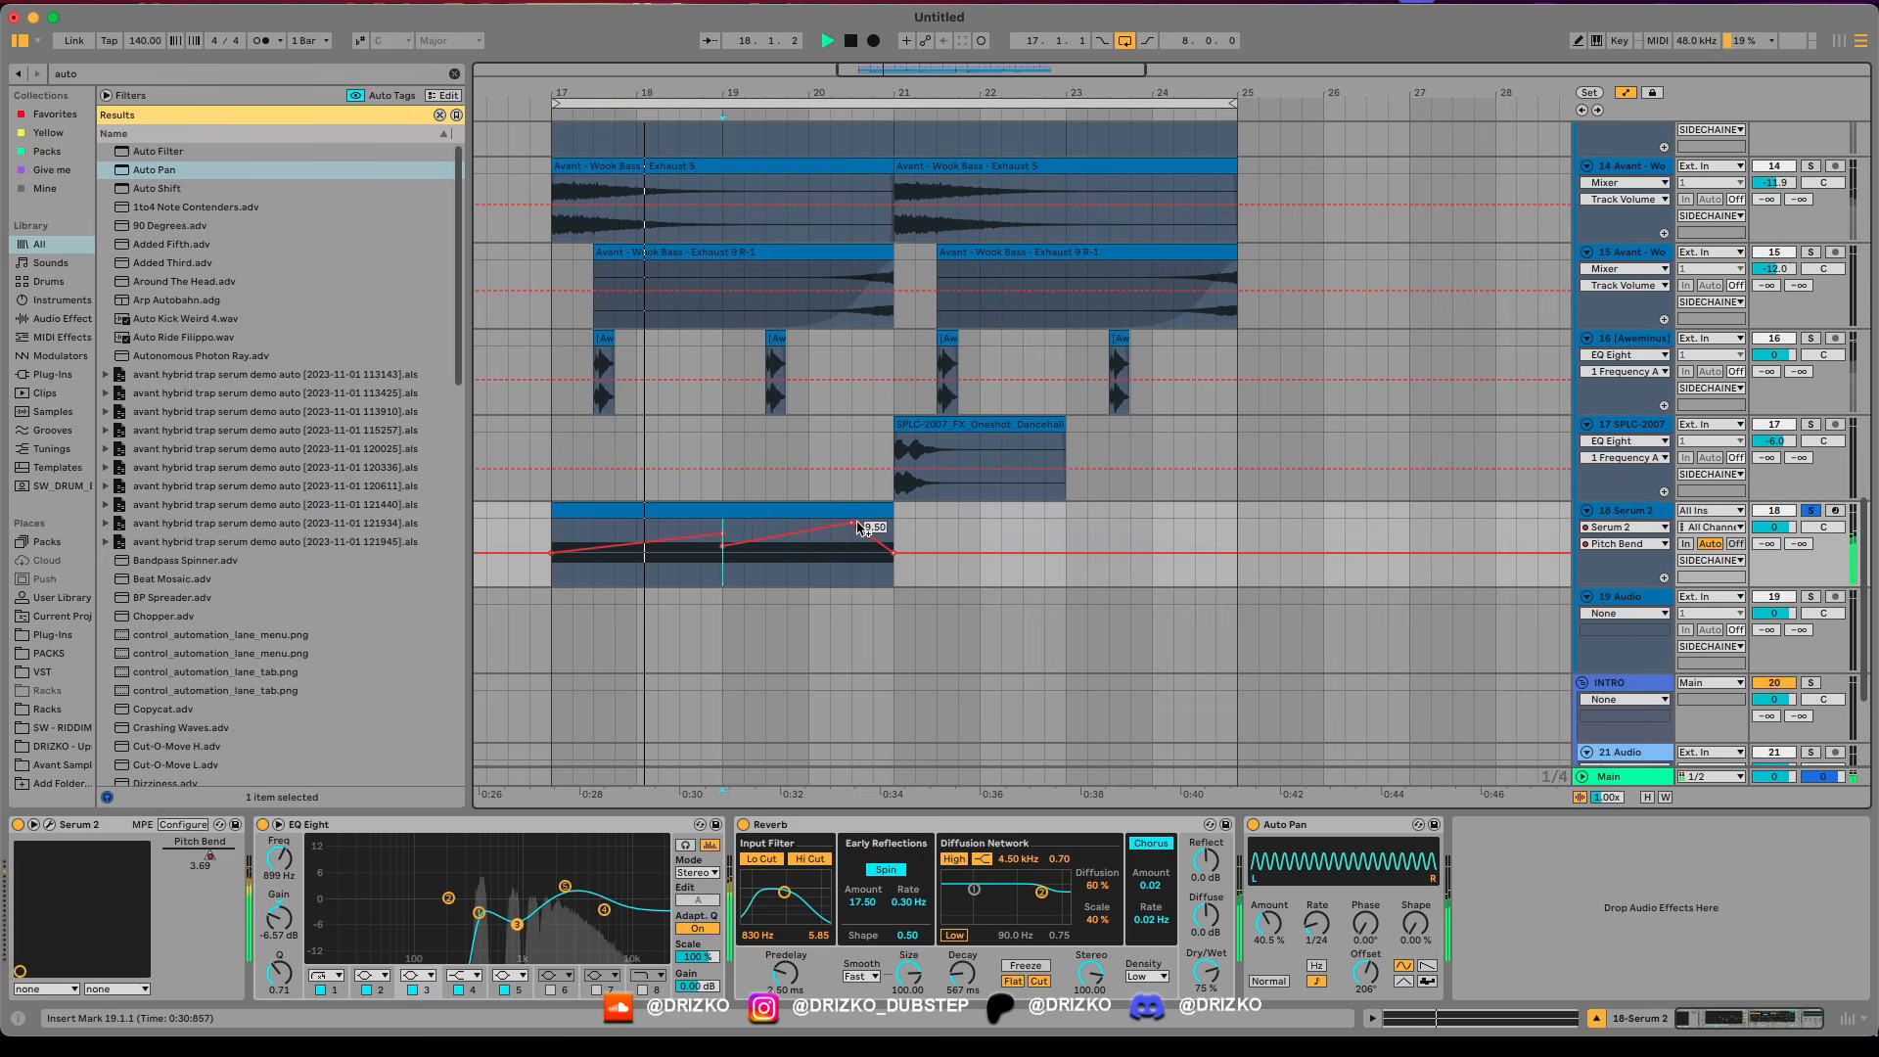
{"action": "left_click_drag", "start_coordinate": [857, 521], "coordinate": [857, 519]}
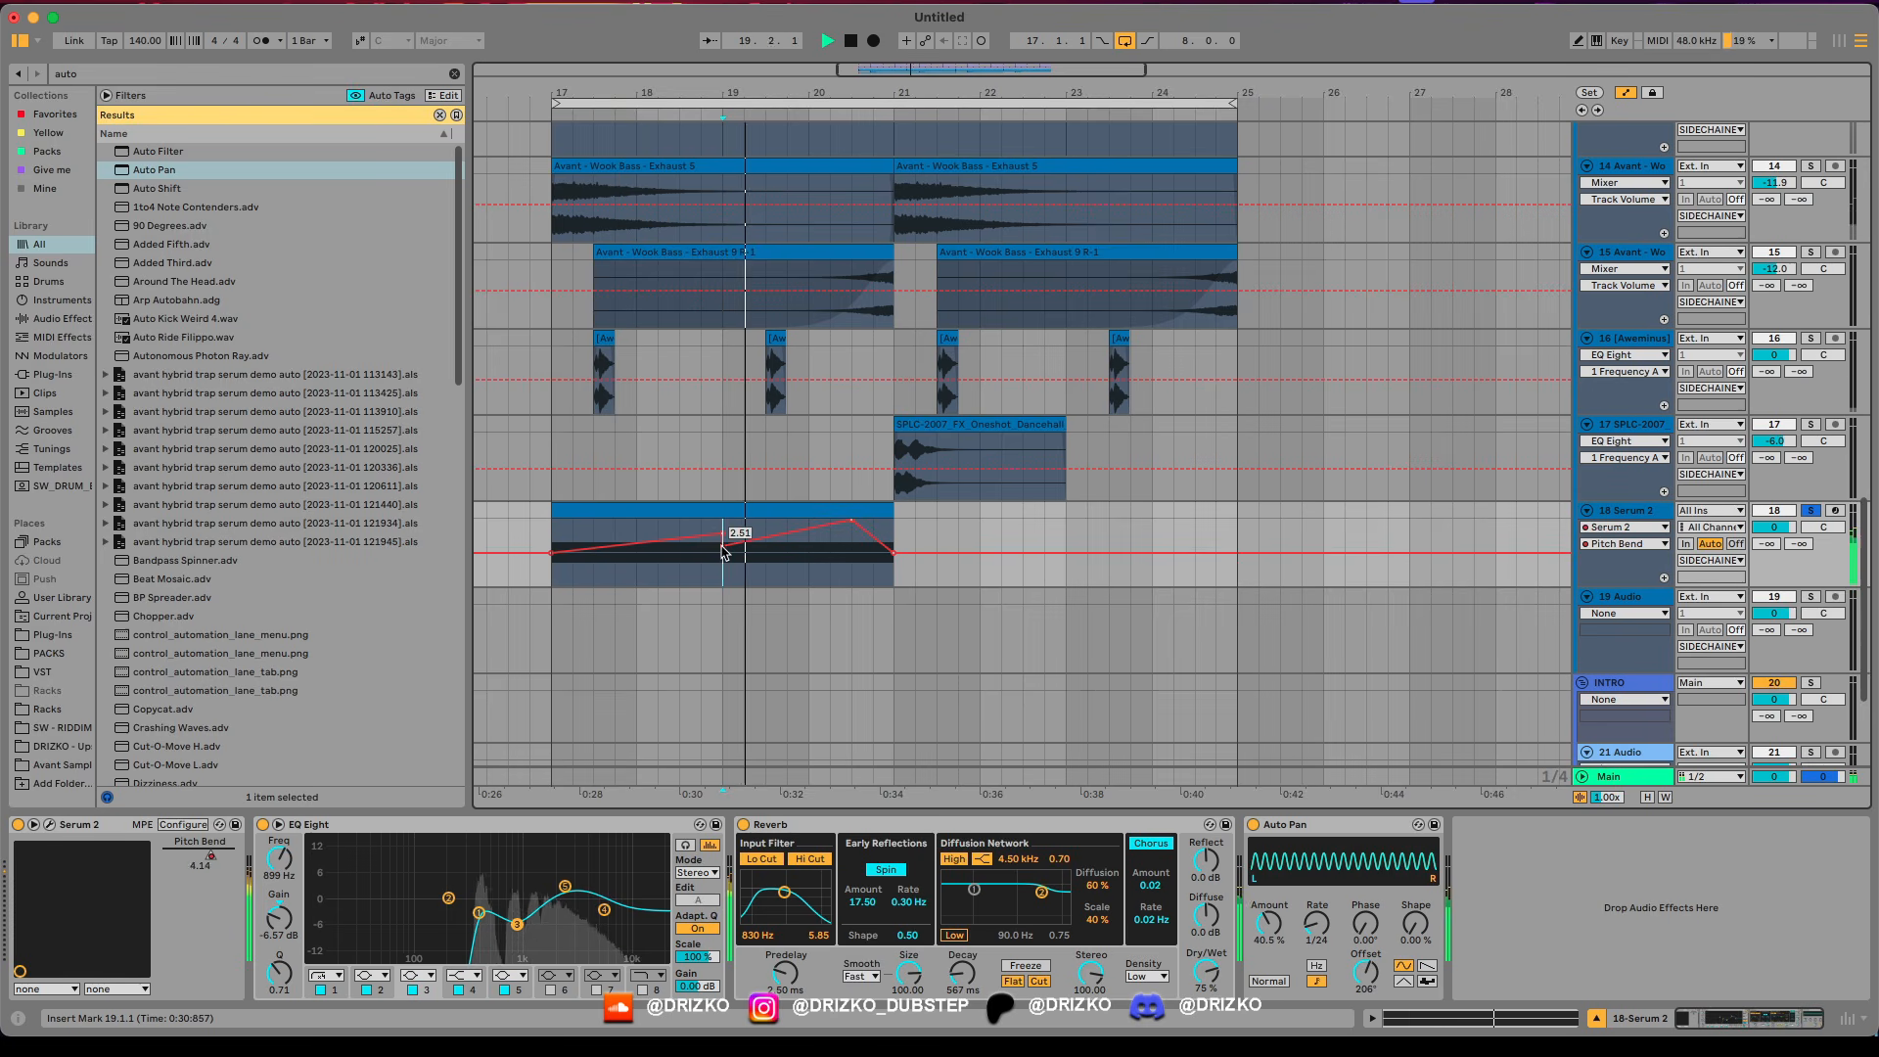
{"action": "mouse_move", "coordinate": [722, 550]}
{"action": "left_mouse_down"}
{"action": "mouse_move", "coordinate": [706, 542]}
{"action": "mouse_move", "coordinate": [722, 534]}
{"action": "left_mouse_up"}
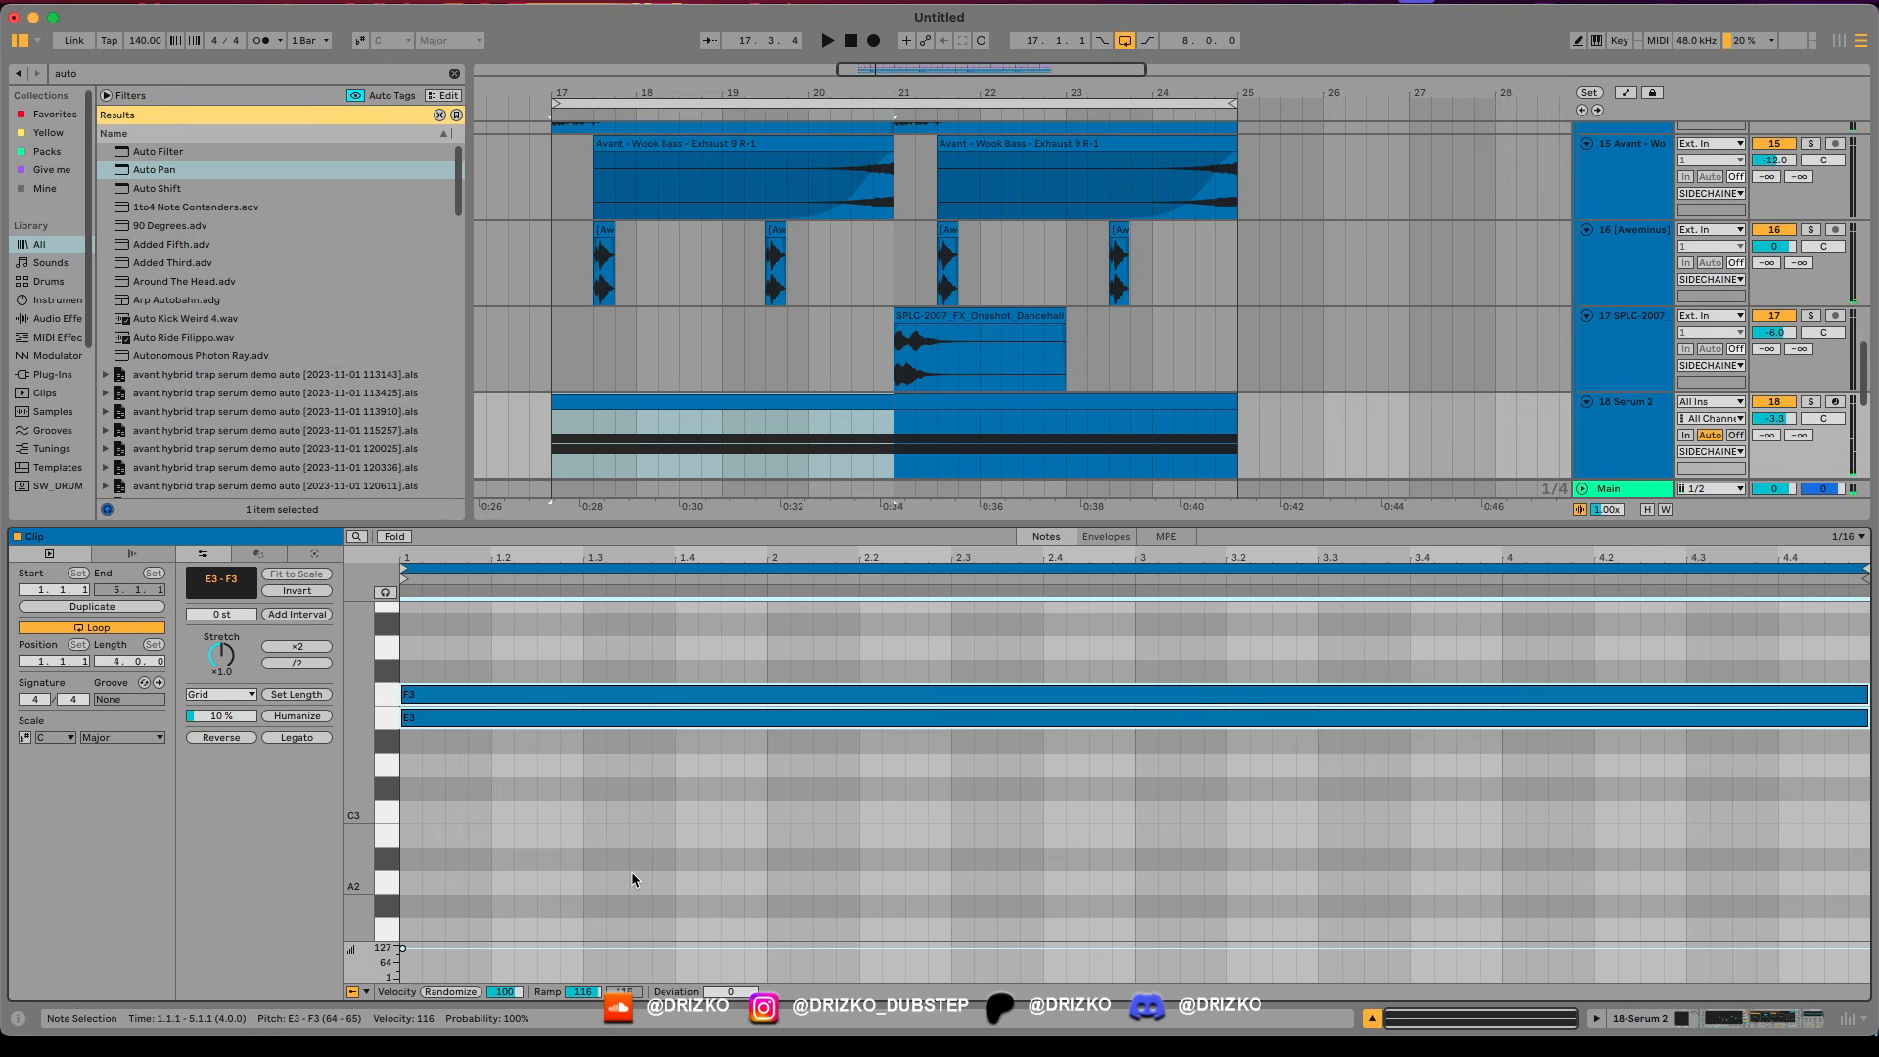
Transpose the E3 and F3 notes up one octave and play the second Serum 2 clip from 21.1.1.
{"action": "key", "text": "shift+Up"}
{"action": "left_click", "coordinate": [916, 416]}
{"action": "key", "text": "space"}
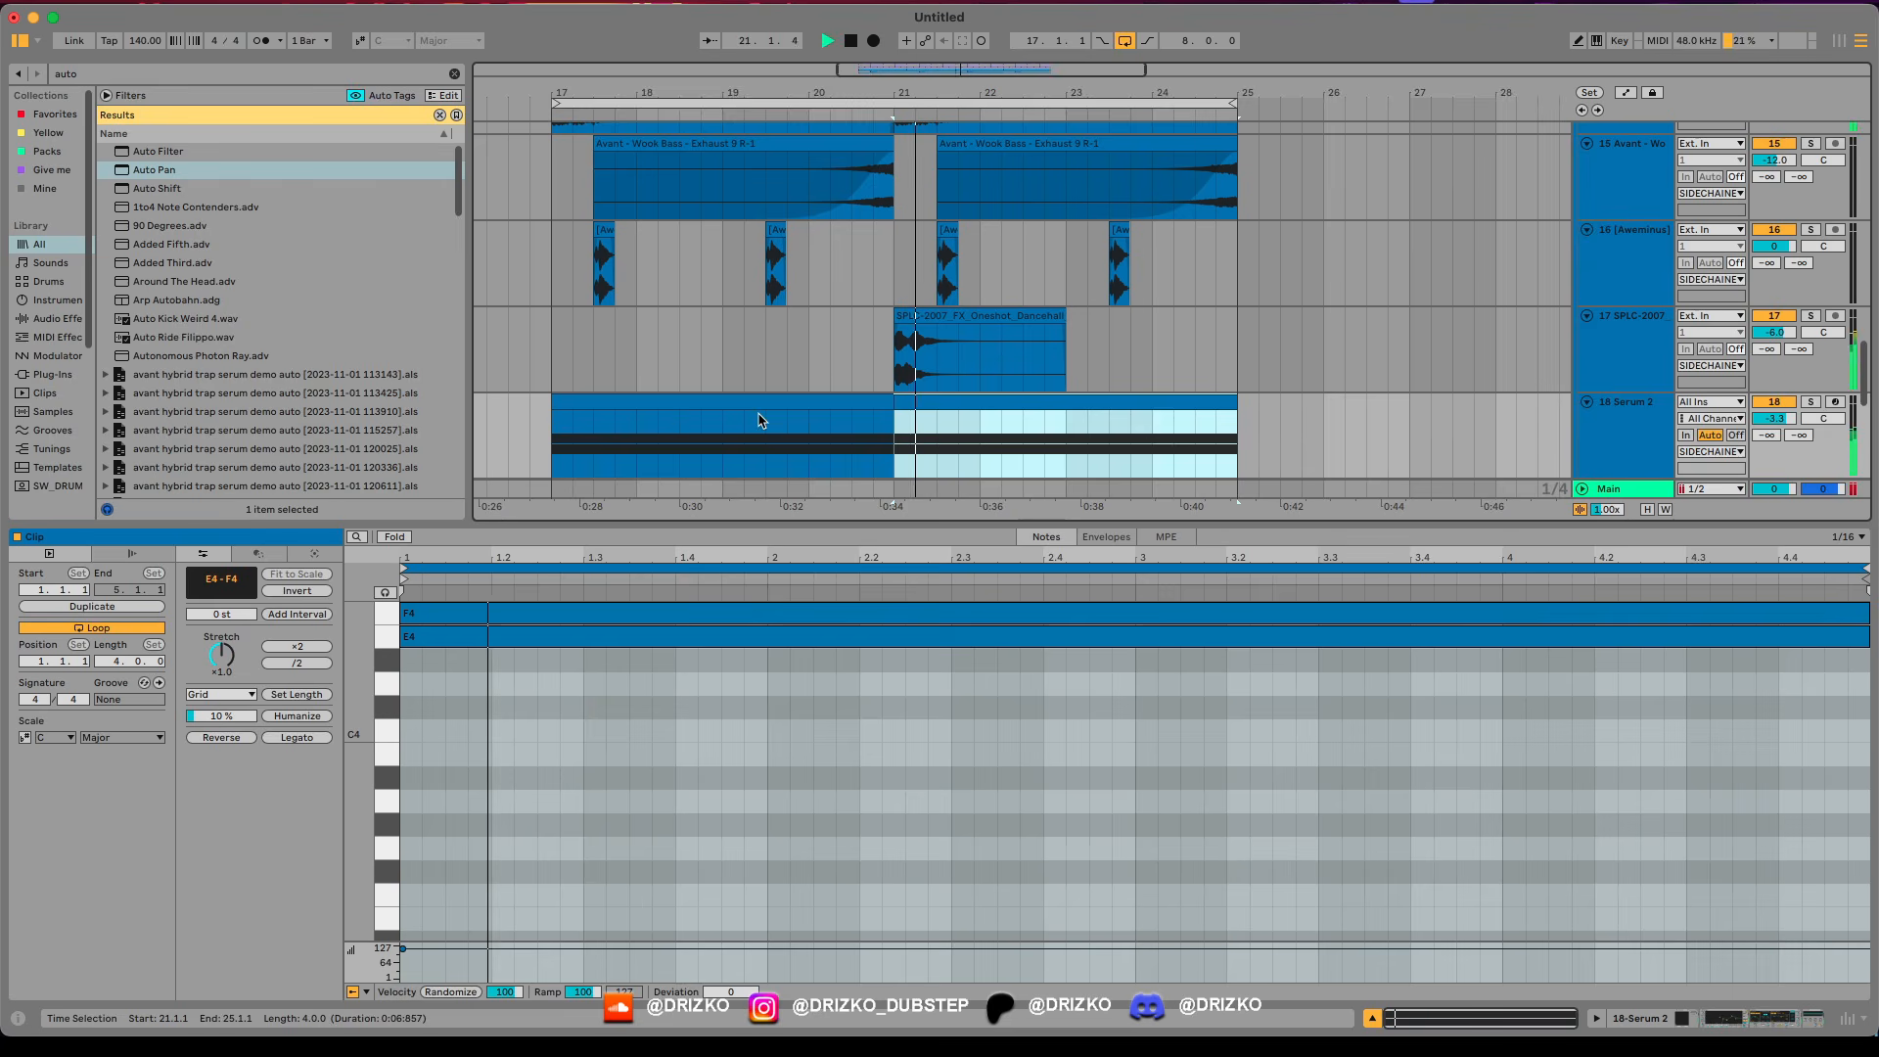
Search the library for "eq" and add another EQ Eight to the layered Serum 2 track's device chain.
{"action": "double_click", "coordinate": [1622, 410]}
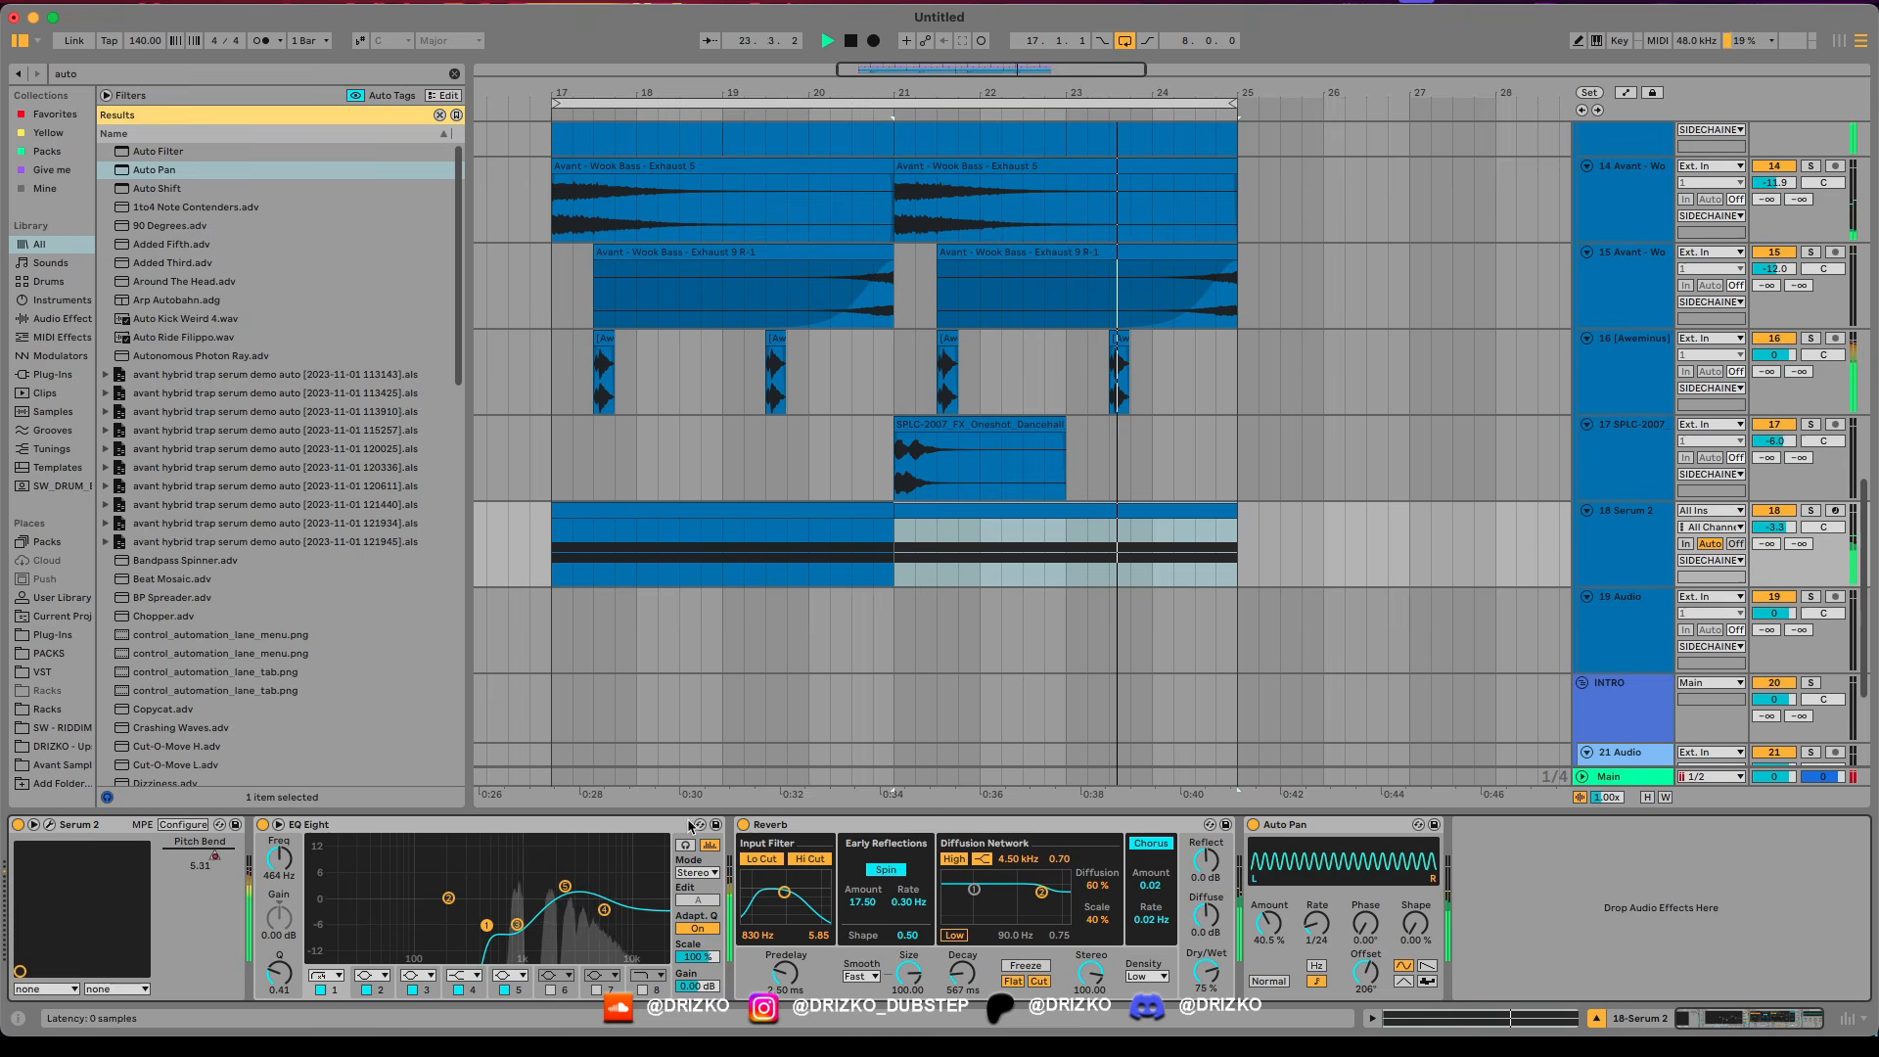
{"action": "key", "text": "super+f"}
{"action": "type", "text": "eq"}
{"action": "double_click", "coordinate": [166, 170]}
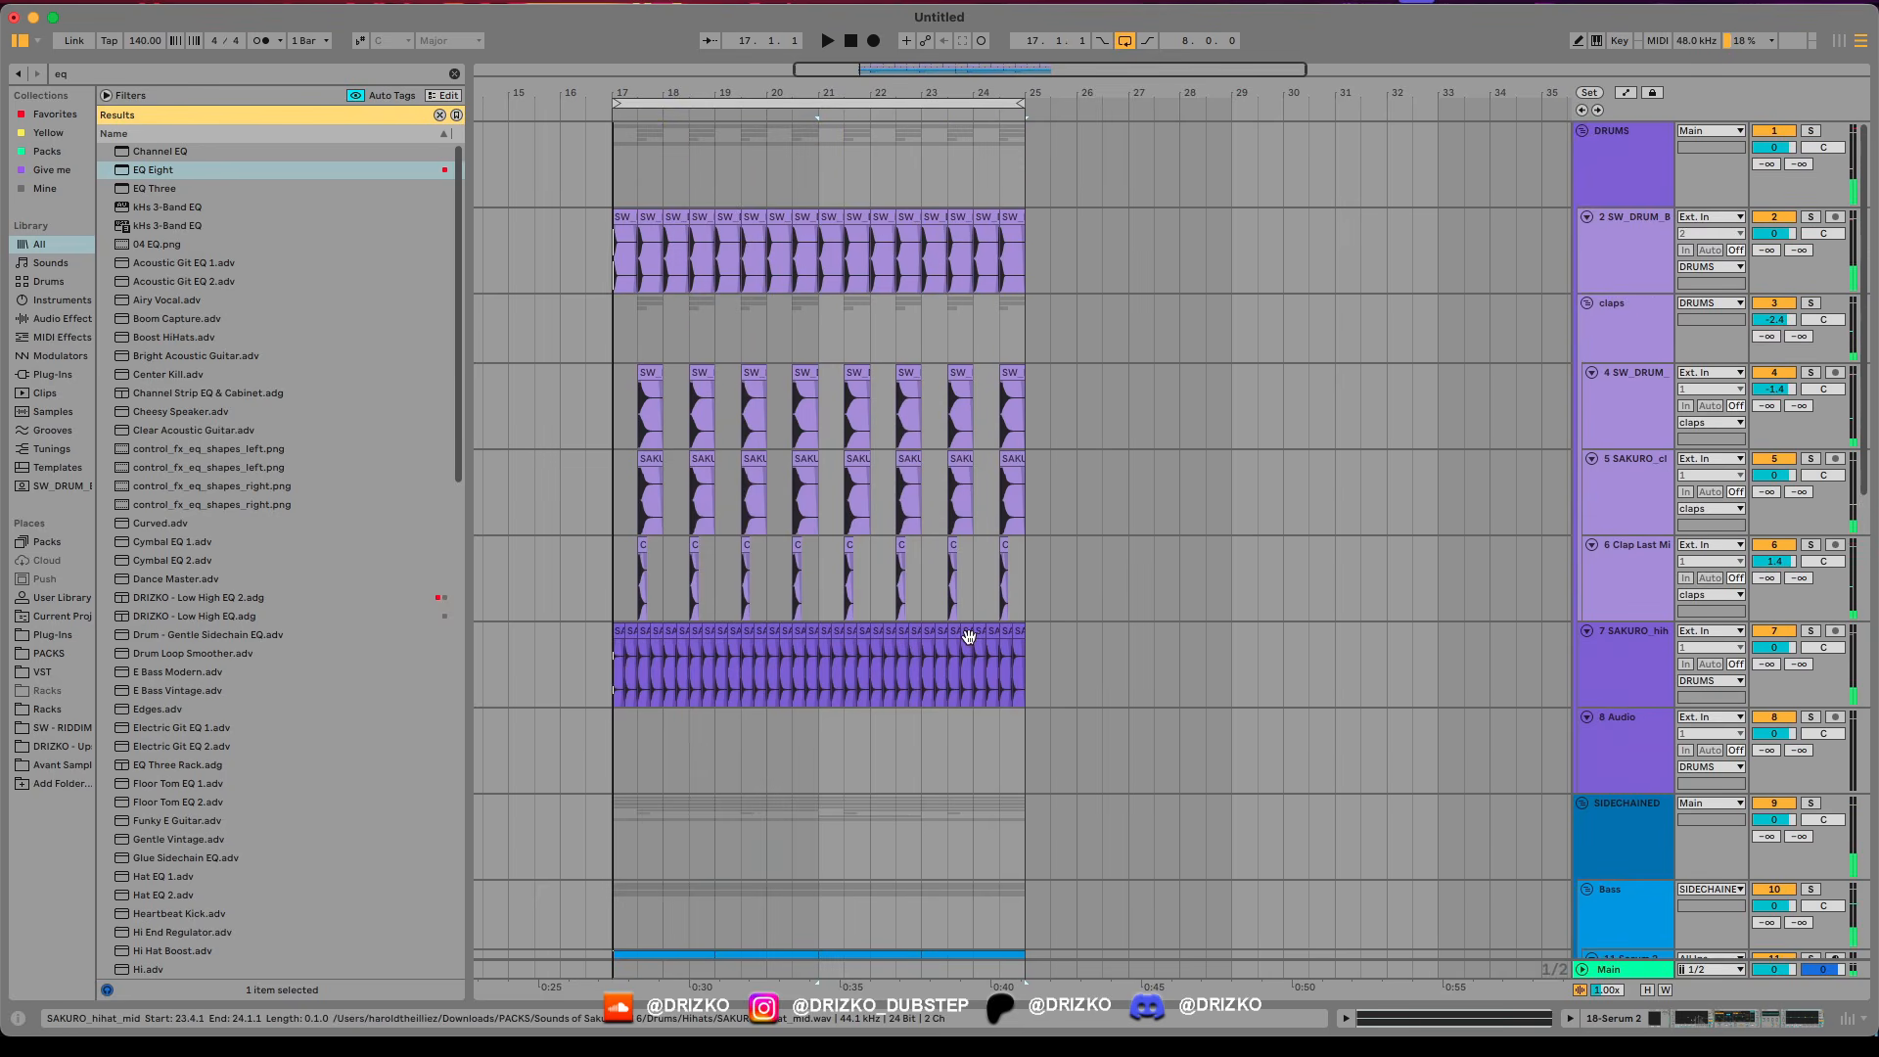
Duplicate the eight-bar bass section from 17.1.1 to 25.1.1 directly after itself.
{"action": "scroll", "coordinate": [966, 638], "scroll_direction": "down", "scroll_amount": 2}
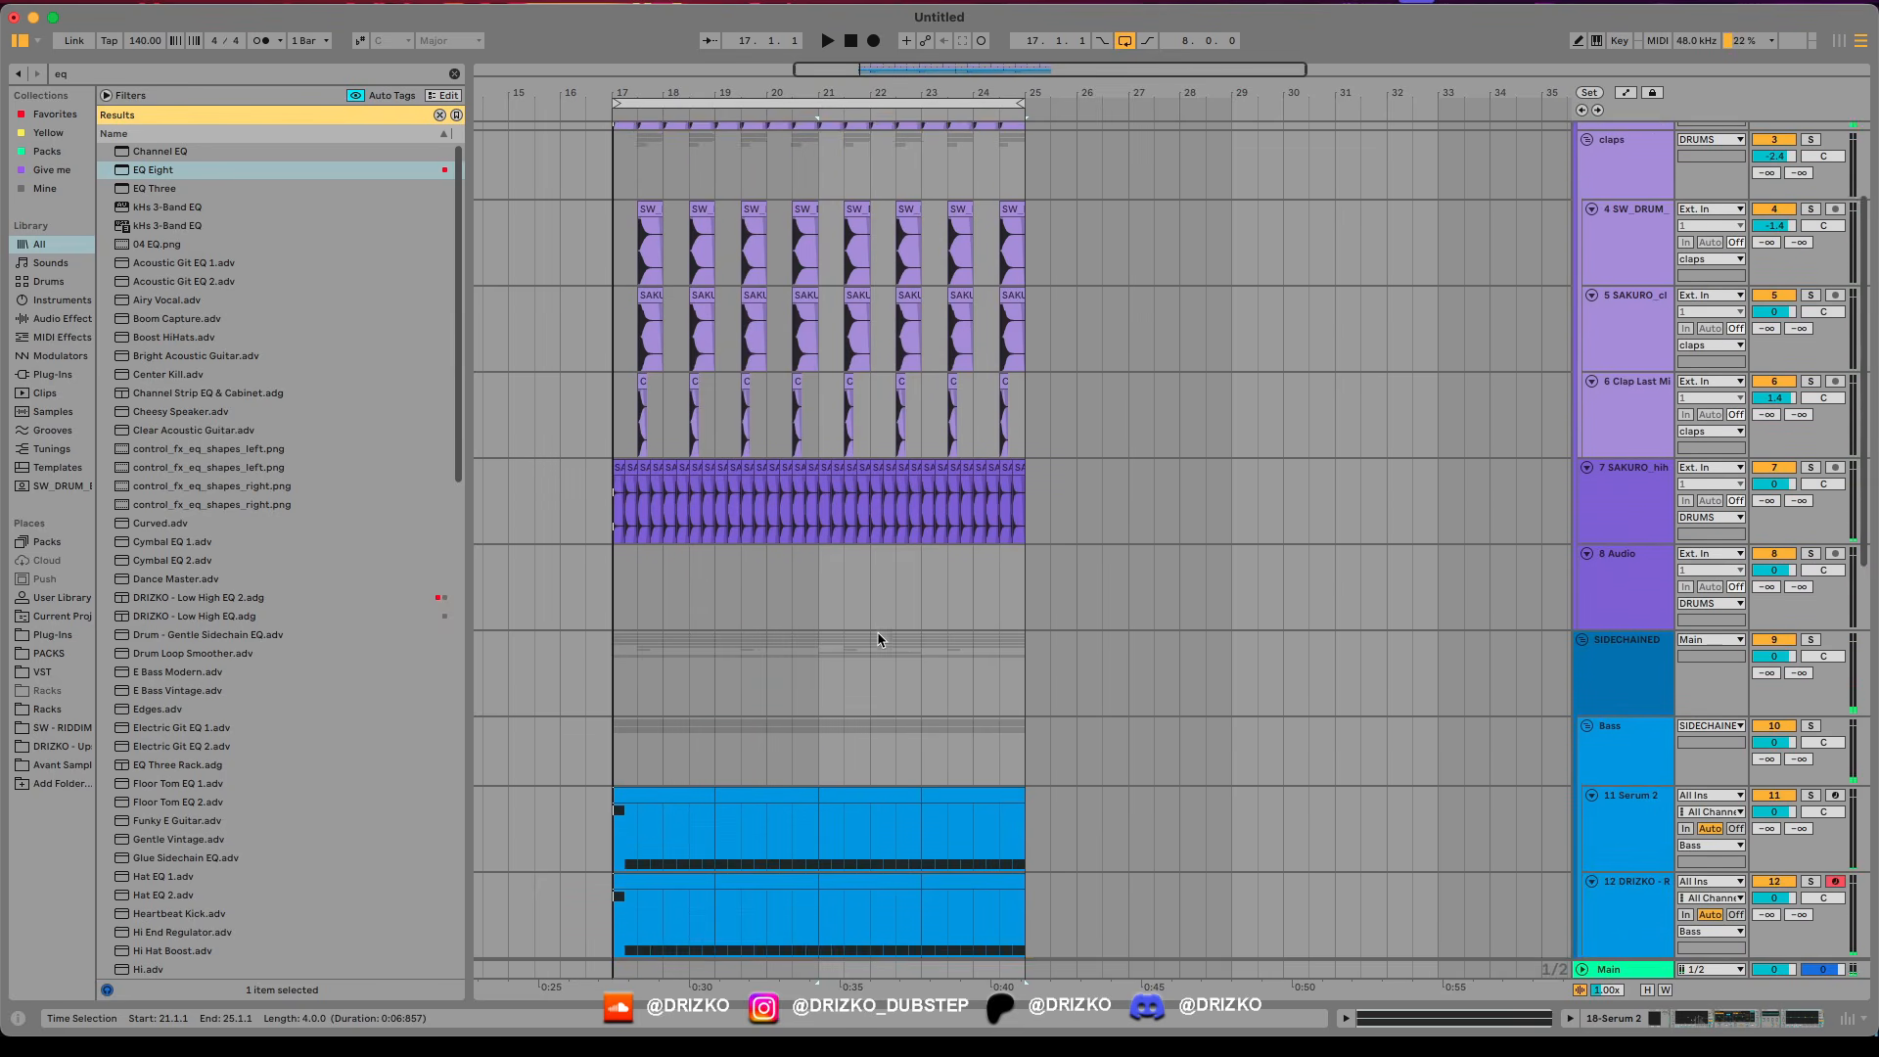
{"action": "scroll", "coordinate": [878, 640], "scroll_direction": "down", "scroll_amount": 3}
{"action": "left_click", "coordinate": [860, 511]}
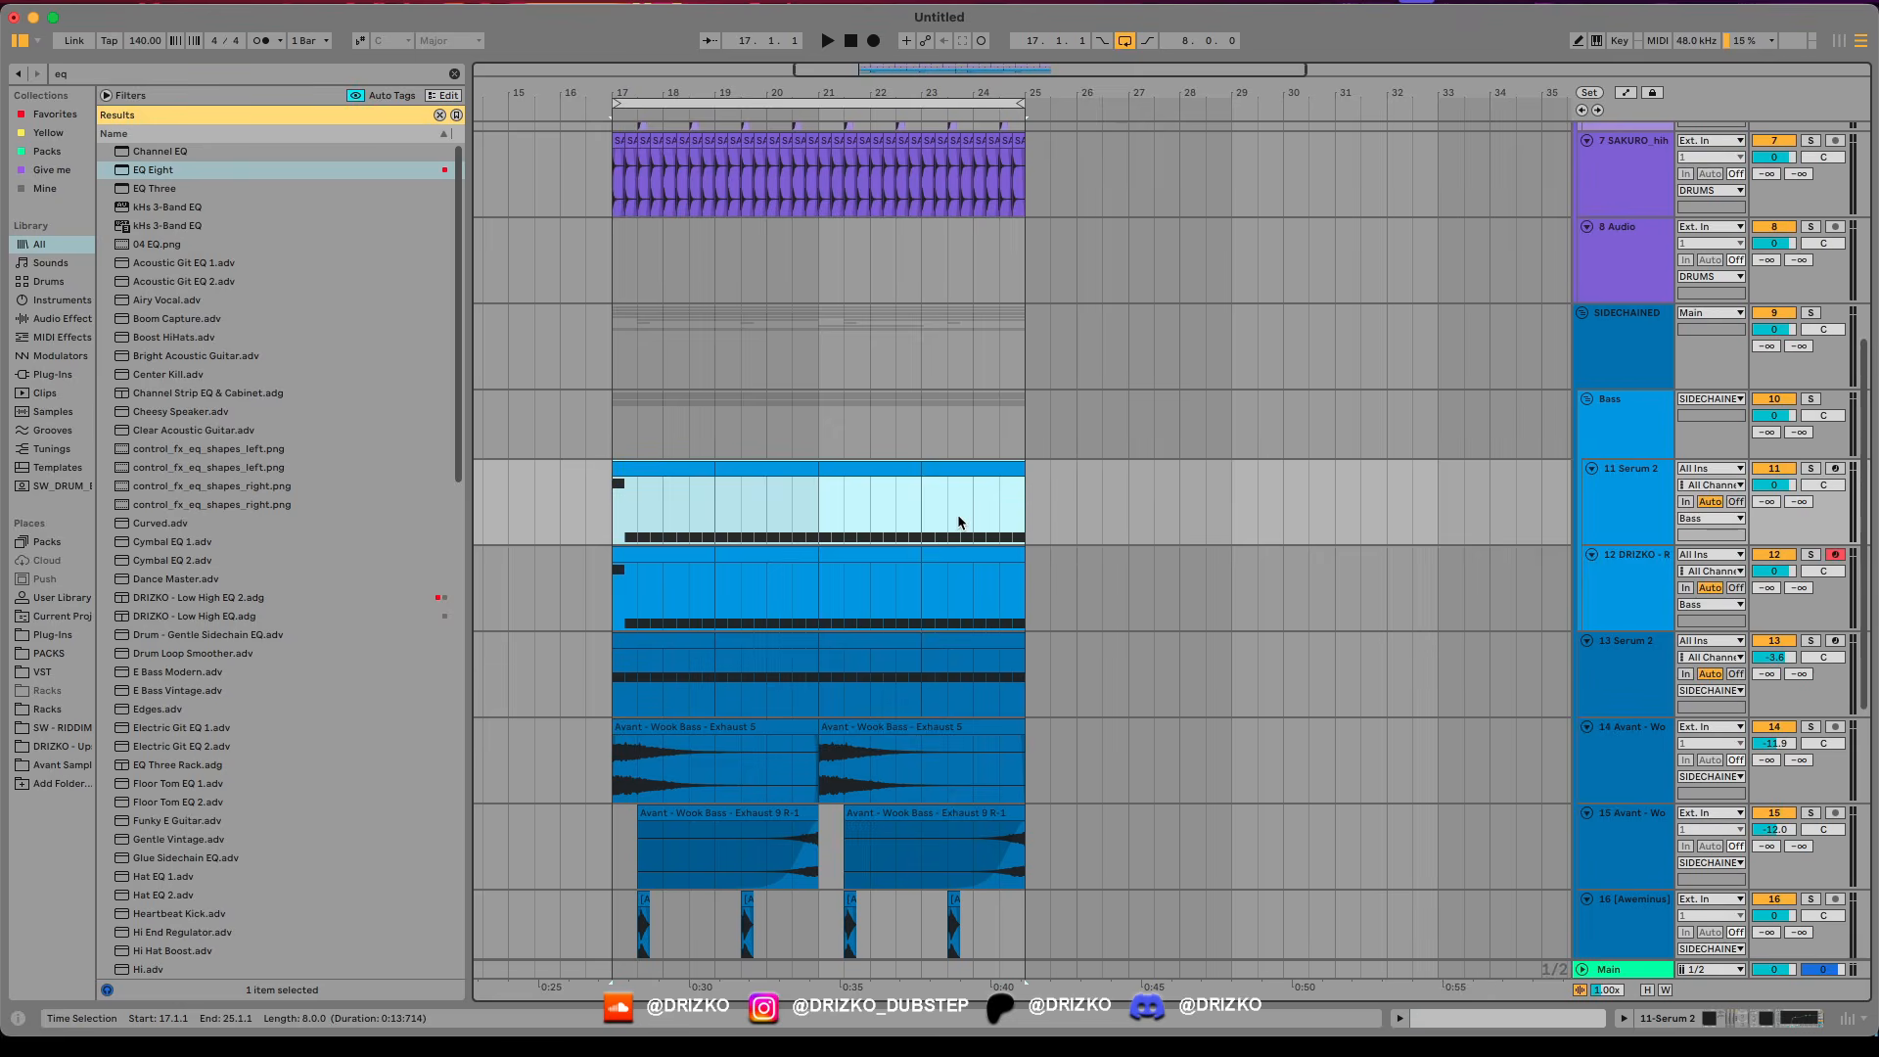
{"action": "key", "text": "super+d"}
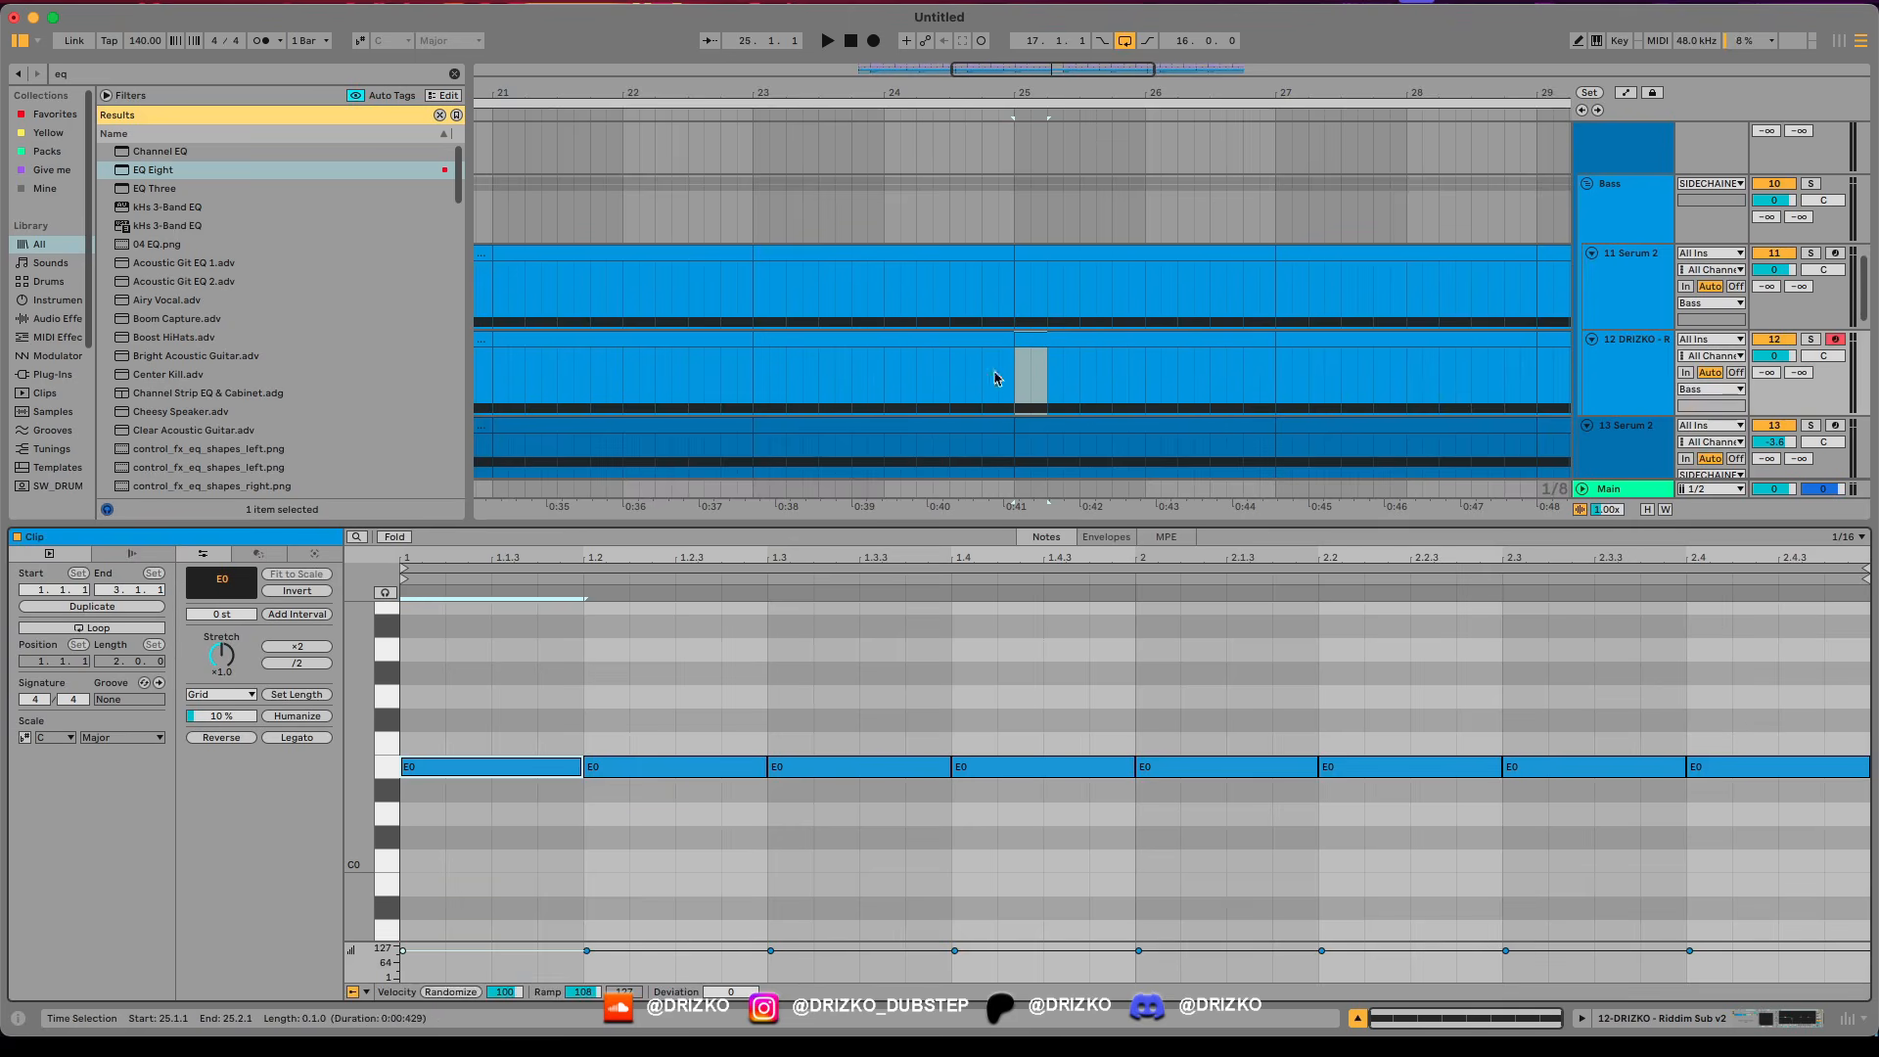
Loop 25.1.1 to 27.1.1 and reshape the Pitch Bend envelope of the first Serum 2 bass clip there with rising and curved segments.
{"action": "left_click", "coordinate": [1099, 252]}
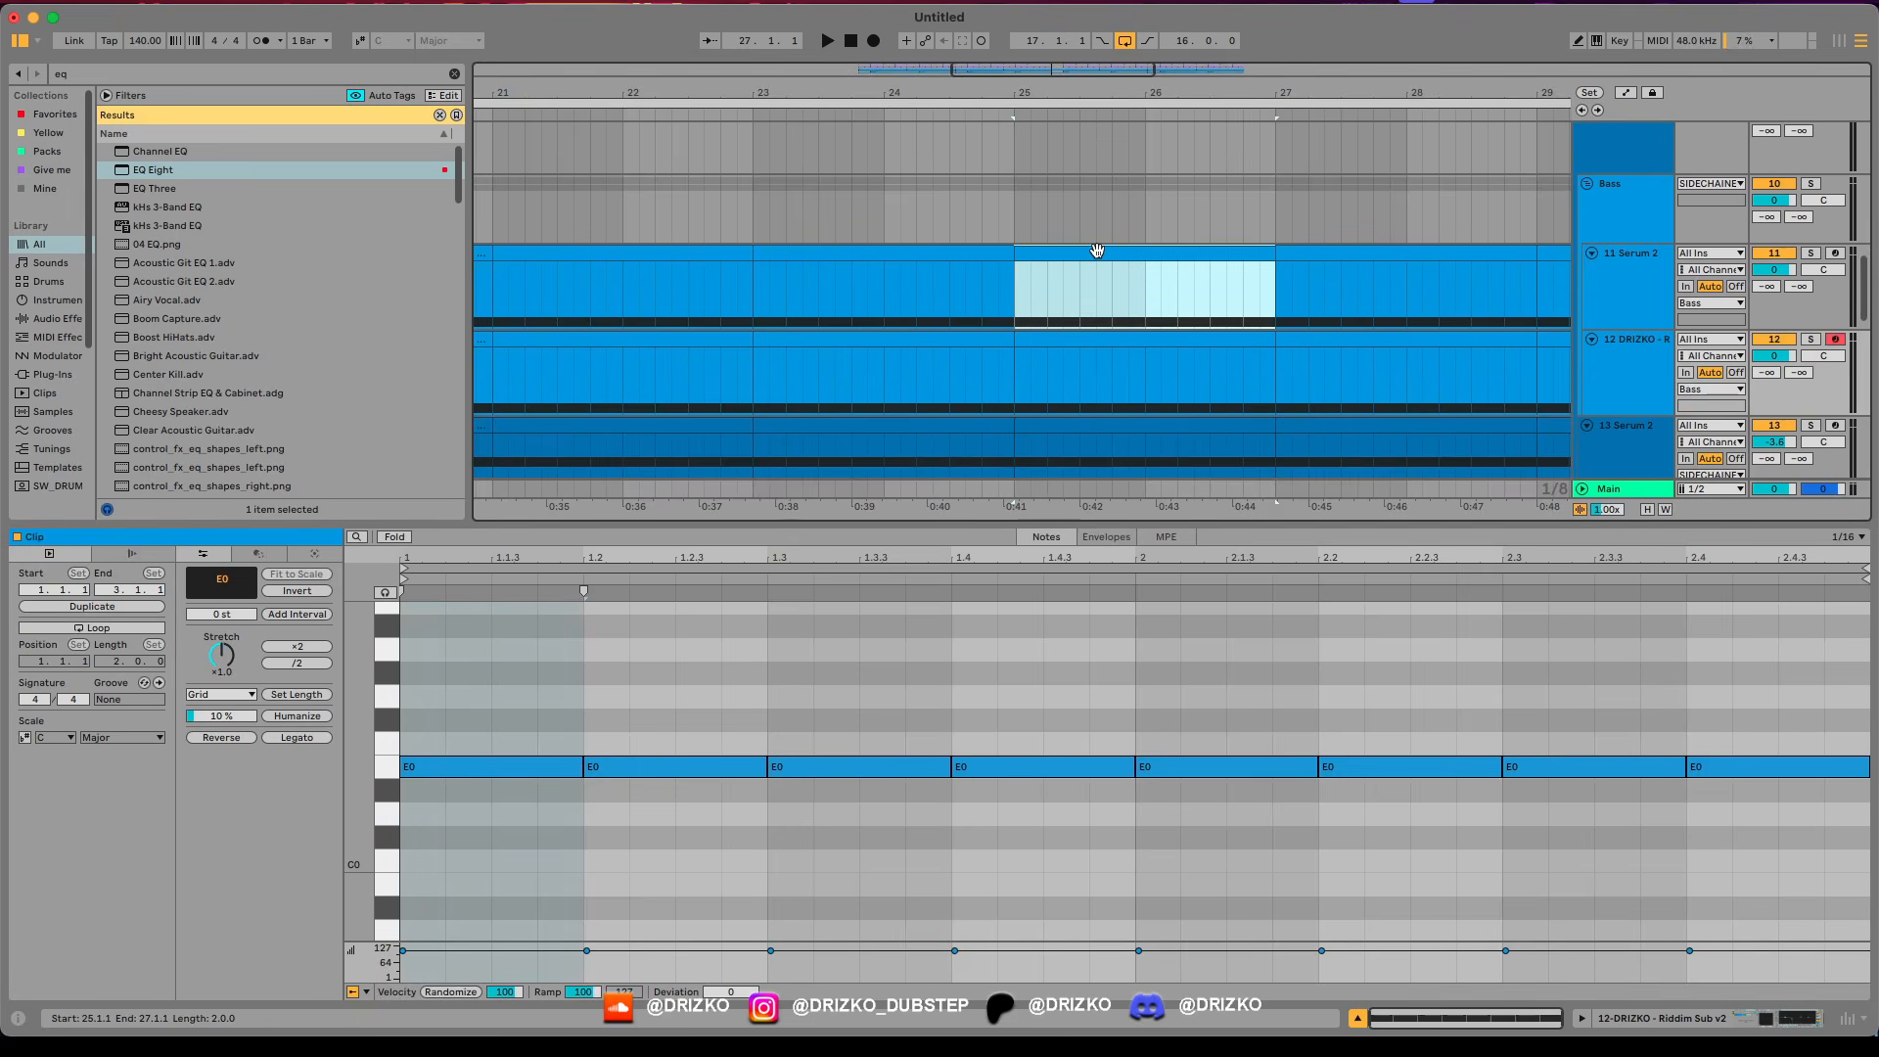
{"action": "left_click", "coordinate": [1107, 537]}
{"action": "key", "text": "super+l"}
{"action": "key", "text": "space"}
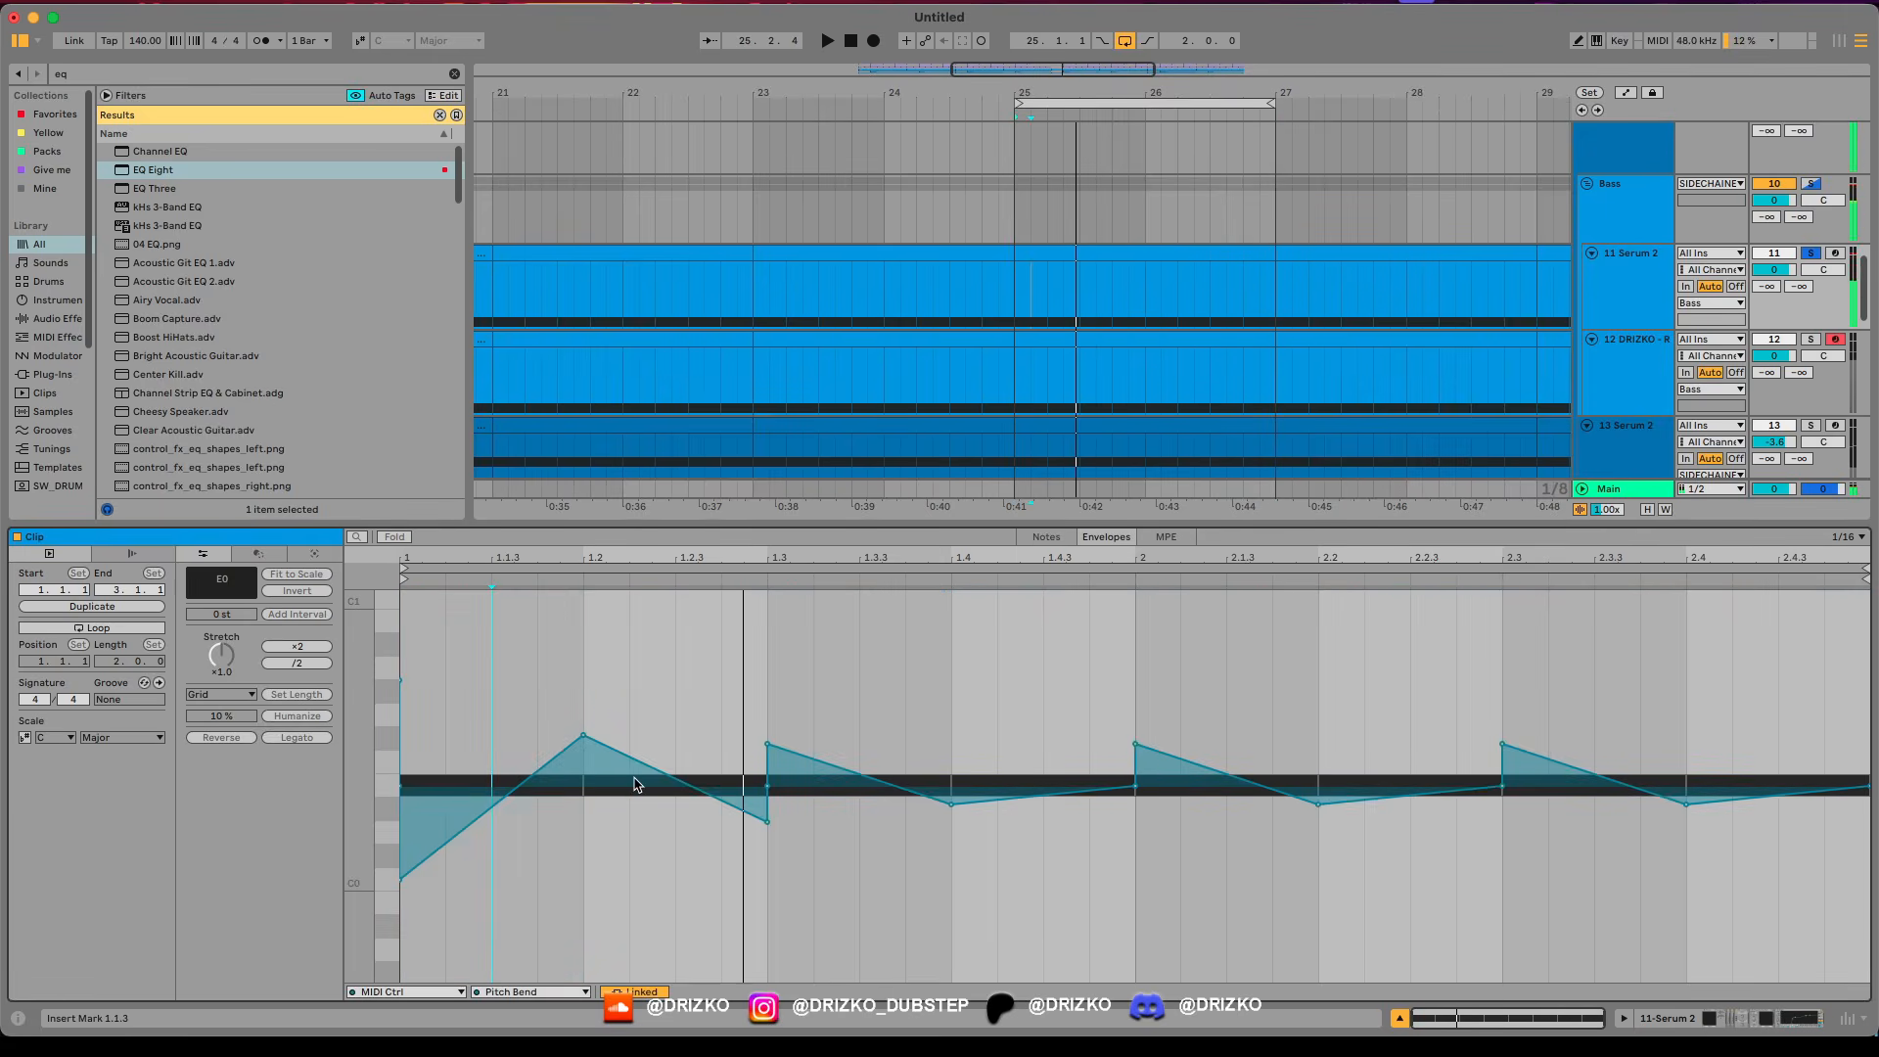
{"action": "left_click_drag", "start_coordinate": [583, 735], "coordinate": [768, 735]}
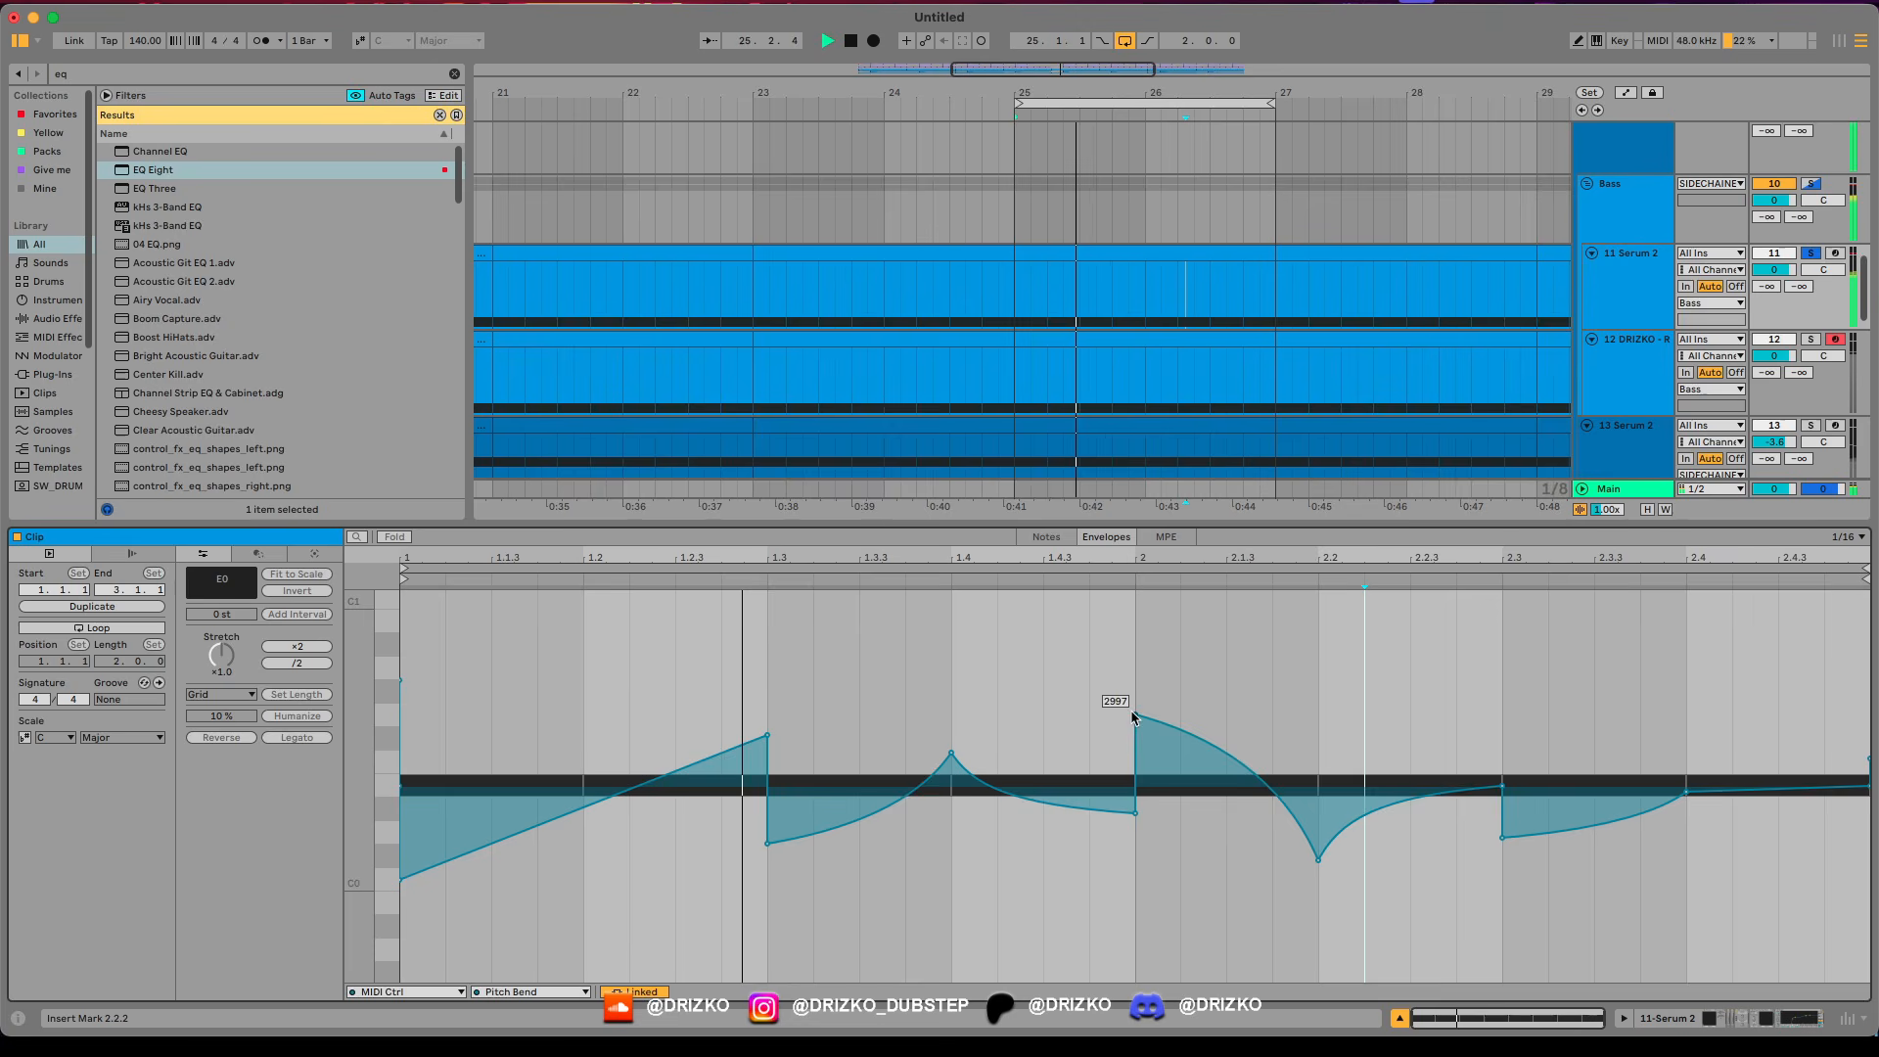
{"action": "left_click_drag", "start_coordinate": [1136, 715], "coordinate": [1133, 748]}
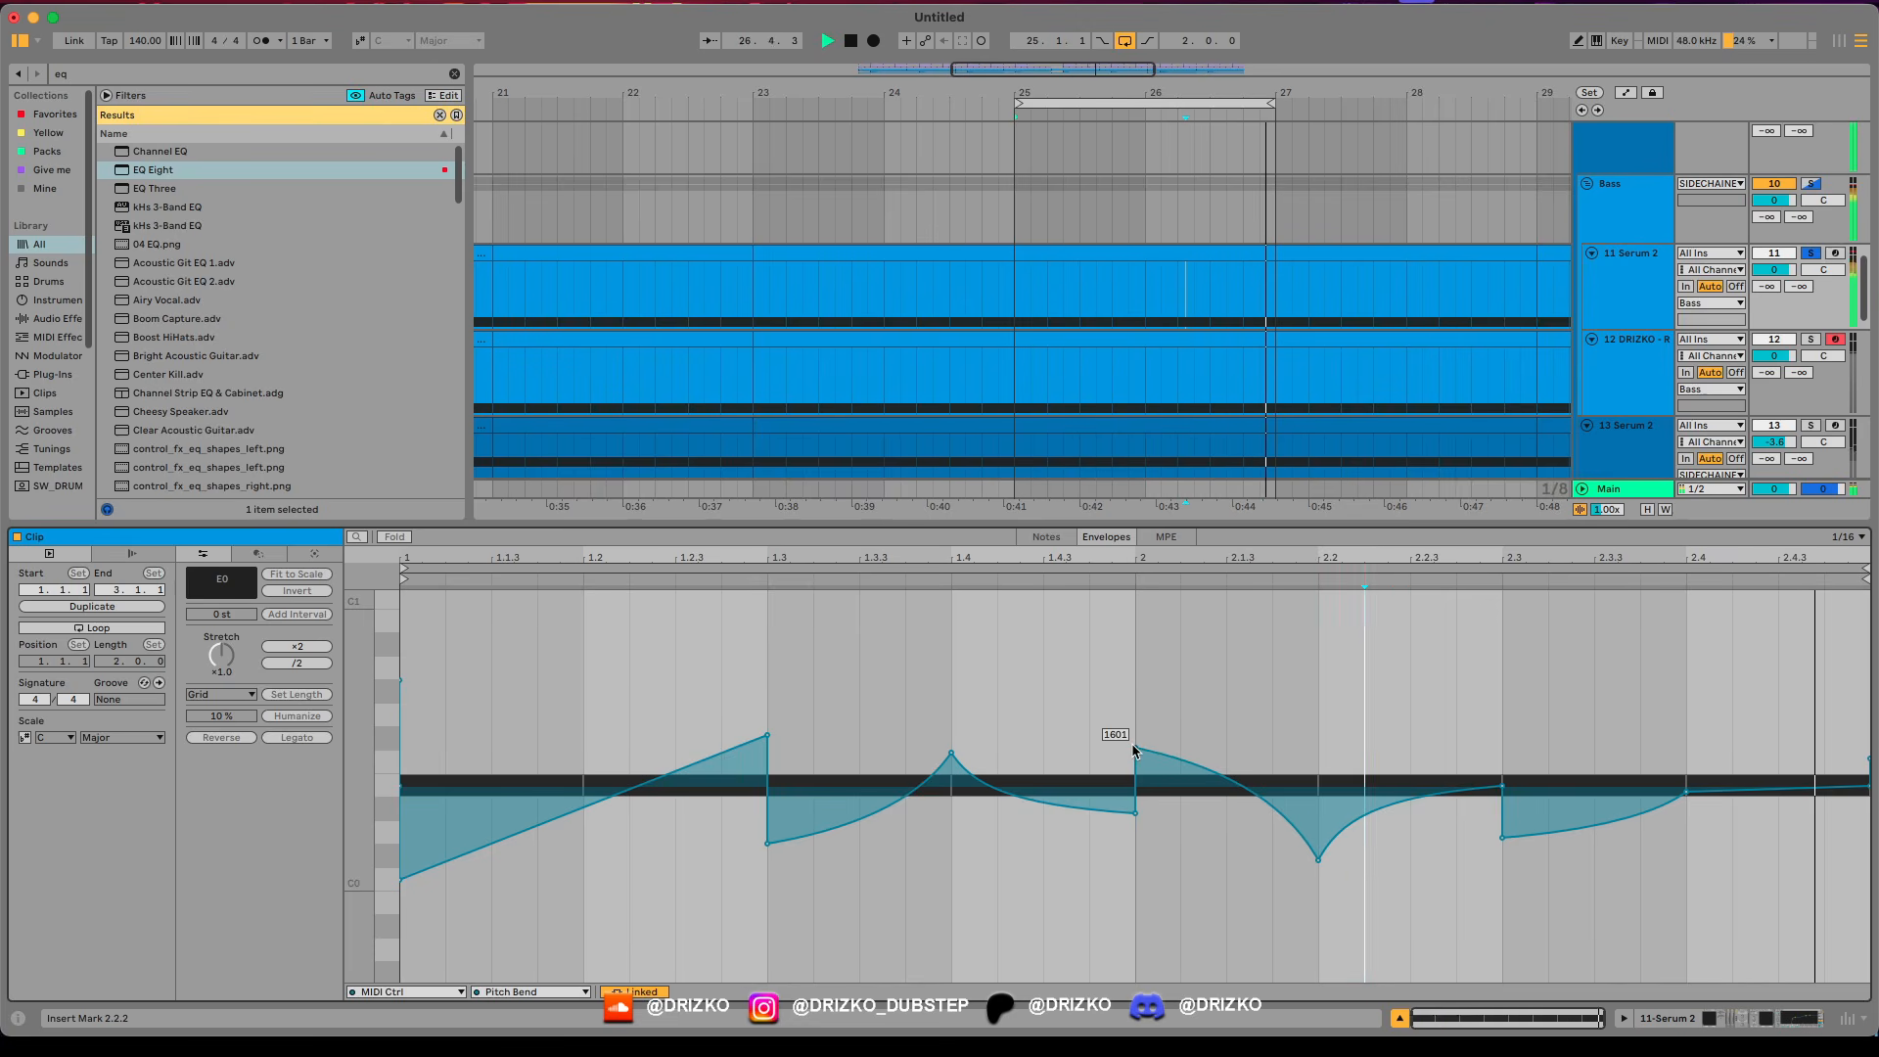
{"action": "key", "text": "space"}
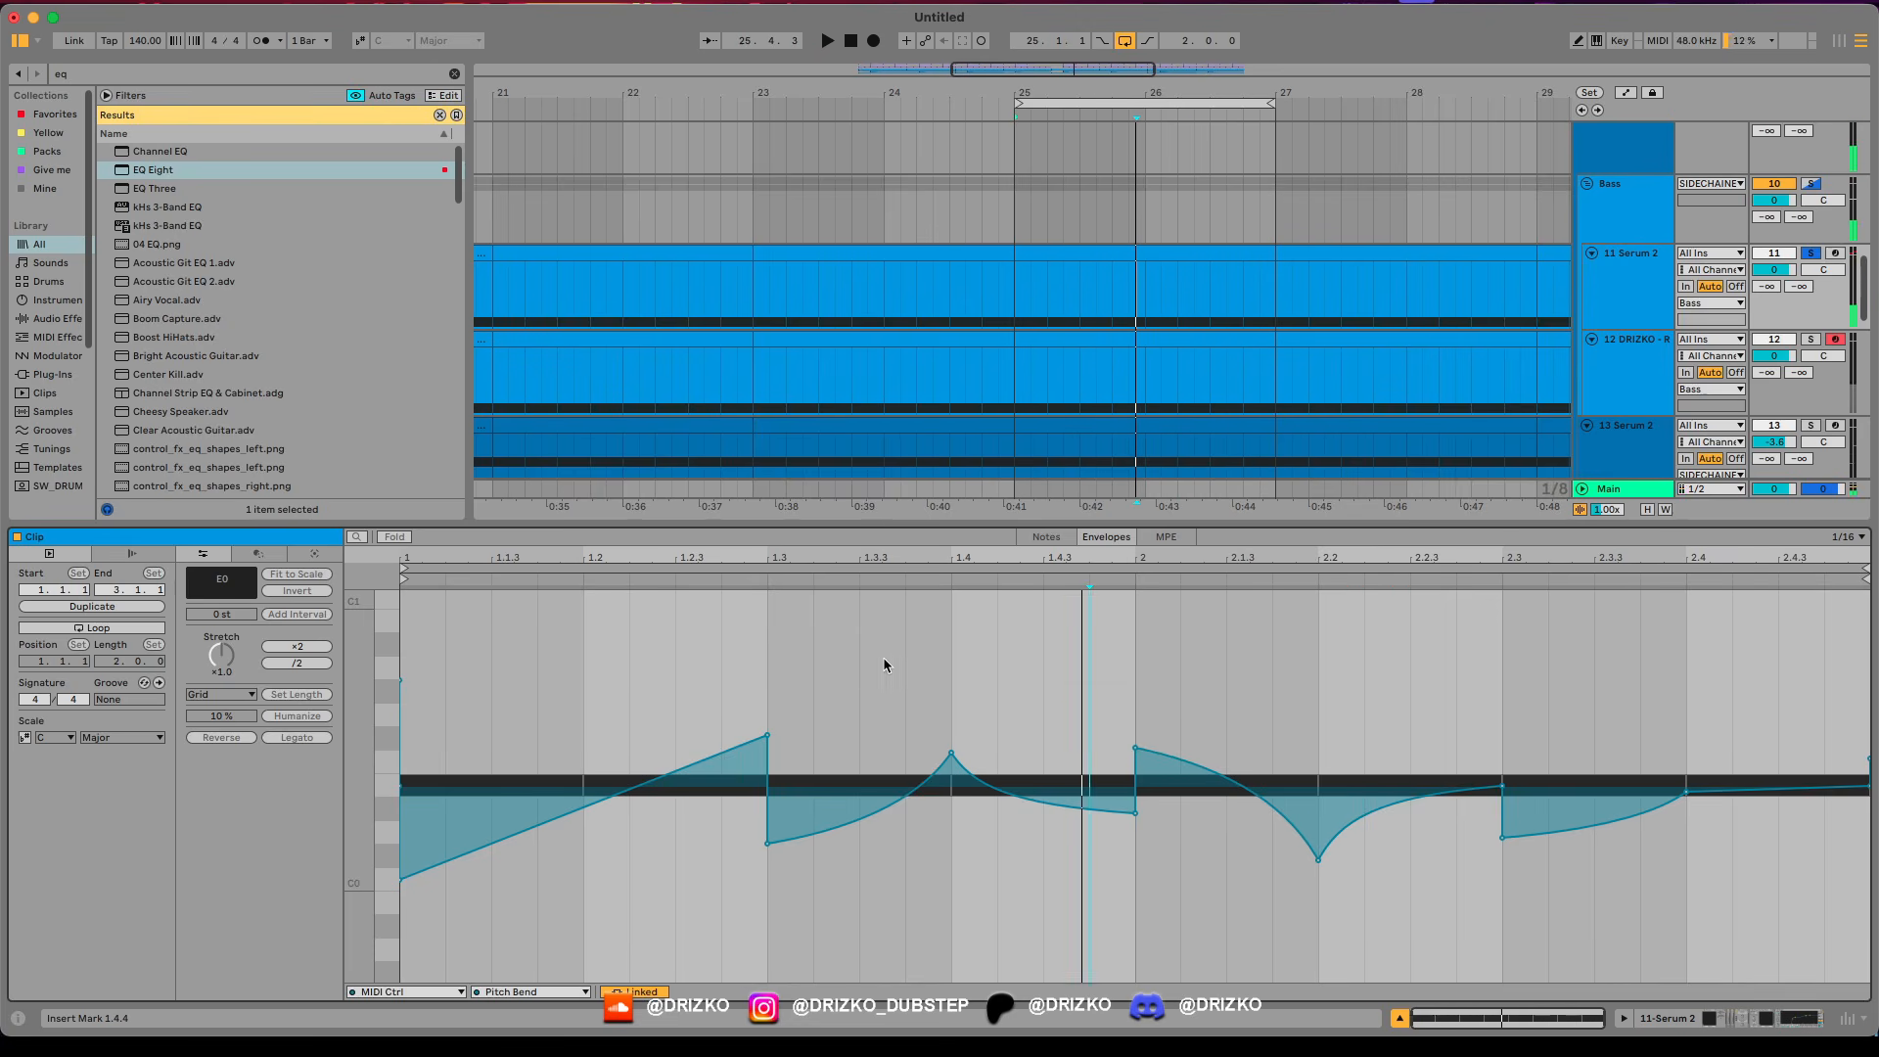
Open the clip envelopes of the DRIZKO Riddim Sub clip at 25.1.1 and play the looped section.
{"action": "left_click", "coordinate": [1160, 294]}
{"action": "left_click", "coordinate": [1122, 342]}
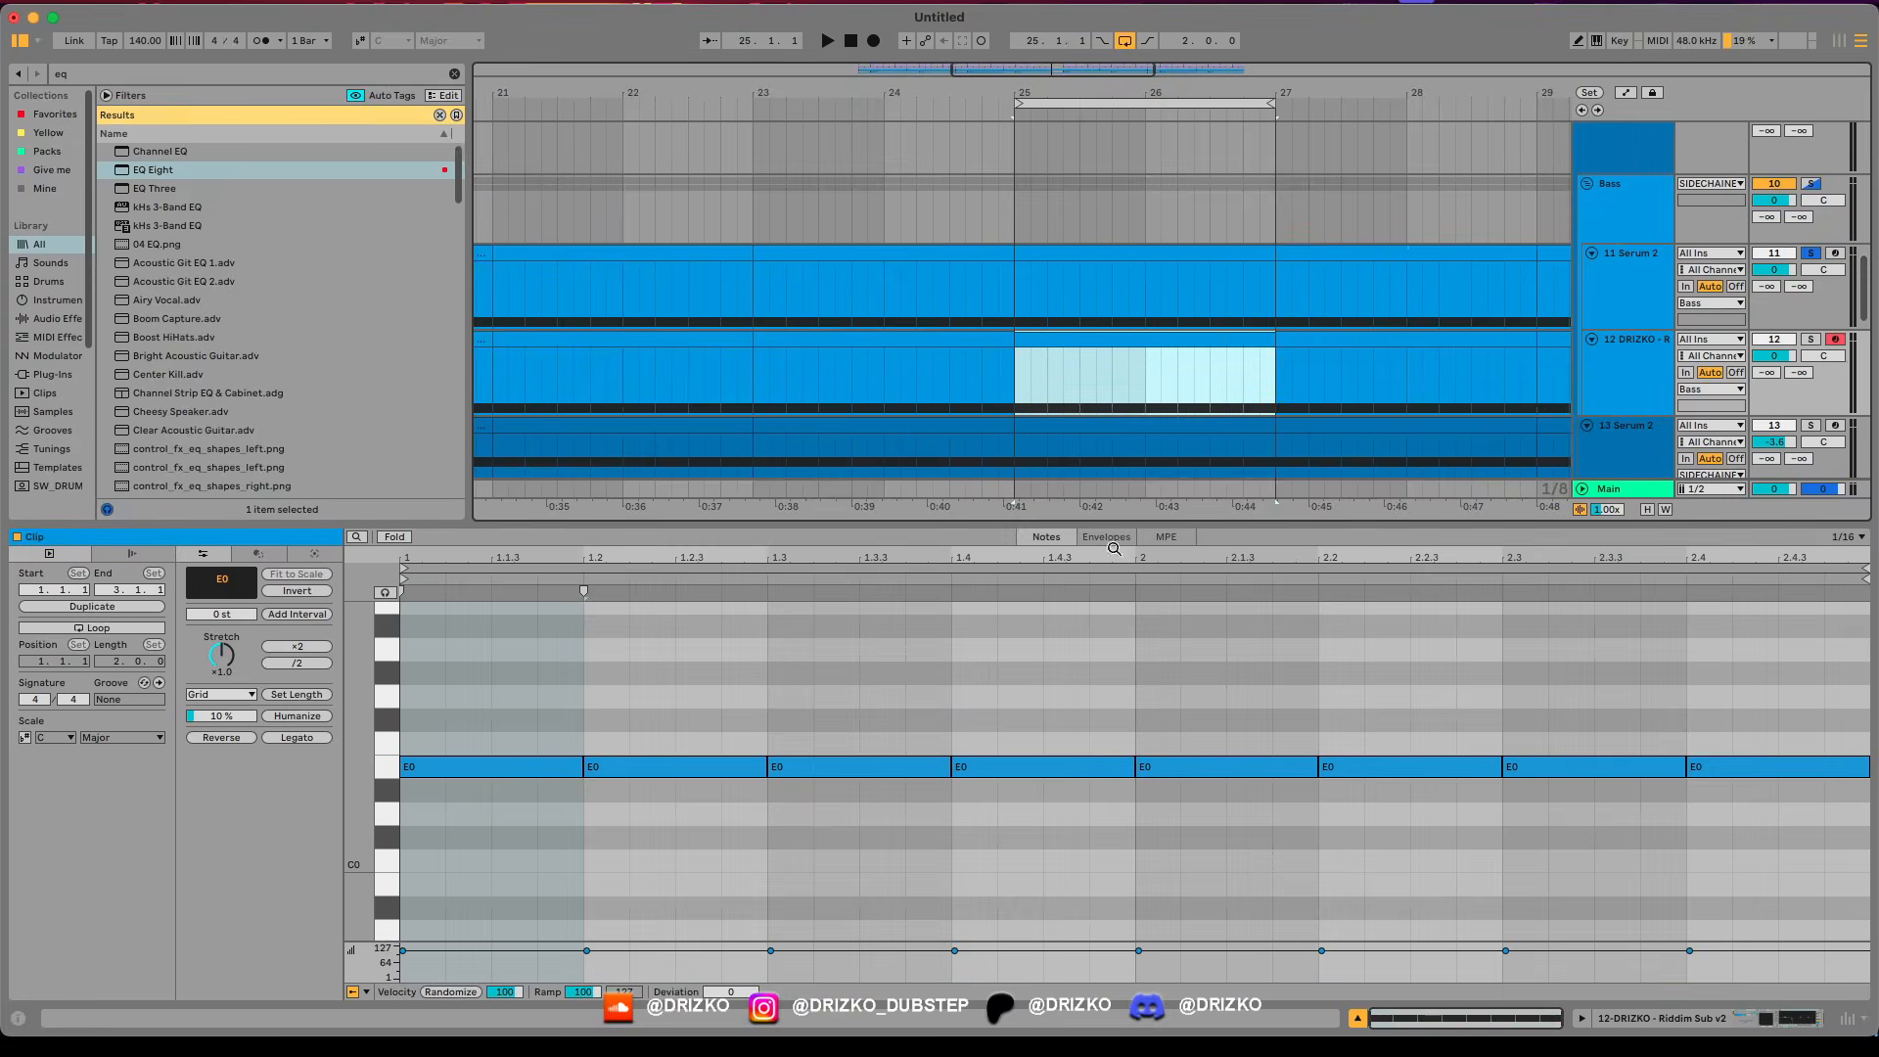
{"action": "left_click", "coordinate": [574, 722]}
{"action": "key", "text": "space"}
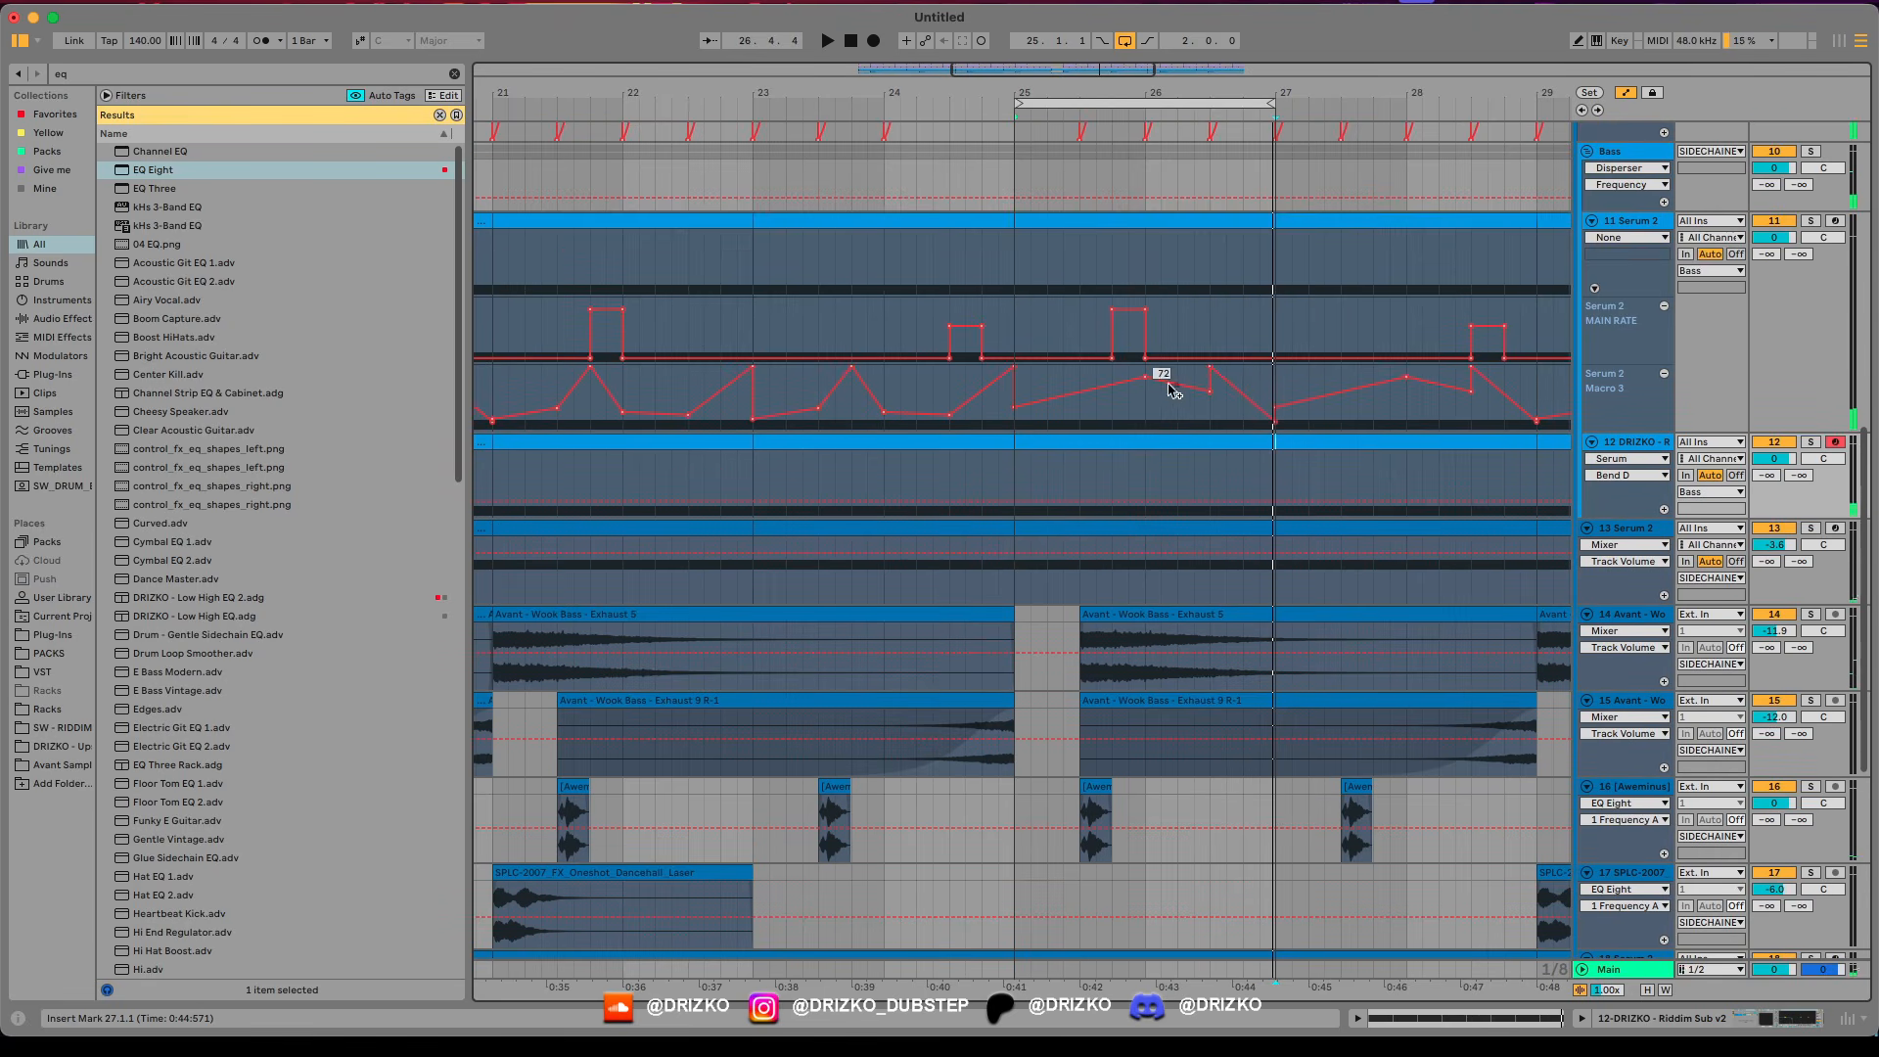
Duplicate the half-bar Macro 3 automation from 25.1.1 repeatedly and shape it into regular peaks up to 27.1.1.
{"action": "scroll", "coordinate": [1174, 418], "scroll_direction": "up", "scroll_amount": 3}
{"action": "left_click_drag", "start_coordinate": [1125, 378], "coordinate": [1024, 378]}
{"action": "left_click_drag", "start_coordinate": [1024, 401], "coordinate": [926, 408]}
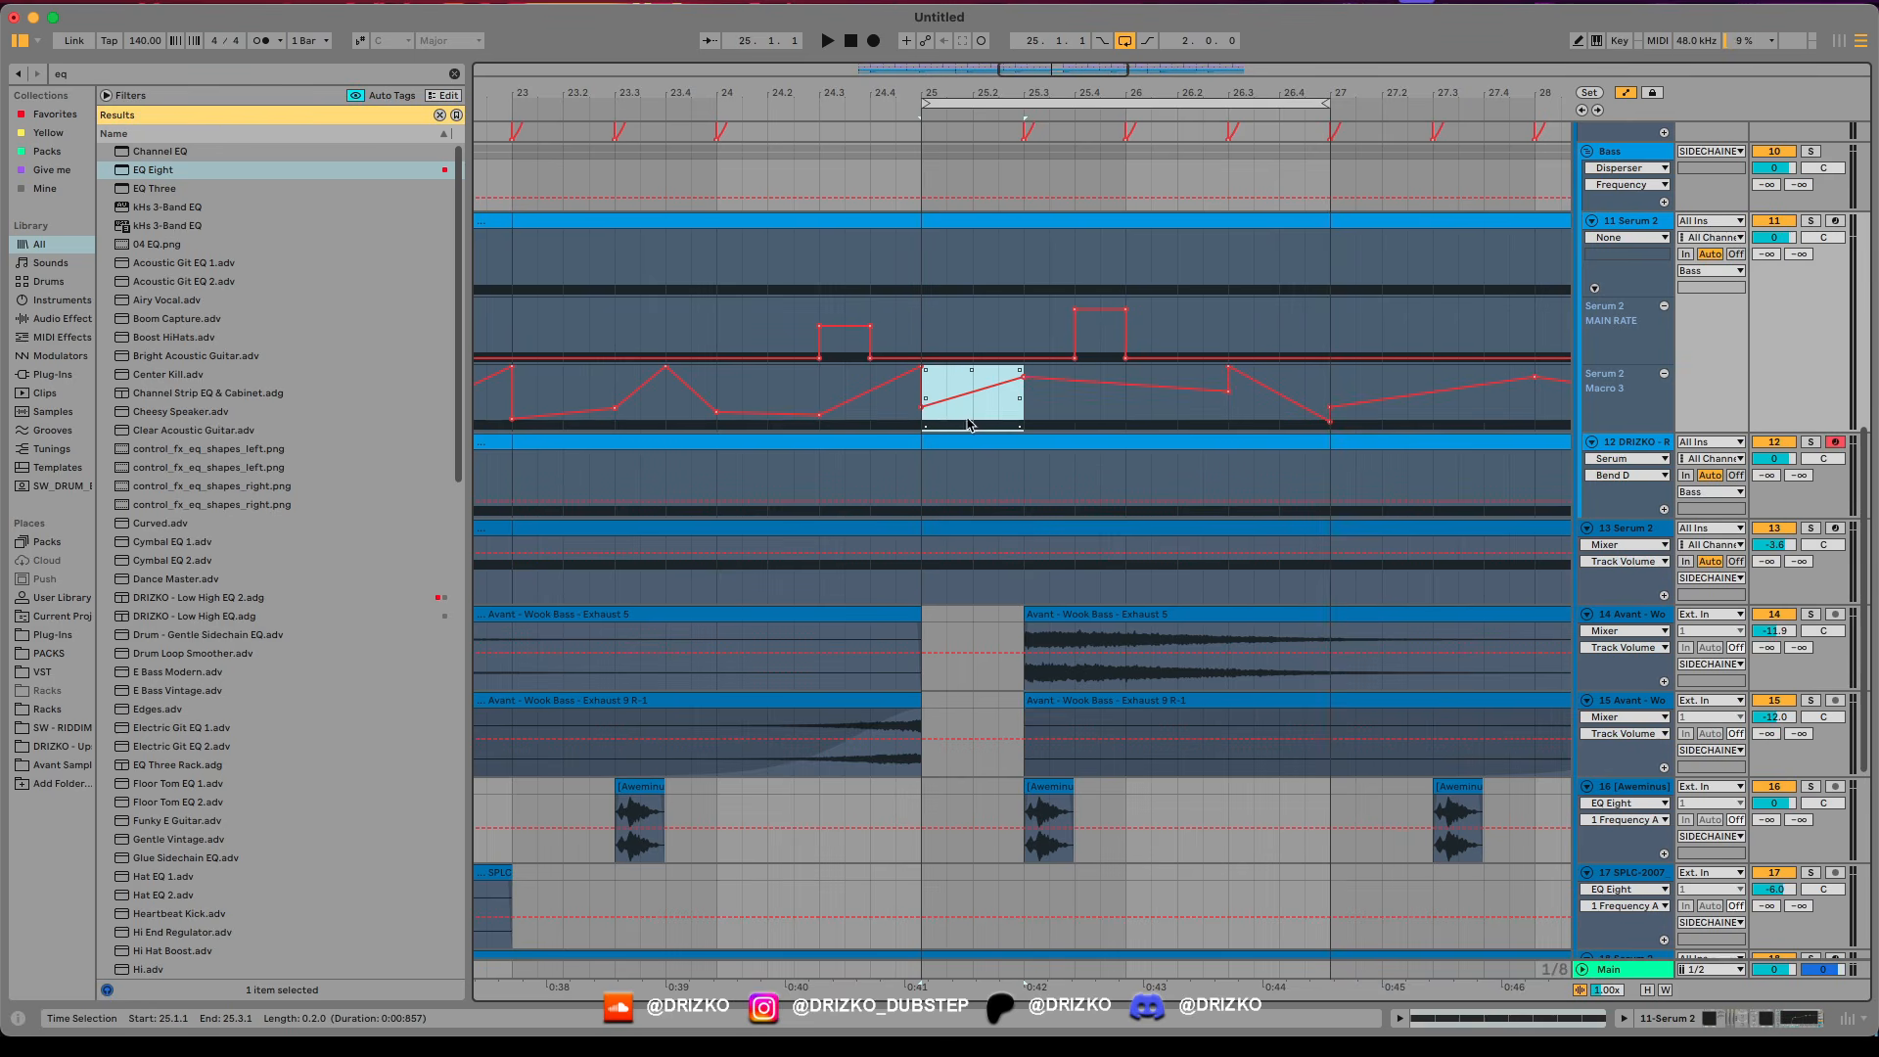
{"action": "key", "text": "super+d"}
{"action": "key", "text": "super+d"}
{"action": "key", "text": "super+d"}
{"action": "scroll", "coordinate": [984, 404], "scroll_direction": "down", "scroll_amount": 3}
{"action": "key", "text": "super+d"}
{"action": "key", "text": "space"}
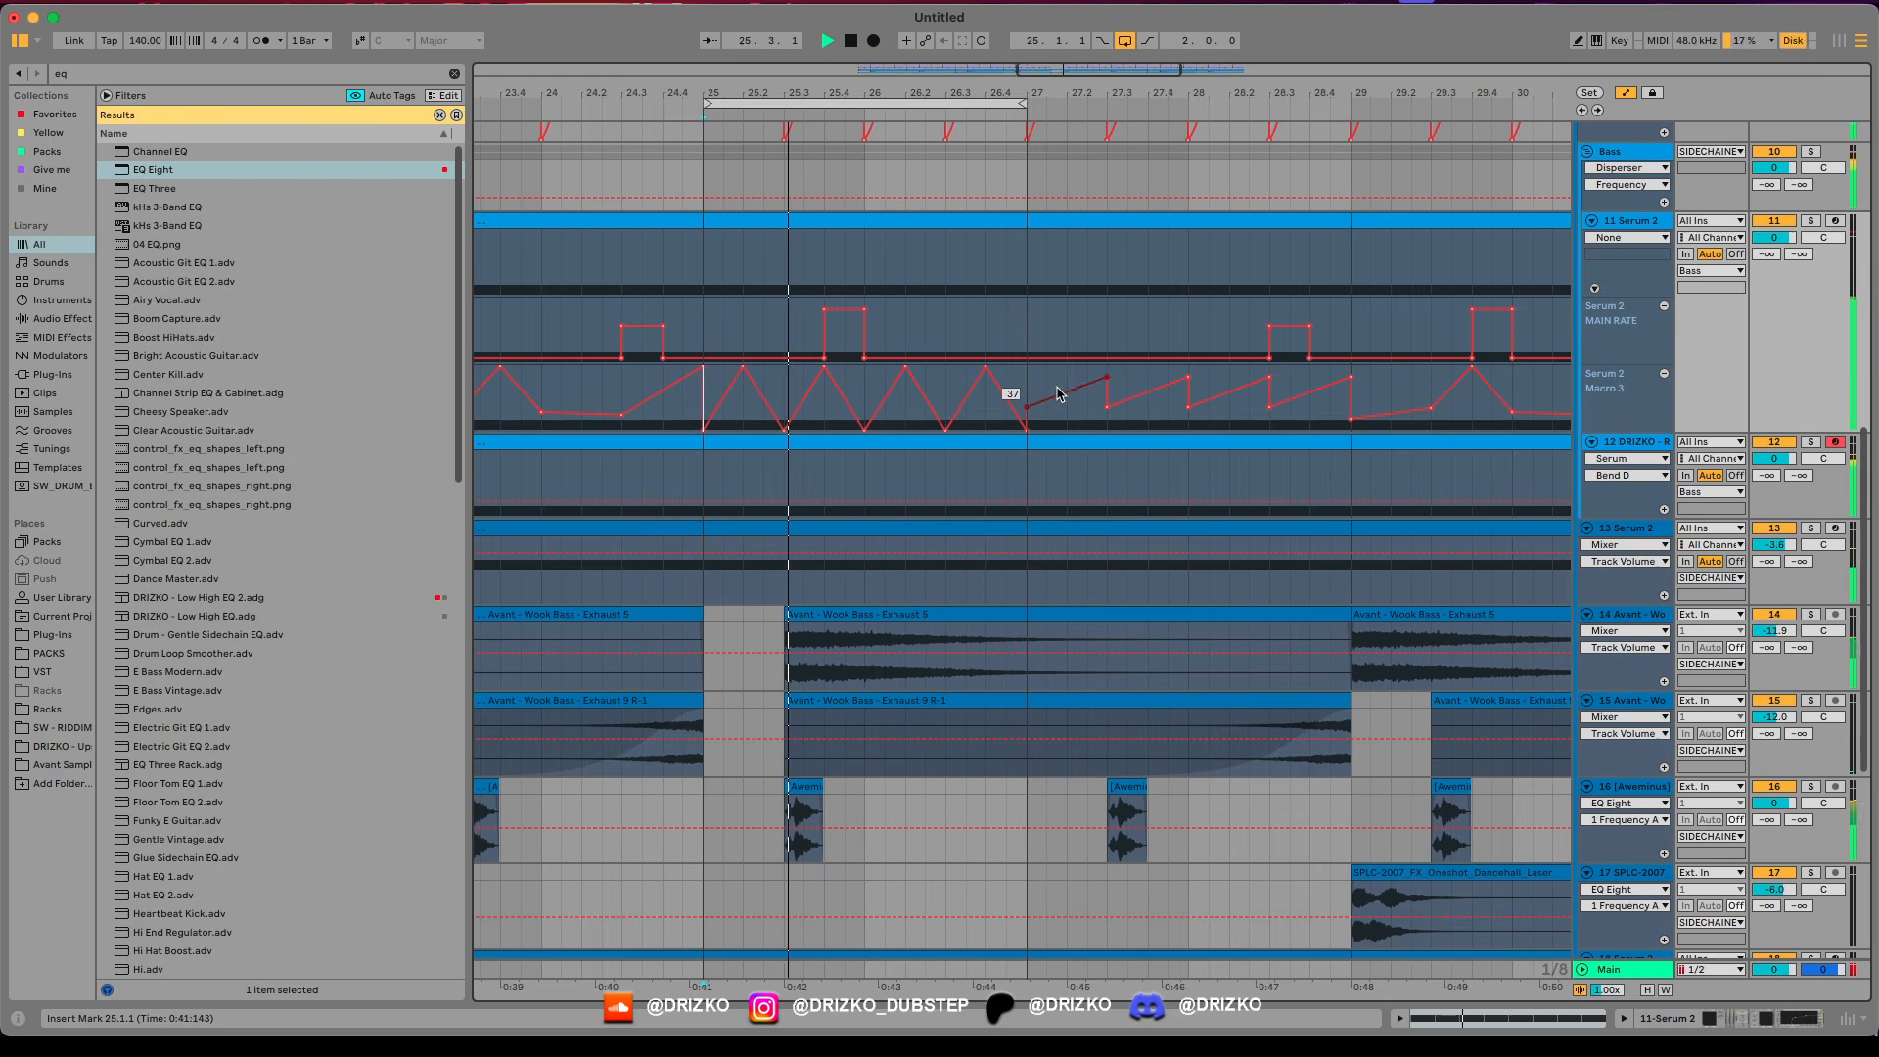
Duplicate the two-bar Macro 3 automation from 25.1.1 to 27.1.1 directly after itself and extend the loop to 29.1.1.
{"action": "left_click_drag", "start_coordinate": [1027, 385], "coordinate": [707, 376]}
{"action": "key", "text": "space"}
{"action": "key", "text": "super+d"}
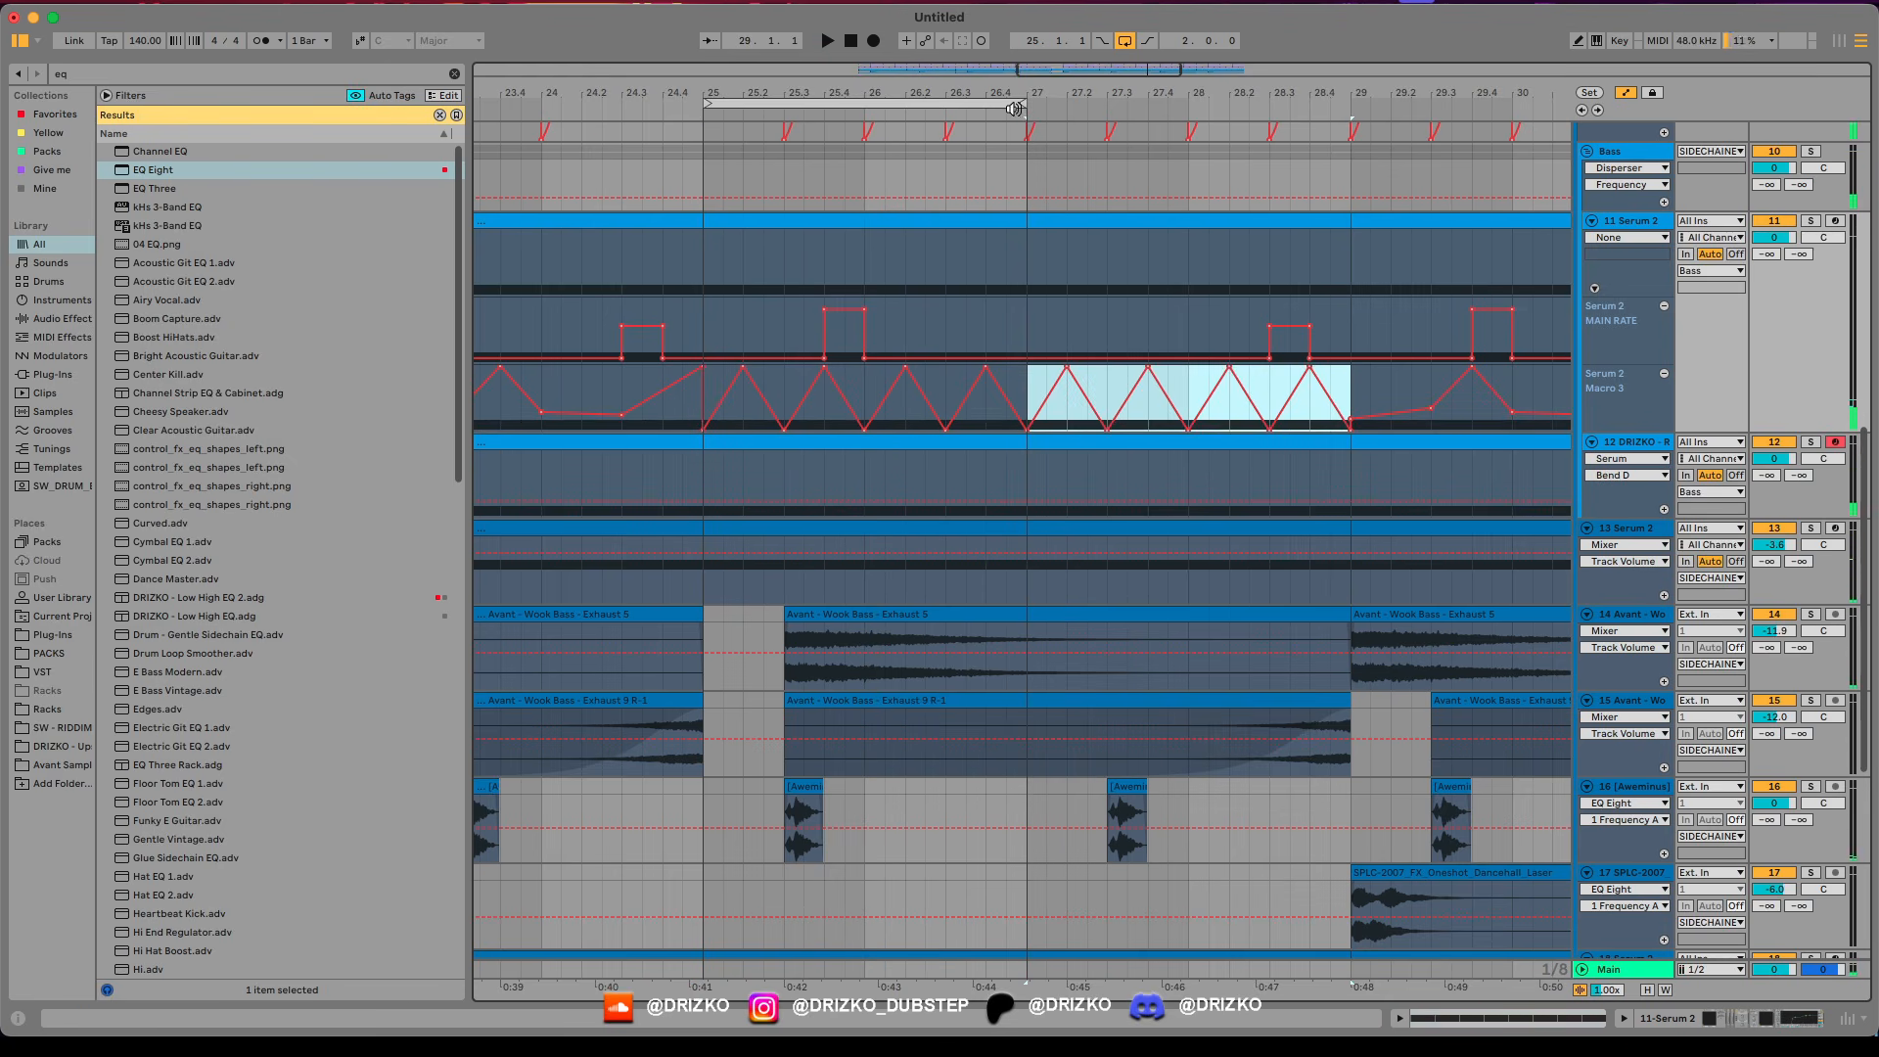
{"action": "left_click_drag", "start_coordinate": [1021, 104], "coordinate": [1348, 104]}
{"action": "key", "text": "z"}
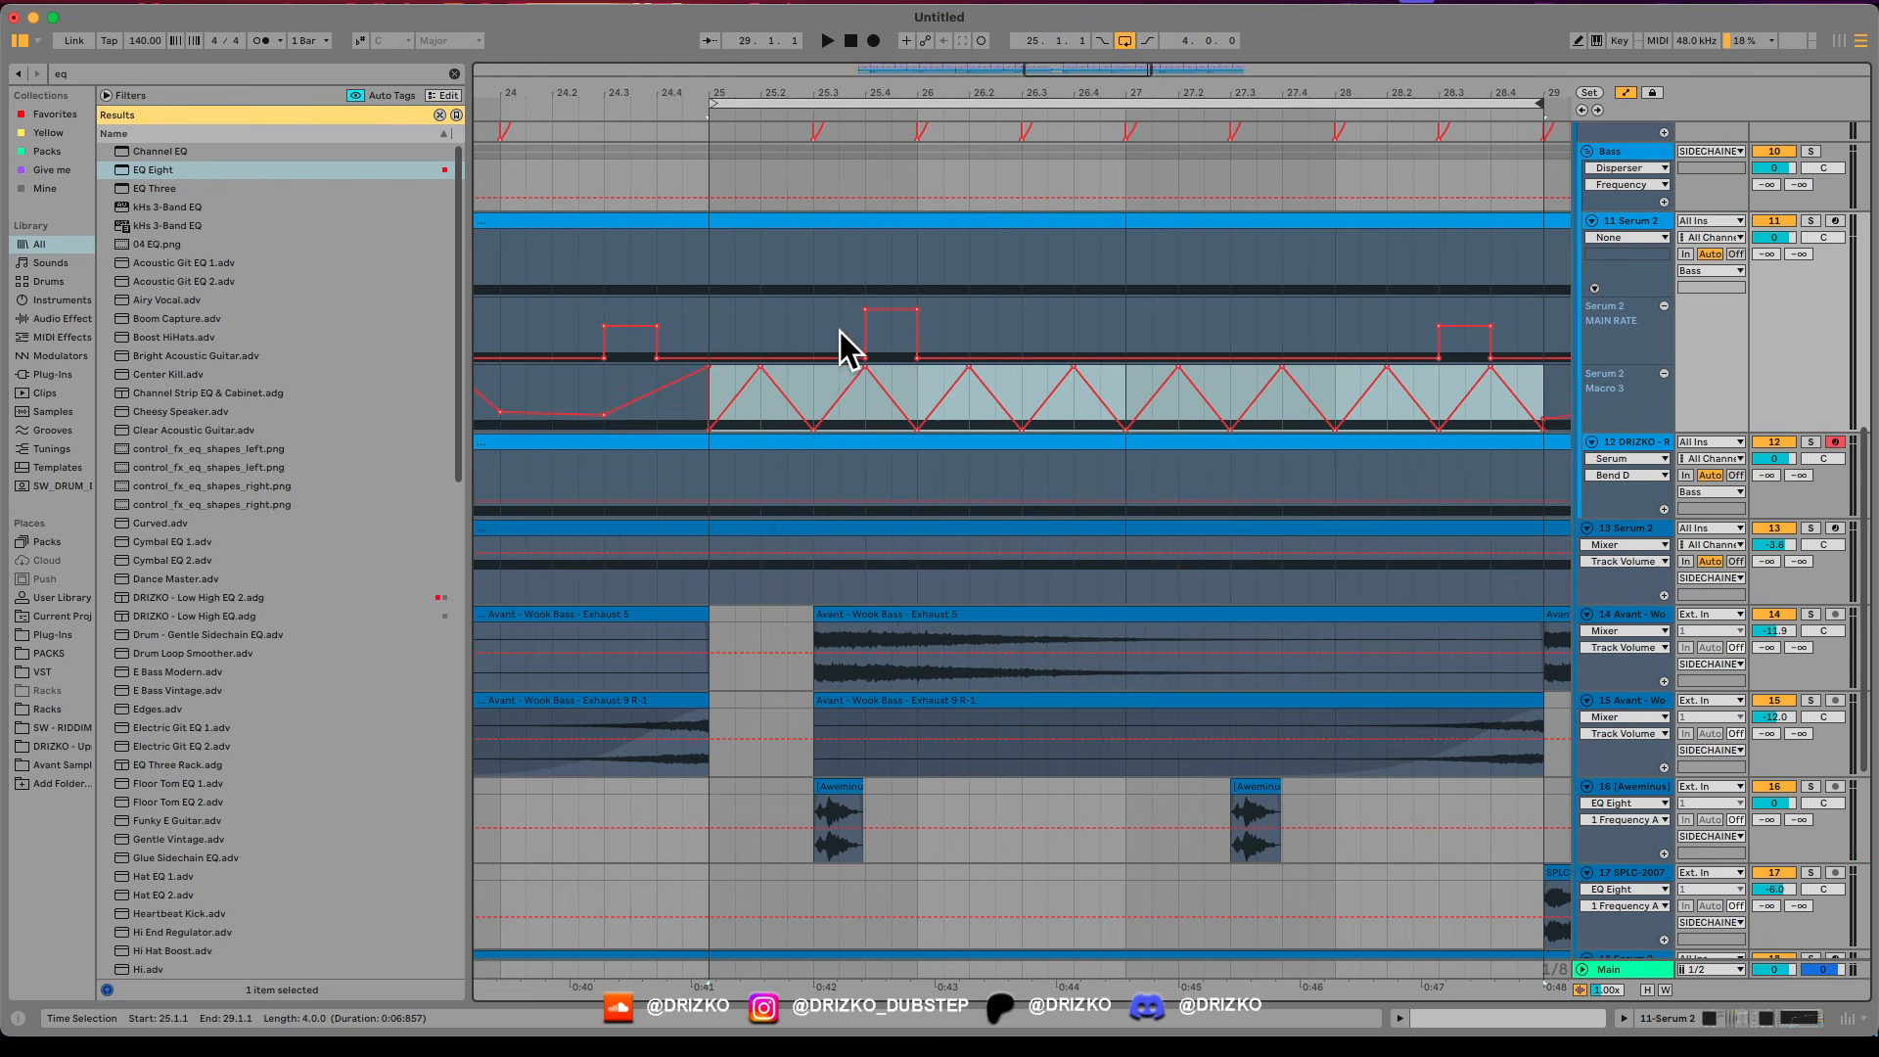
Build stepped MAIN RATE automation for the Serum 2 bass between 25.1.1 and 29.1.1 during loop playback.
{"action": "key", "text": "space"}
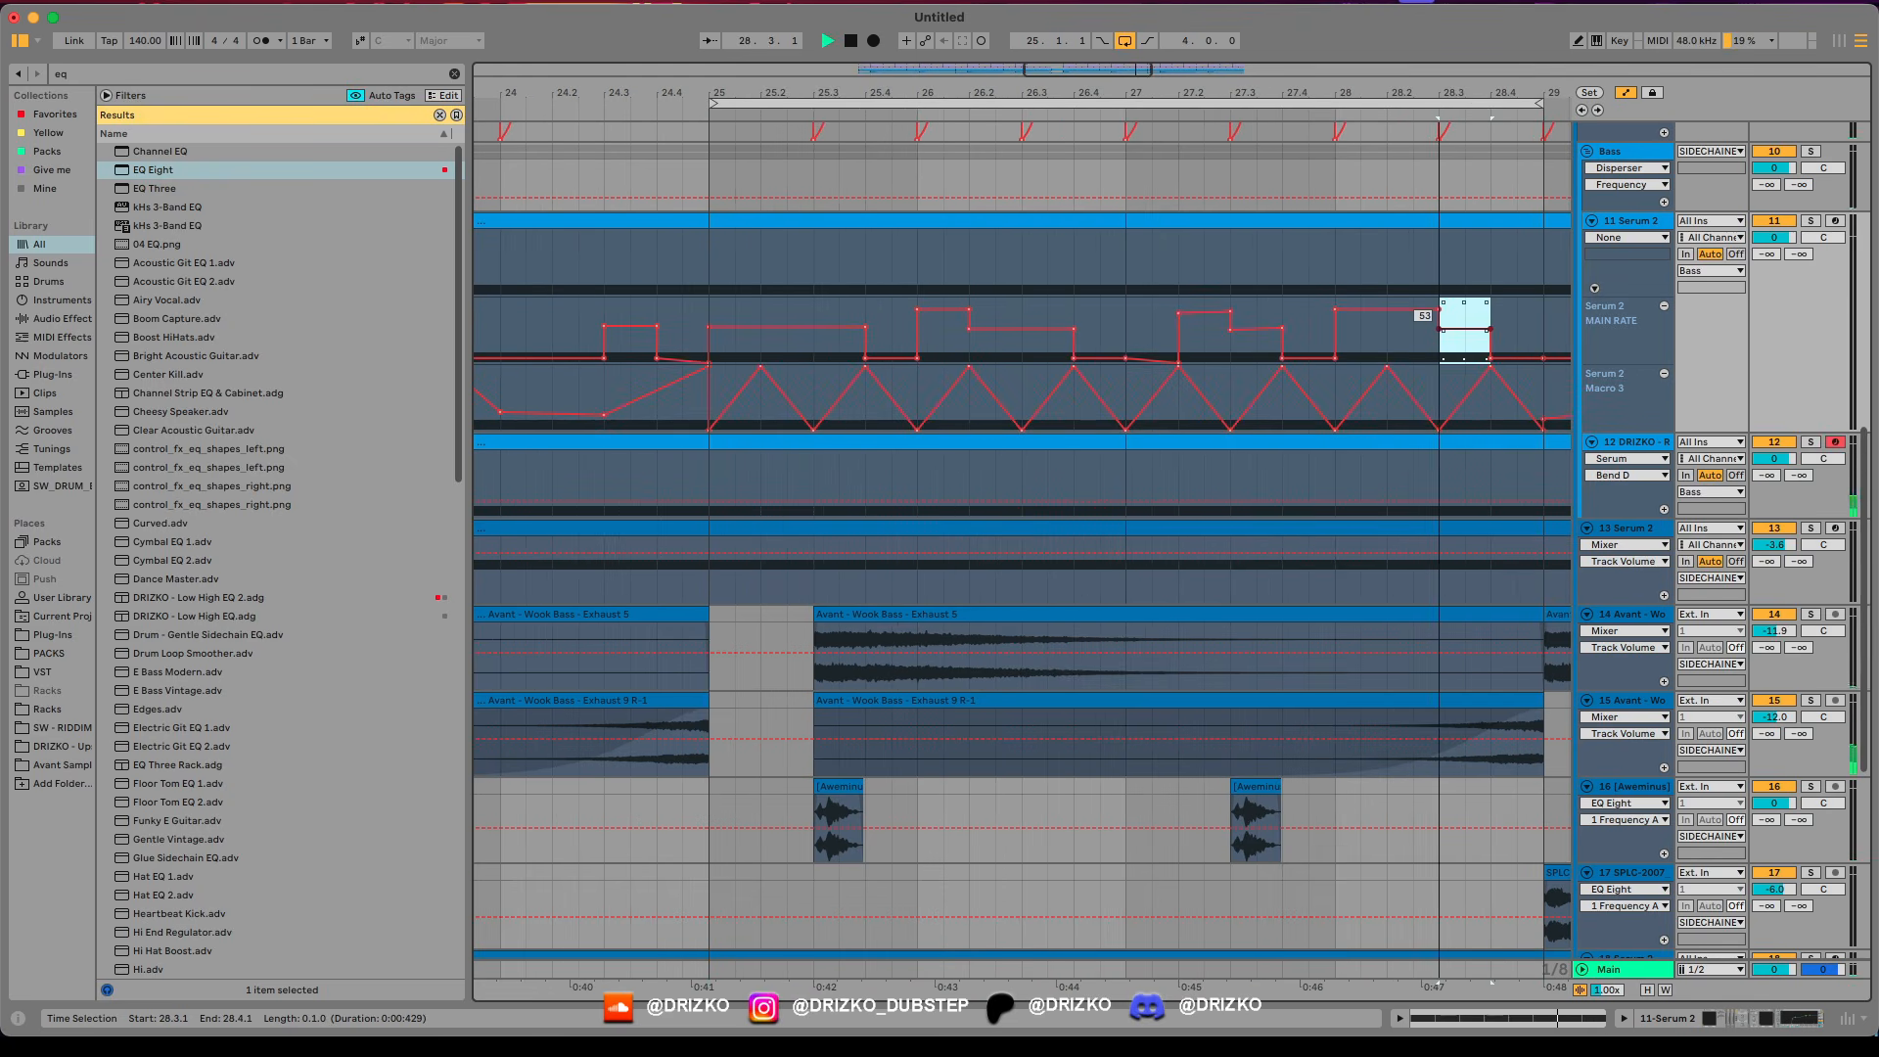
{"action": "scroll", "coordinate": [734, 275], "scroll_direction": "down", "scroll_amount": 2}
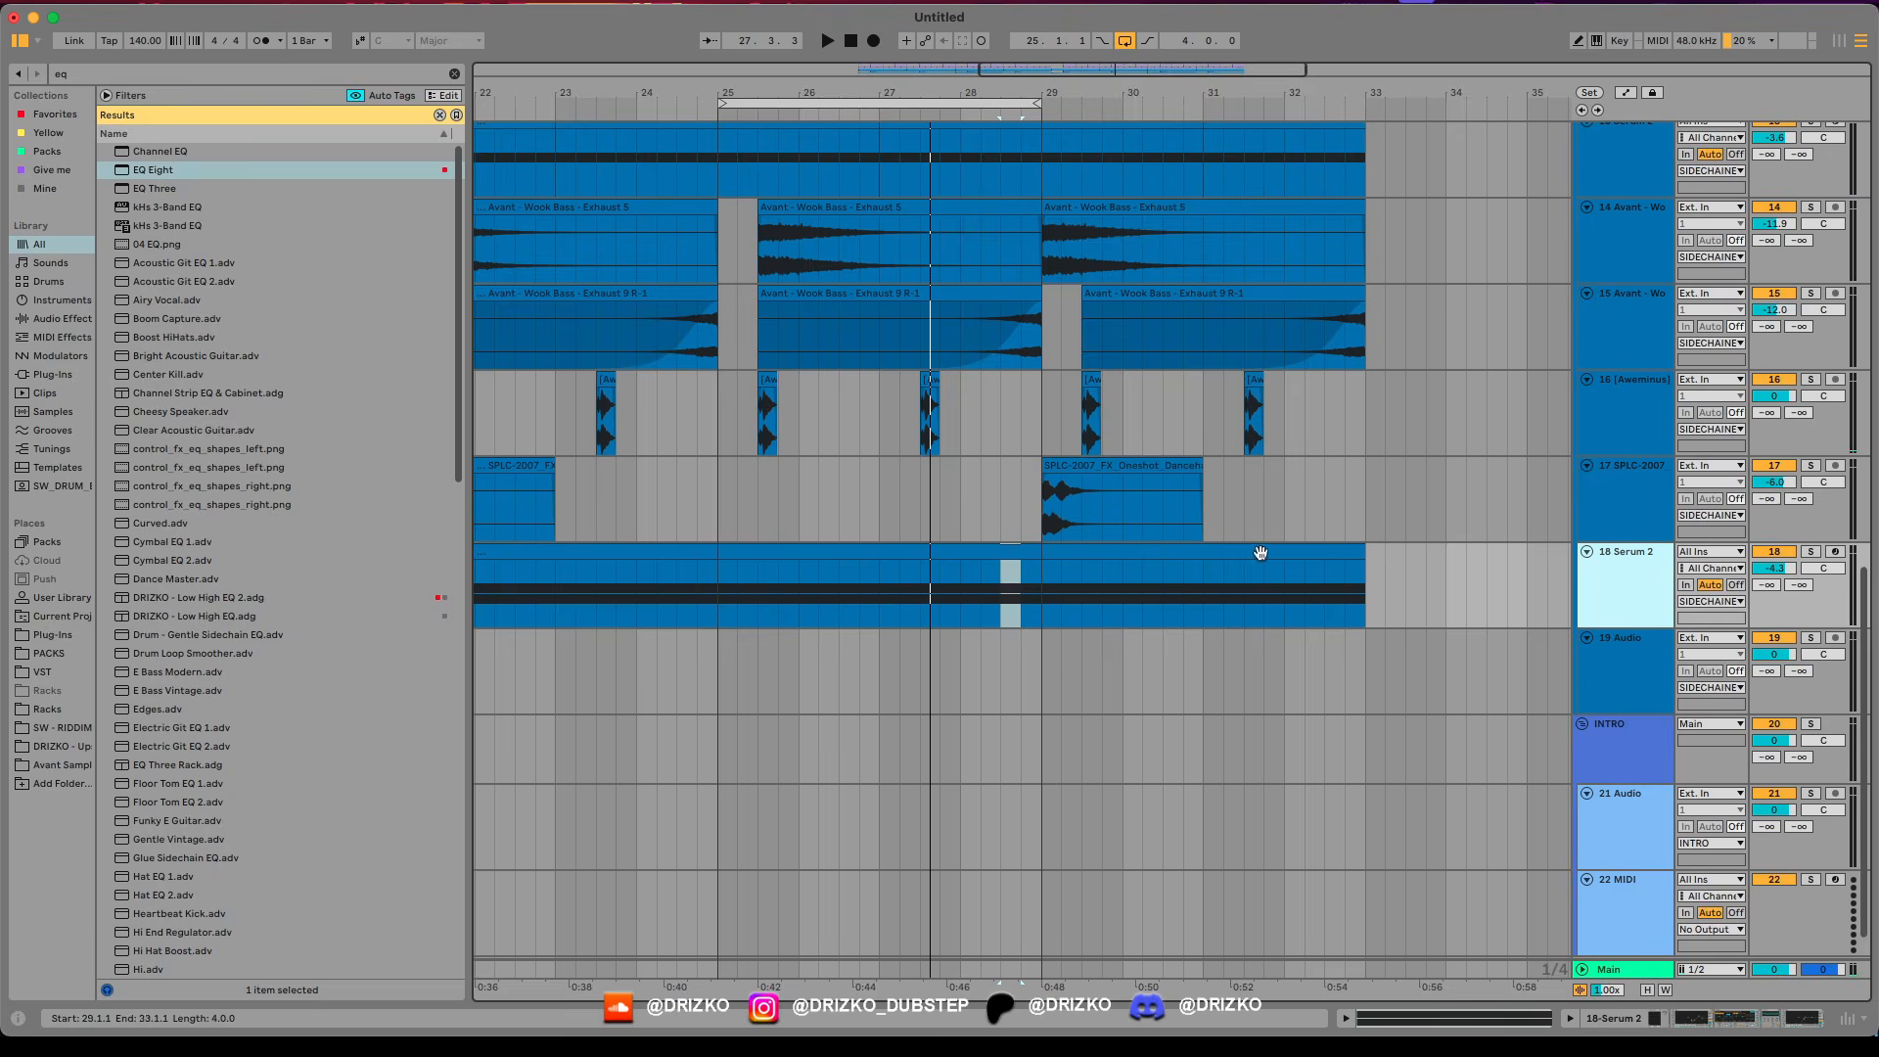
Repeat the layered Serum 2 track's four-bar section from 25.1.1, including its Pitch Bend automation, at 29.1.1.
{"action": "key", "text": "a"}
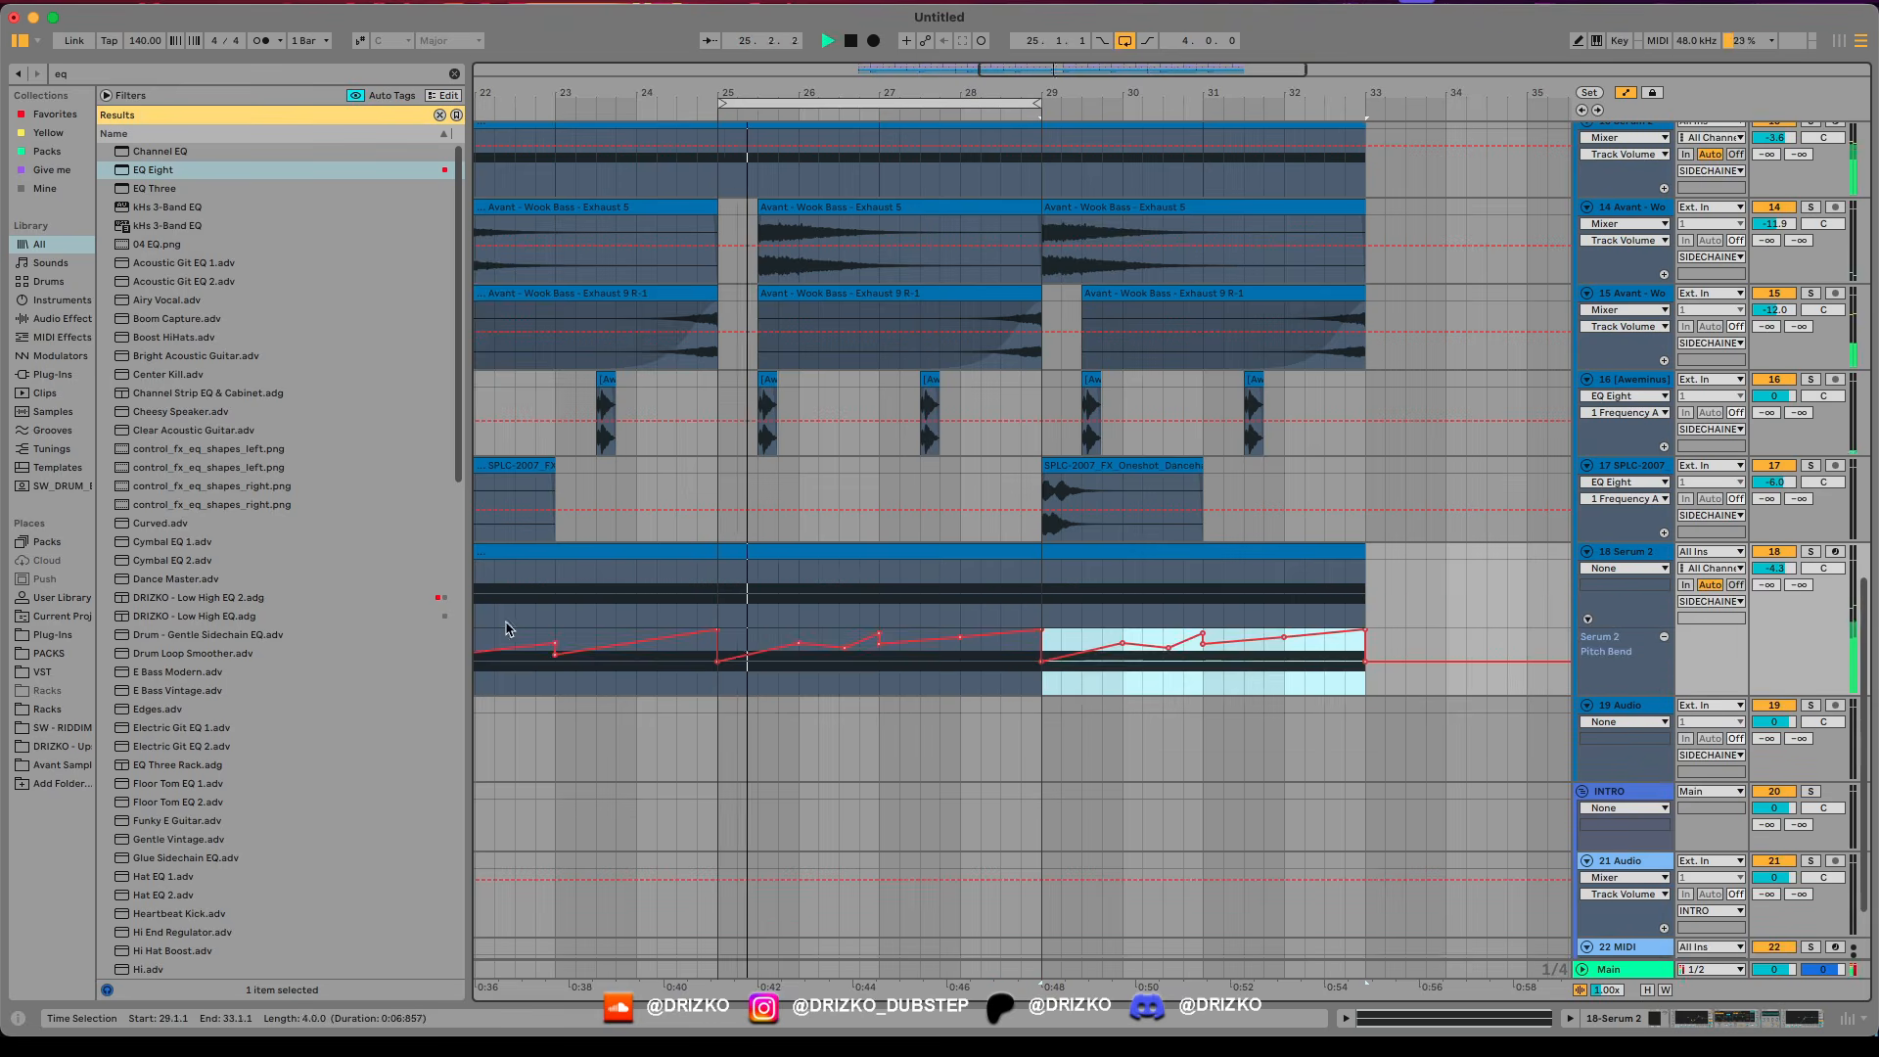
{"action": "key", "text": "a"}
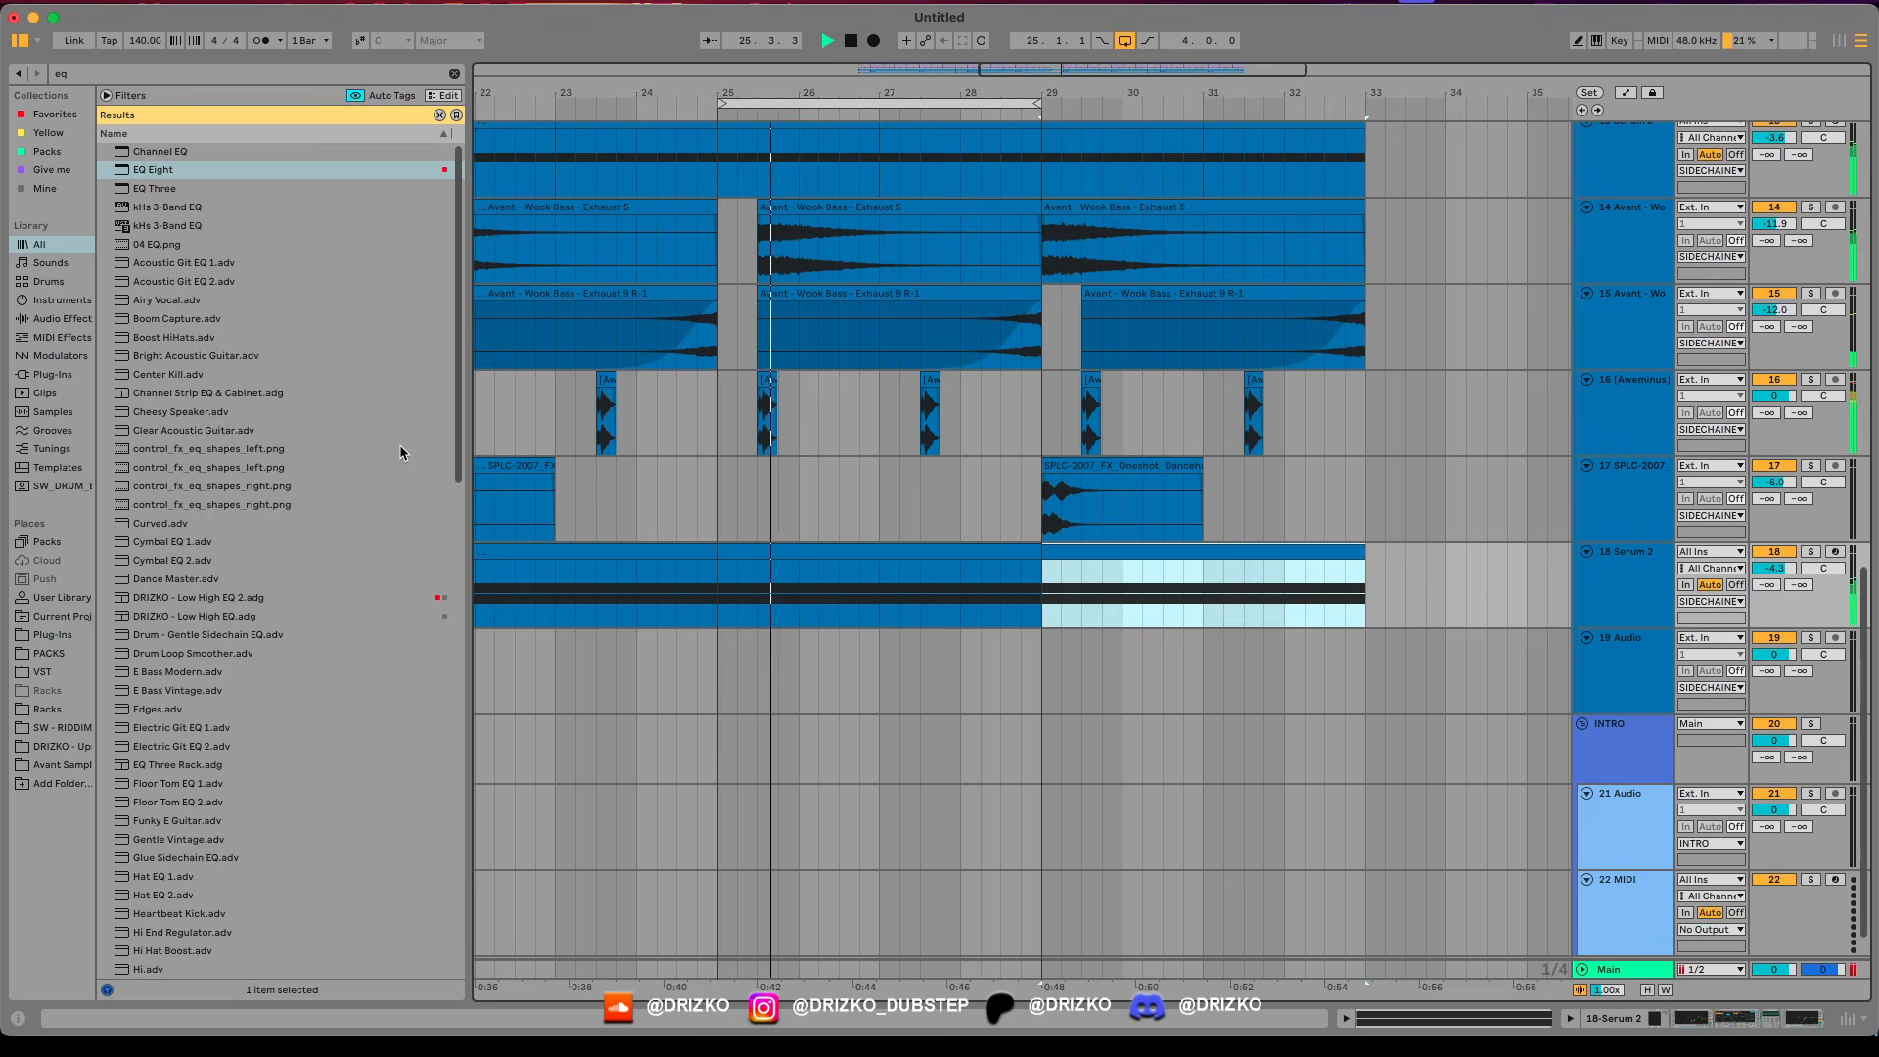
{"action": "scroll", "coordinate": [856, 490], "scroll_direction": "up", "scroll_amount": 6}
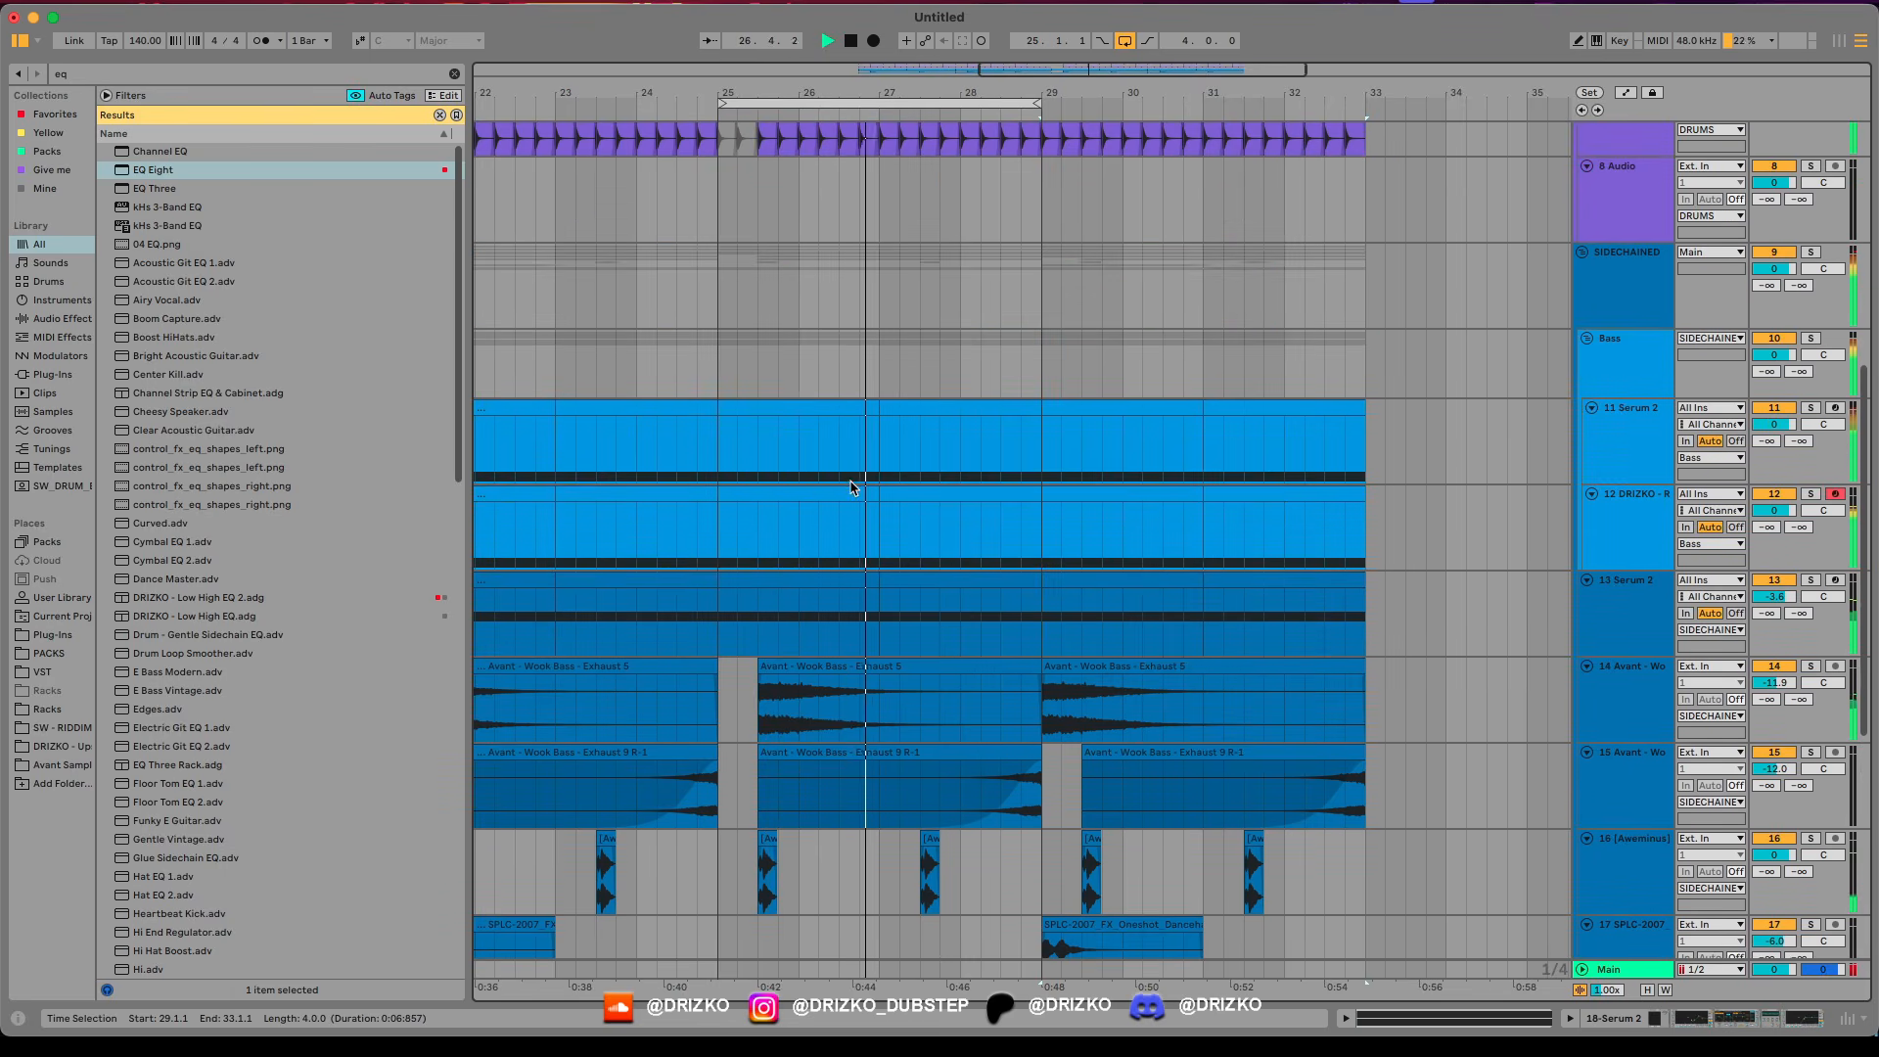
Move the loop to 29.1.1 through 33.1.1 and reshape the bass and sub Pitch Bend envelopes there with falling ramps.
{"action": "key", "text": "a"}
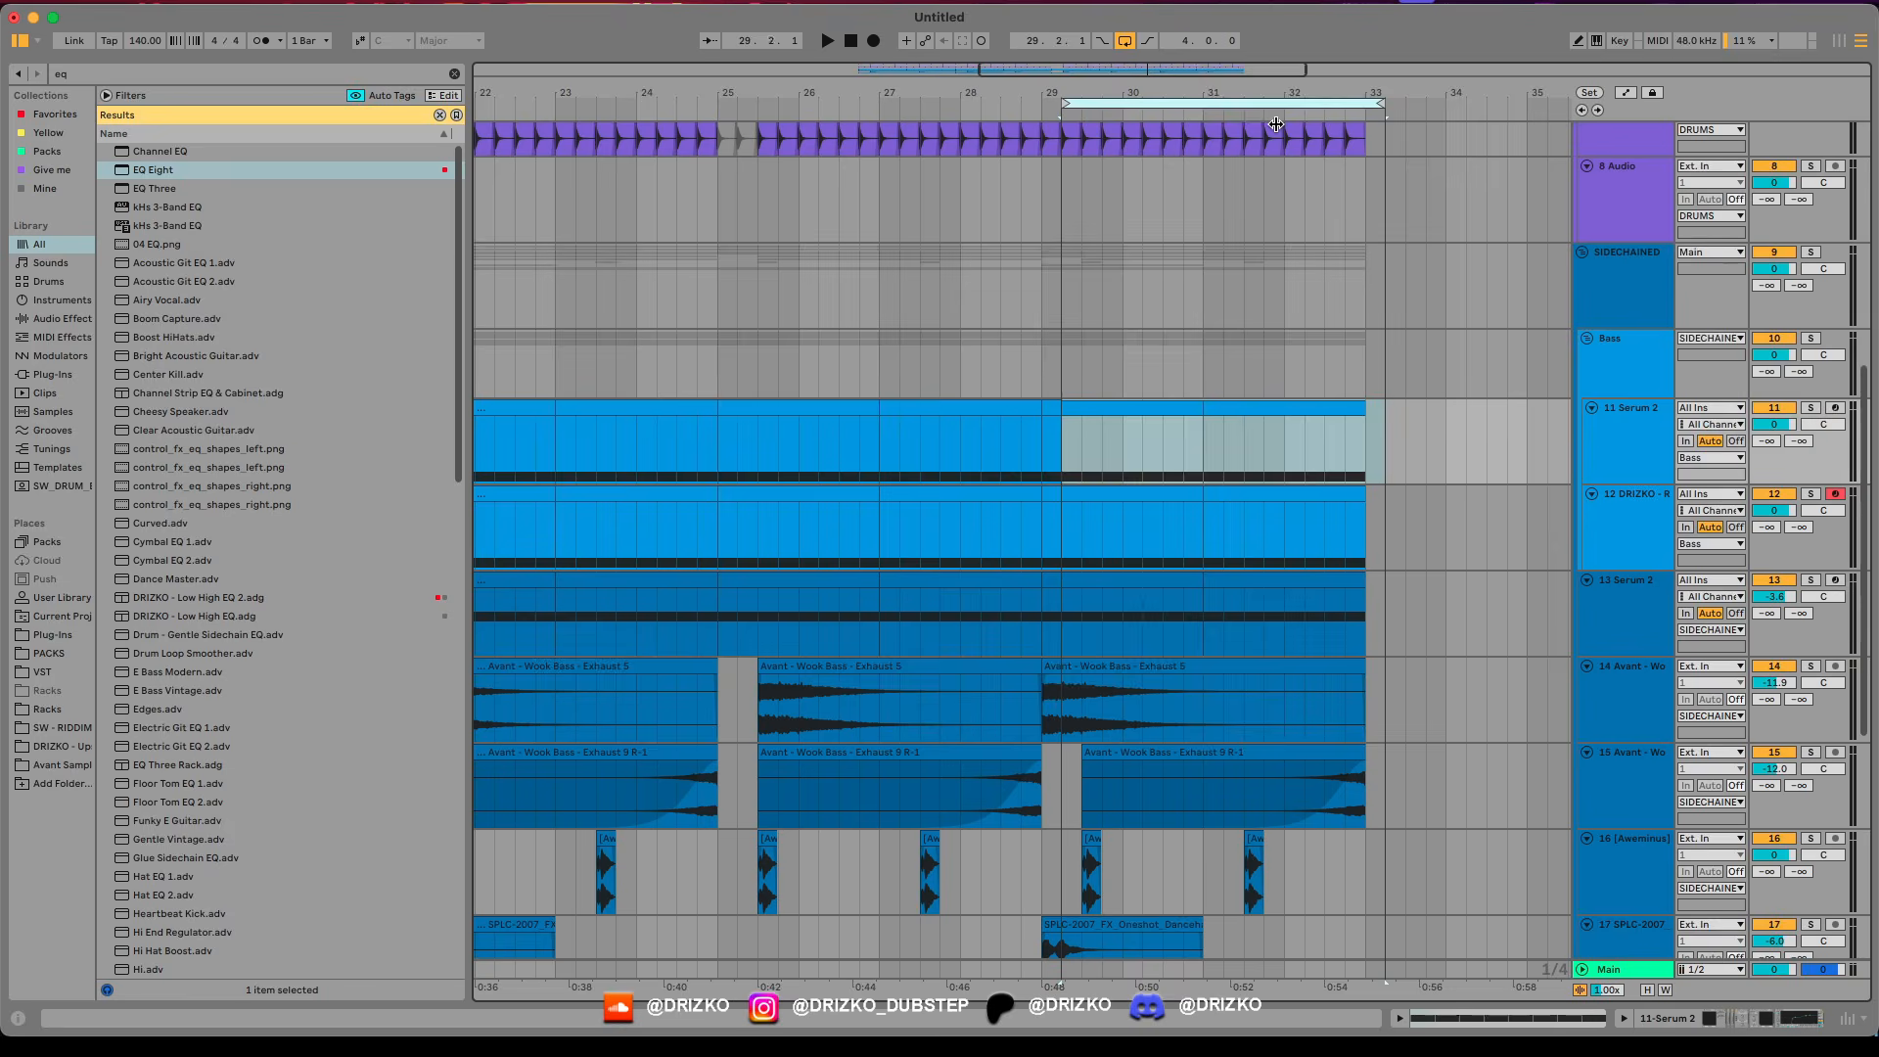
{"action": "left_click_drag", "start_coordinate": [1278, 120], "coordinate": [1245, 134]}
{"action": "left_click_drag", "start_coordinate": [1244, 134], "coordinate": [1265, 134]}
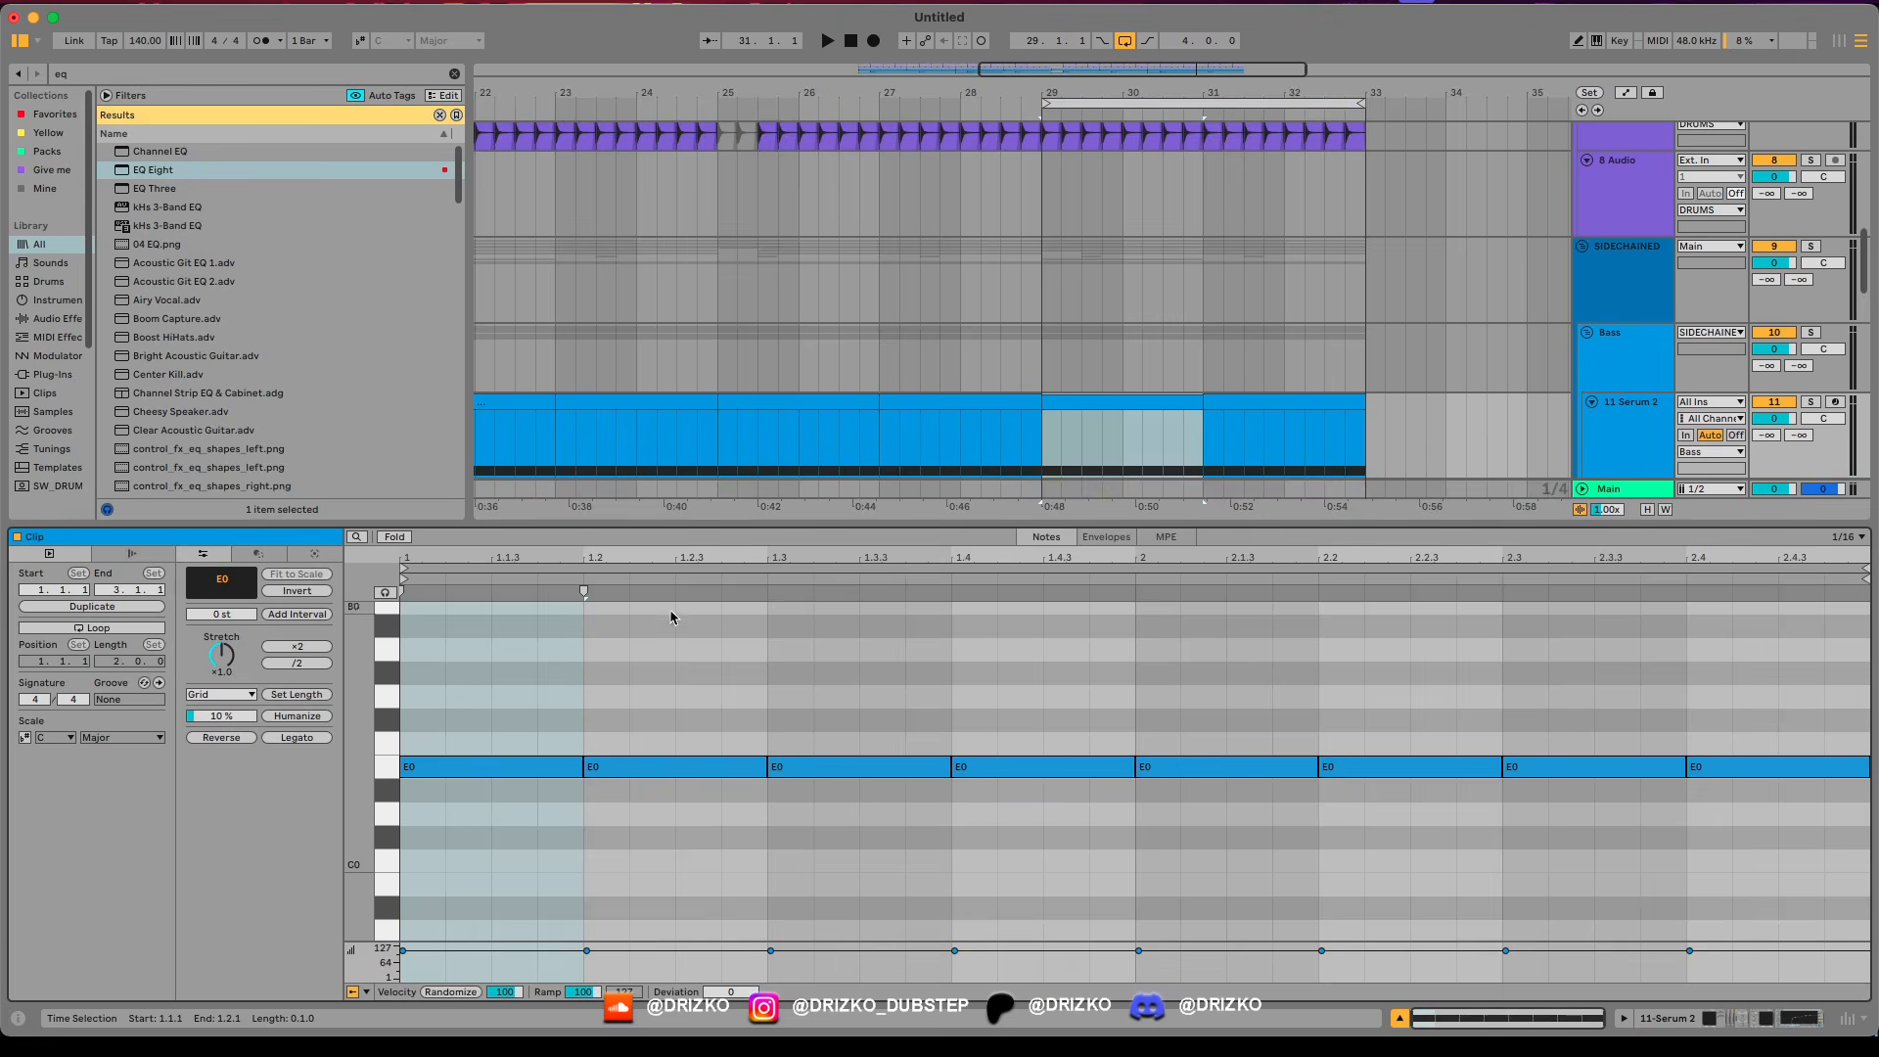
{"action": "key", "text": "a"}
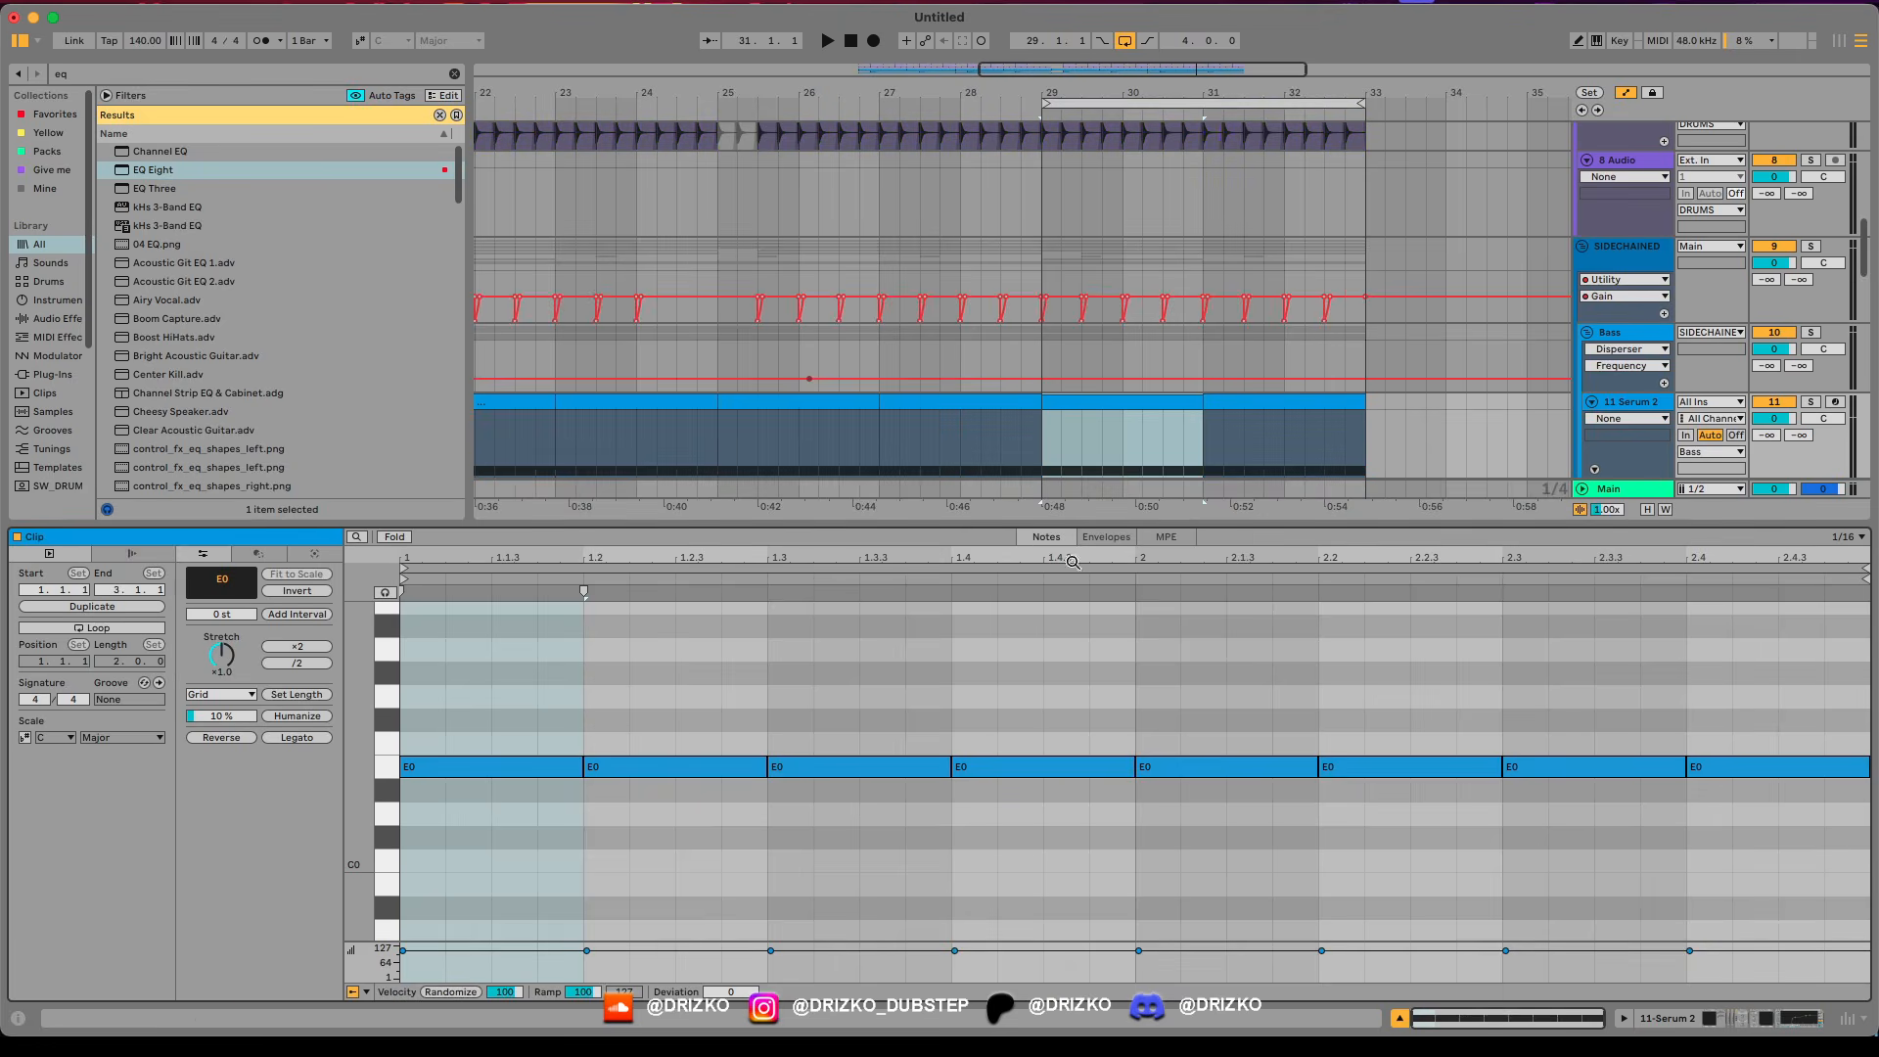
{"action": "left_click", "coordinate": [1094, 540]}
{"action": "key", "text": "space"}
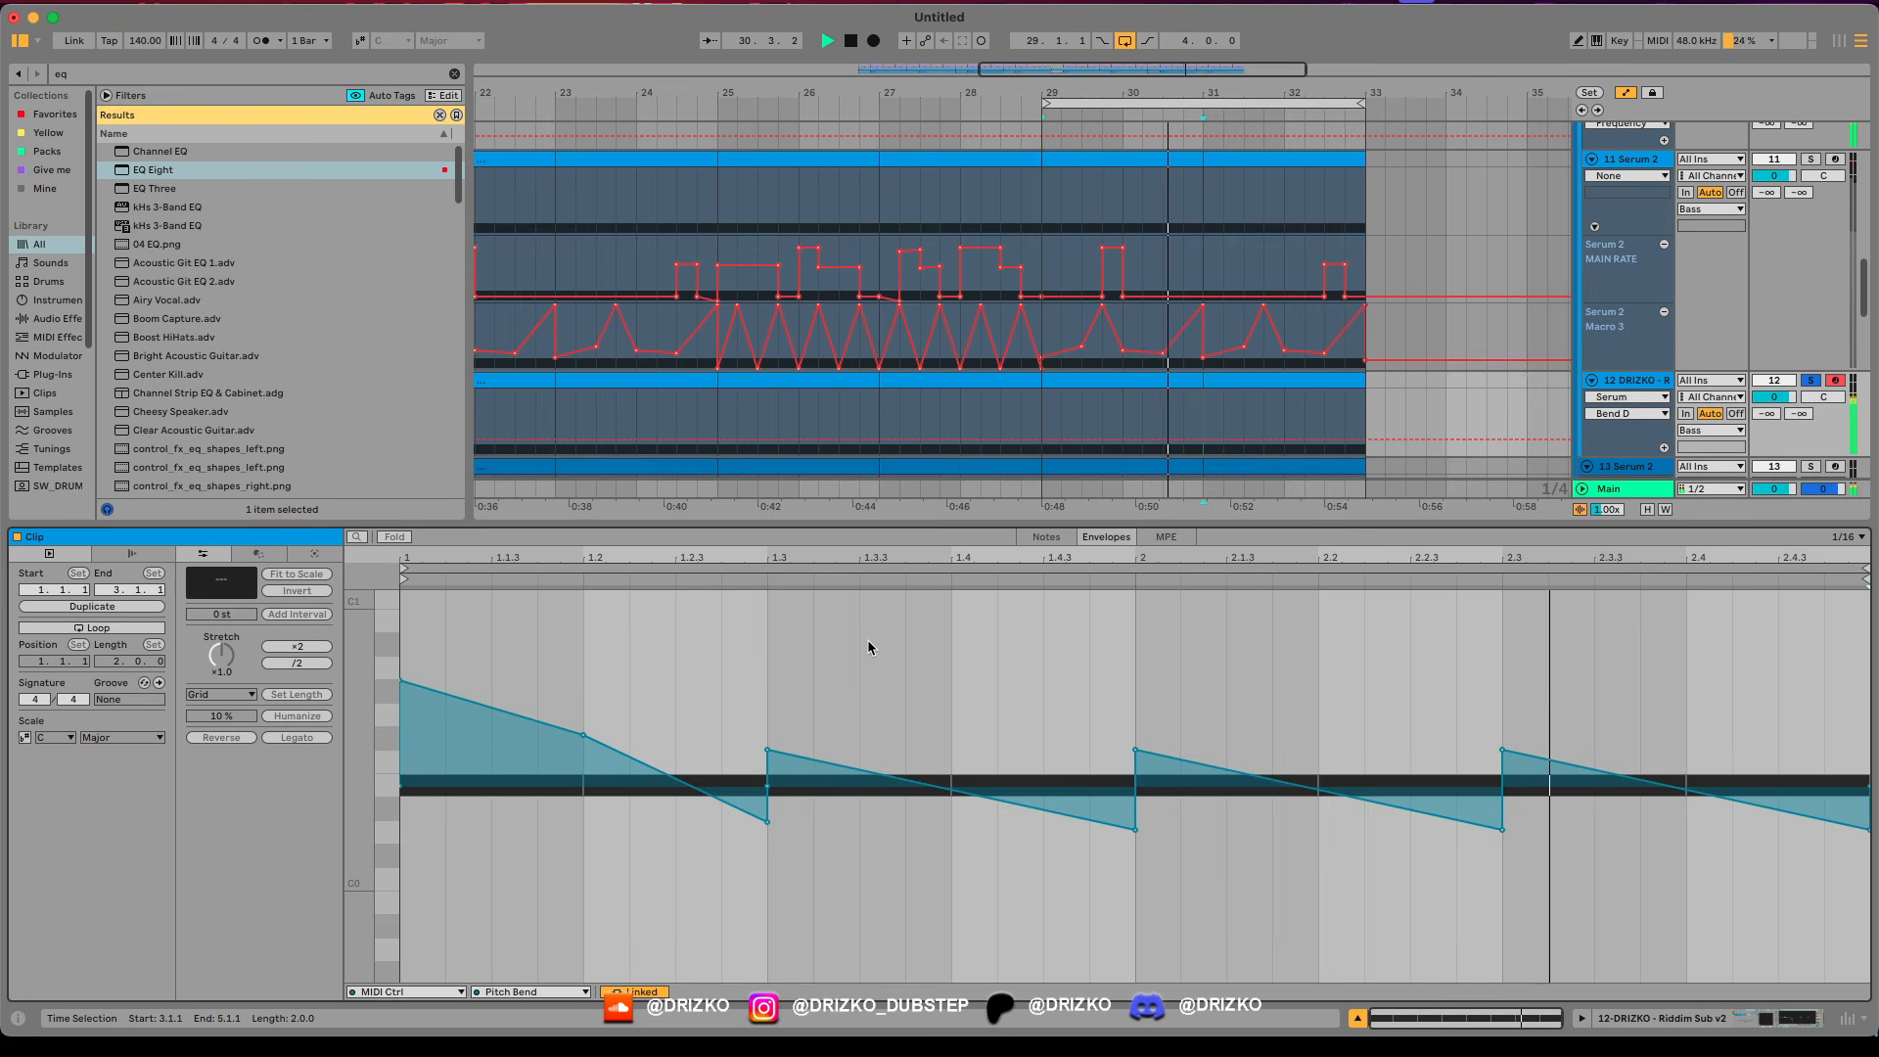
{"action": "key", "text": "space"}
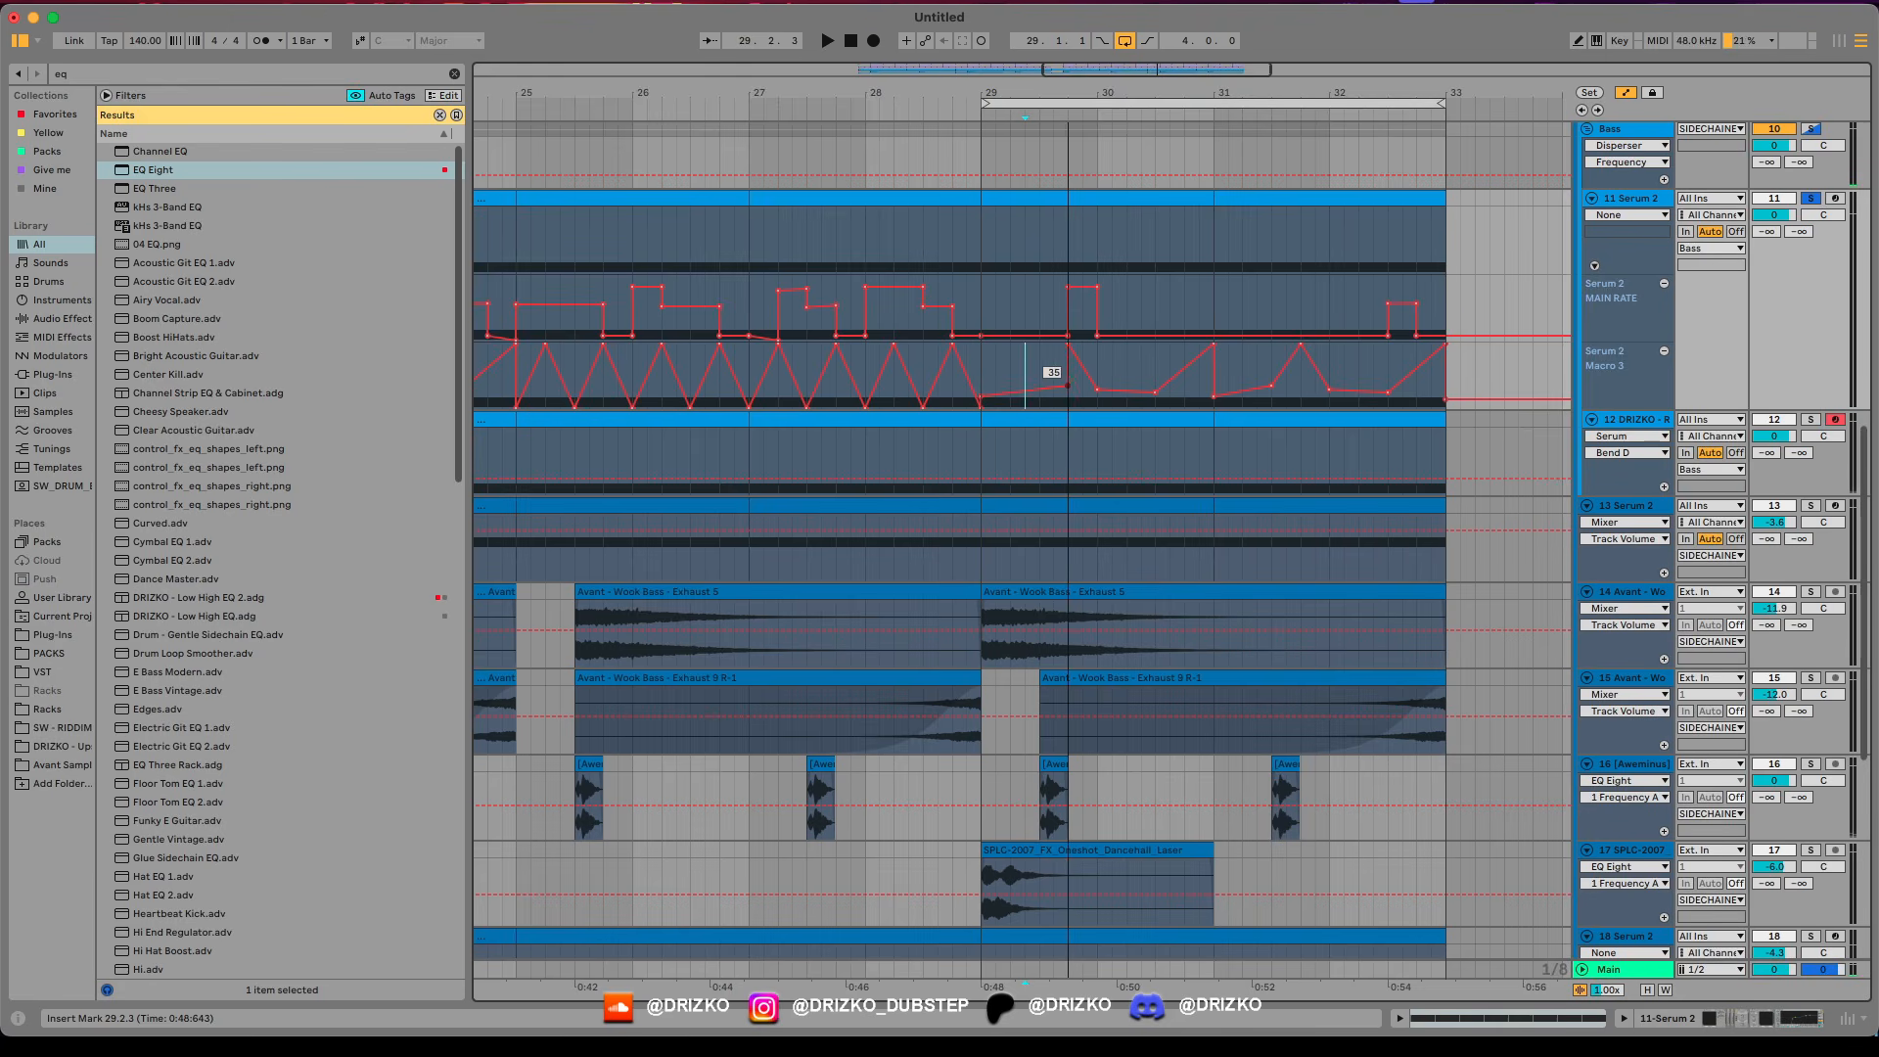
Adjust the Serum 2 bass's Macro 3 automation in bar 29, shifting its first peak slightly later, and audition it.
{"action": "left_click", "coordinate": [983, 369]}
{"action": "left_click", "coordinate": [982, 369]}
{"action": "key", "text": "space"}
{"action": "key", "text": "space"}
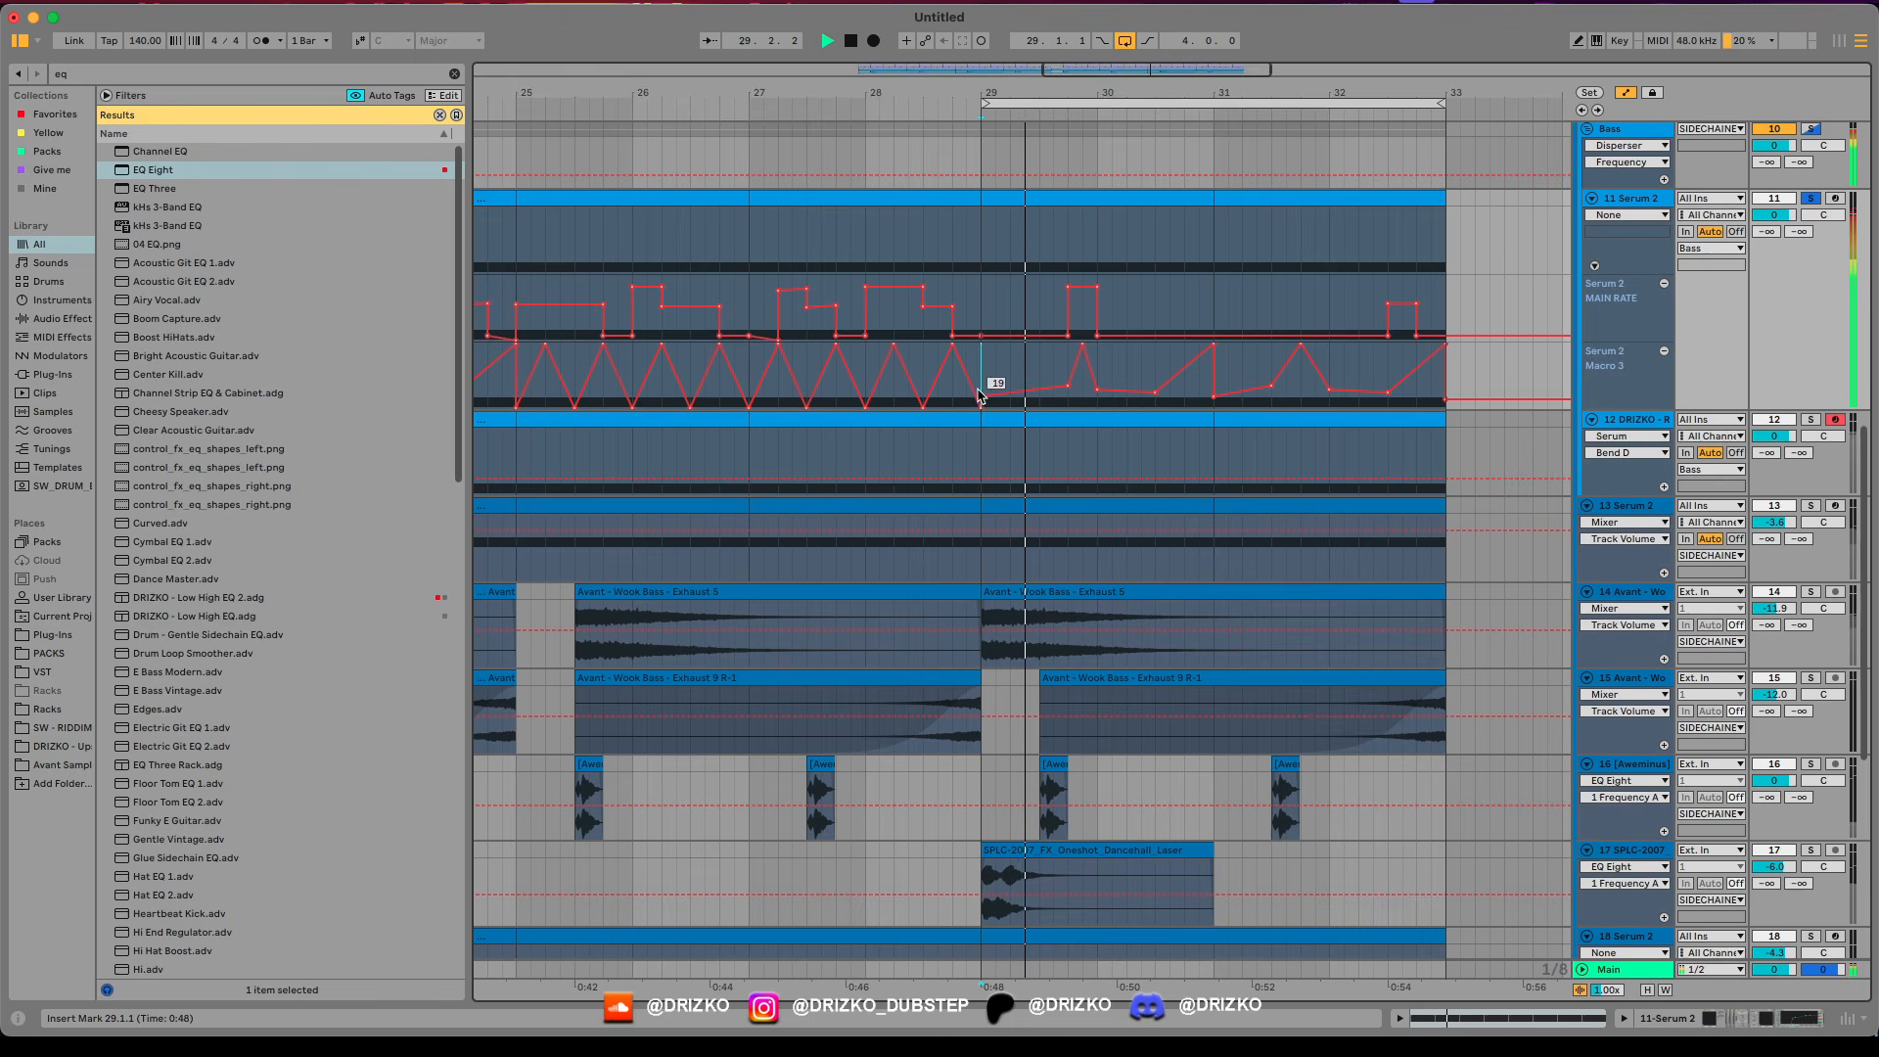
{"action": "key", "text": "space"}
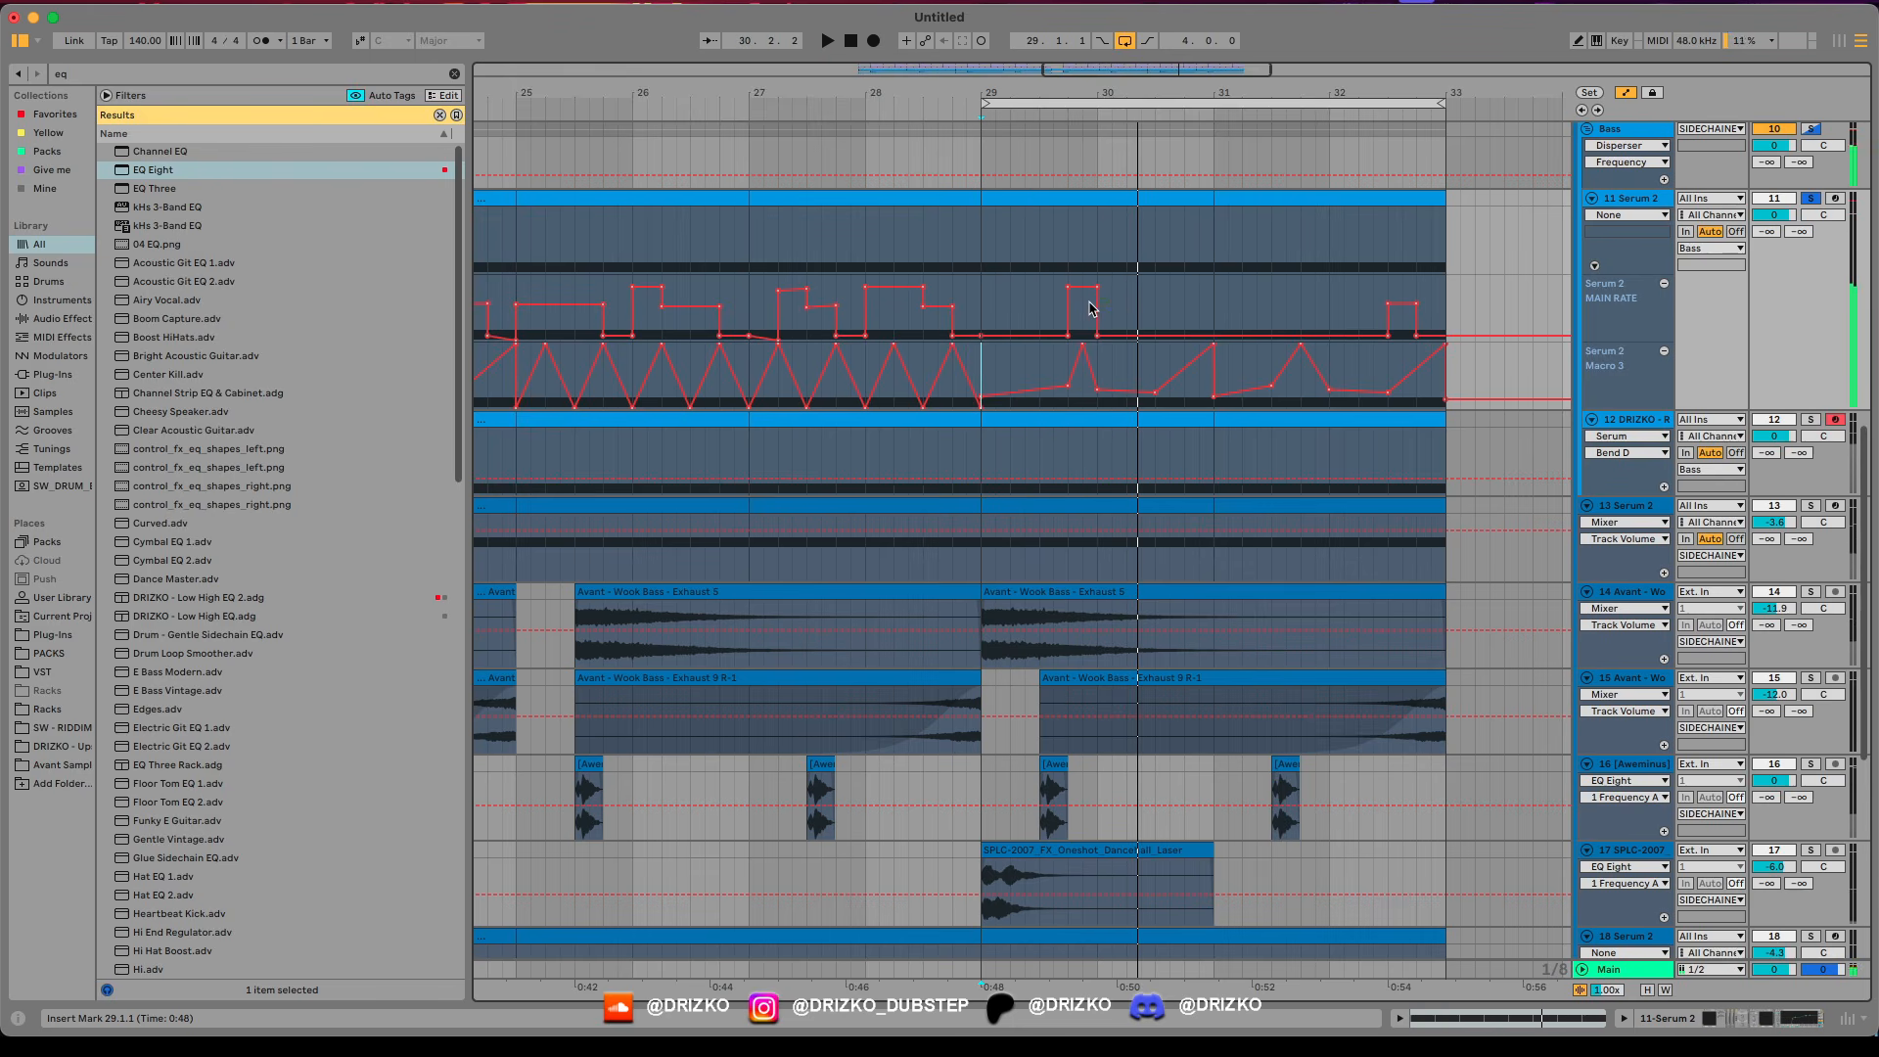
Add an Auto Filter to the Bass group, automate it downward from 31.1.1 to 33.1.1, and play the loop from 17.1.1.
{"action": "key", "text": "space"}
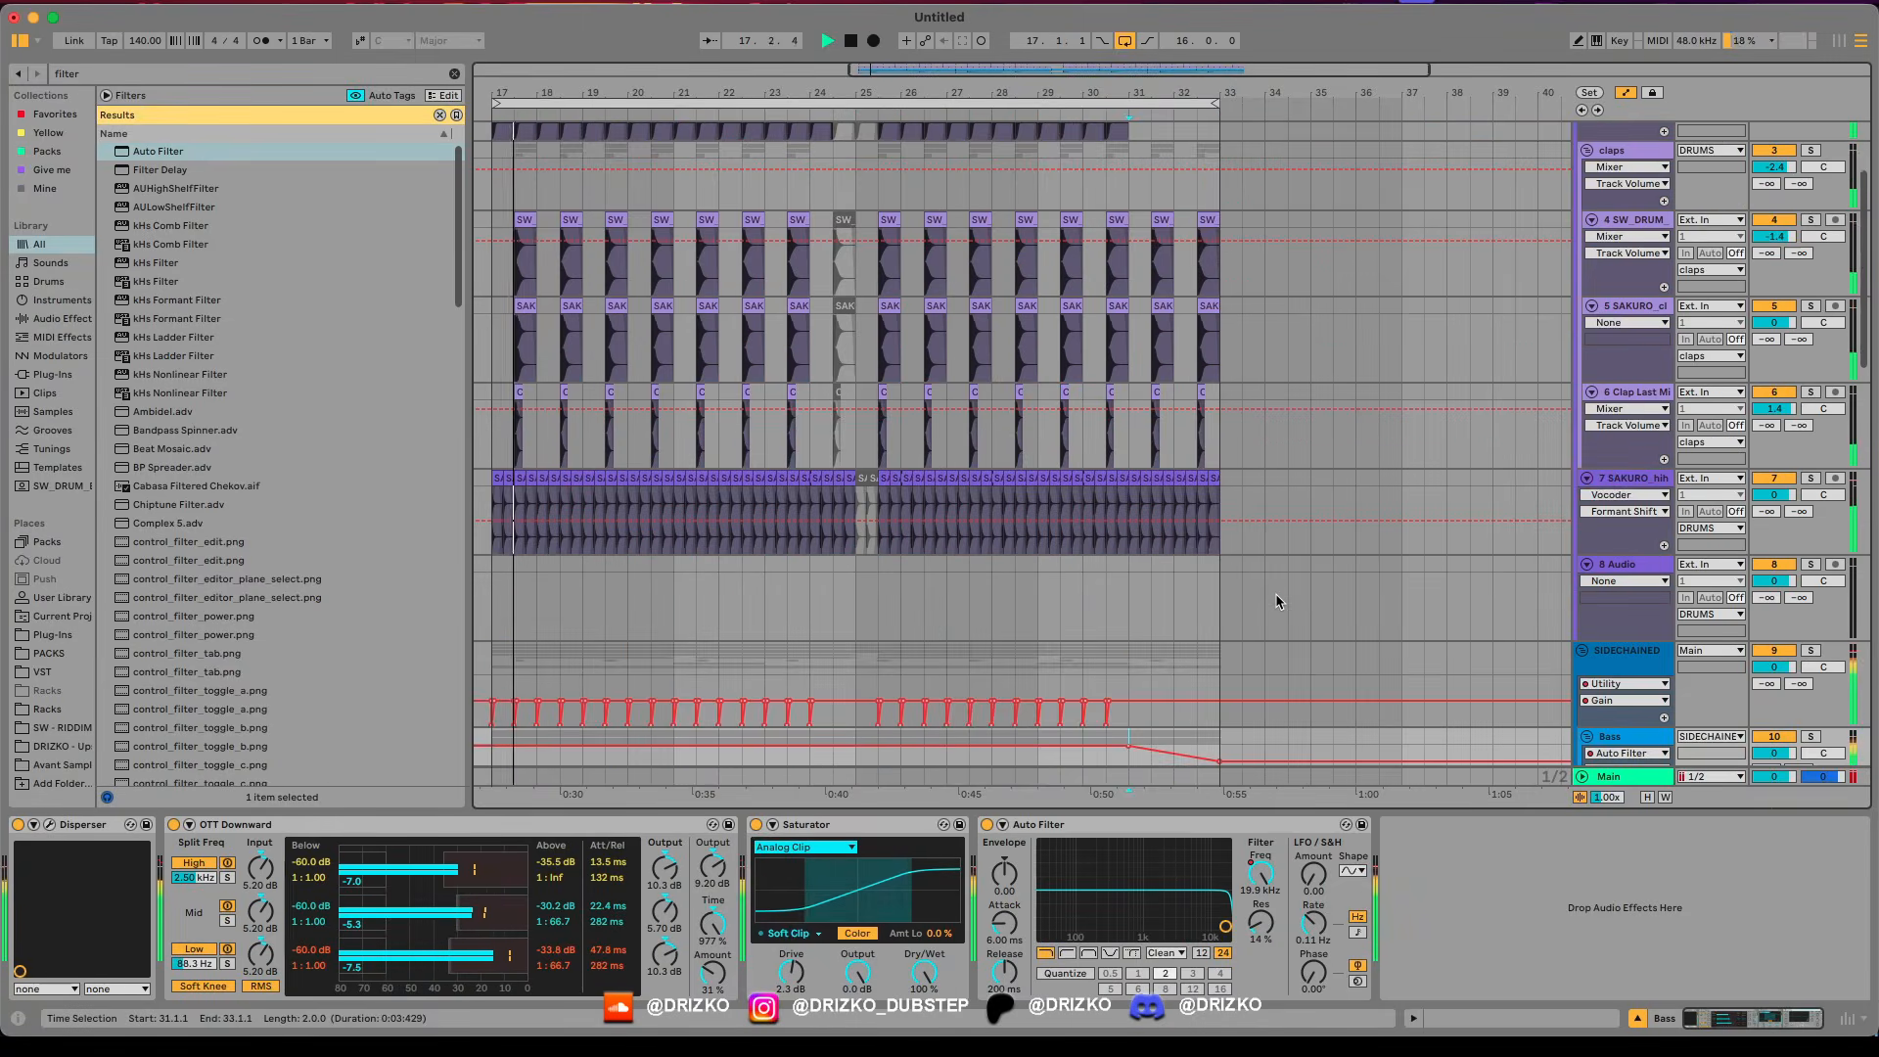
{"action": "scroll", "coordinate": [1276, 593], "scroll_direction": "up", "scroll_amount": 3}
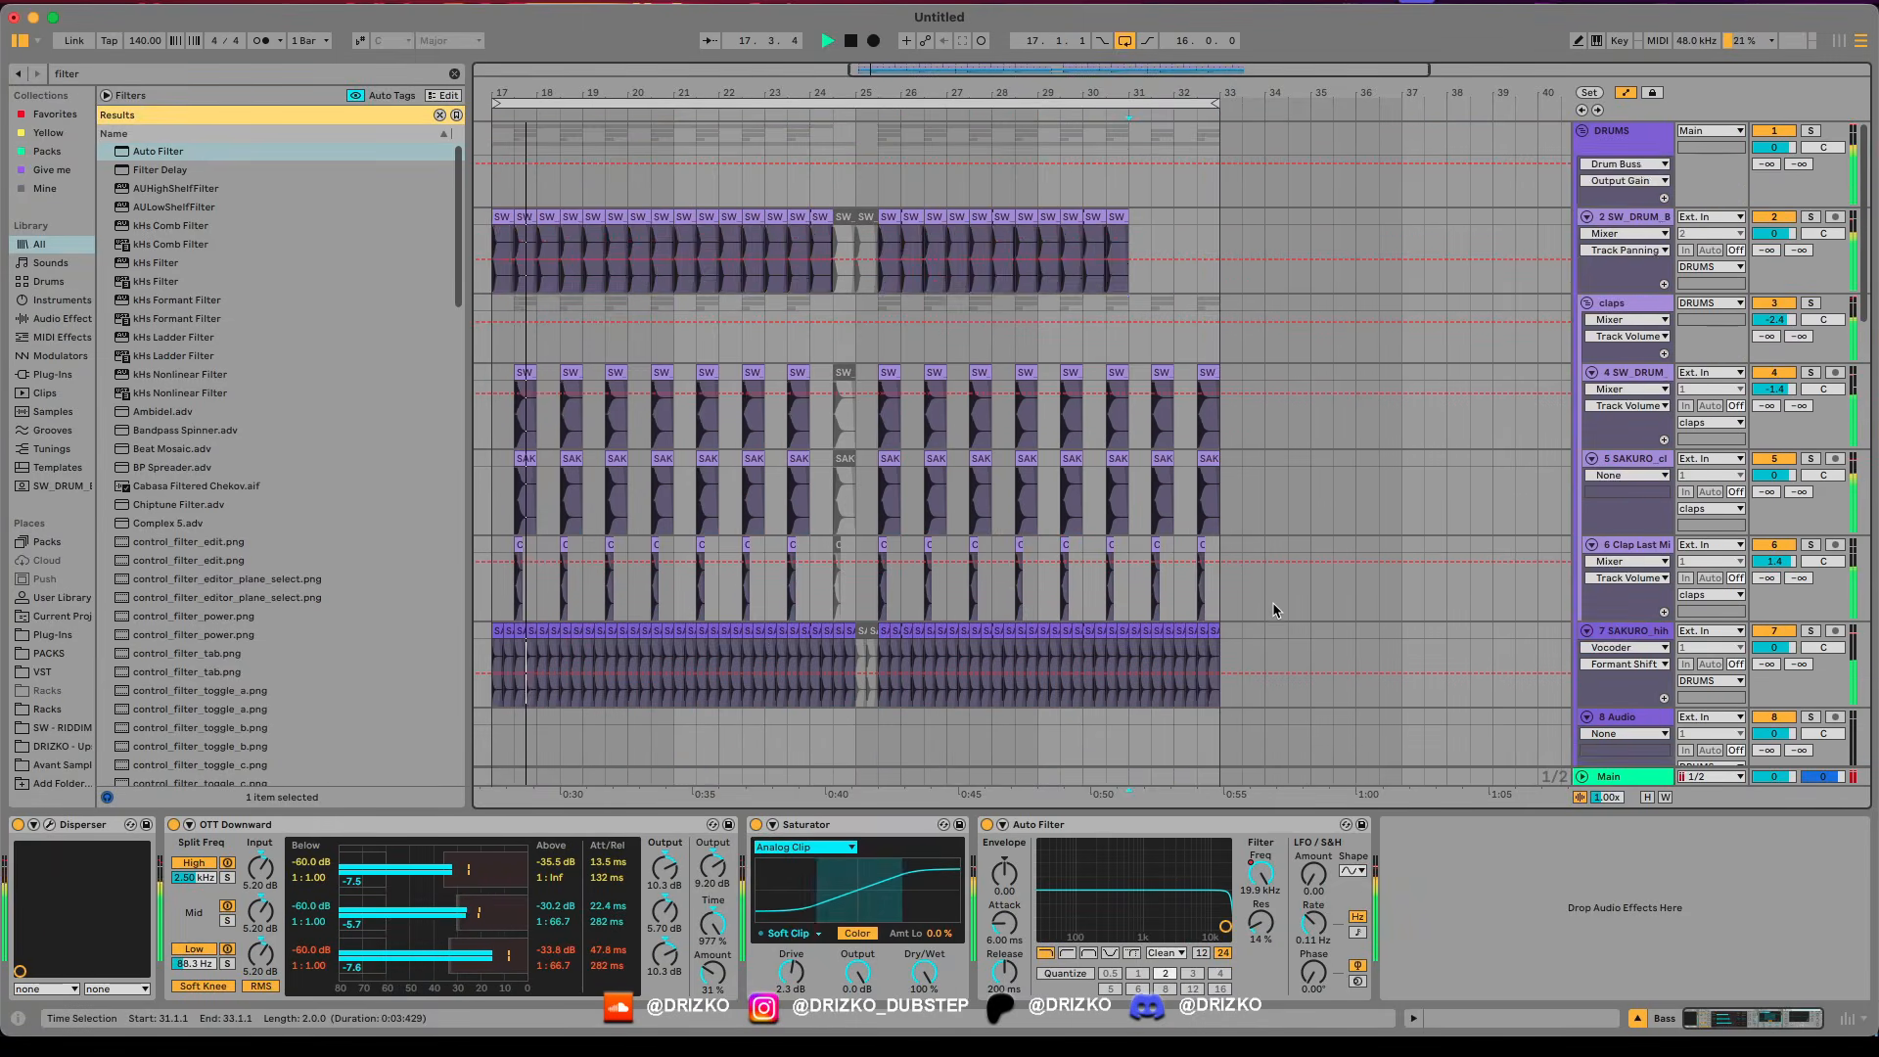
Select the claps group in the drums and insert a new audio track directly below it.
{"action": "left_click", "coordinate": [1607, 397]}
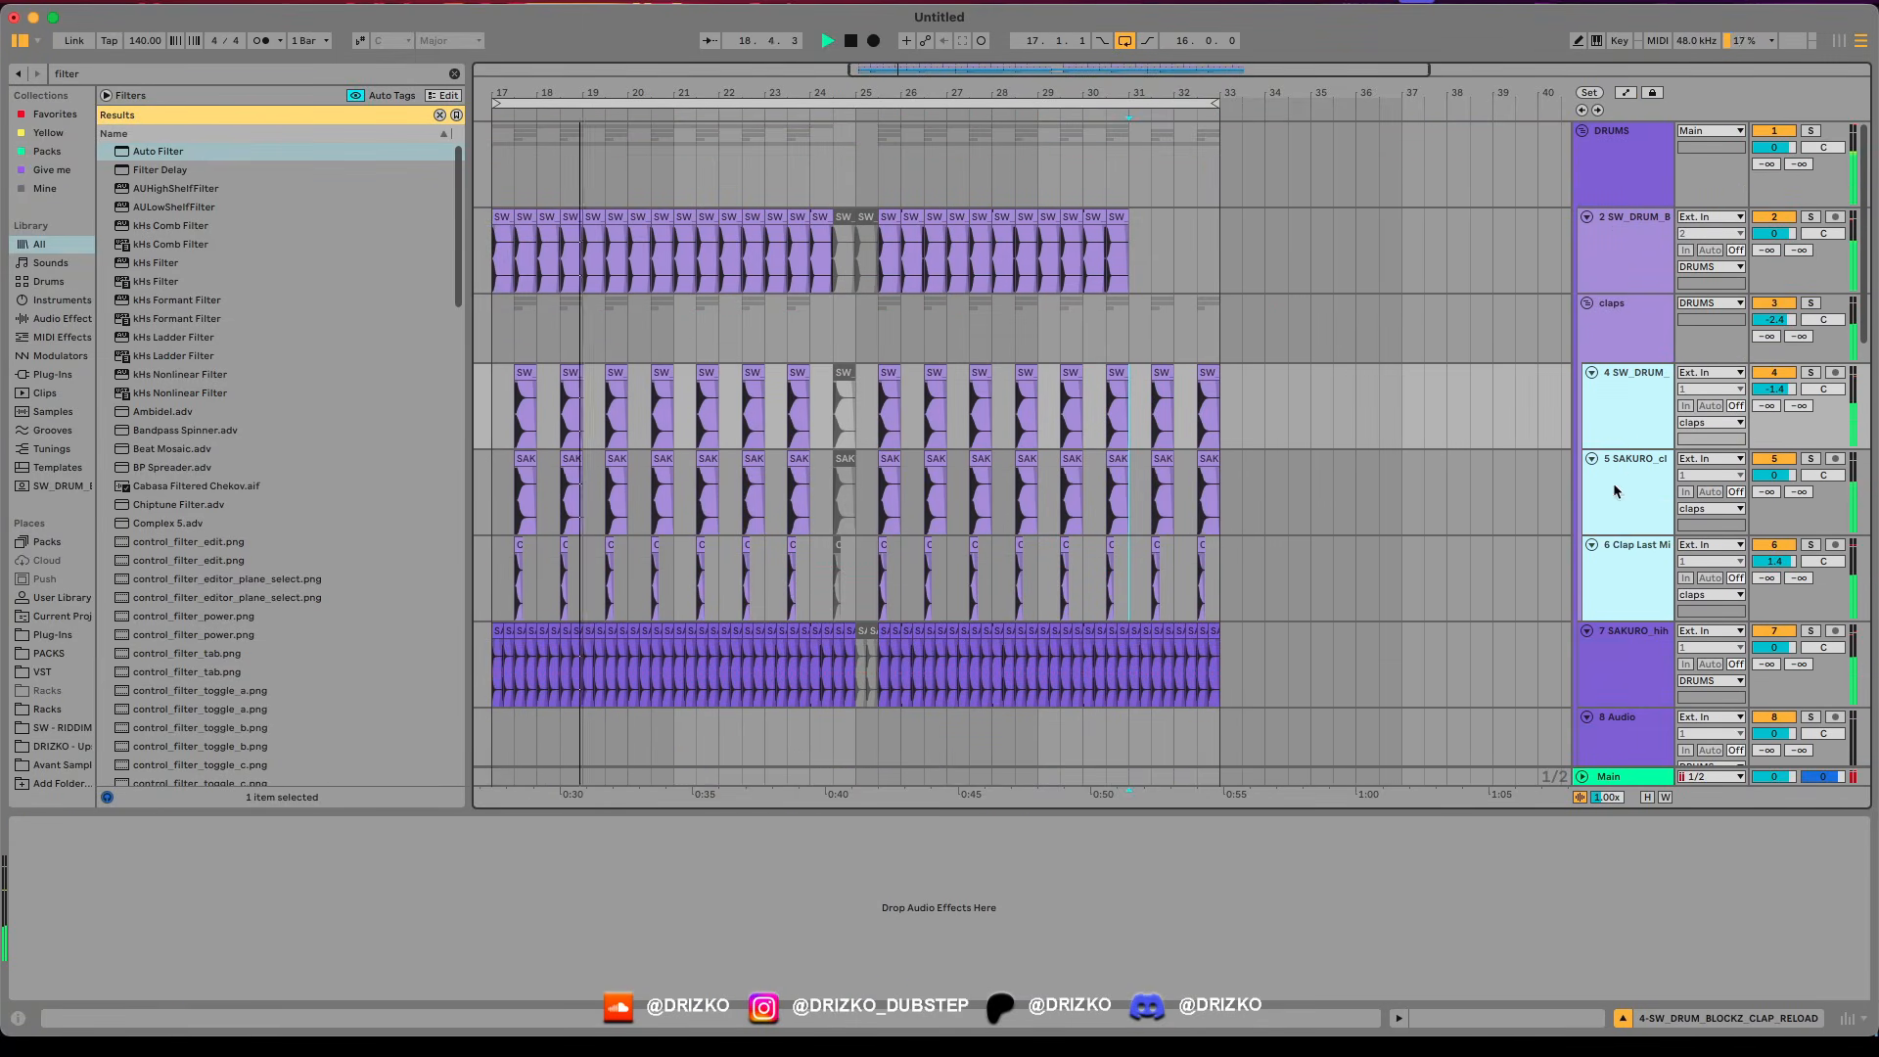
{"action": "left_click", "coordinate": [1552, 354]}
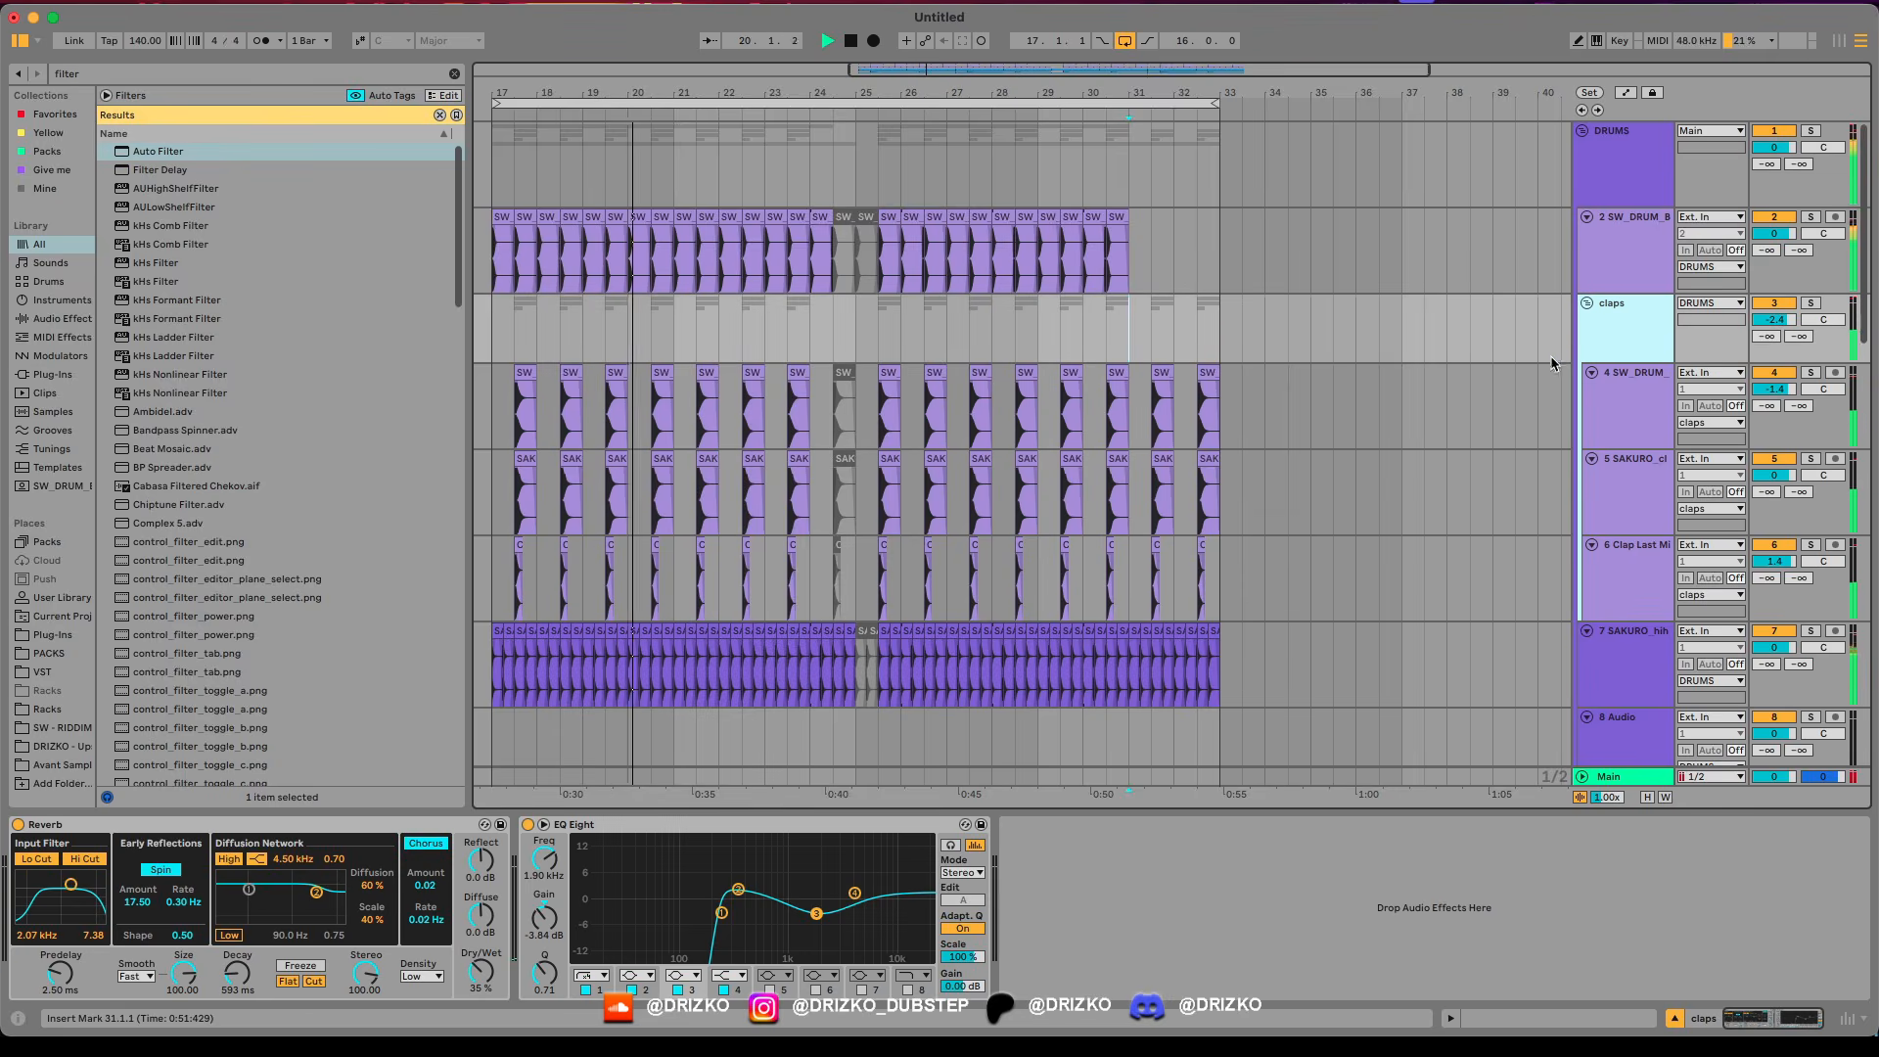
{"action": "scroll", "coordinate": [1459, 431], "scroll_direction": "down", "scroll_amount": 3}
{"action": "scroll", "coordinate": [1366, 487], "scroll_direction": "up", "scroll_amount": 3}
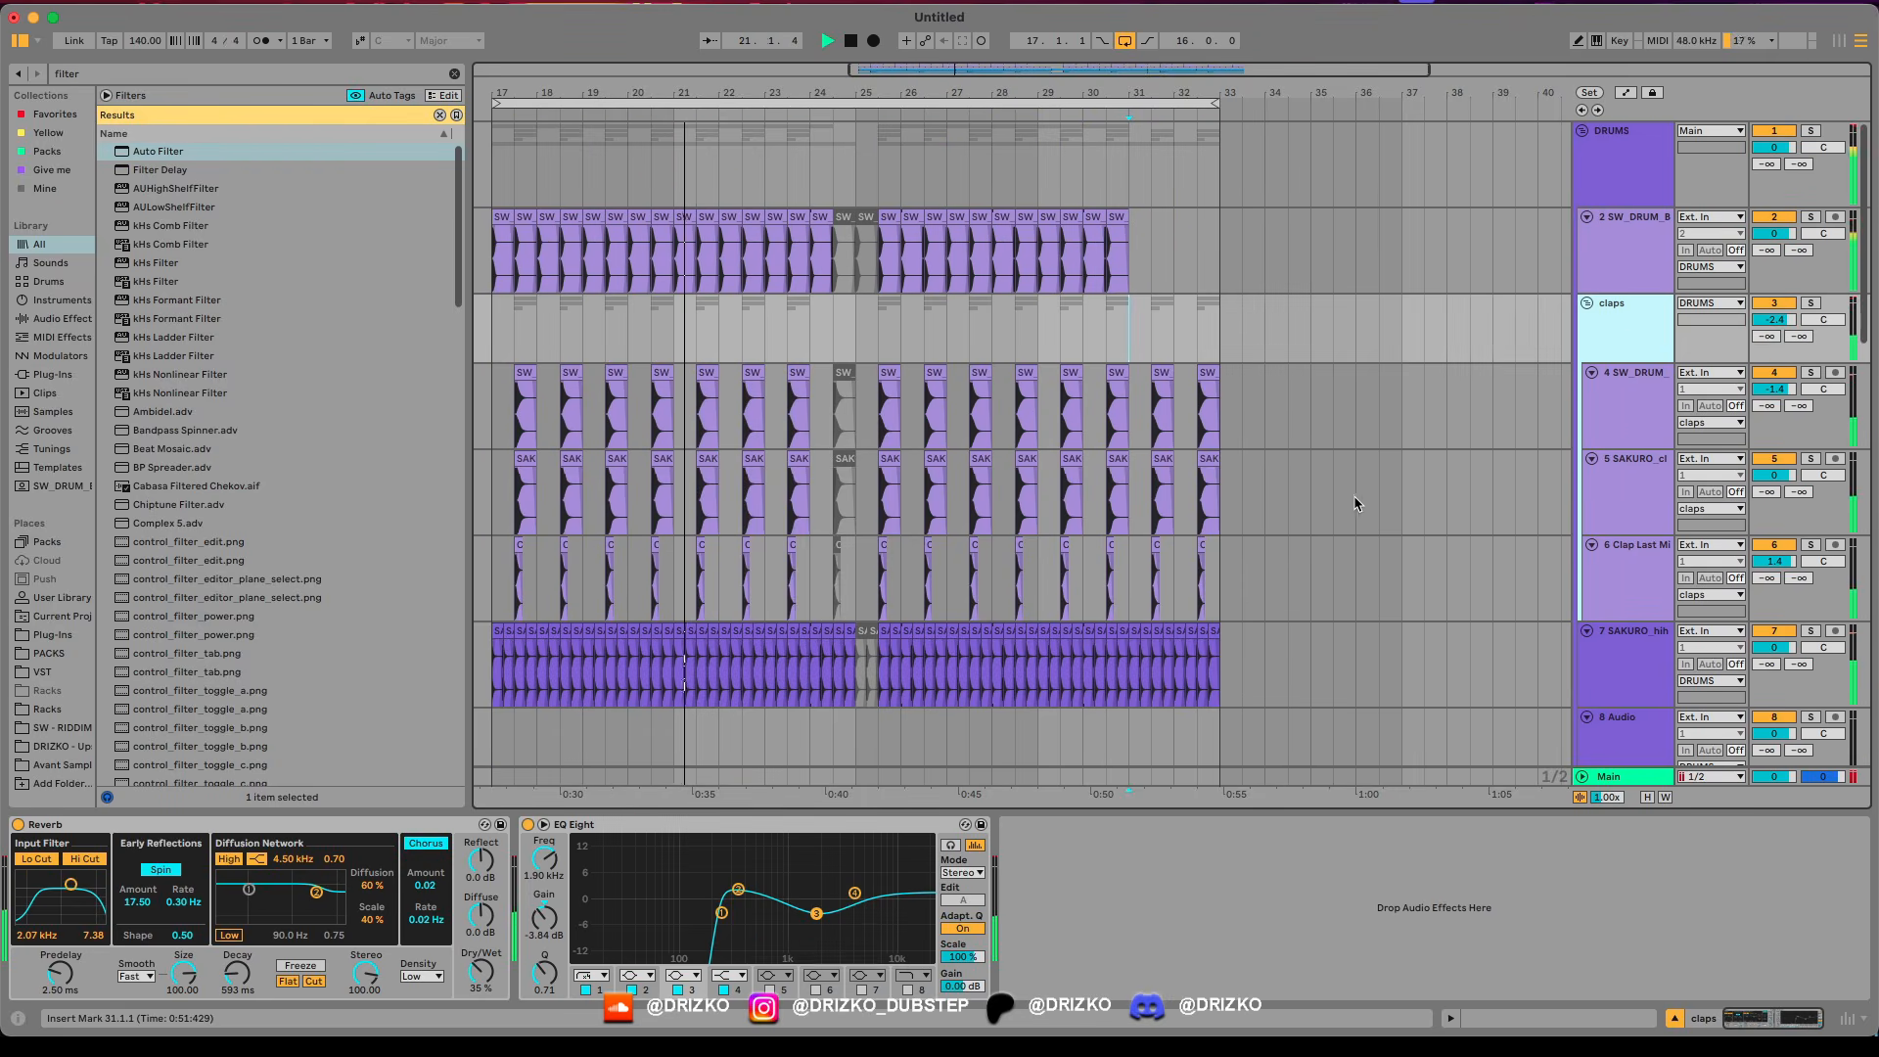
{"action": "key", "text": "space"}
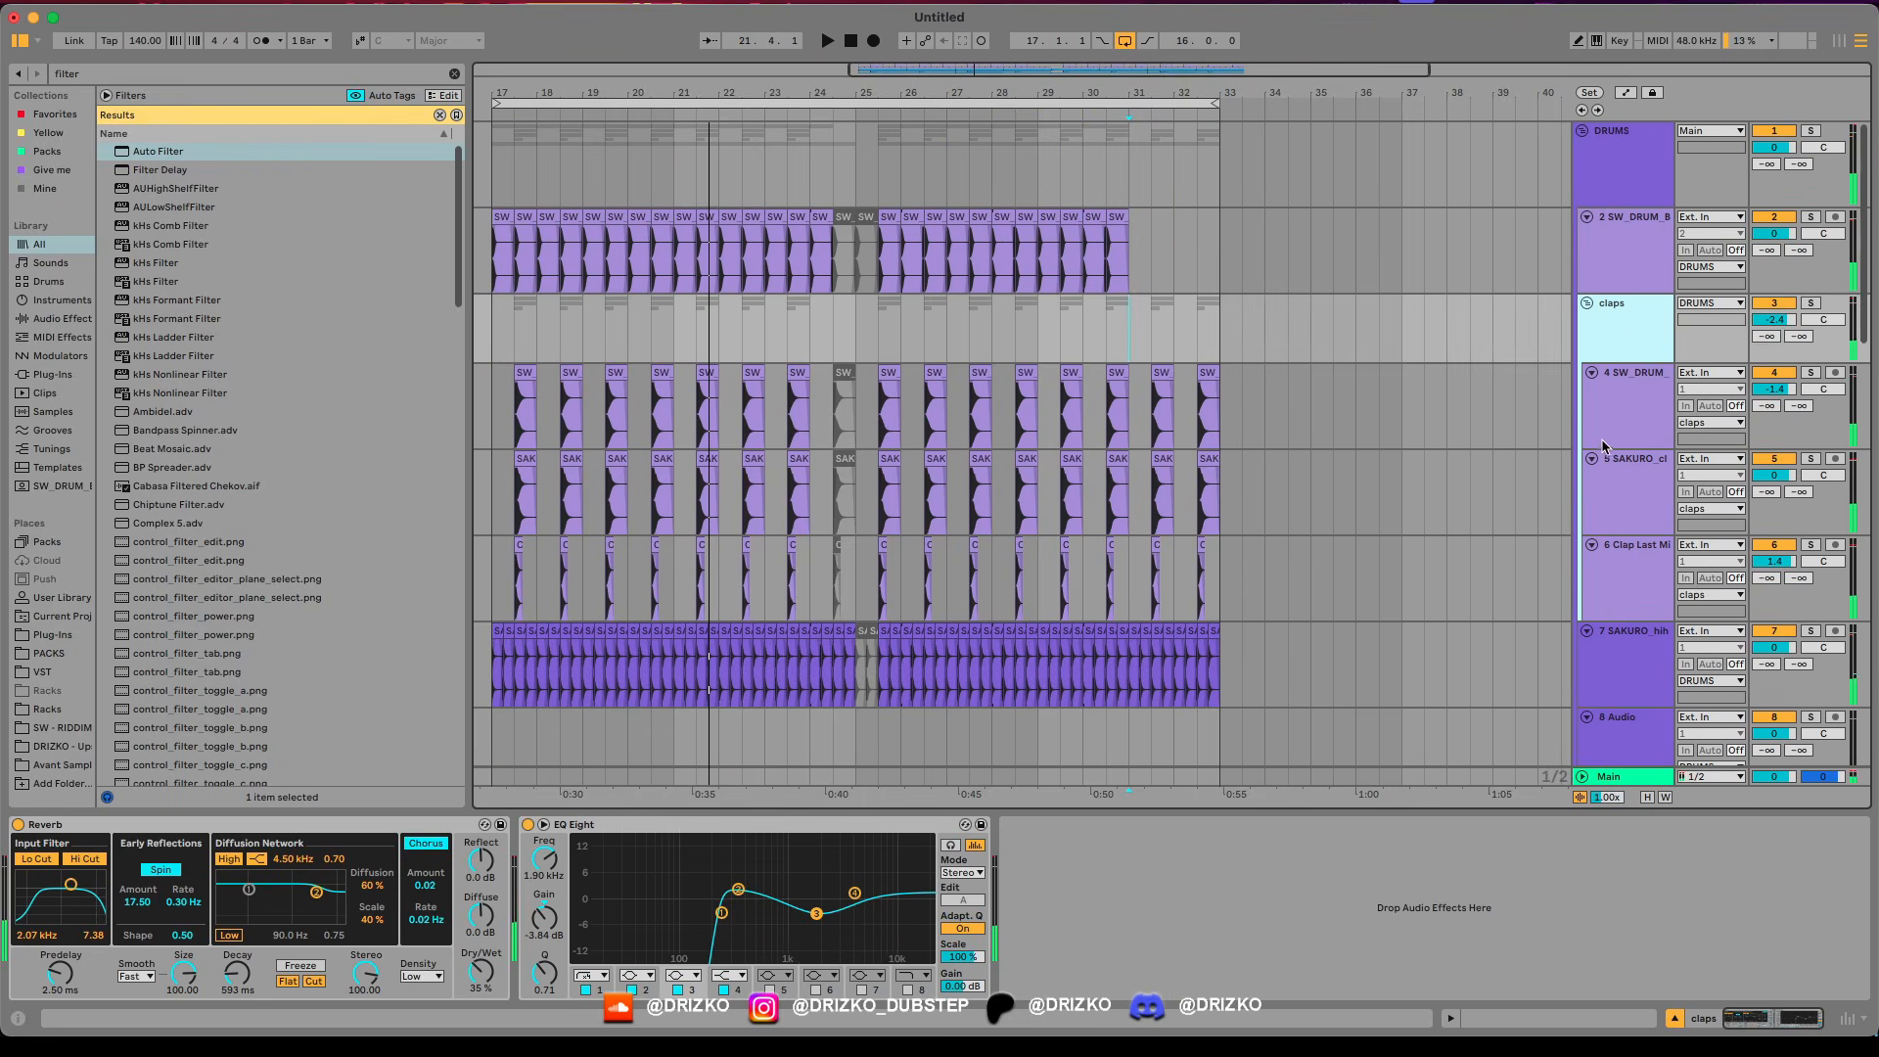
{"action": "key", "text": "super+t"}
{"action": "left_click", "coordinate": [1617, 333]}
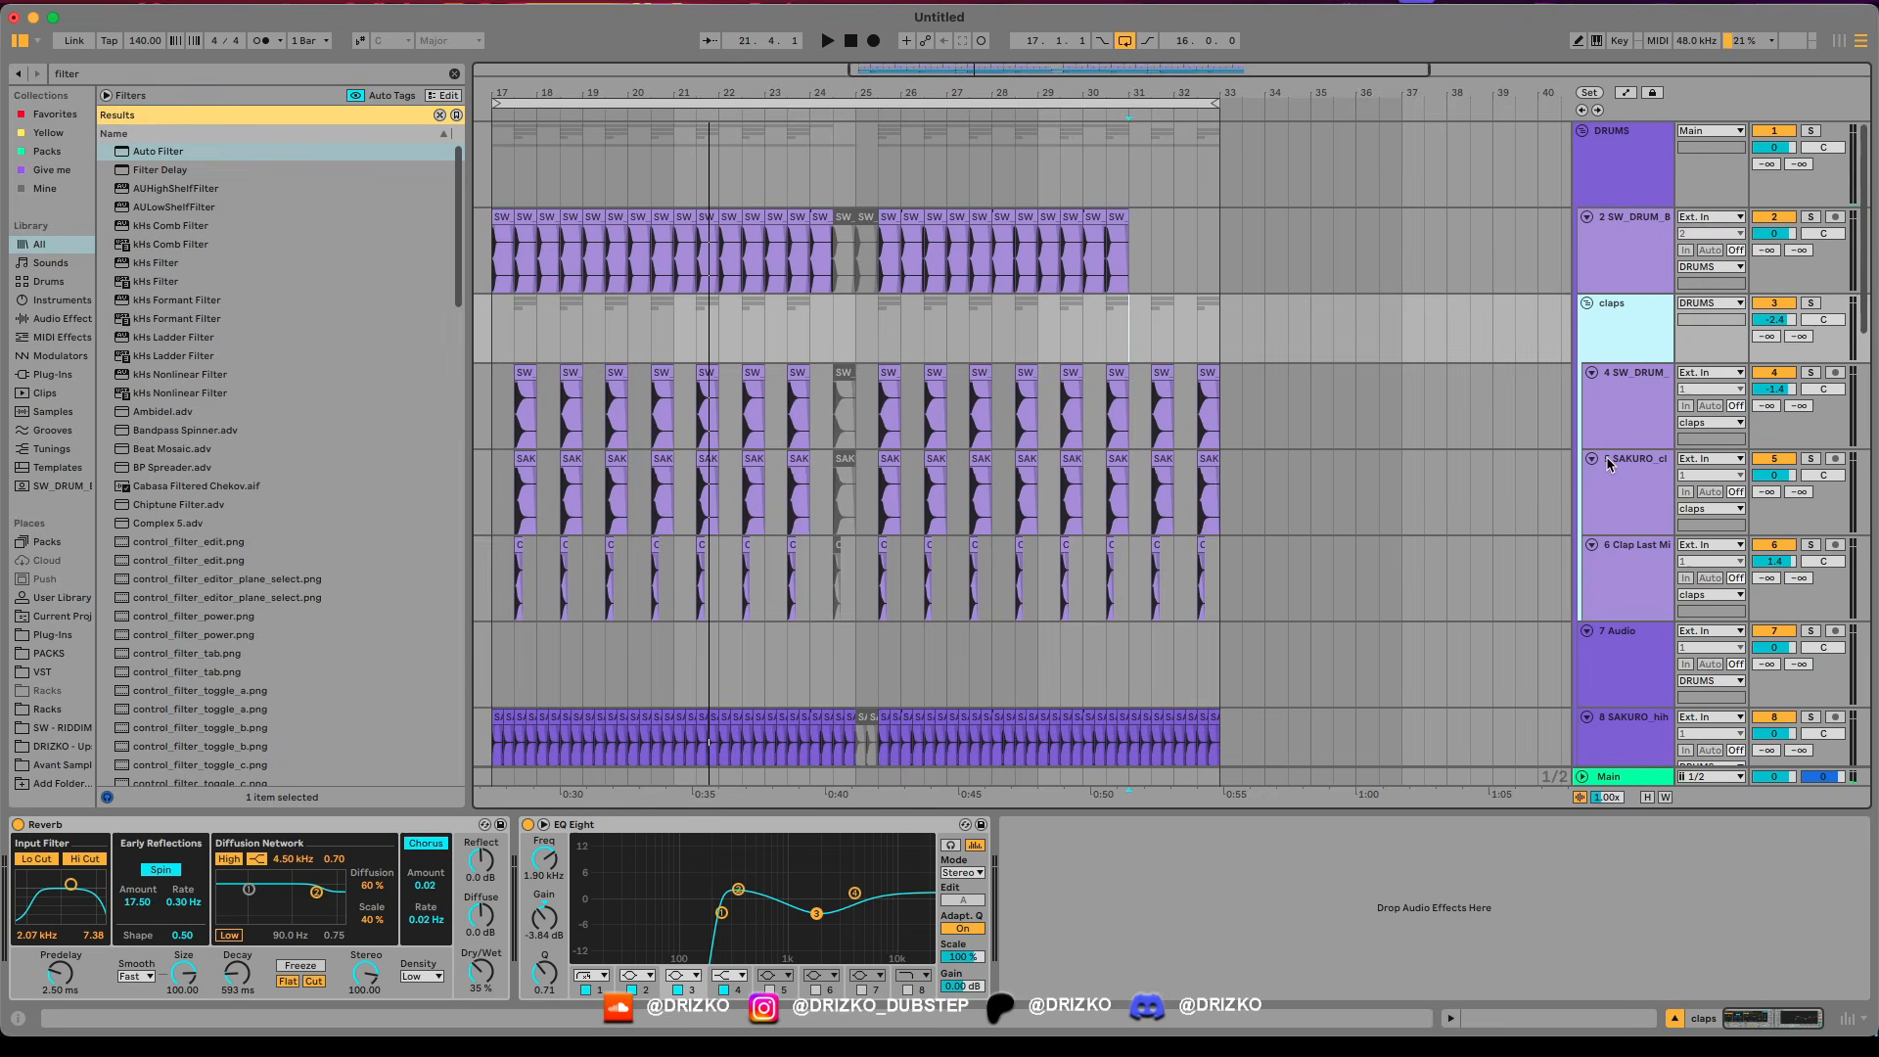
Feed the new audio track from the claps group's Post Mixer output with monitoring off, arm it, and record the clap hit from 31.3.1.
{"action": "scroll", "coordinate": [1243, 443], "scroll_direction": "up", "scroll_amount": 5}
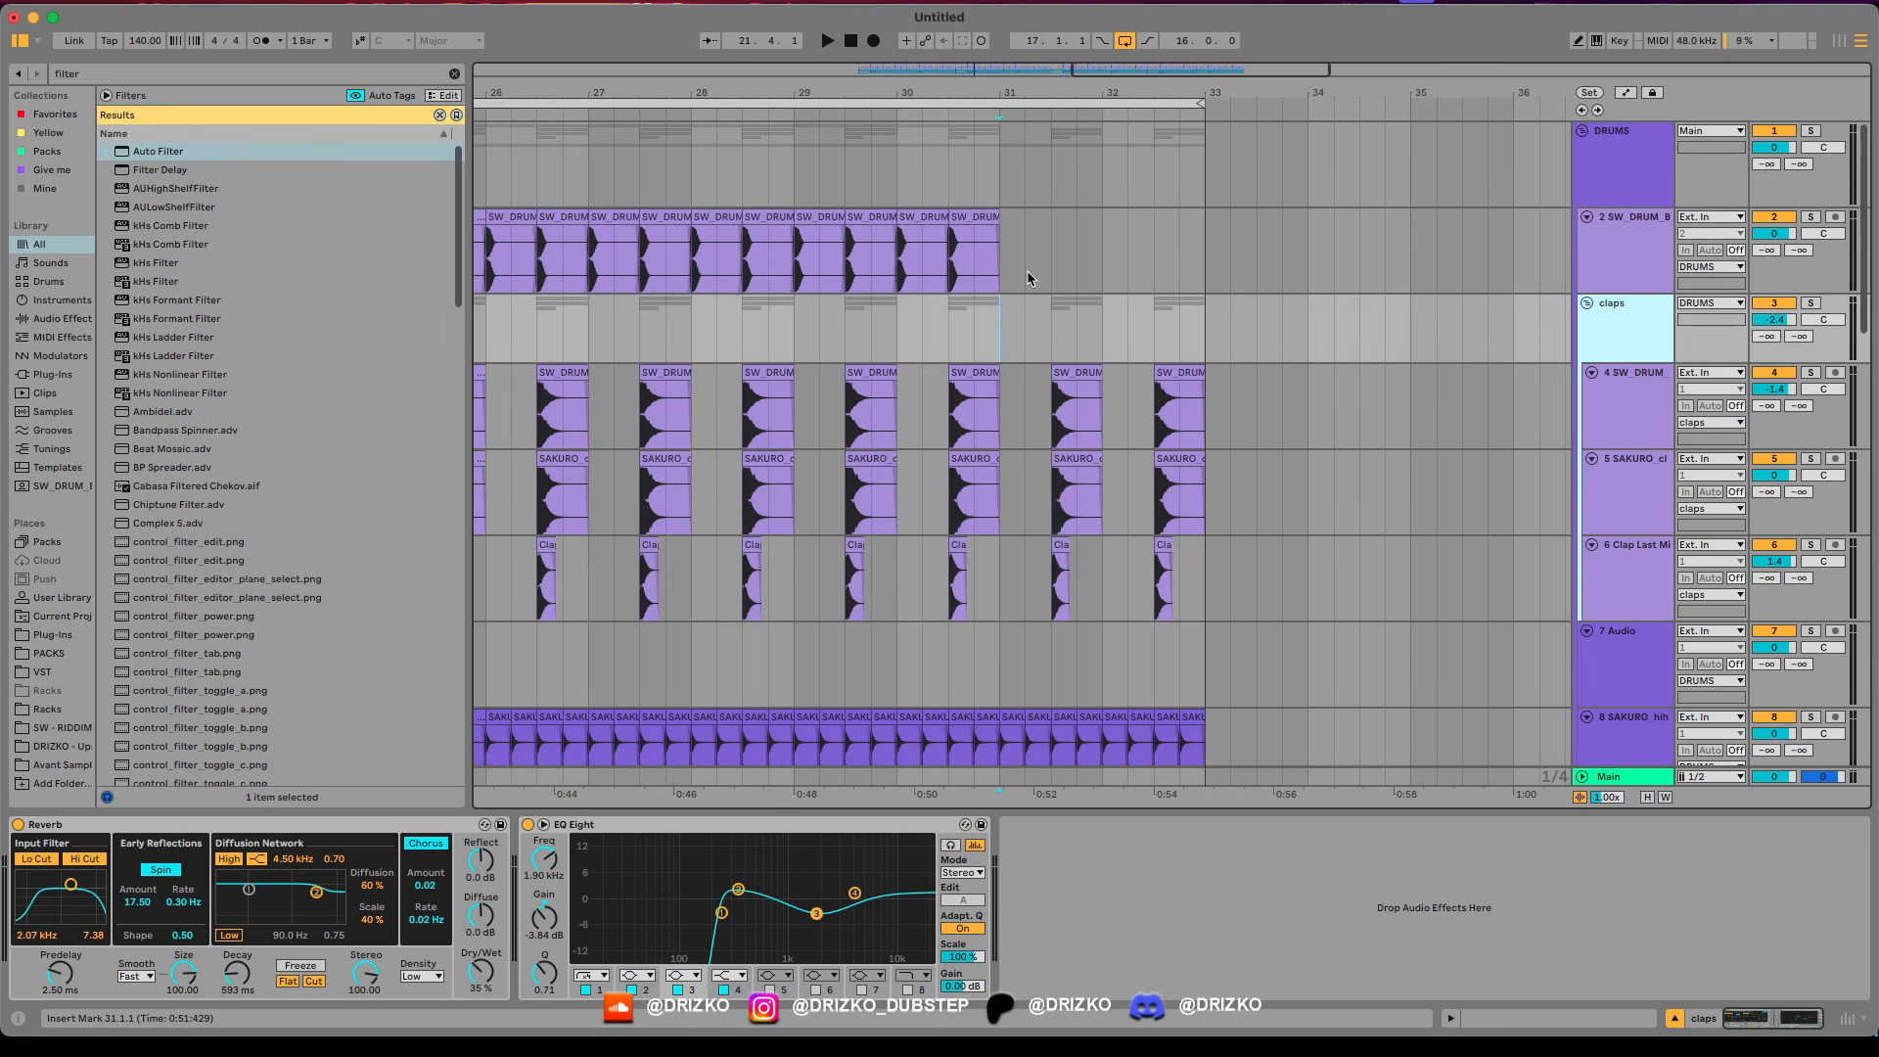
{"action": "left_click", "coordinate": [1615, 172]}
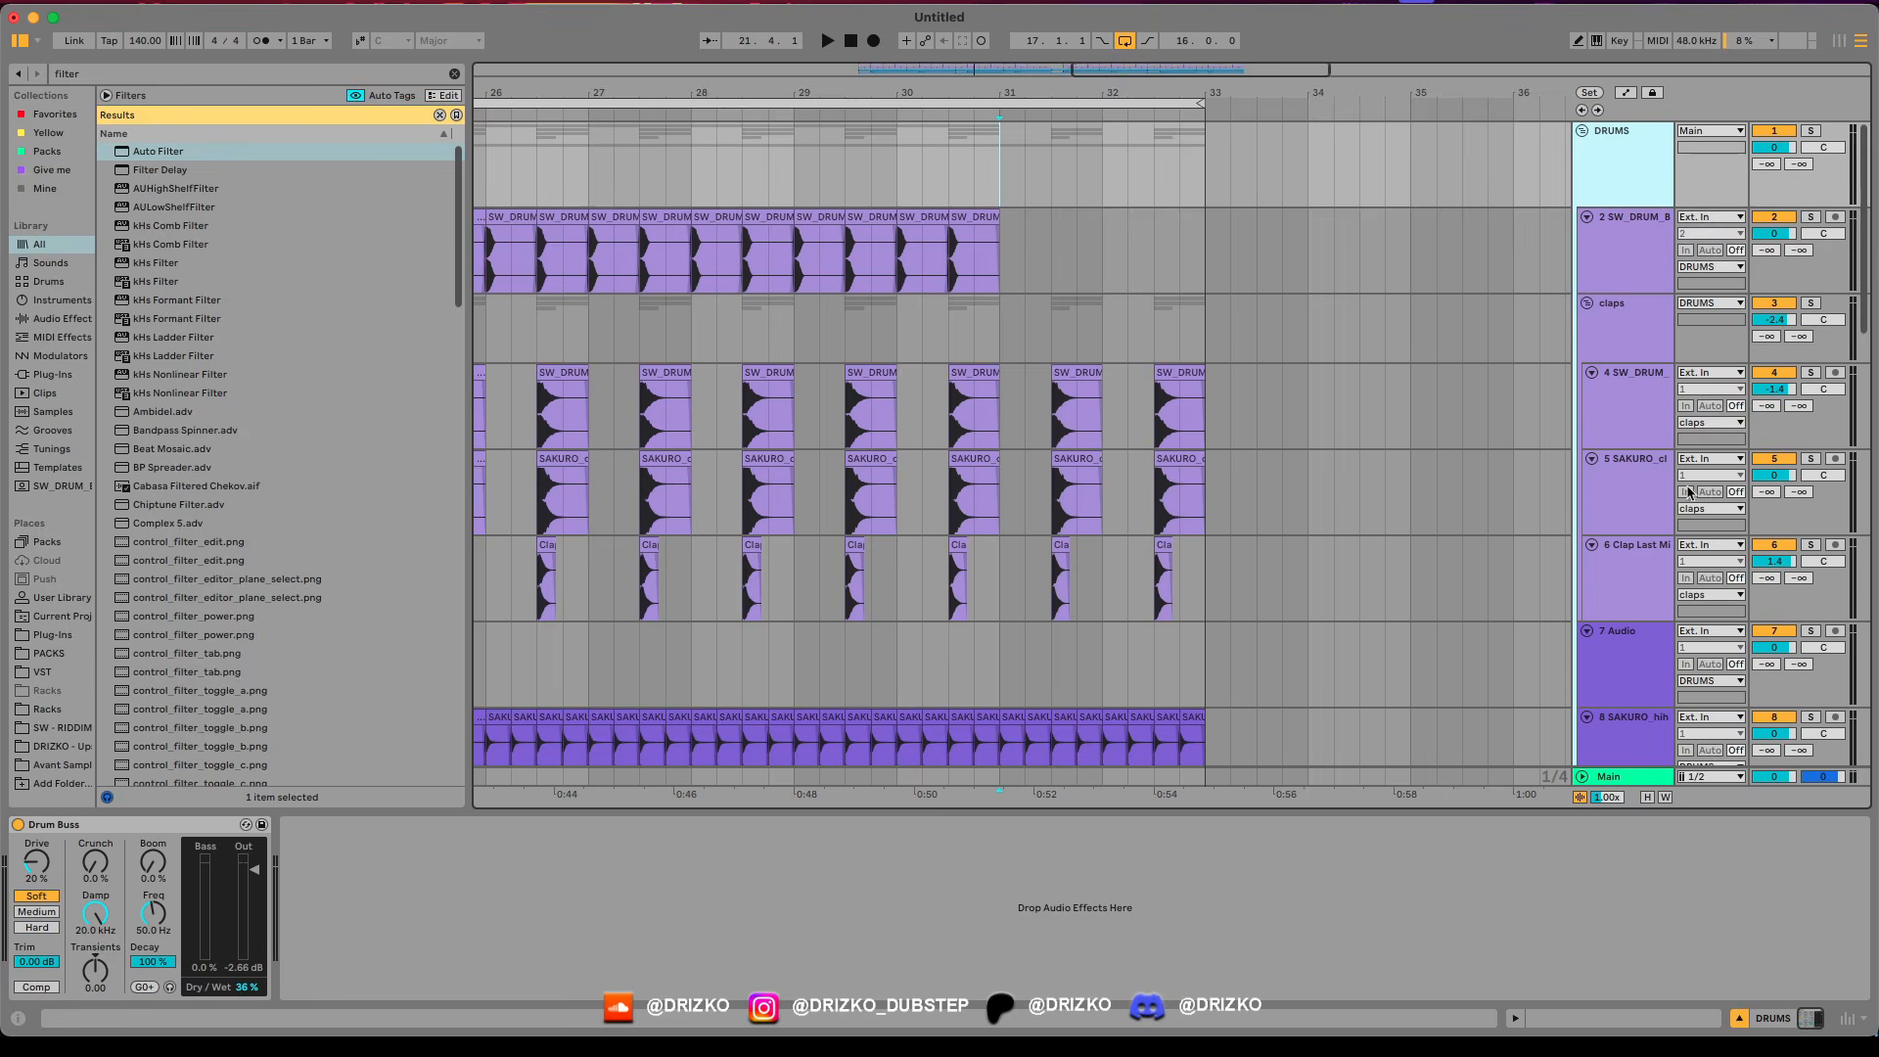
{"action": "left_click", "coordinate": [1617, 337]}
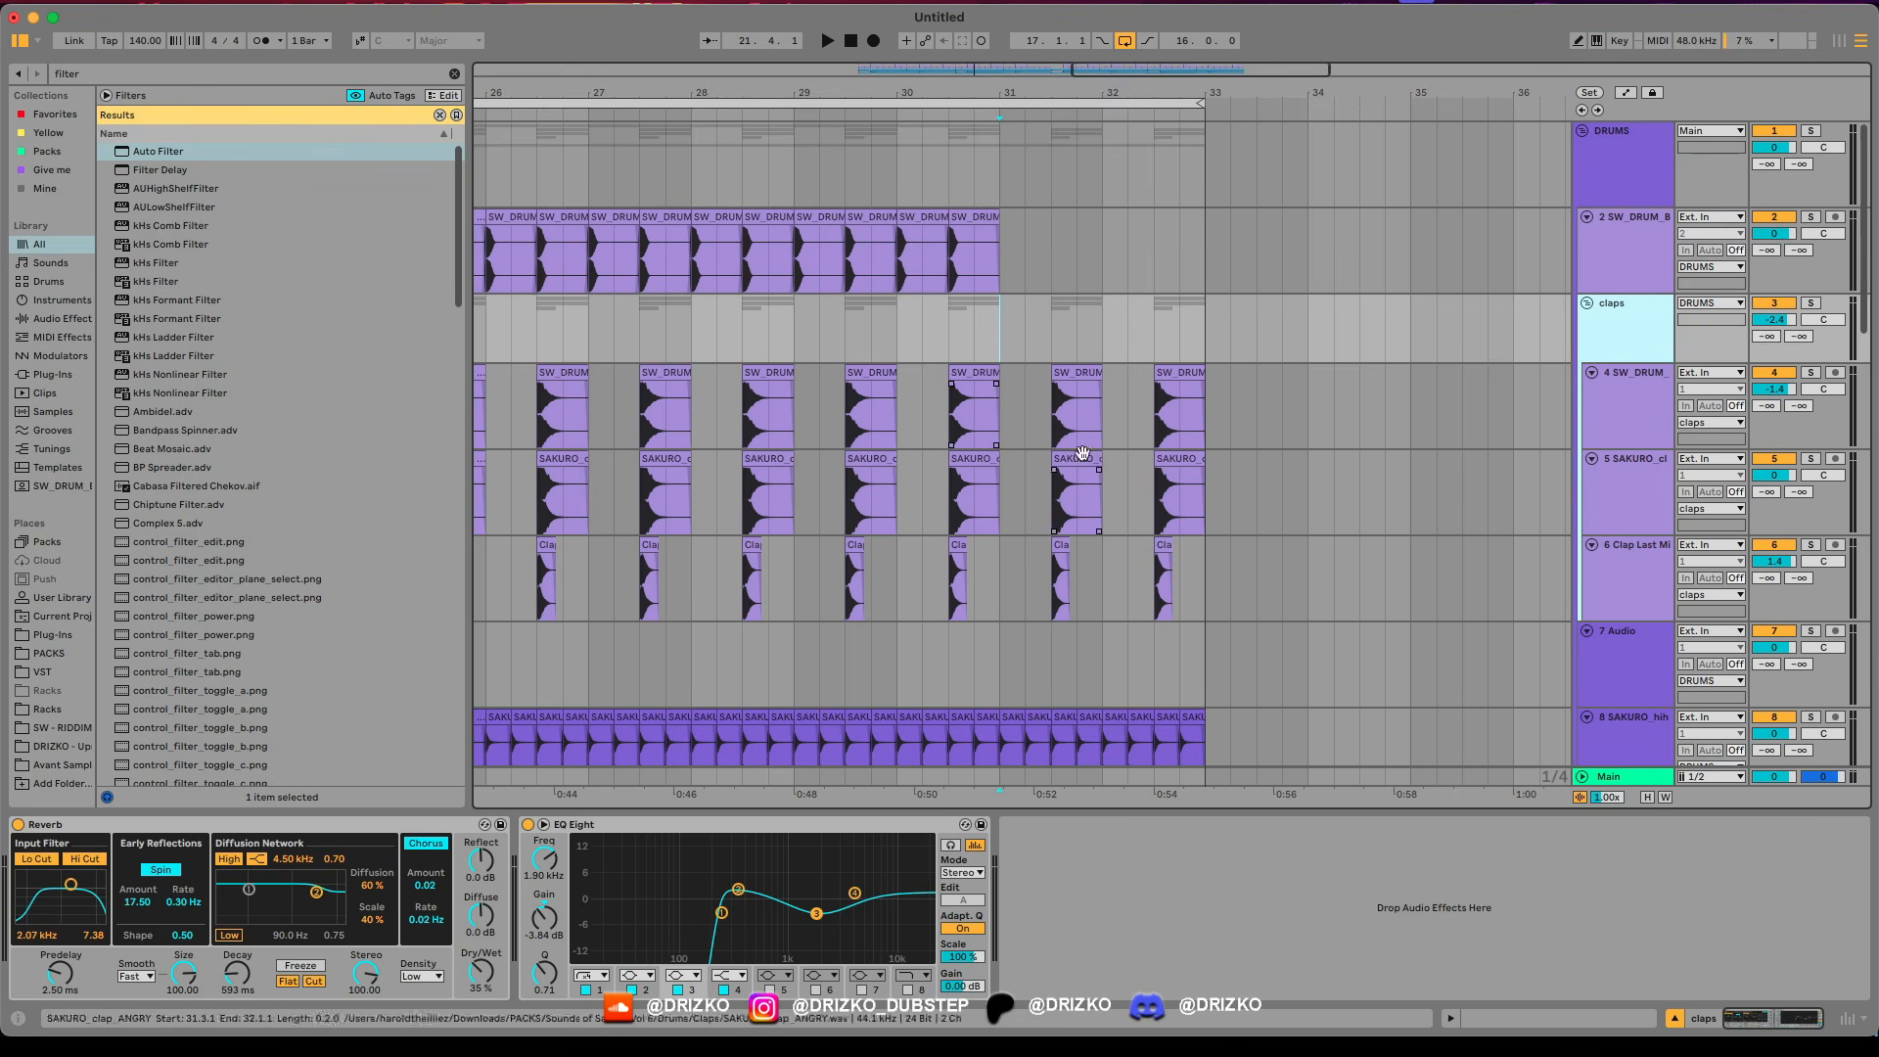
{"action": "left_click", "coordinate": [1588, 669]}
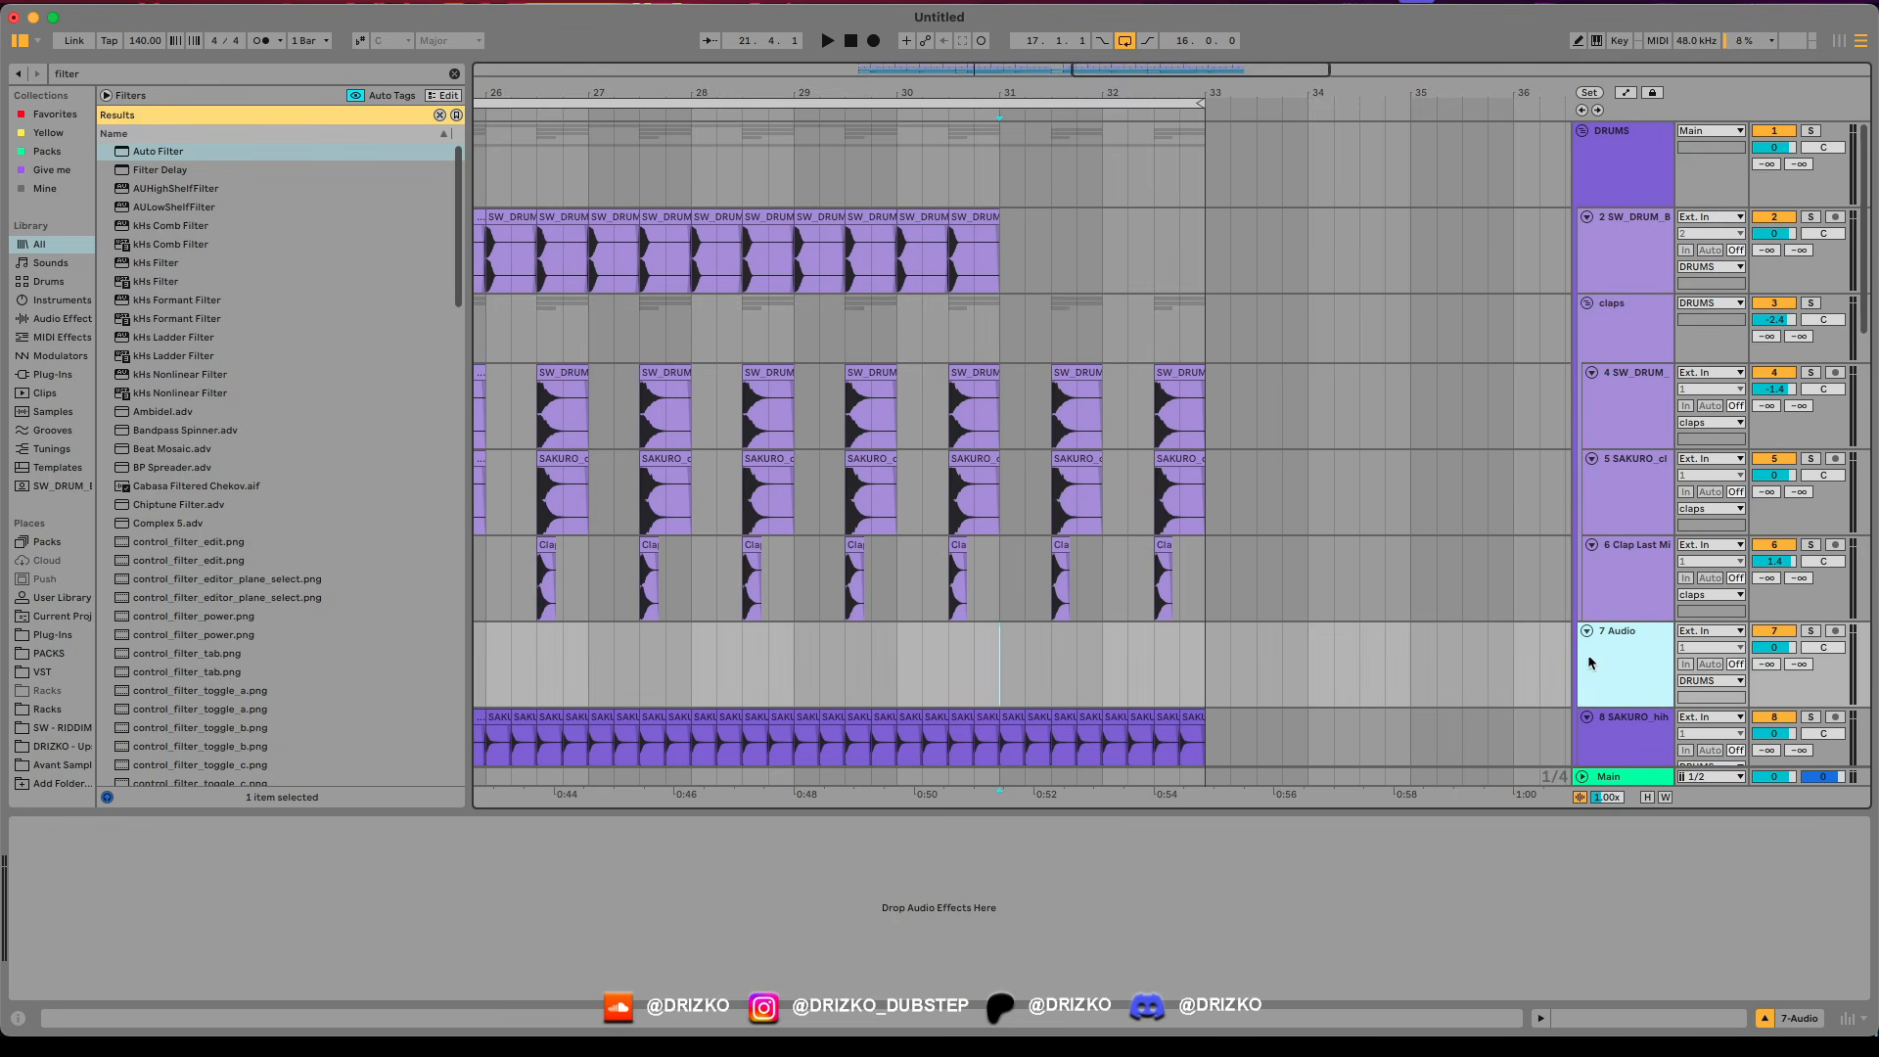
{"action": "left_click", "coordinate": [1035, 412]}
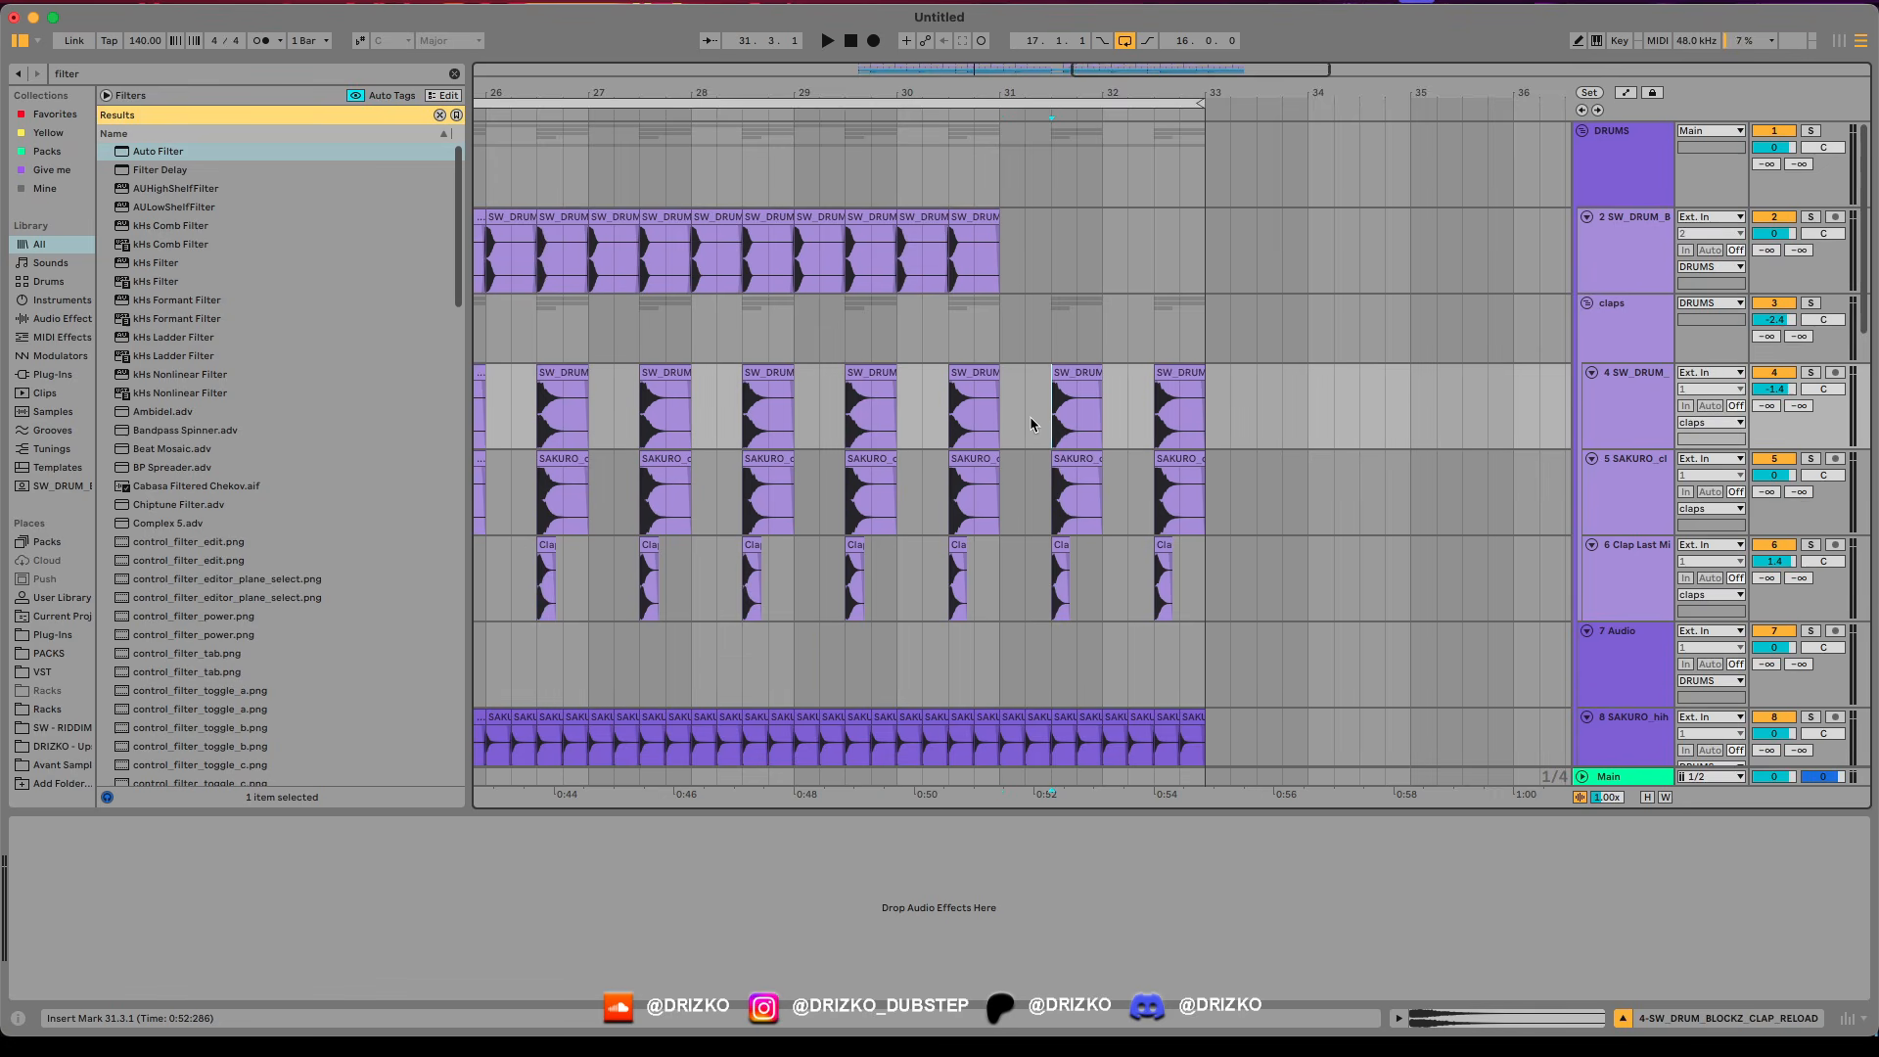
{"action": "left_click", "coordinate": [873, 41]}
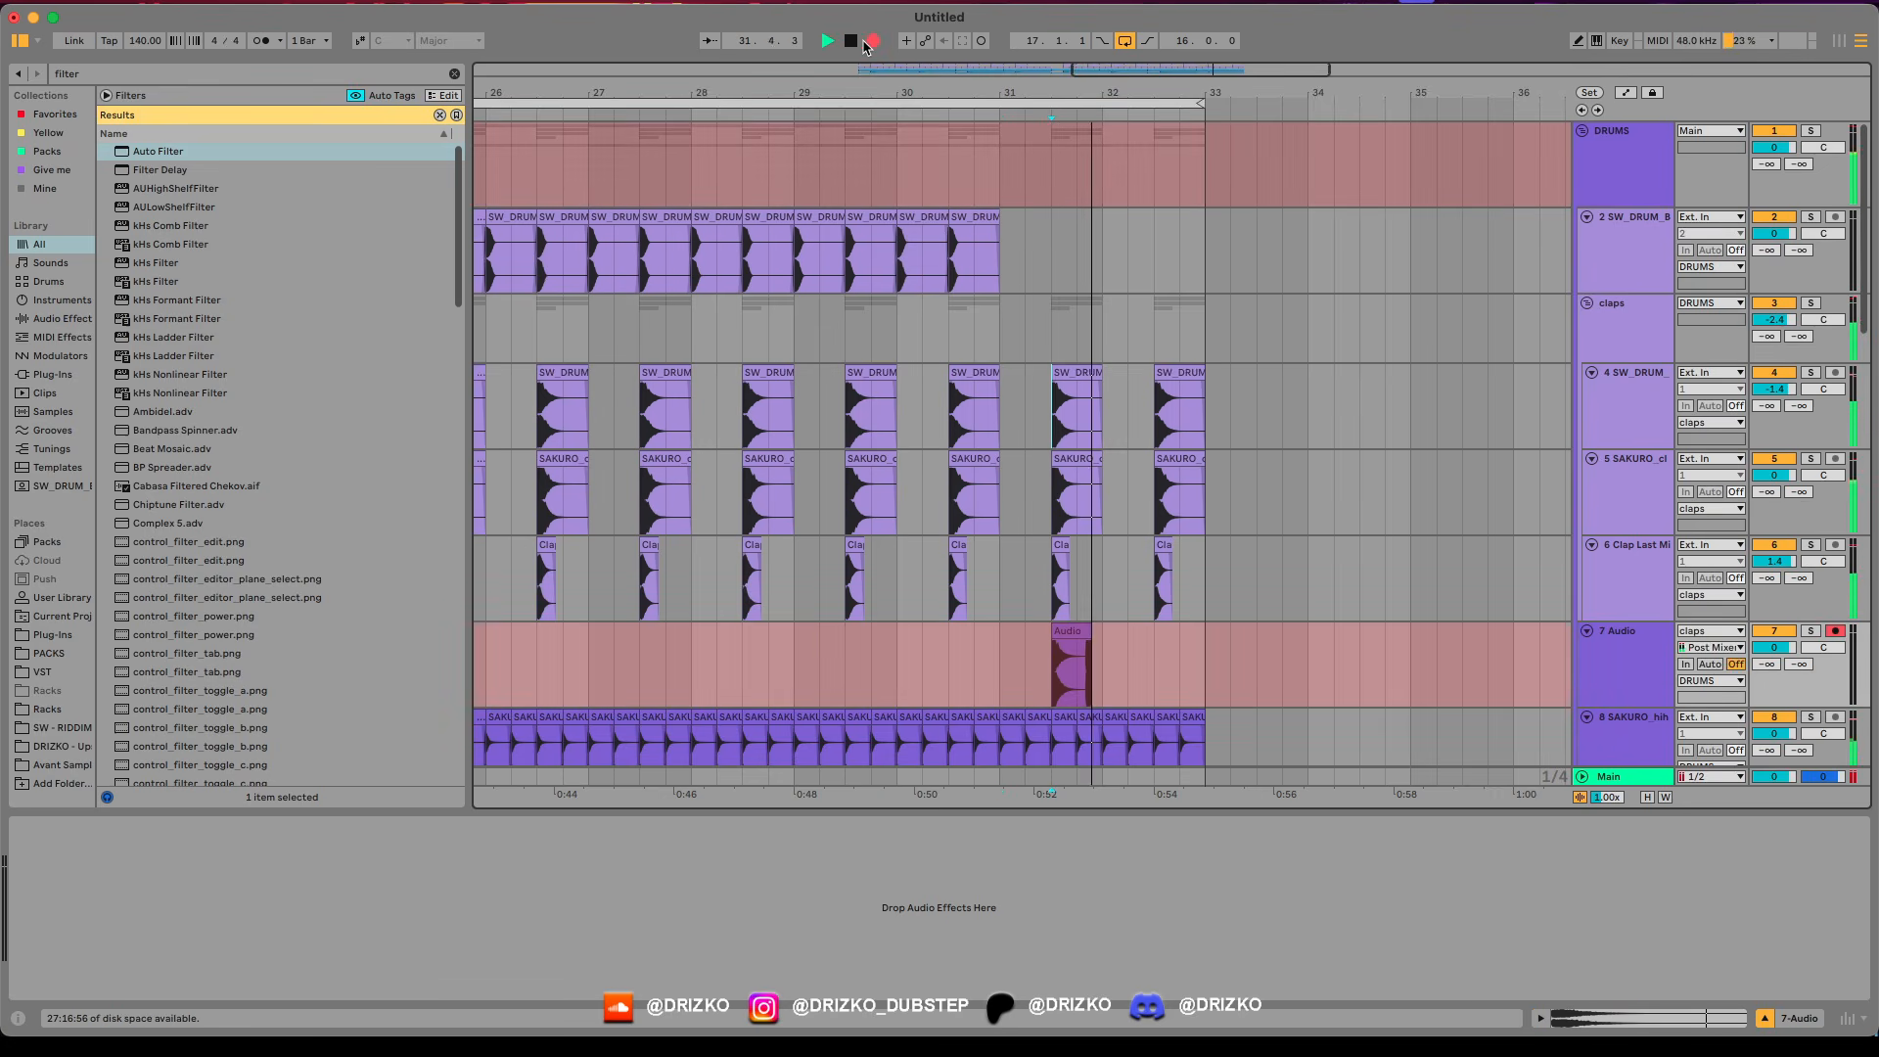
{"action": "key", "text": "space"}
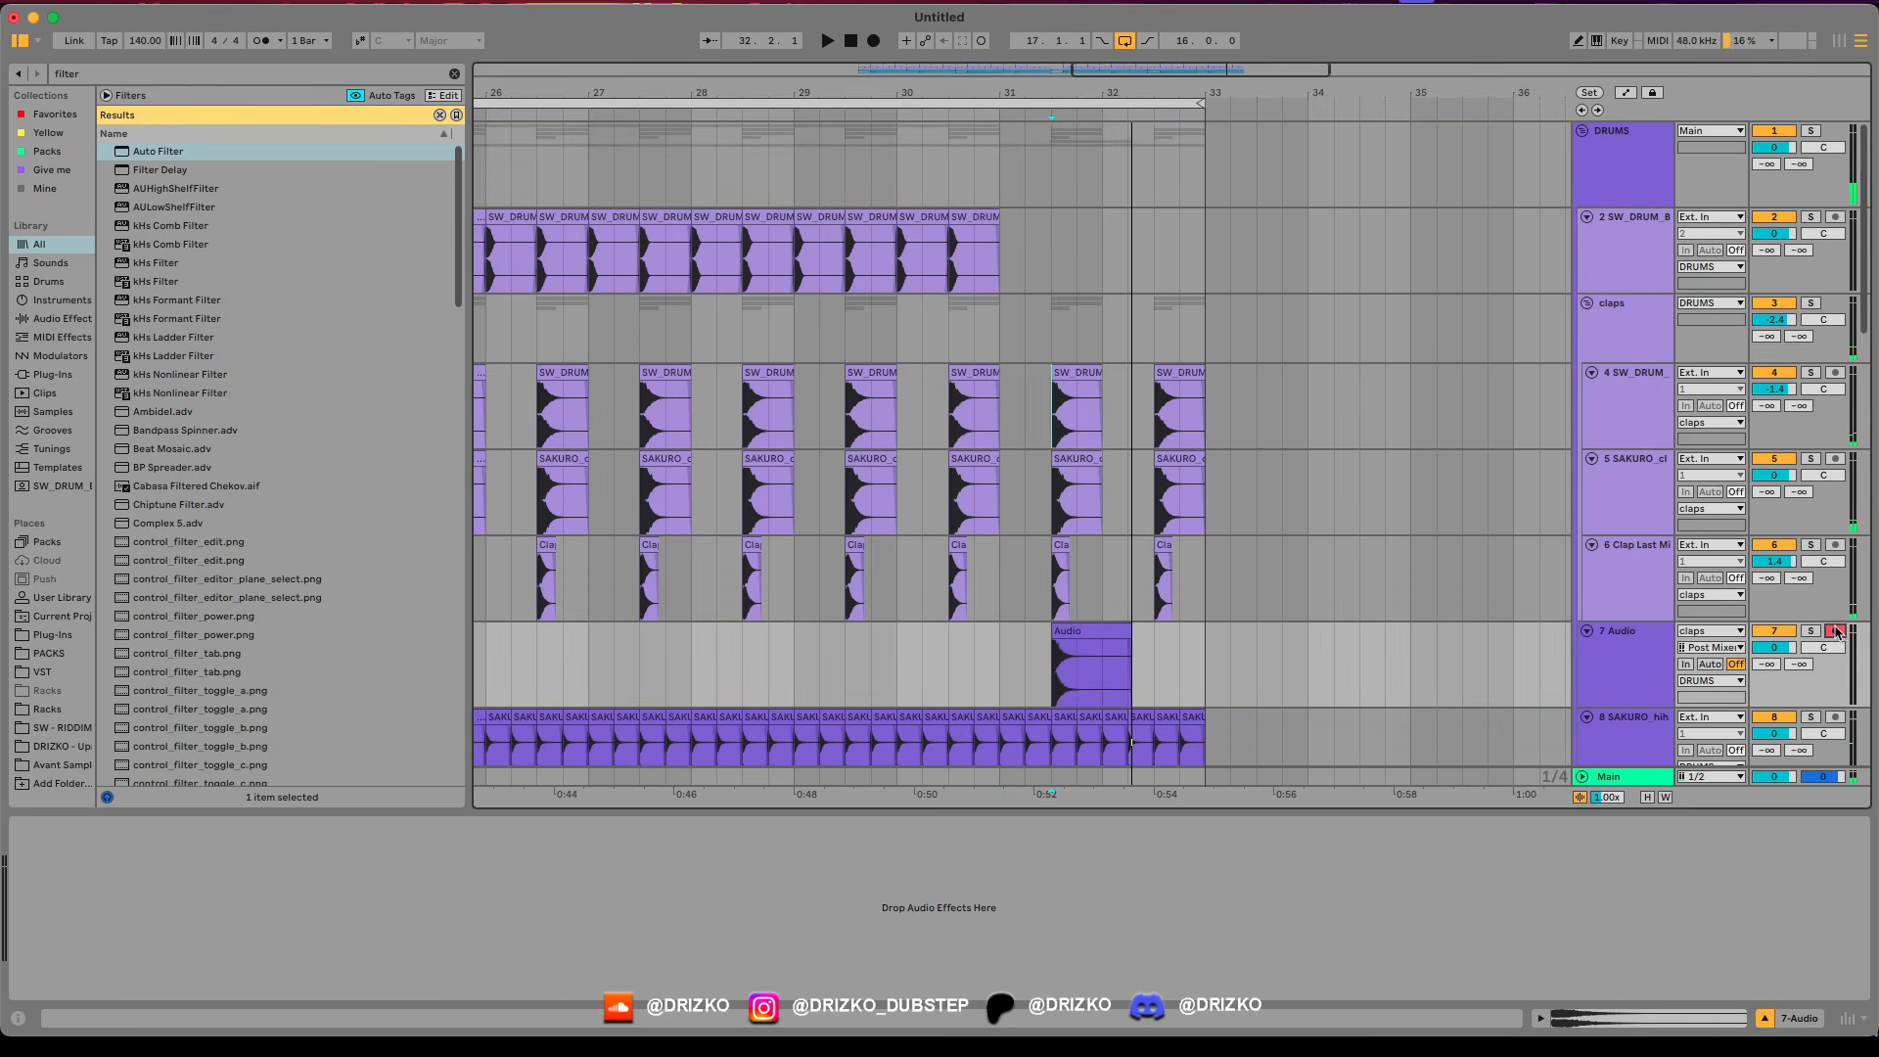
Deactivate the original clap clips from 31.2.1 to 33.4.1, set the recorded clap track's volume to -2.9 dB, and audition it.
{"action": "left_click_drag", "start_coordinate": [1034, 363], "coordinate": [1284, 573]}
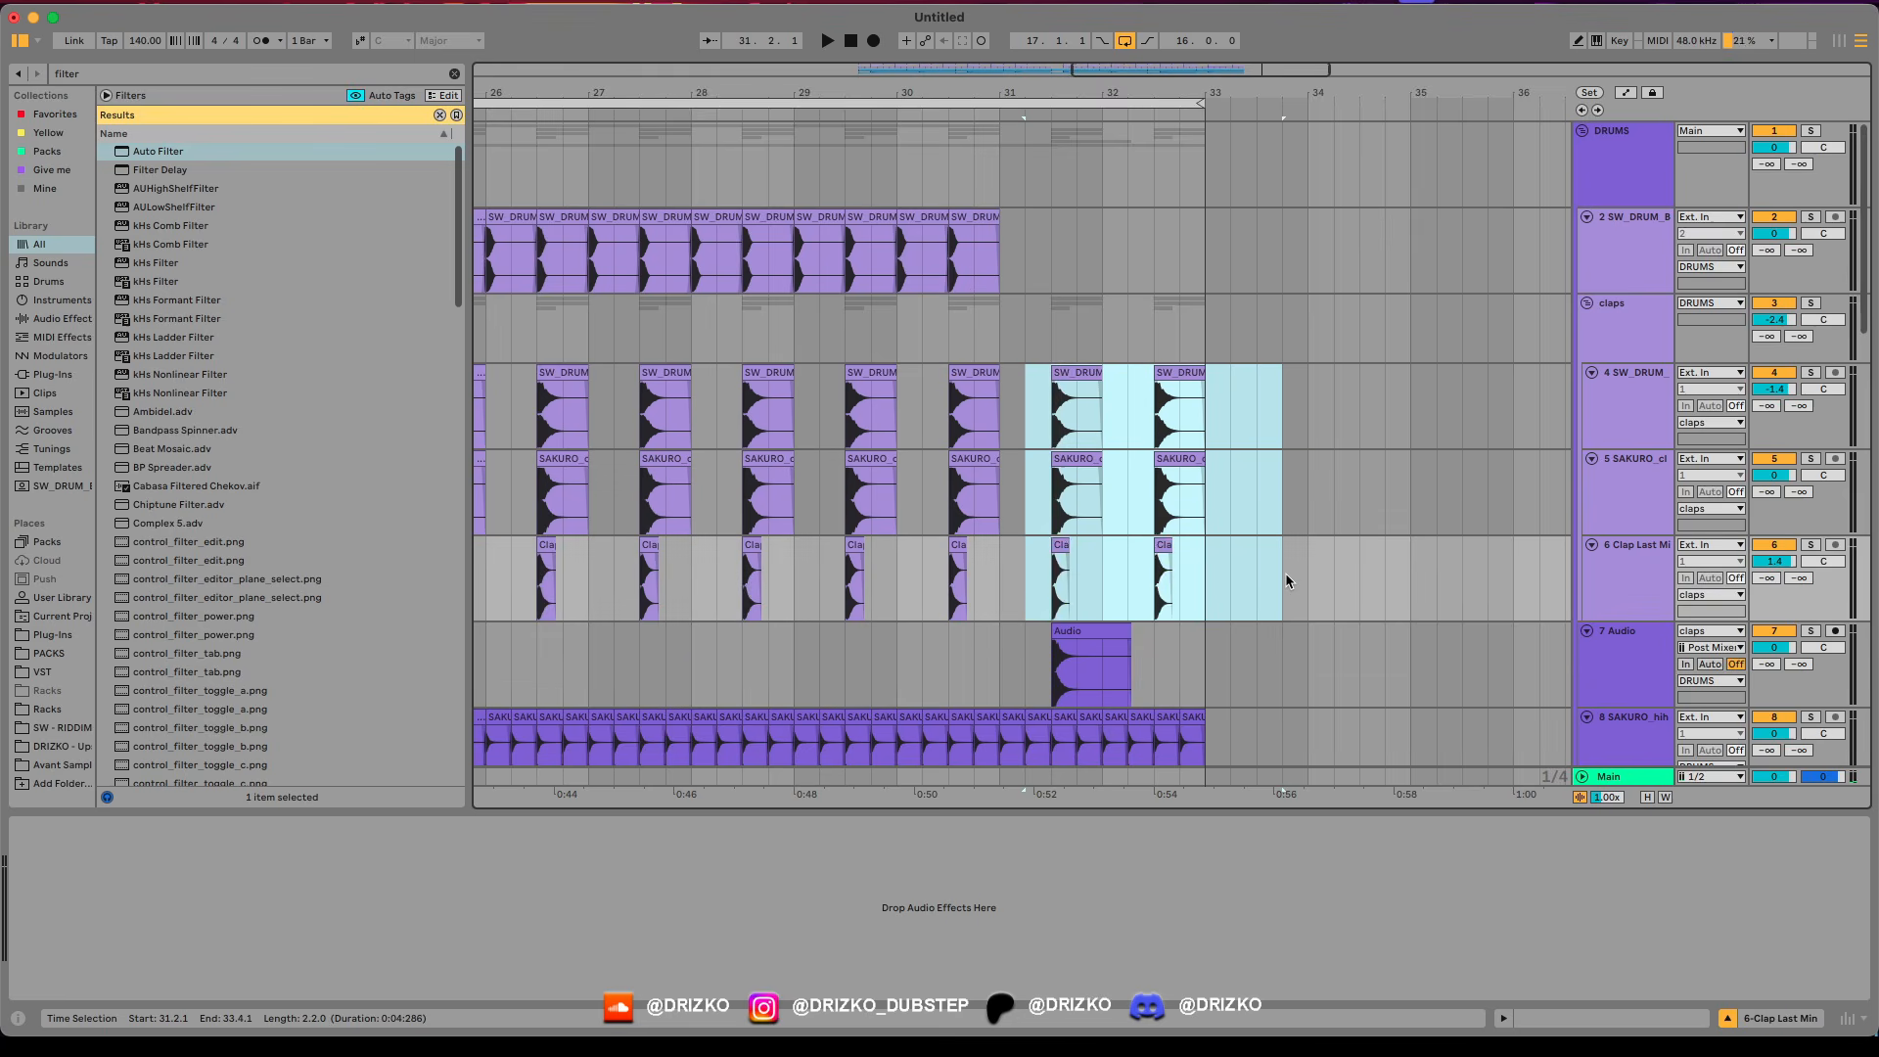
{"action": "left_click_drag", "start_coordinate": [1774, 647], "coordinate": [1773, 651]}
{"action": "key", "text": "space"}
{"action": "key", "text": "space"}
{"action": "key", "text": "space"}
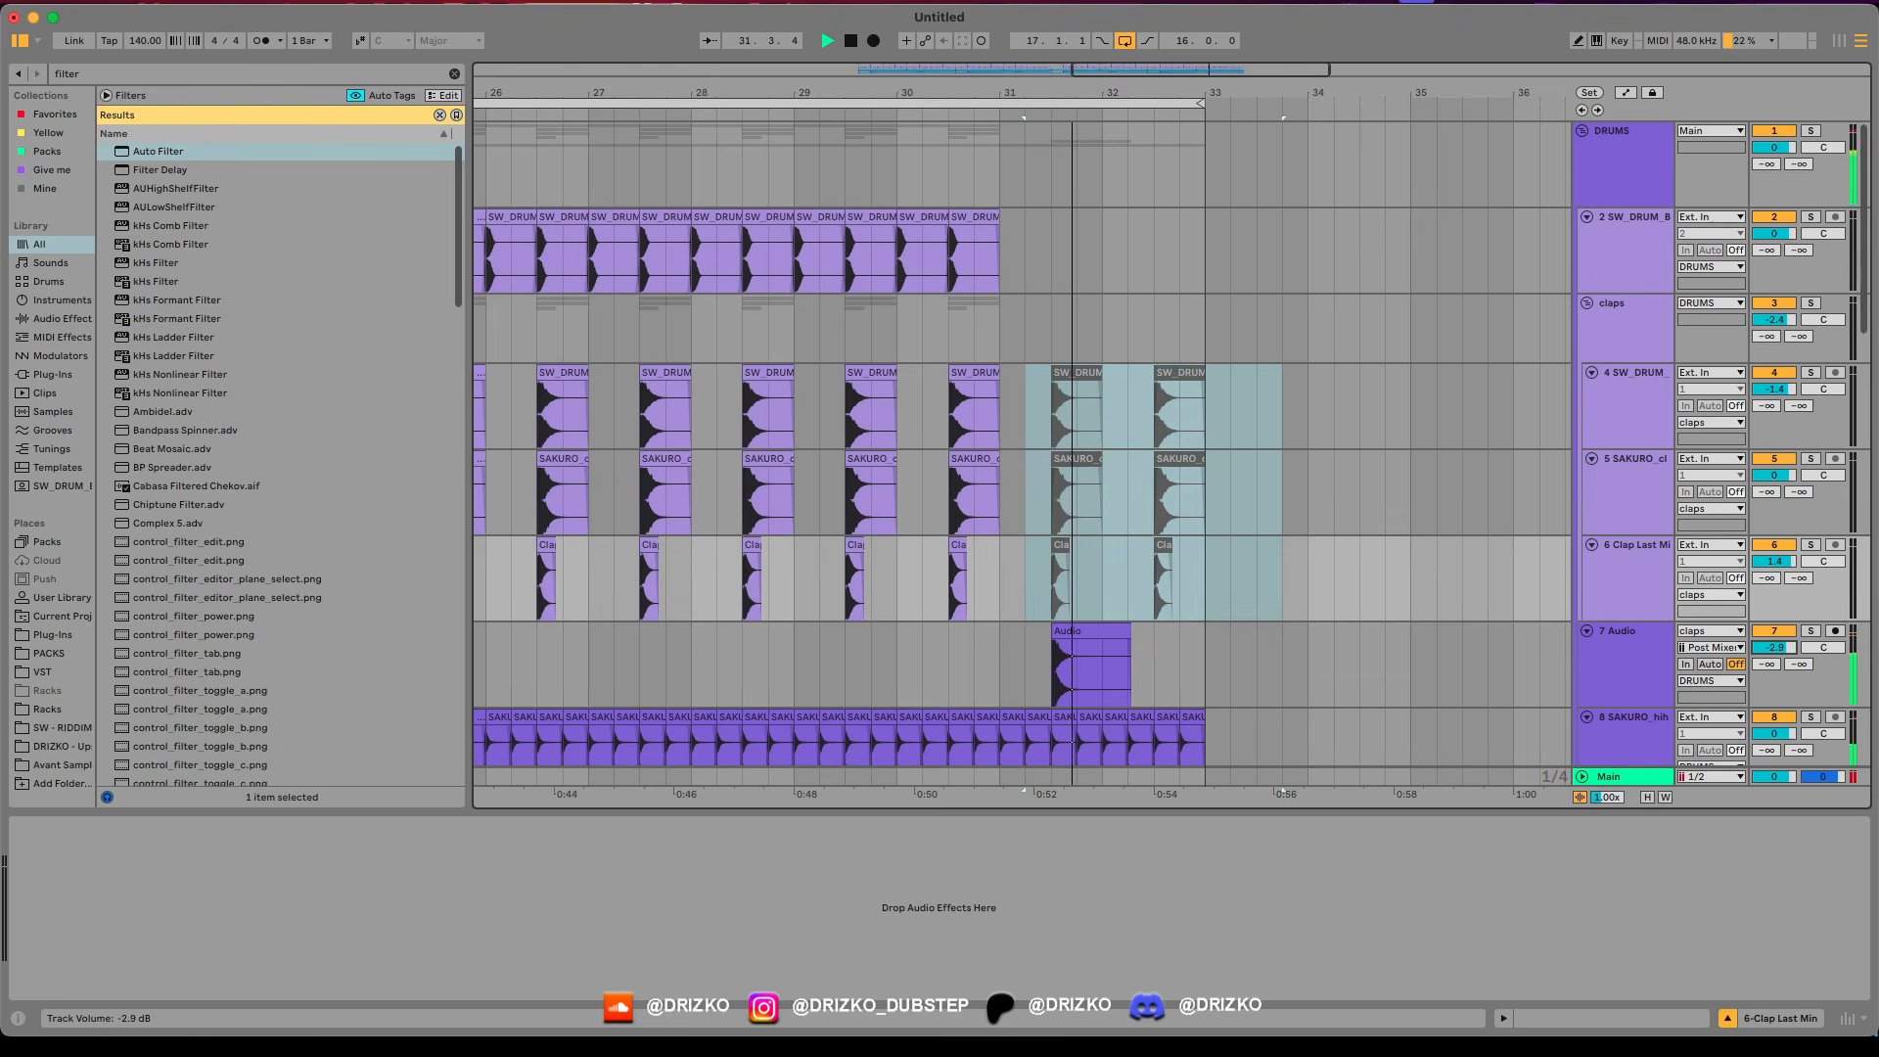
Duplicate the recorded clap one bar further so a second hit lands at 32.3.1, ending at 33.1.1.
{"action": "left_click", "coordinate": [1089, 624]}
{"action": "key", "text": "super+d"}
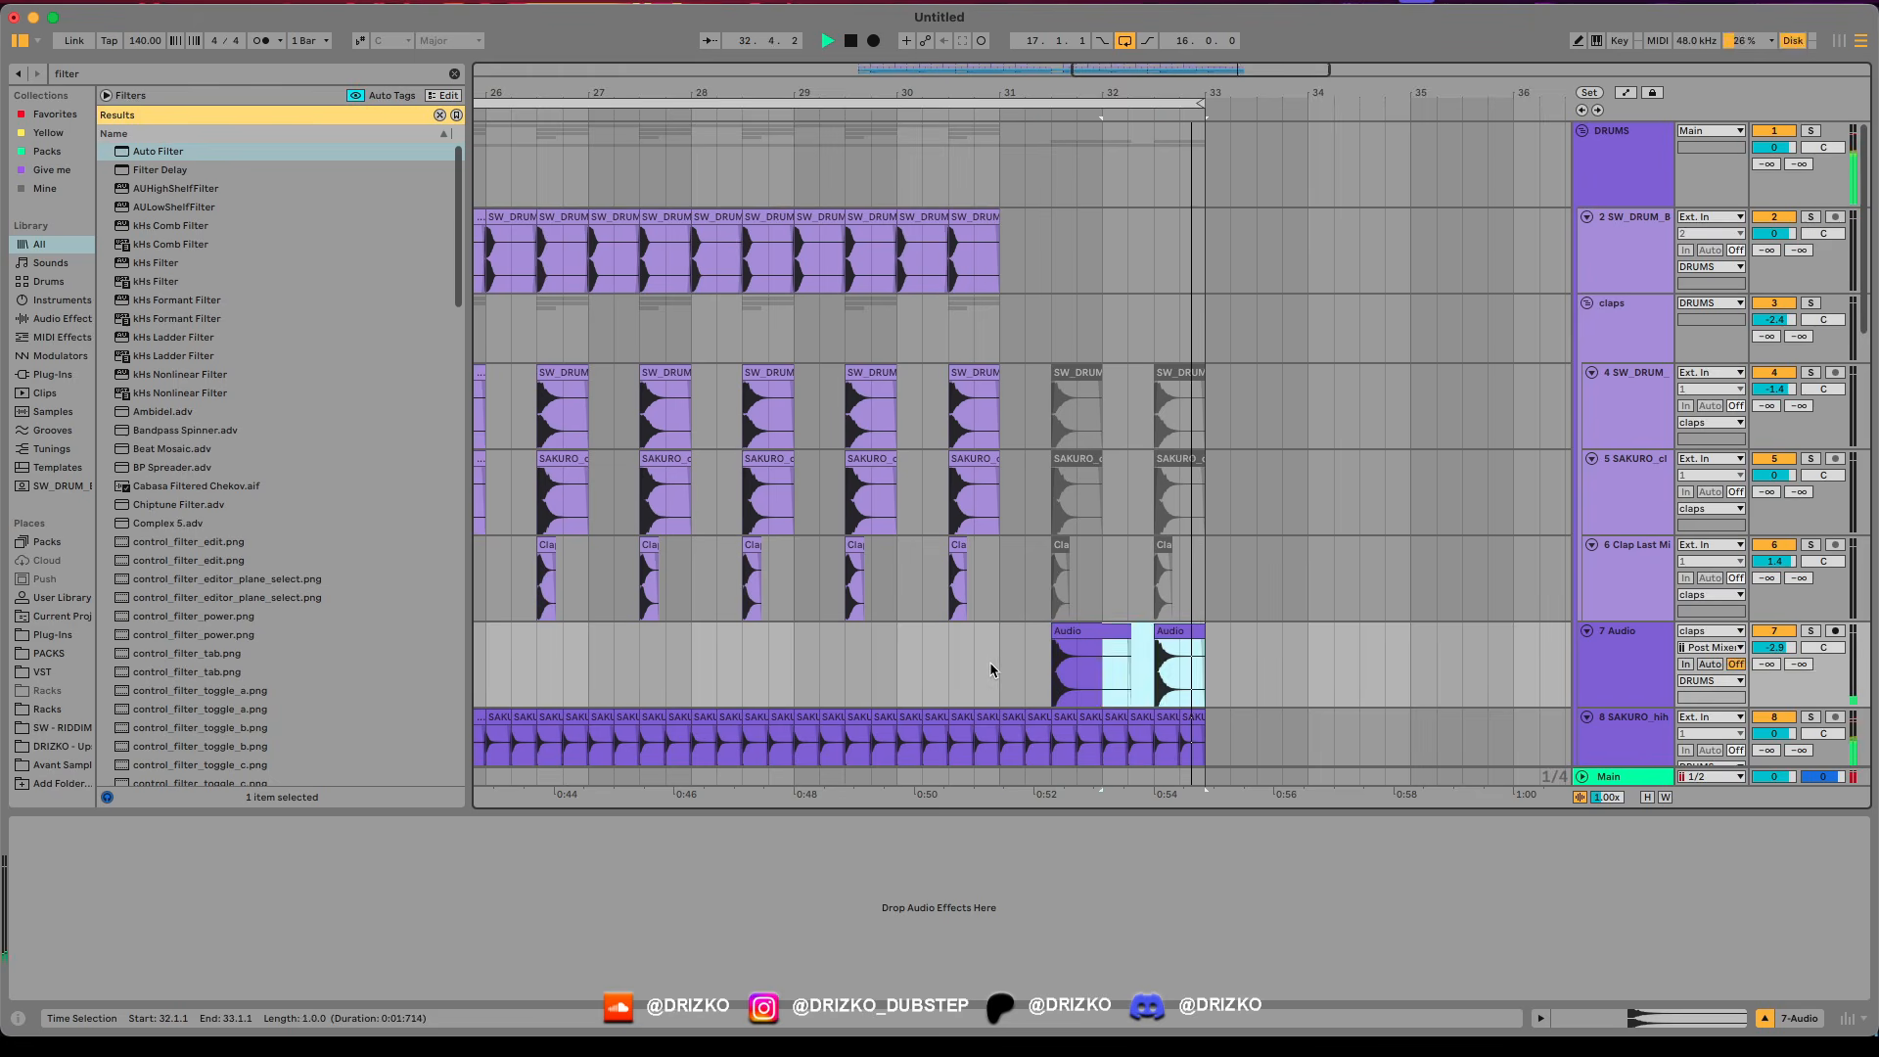
{"action": "left_click", "coordinate": [998, 666]}
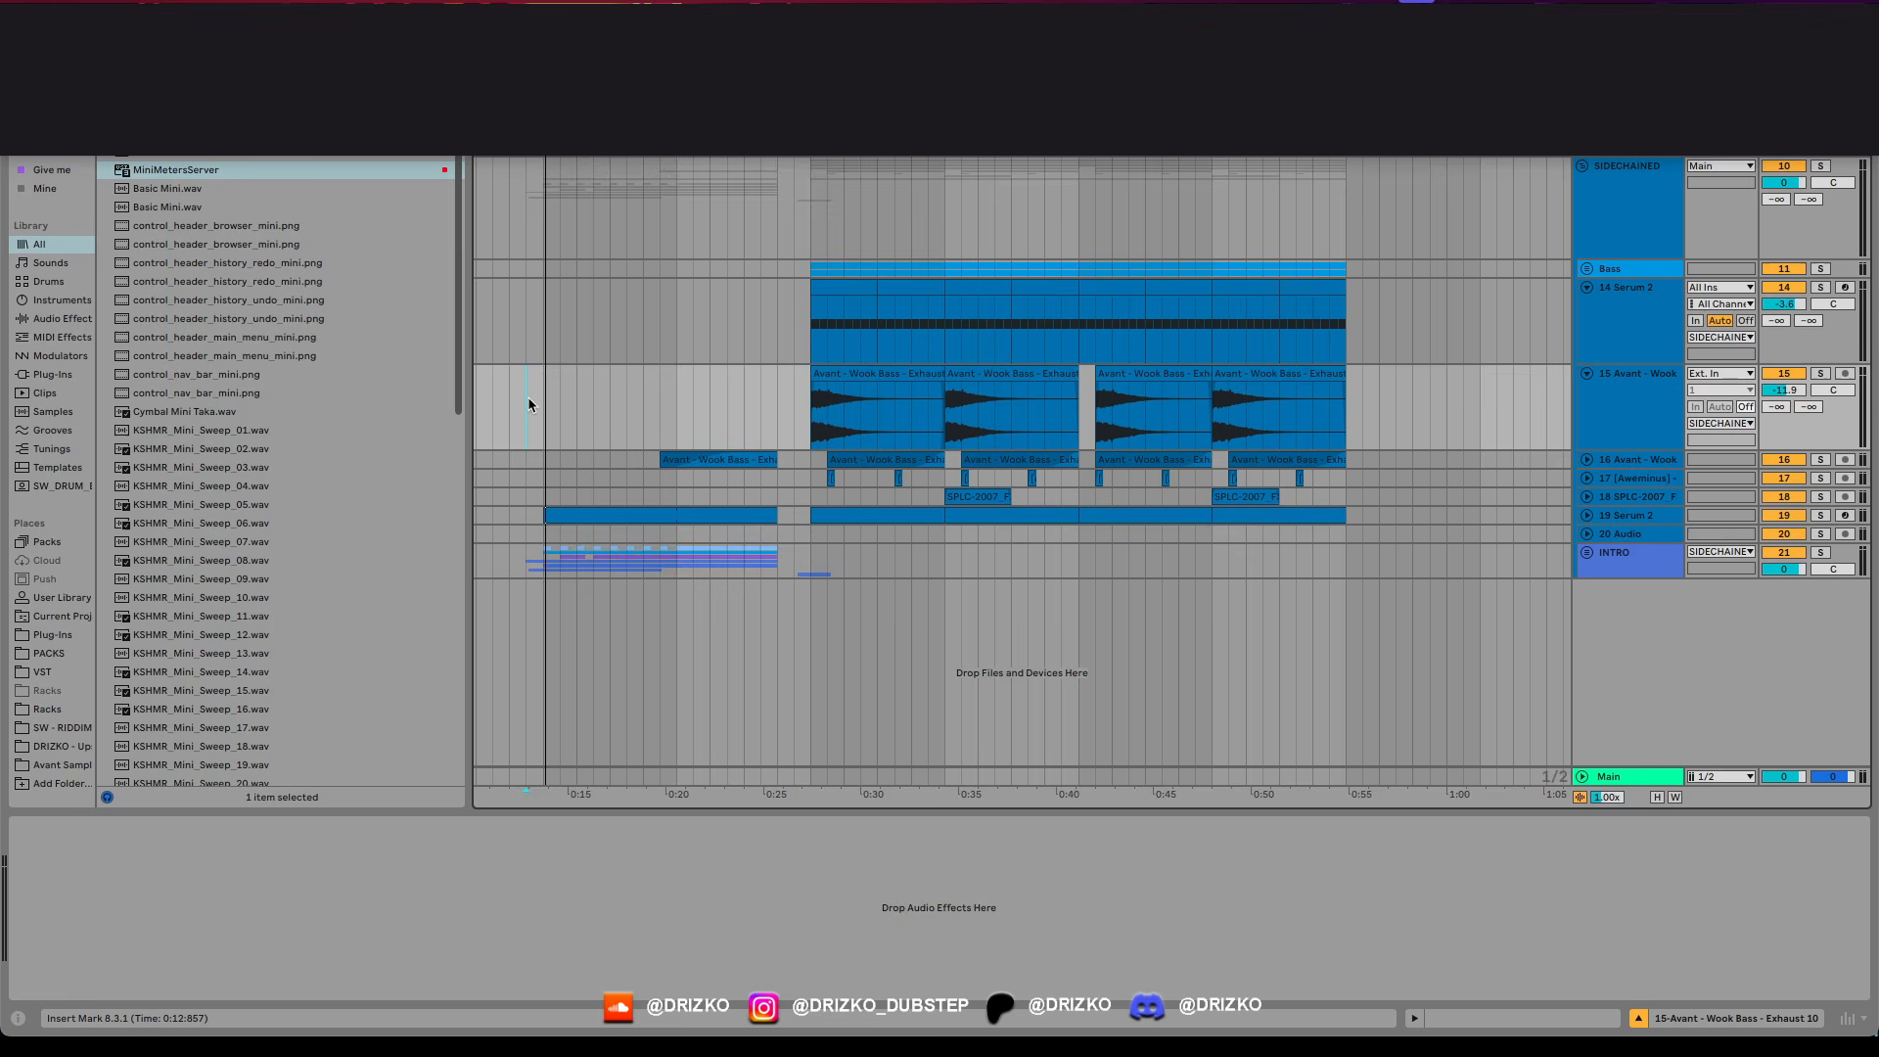
Play the full arrangement from 8.3.1 with the MiniMeters display showing.
{"action": "key", "text": "space"}
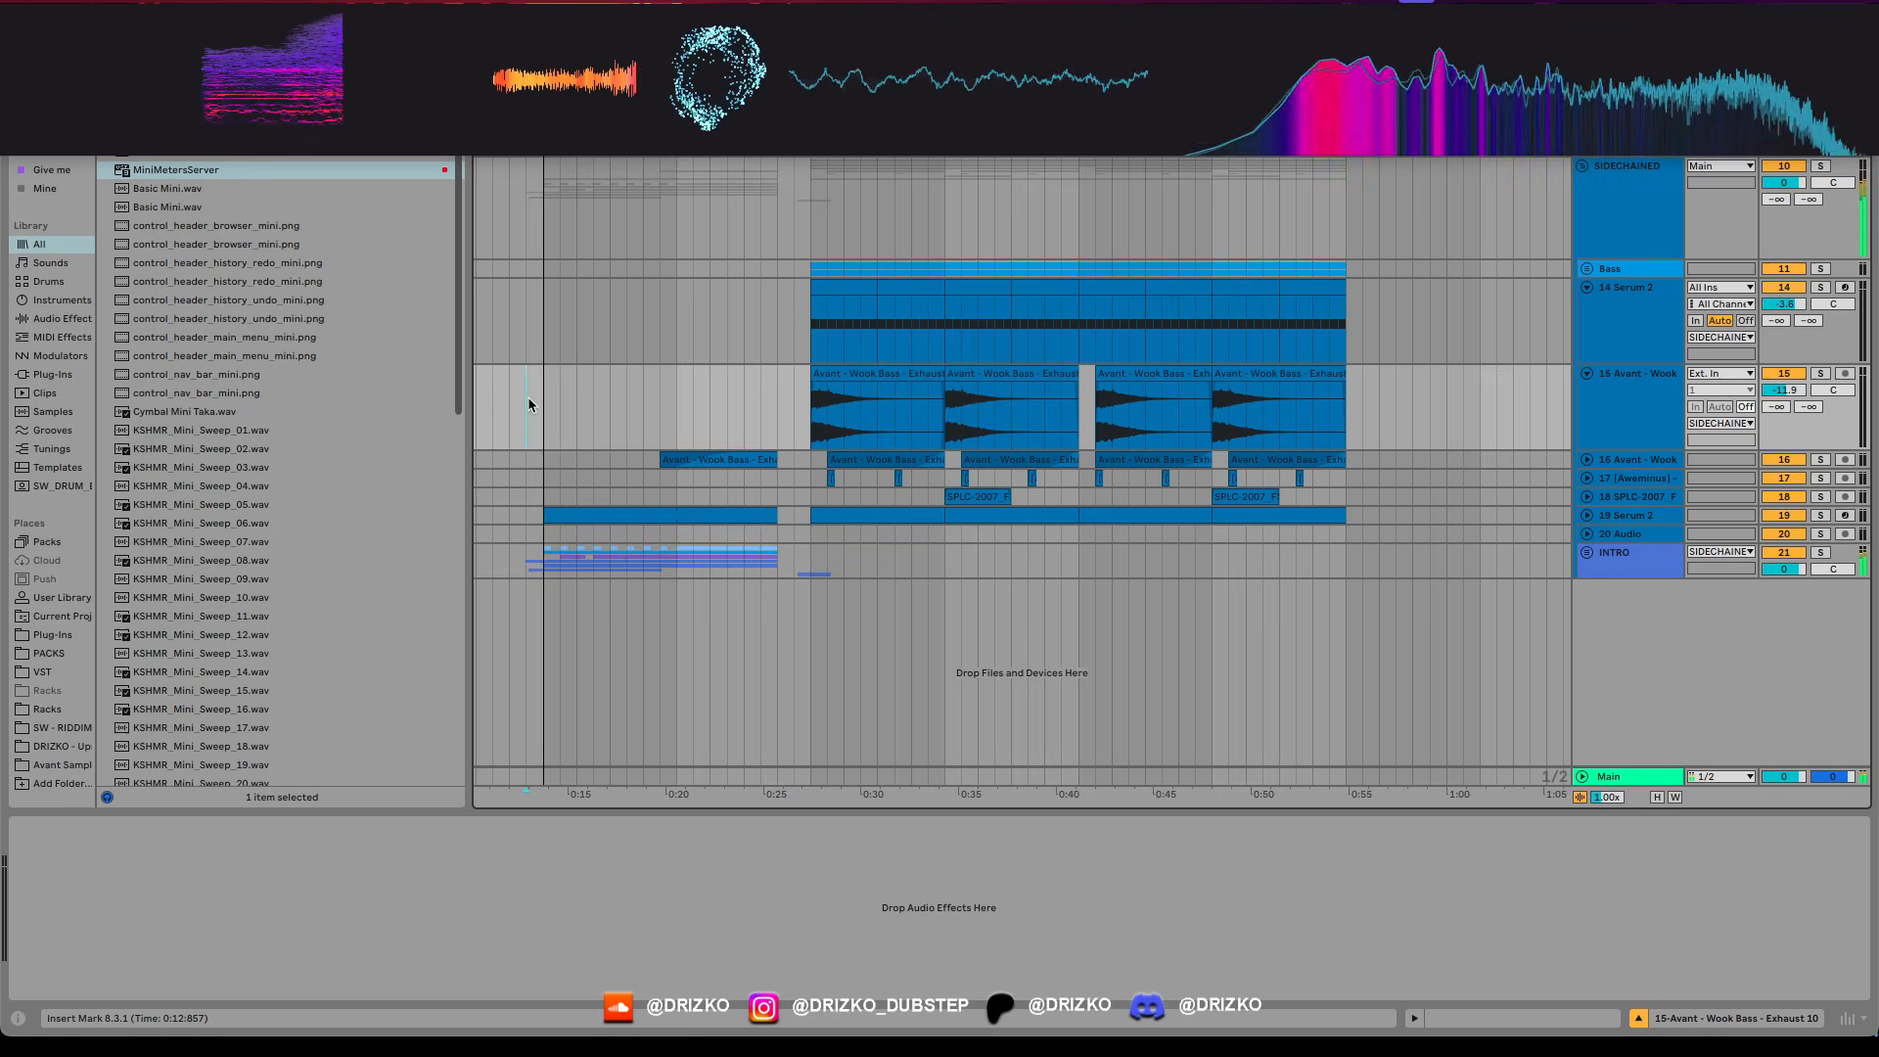